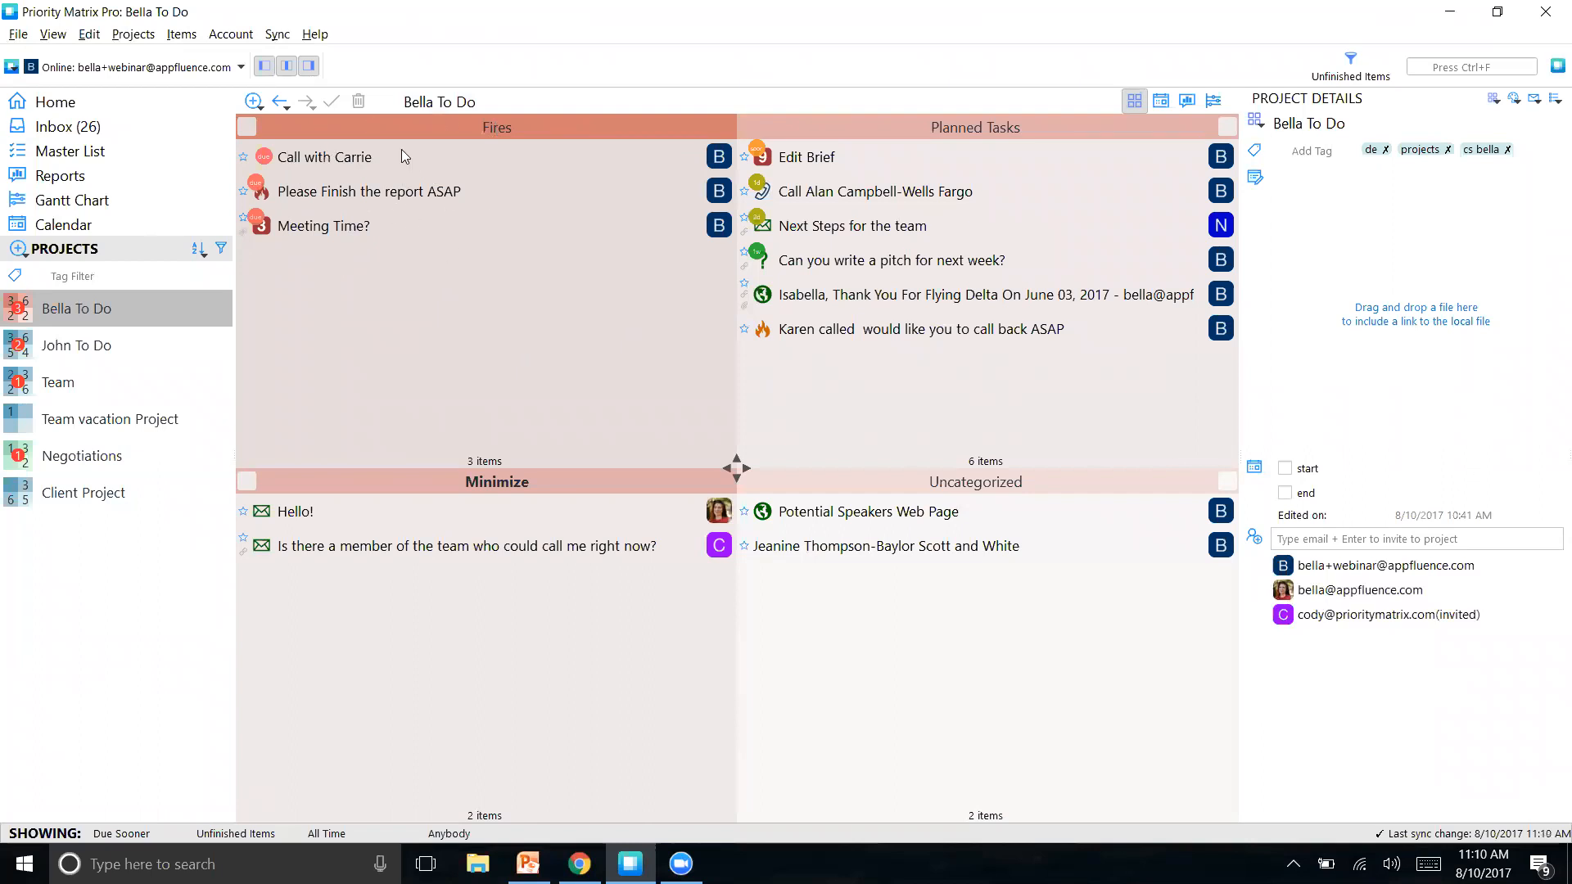
Step: View the overdue call item's details in the Fires quadrant and look through the whole Master List of unfinished items across projects
{"action": "left_click", "coordinate": [343, 157]}
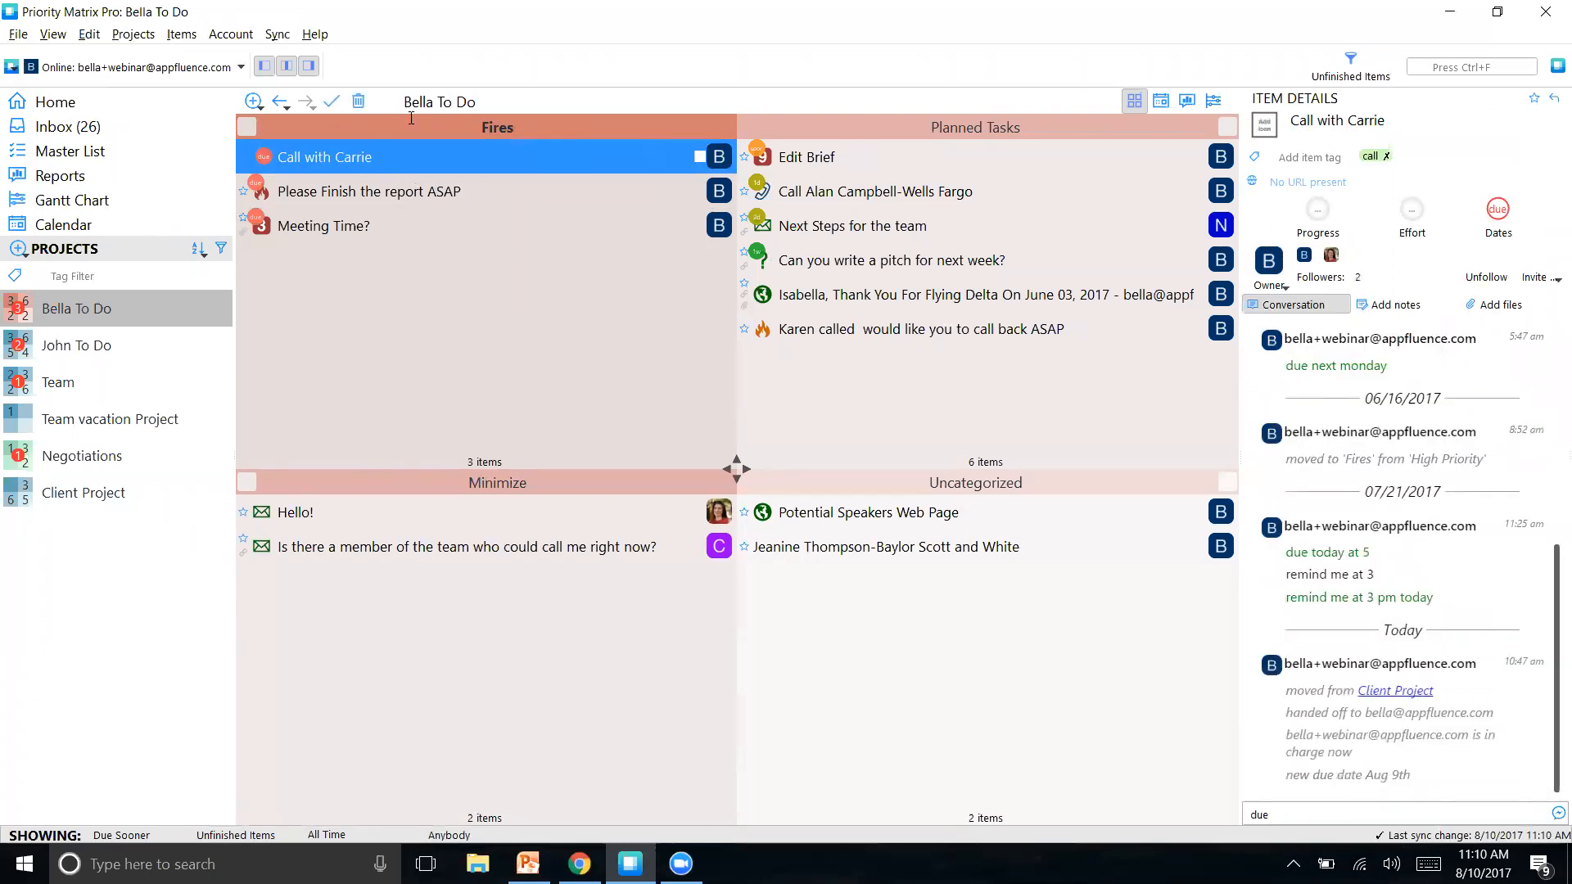
{"action": "left_click", "coordinate": [90, 154]}
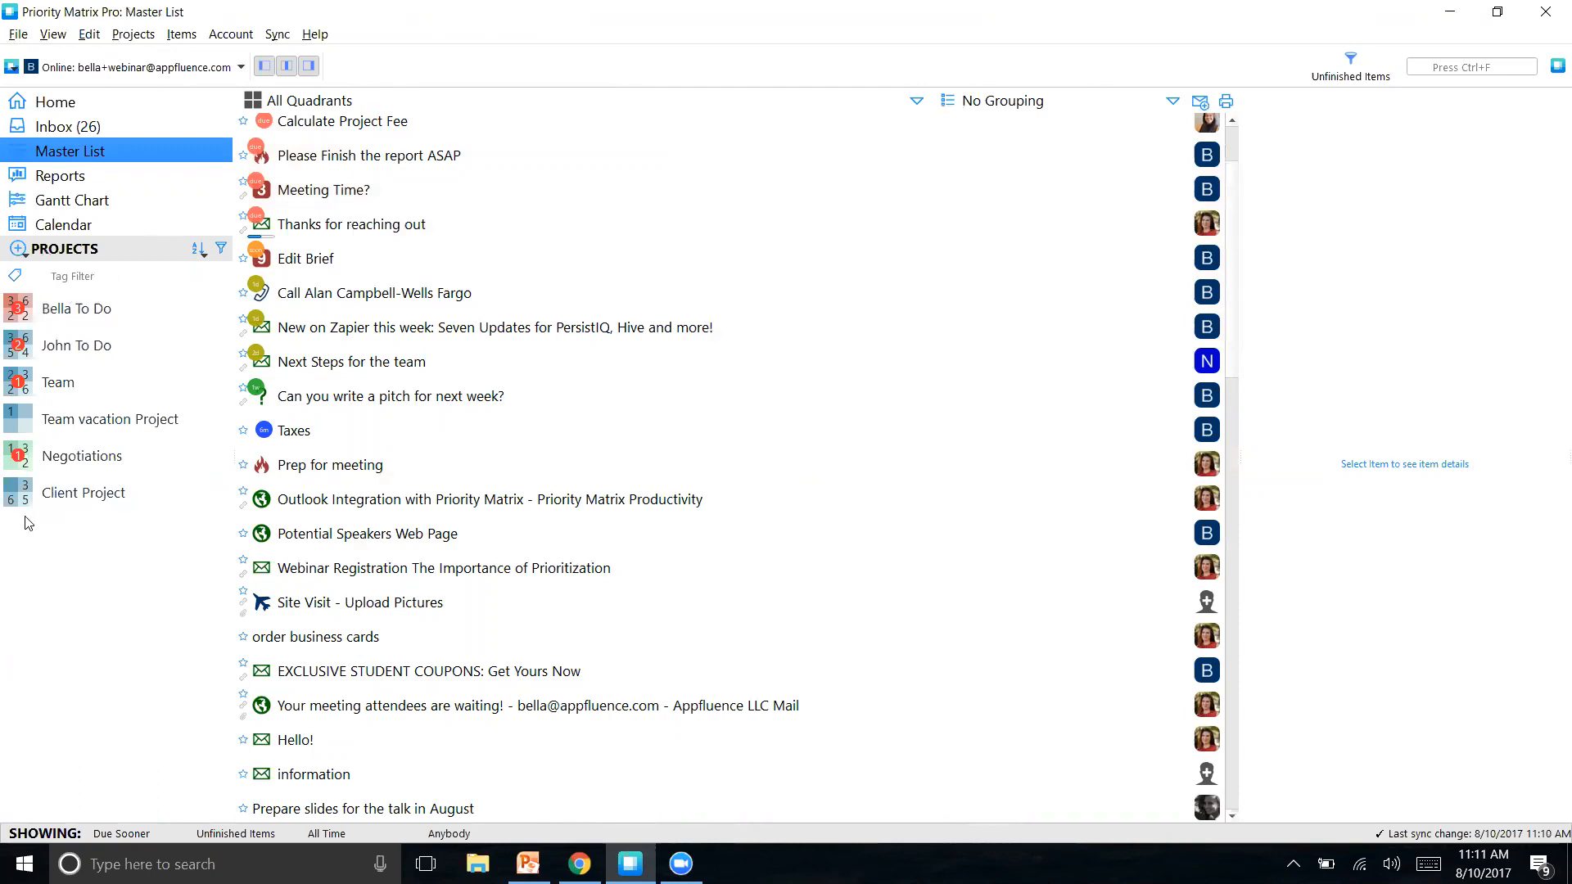
{"action": "scroll", "coordinate": [661, 453], "scroll_direction": "down", "scroll_amount": 10}
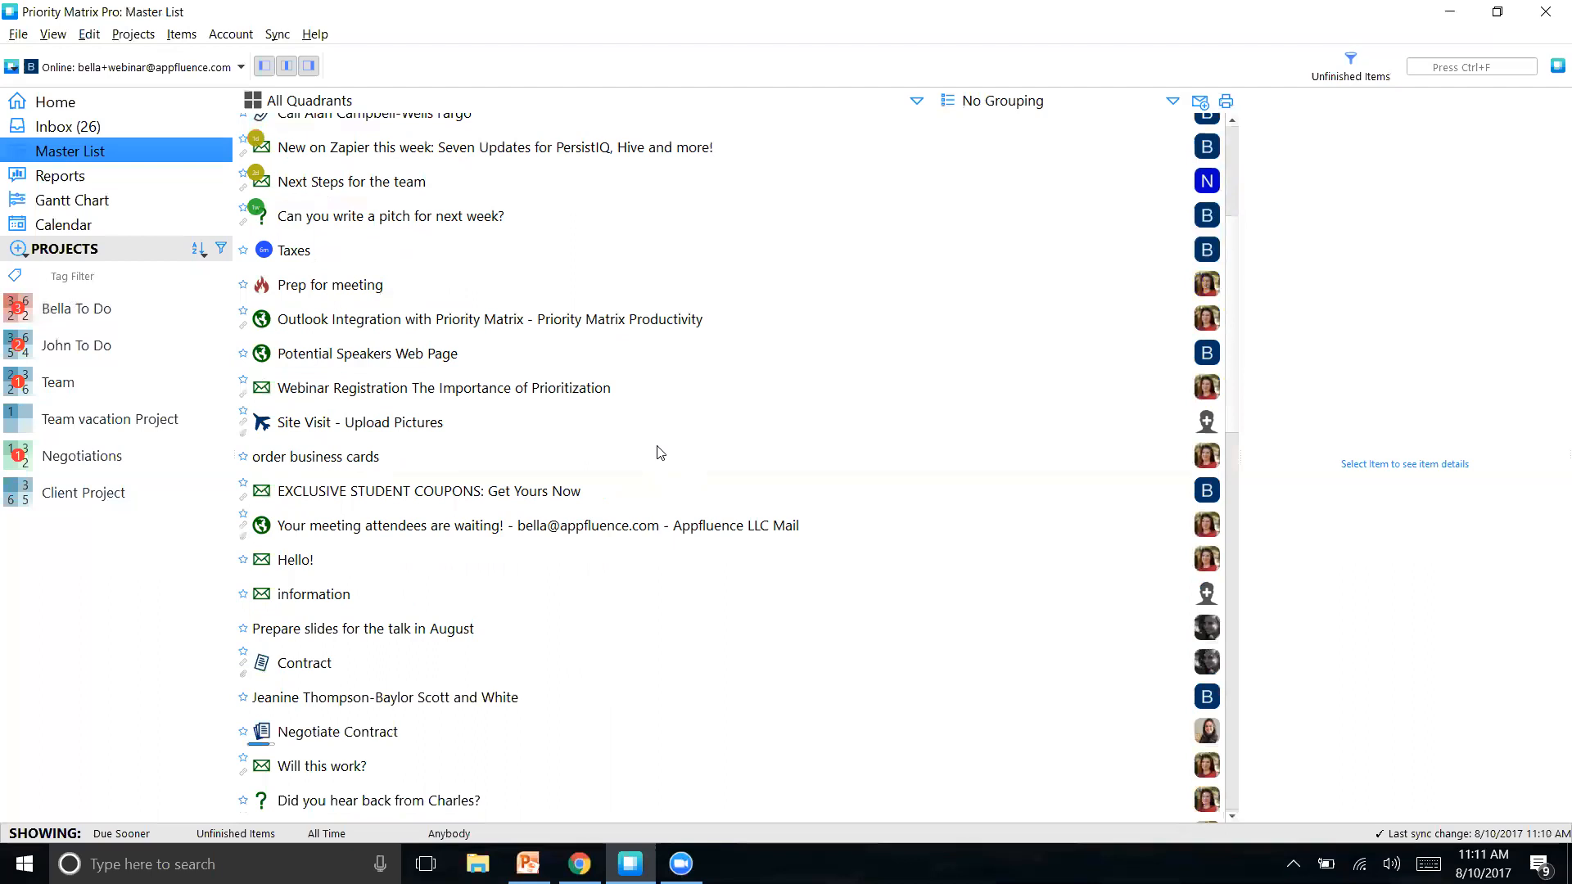
{"action": "scroll", "coordinate": [670, 427], "scroll_direction": "down", "scroll_amount": 5}
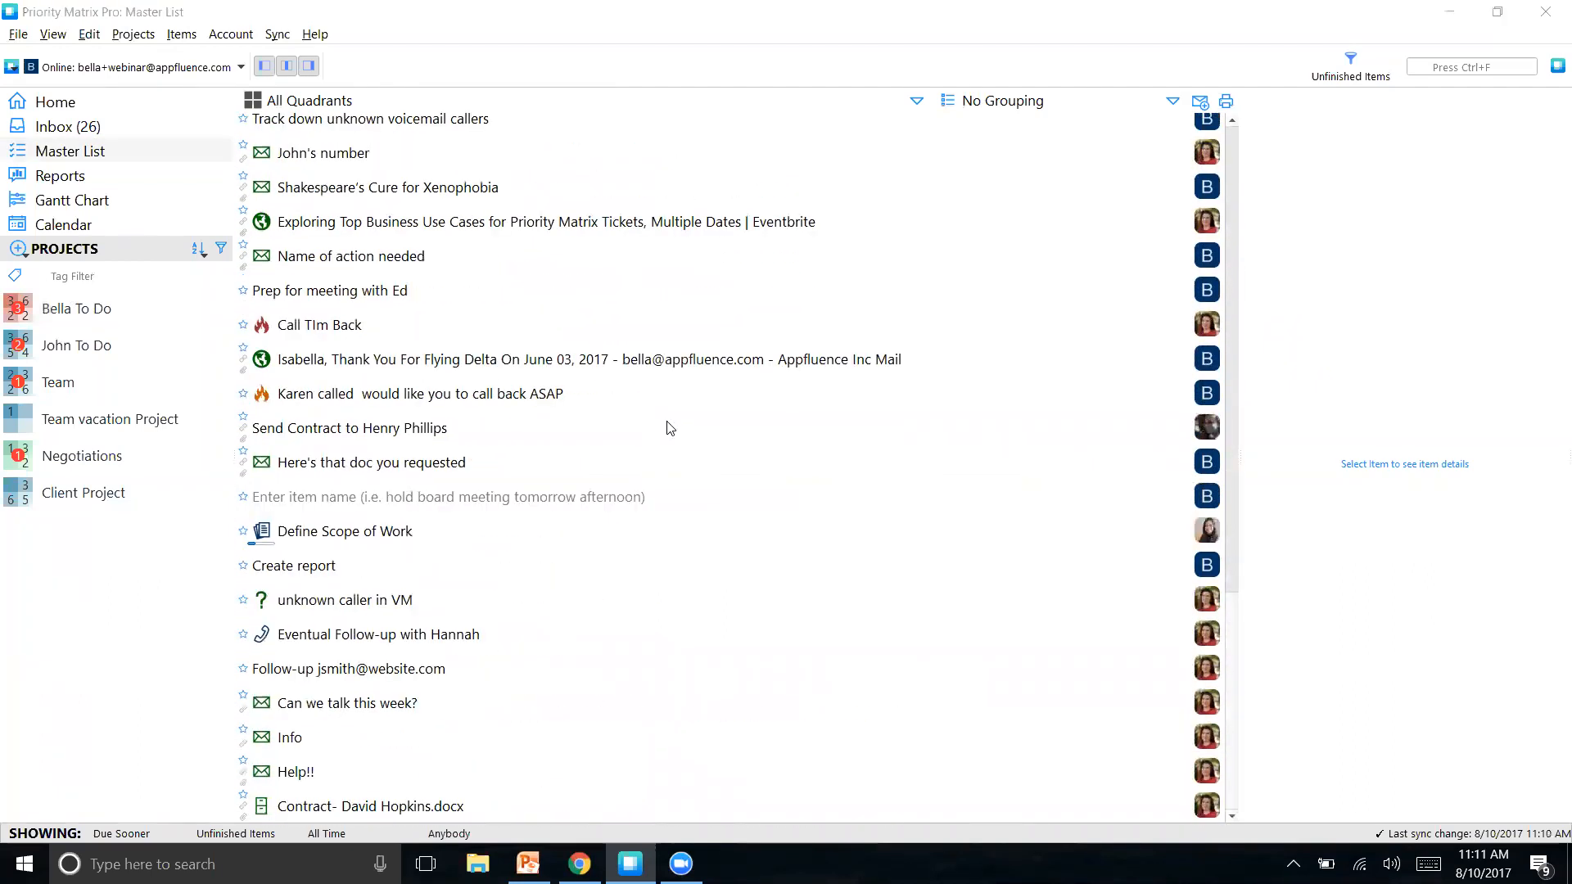
{"action": "scroll", "coordinate": [670, 428], "scroll_direction": "up", "scroll_amount": 15}
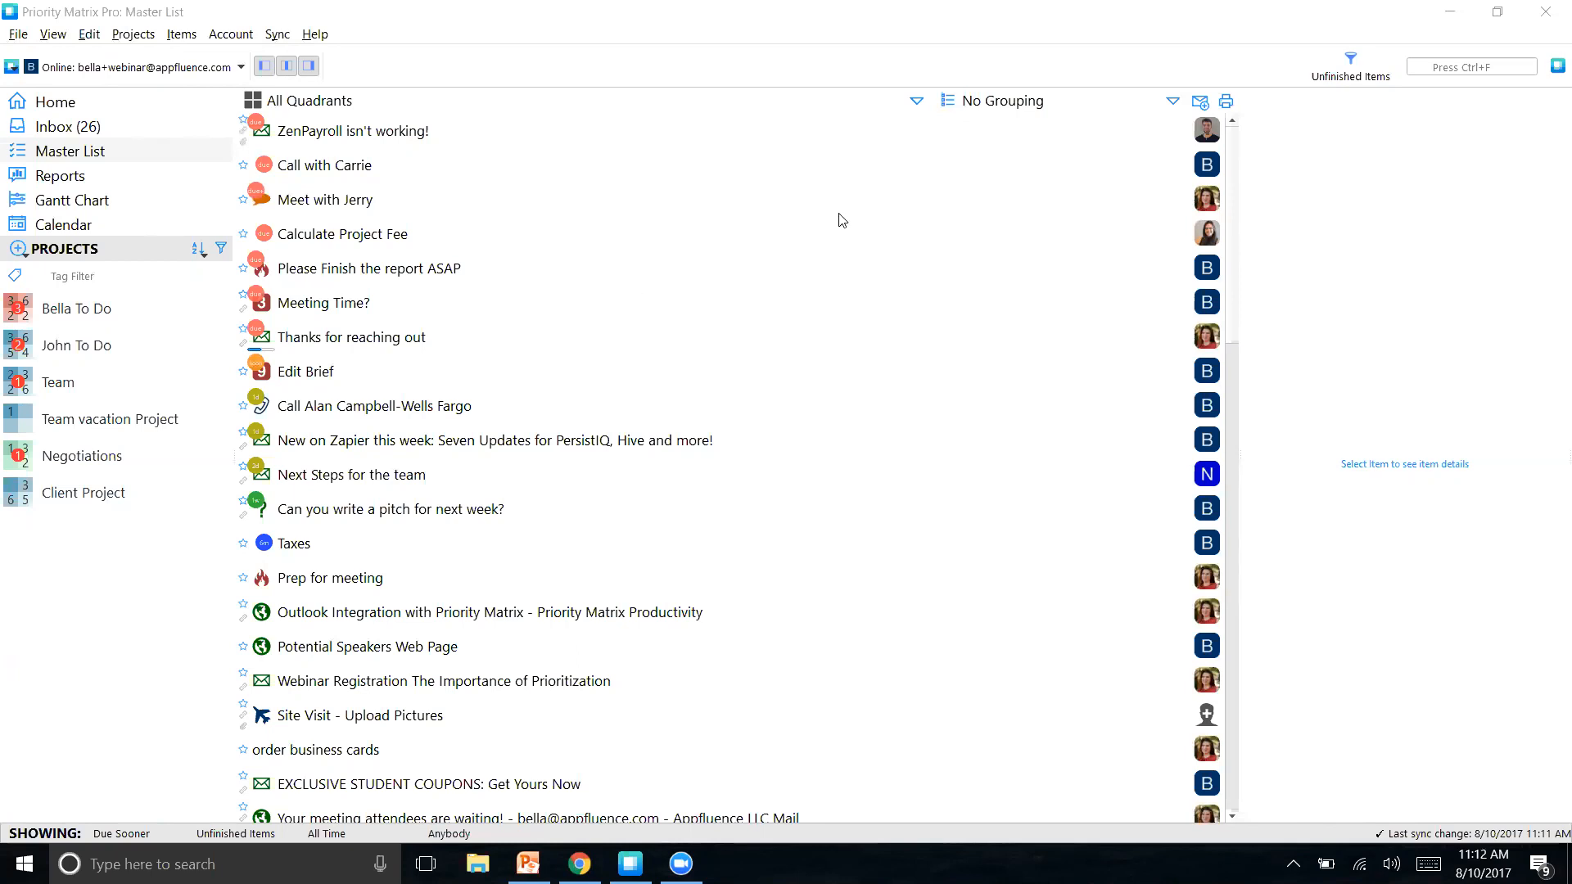
{"action": "scroll", "coordinate": [842, 327], "scroll_direction": "down", "scroll_amount": 10}
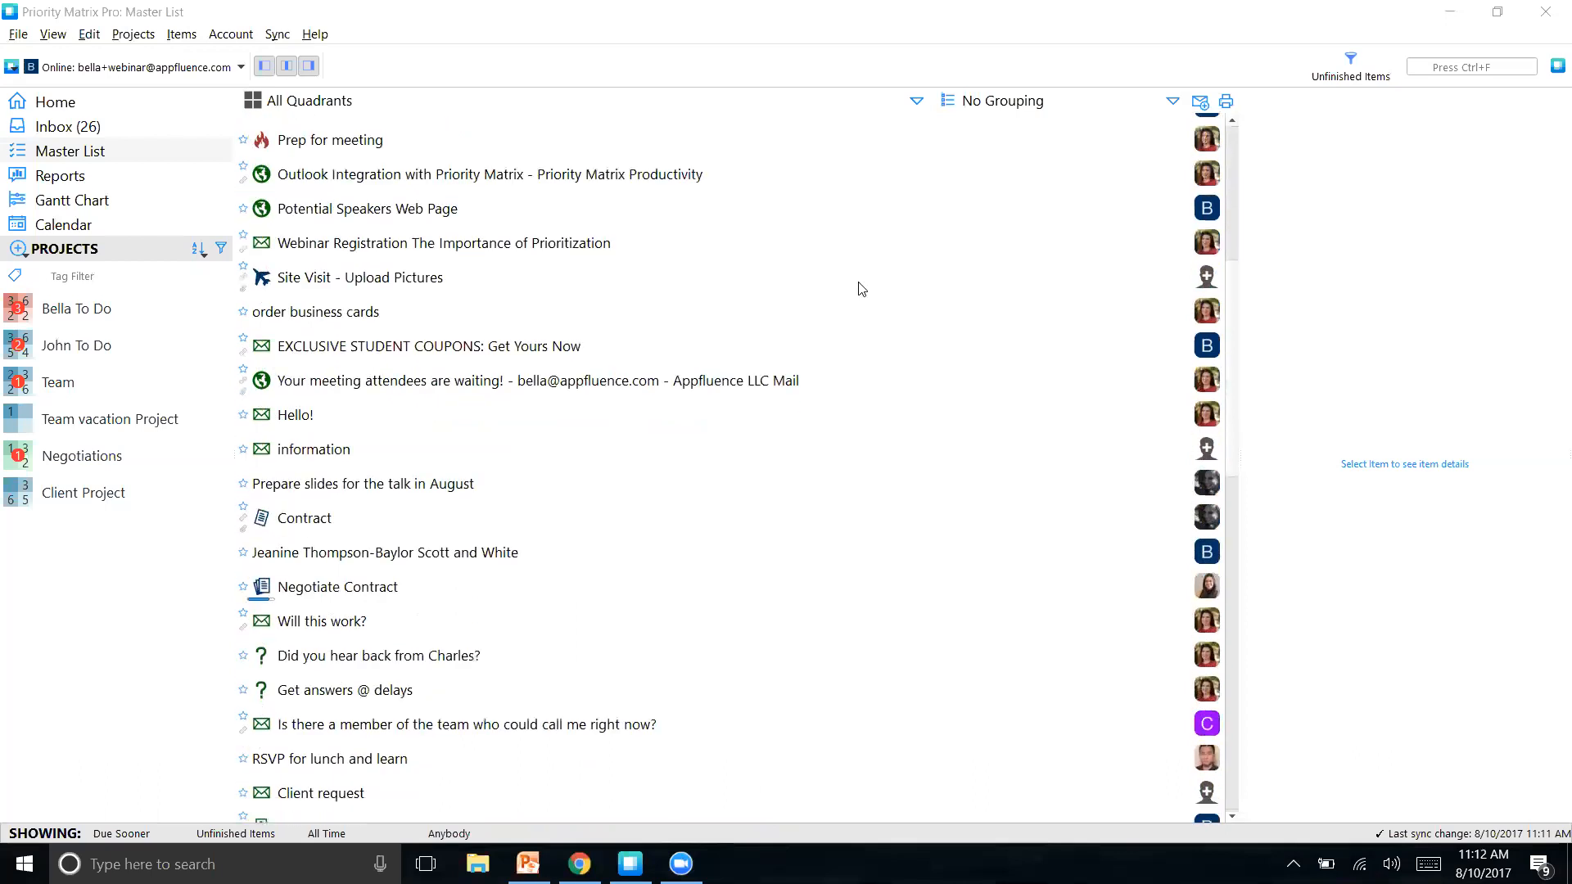
{"action": "scroll", "coordinate": [872, 254], "scroll_direction": "down", "scroll_amount": 5}
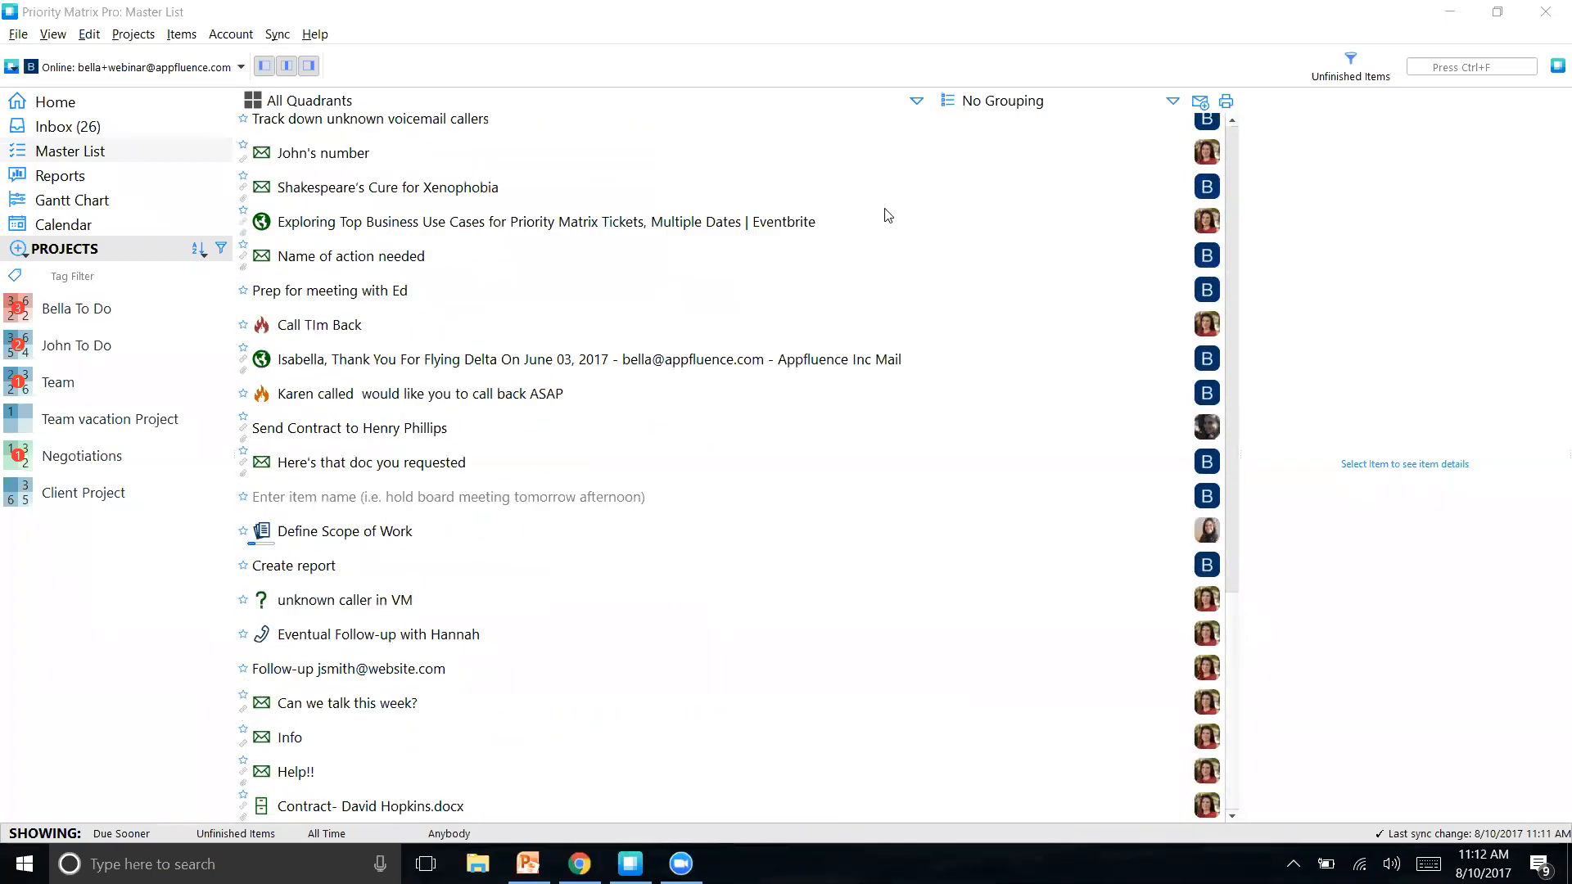
{"action": "scroll", "coordinate": [891, 209], "scroll_direction": "up", "scroll_amount": 15}
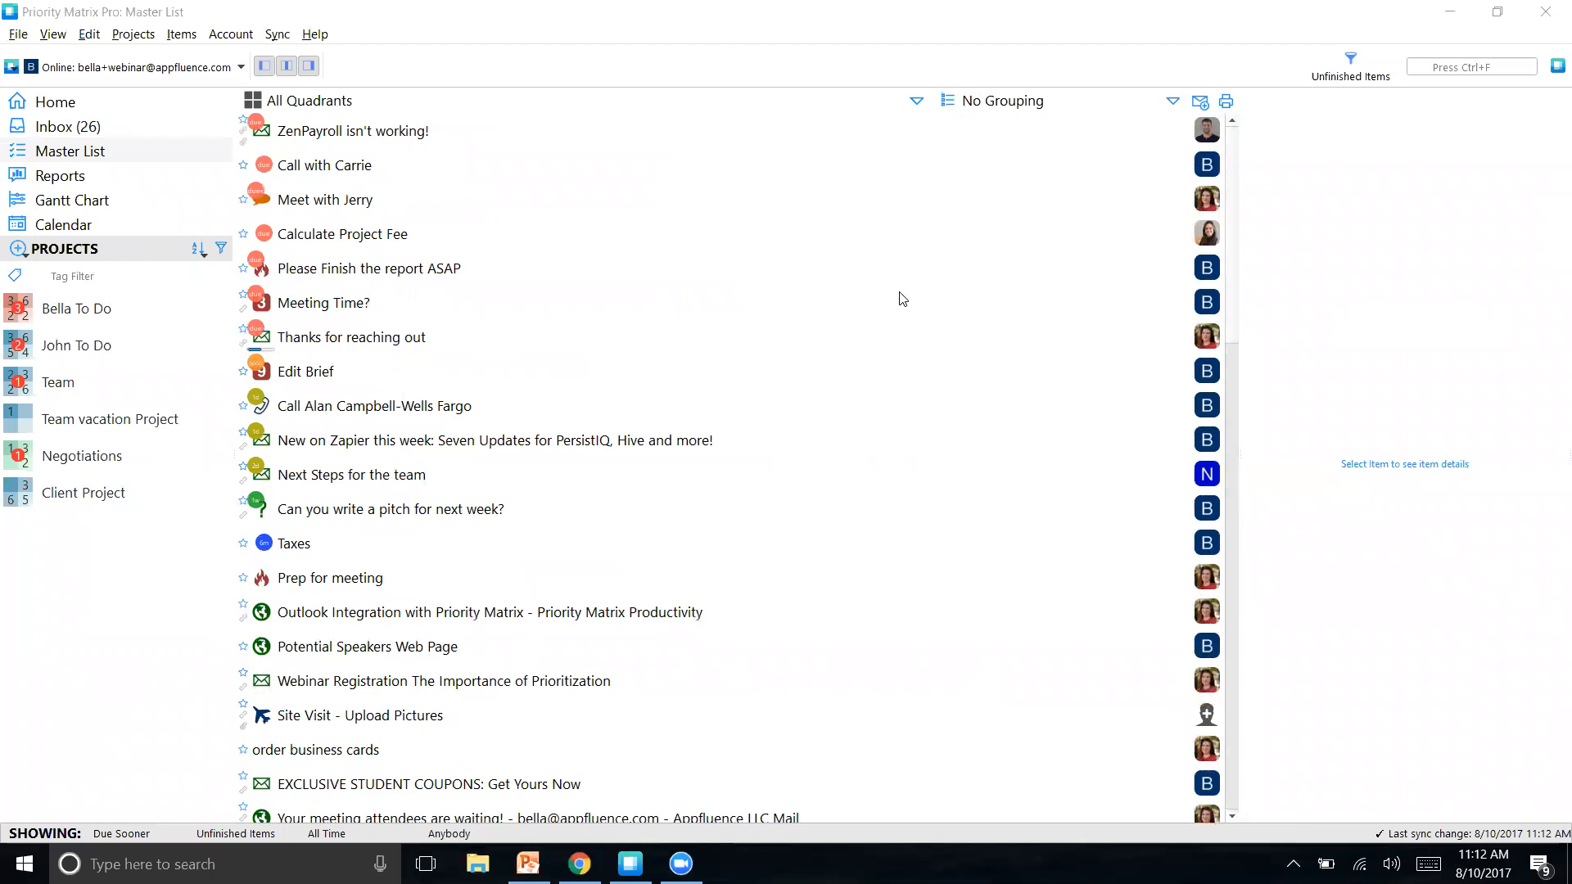
Step: Filter the Master List by owner to the signed-in webinar account
{"action": "left_click", "coordinate": [1350, 72]}
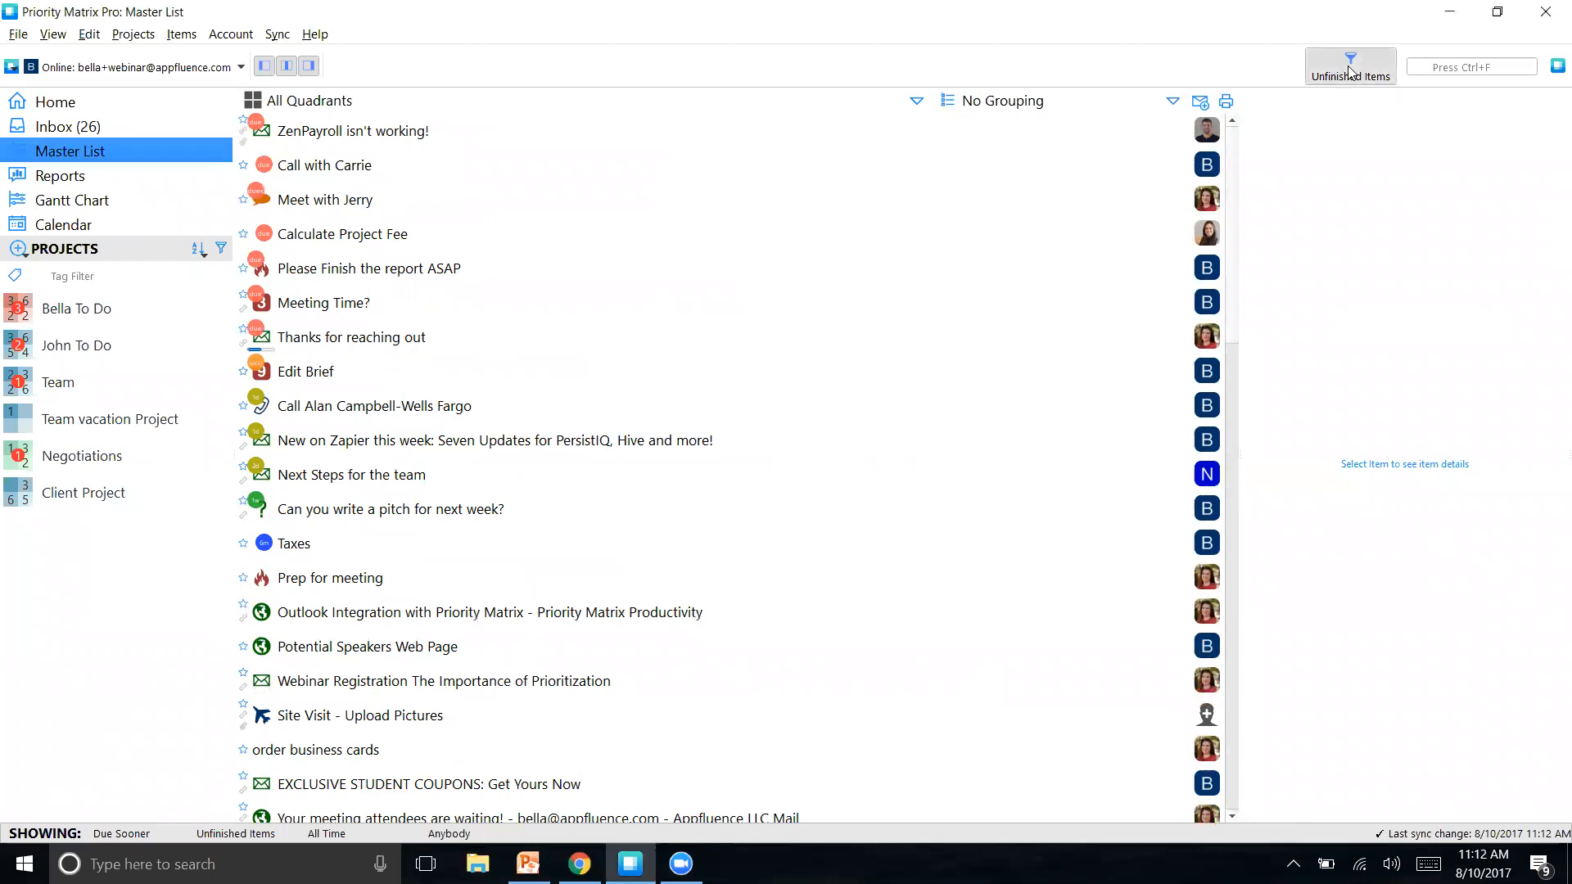
{"action": "left_click", "coordinate": [1350, 69]}
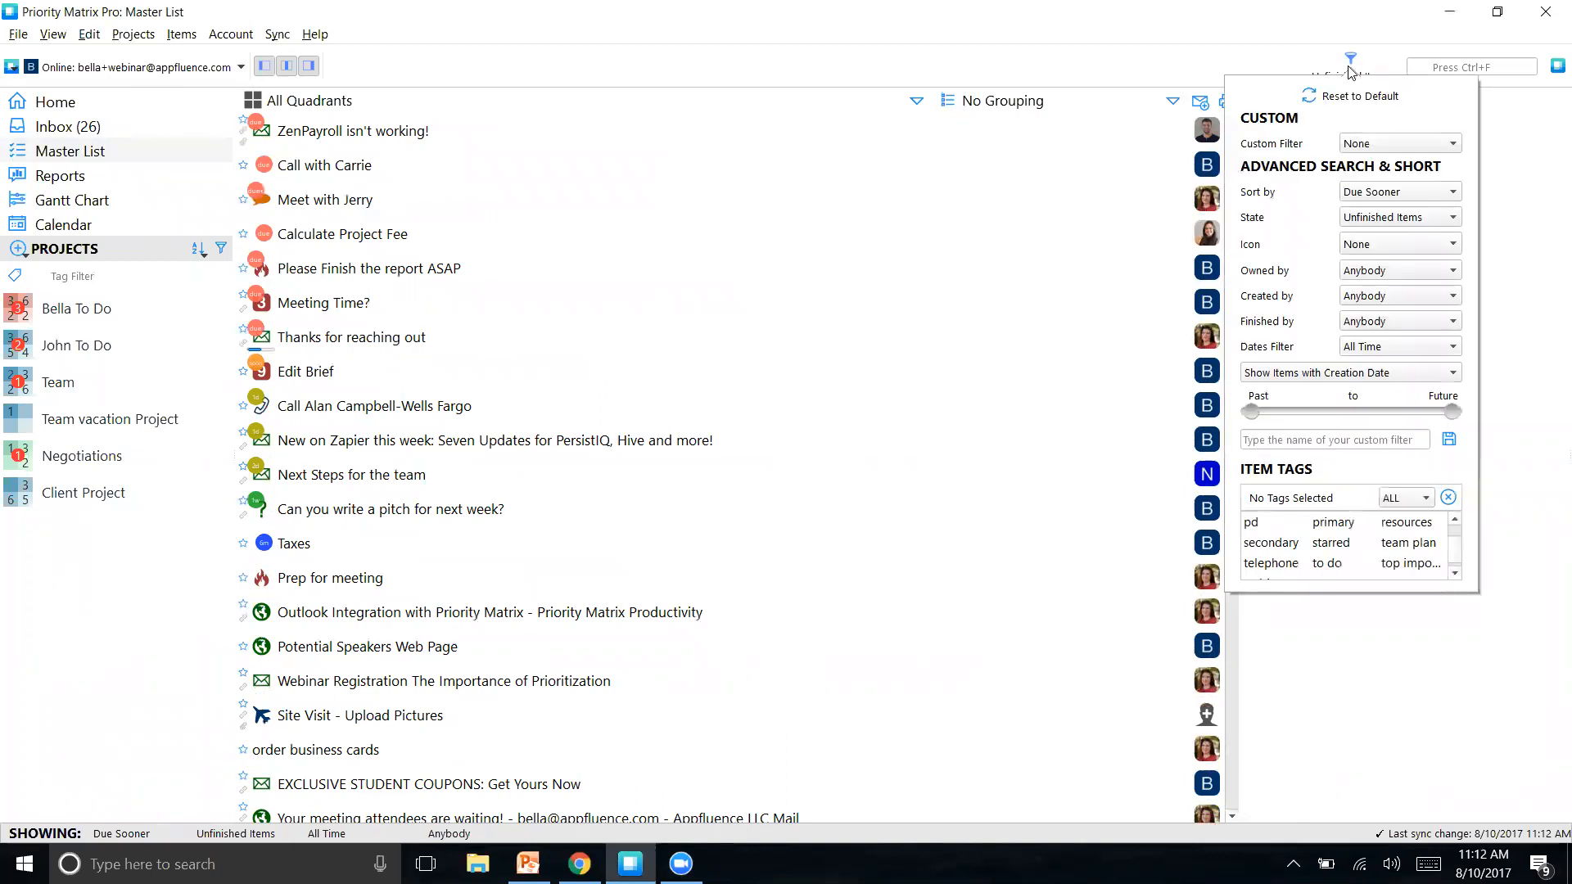
{"action": "left_click", "coordinate": [1408, 275]}
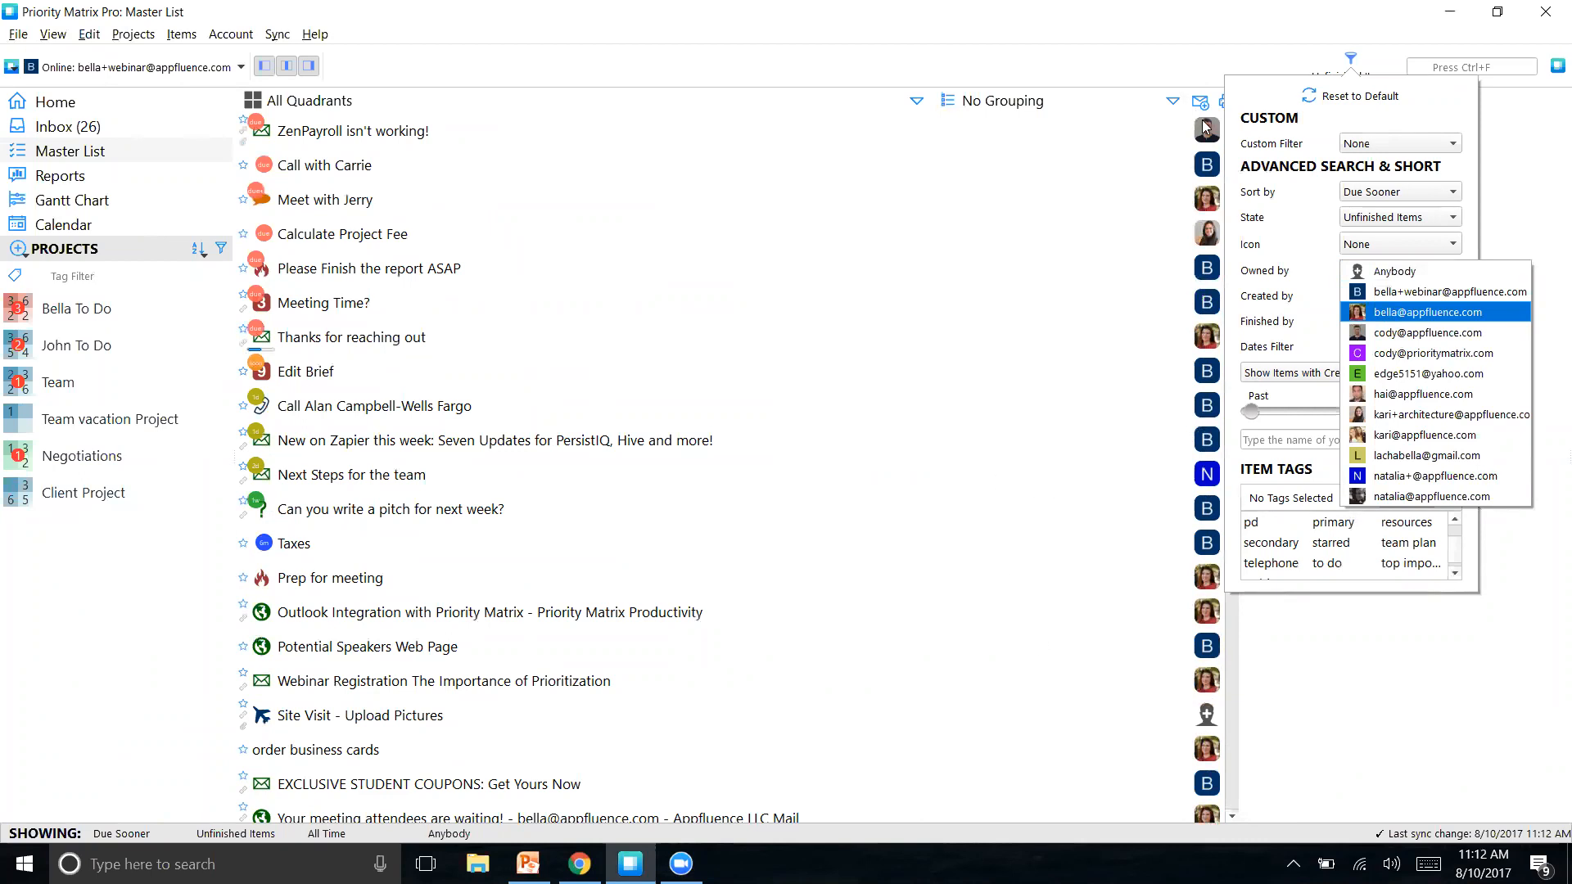
{"action": "left_click", "coordinate": [1424, 291]}
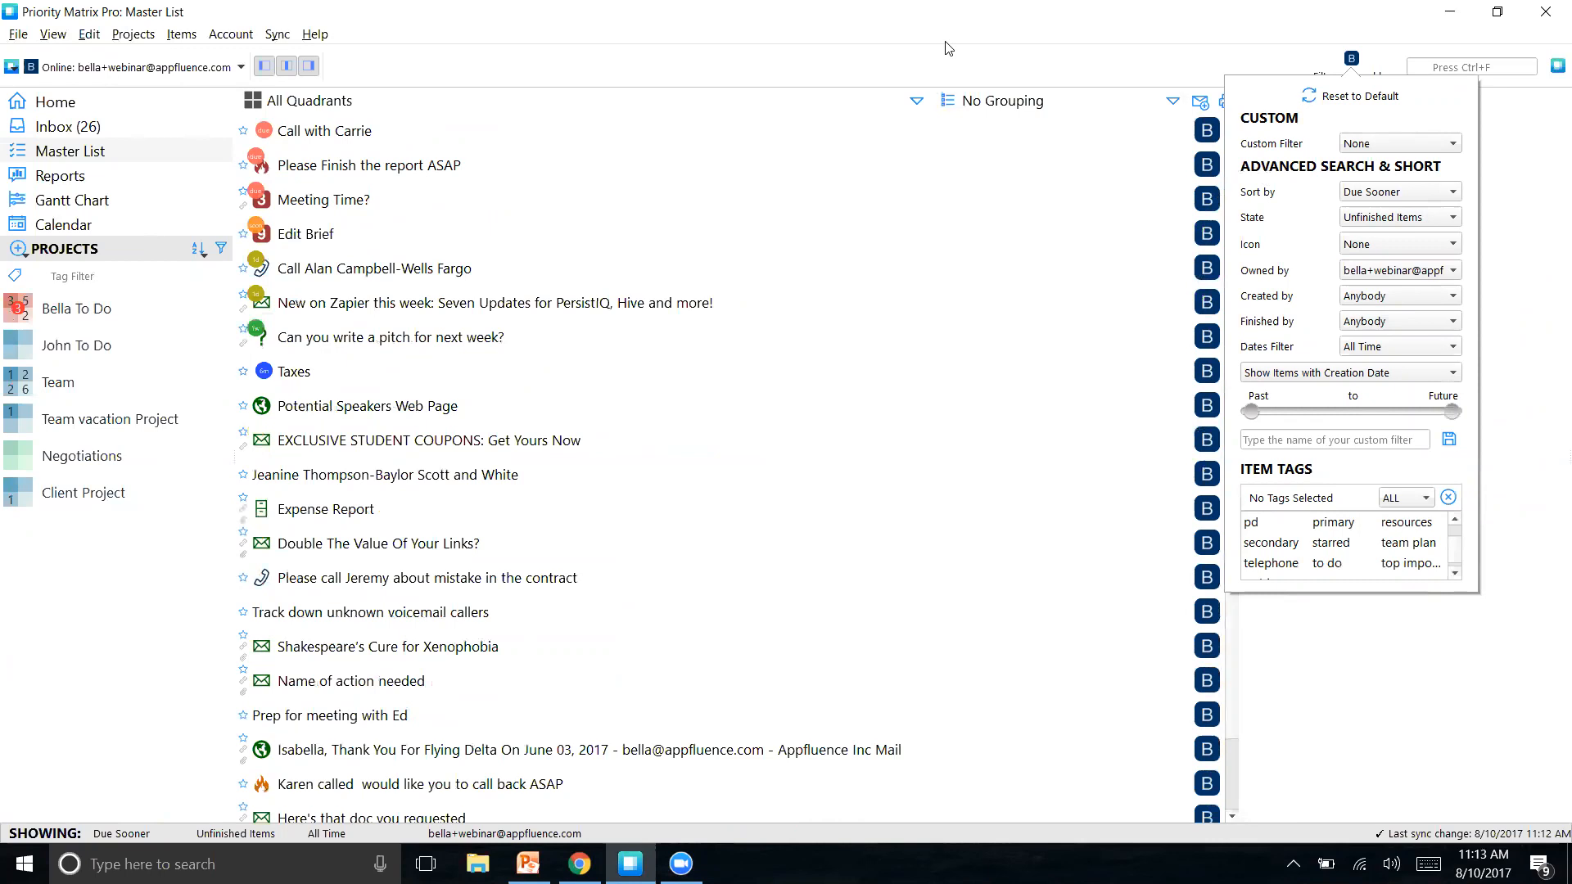
{"action": "left_click", "coordinate": [1101, 19]}
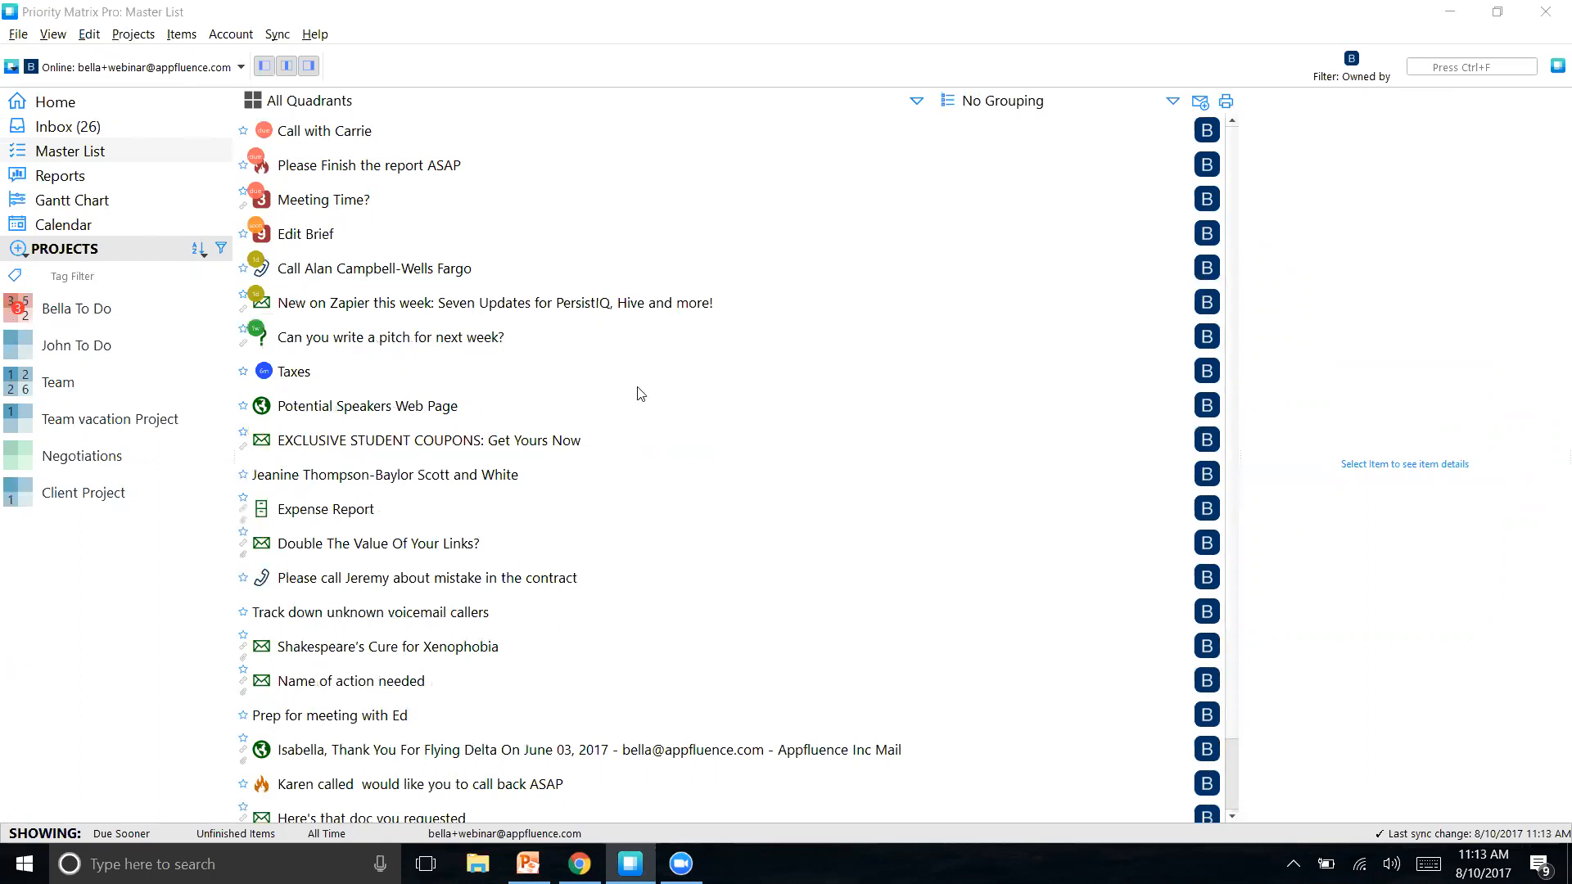
Step: Assign the orange woman icon to the Baylor Scott and White contact item just above Expense Report
{"action": "left_click", "coordinate": [376, 509]}
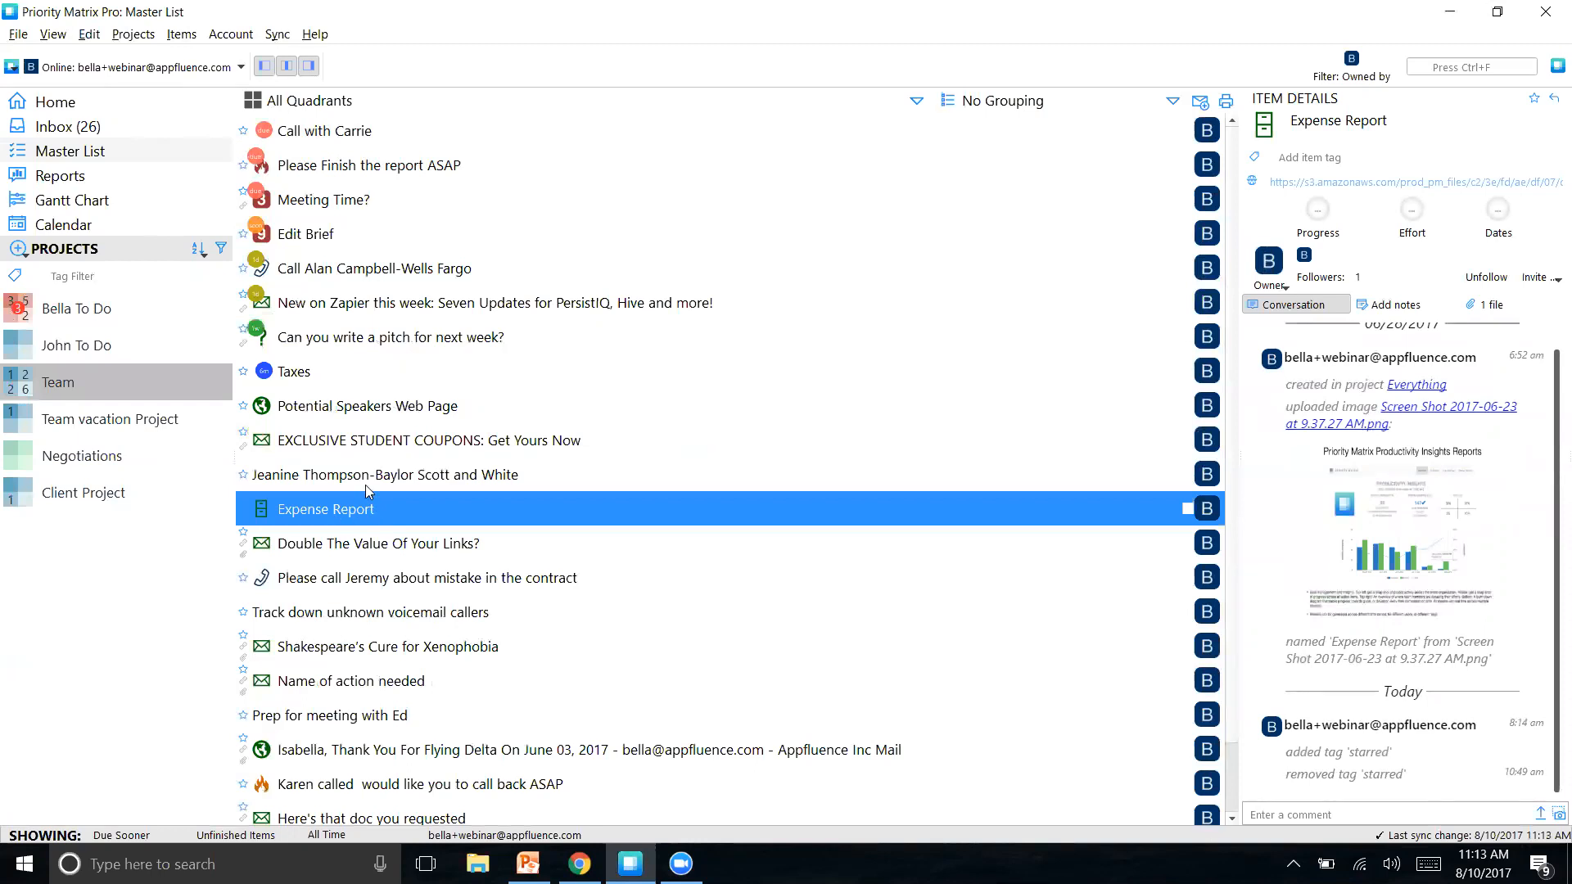
{"action": "left_click", "coordinate": [366, 476]}
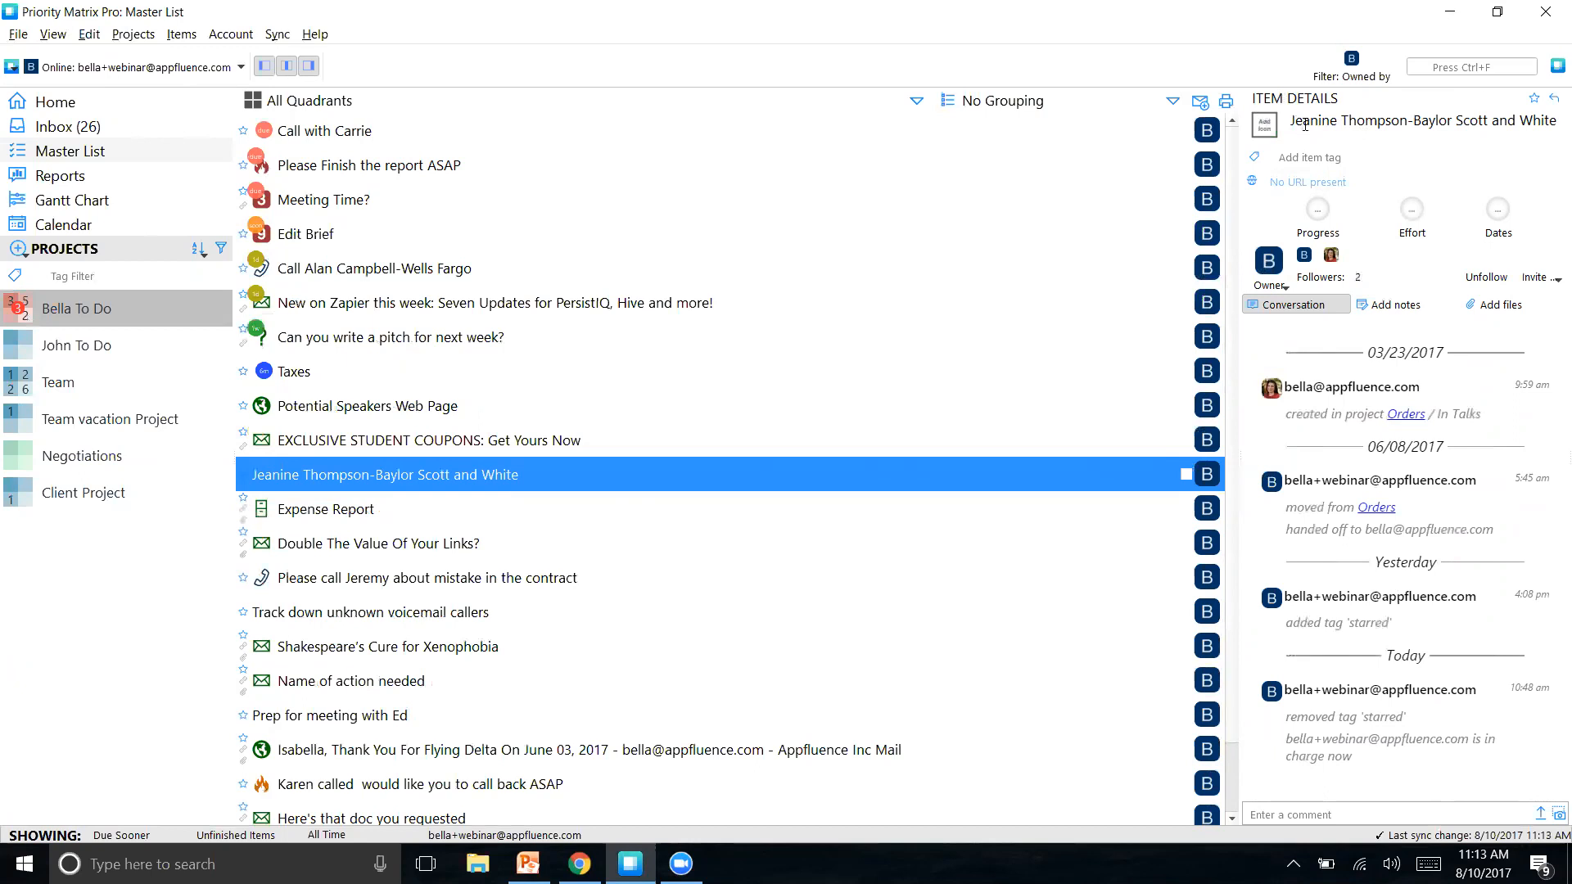
{"action": "left_click", "coordinate": [1266, 125]}
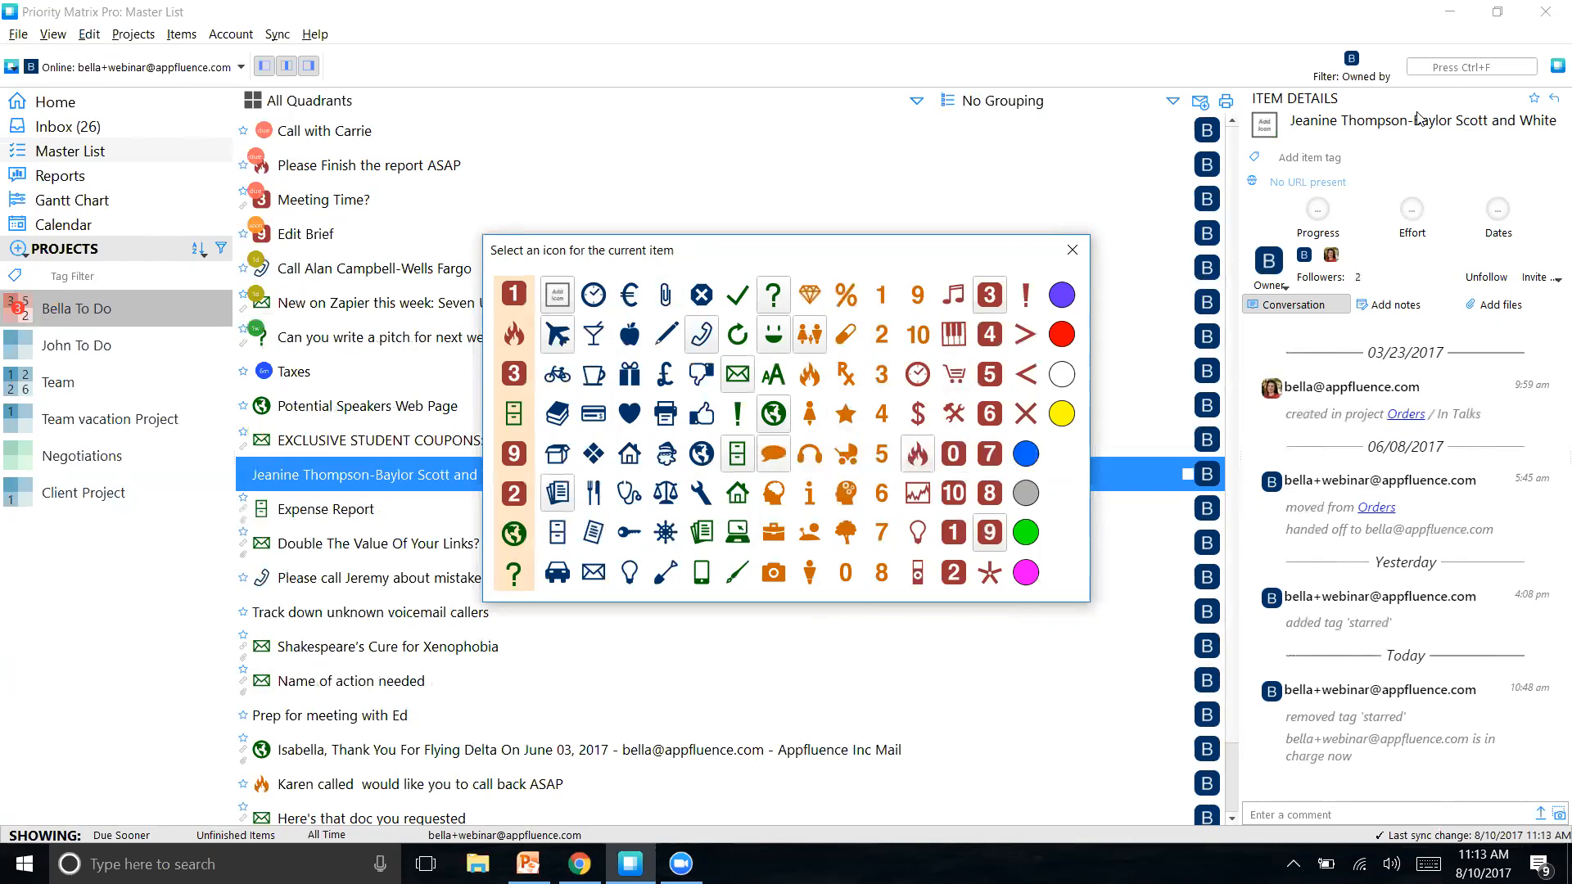
{"action": "left_click", "coordinate": [811, 415]}
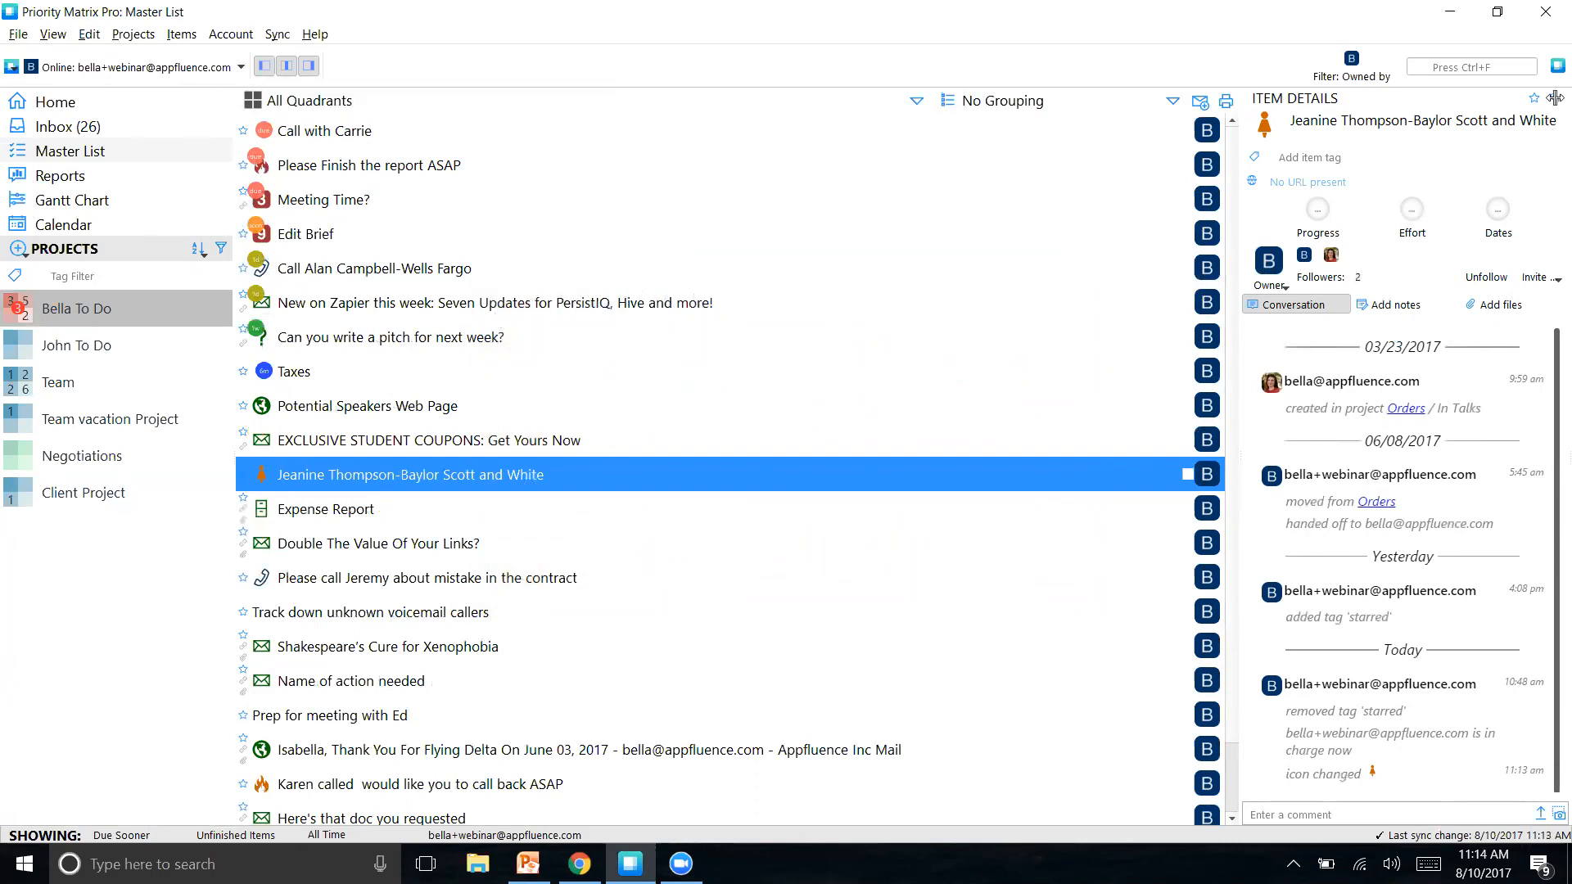
Step: Restrict the Master List to Overdue Items and select the overdue call
{"action": "left_click", "coordinate": [1362, 76]}
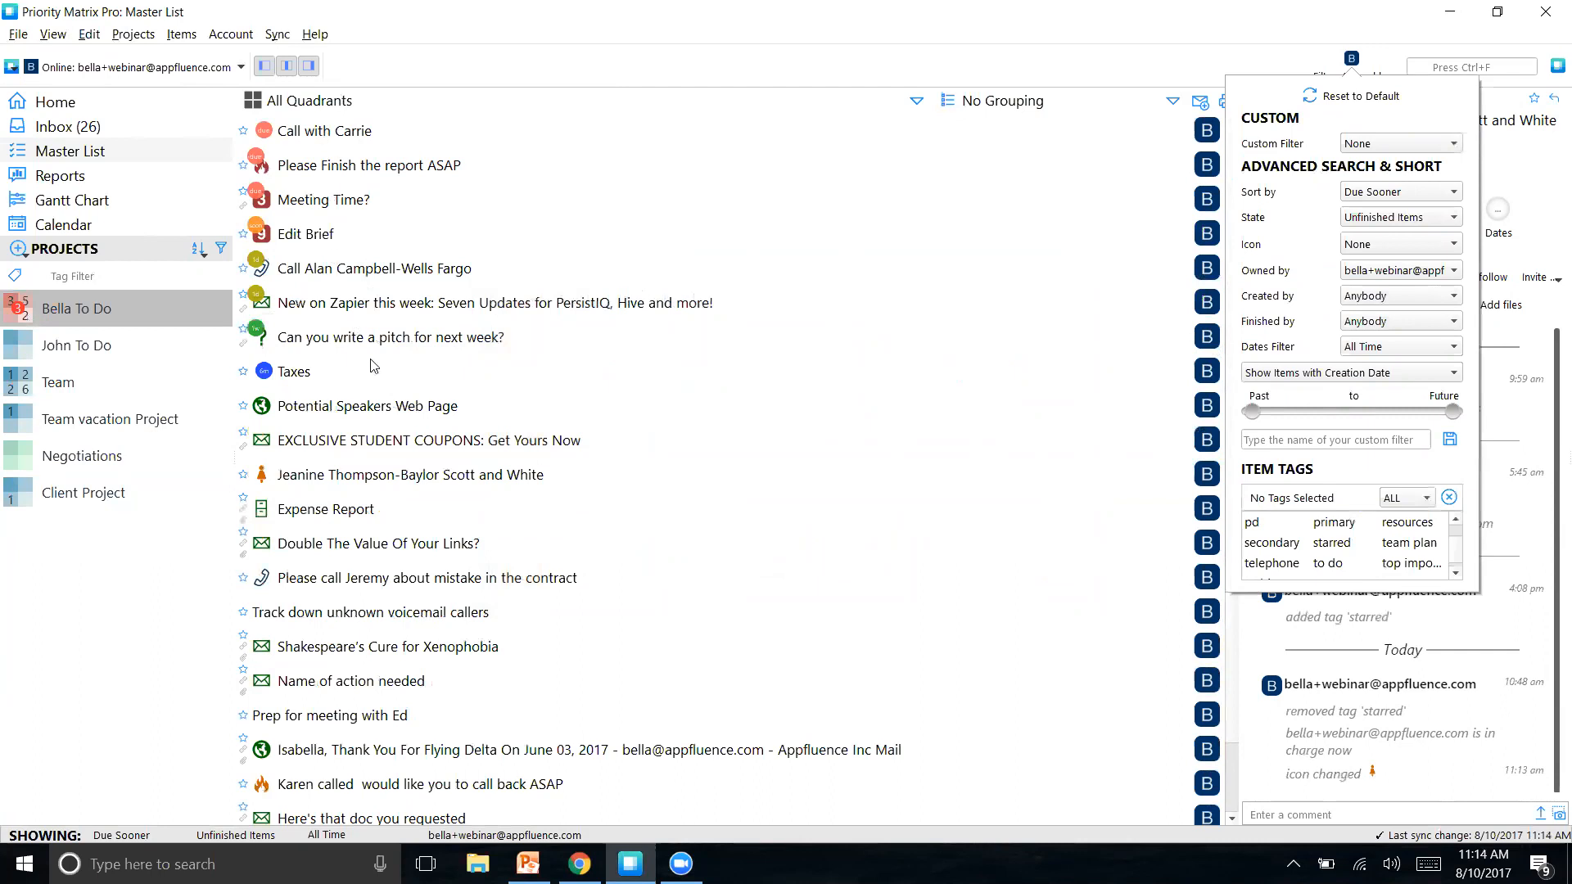
{"action": "left_click", "coordinate": [860, 99]}
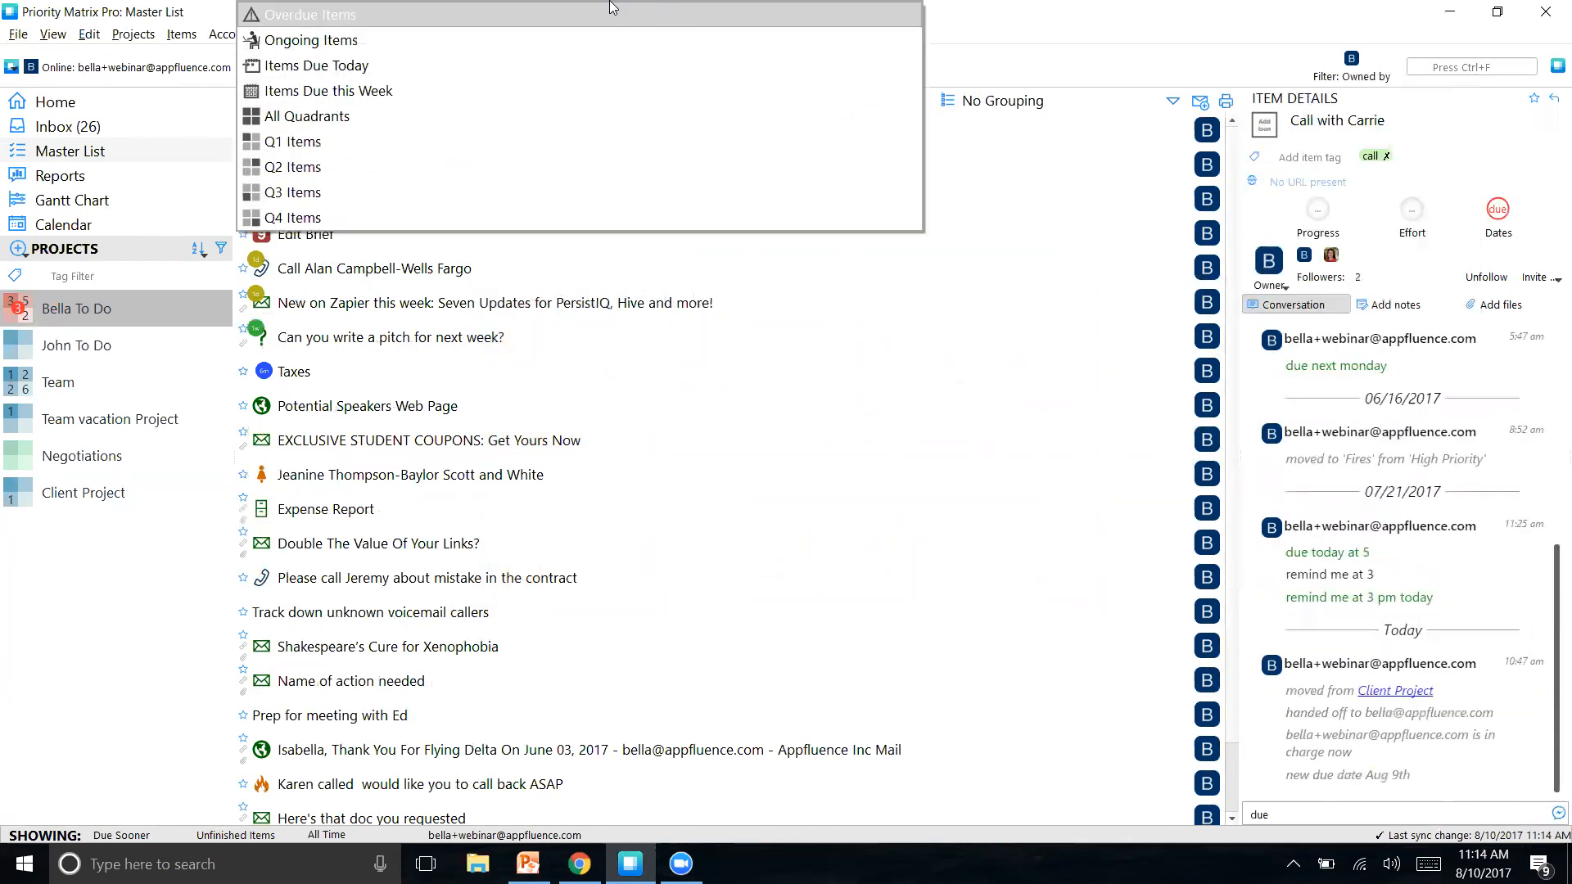
{"action": "left_click", "coordinate": [595, 17]}
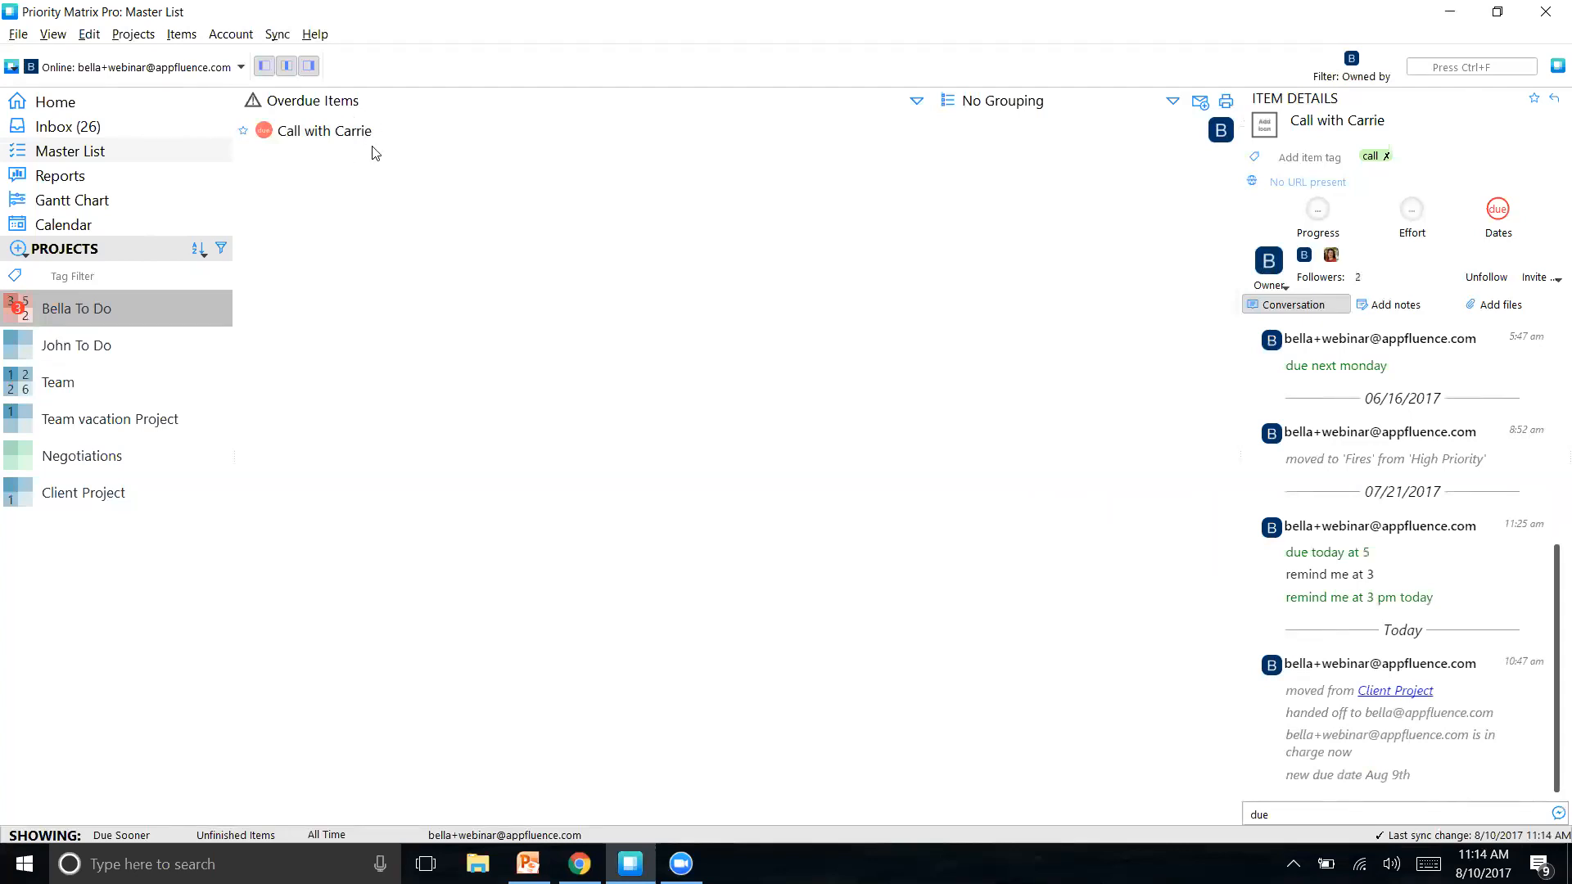
{"action": "left_click", "coordinate": [373, 138]}
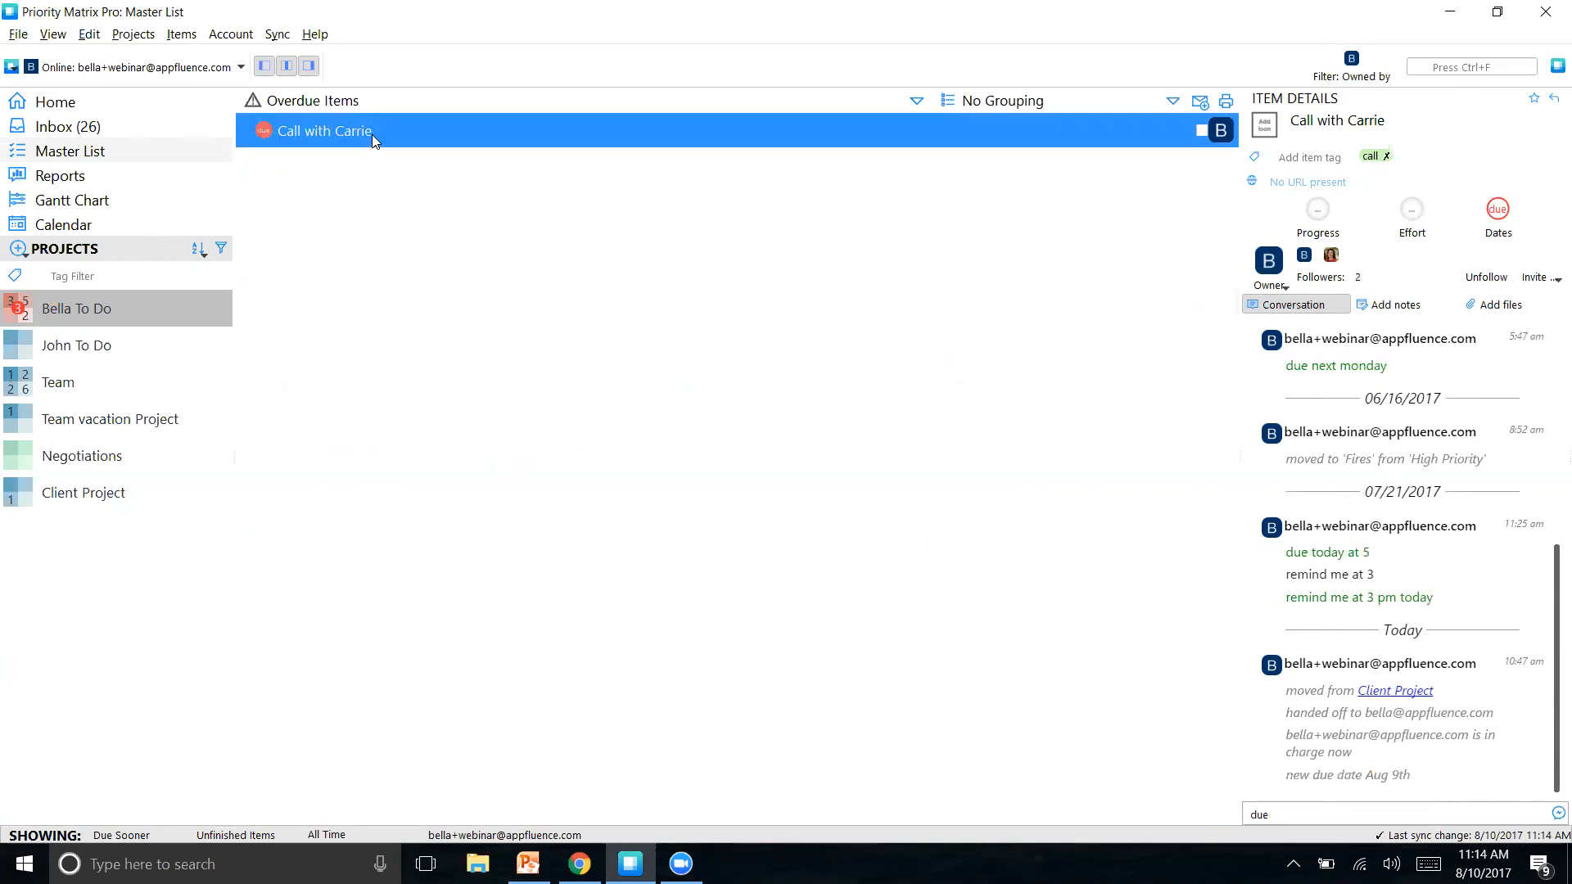
Step: List the Items Due Today and view the details of "Meeting Time?" in the account owner's to-do project
{"action": "left_click", "coordinate": [394, 98]}
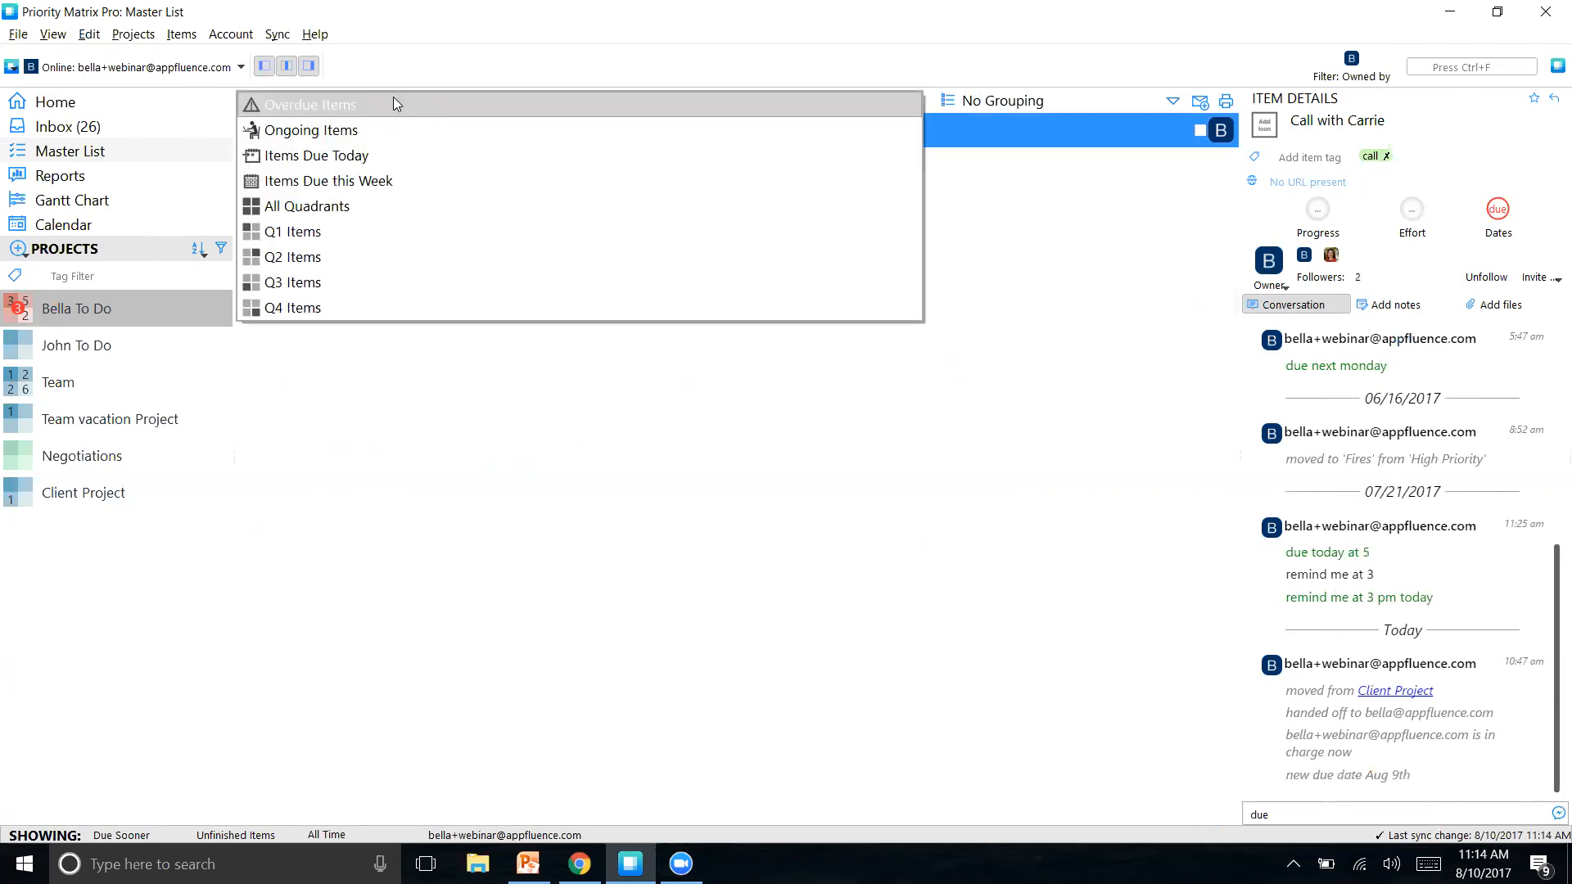
{"action": "left_click", "coordinate": [376, 157]}
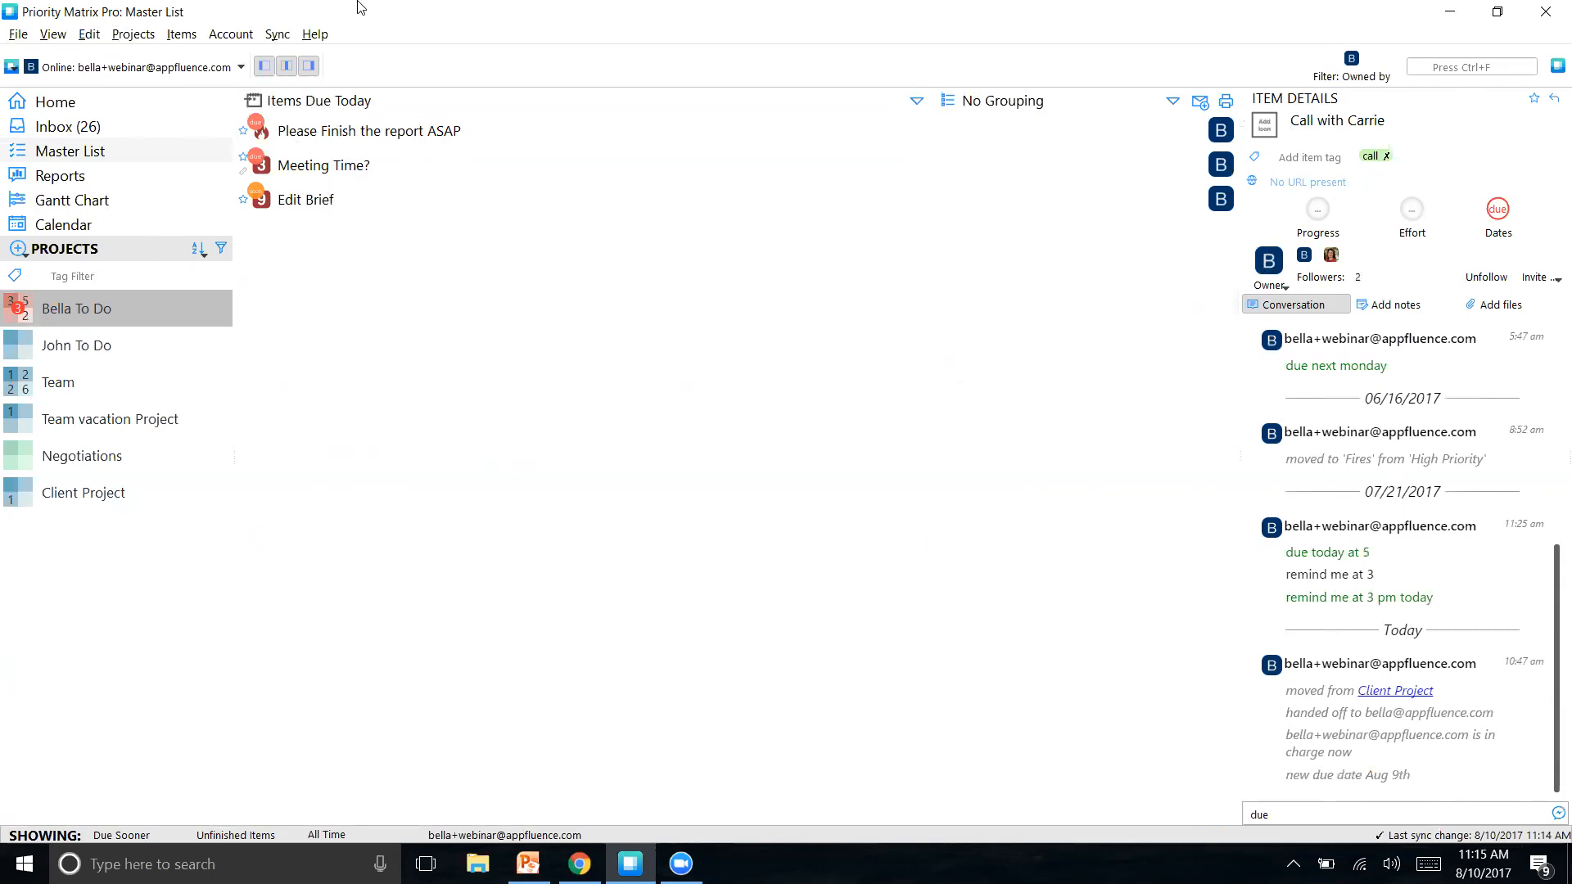
{"action": "left_click", "coordinate": [146, 318]}
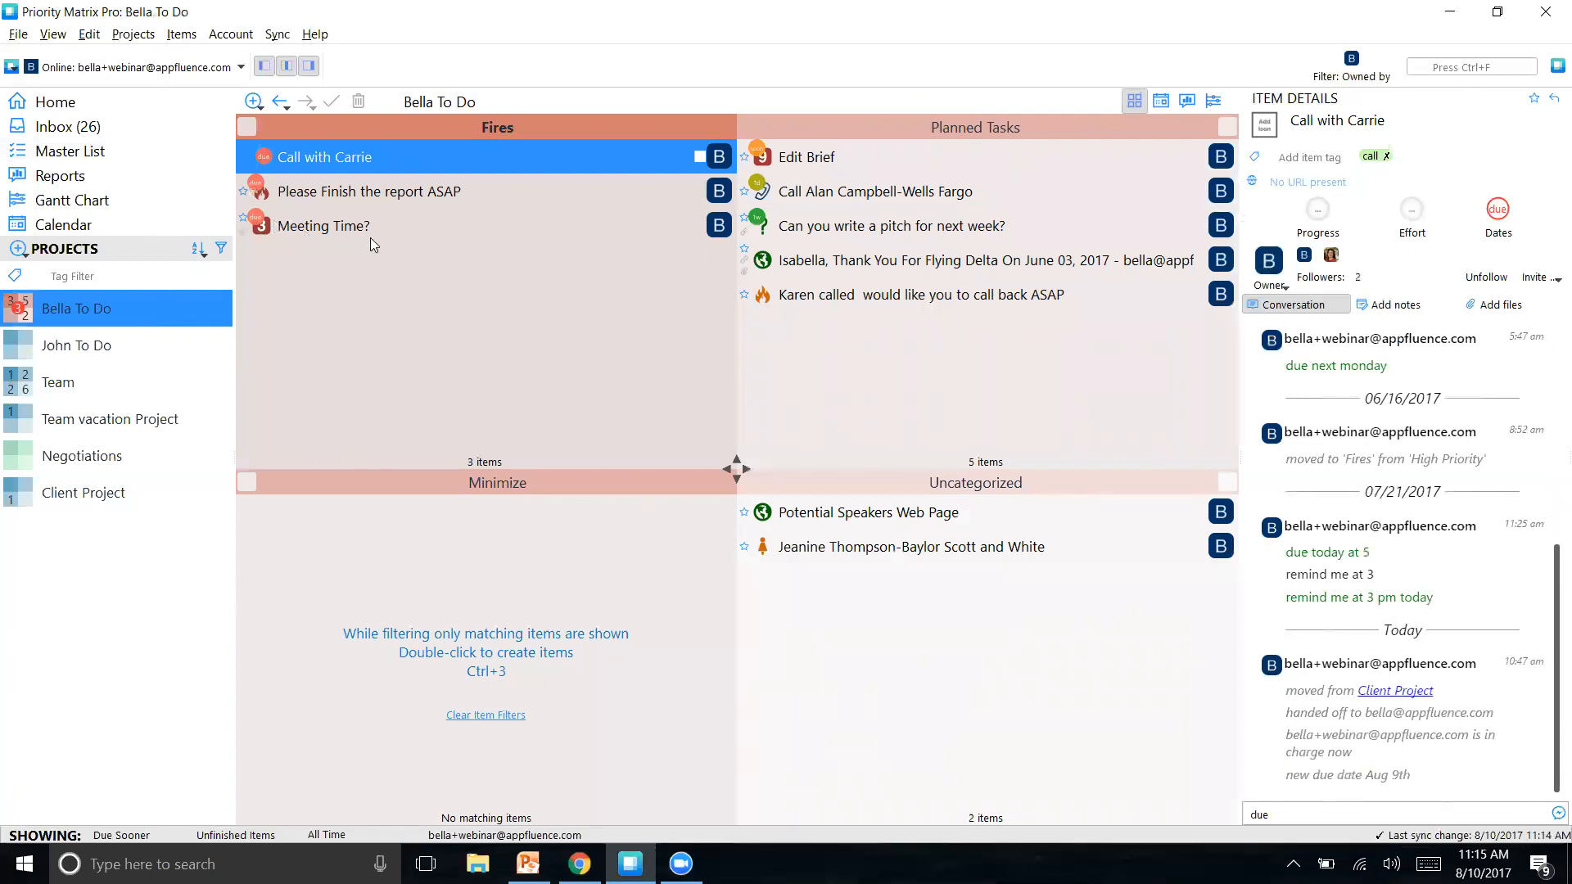
{"action": "left_click", "coordinate": [304, 218]}
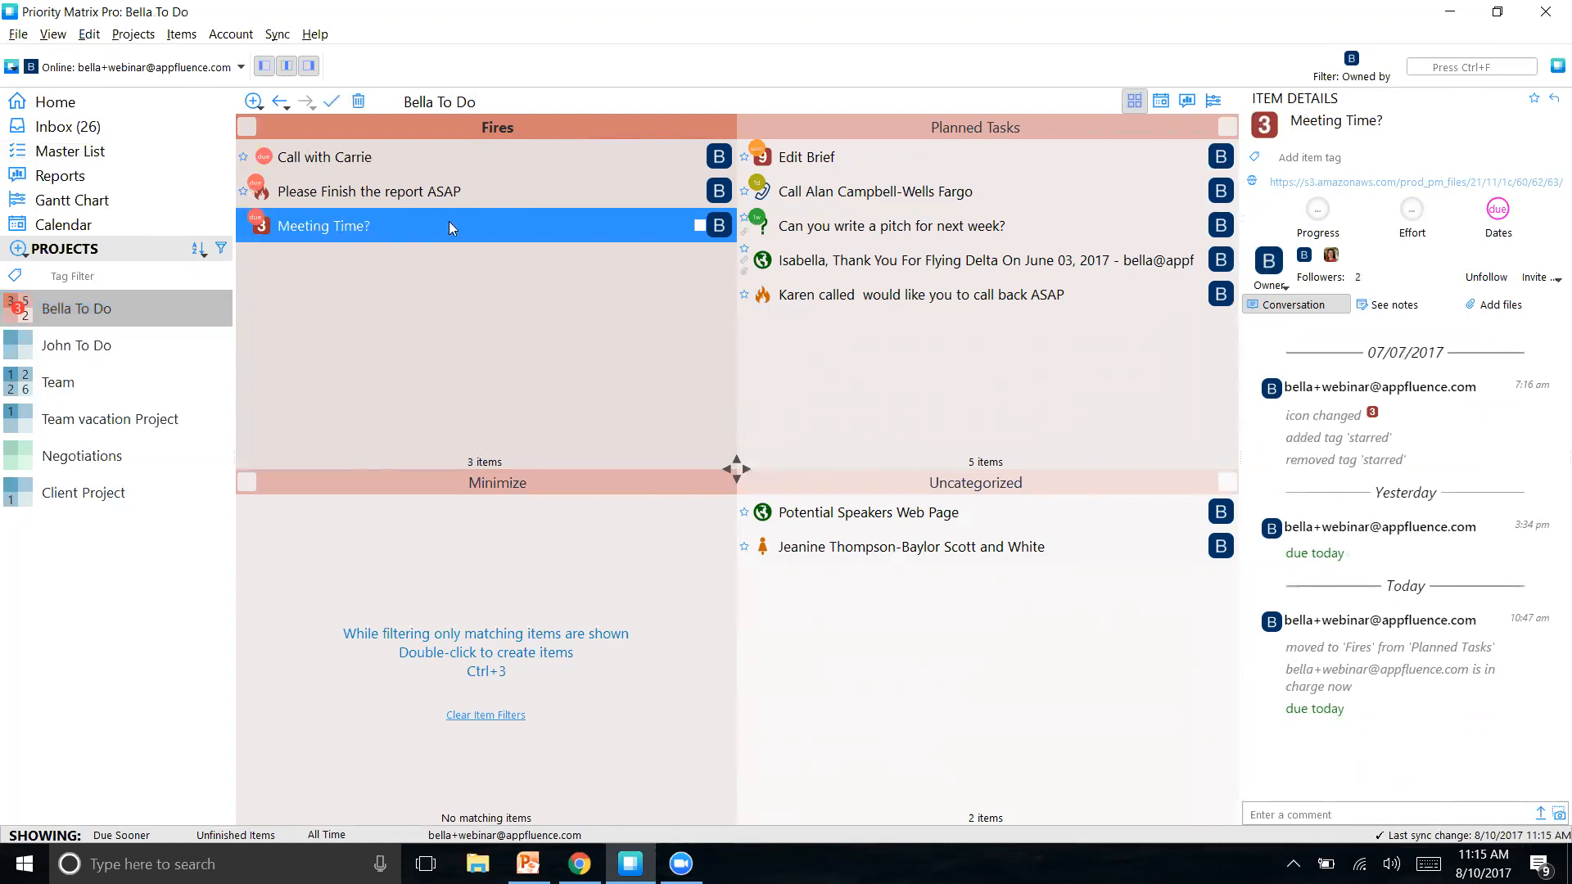
Step: Return to the Master List and show the items of All Quadrants
{"action": "left_click", "coordinate": [72, 153]}
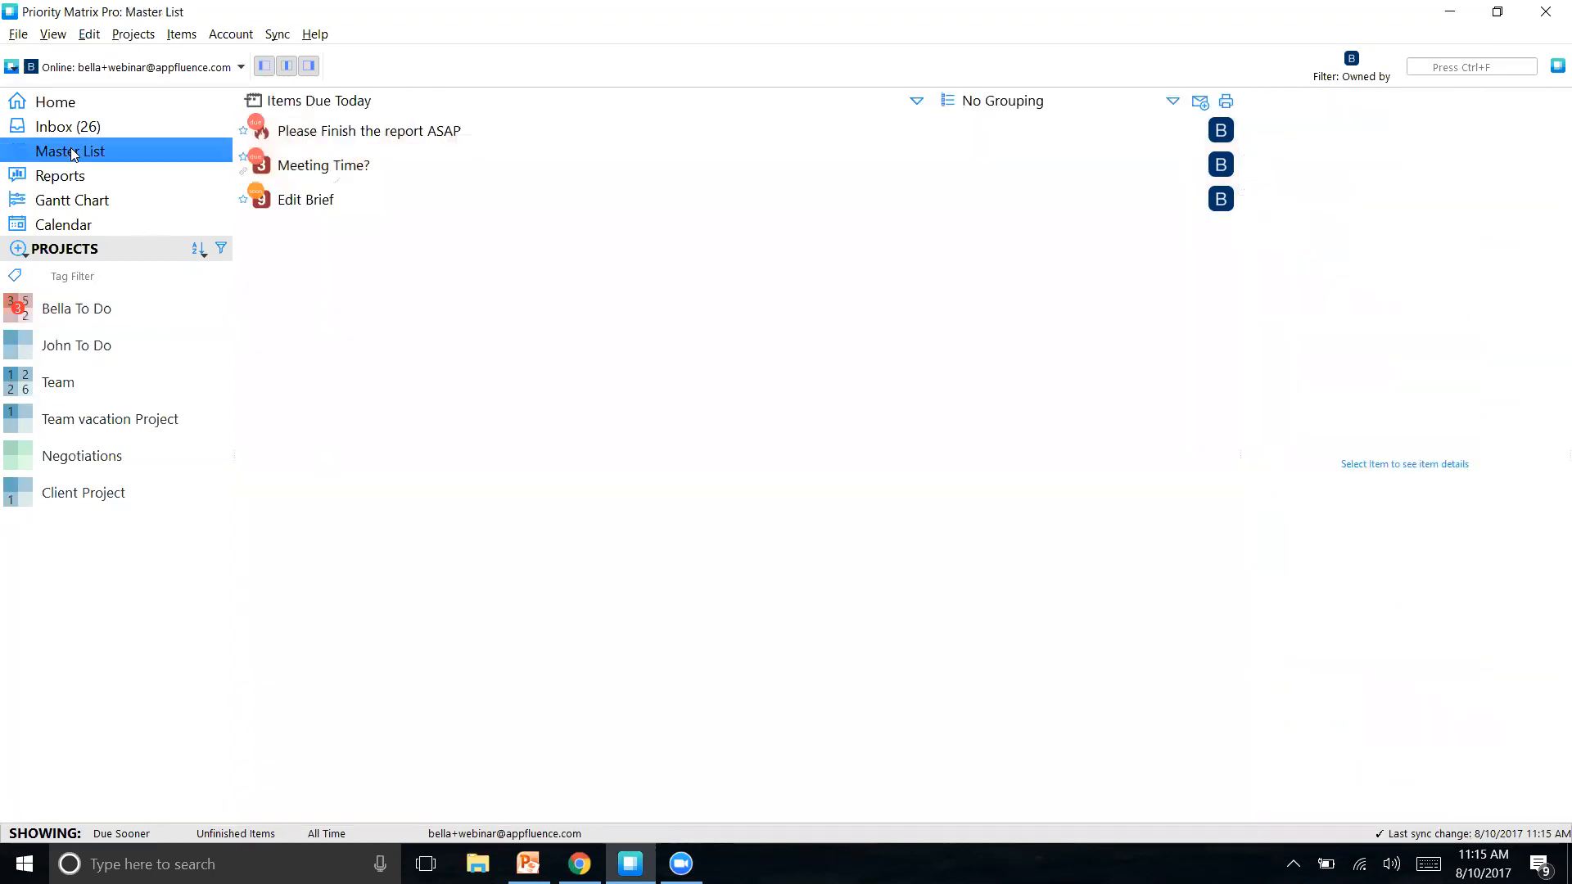
{"action": "left_click", "coordinate": [645, 98]}
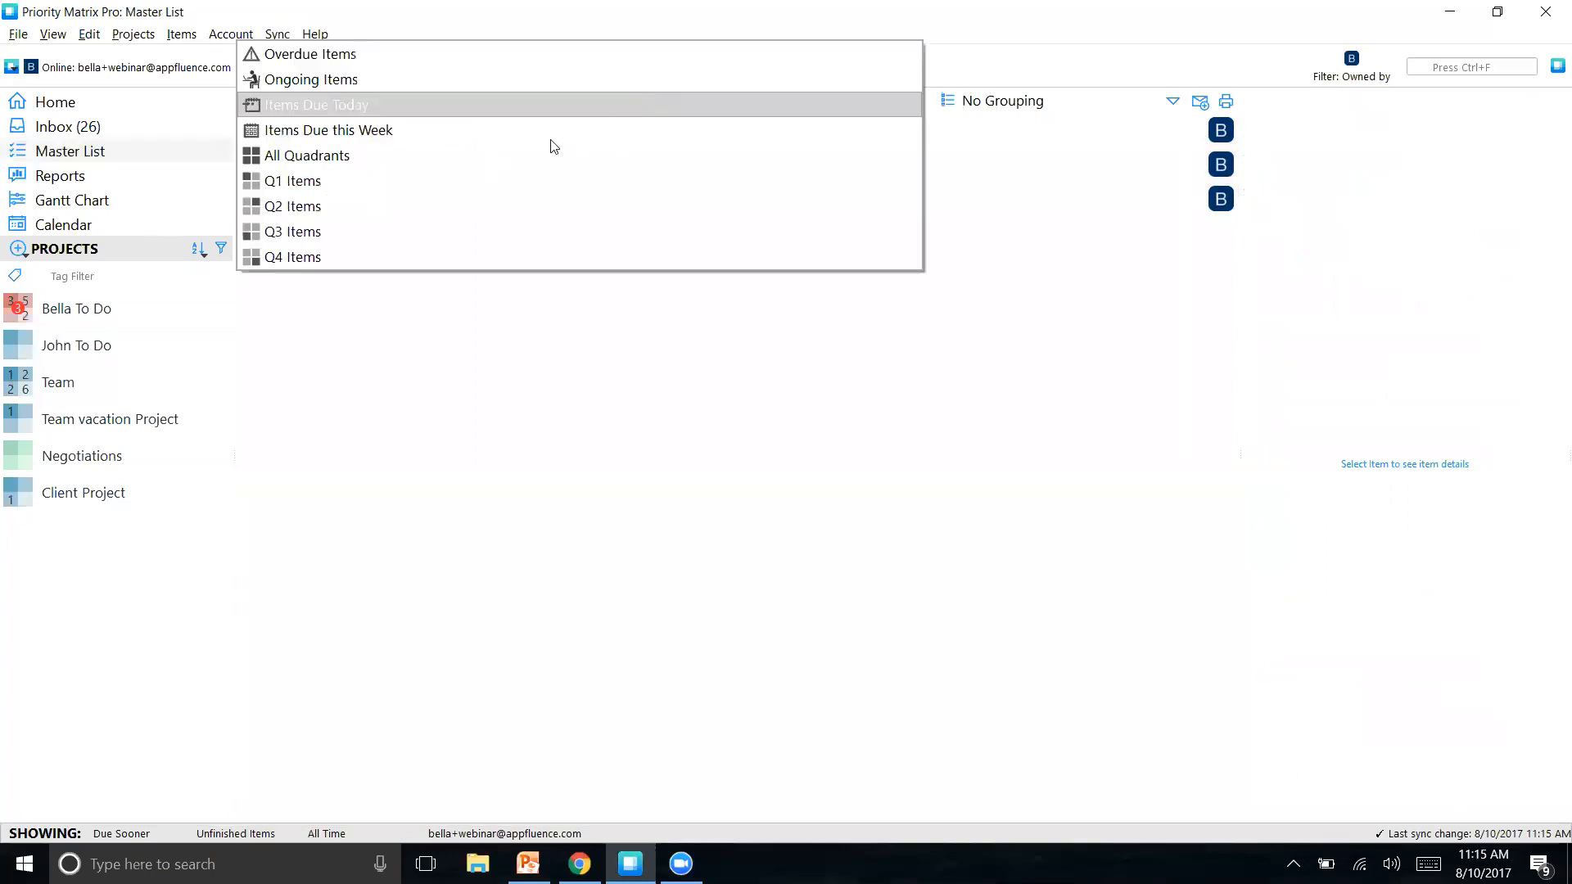
{"action": "left_click", "coordinate": [474, 169]}
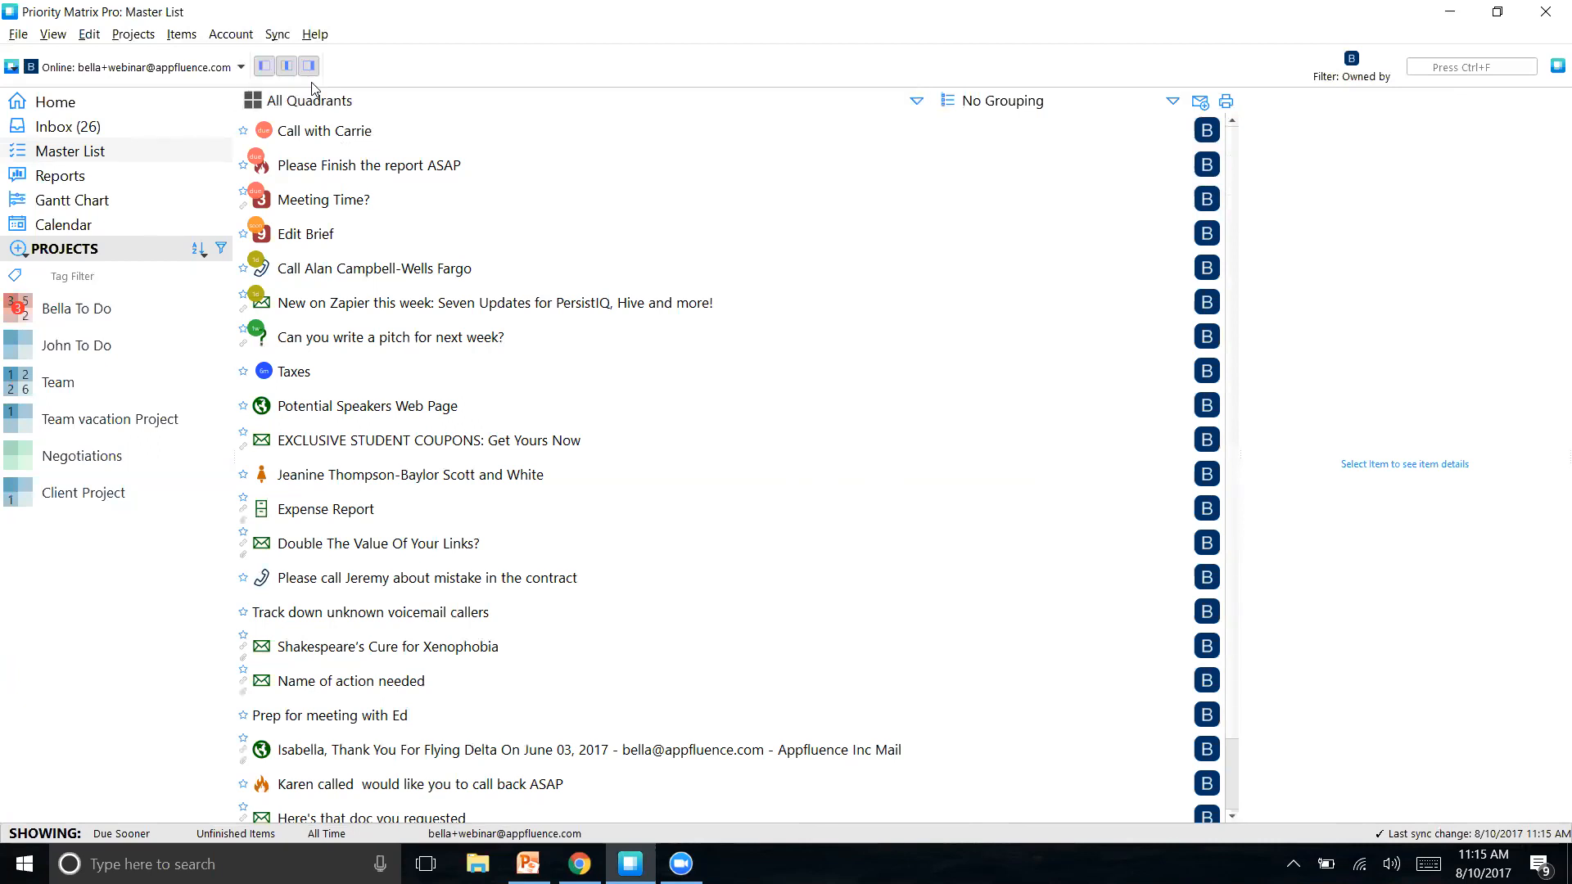
Step: Star the overdue call, "Please Finish the report ASAP", "Meeting Time?" and "Edit Brief" in the Master List
{"action": "left_click", "coordinate": [330, 137]}
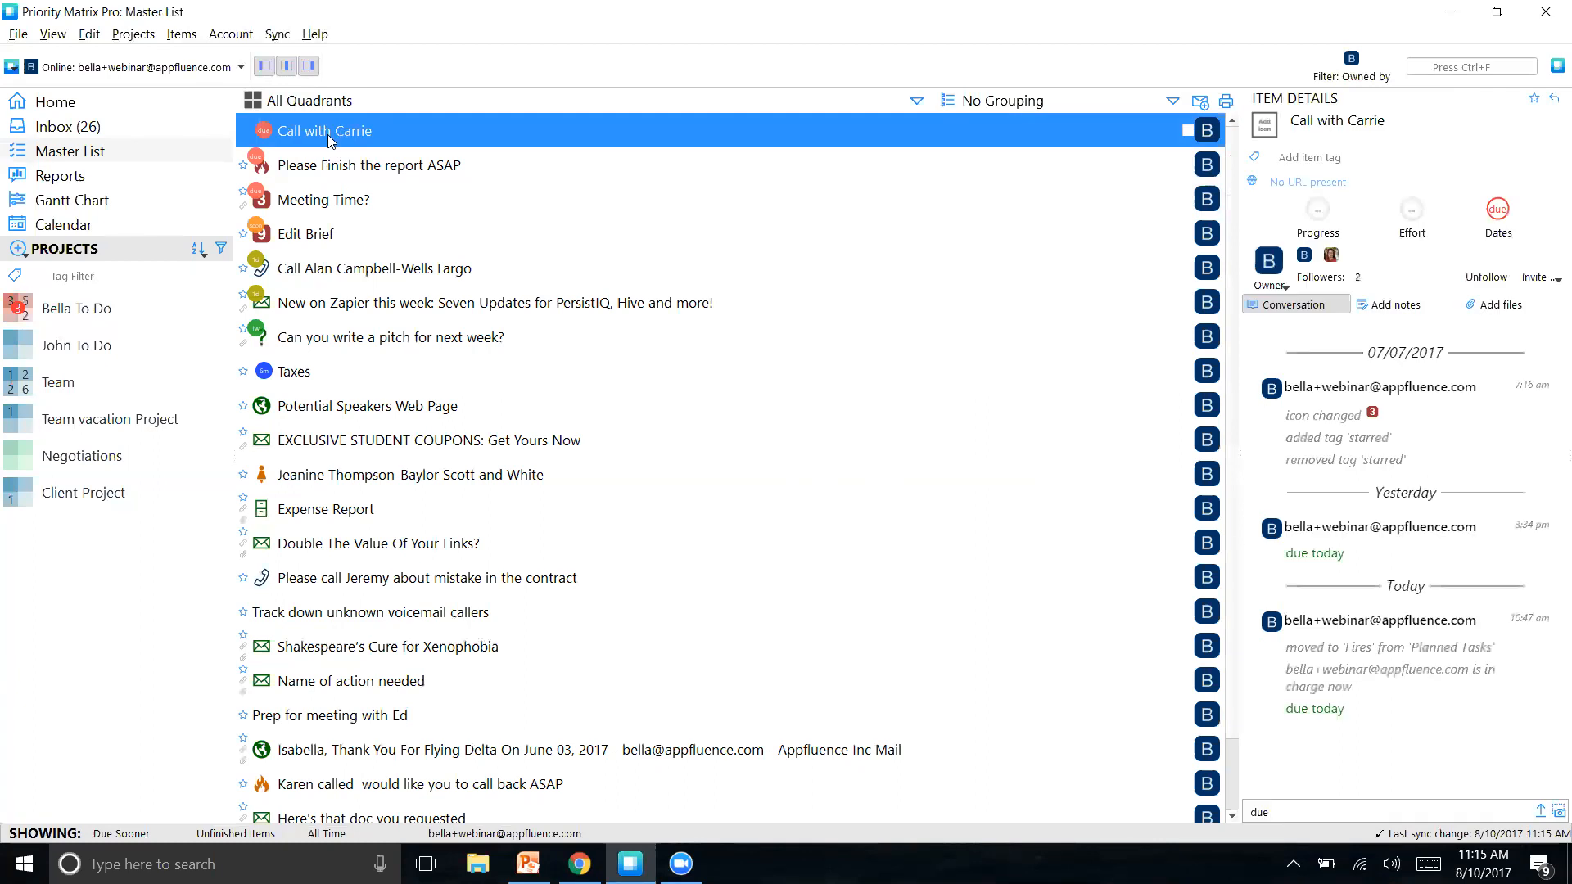
{"action": "left_click", "coordinate": [1534, 99]}
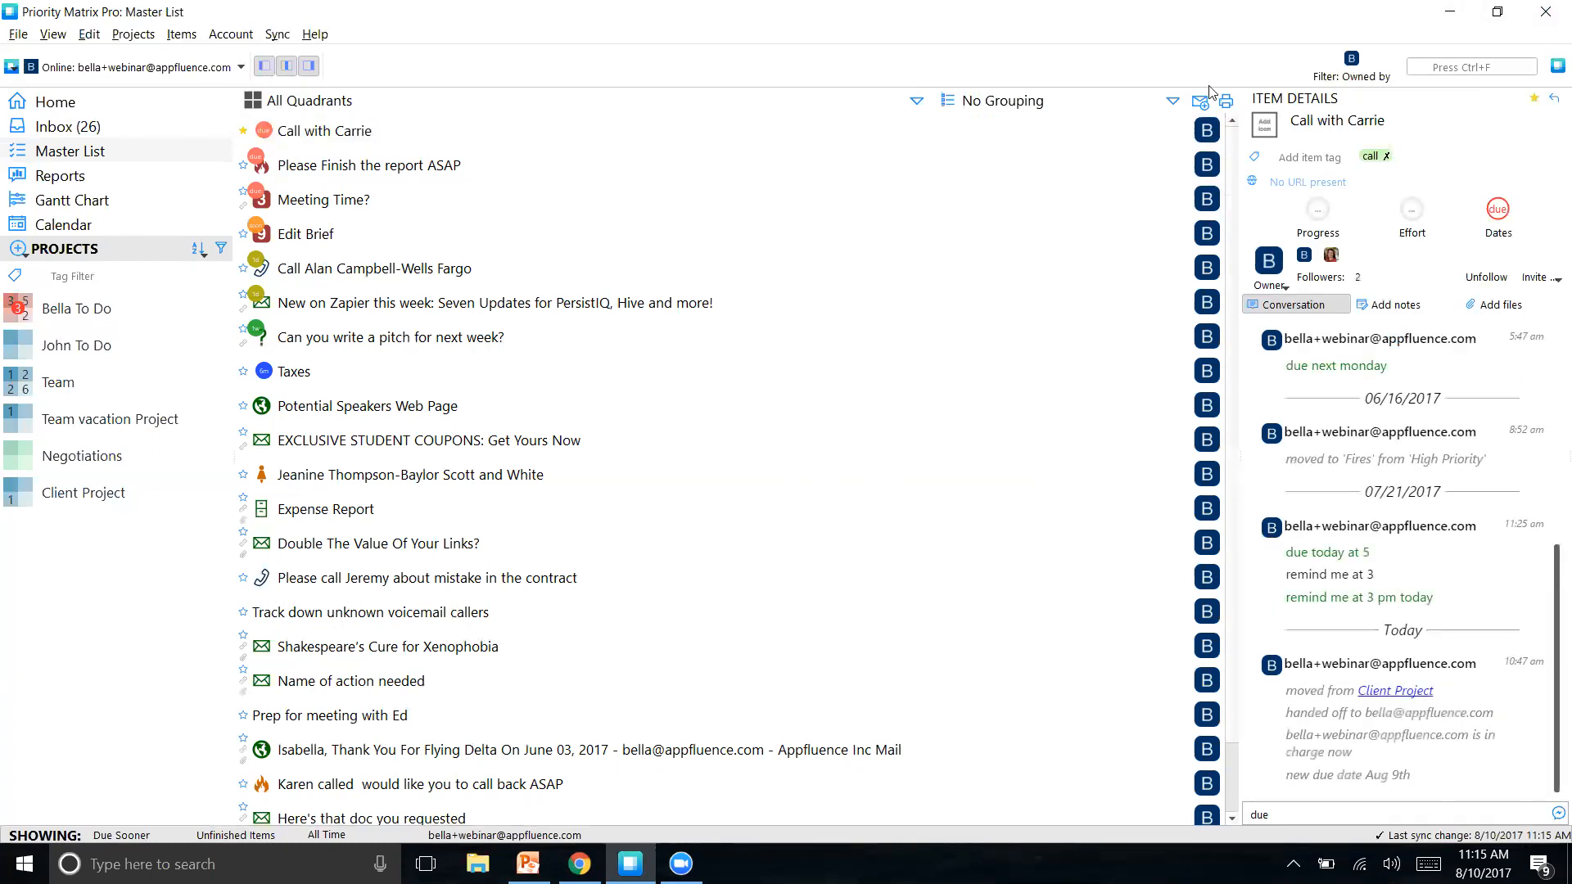
{"action": "left_click", "coordinate": [449, 164]}
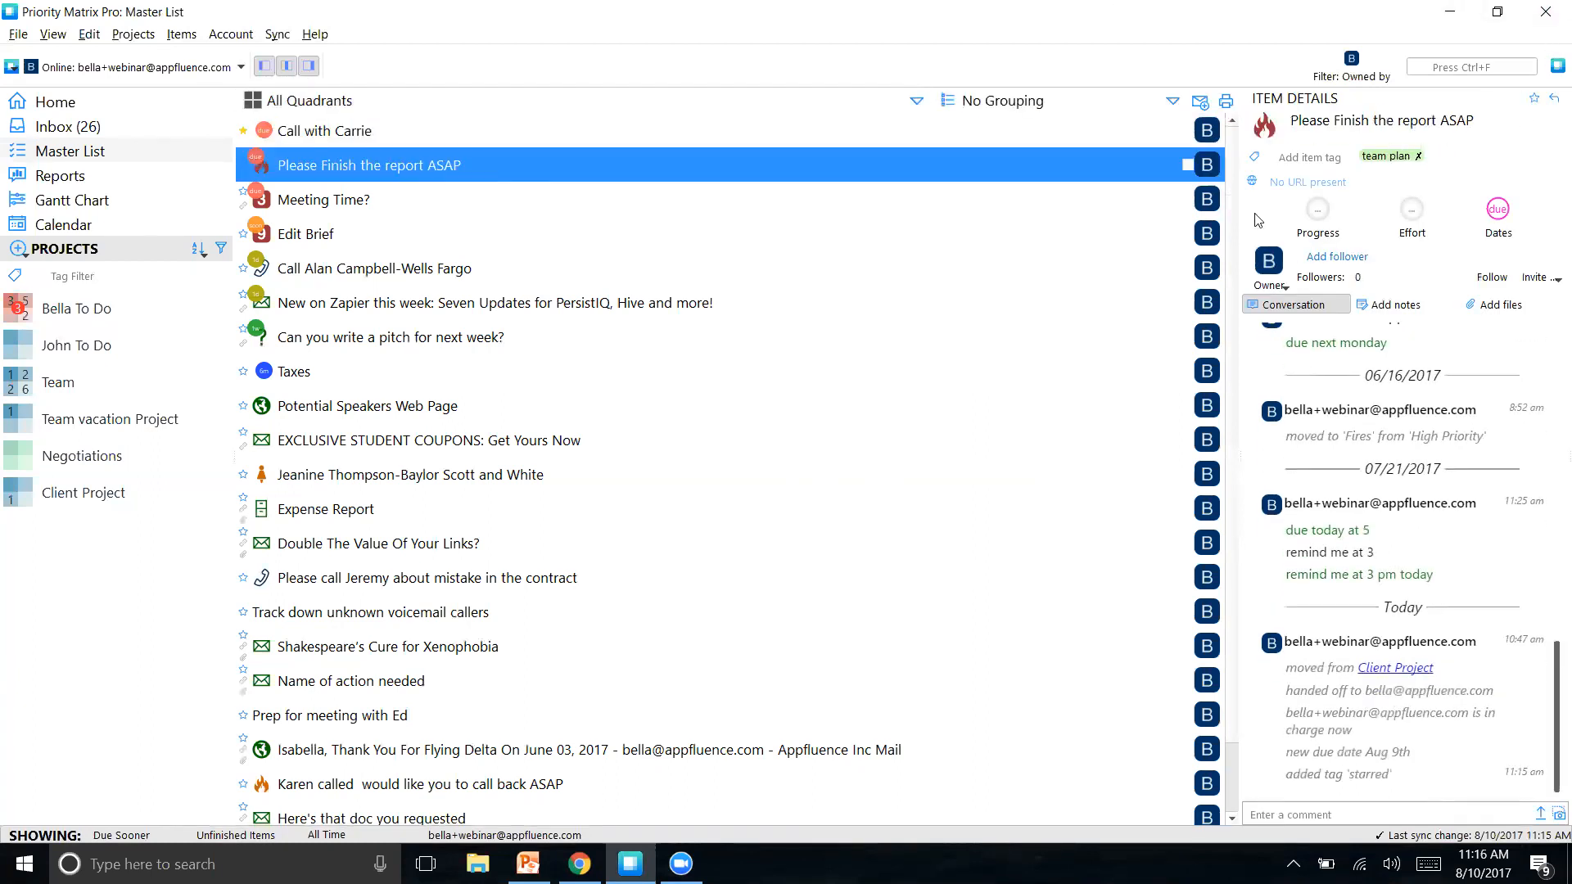
{"action": "left_click", "coordinate": [1529, 99]}
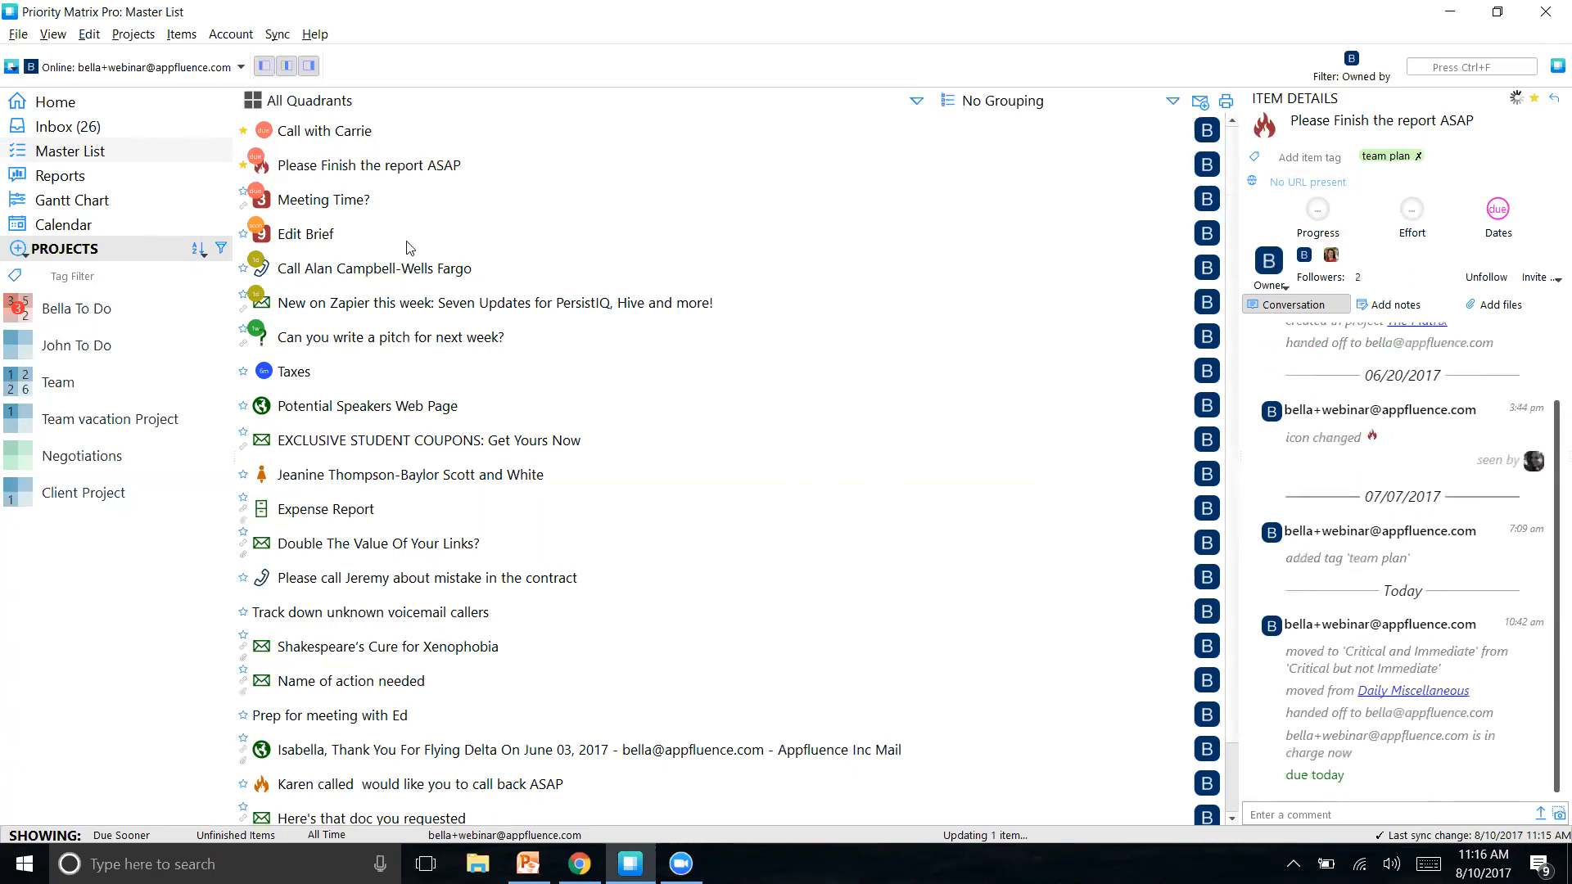
{"action": "left_click", "coordinate": [380, 204]}
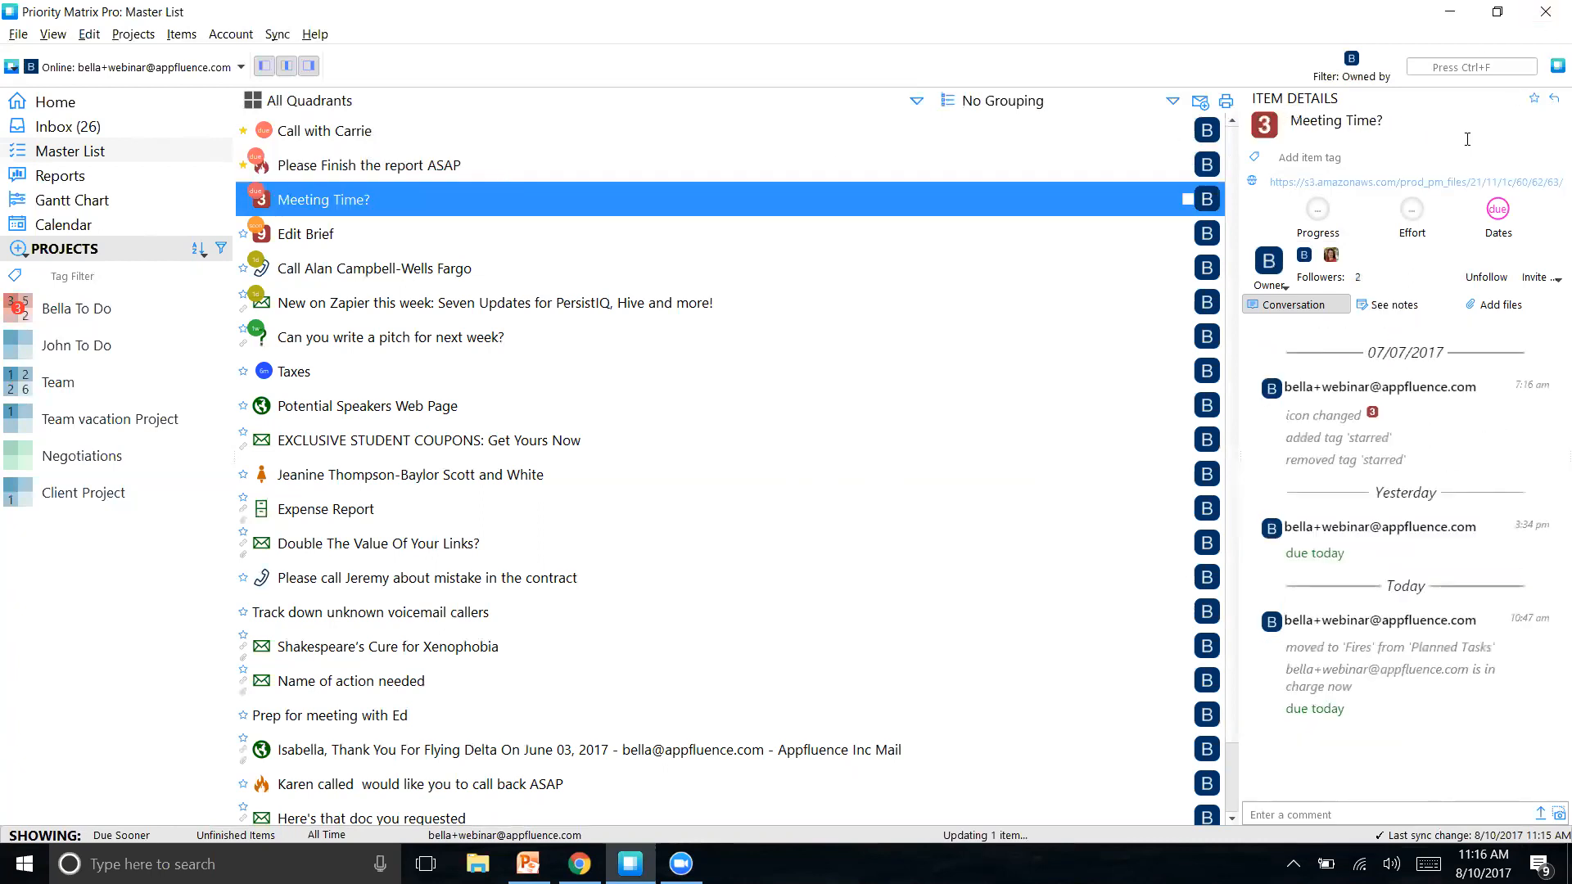
{"action": "left_click", "coordinate": [1533, 101]}
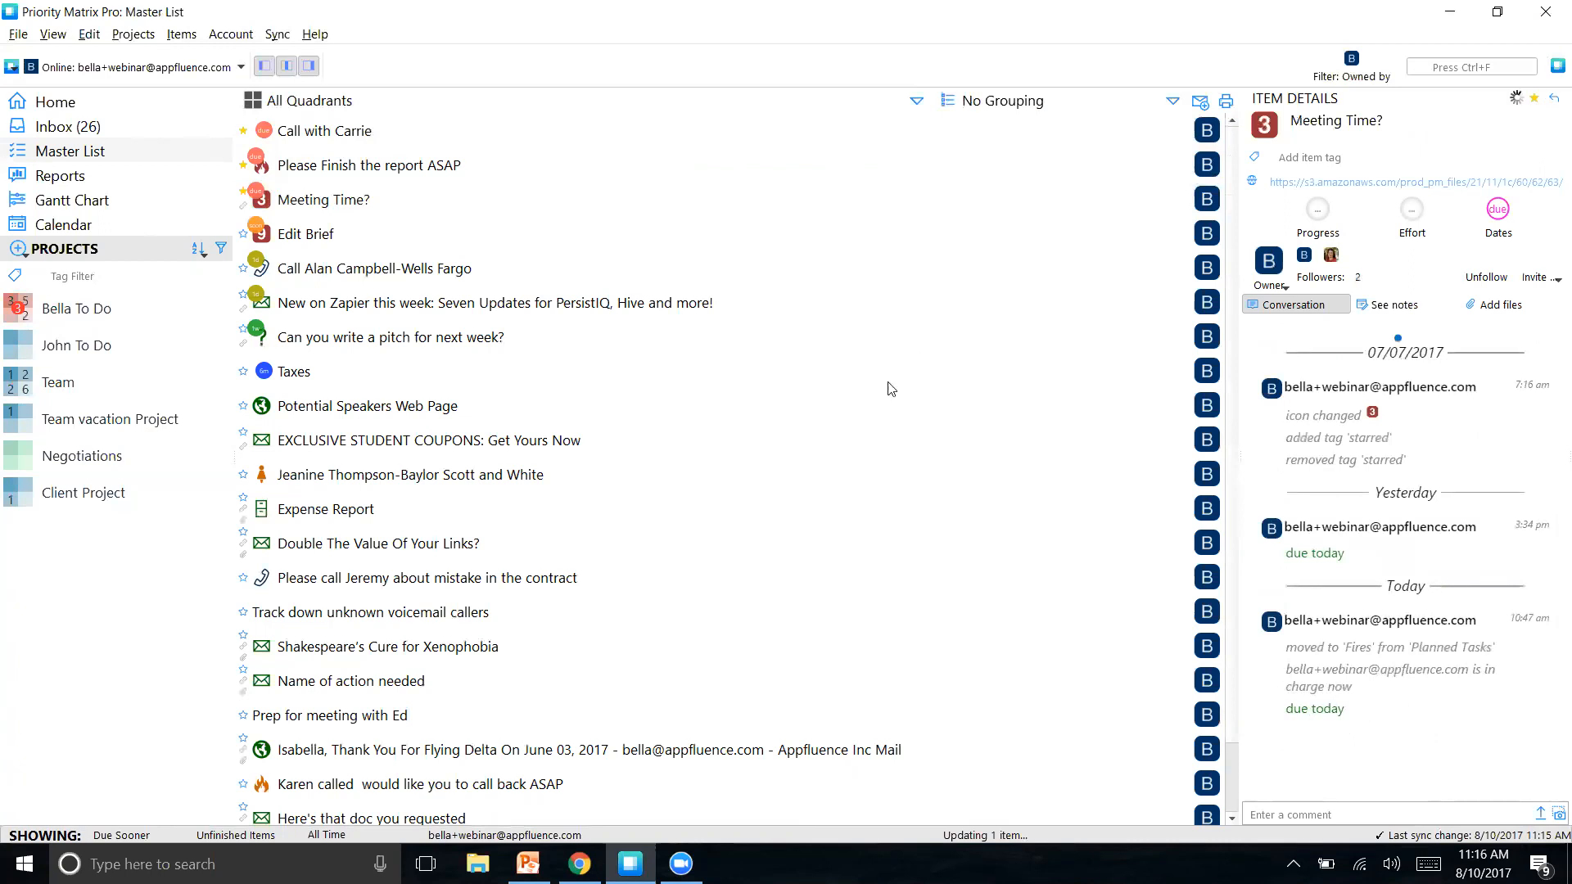
{"action": "left_click", "coordinate": [335, 239]}
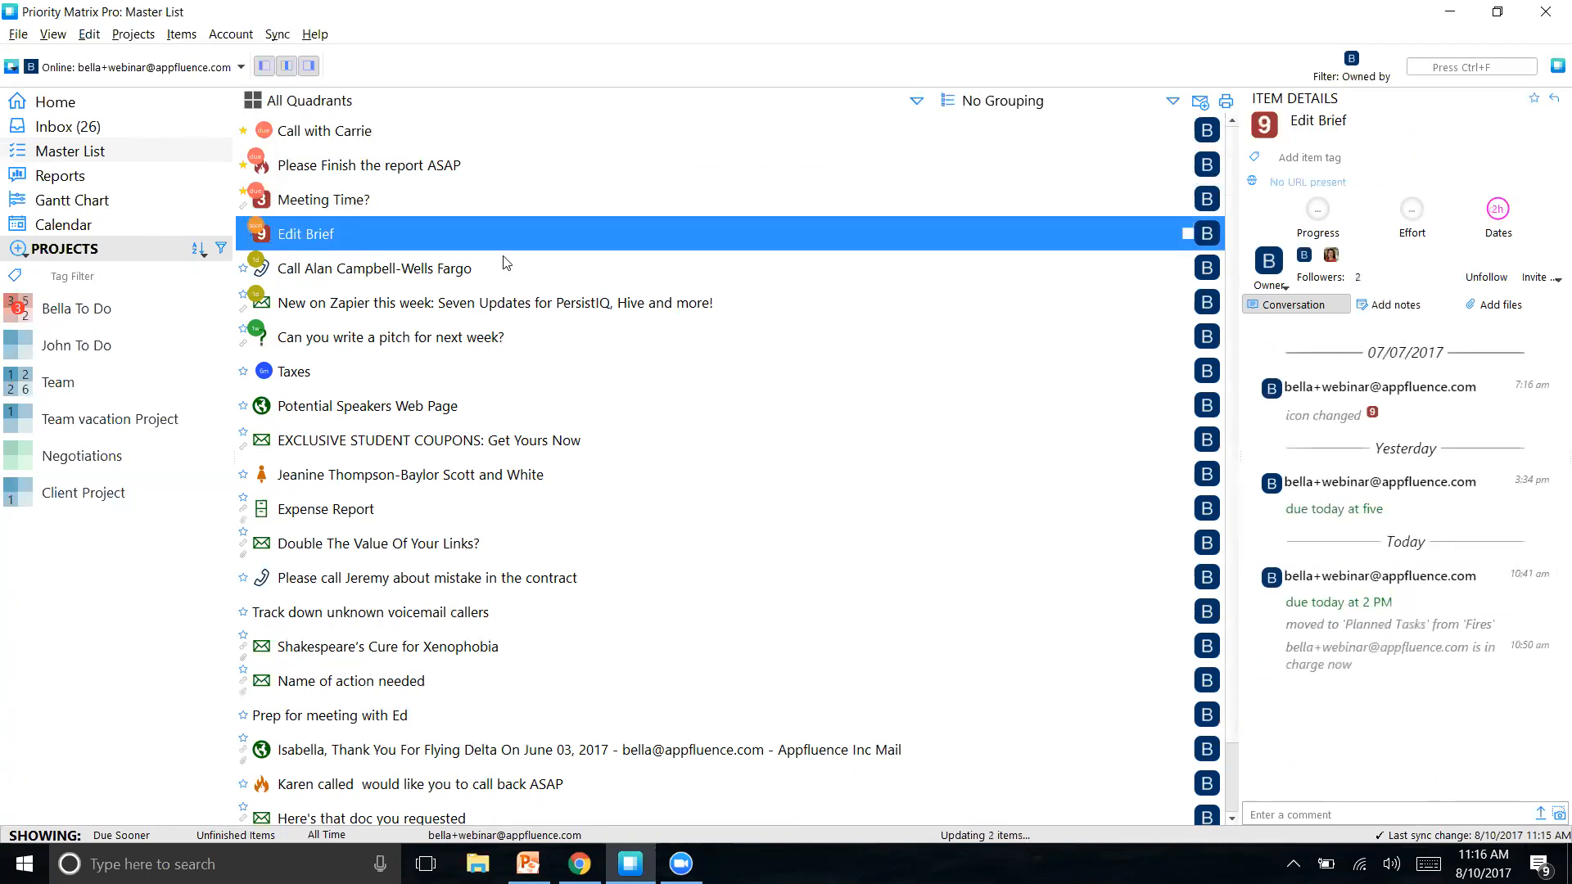
{"action": "left_click", "coordinate": [1533, 100]}
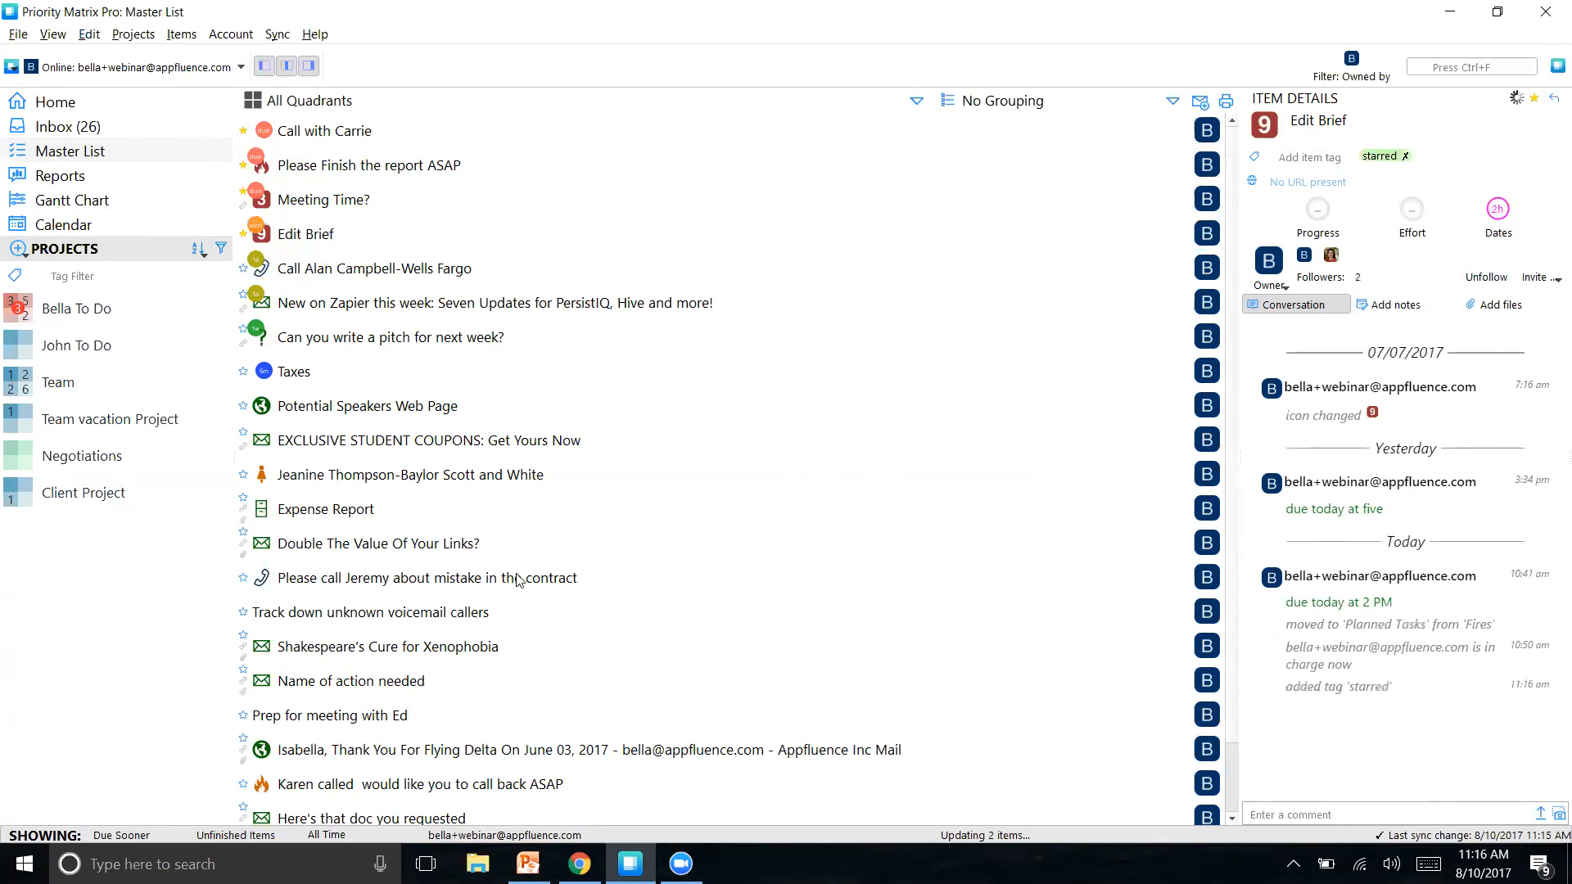
Step: Look through the remaining Master List items, viewing the details of the Wells Fargo call and the "New on Zapier this week" item
{"action": "scroll", "coordinate": [517, 580], "scroll_direction": "down", "scroll_amount": 2}
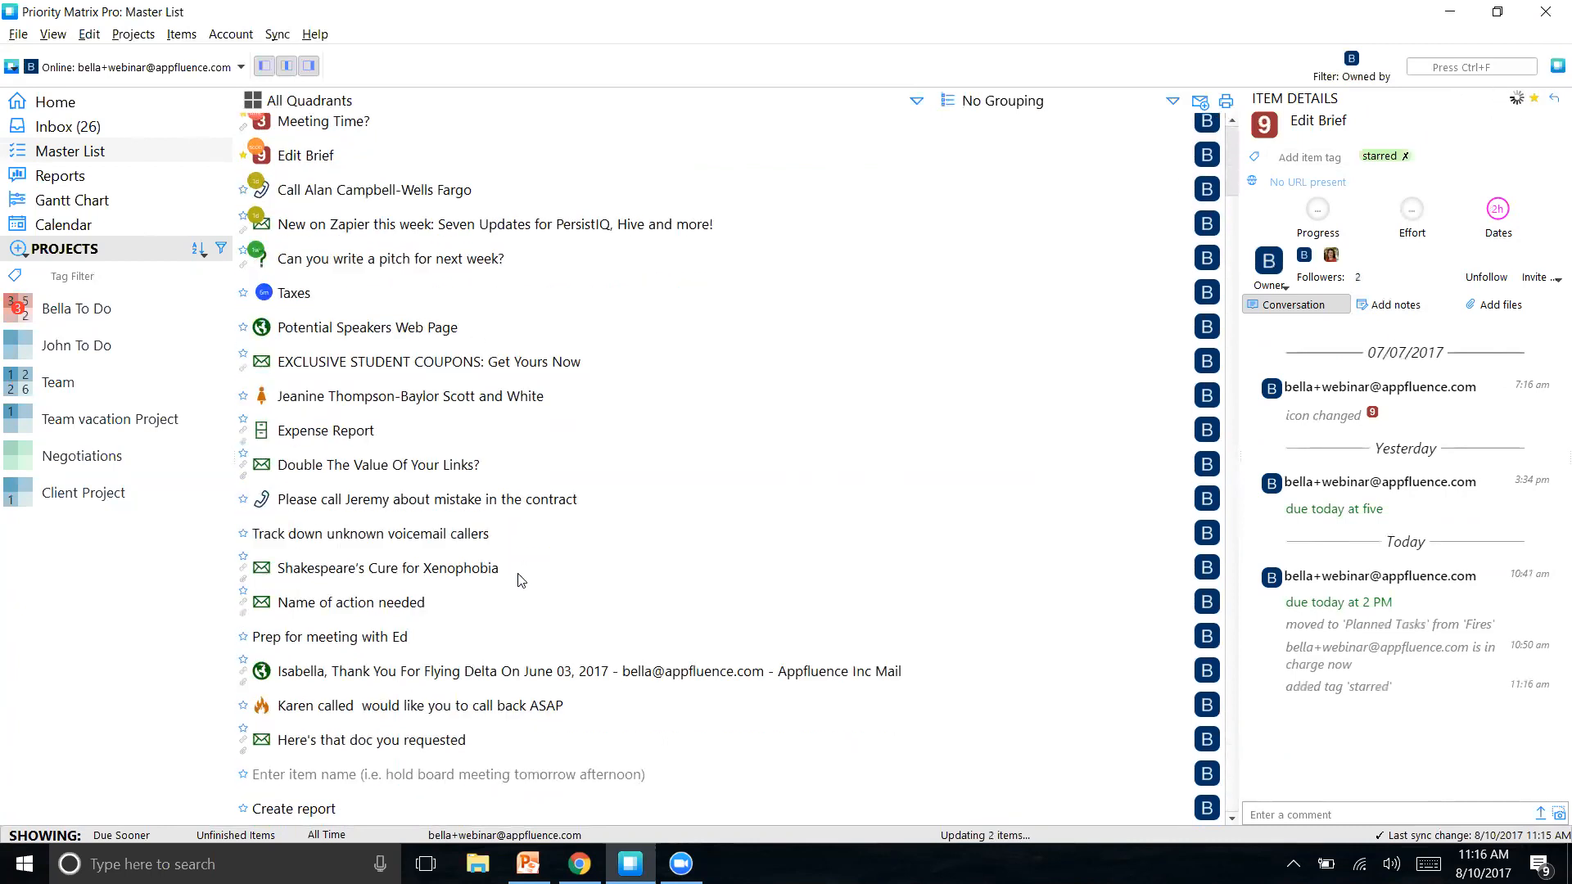
{"action": "scroll", "coordinate": [518, 580], "scroll_direction": "up", "scroll_amount": 2}
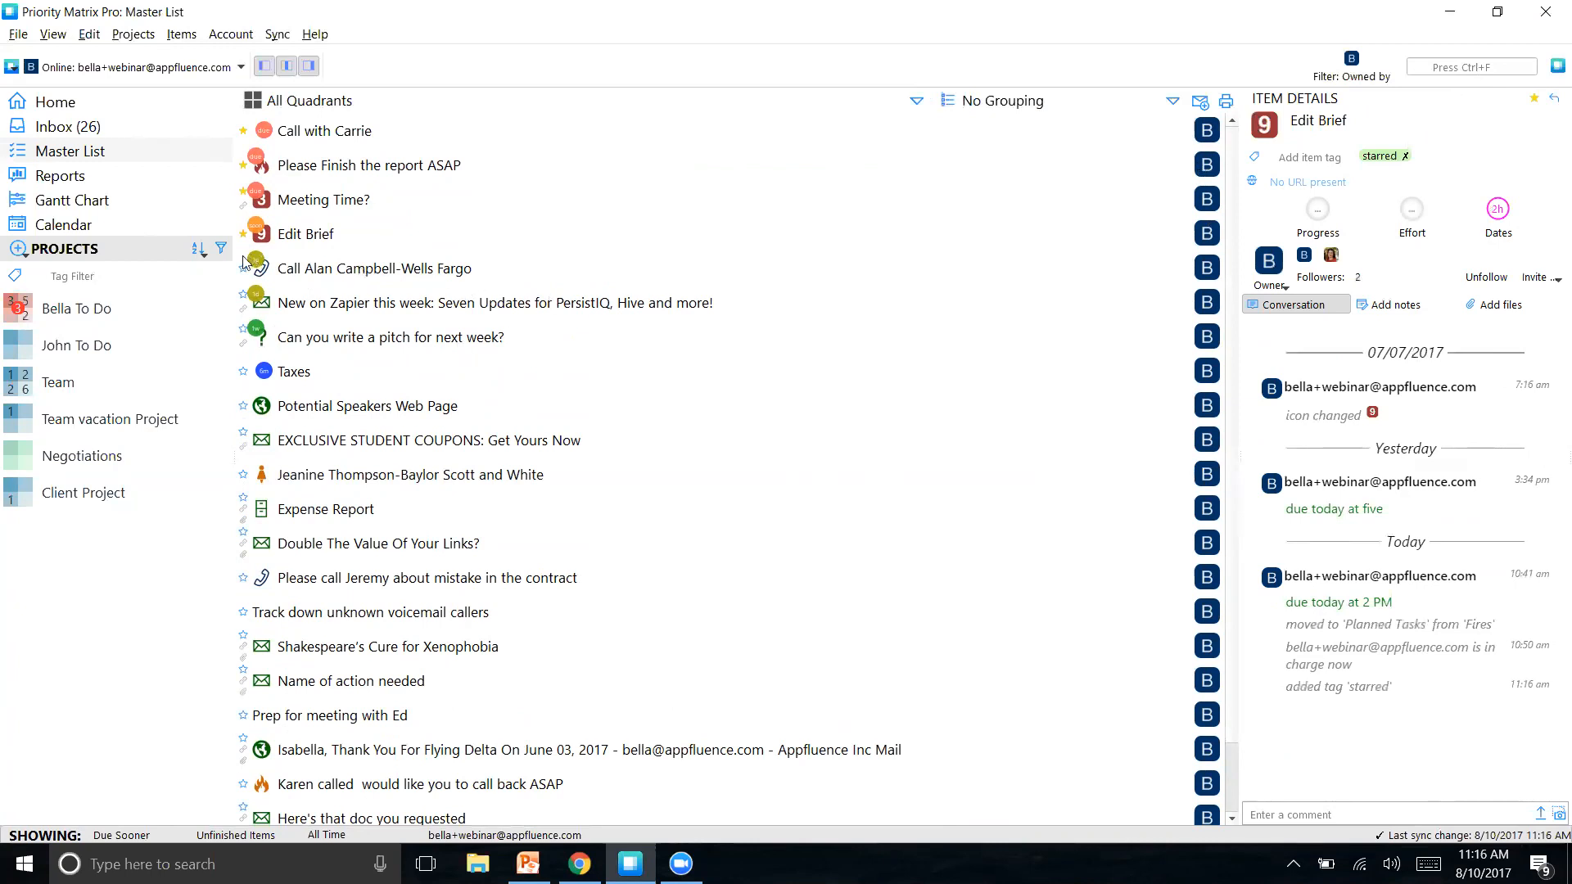
{"action": "left_click", "coordinate": [316, 277]}
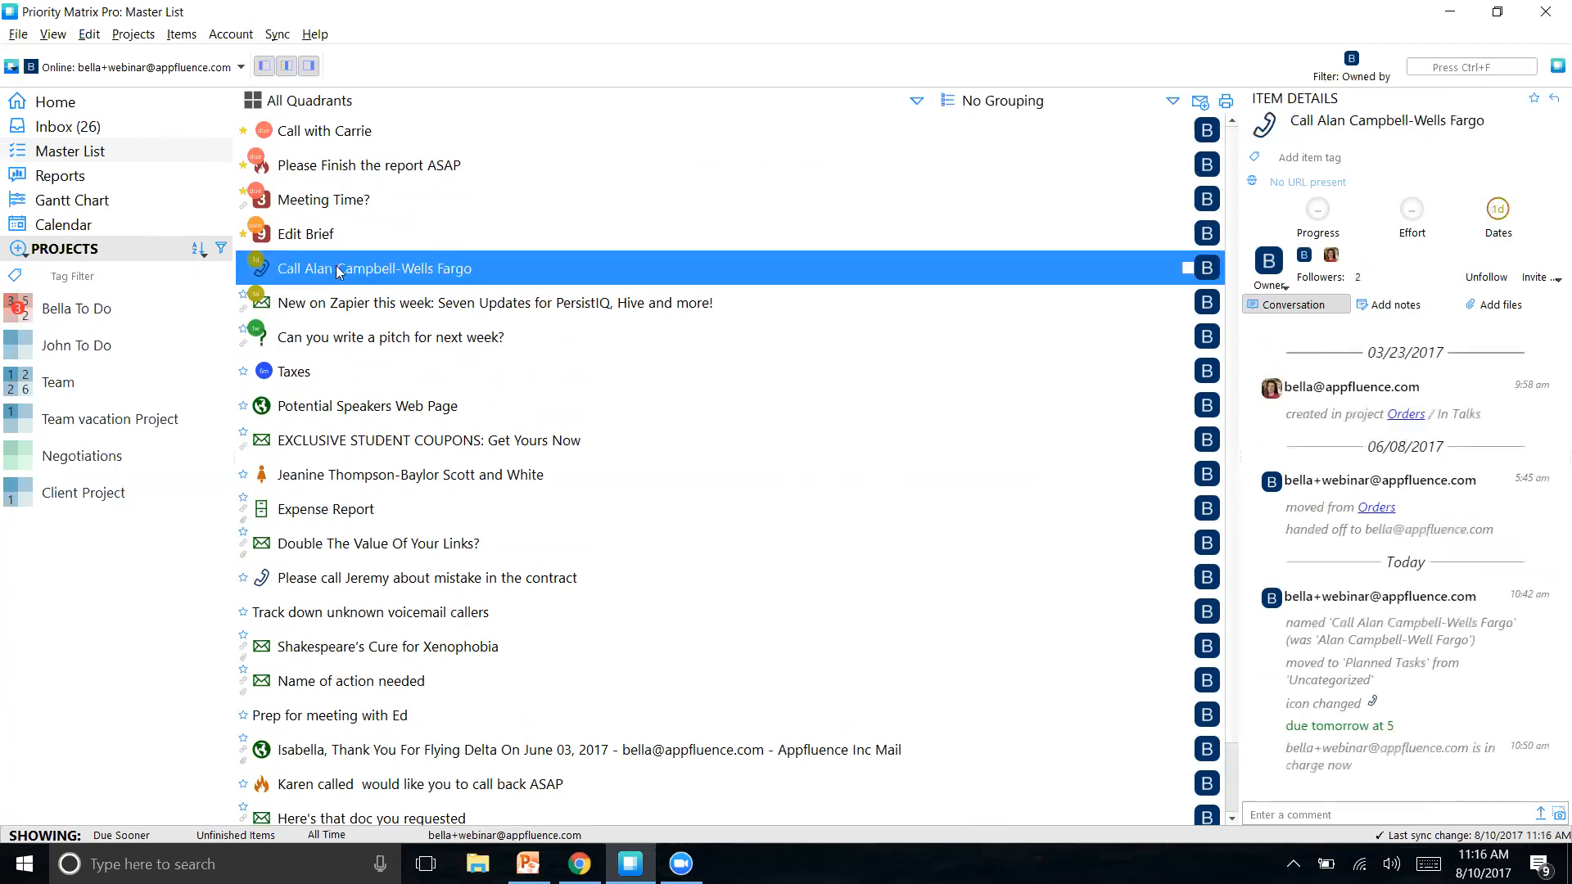
{"action": "left_click", "coordinate": [373, 310]}
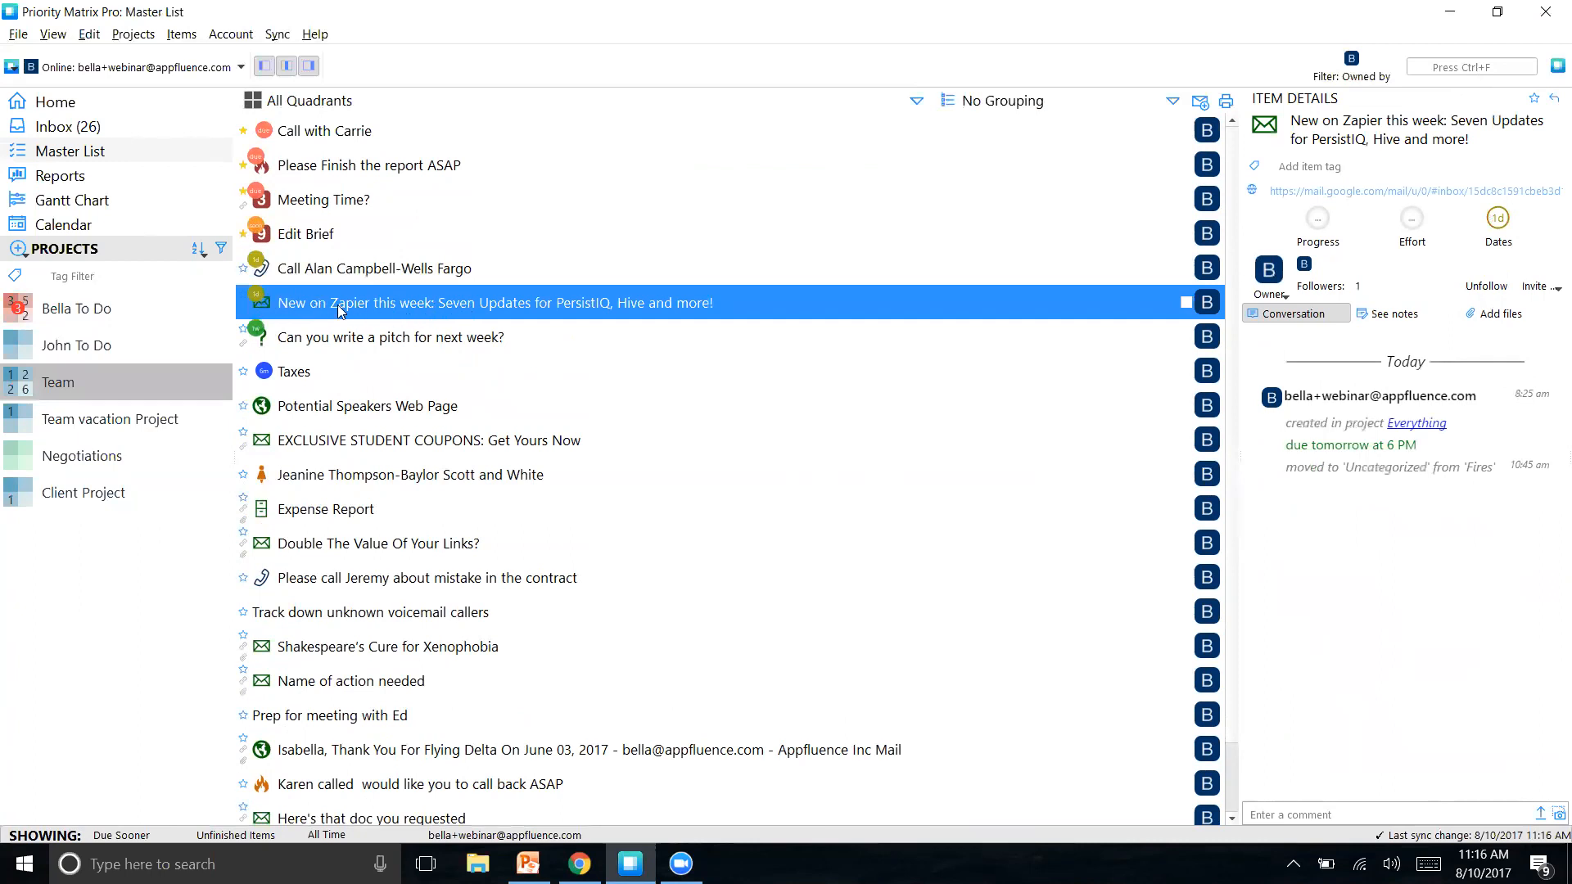
{"action": "scroll", "coordinate": [389, 382], "scroll_direction": "down", "scroll_amount": 2}
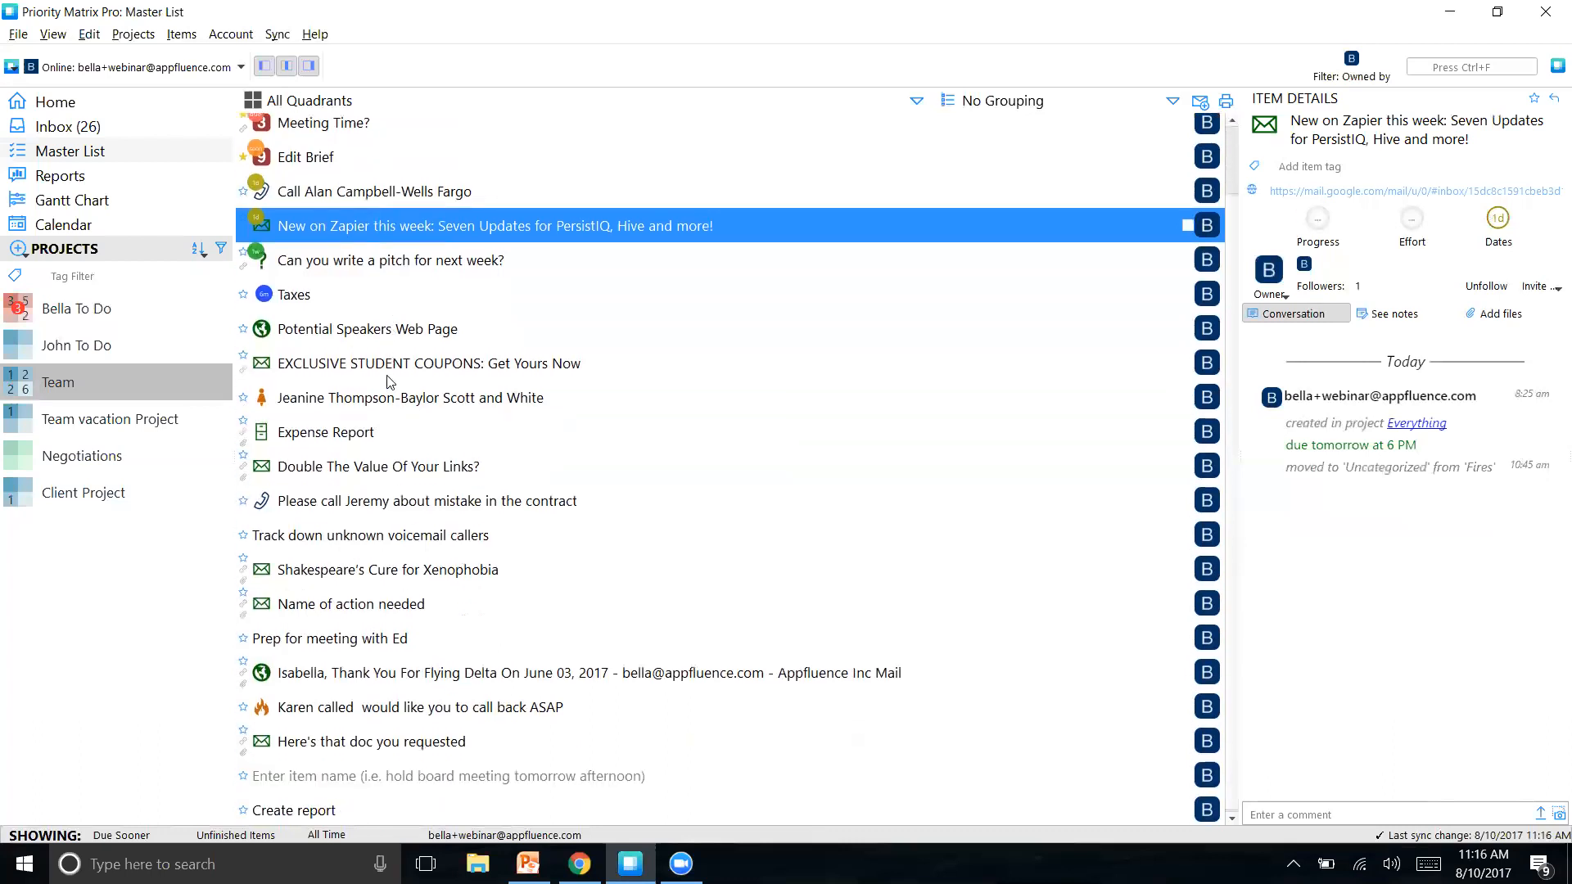
{"action": "scroll", "coordinate": [389, 382], "scroll_direction": "up", "scroll_amount": 1}
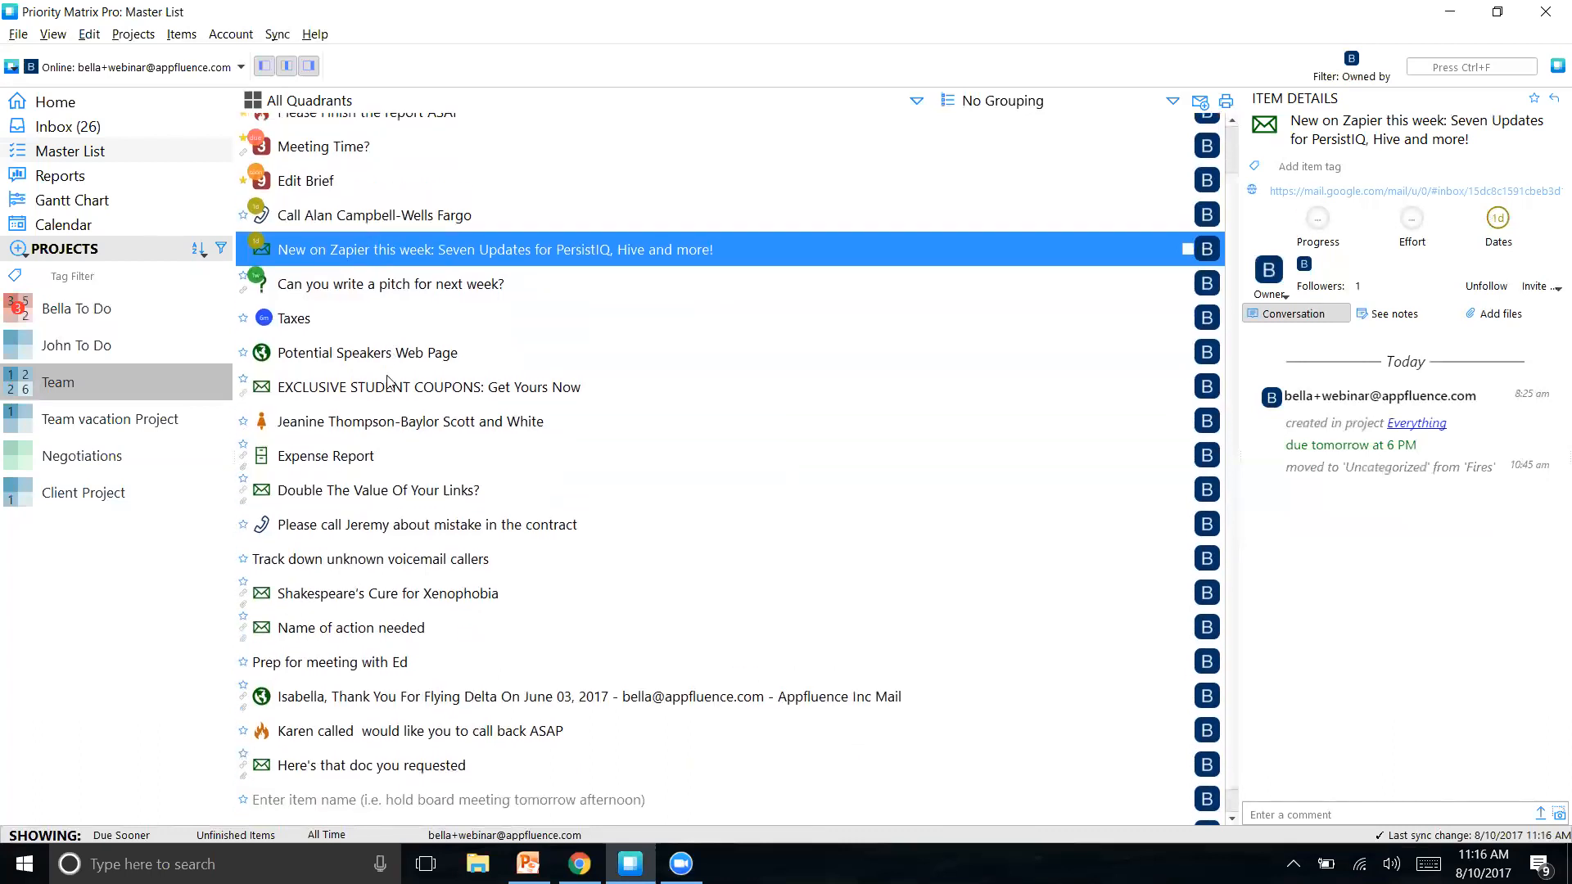
{"action": "scroll", "coordinate": [436, 295], "scroll_direction": "down", "scroll_amount": 1}
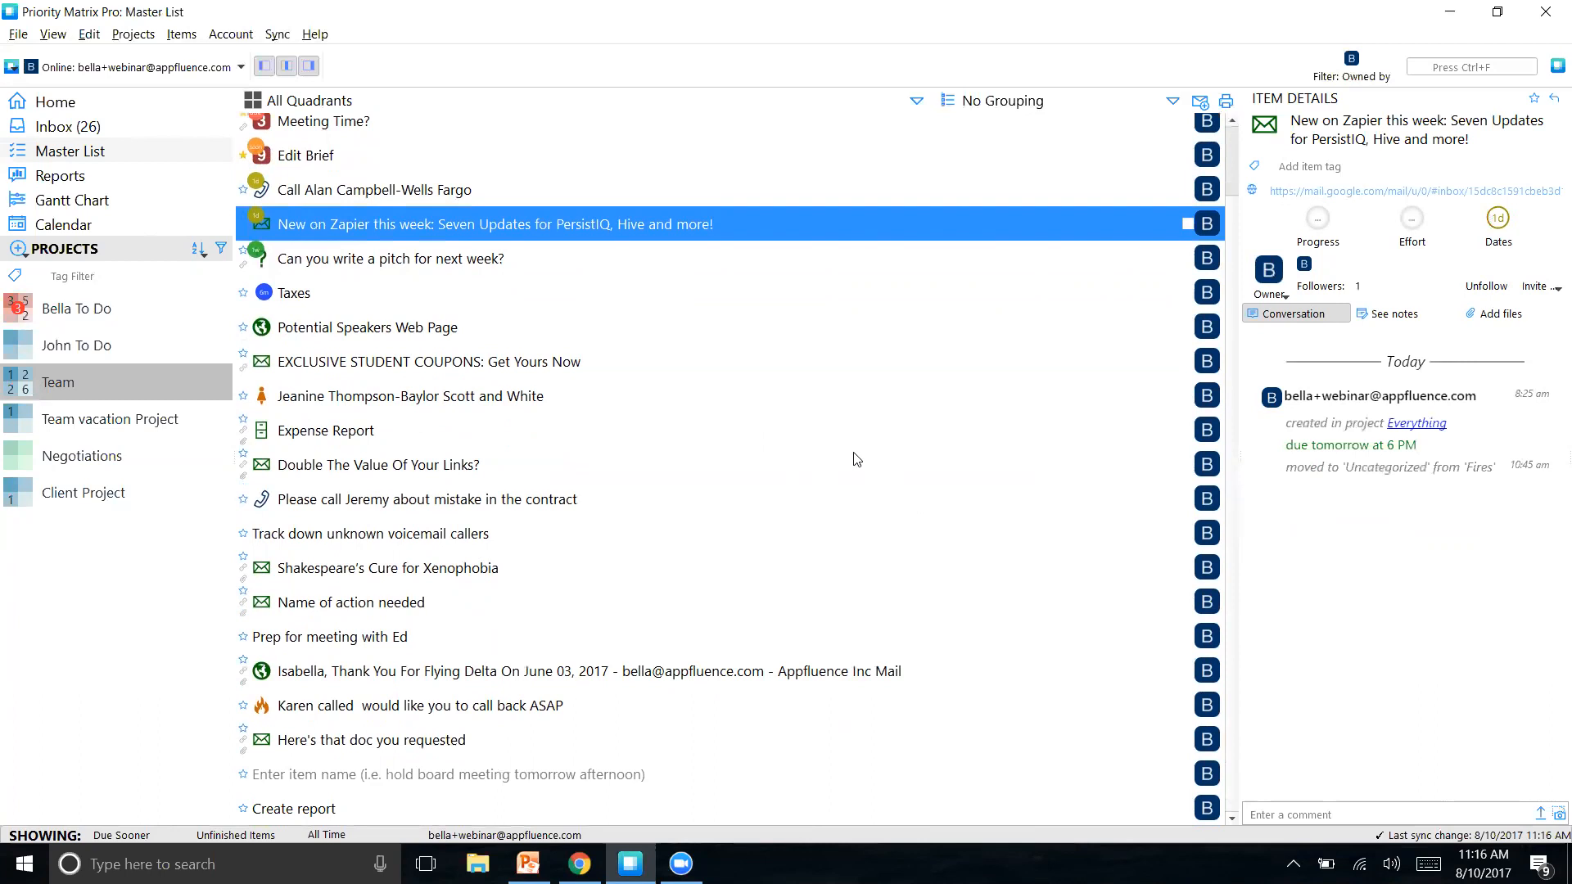
Step: Star "Expense Report", "Track down unknown voicemail callers", the meeting prep item and "Name of action needed"
{"action": "left_click", "coordinate": [358, 429]}
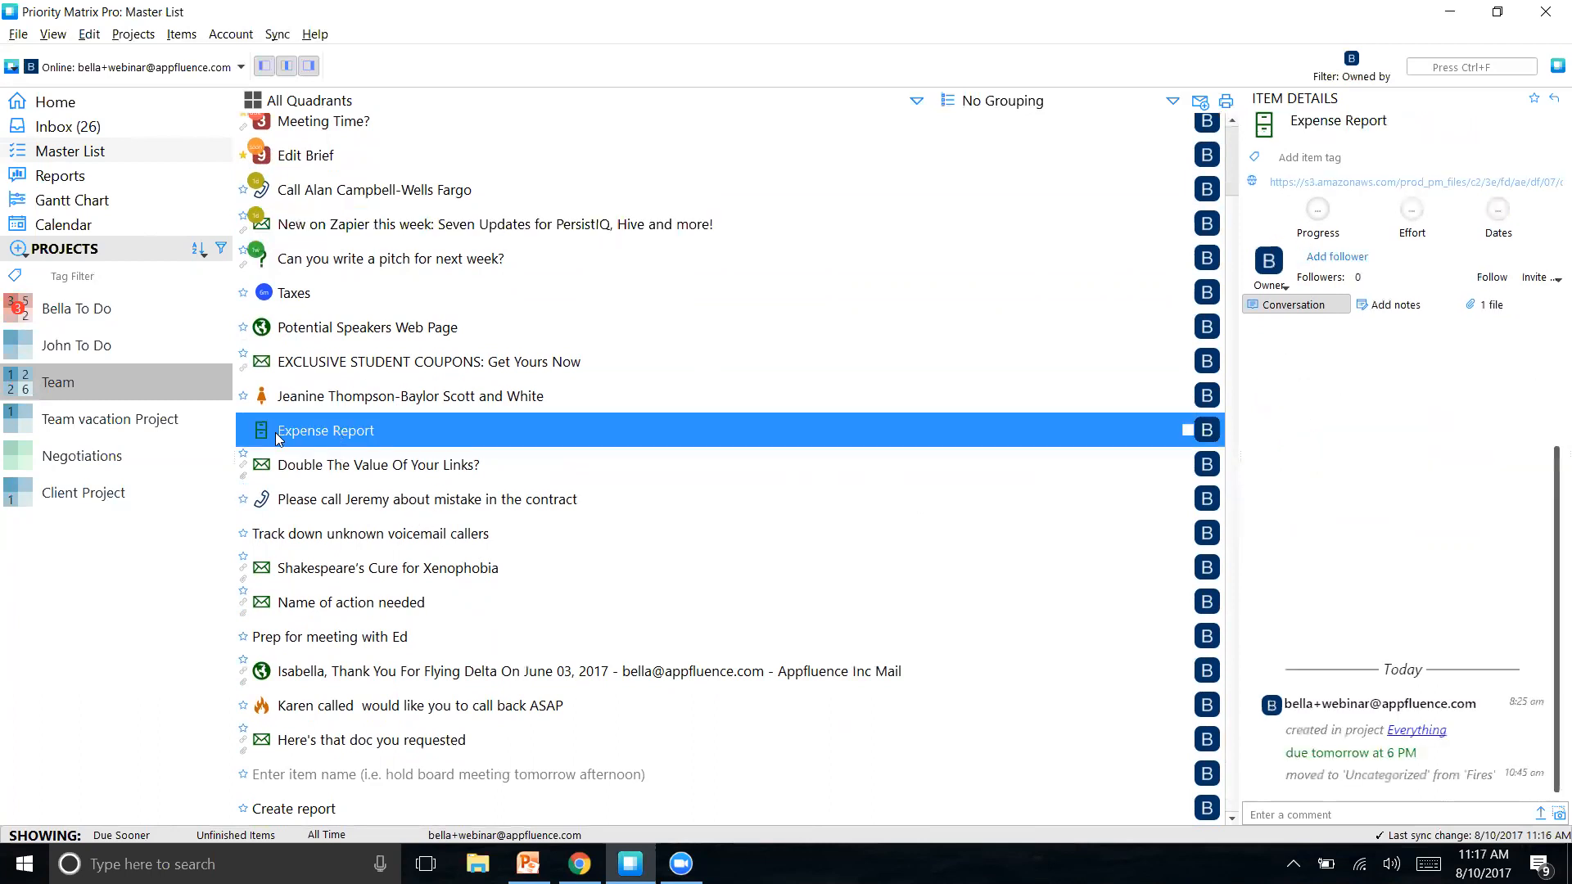
{"action": "left_click", "coordinate": [1534, 100]}
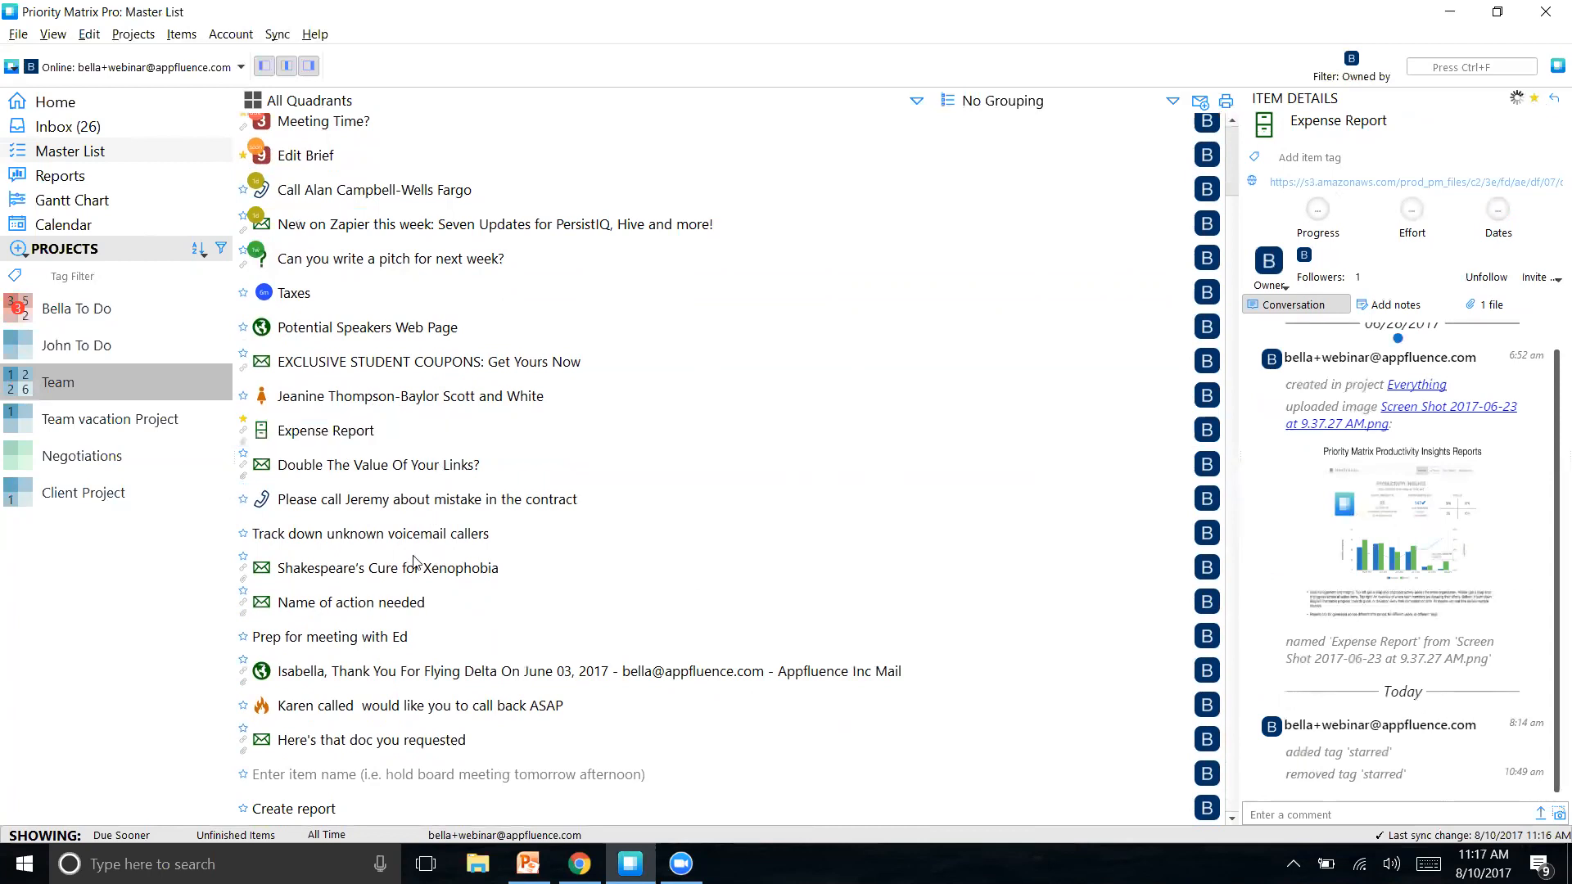
{"action": "left_click", "coordinate": [786, 528]}
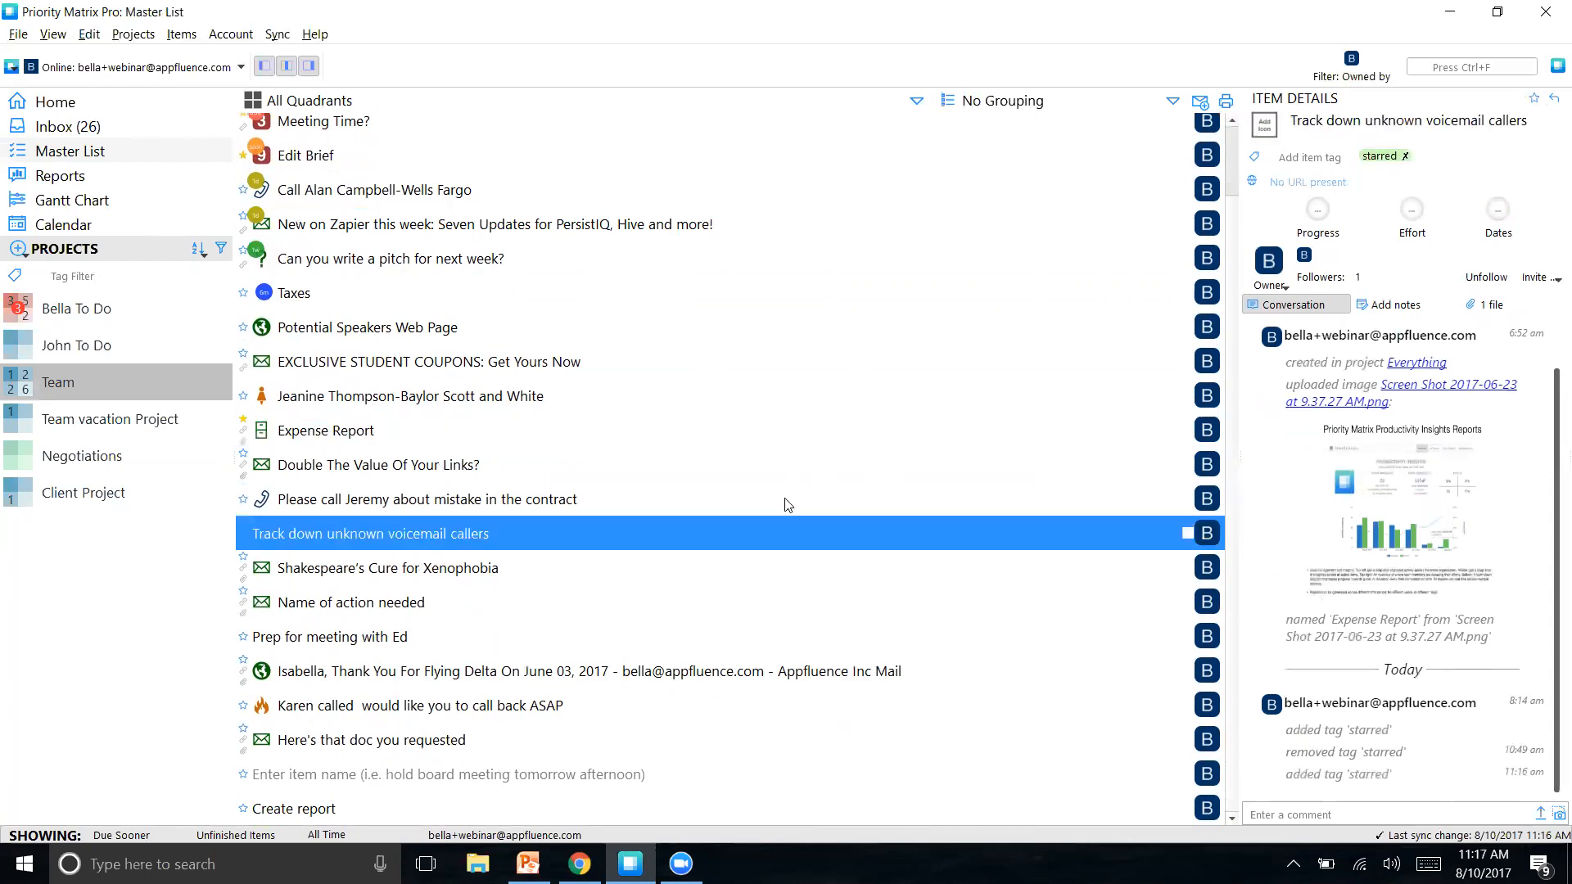
{"action": "left_click", "coordinate": [1536, 99]}
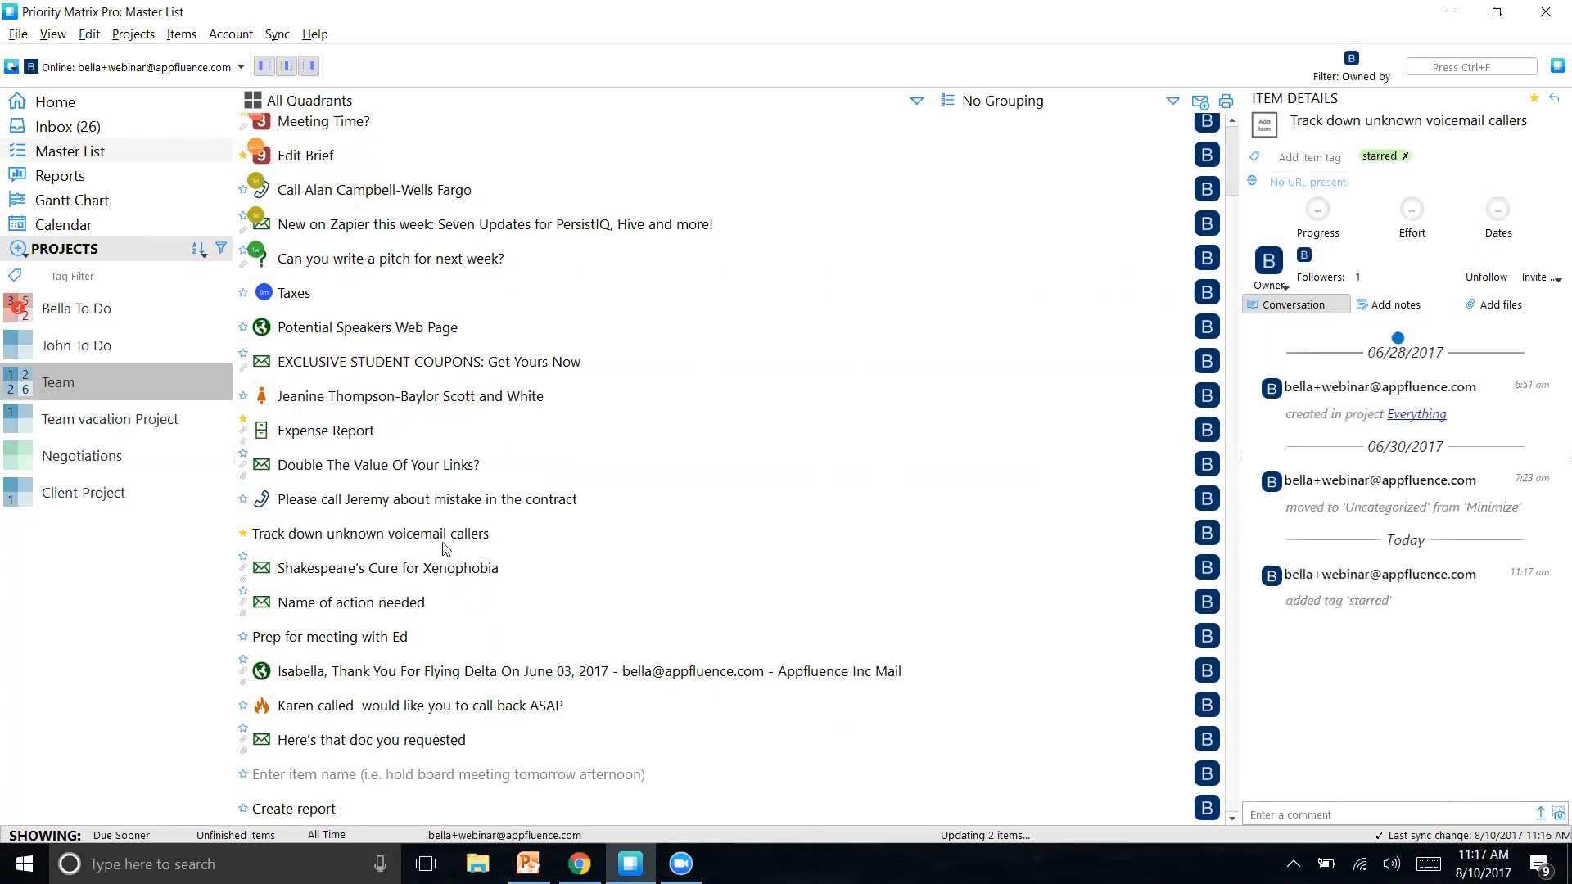
{"action": "left_click", "coordinate": [413, 643]}
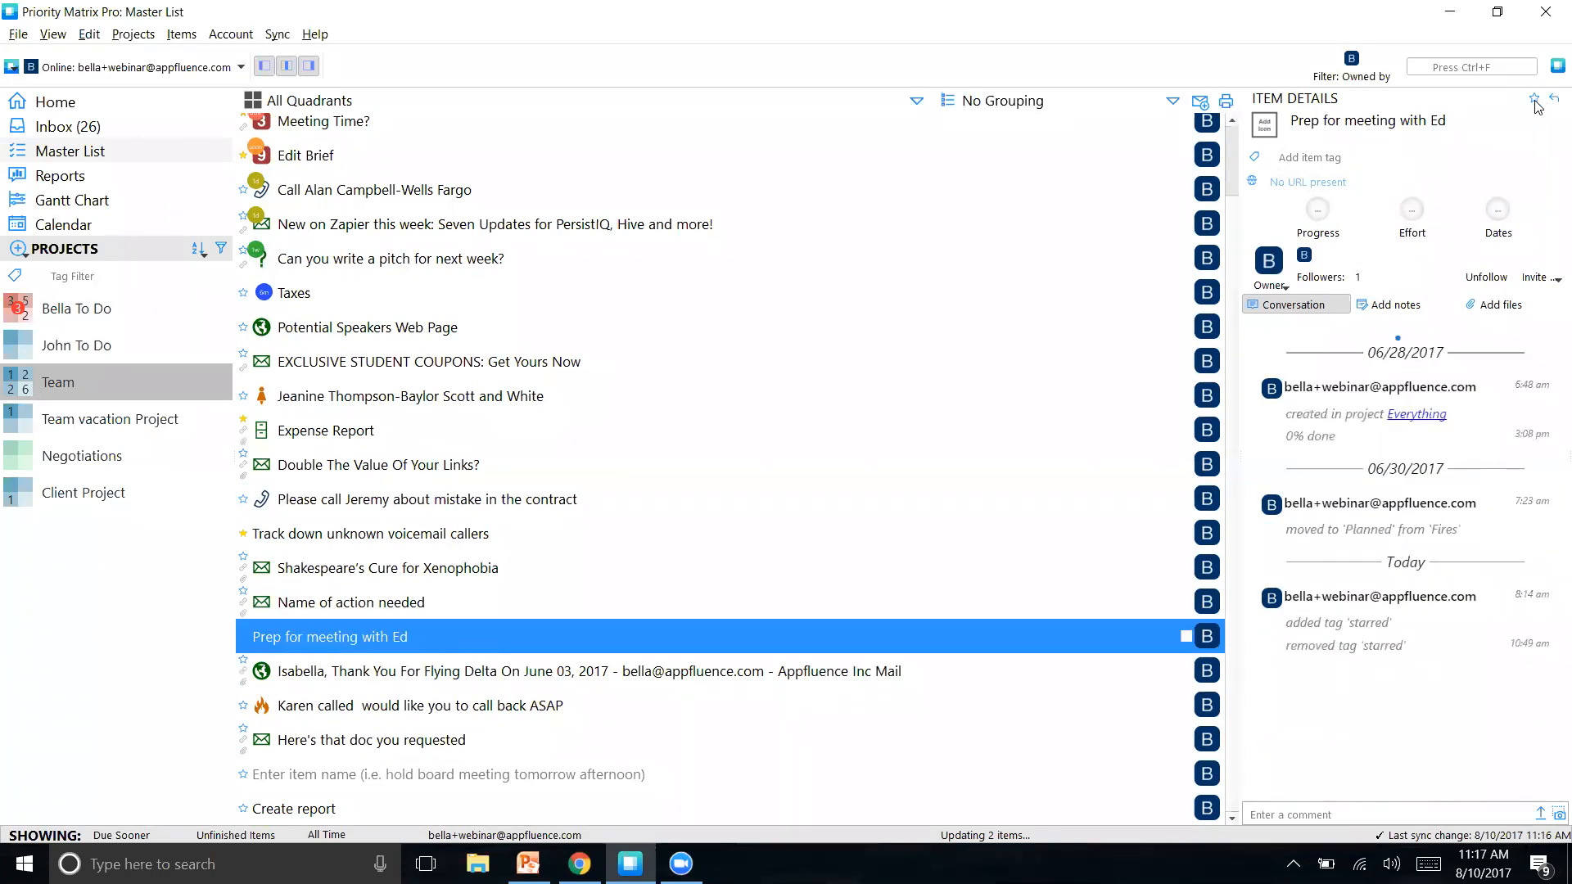
{"action": "left_click", "coordinate": [1535, 99]}
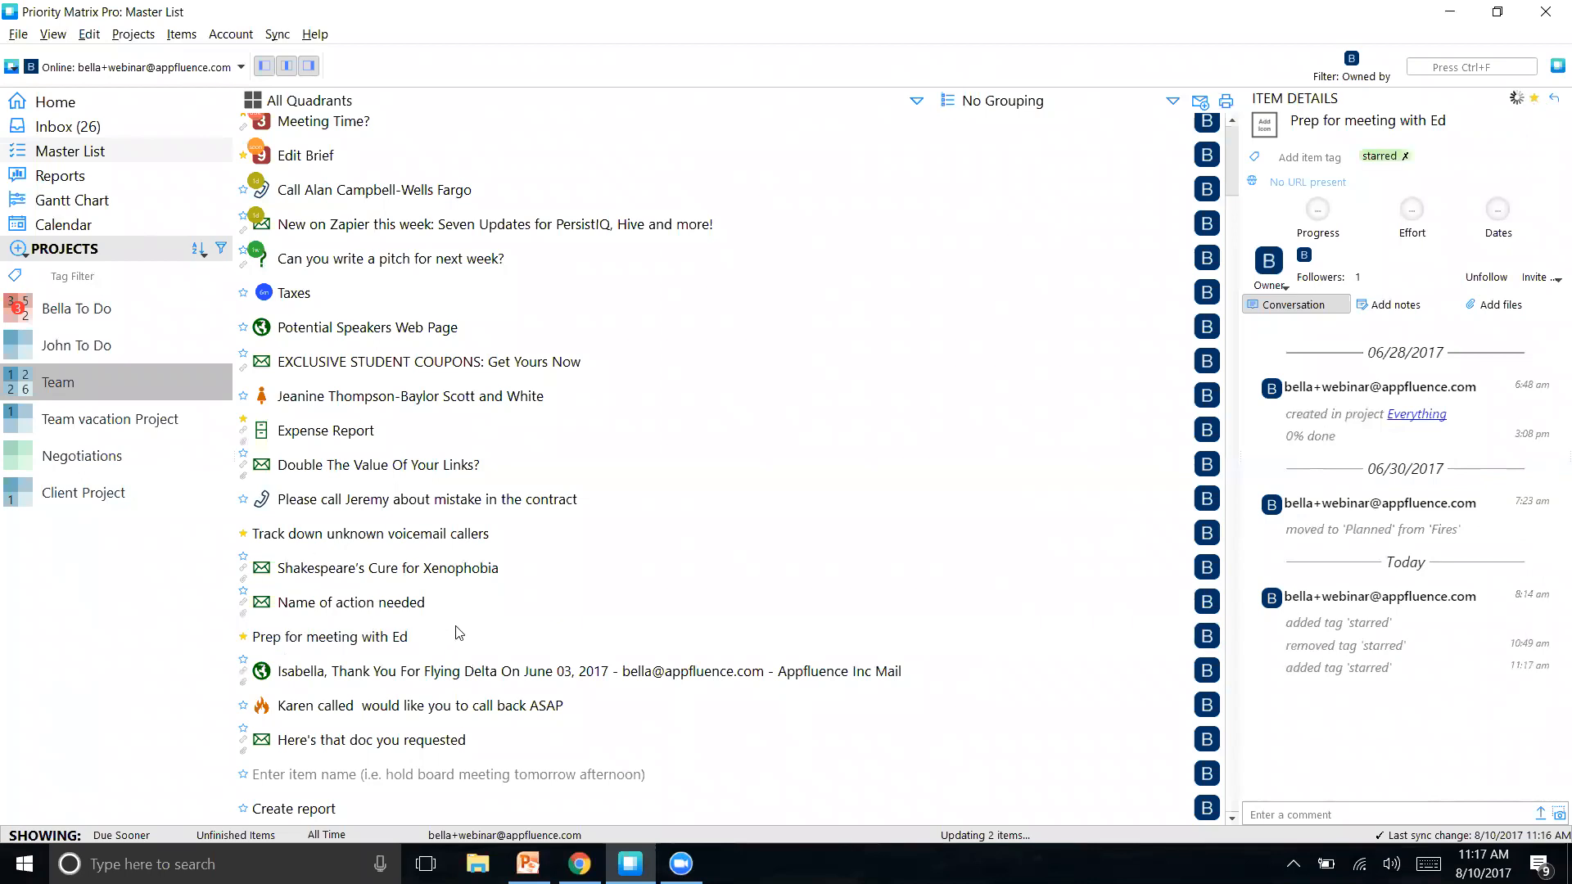
{"action": "left_click", "coordinate": [383, 774]}
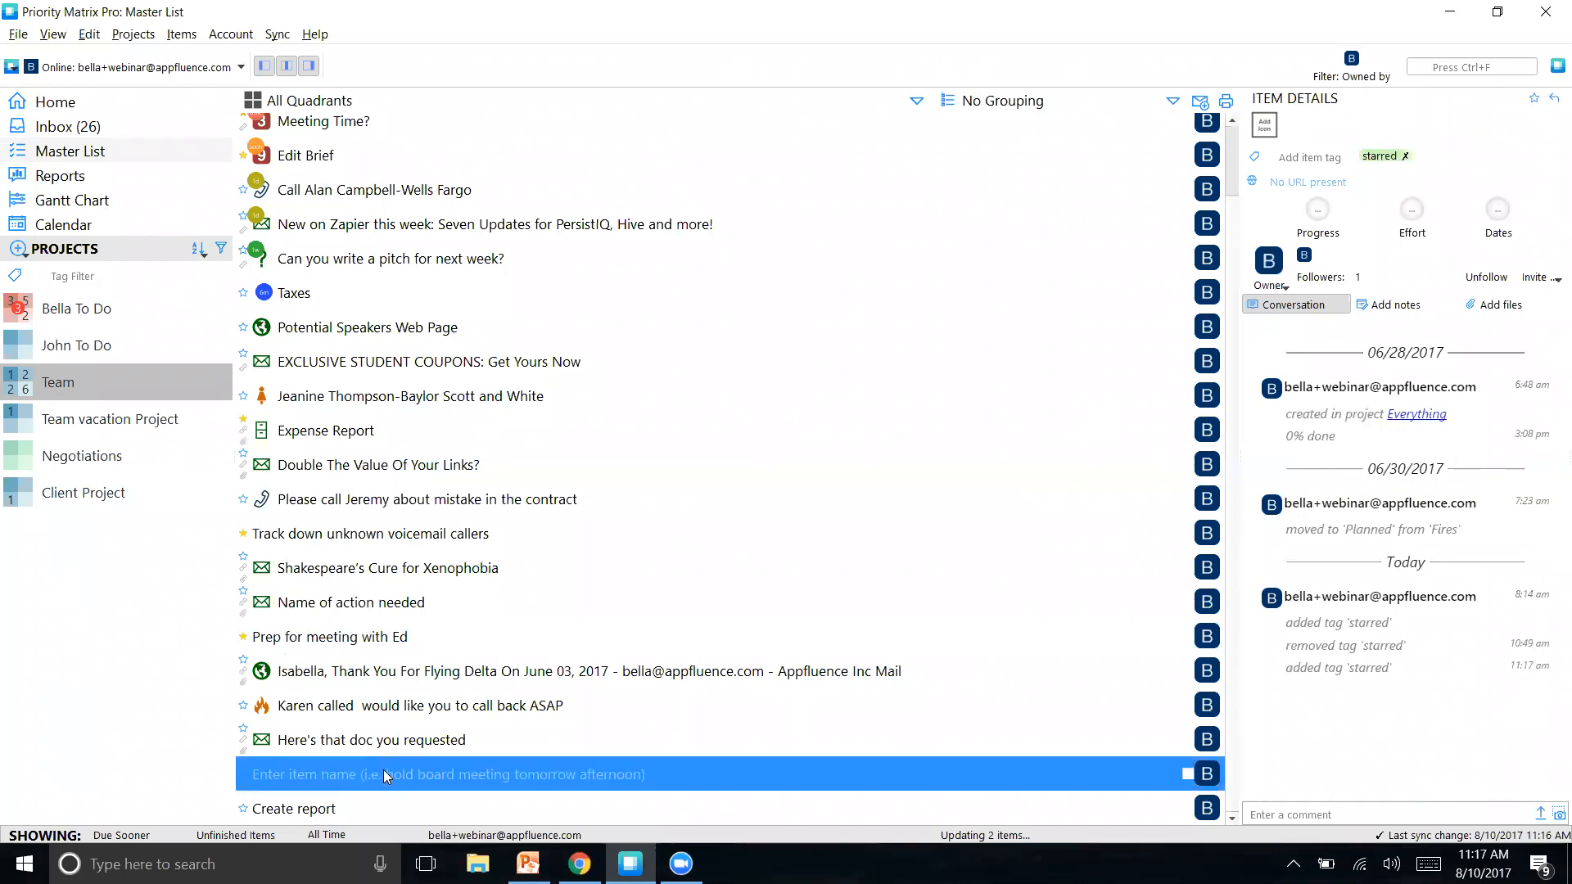
{"action": "left_click", "coordinate": [377, 606]}
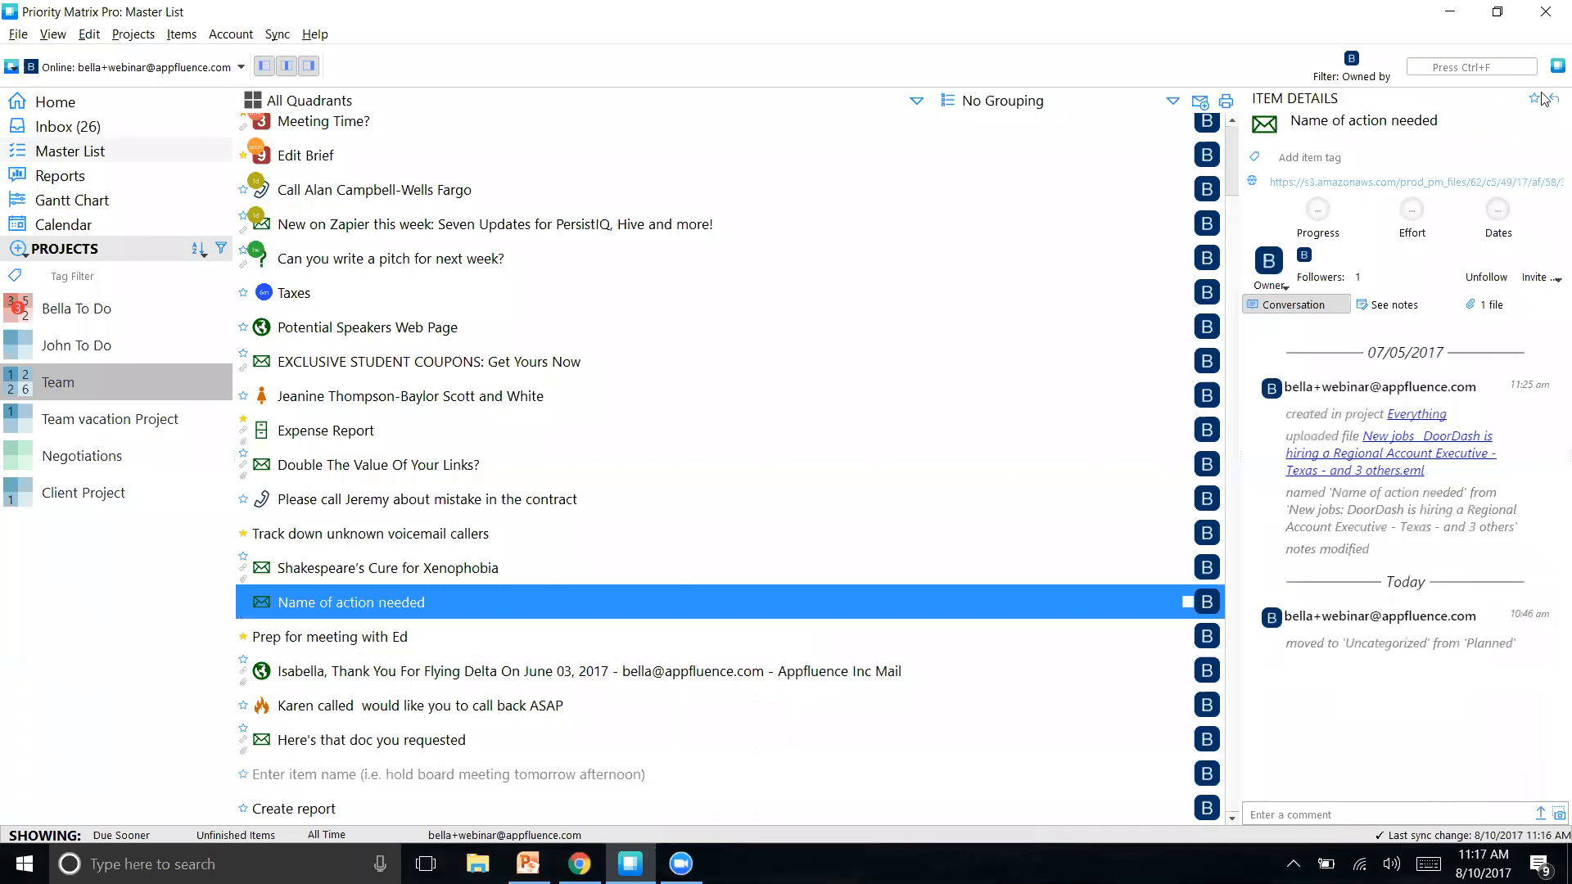
{"action": "left_click", "coordinate": [1536, 99]}
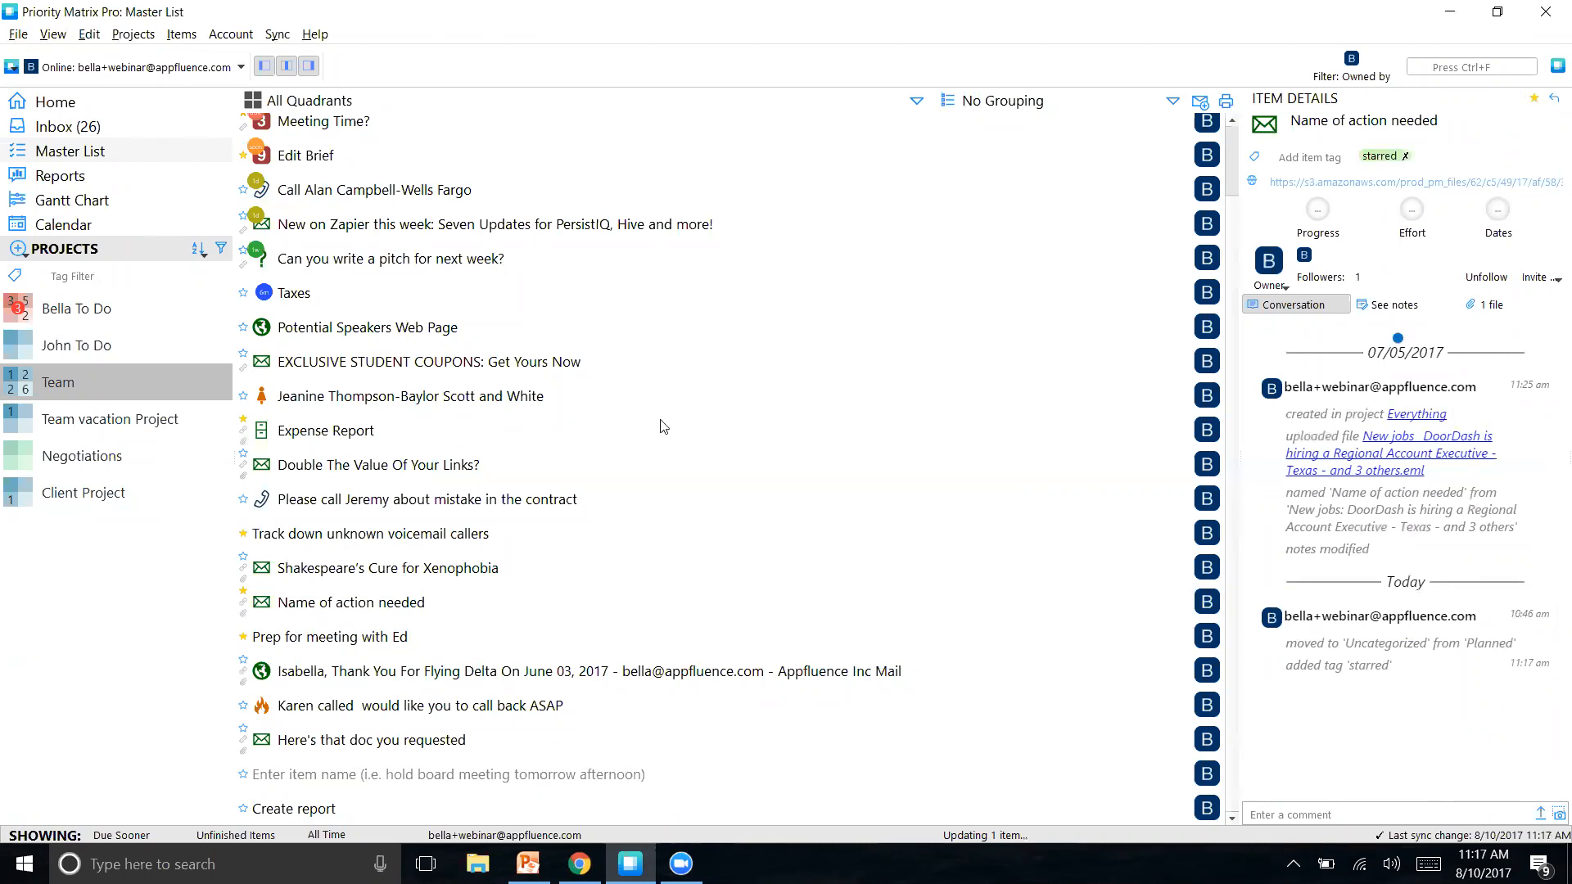
Step: Star the "EXCLUSIVE STUDENT COUPONS: Get Yours Now" item below "Potential Speakers Web Page"
{"action": "scroll", "coordinate": [663, 425], "scroll_direction": "up", "scroll_amount": 2}
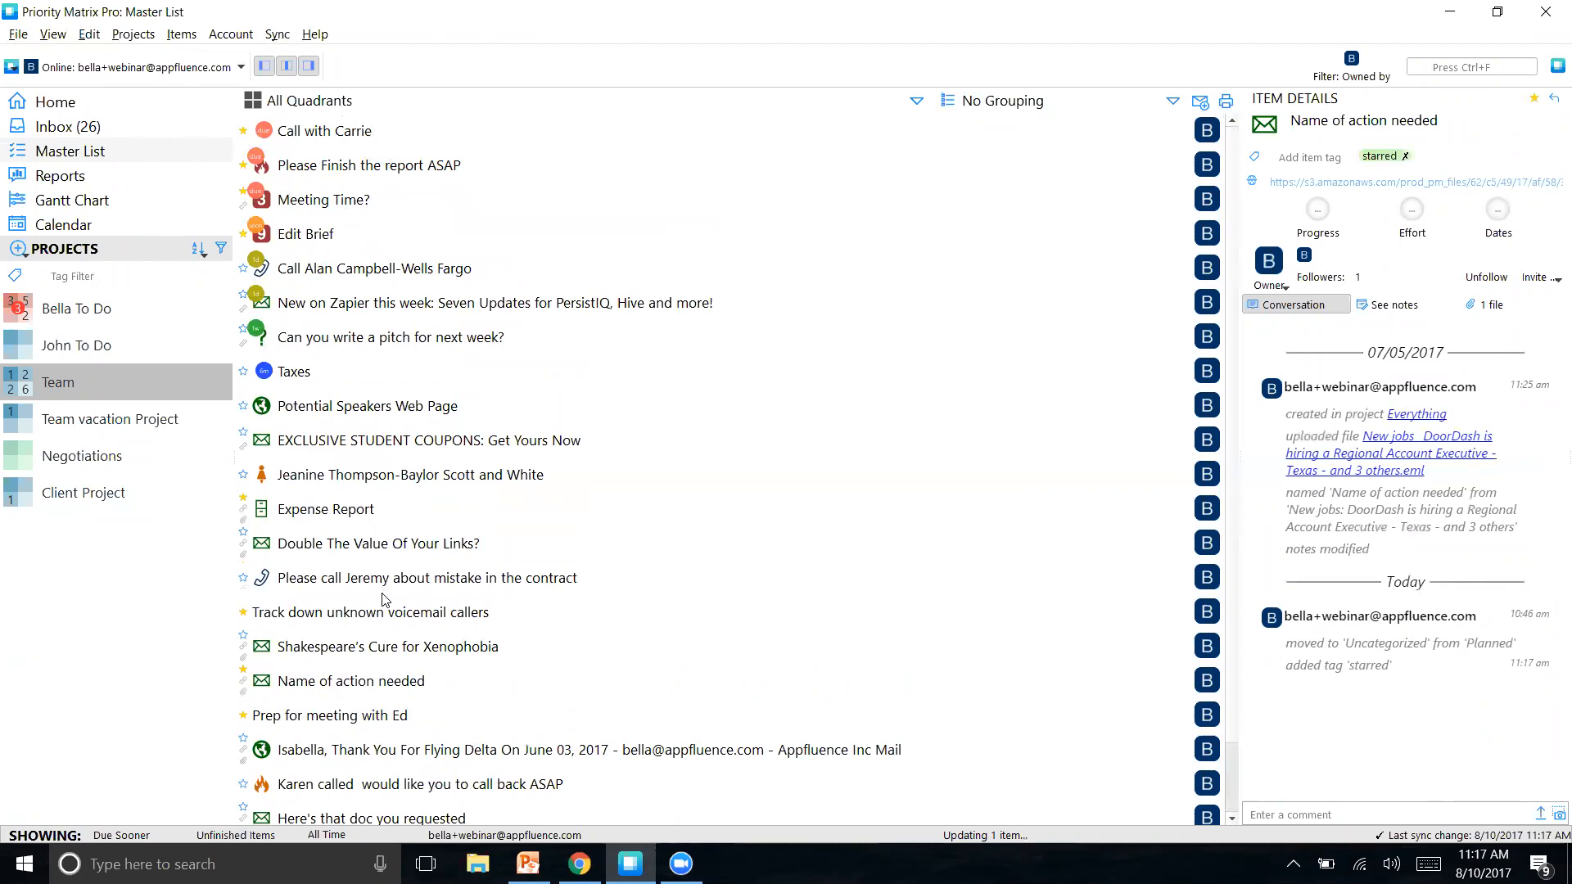
{"action": "scroll", "coordinate": [383, 601], "scroll_direction": "down", "scroll_amount": 1}
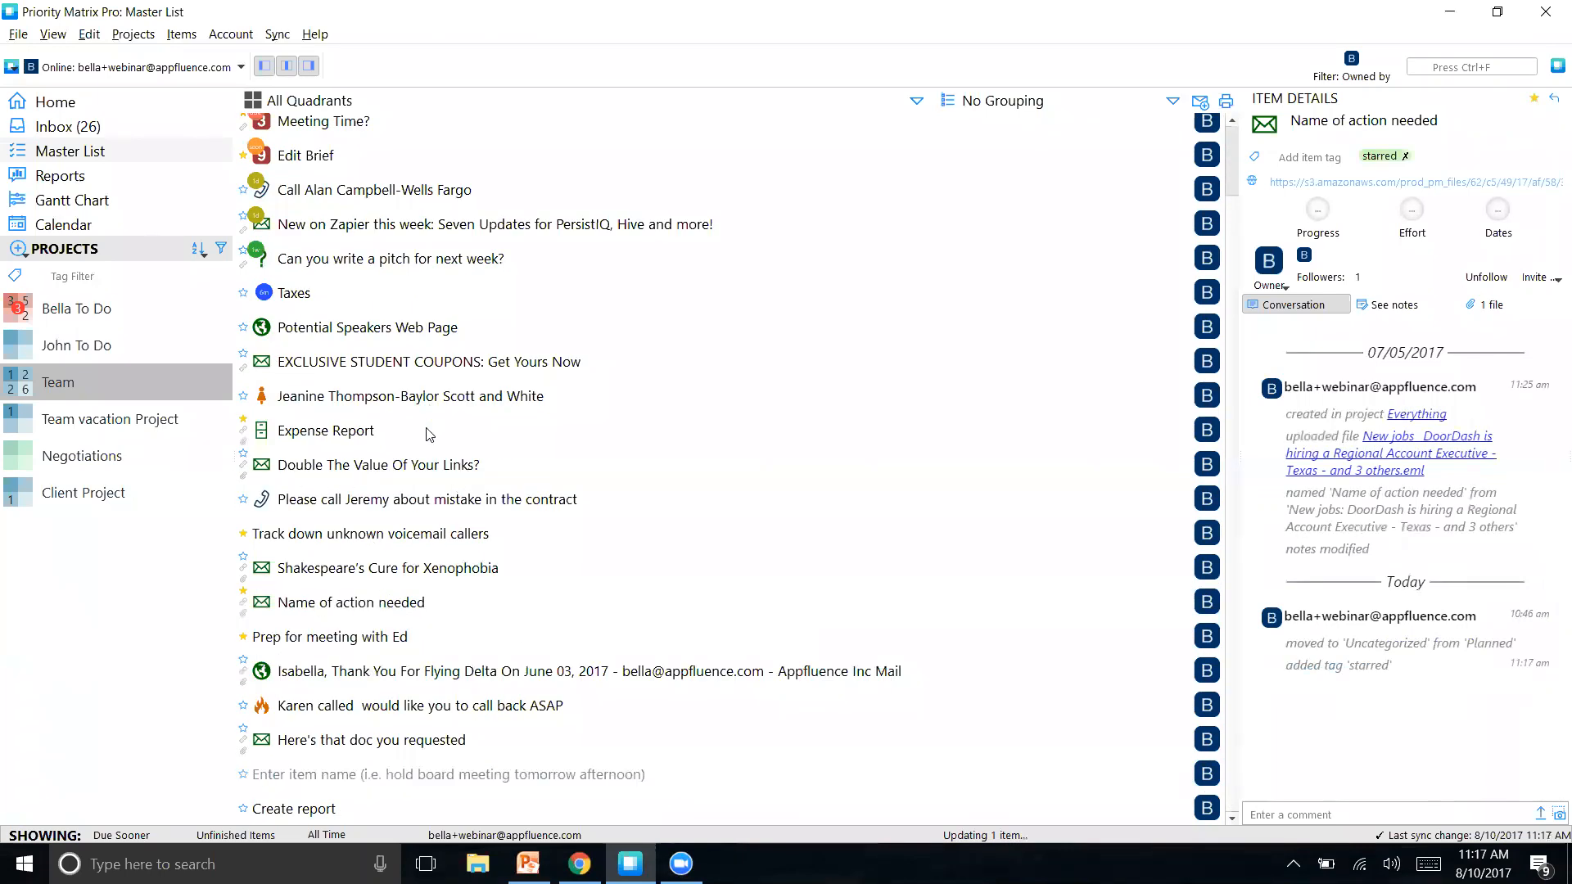
{"action": "left_click", "coordinate": [316, 328]}
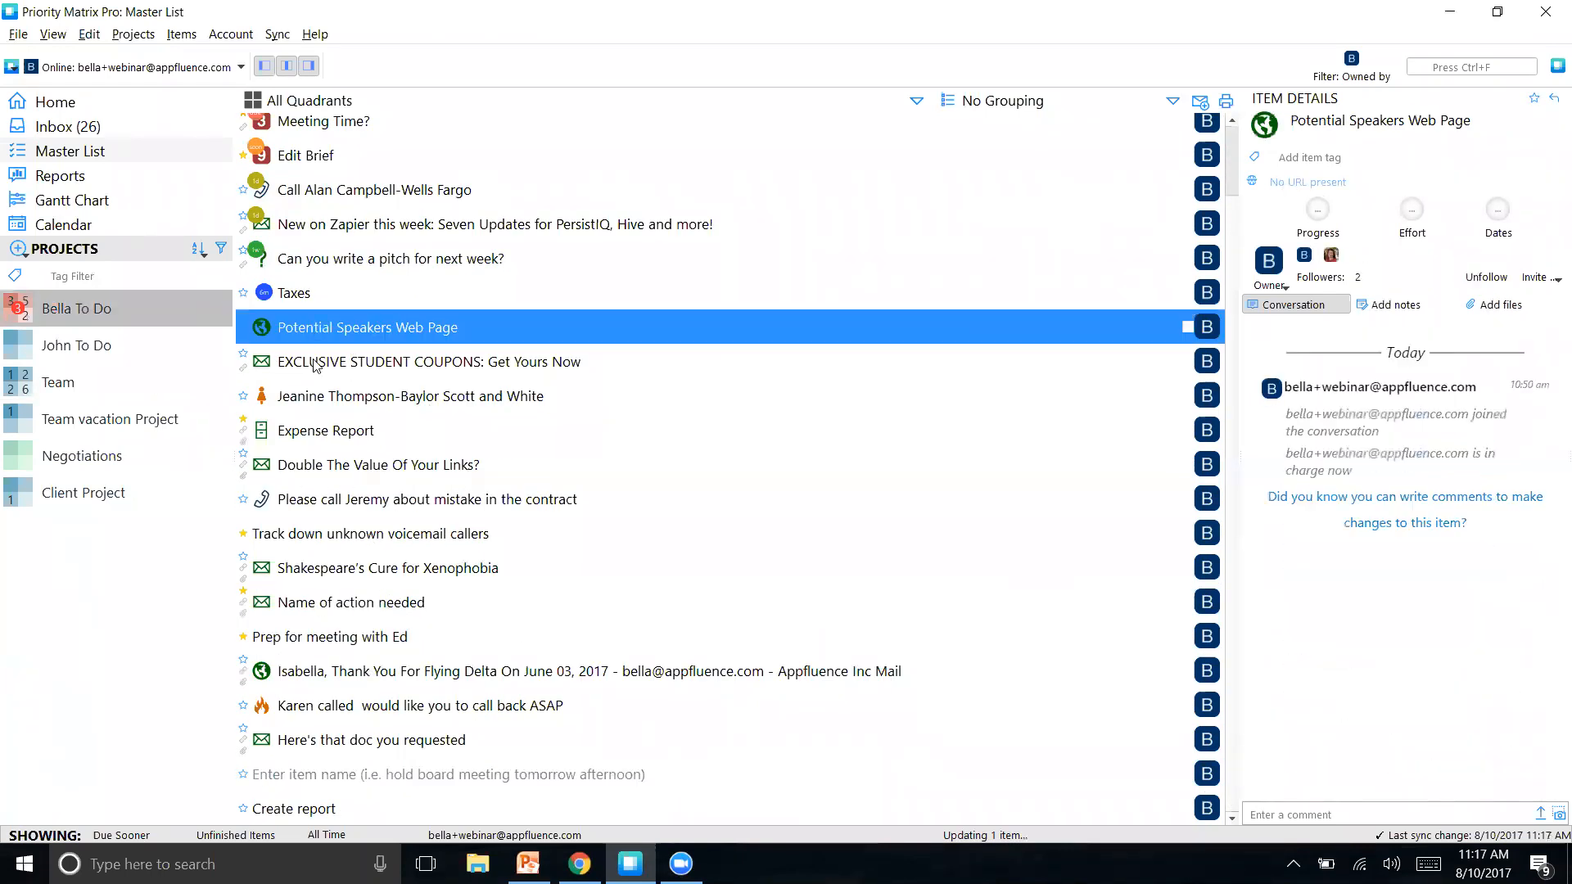
{"action": "key", "text": "Down"}
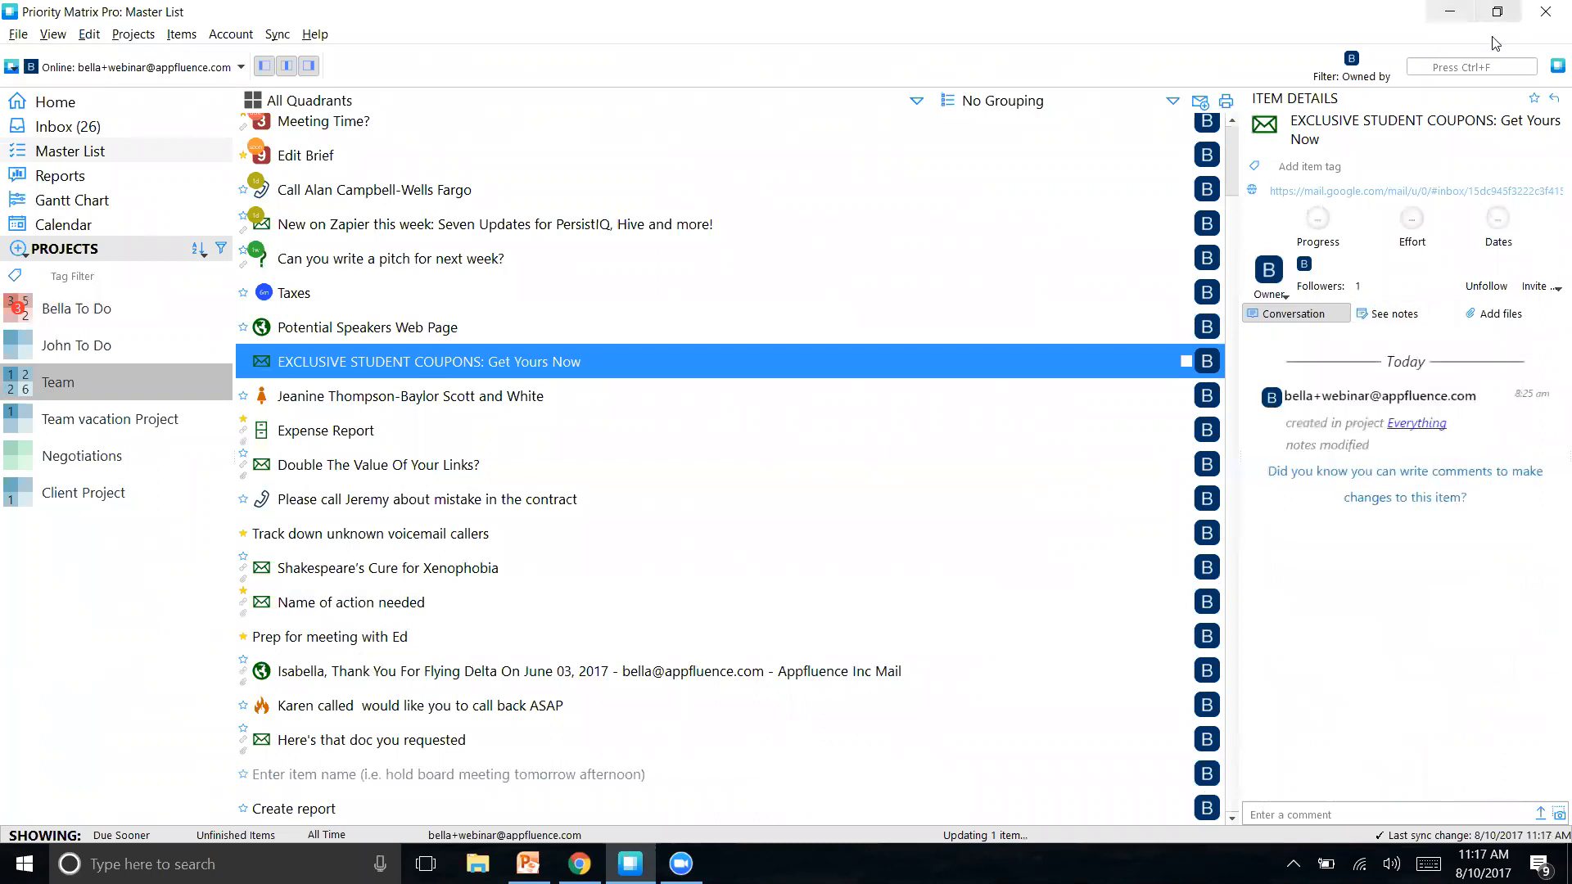
{"action": "left_click", "coordinate": [1534, 100]}
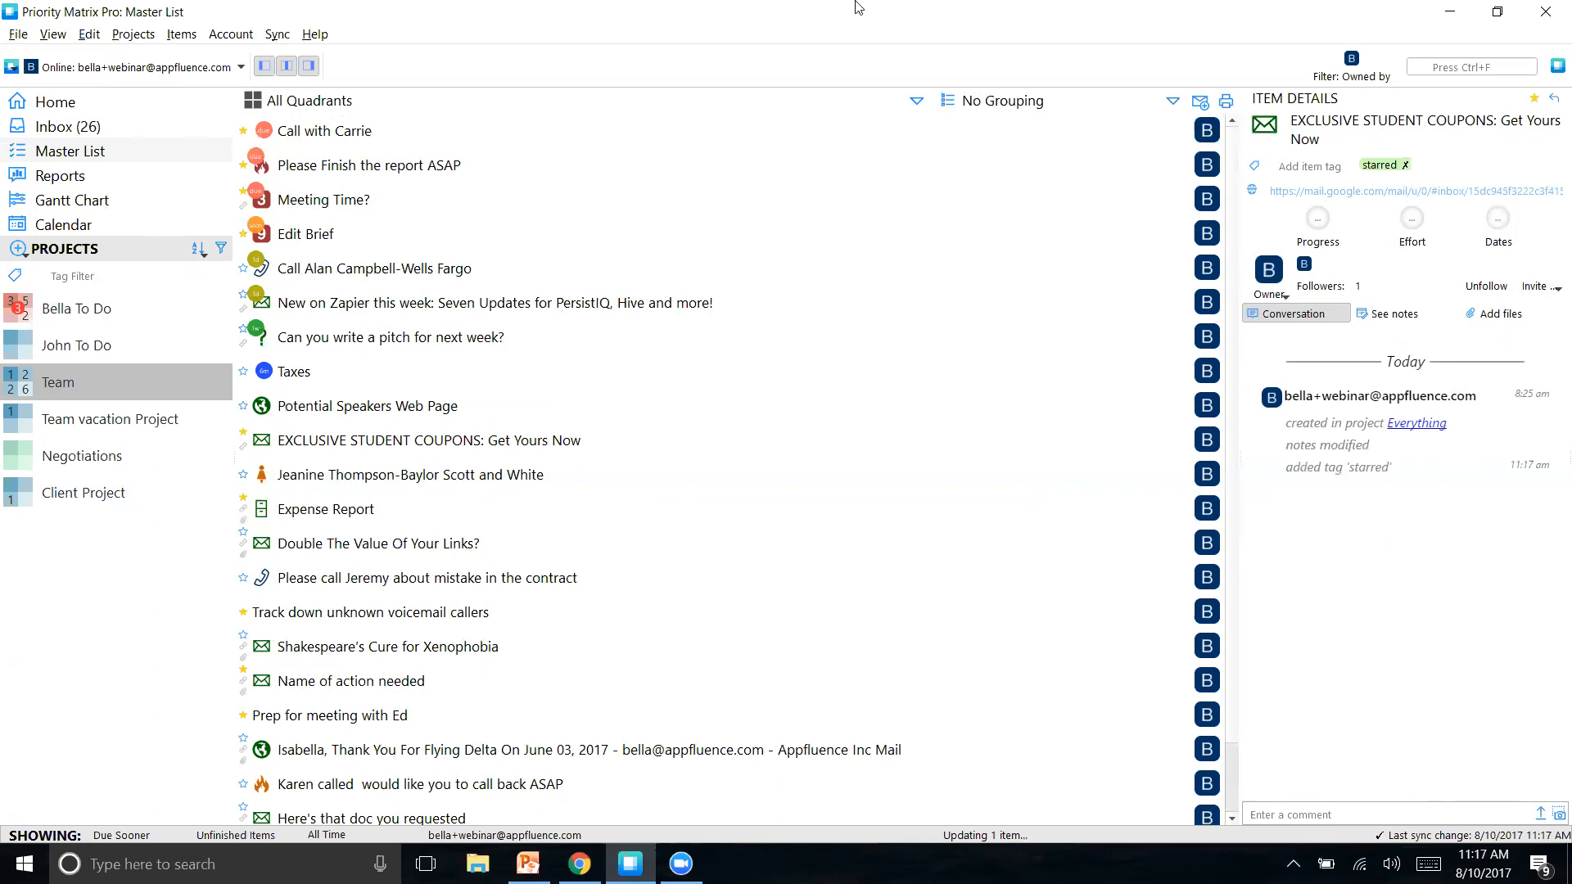
Step: Group the Master List by project and review the items under each project
{"action": "left_click", "coordinate": [1077, 36]}
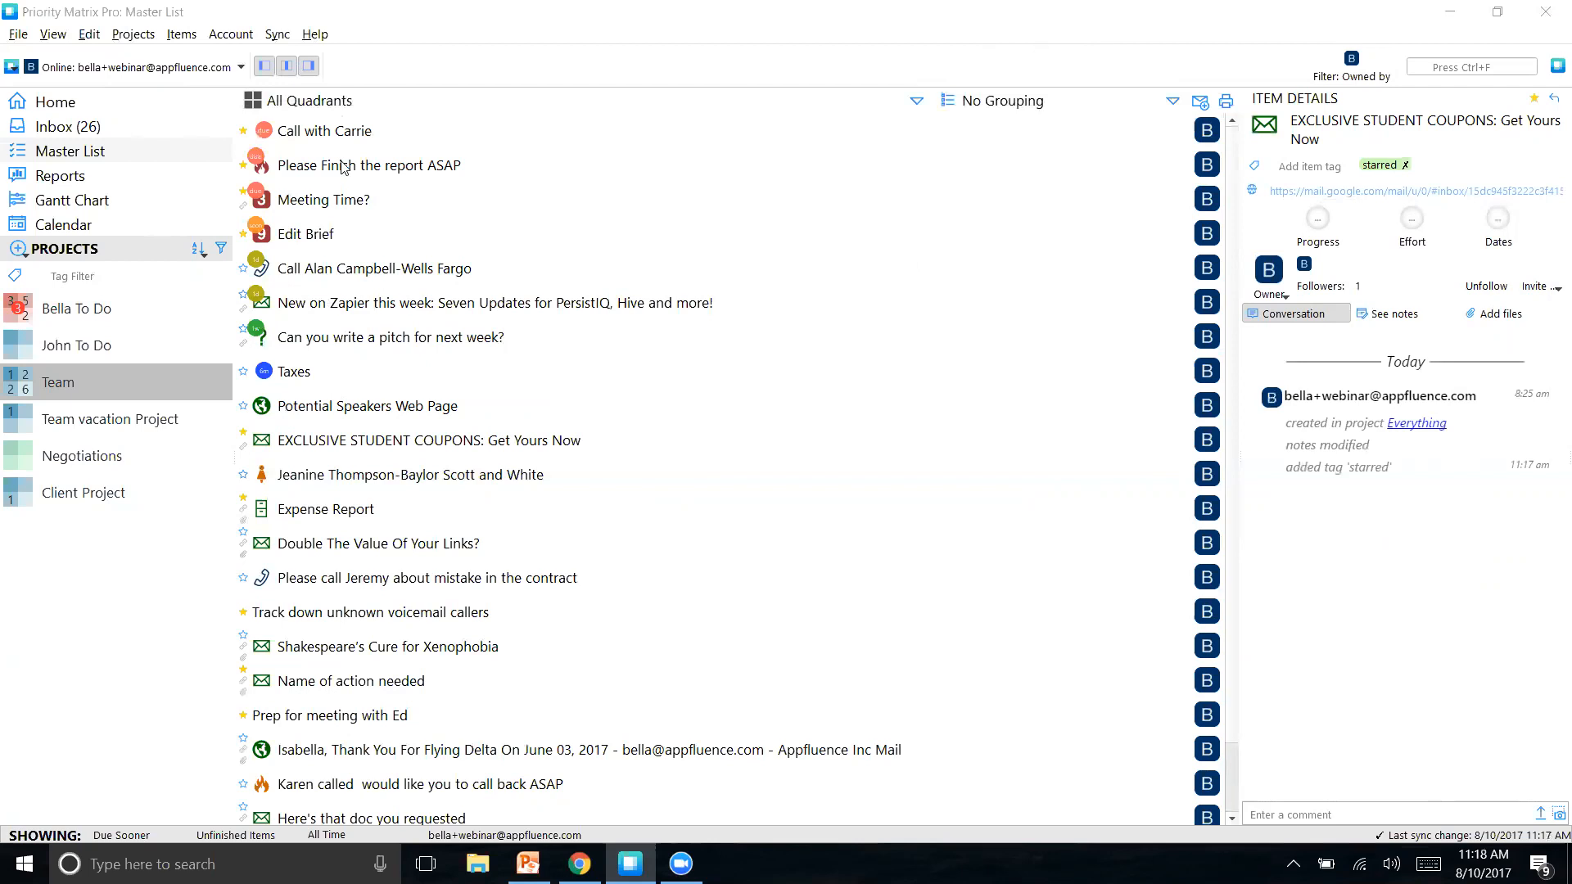
{"action": "left_click", "coordinate": [1061, 98]}
{"action": "left_click", "coordinate": [1035, 129]}
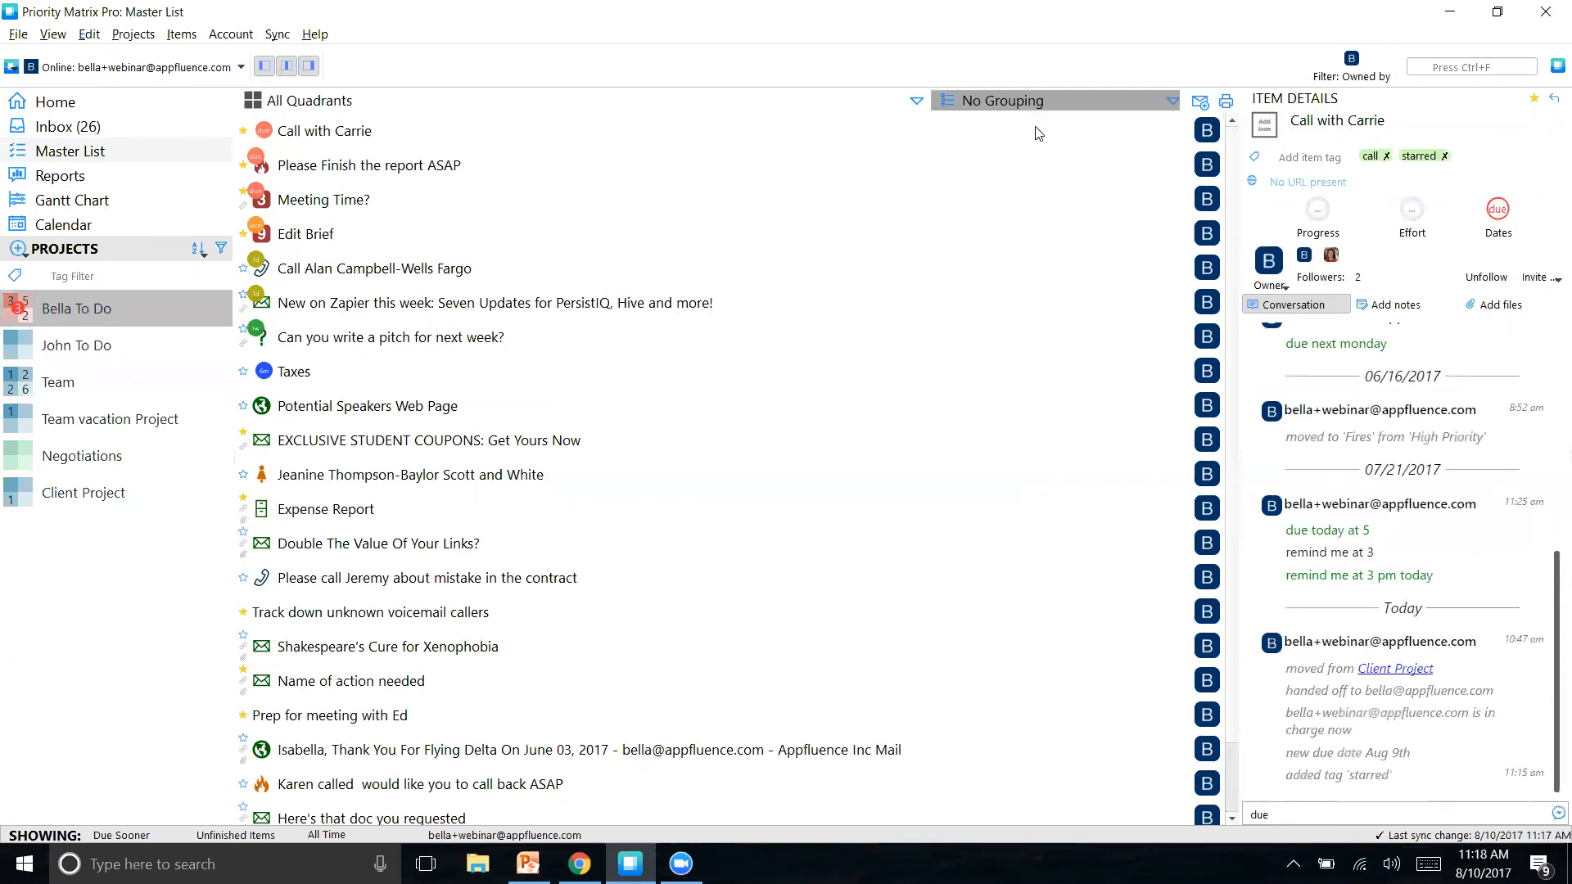
{"action": "scroll", "coordinate": [418, 168], "scroll_direction": "down", "scroll_amount": 2}
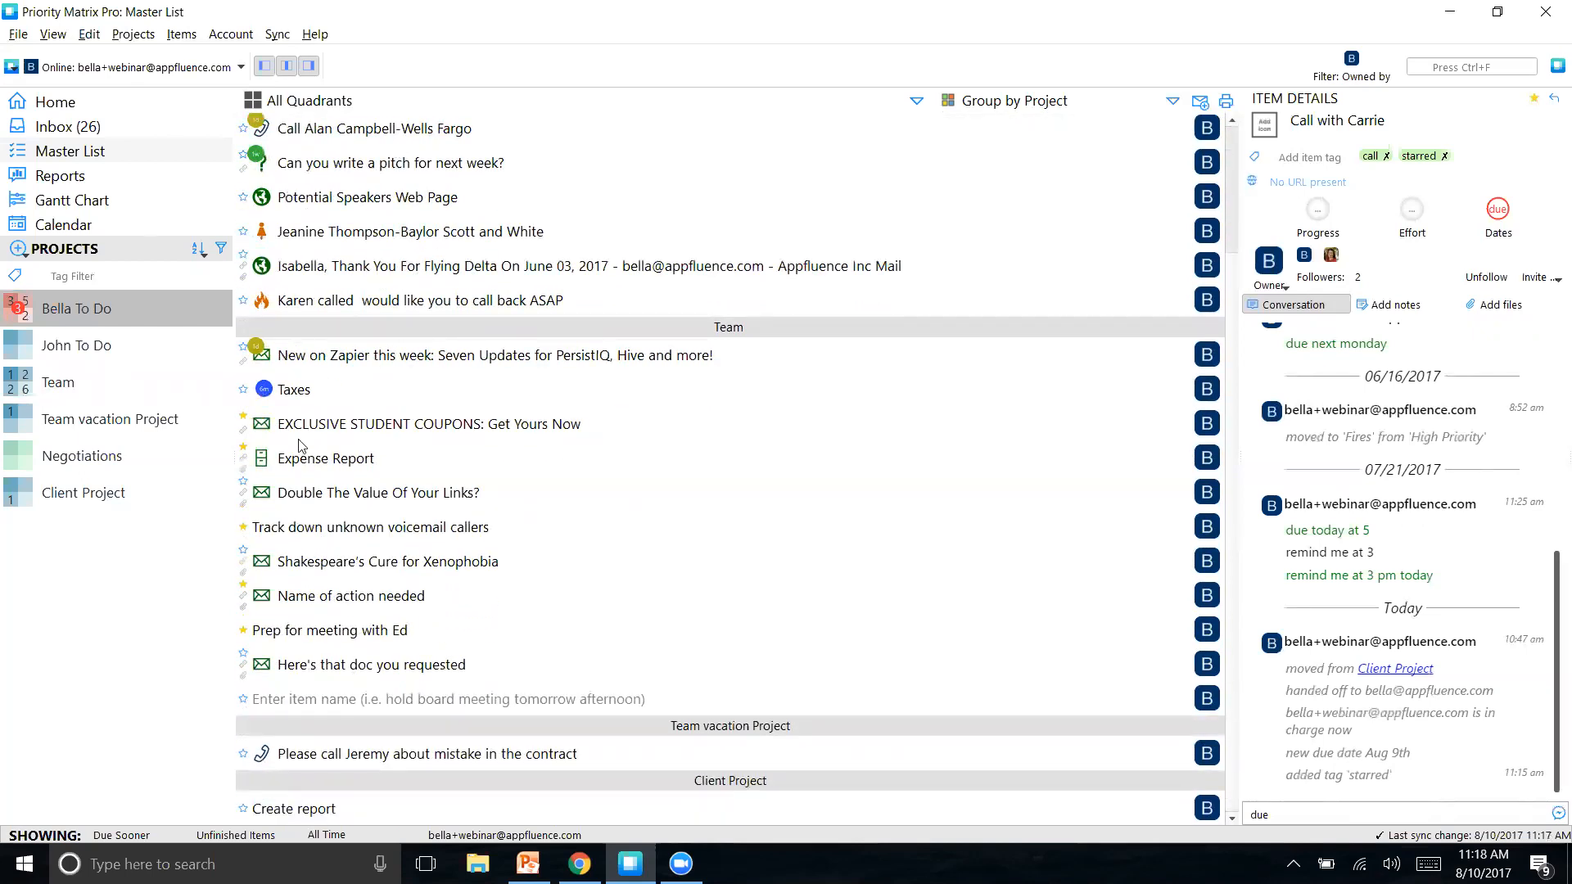
{"action": "scroll", "coordinate": [641, 294], "scroll_direction": "up", "scroll_amount": 2}
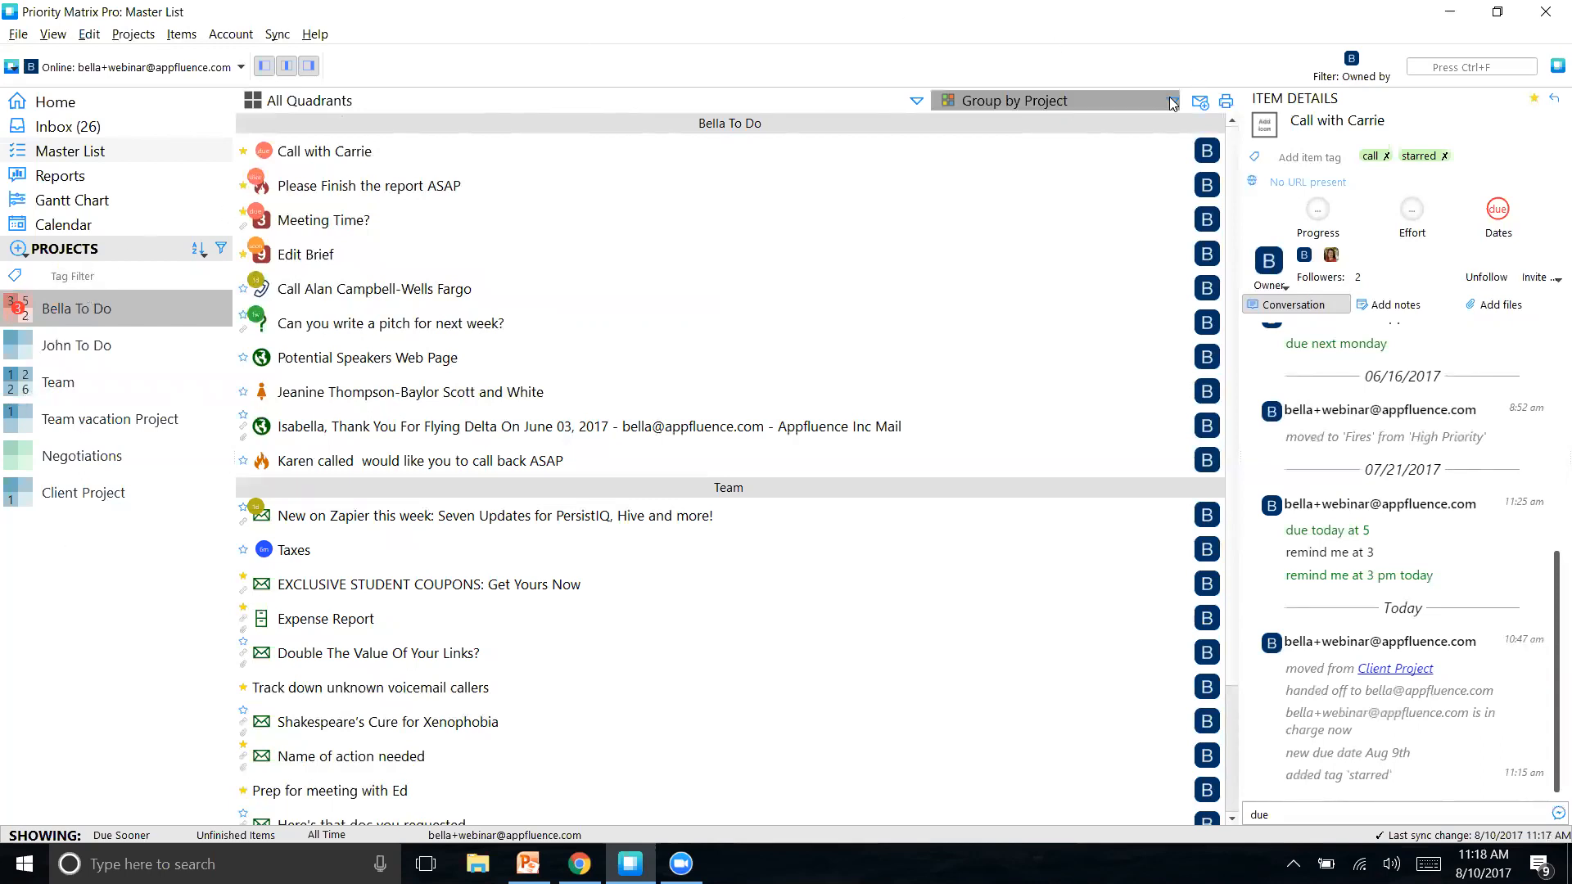
Step: Set the Master List back to No Grouping and open the account owner's to-do project
{"action": "left_click", "coordinate": [1126, 102]}
{"action": "left_click", "coordinate": [1012, 80]}
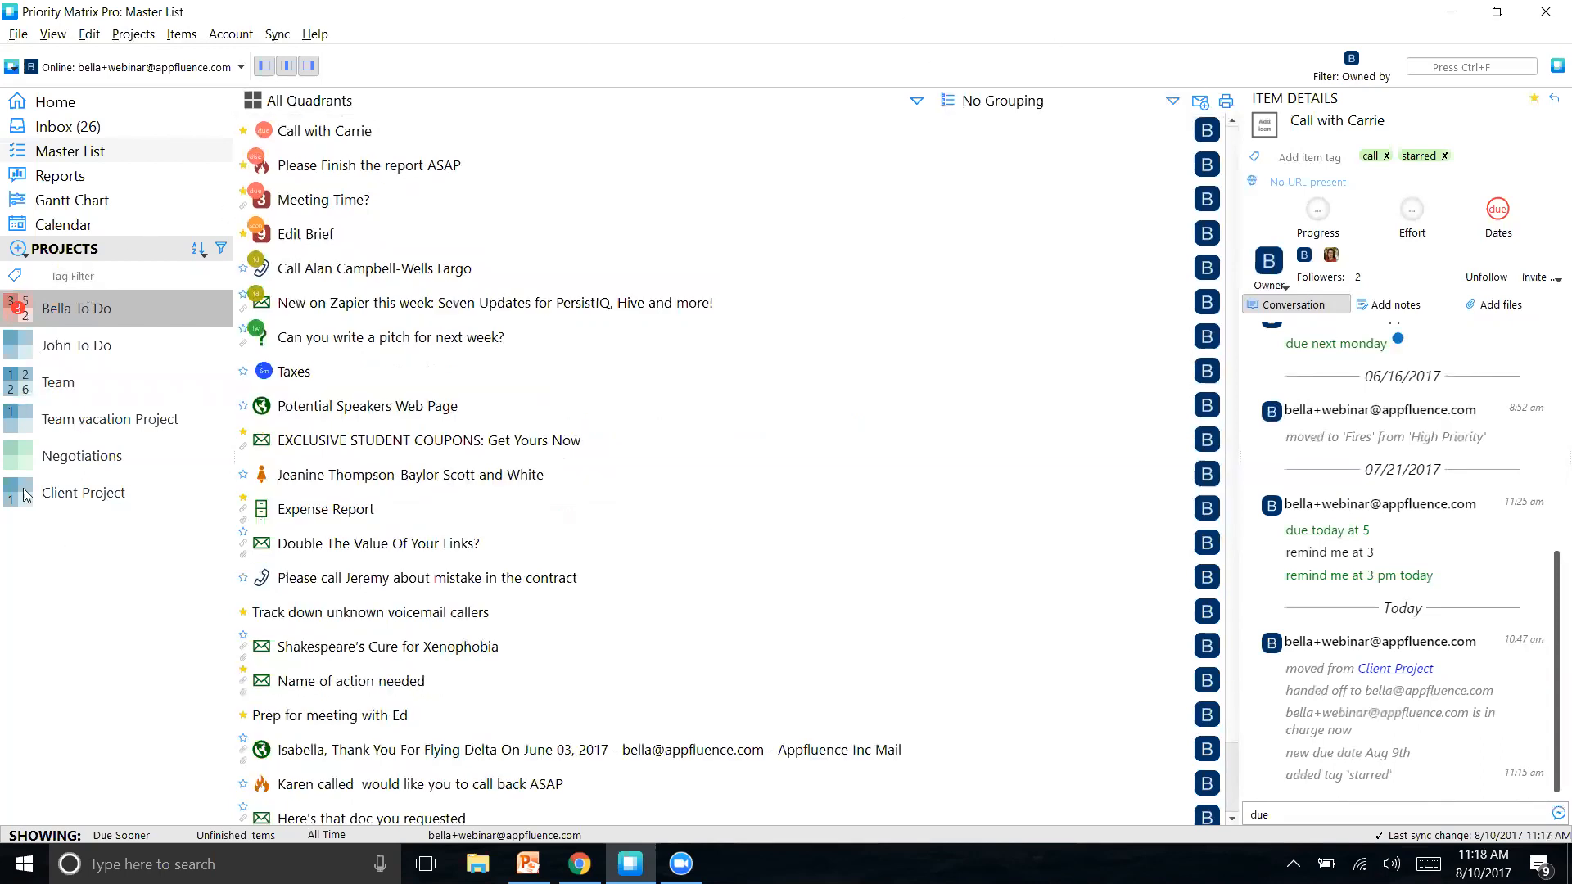
{"action": "left_click", "coordinate": [84, 305]}
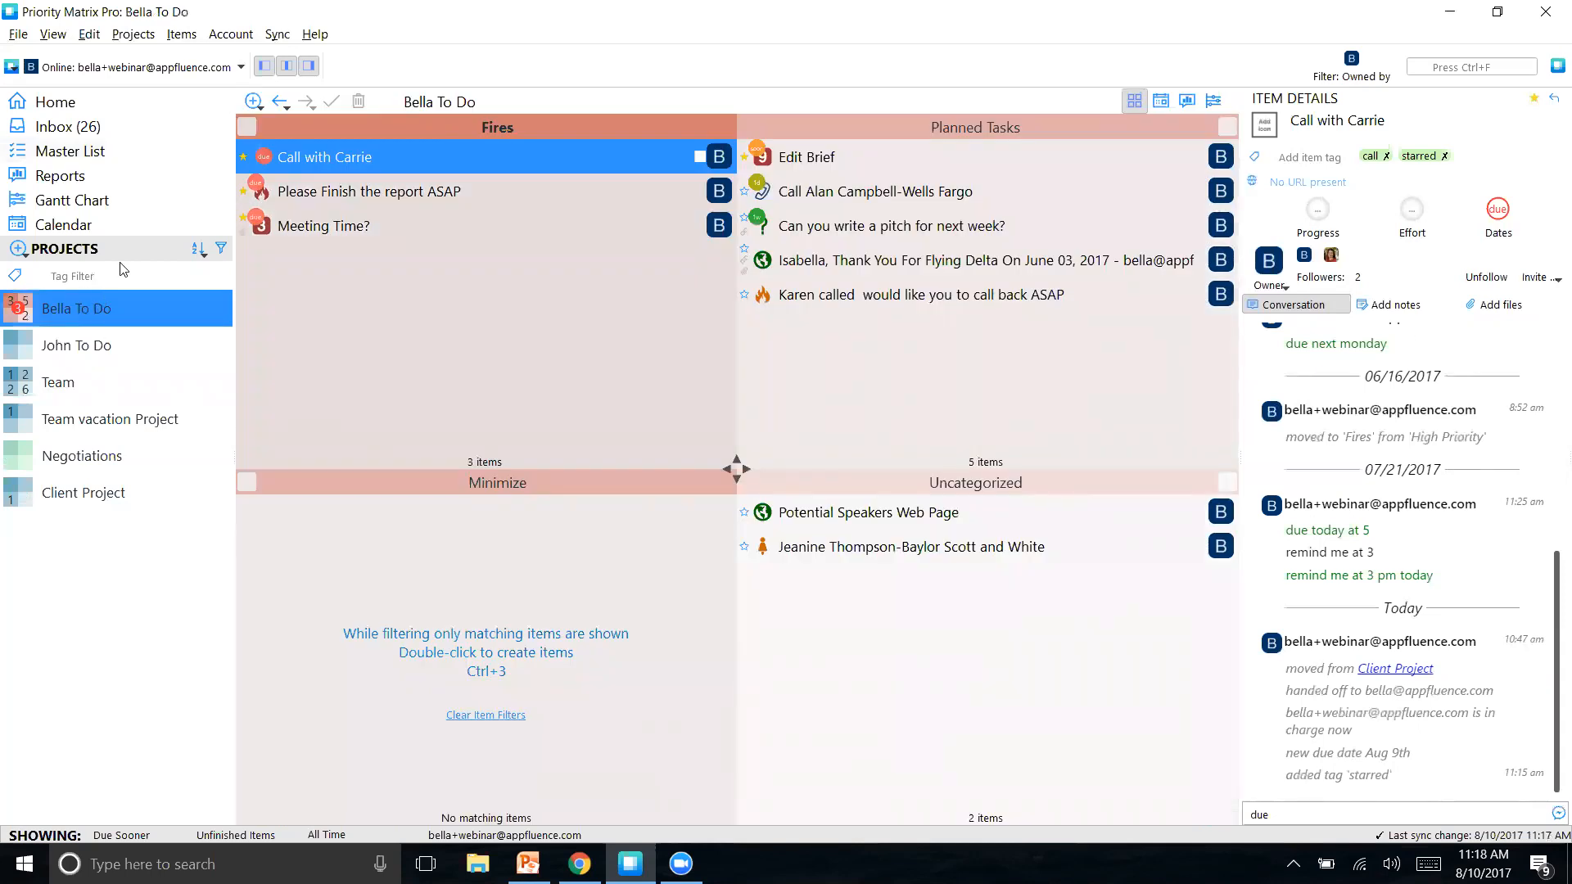
Step: Add the tags "number" and "numberone" to the account owner's to-do project
{"action": "left_click", "coordinate": [958, 366]}
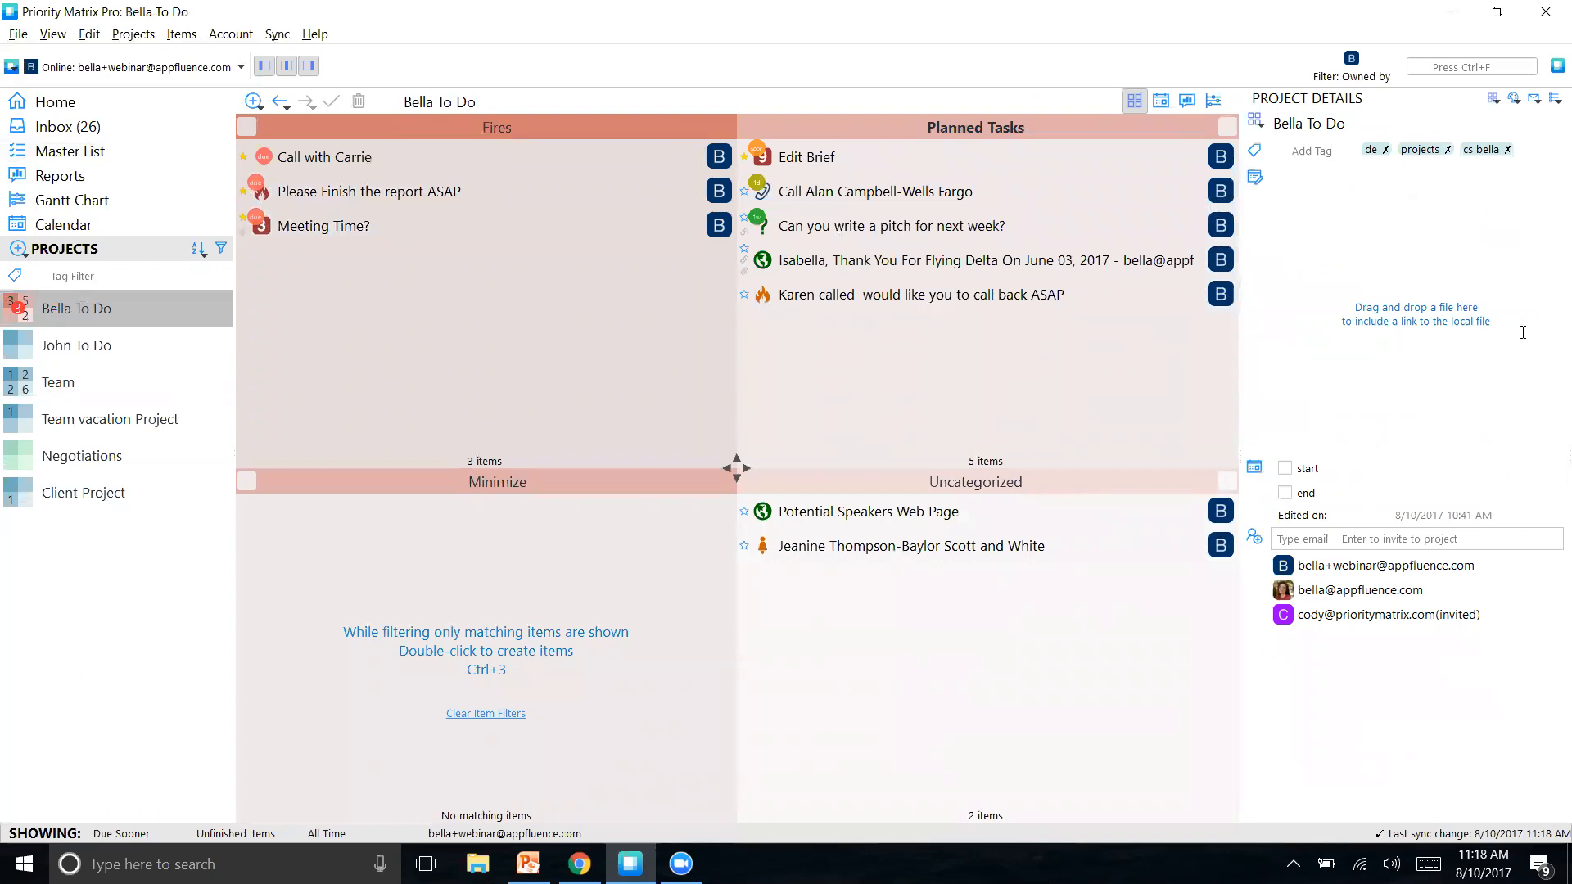
{"action": "left_click", "coordinate": [1320, 150]}
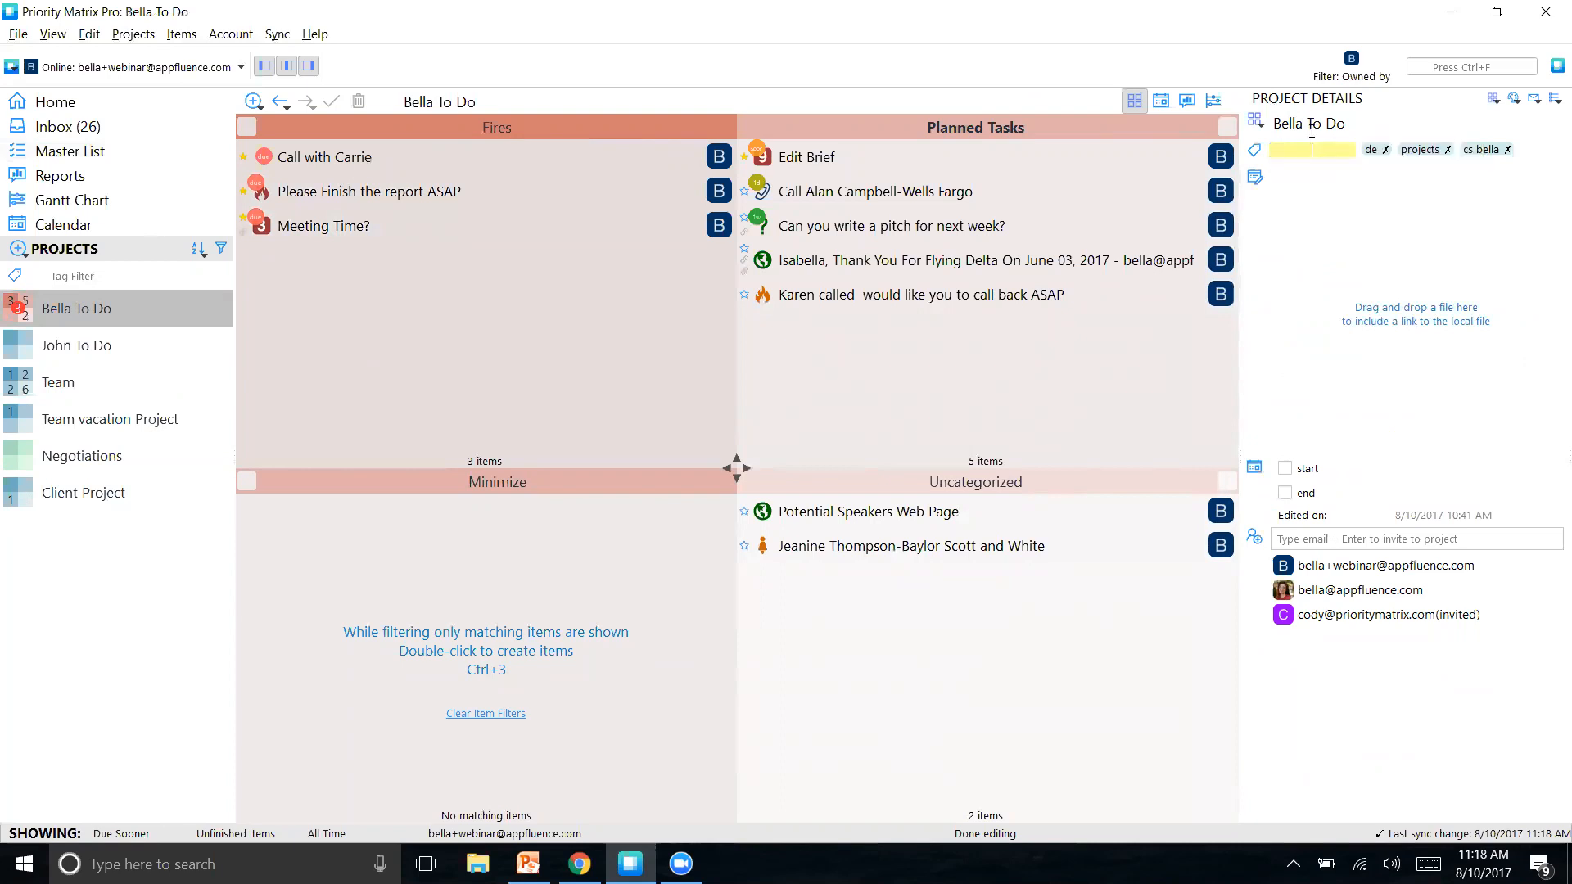
{"action": "type", "text": "number"}
{"action": "key", "text": "Return"}
{"action": "type", "text": "one"}
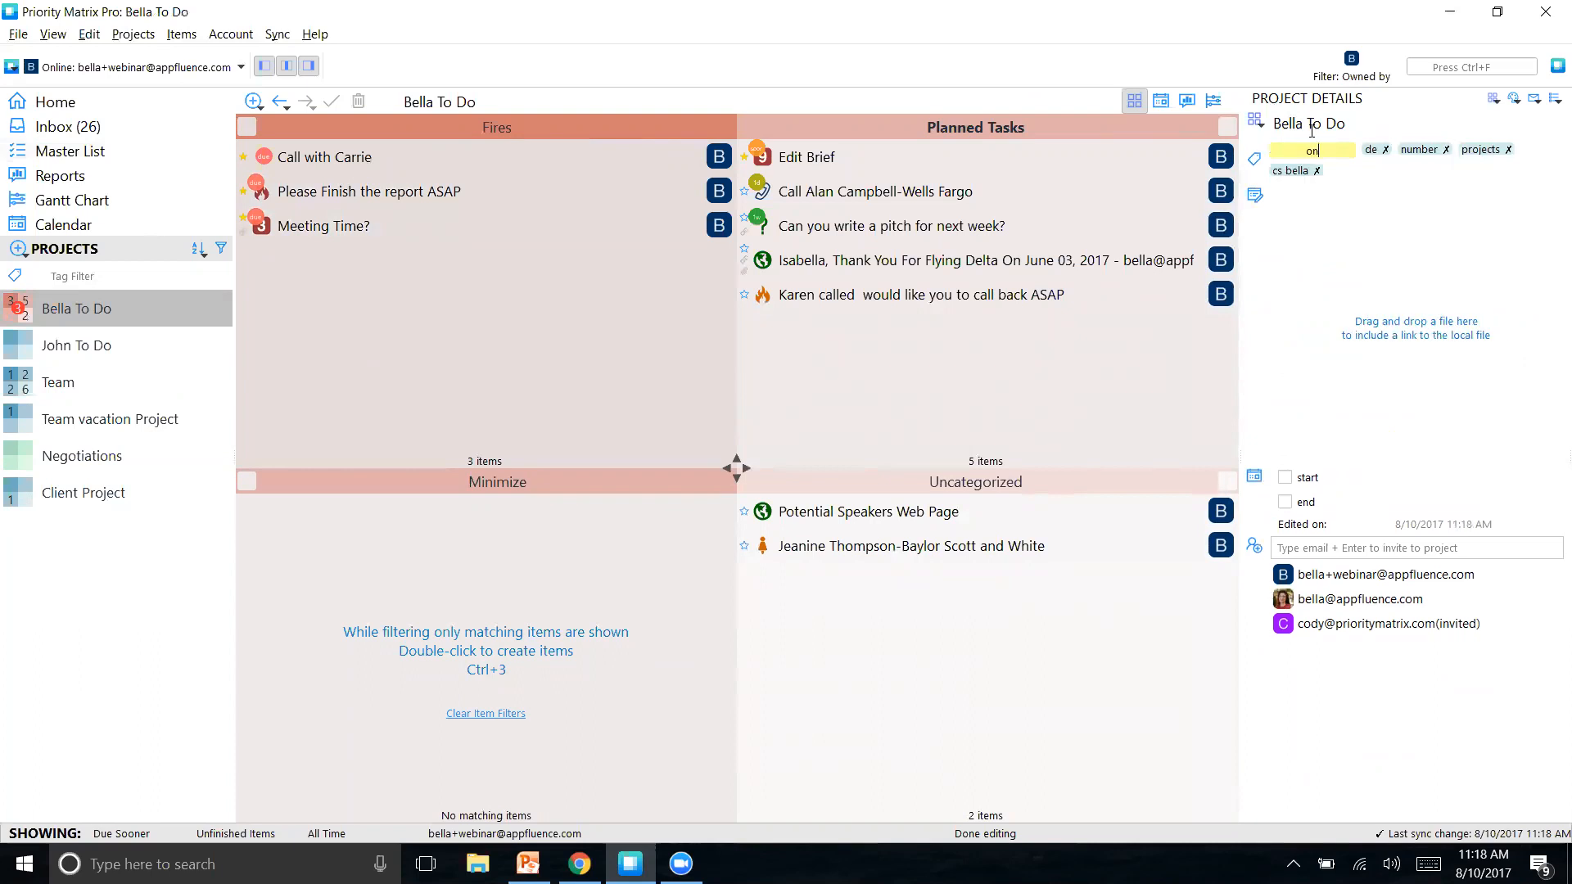
{"action": "key", "text": "BackSpace"}
{"action": "key", "text": "BackSpace"}
{"action": "type", "text": "numberone"}
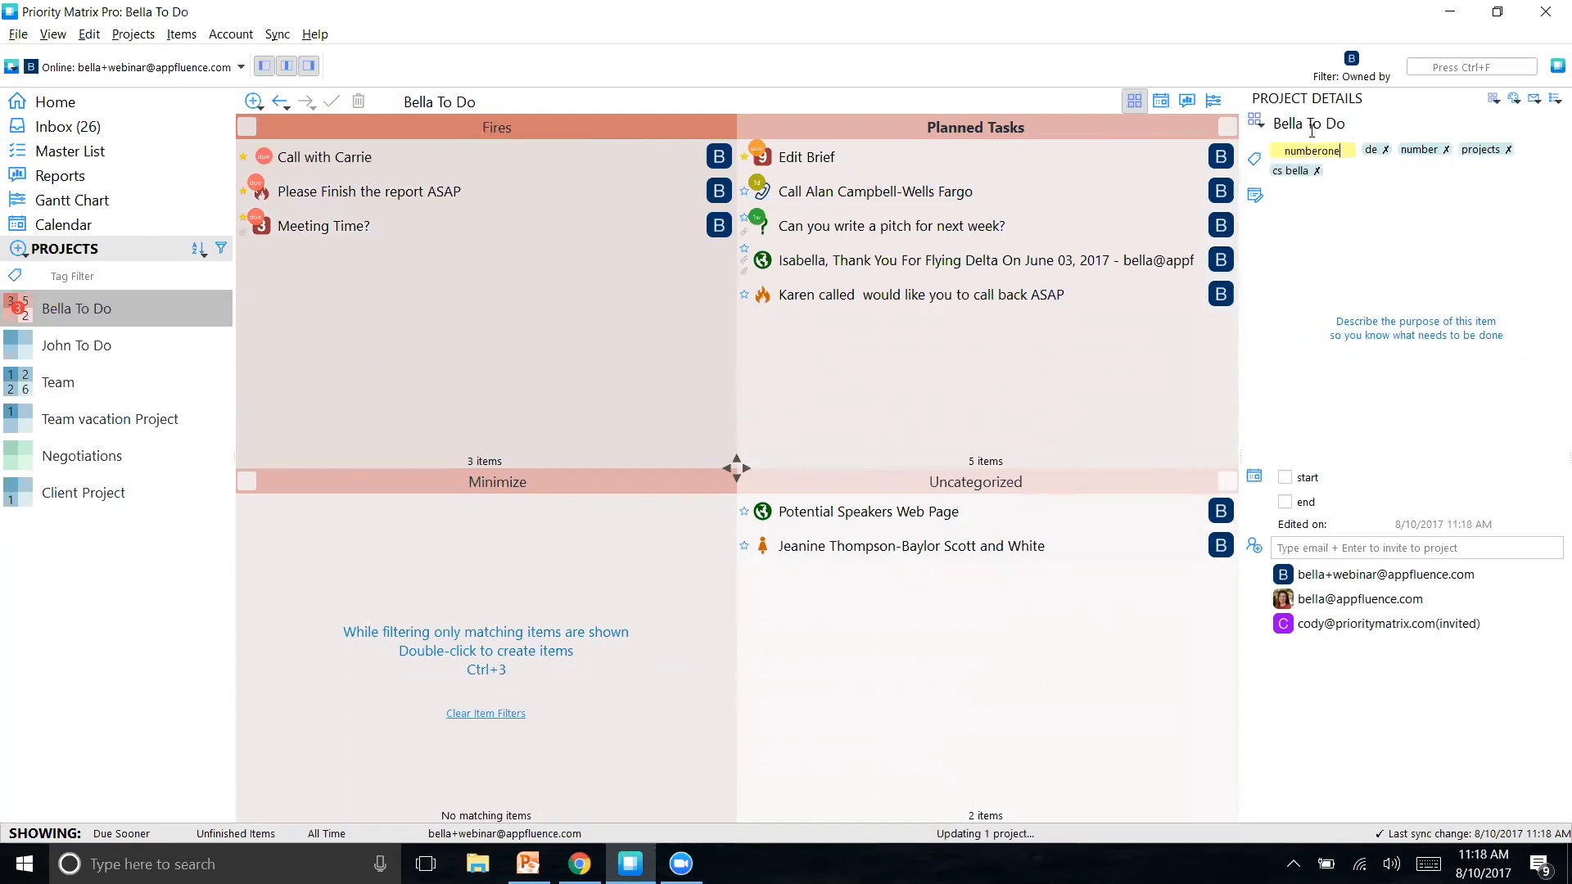
{"action": "key", "text": "Return"}
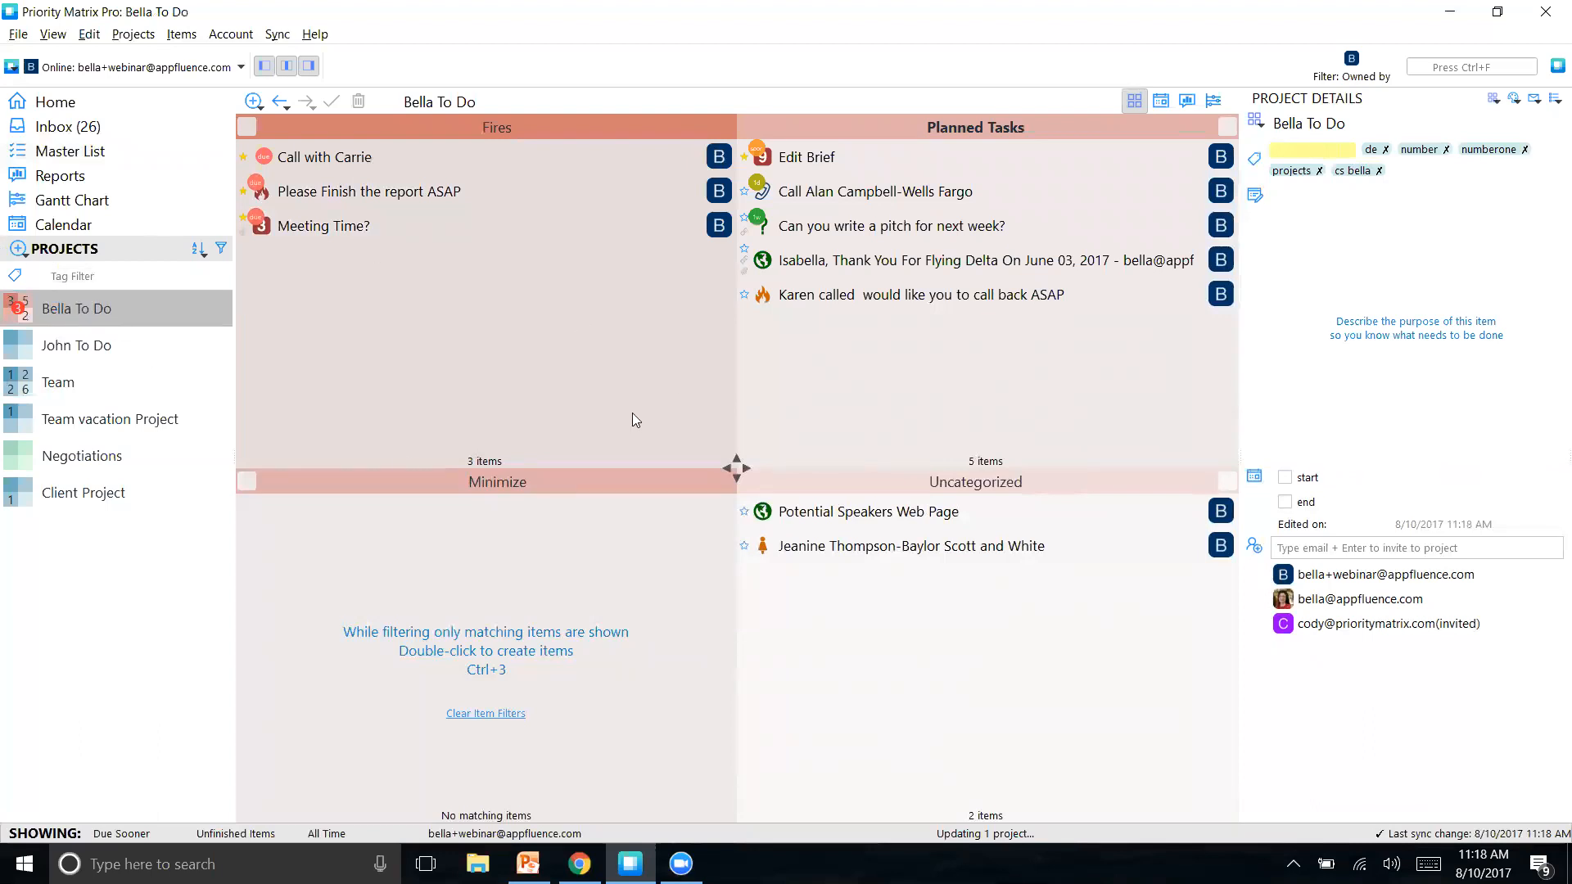
Step: Open the Master List, filter its projects by the tag "numberone" and clear that tag filter again
{"action": "left_click", "coordinate": [95, 155]}
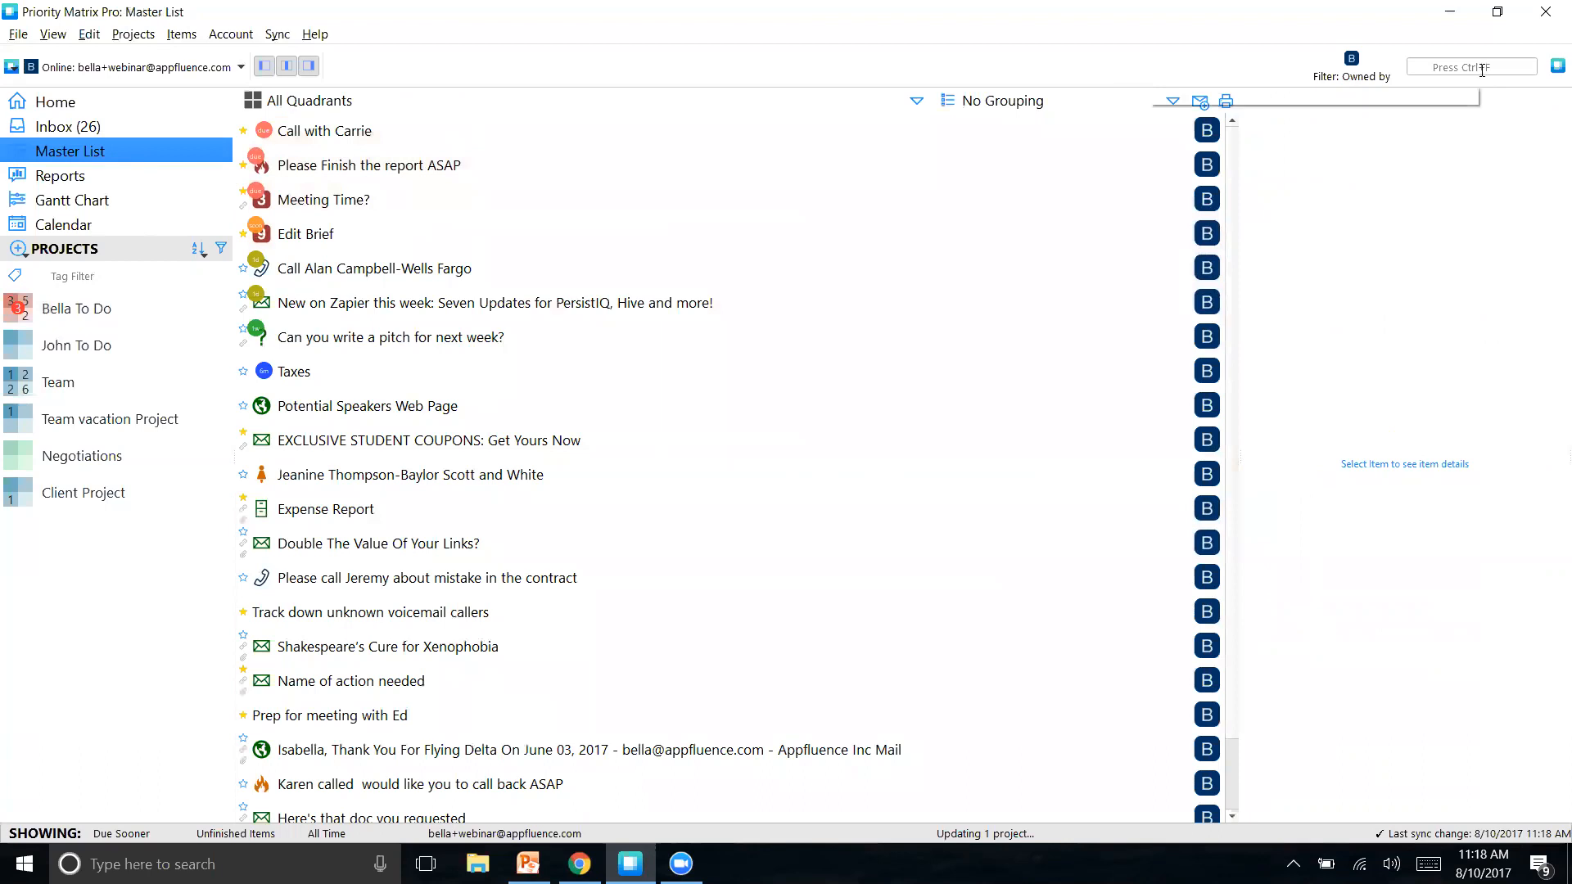
{"action": "left_click", "coordinate": [72, 277]}
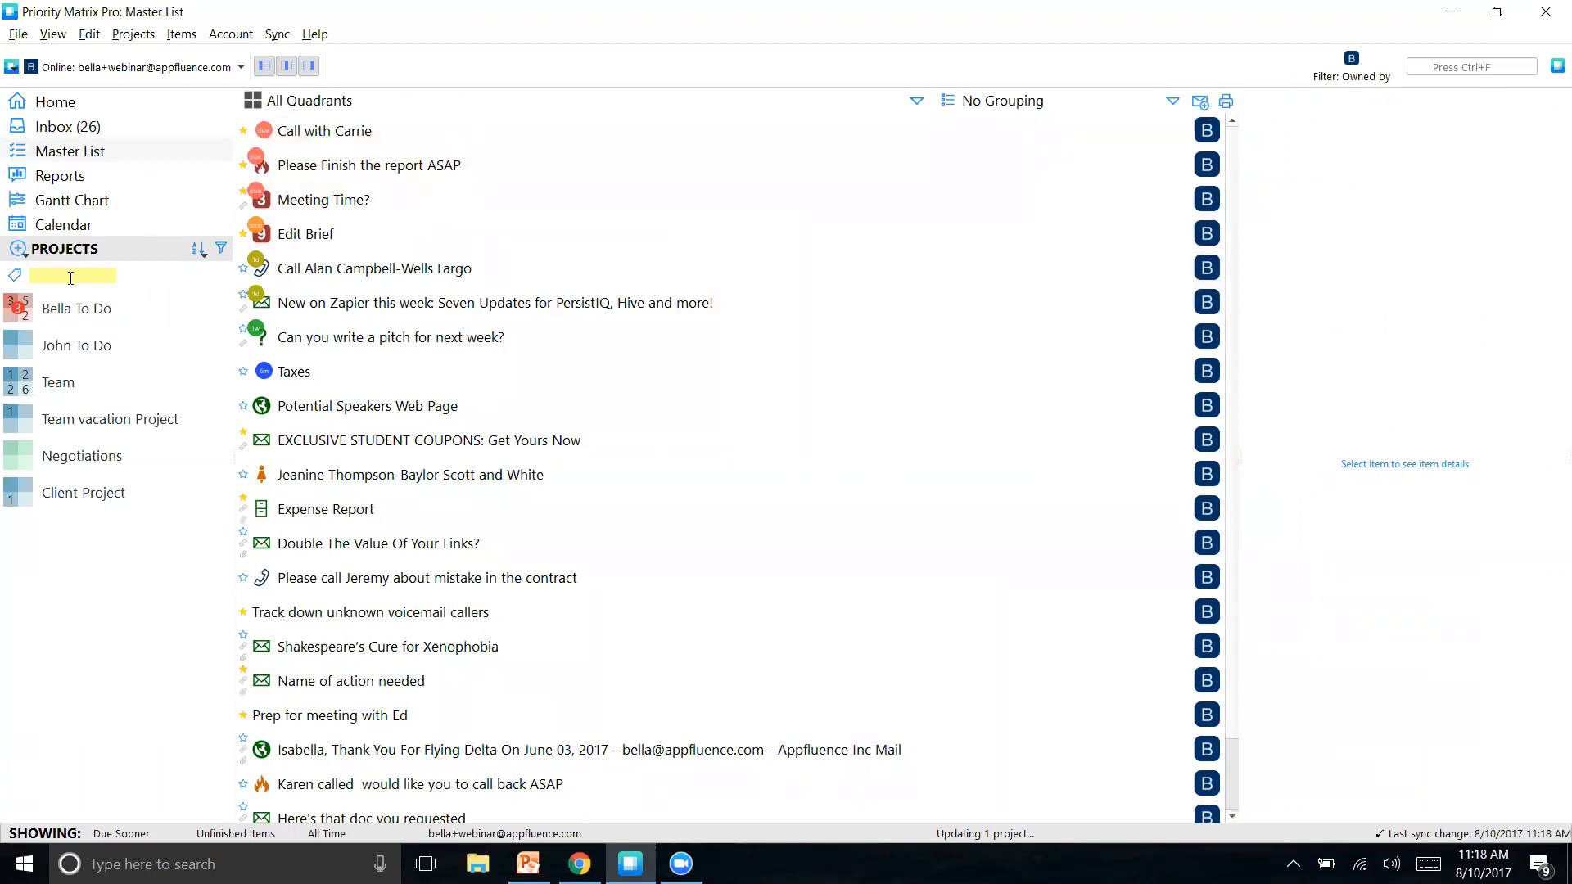
{"action": "type", "text": "number"}
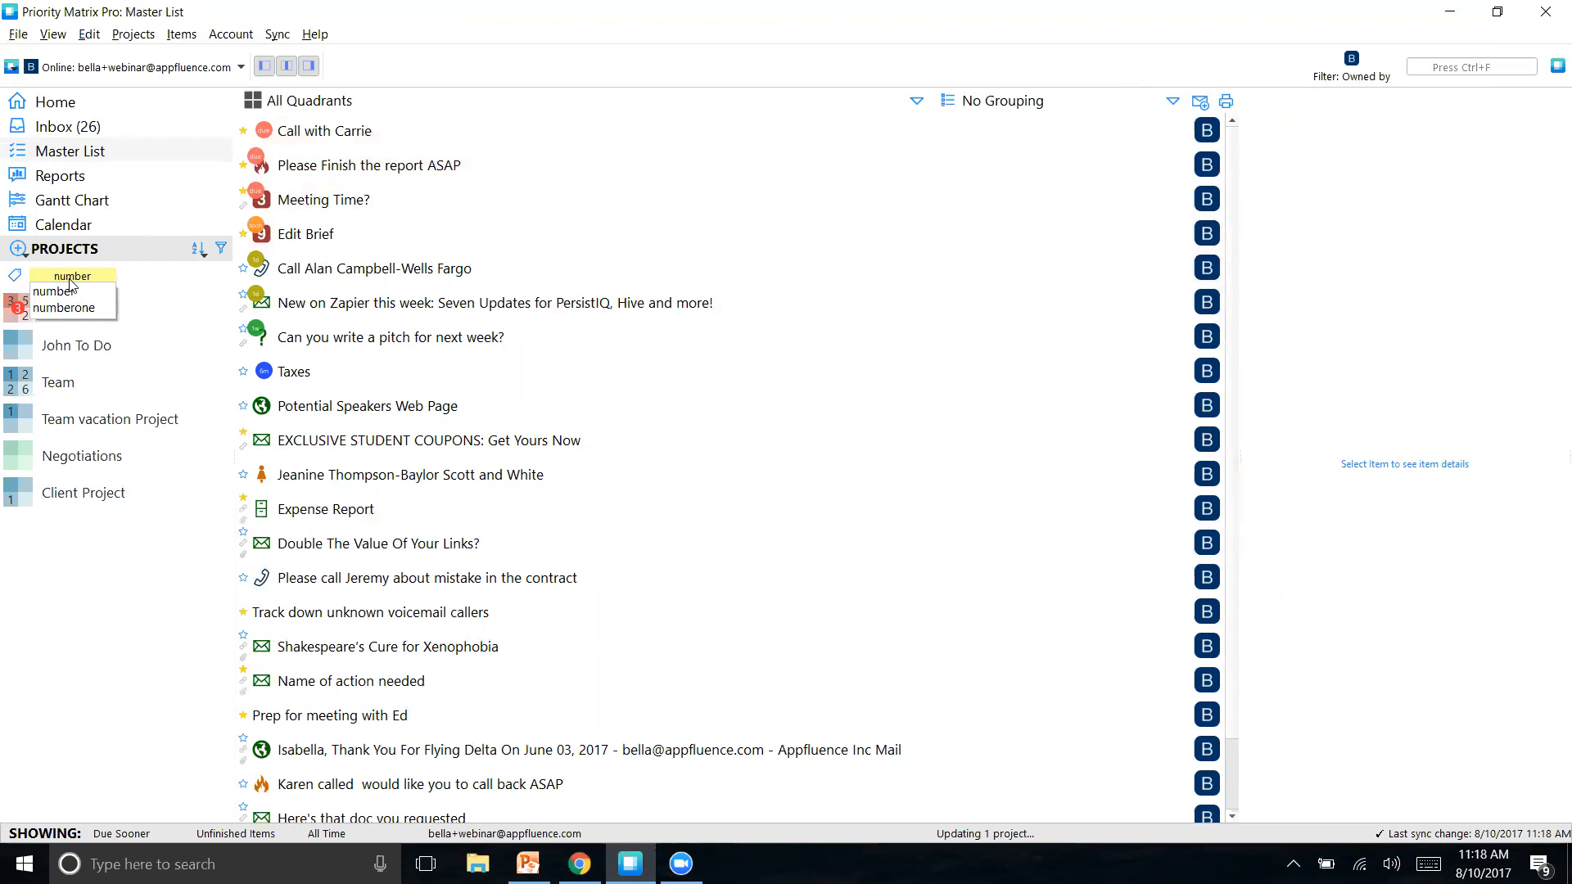
{"action": "key", "text": "Down"}
{"action": "key", "text": "Down"}
{"action": "key", "text": "Return"}
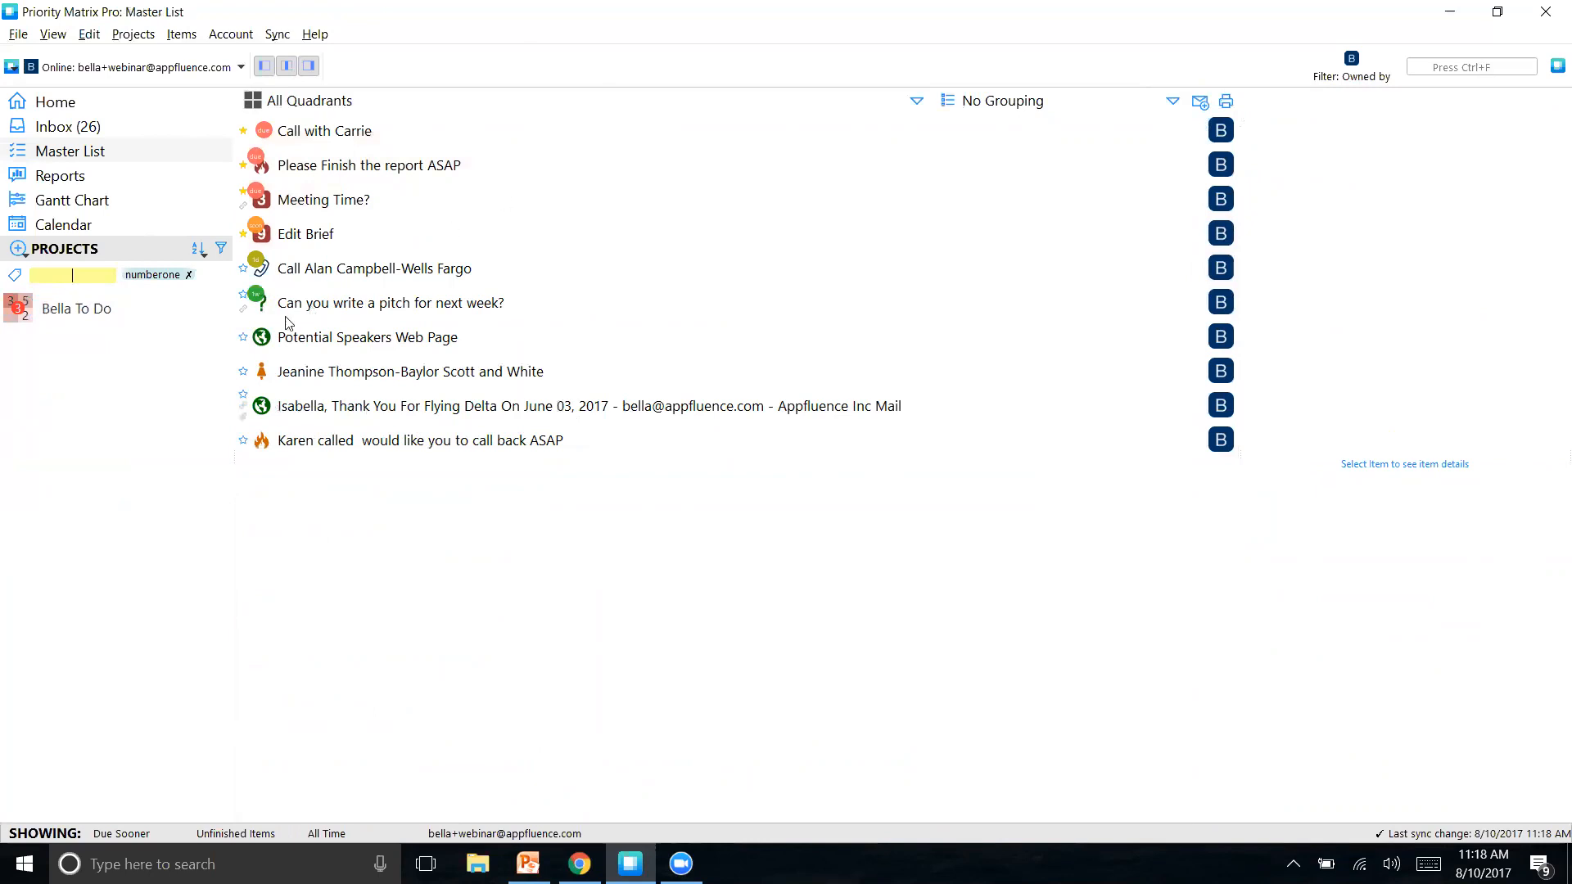
{"action": "left_click", "coordinate": [189, 275]}
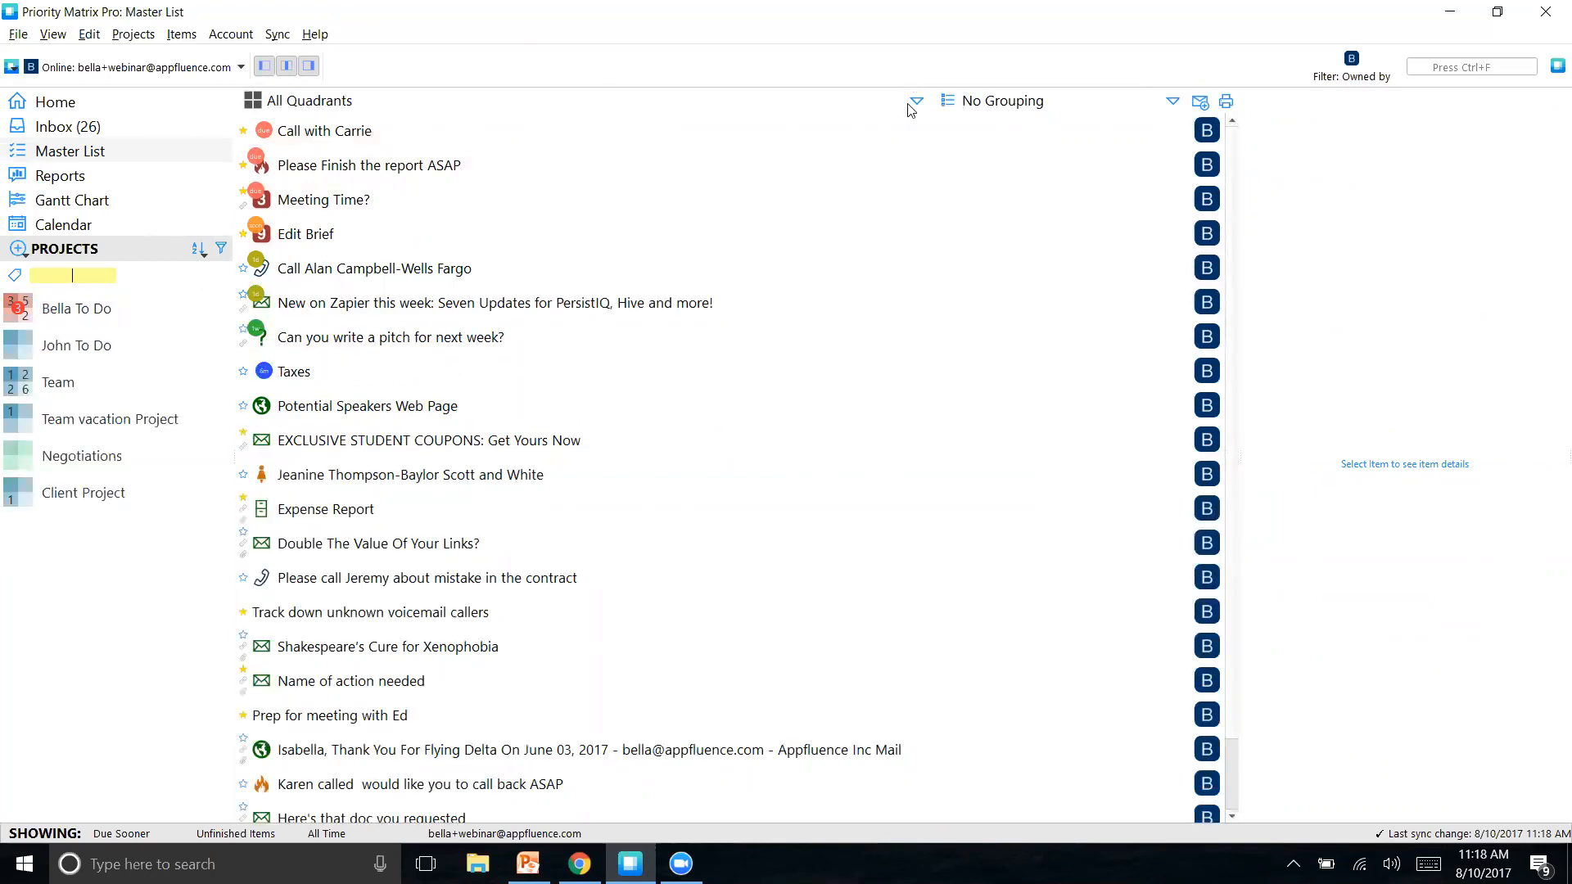
Step: Review the Master List items grouped by project and return the list to No Grouping
{"action": "left_click", "coordinate": [1001, 110]}
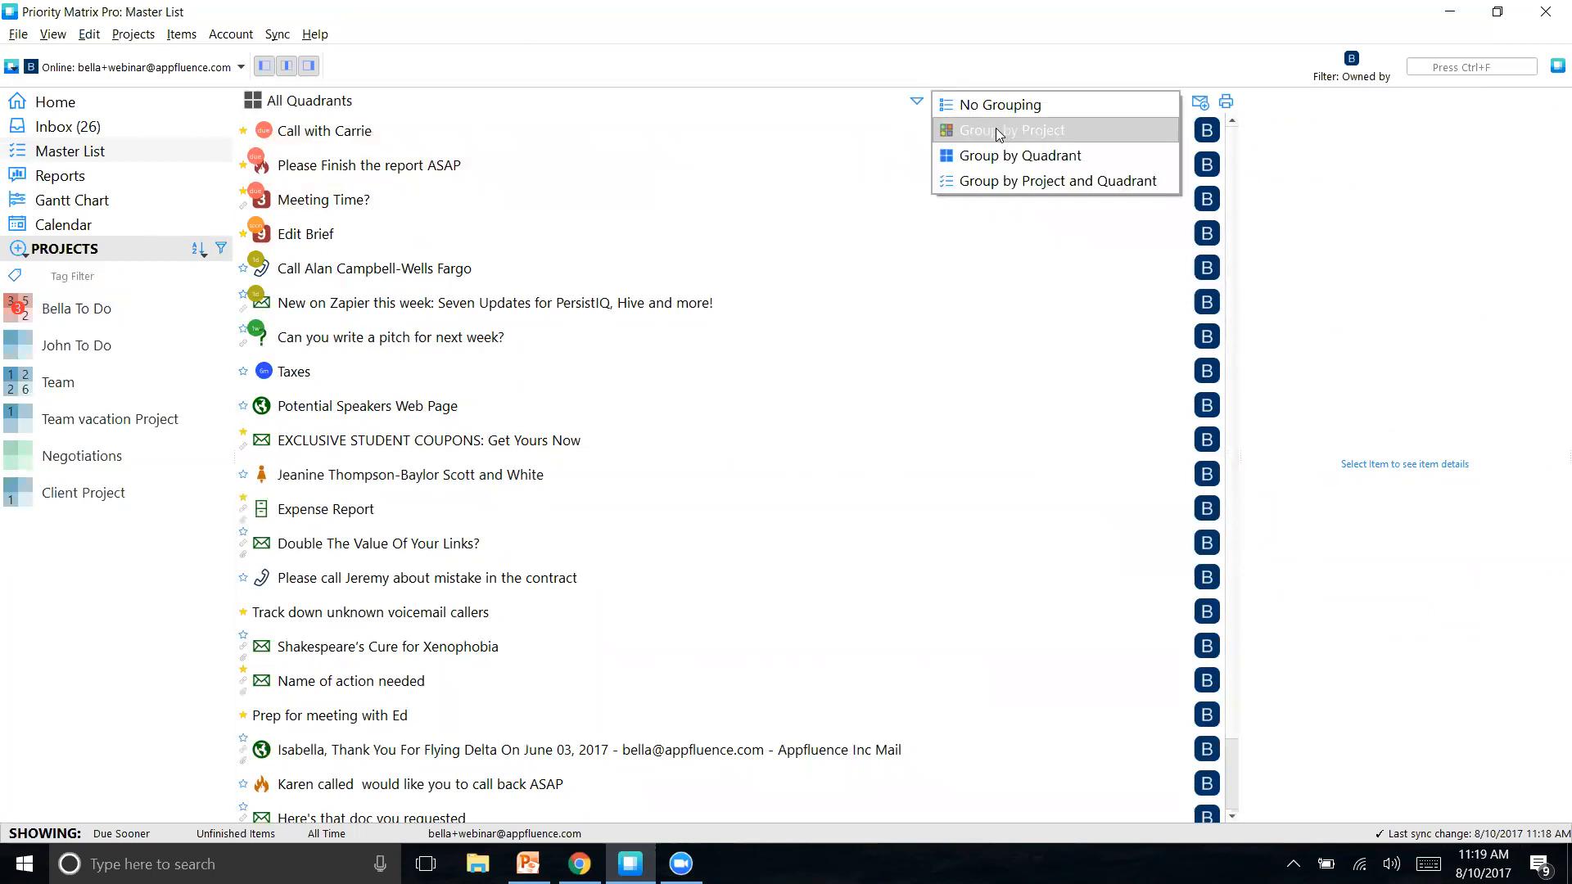
{"action": "left_click", "coordinate": [996, 128]}
{"action": "scroll", "coordinate": [541, 598], "scroll_direction": "down", "scroll_amount": 2}
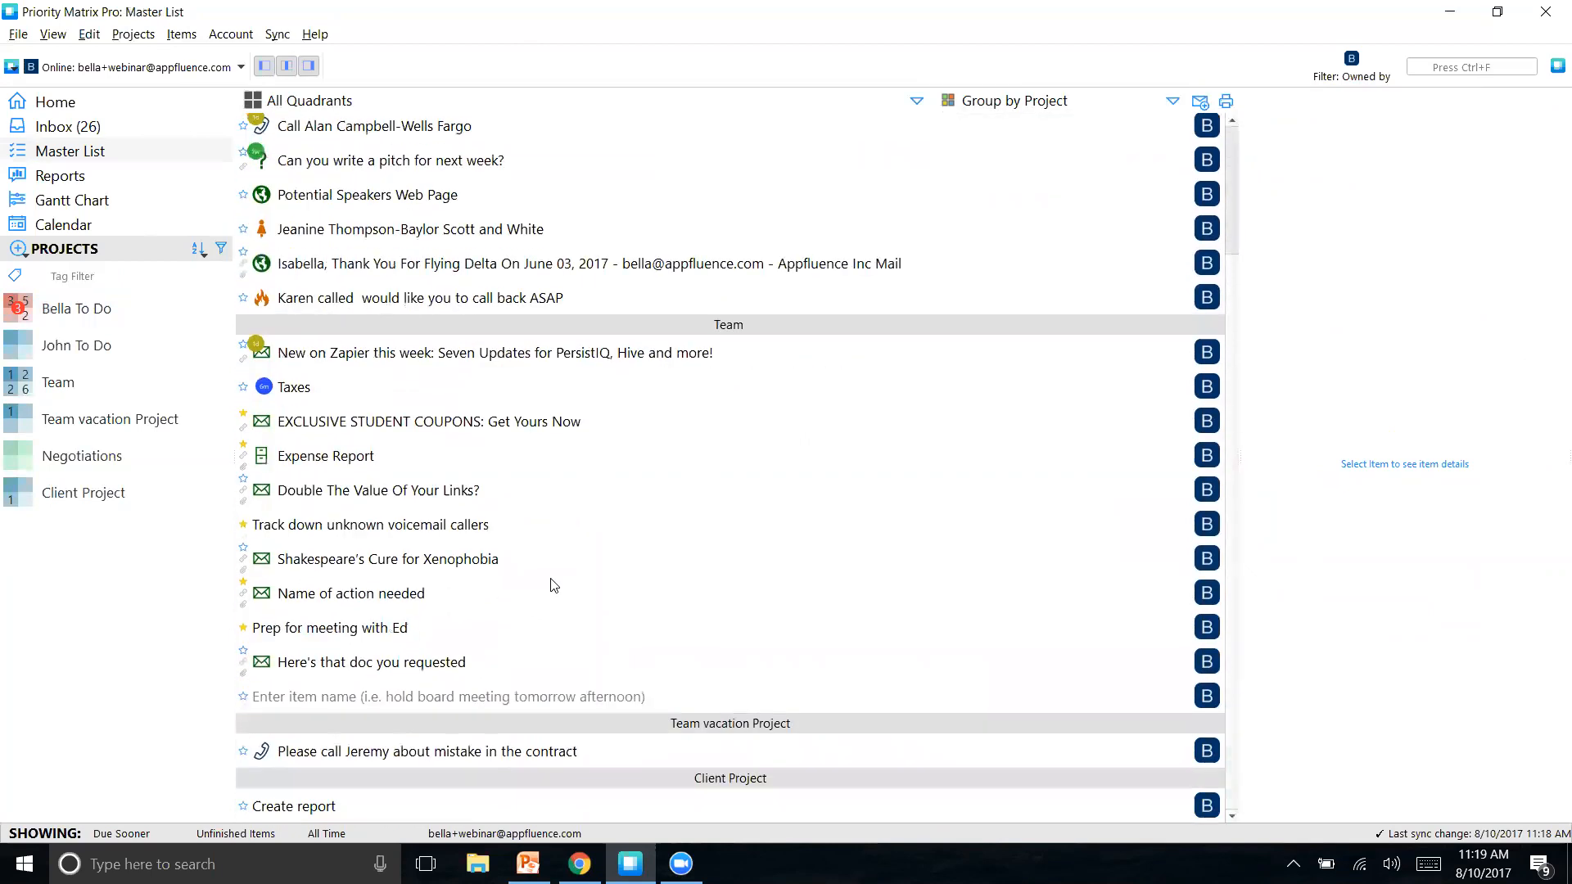
{"action": "scroll", "coordinate": [610, 549], "scroll_direction": "up", "scroll_amount": 2}
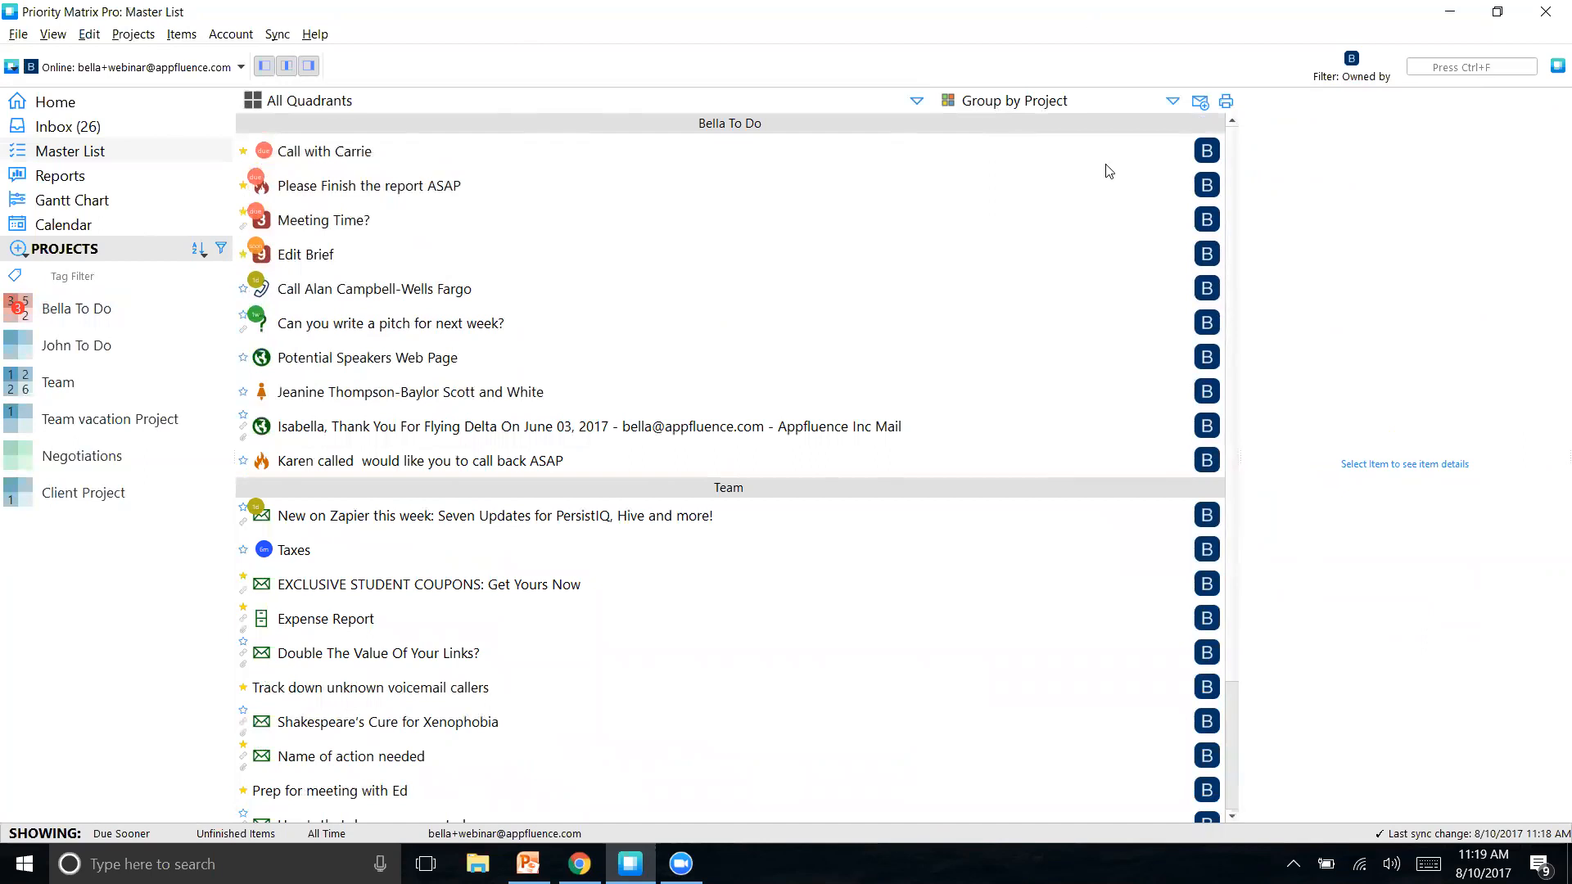
{"action": "left_click", "coordinate": [1081, 102]}
{"action": "left_click", "coordinate": [989, 79]}
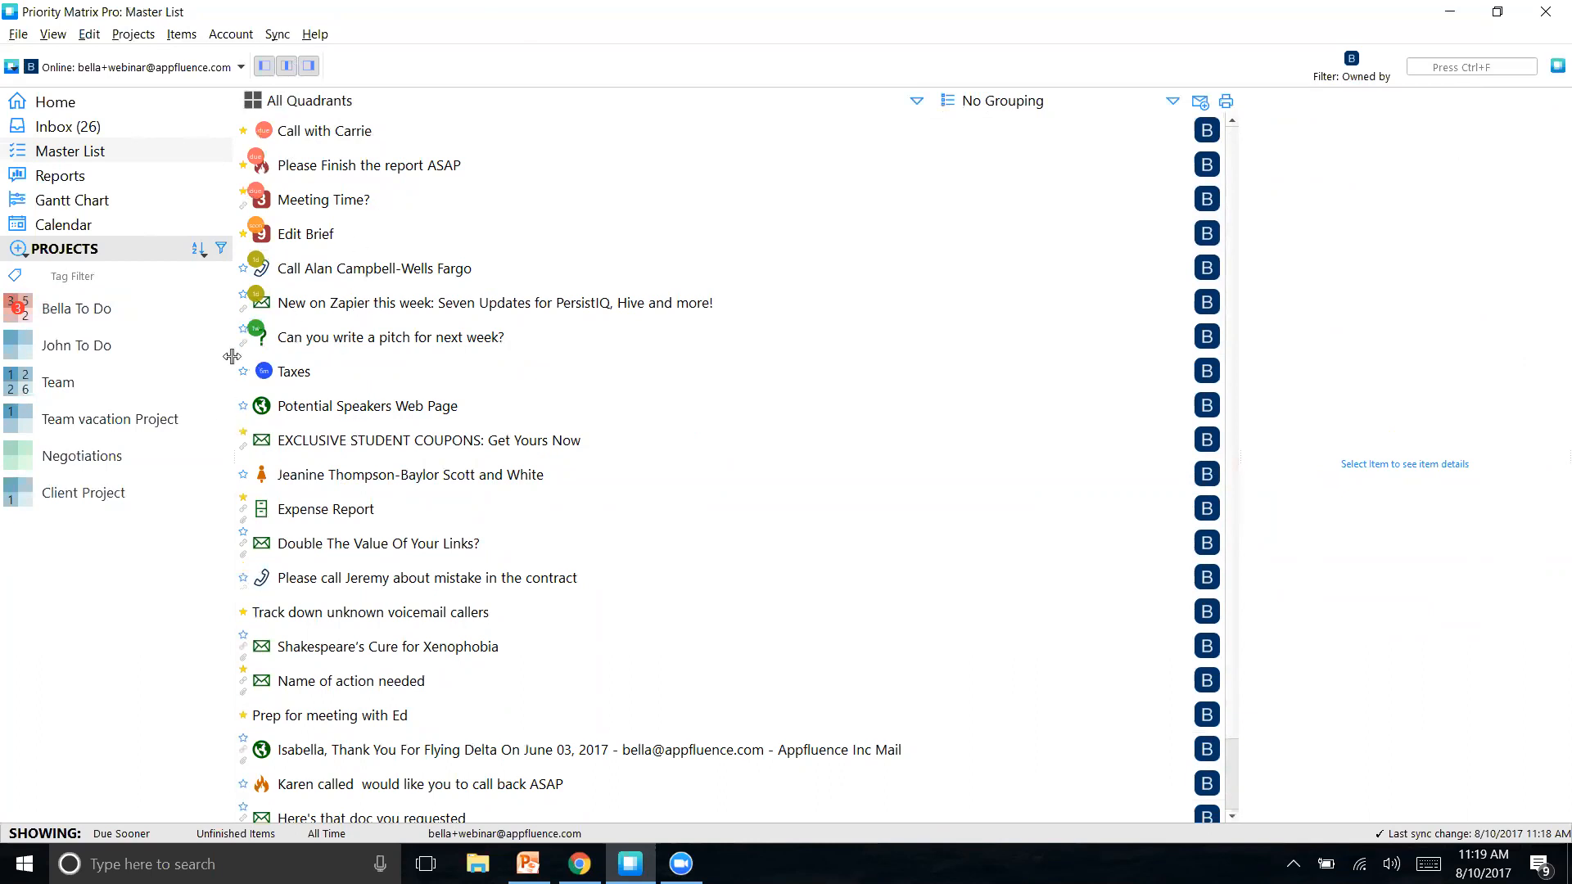
Step: Star the item about the mistake in the contract and the one asking for a call back ASAP
{"action": "left_click", "coordinate": [250, 582]}
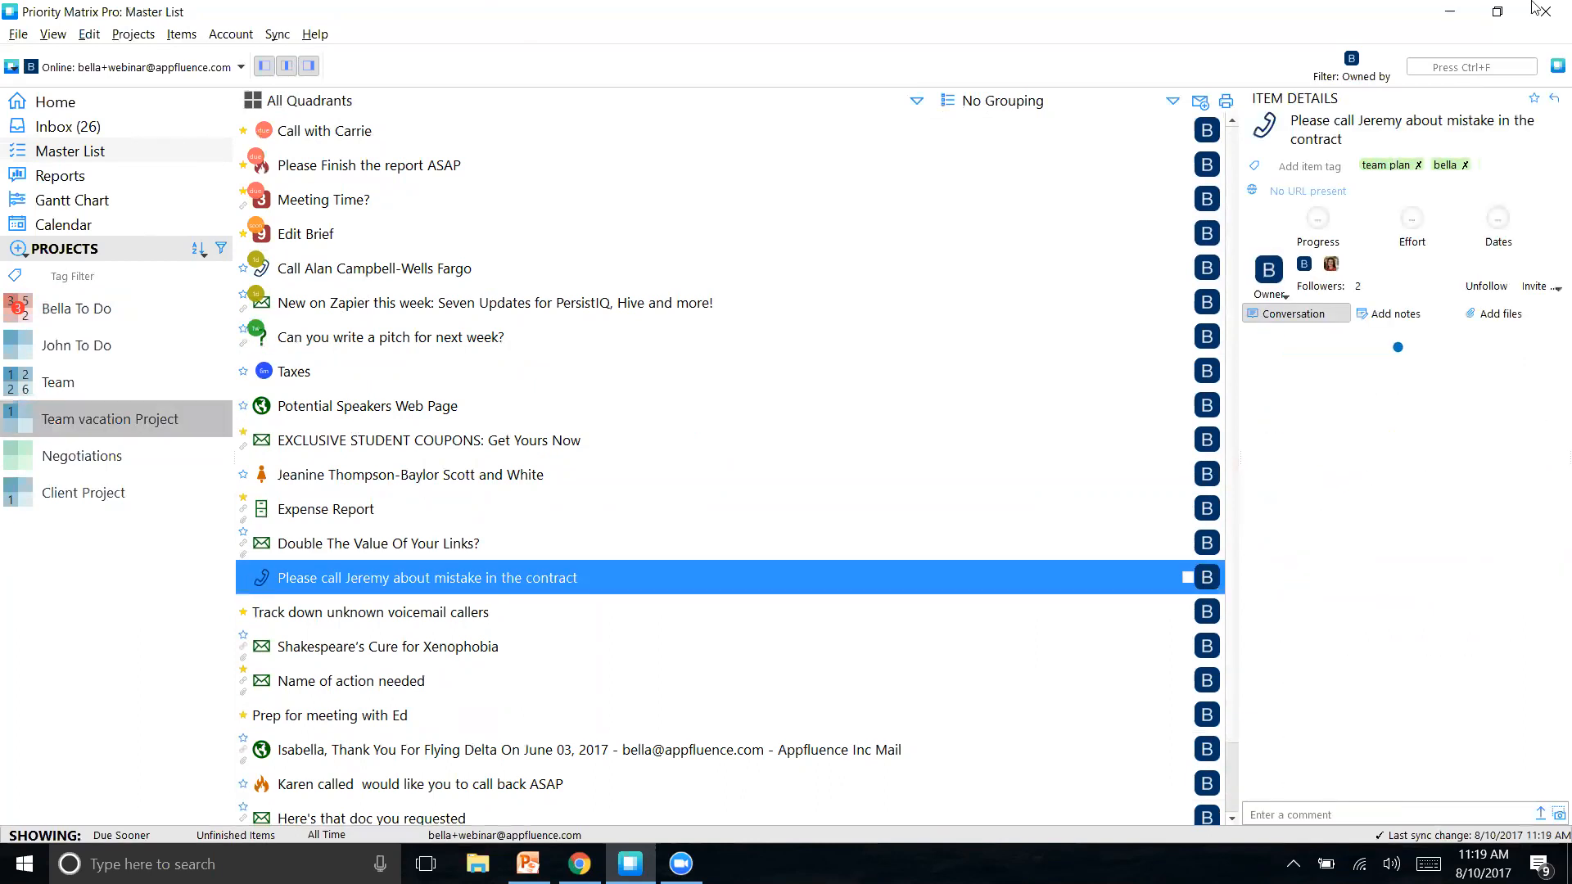
{"action": "left_click", "coordinate": [1534, 98]}
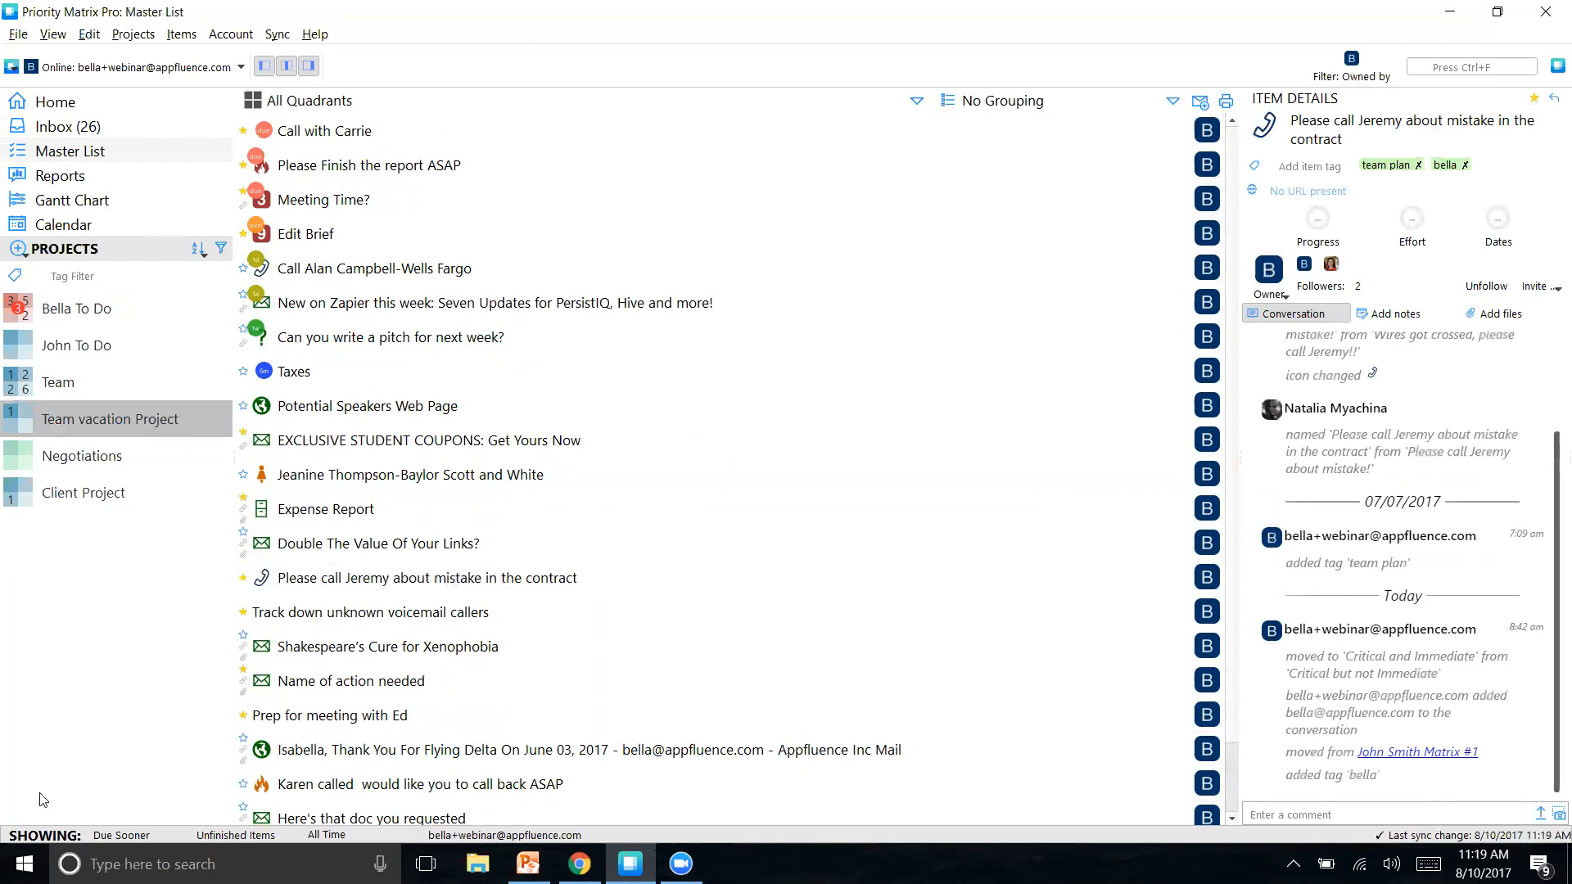
{"action": "scroll", "coordinate": [347, 687], "scroll_direction": "down", "scroll_amount": 1}
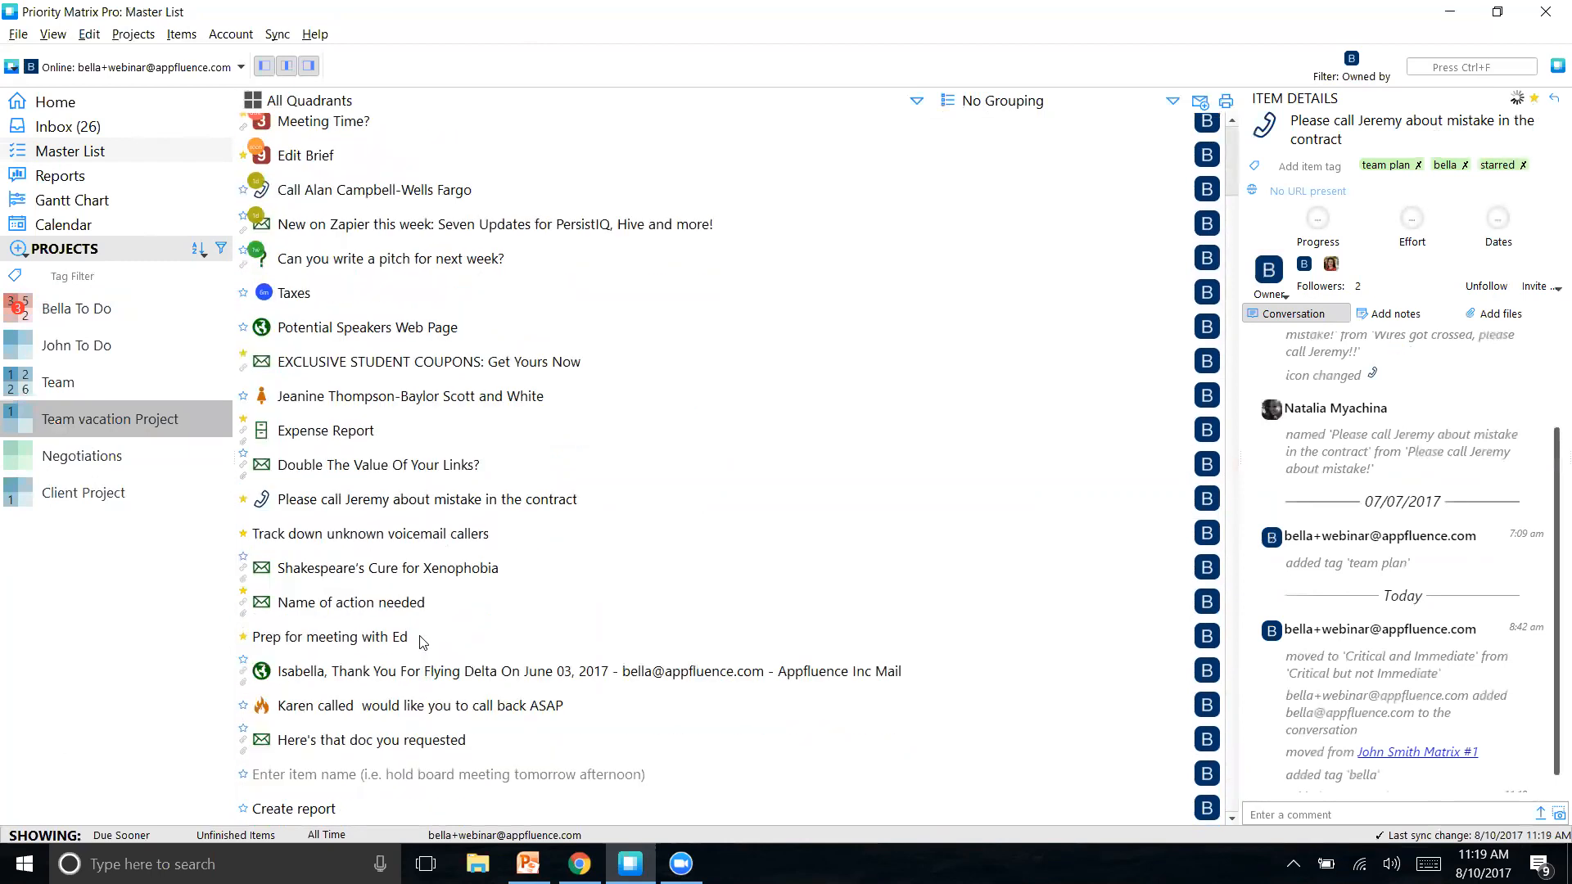
{"action": "left_click", "coordinate": [310, 710]}
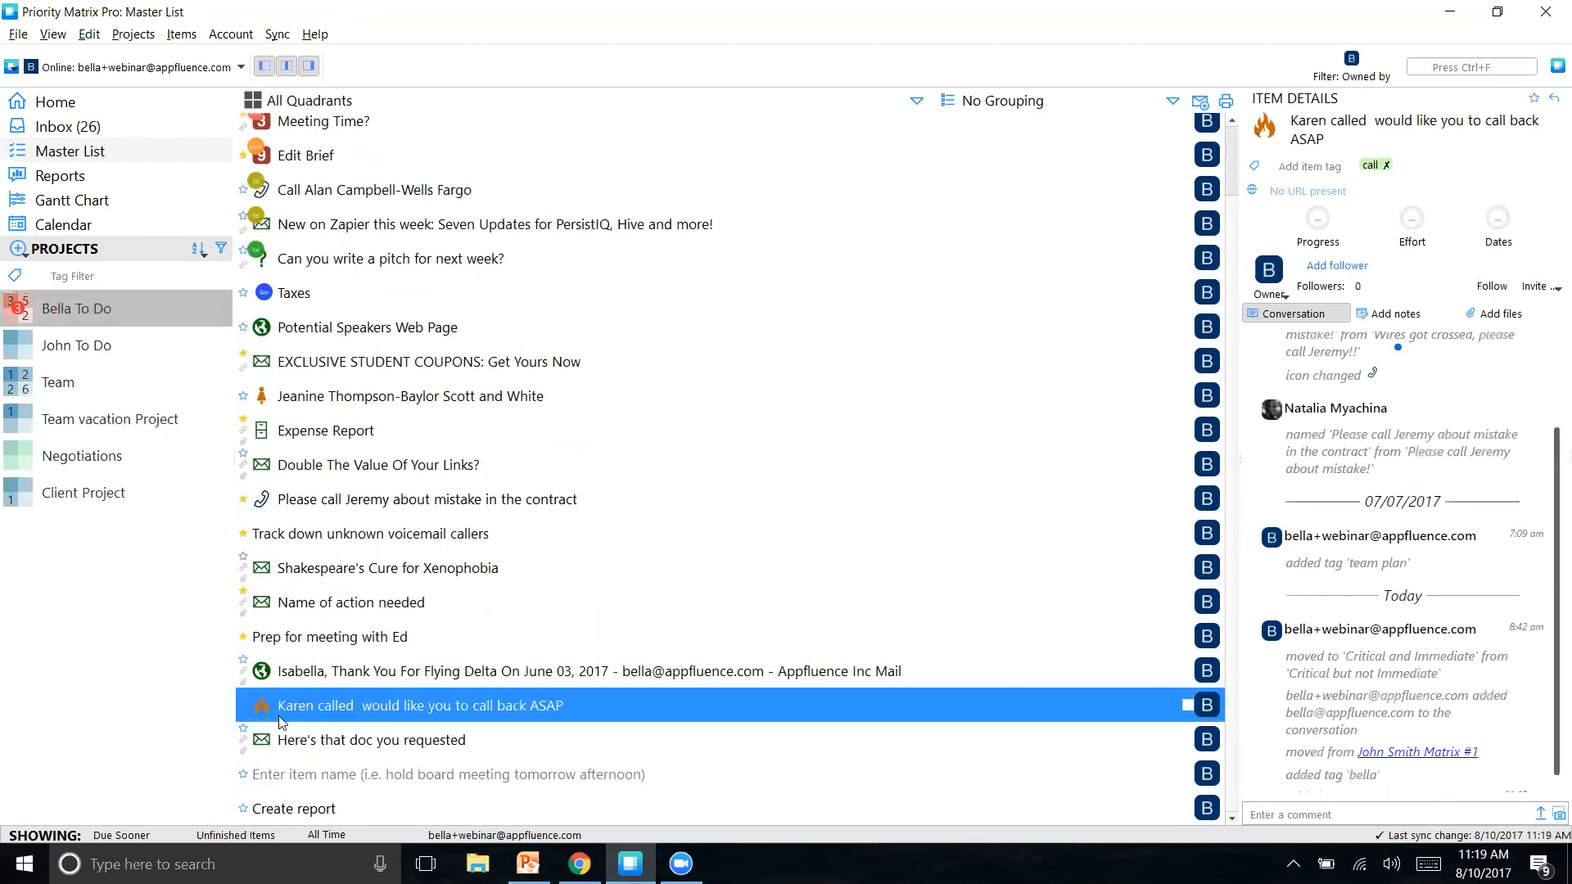
{"action": "left_click", "coordinate": [1533, 99]}
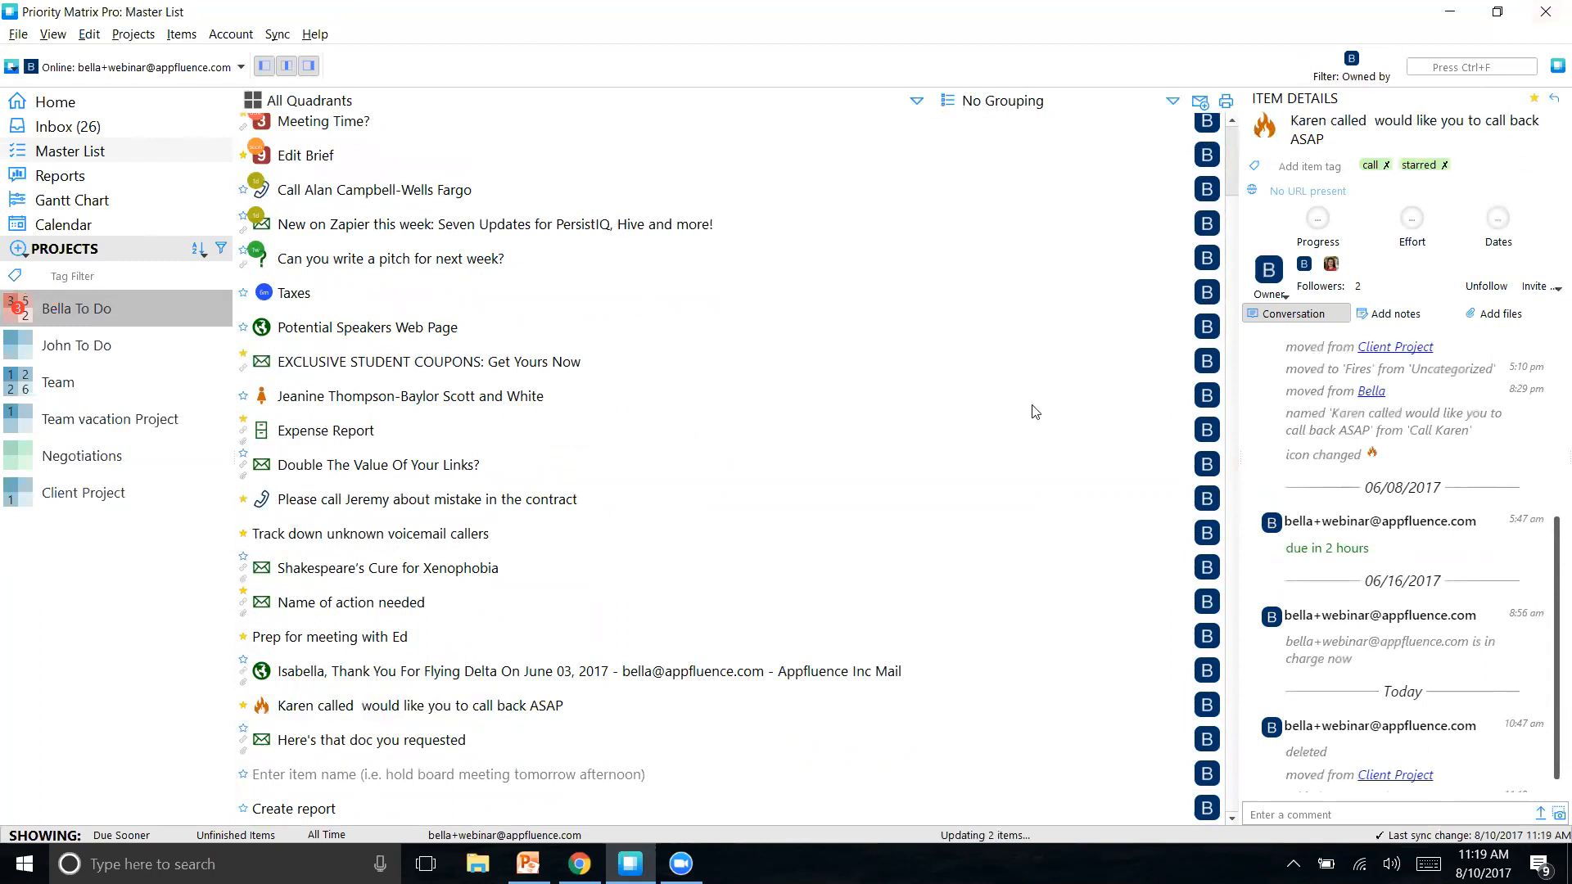
Step: Filter the Master List by the item tag "starred" and select "Please Finish the report ASAP"
{"action": "left_click", "coordinate": [1466, 69]}
{"action": "left_click", "coordinate": [1358, 66]}
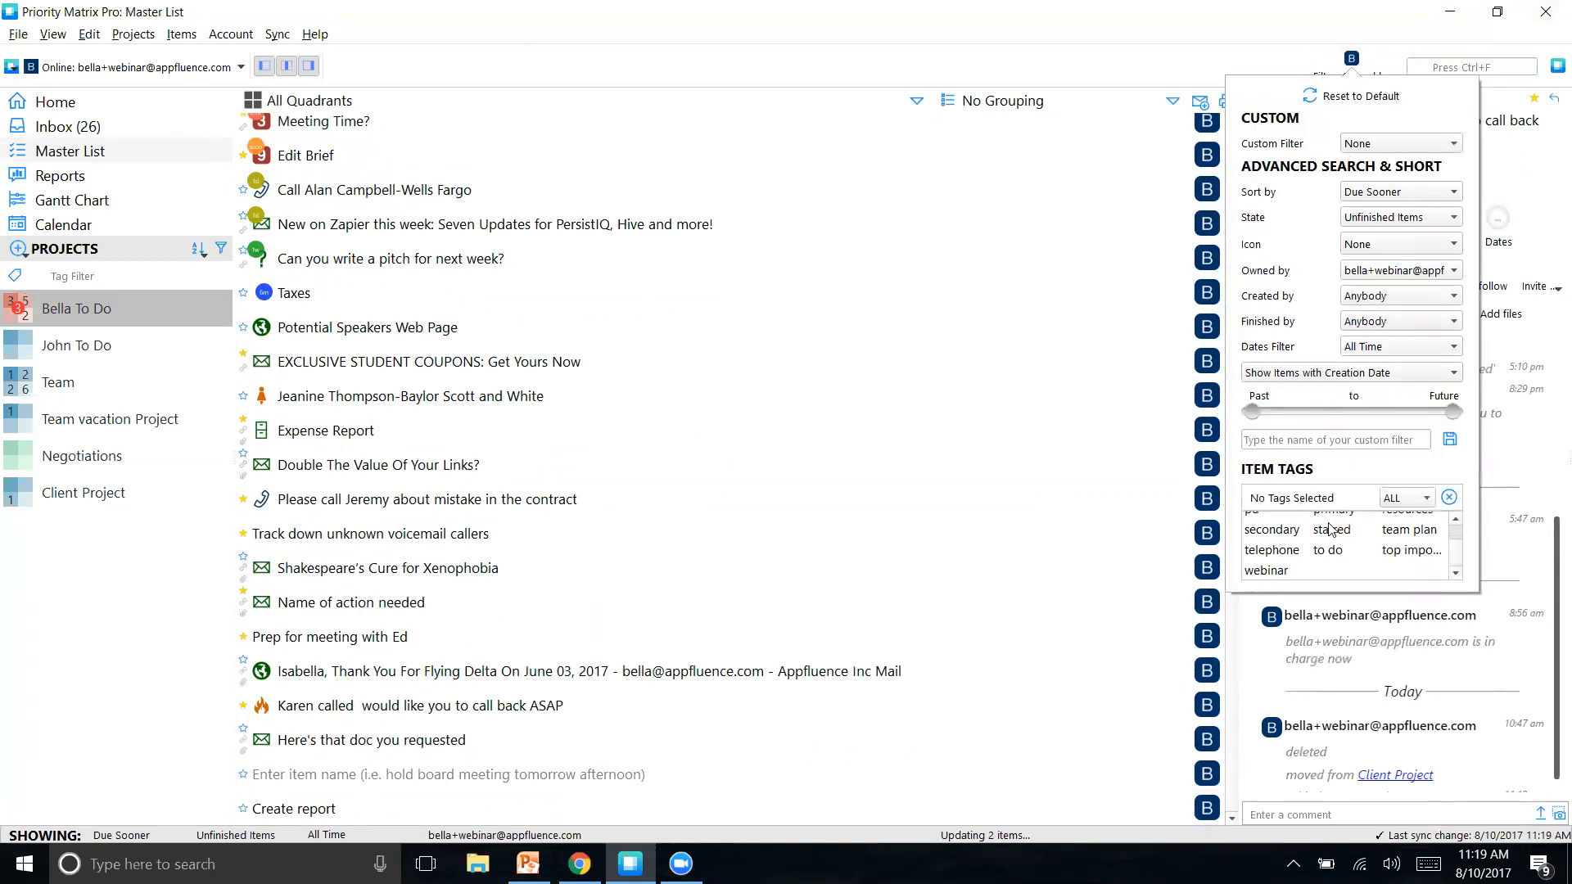
{"action": "left_click", "coordinate": [1331, 530]}
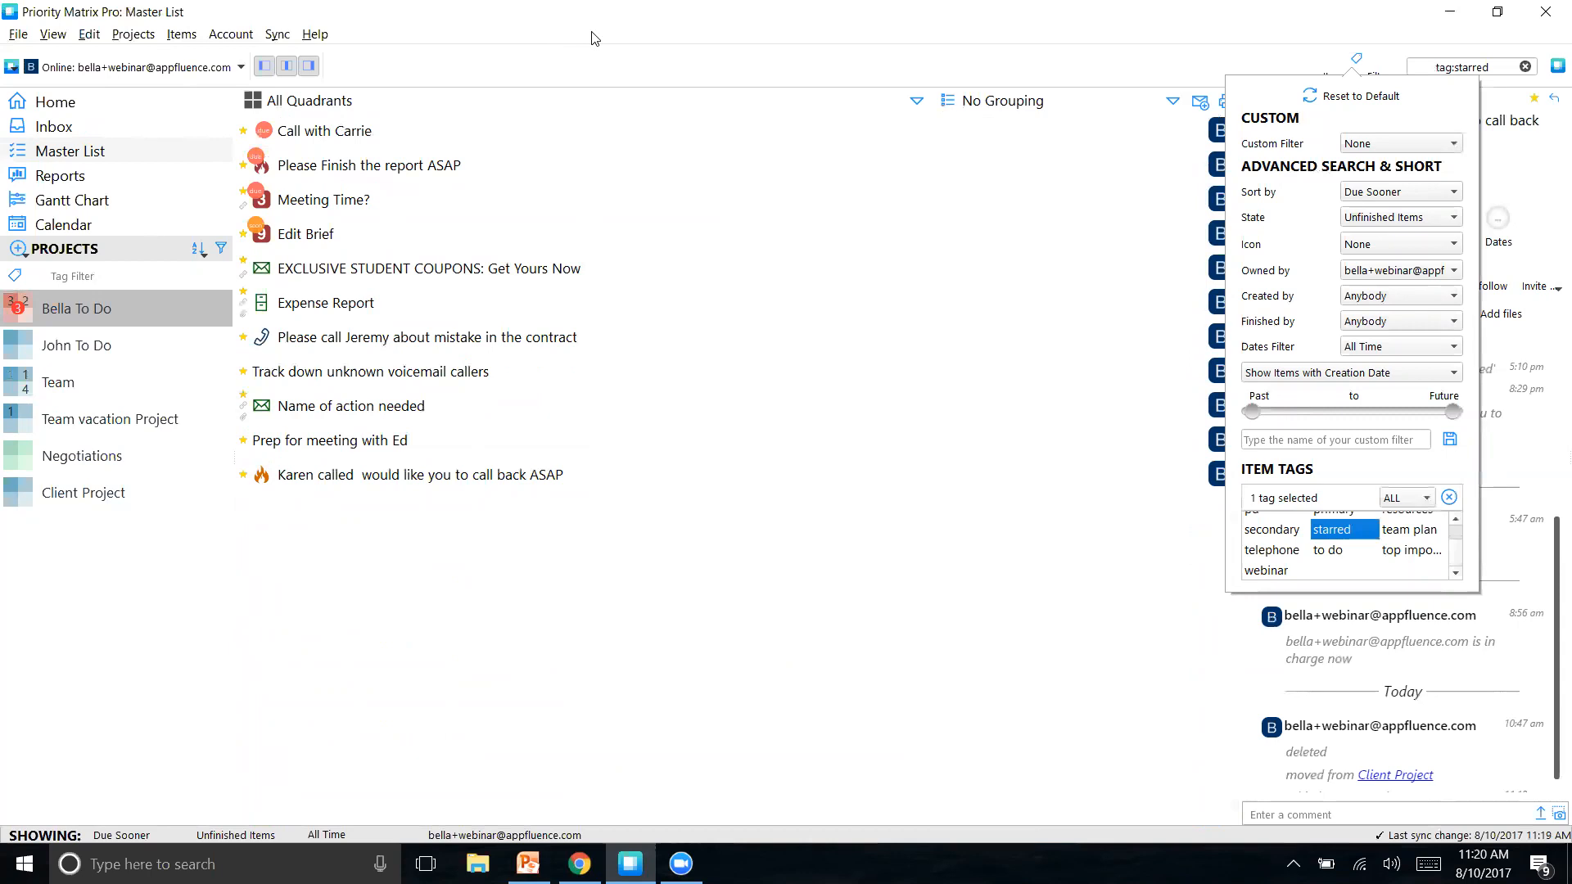
{"action": "left_click", "coordinate": [704, 166]}
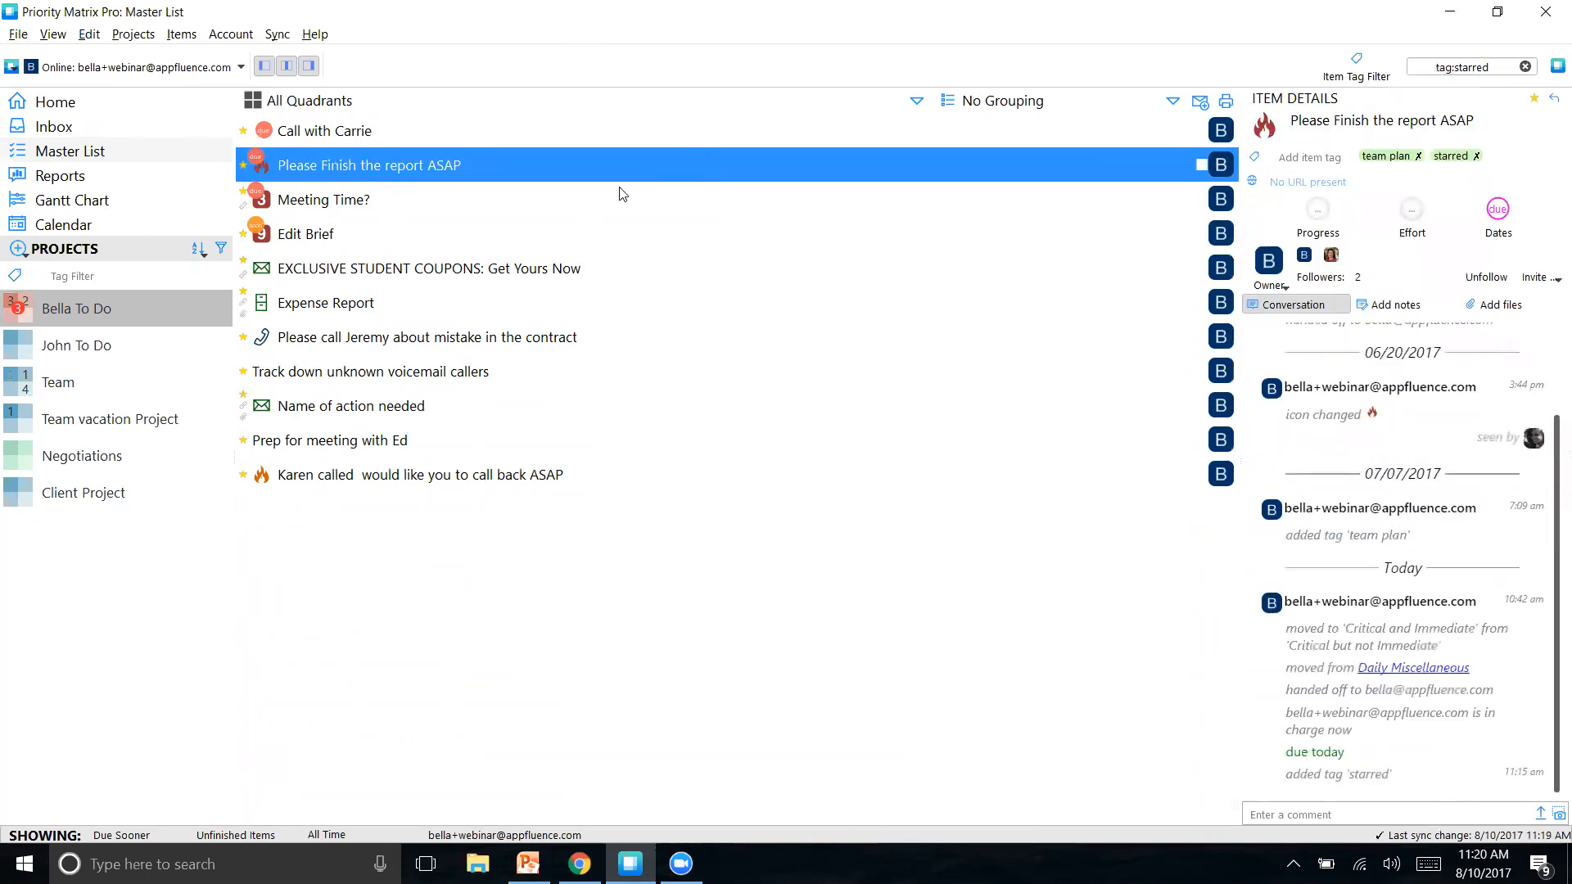
Step: Show the feed for all projects, widen it and read through the recent activity
{"action": "left_click", "coordinate": [309, 66]}
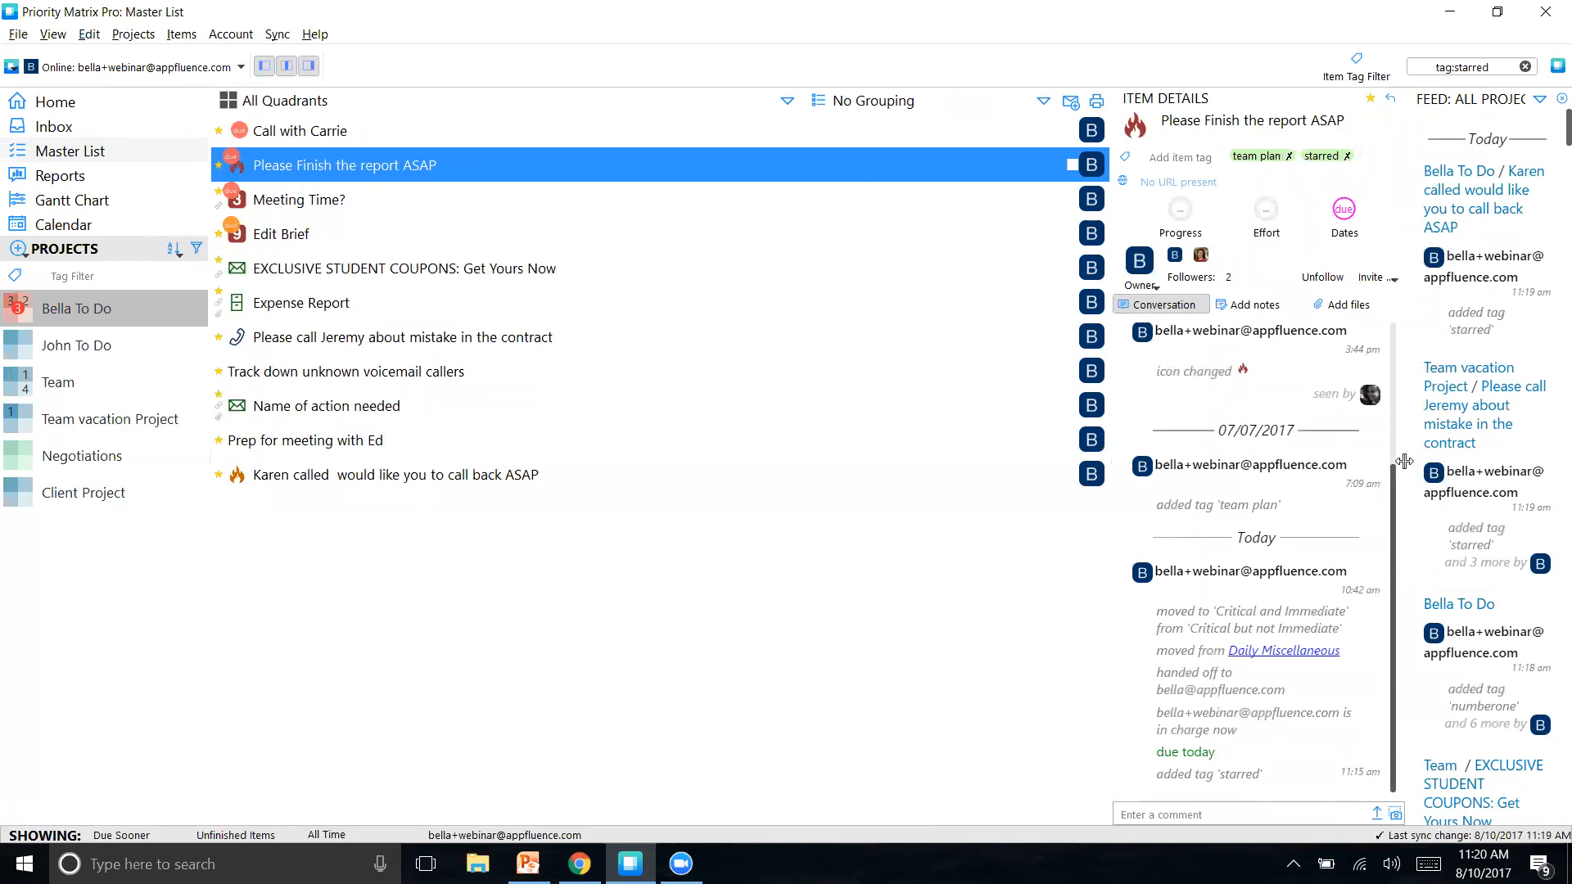
{"action": "left_click_drag", "start_coordinate": [1393, 466], "coordinate": [1237, 490]}
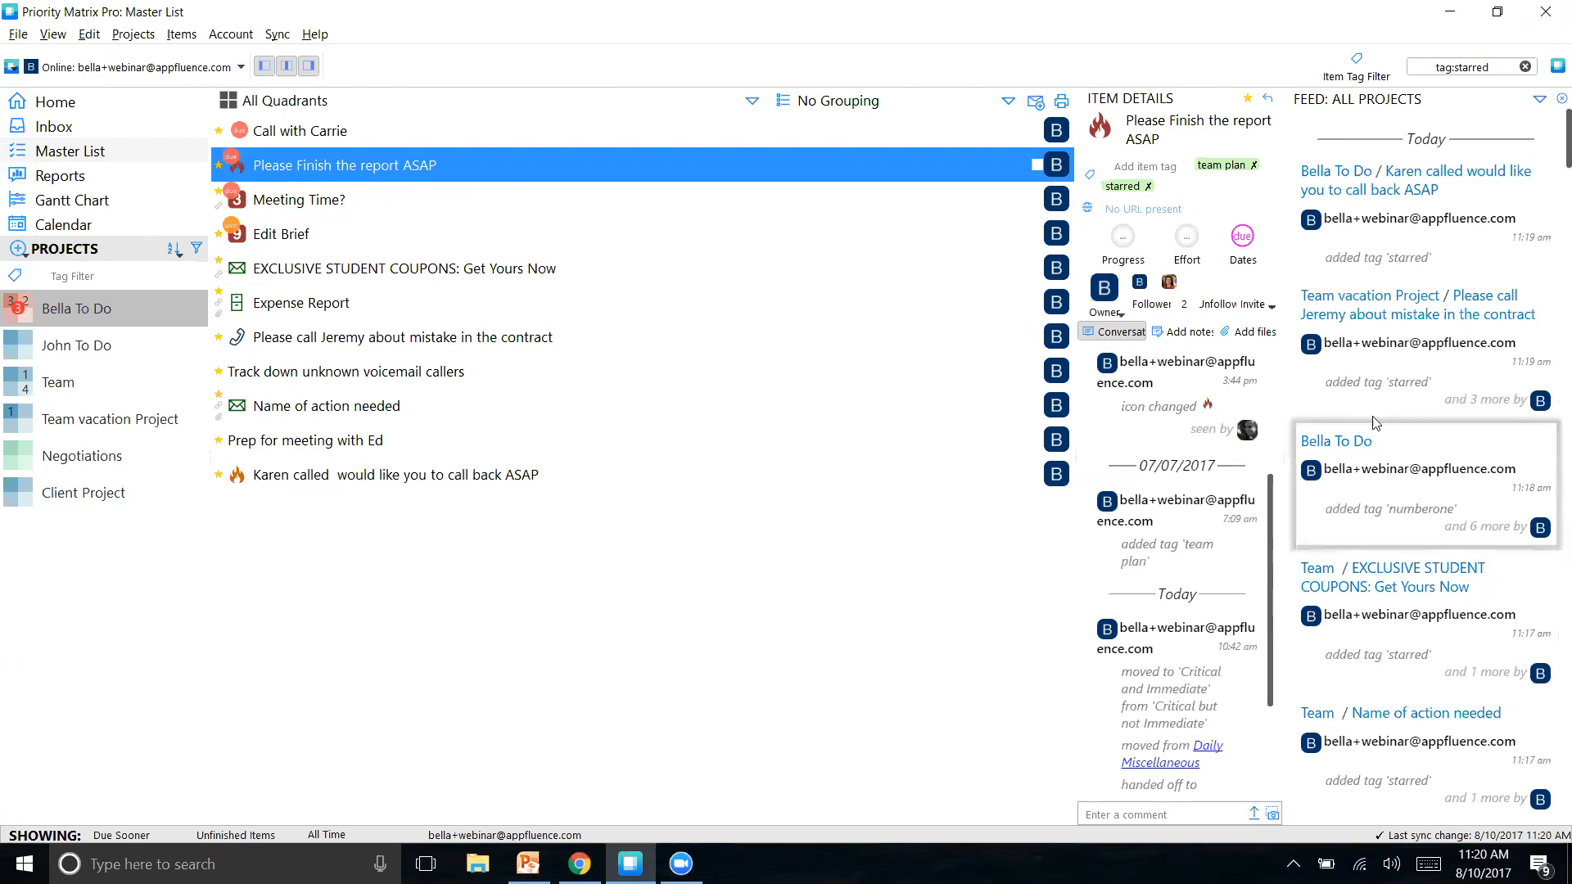
{"action": "scroll", "coordinate": [1337, 298], "scroll_direction": "down", "scroll_amount": 4}
{"action": "scroll", "coordinate": [1338, 298], "scroll_direction": "down", "scroll_amount": 8}
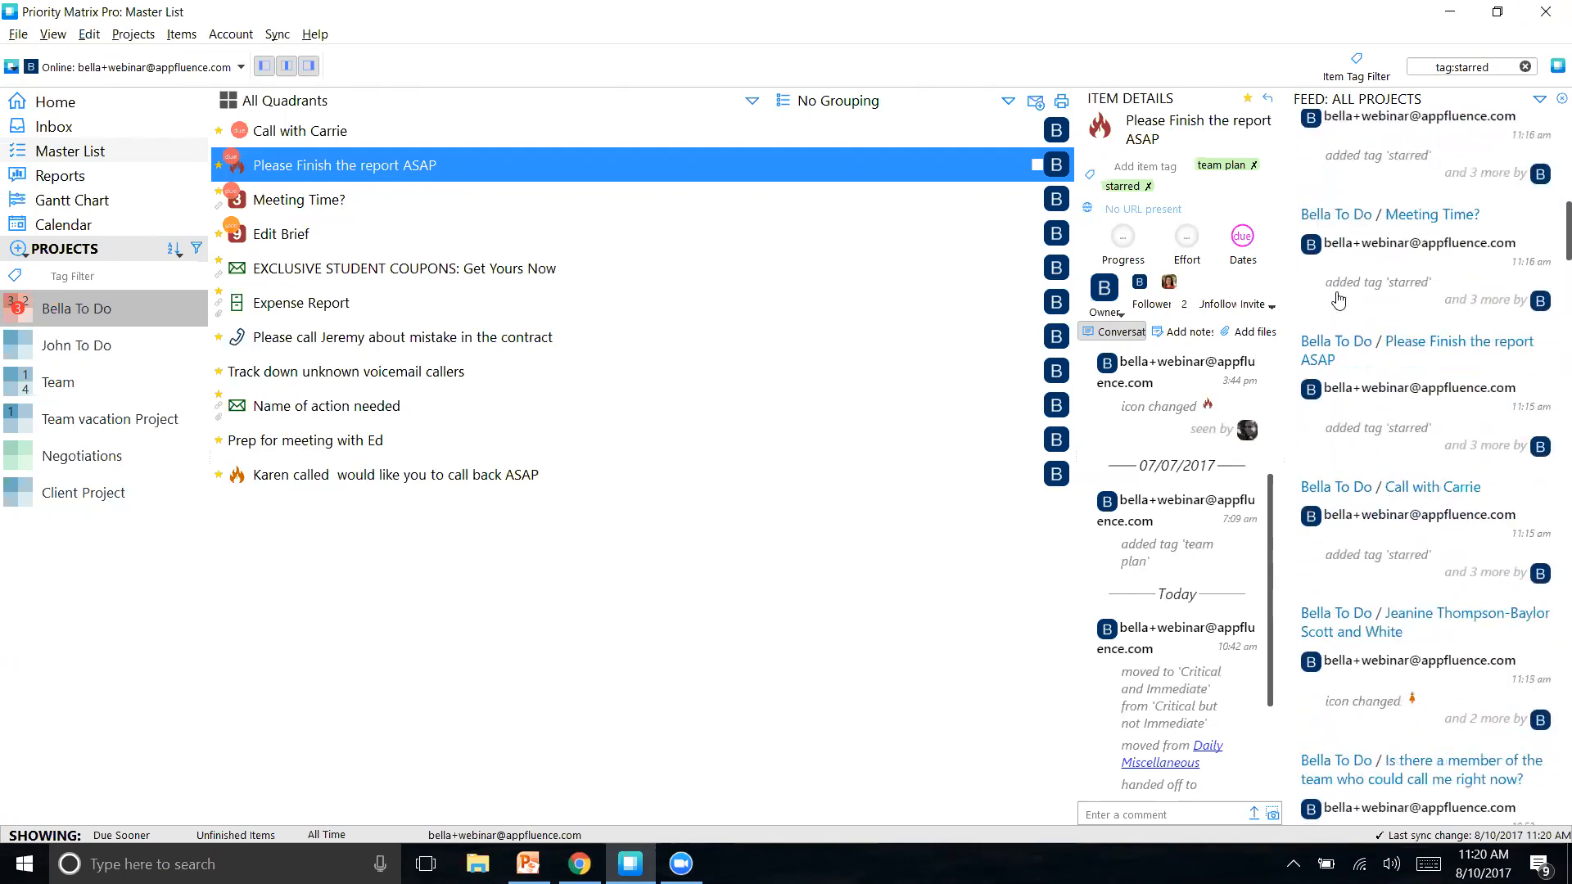
{"action": "scroll", "coordinate": [1337, 298], "scroll_direction": "up", "scroll_amount": 15}
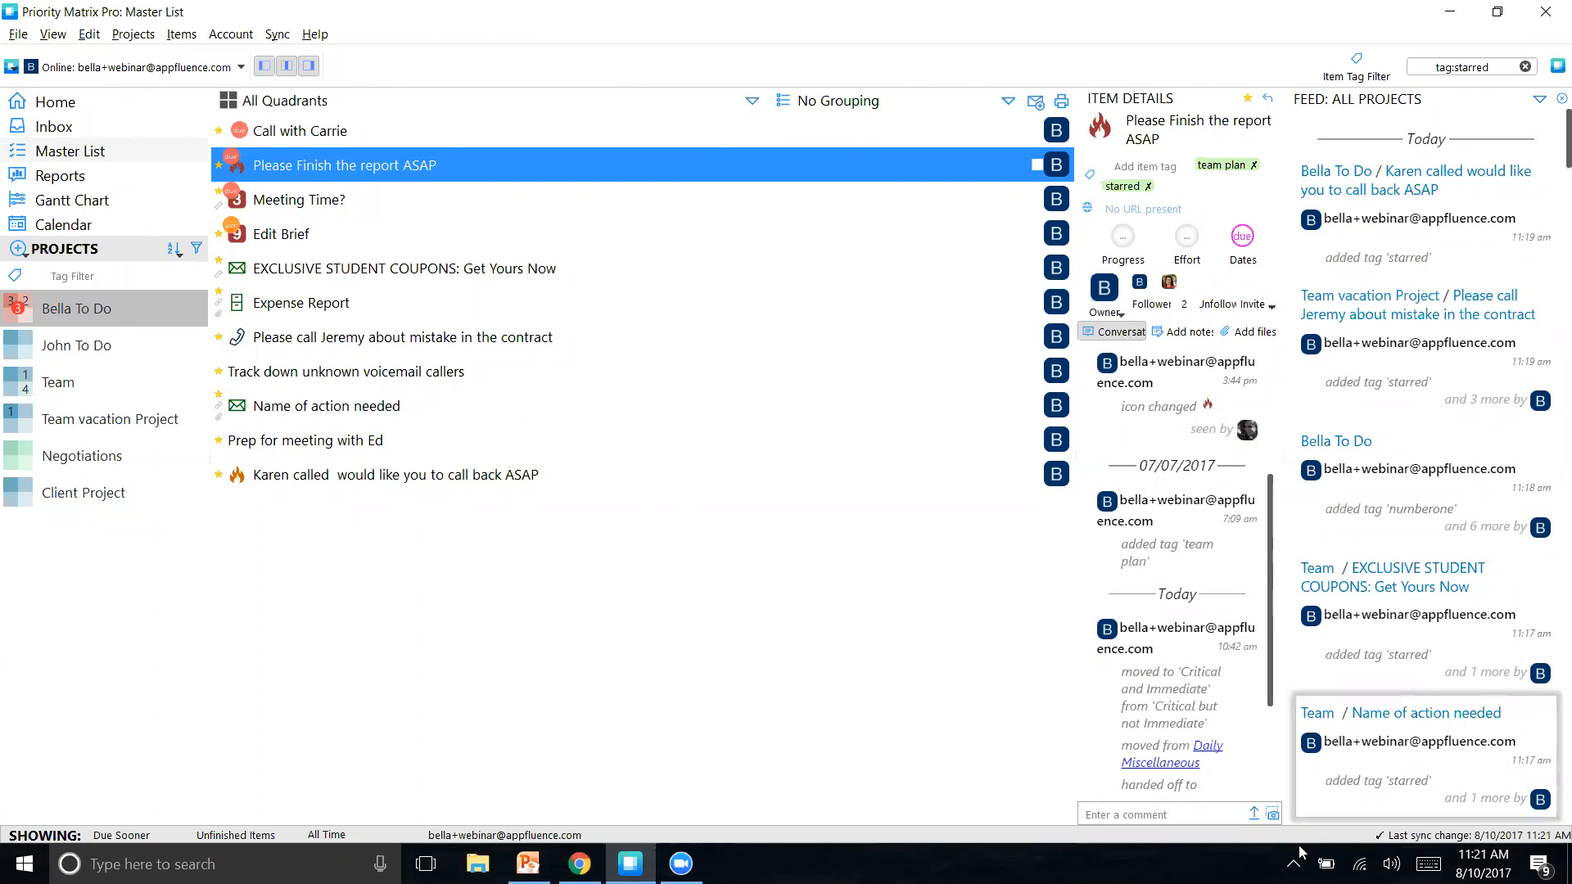
Step: Switch to PowerPoint and start the slide show from slide 5 about jumping back to the Master List
{"action": "left_click", "coordinate": [528, 864]}
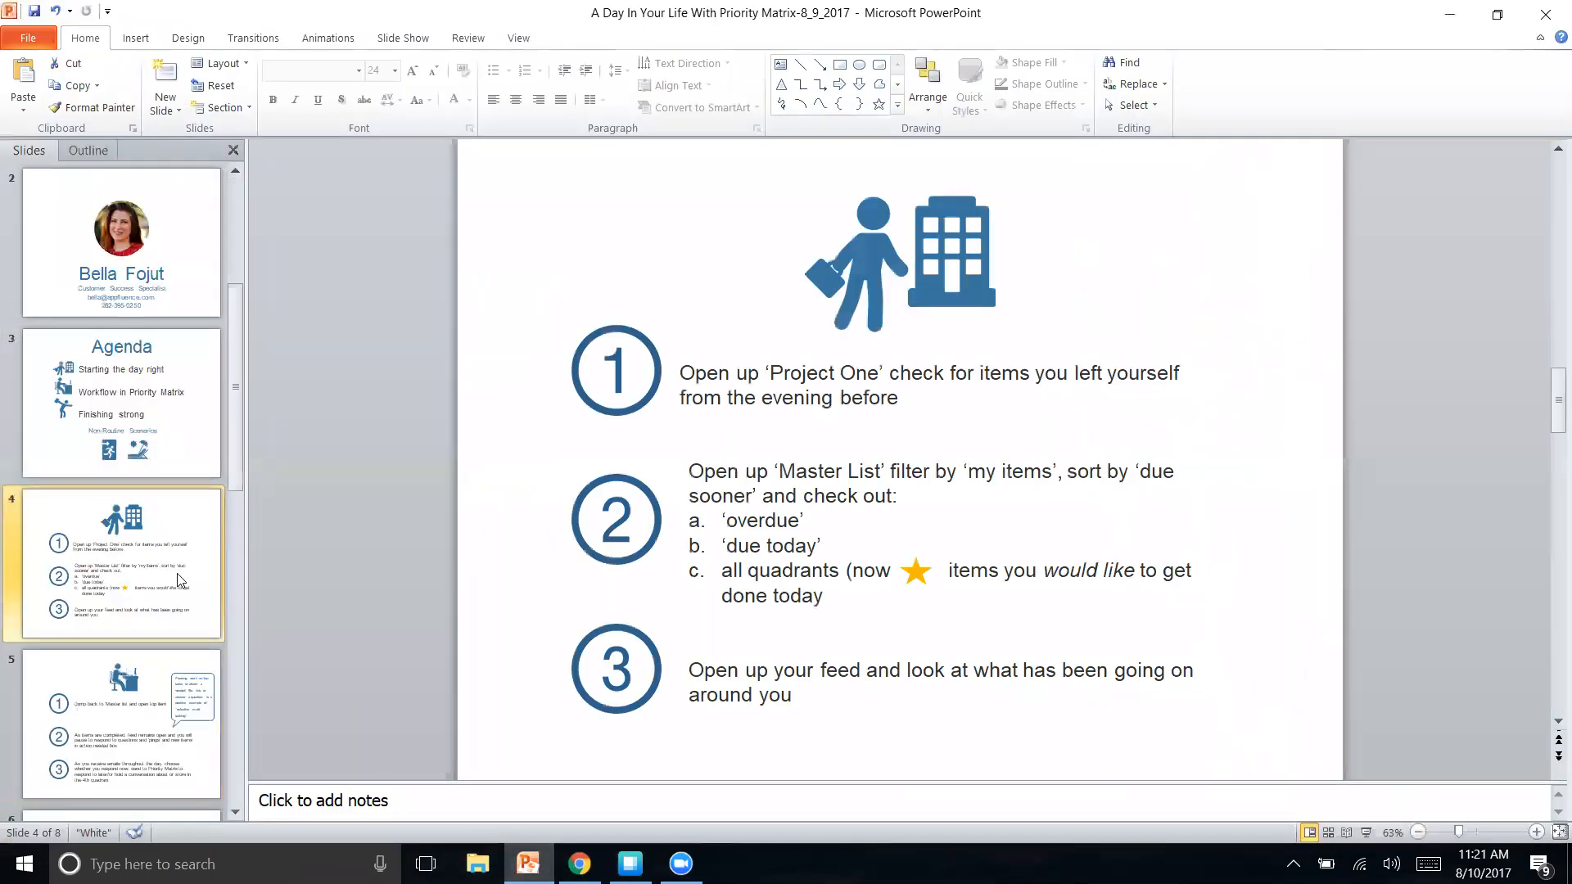
{"action": "left_click", "coordinate": [173, 704]}
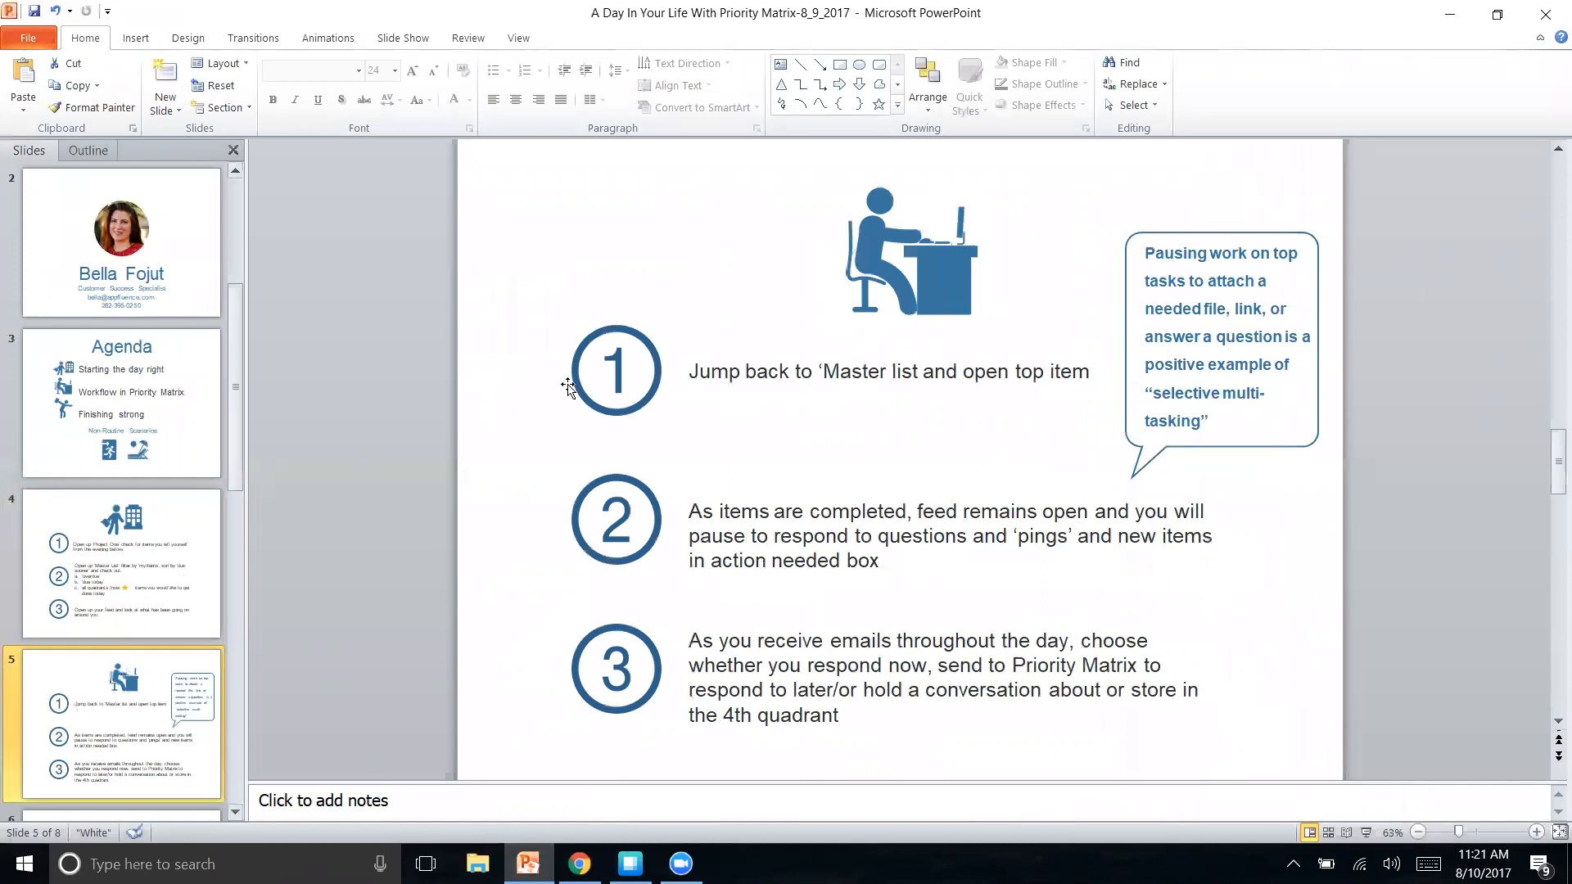
{"action": "left_click", "coordinate": [1367, 833]}
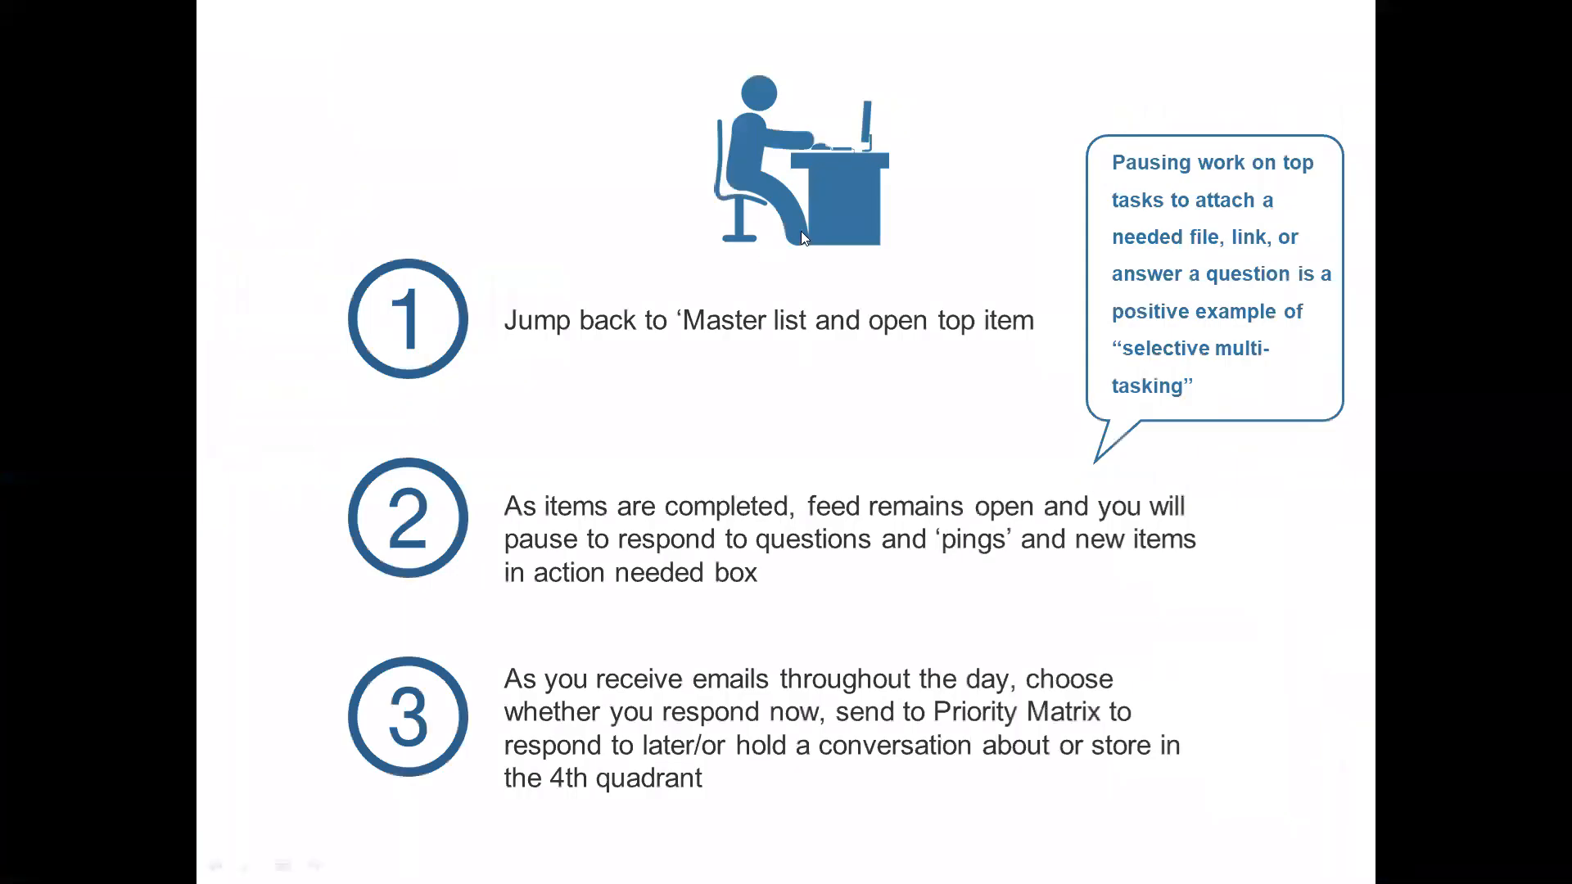
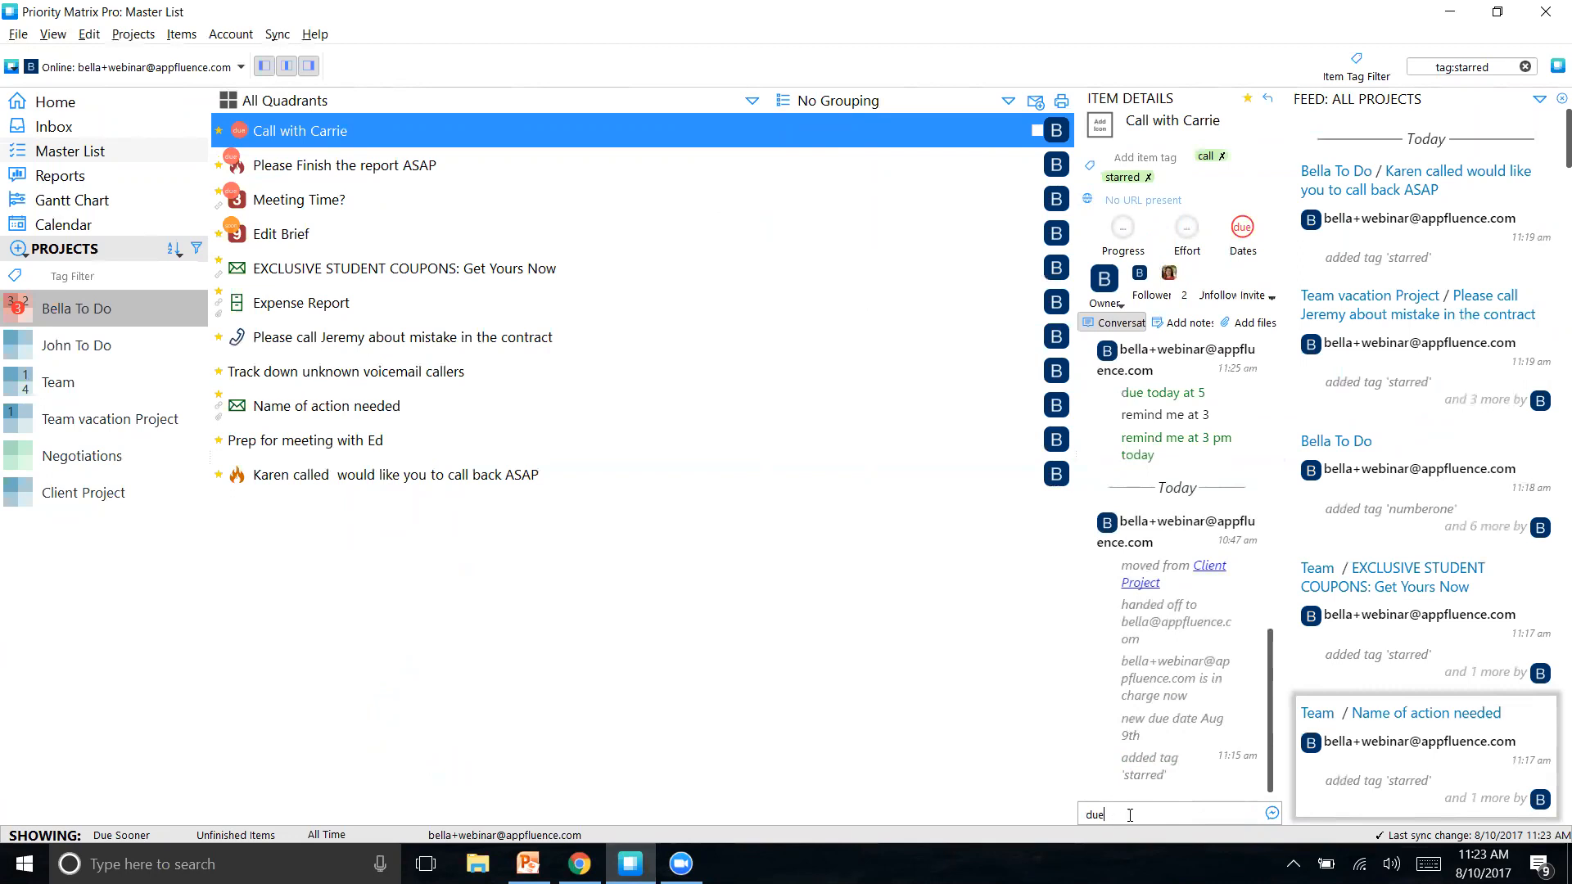
Step: Set a new due date for the topmost starred call item with the comment "due next tuesday"
{"action": "key", "text": "ctrl+a"}
{"action": "key", "text": "BackSpace"}
{"action": "type", "text": "due next tuesday"}
{"action": "key", "text": "Return"}
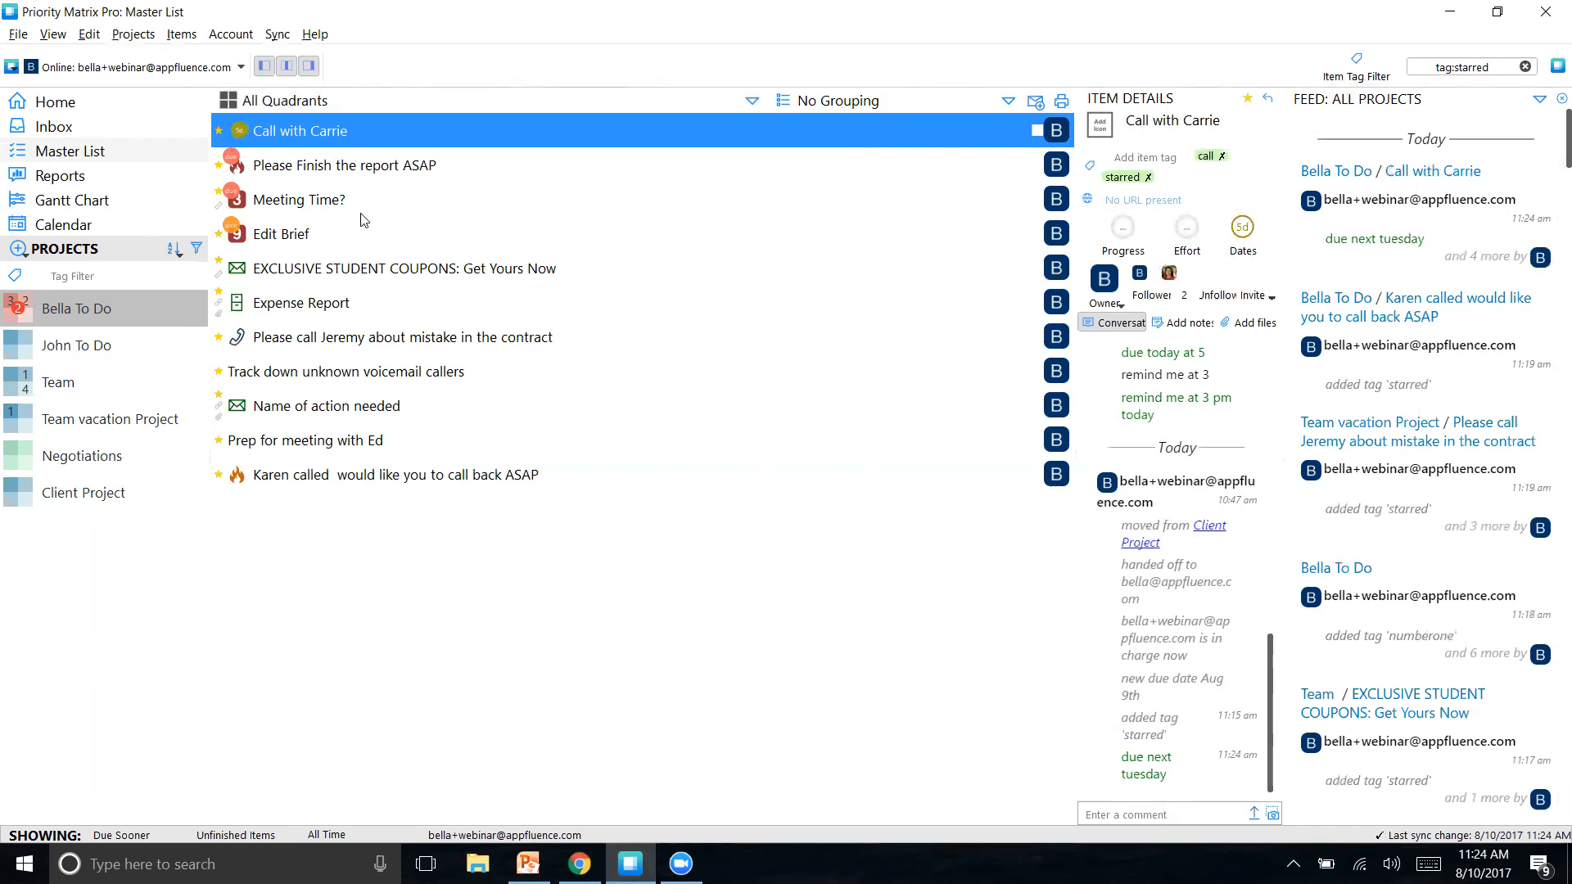
Step: Examine the file attachment area of "Please Finish the report ASAP" and the project feed
{"action": "left_click", "coordinate": [314, 163]}
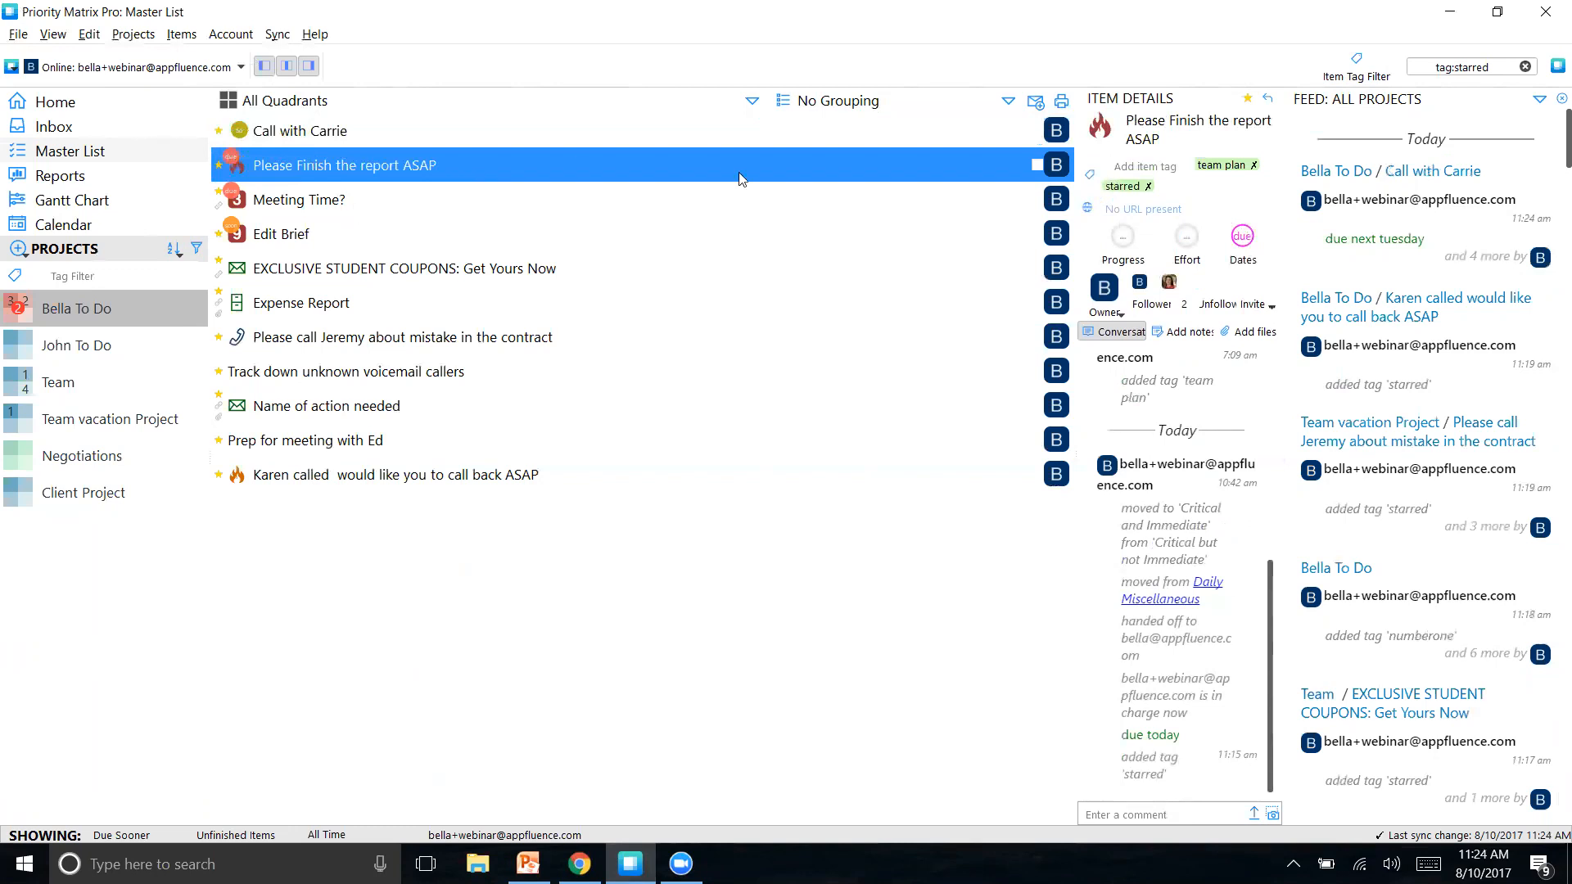
{"action": "left_click", "coordinate": [1229, 331]}
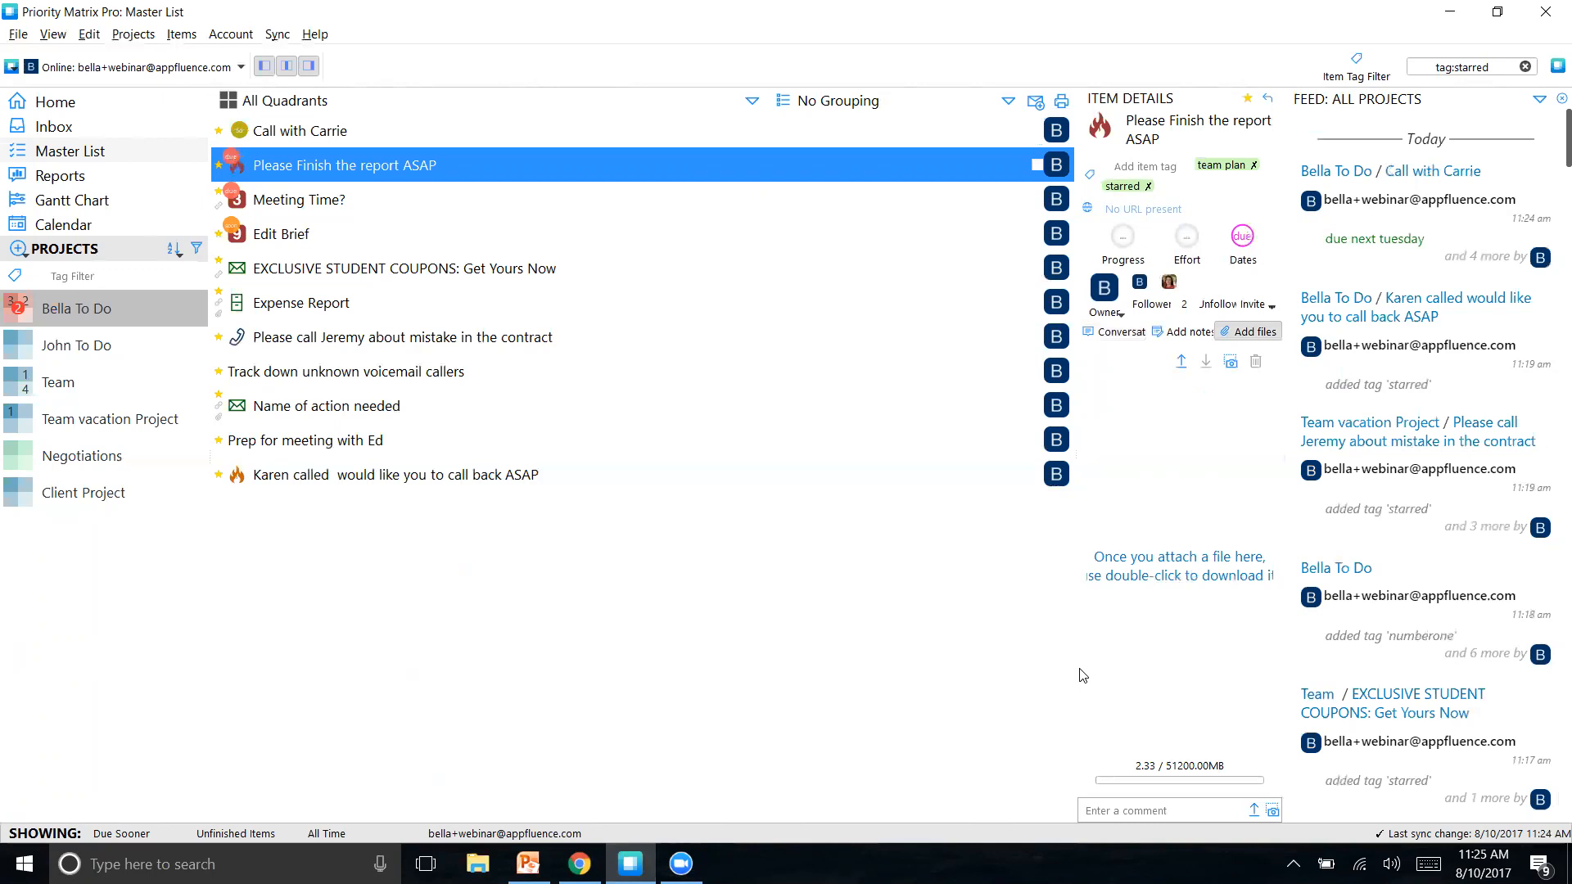
{"action": "scroll", "coordinate": [1547, 383], "scroll_direction": "down", "scroll_amount": 3}
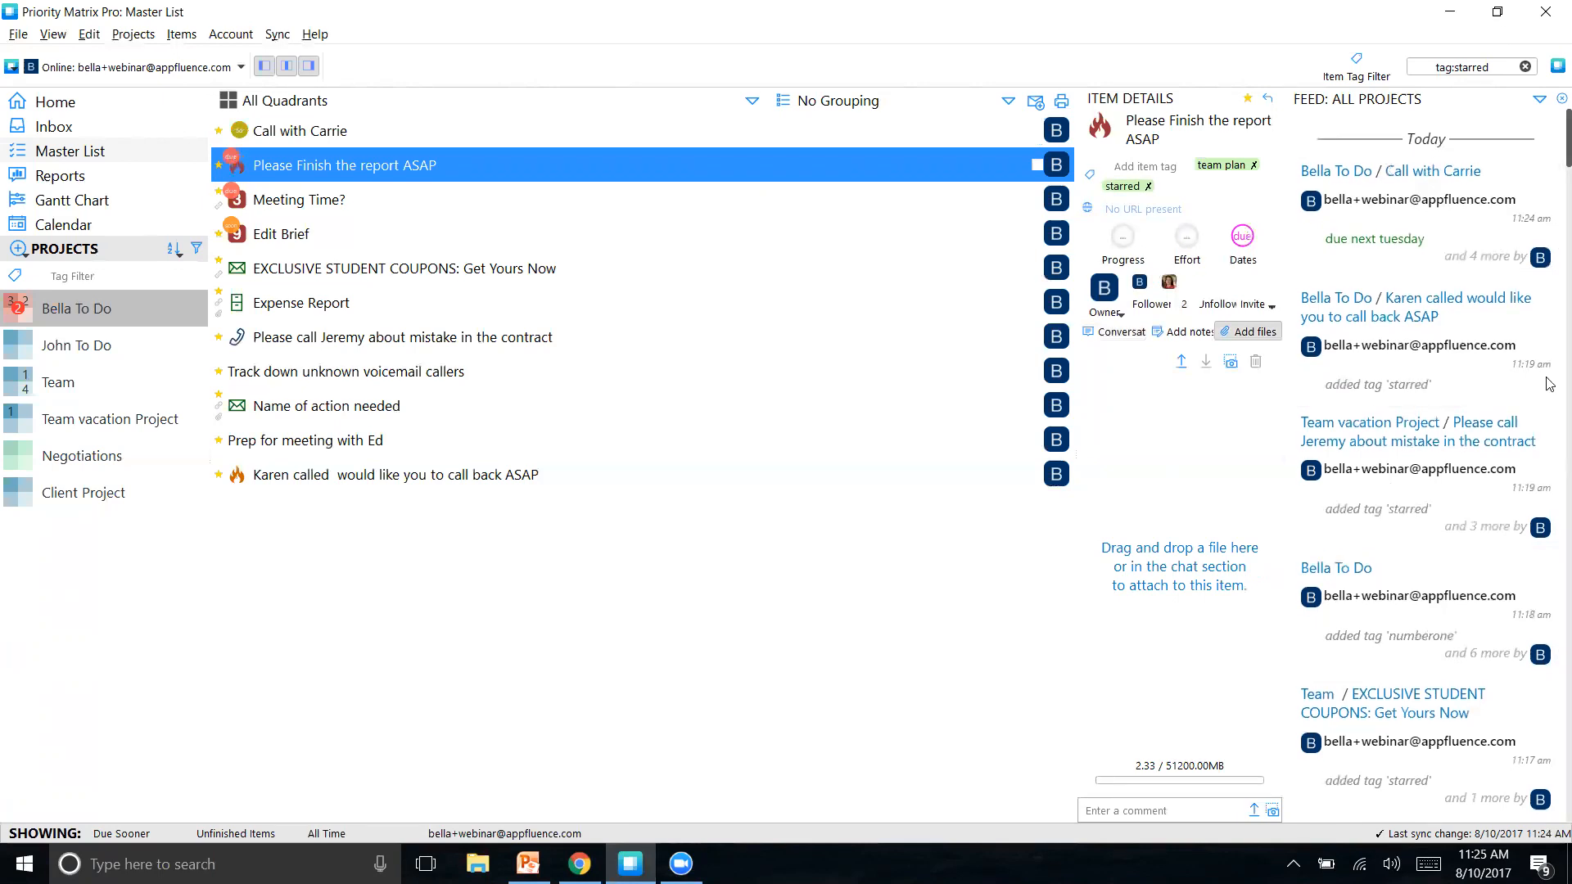
{"action": "scroll", "coordinate": [1491, 327], "scroll_direction": "up", "scroll_amount": 6}
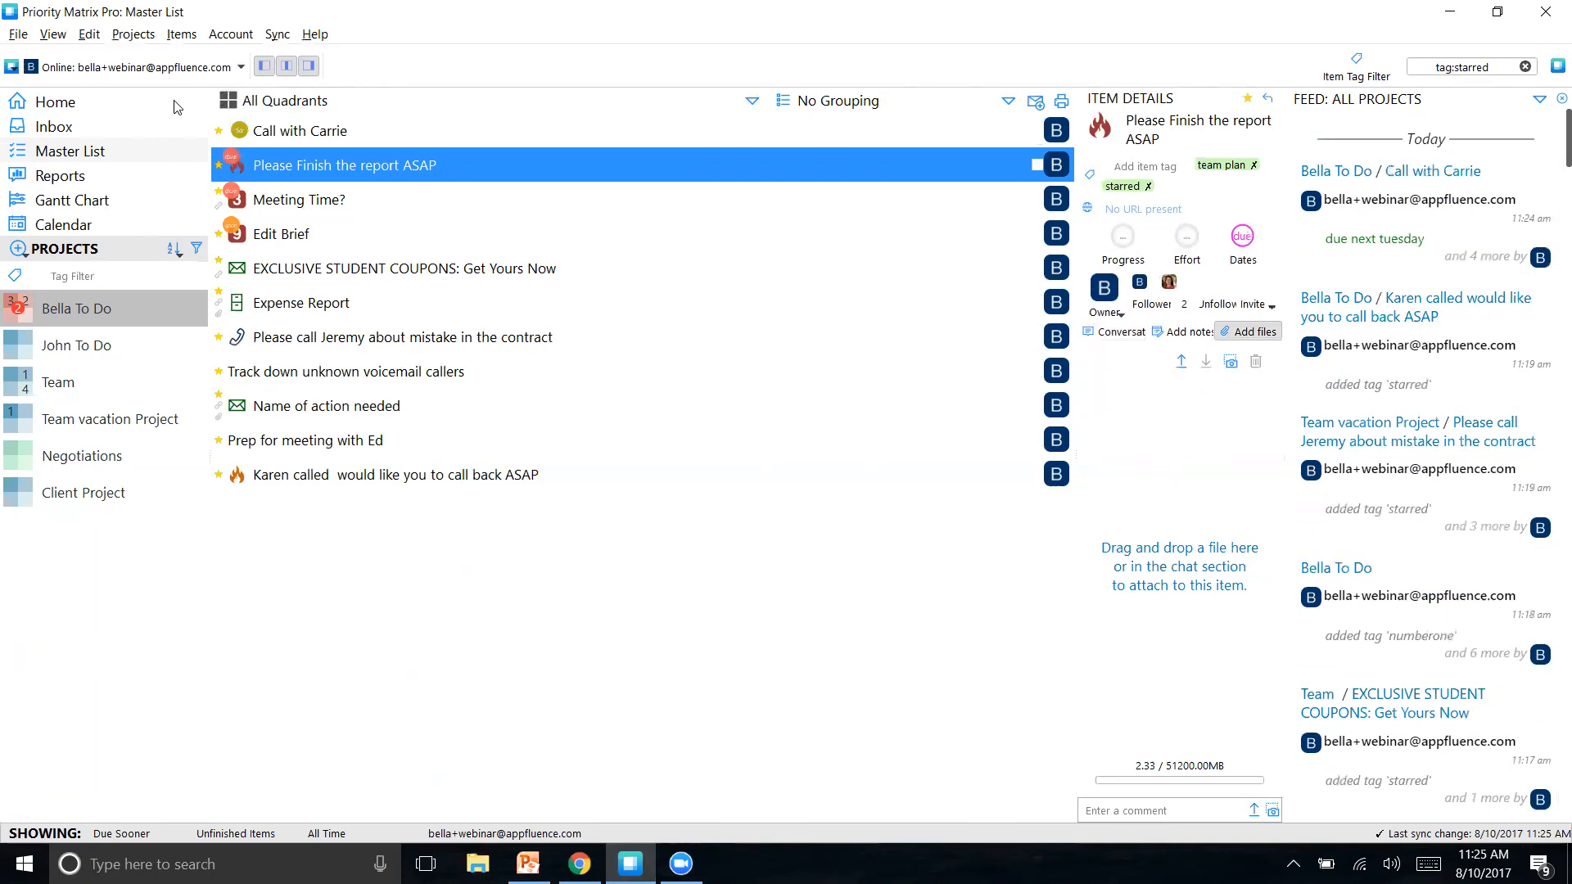
Step: Open the project of "Please Finish the report ASAP" from the Master List and reset the item filters to default
{"action": "left_click", "coordinate": [90, 103]}
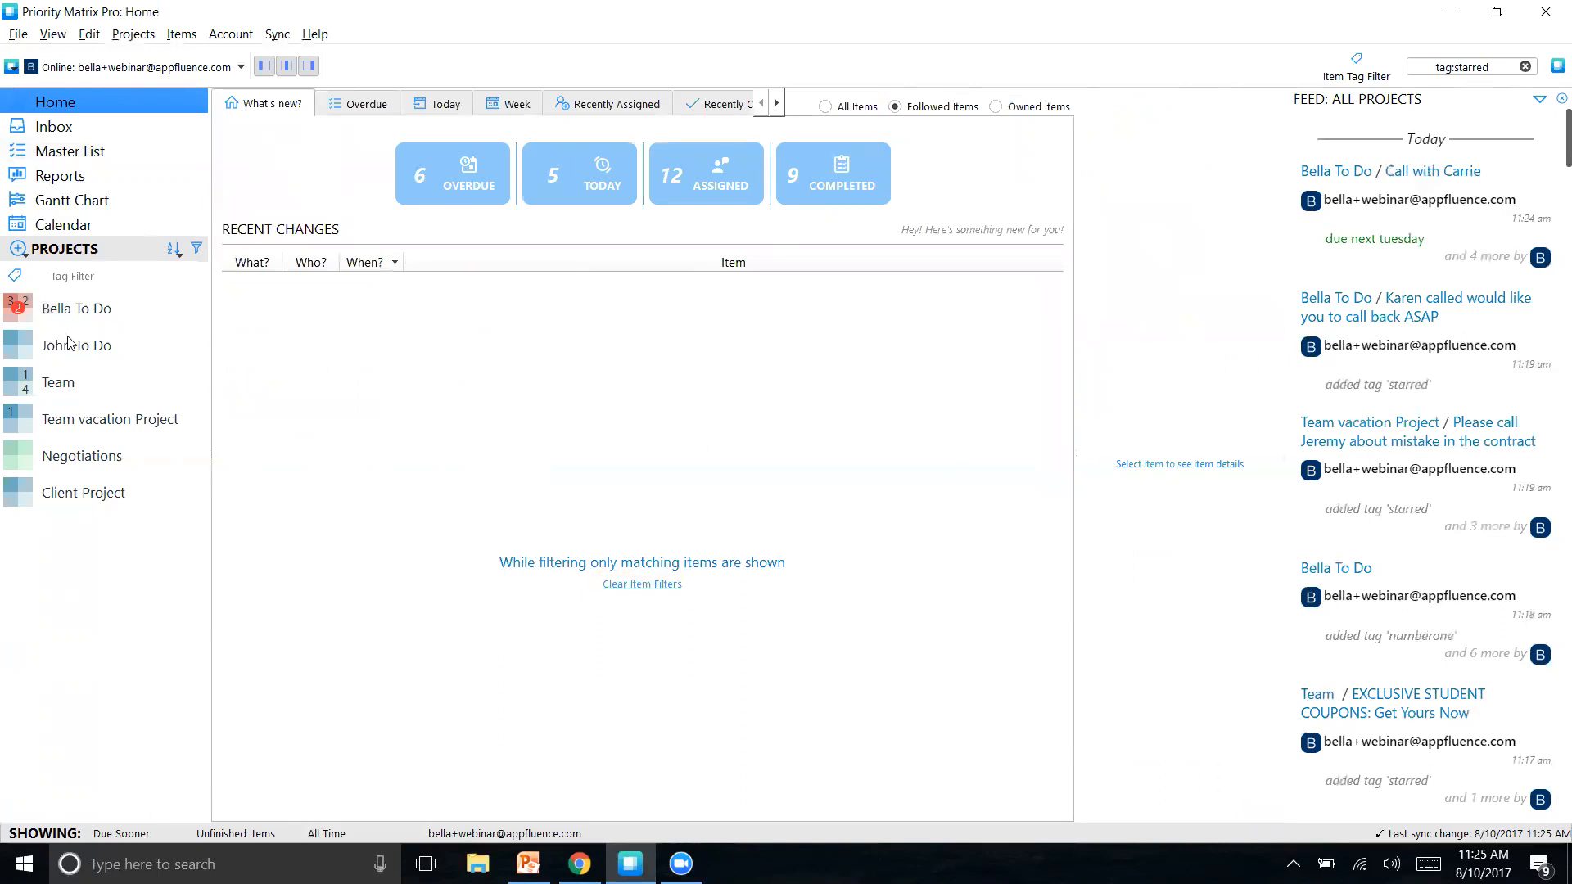
{"action": "left_click", "coordinate": [90, 156]}
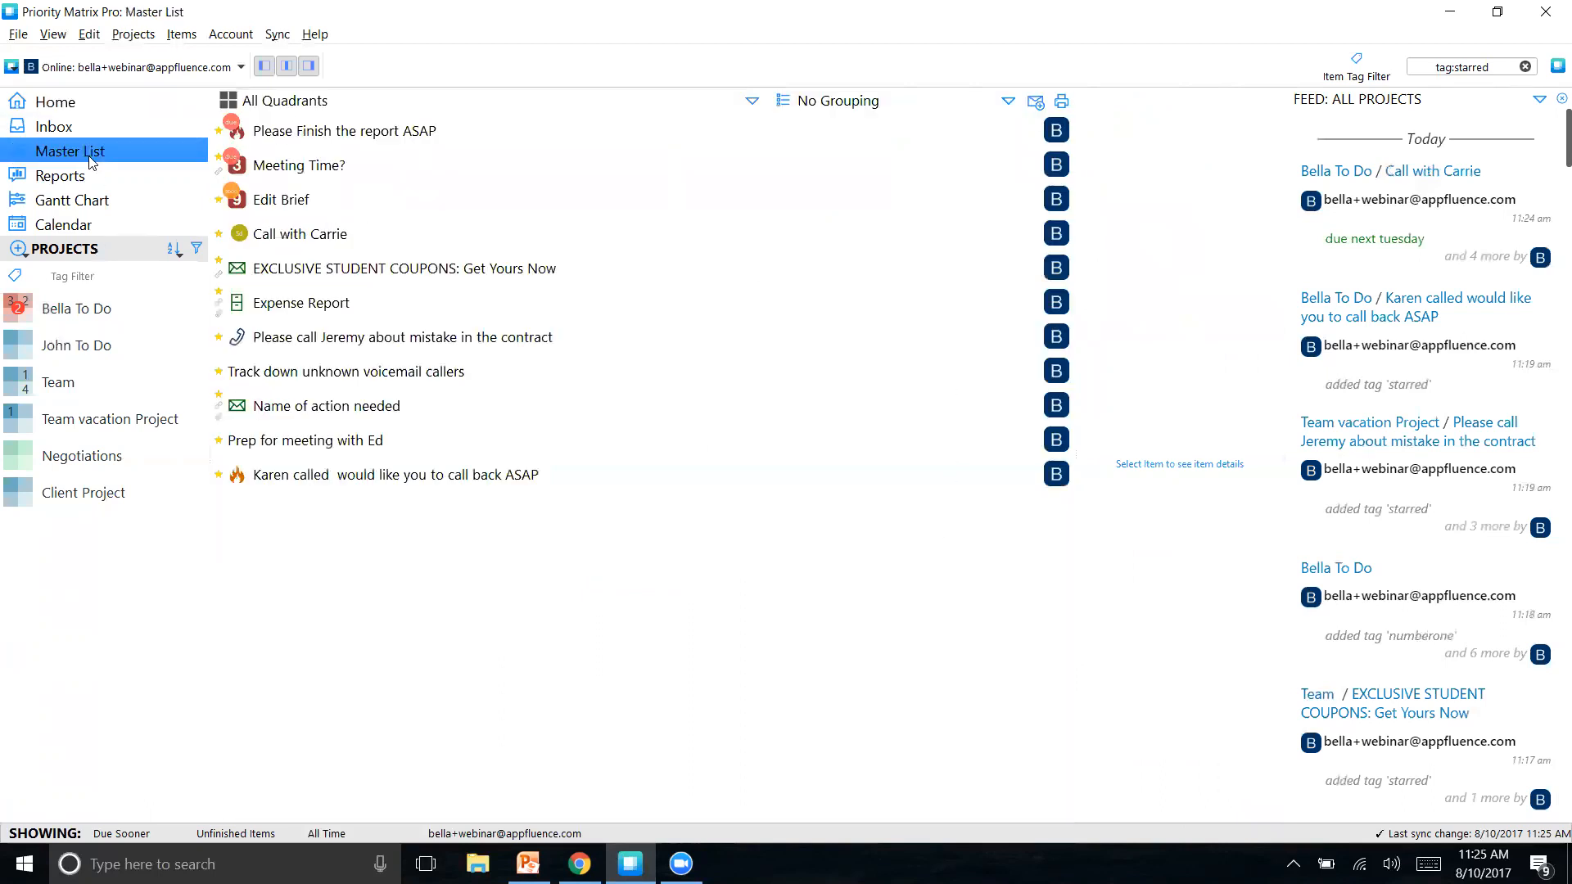
{"action": "double_click", "coordinate": [373, 130]}
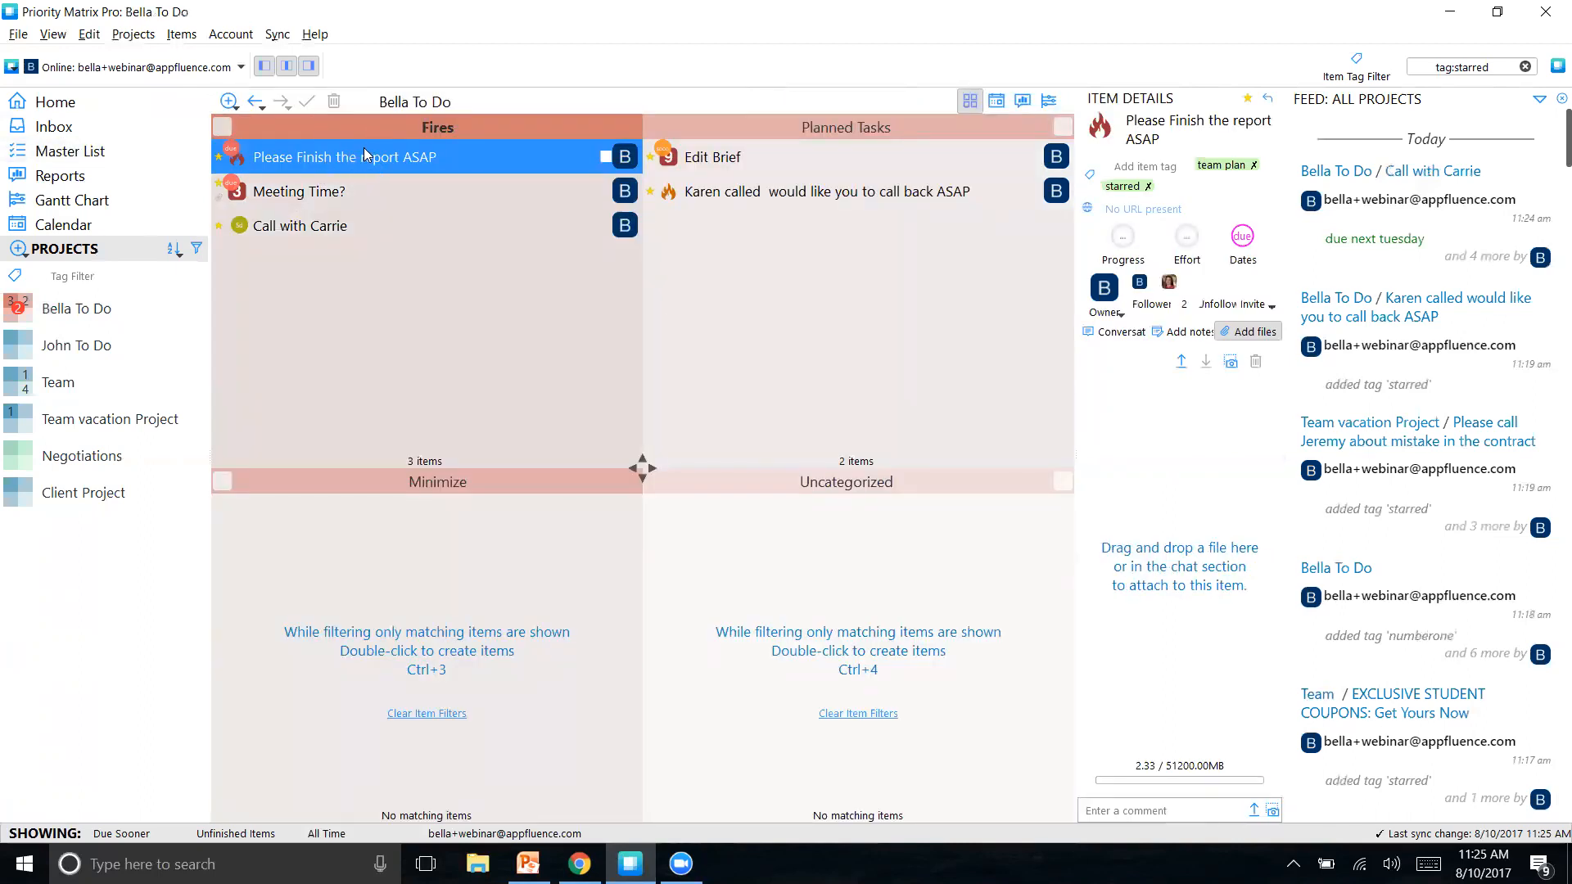
{"action": "left_click", "coordinate": [1347, 69]}
{"action": "left_click", "coordinate": [1330, 100]}
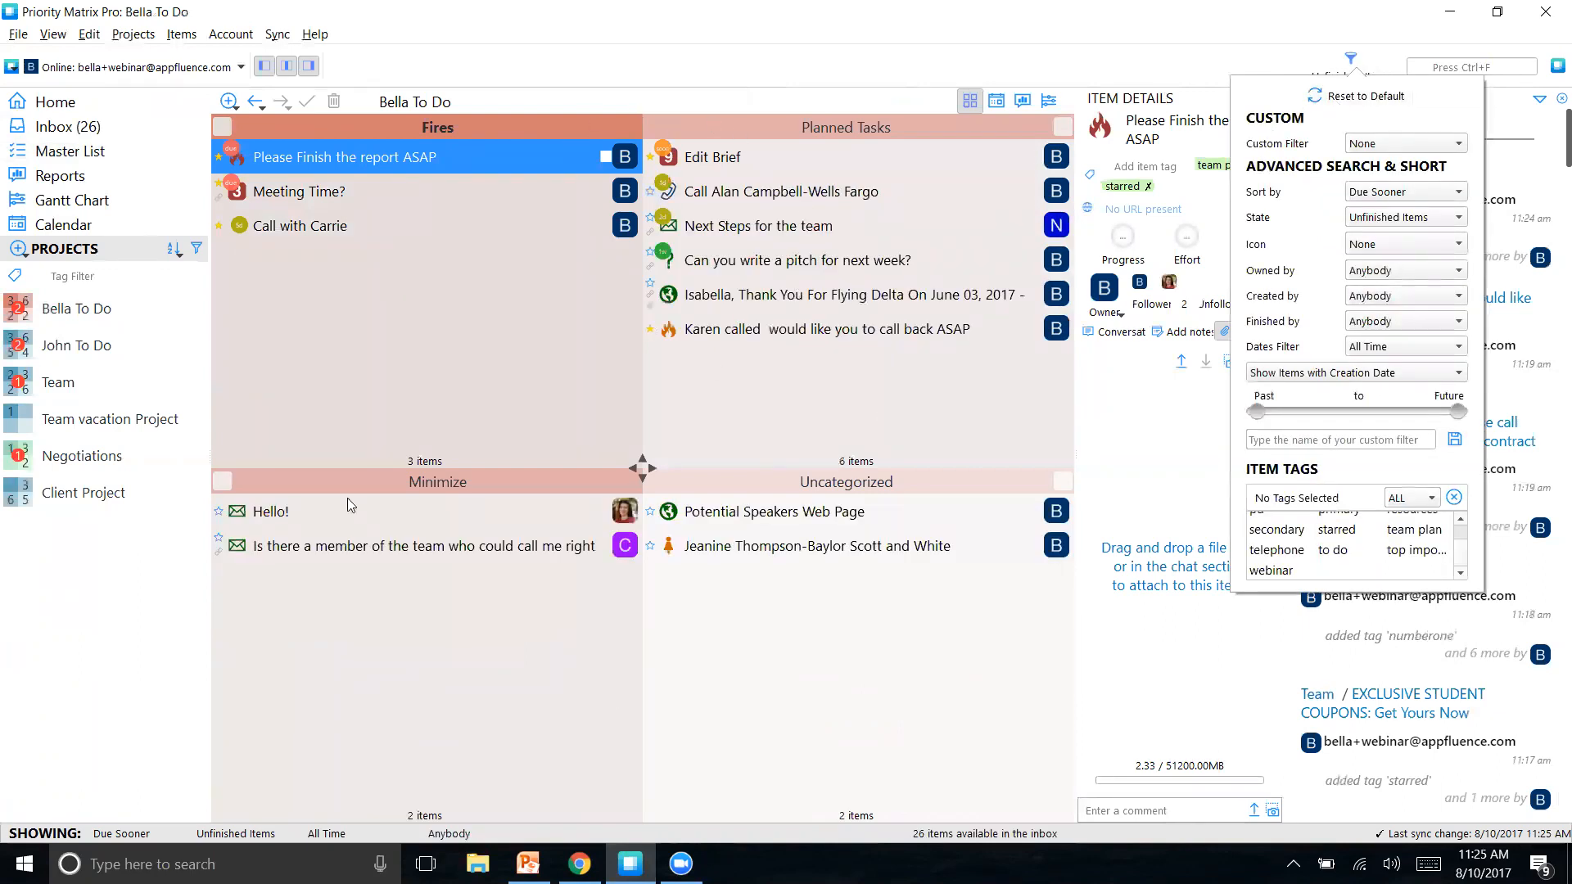
{"action": "left_click", "coordinate": [443, 363]}
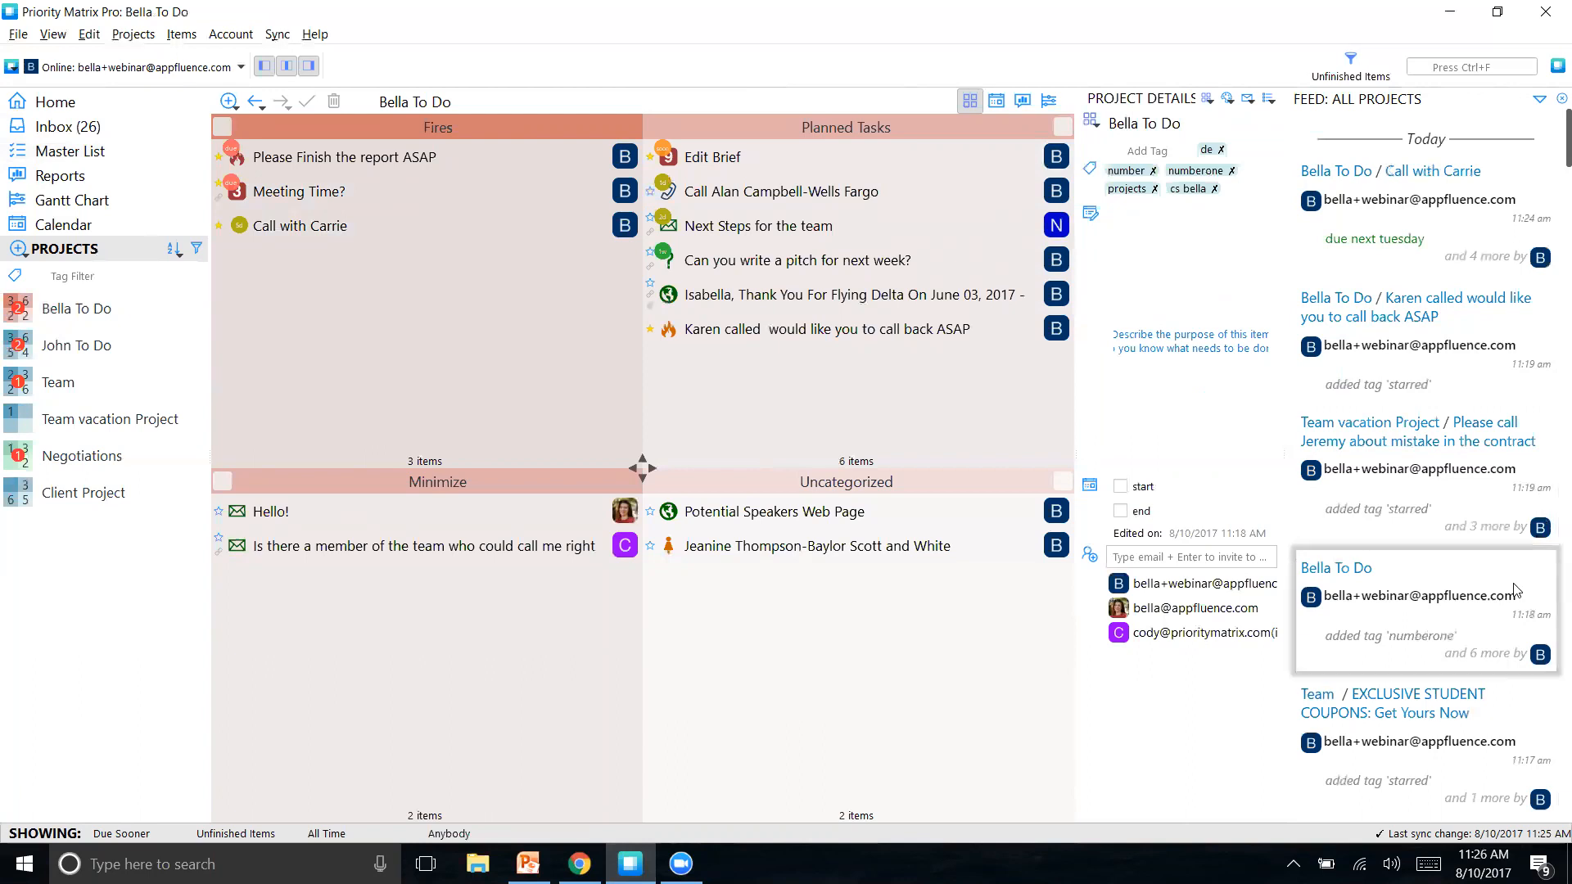
Step: Open the starred call-back item and "EXCLUSIVE STUDENT COUPONS: Get Yours Now" from the feed
{"action": "left_click", "coordinate": [1415, 305]}
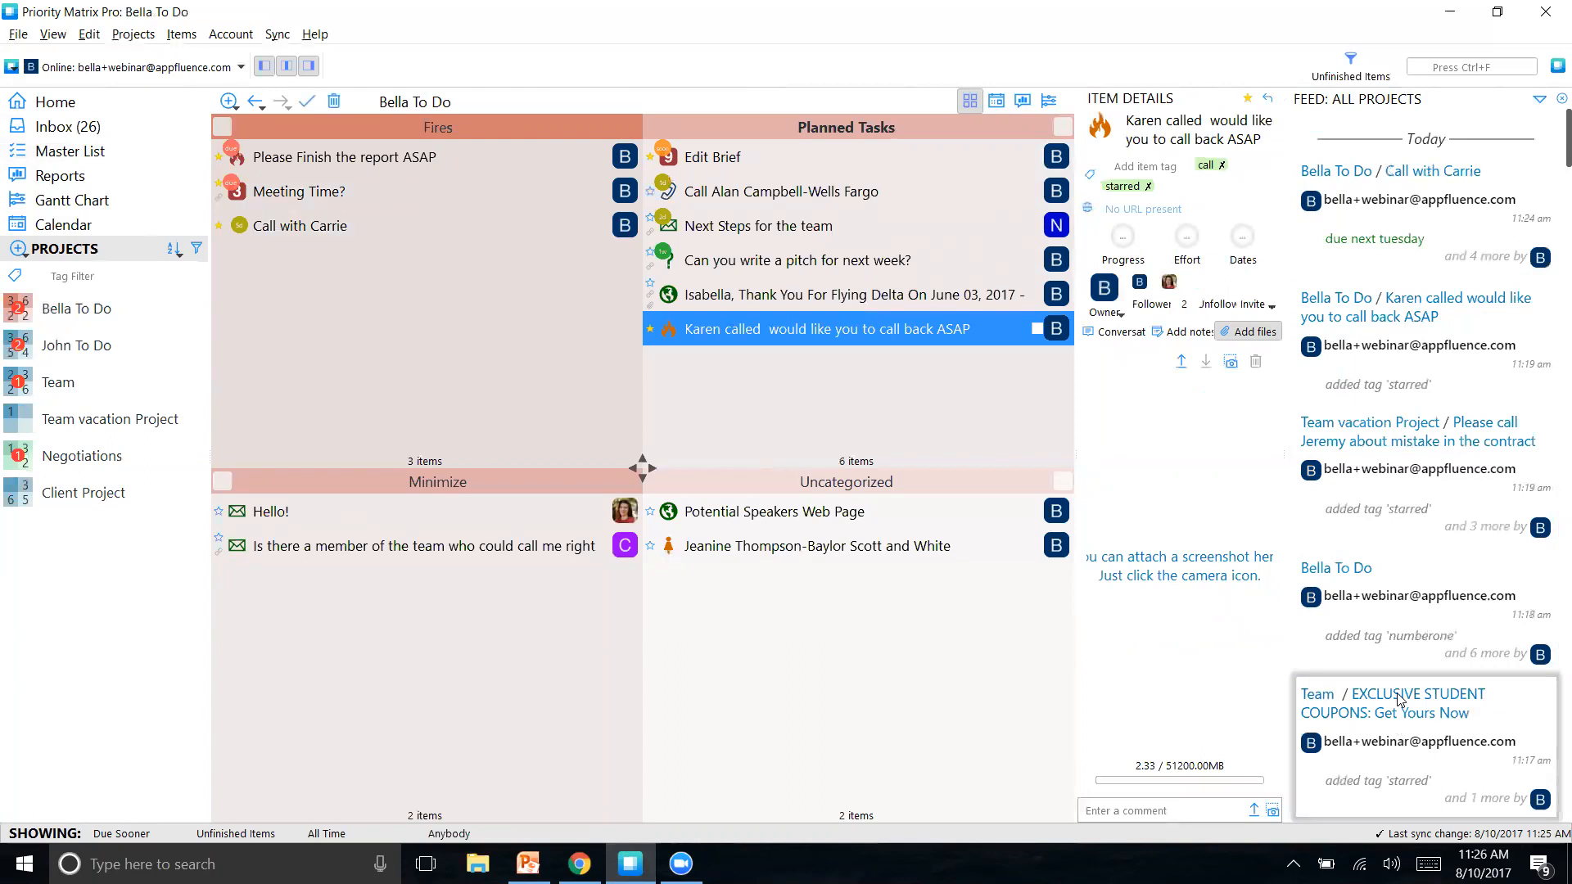
{"action": "left_click", "coordinate": [1425, 712]}
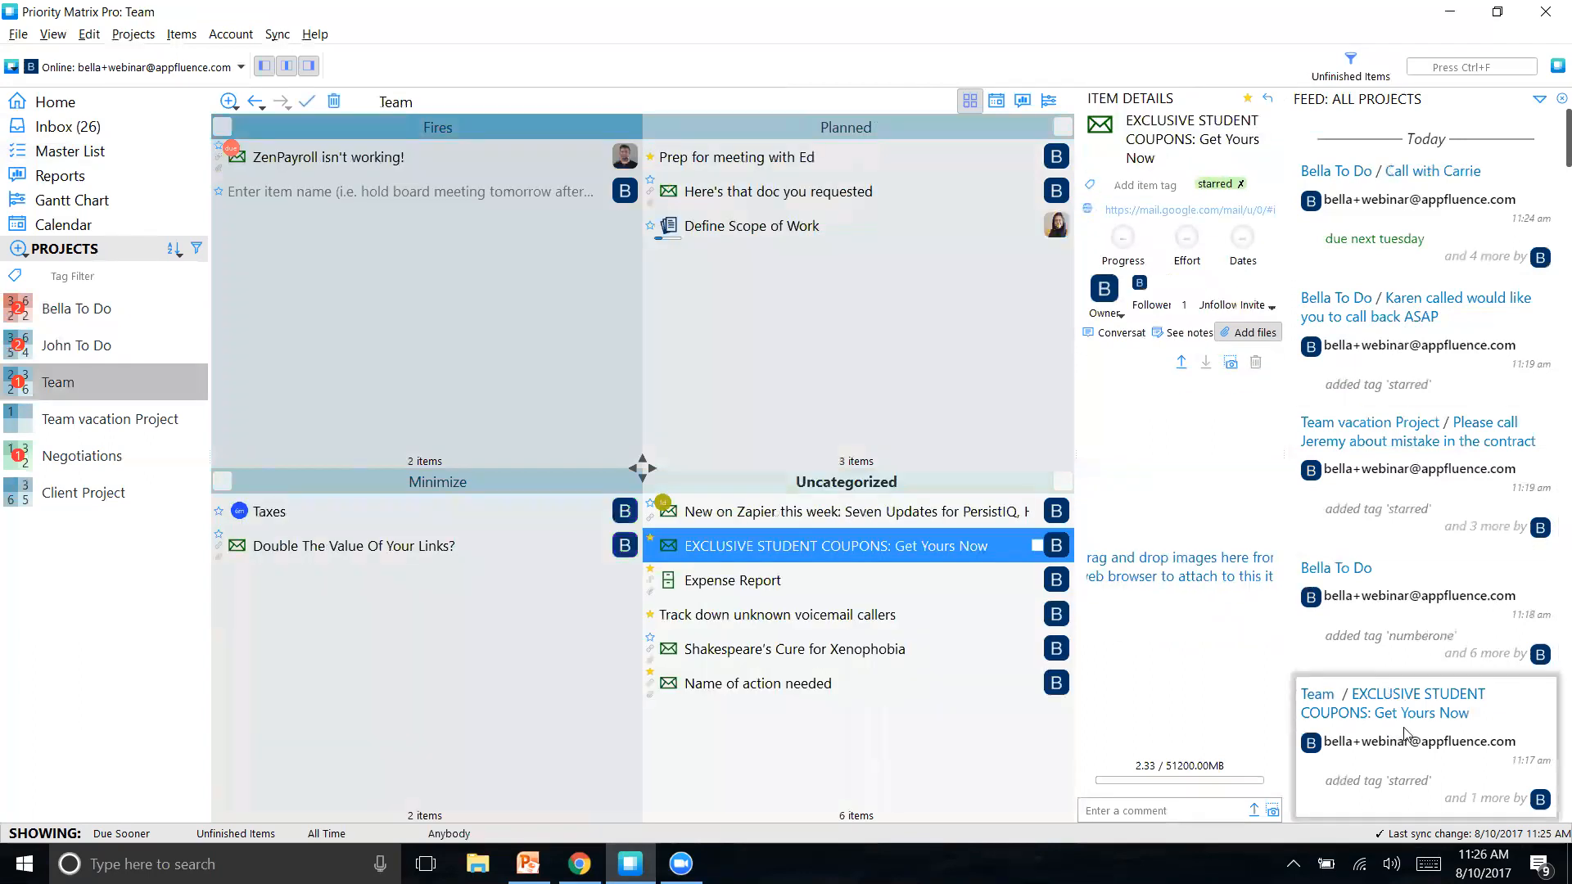
Step: Post the comment "Hey I upload this file to help it has all my notes from the last time I did this" on "Define Scope of Work"
{"action": "left_click", "coordinate": [746, 237]}
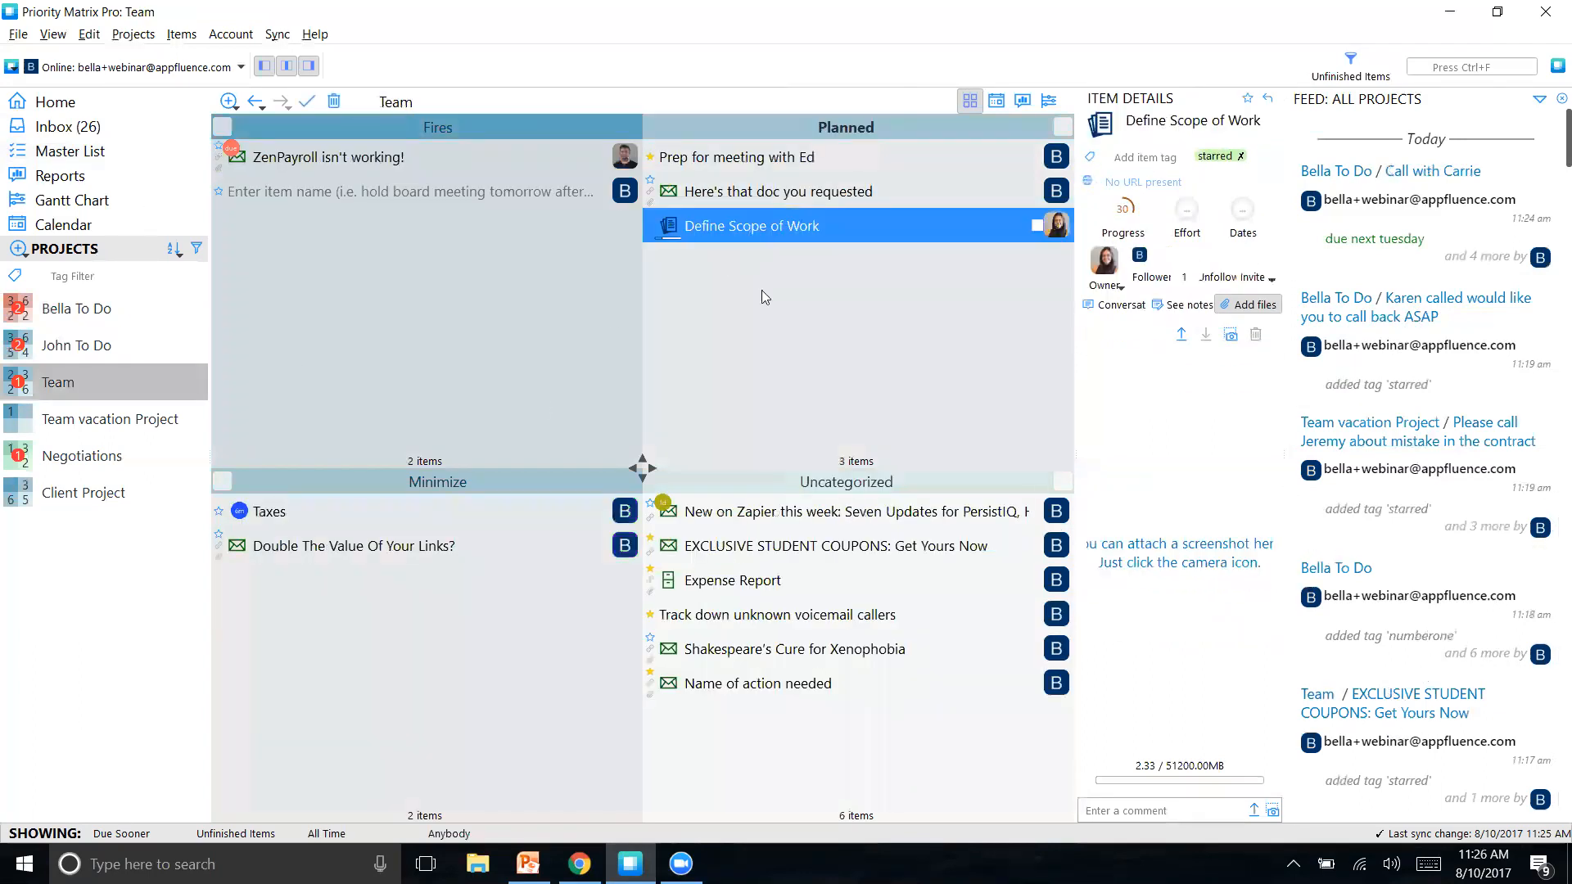
{"action": "left_click", "coordinate": [1146, 810]}
{"action": "type", "text": "Hey I pupload"}
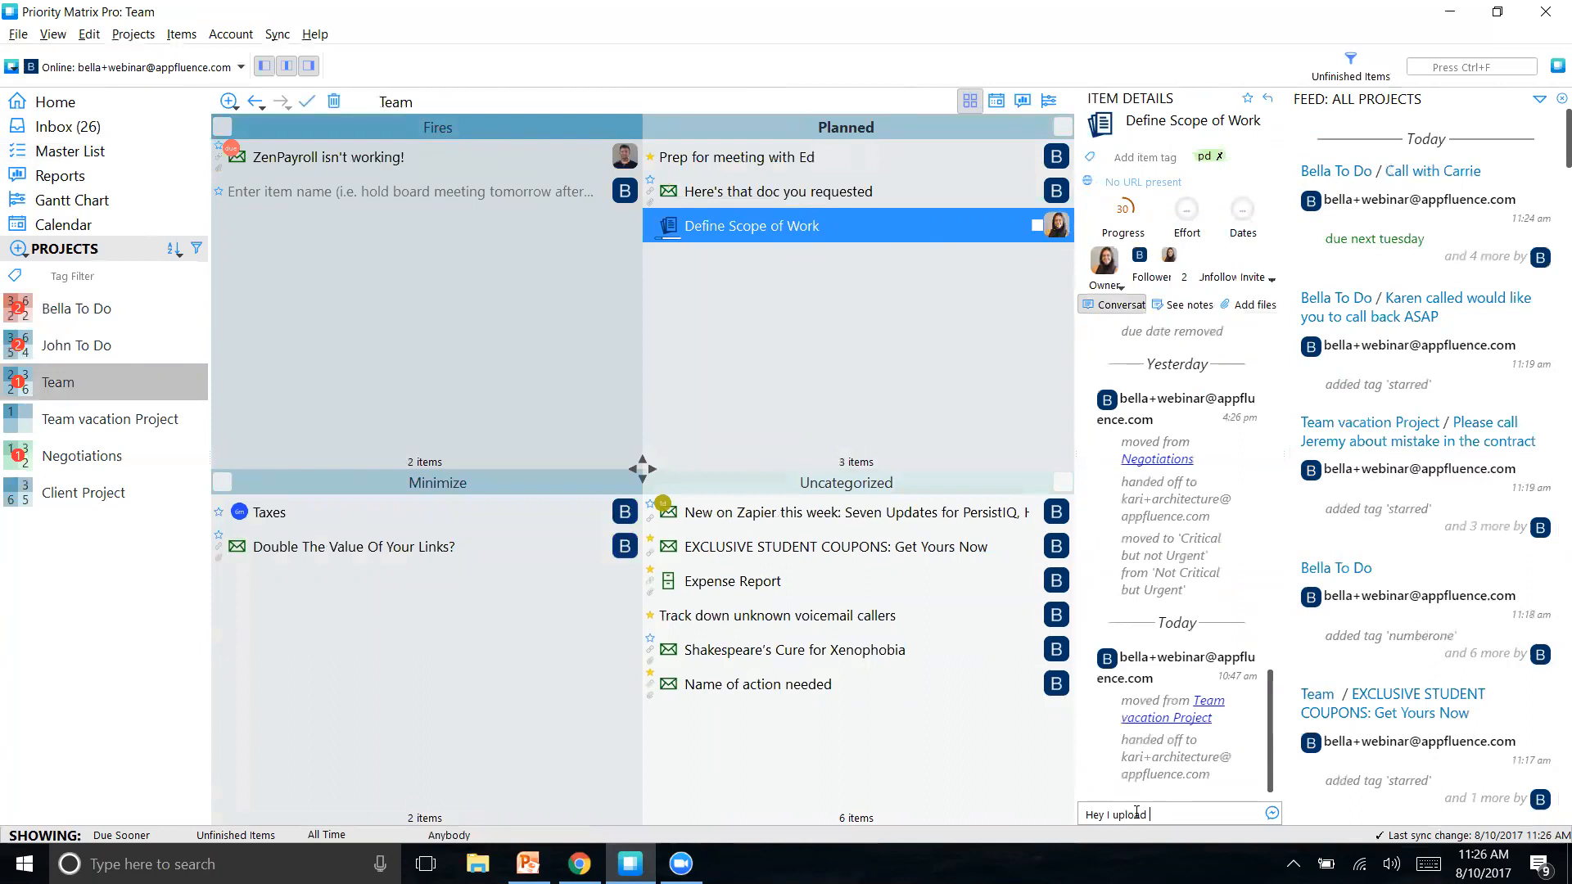
{"action": "type", "text": " this file to help it has all m"}
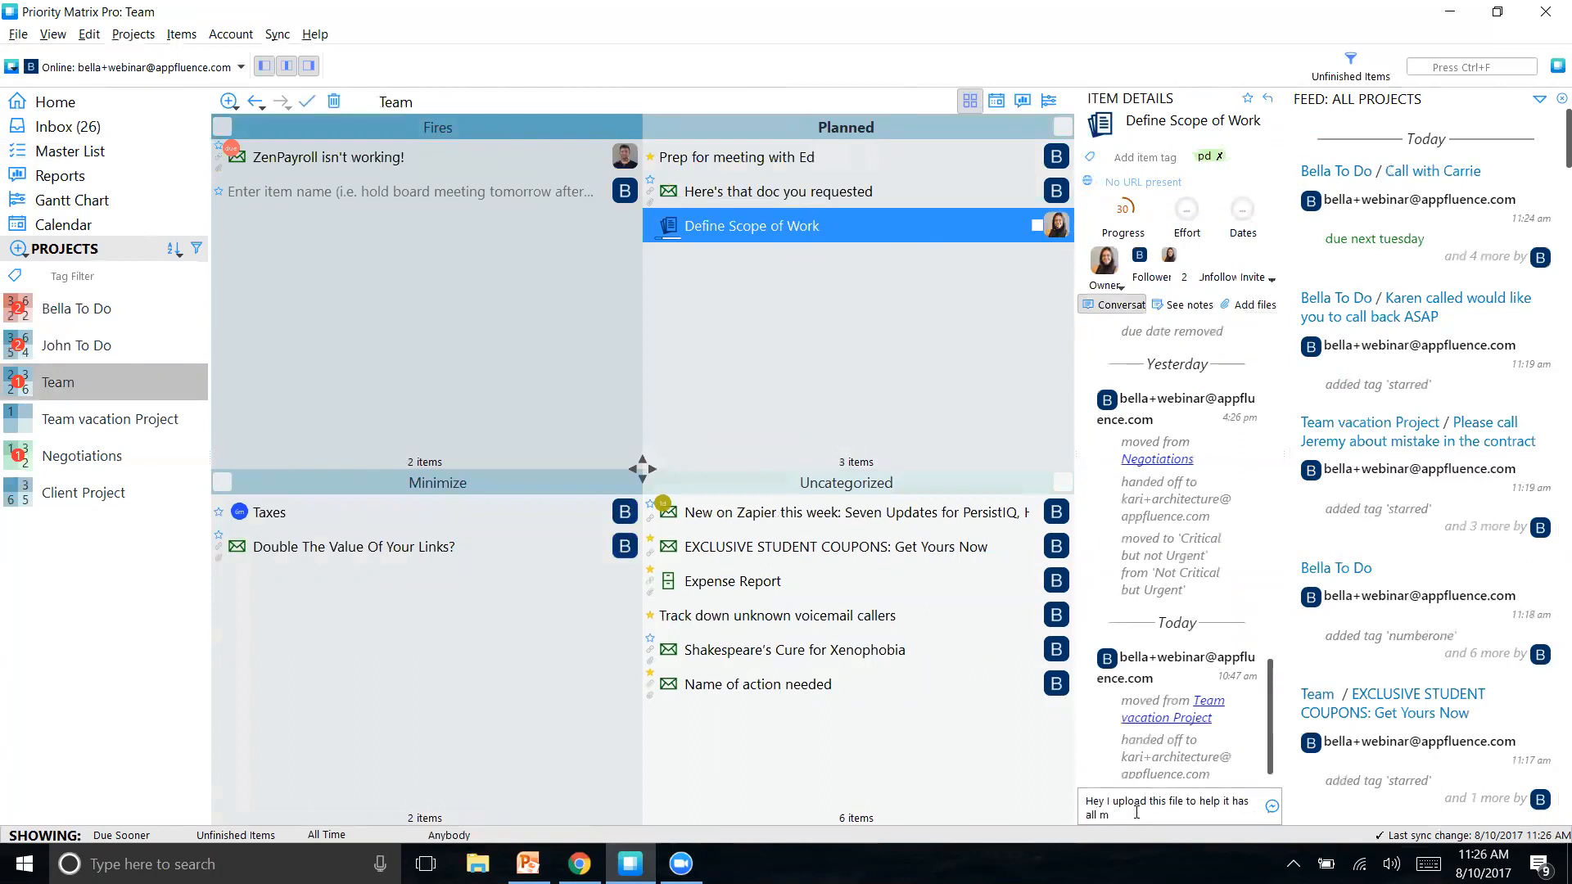
{"action": "type", "text": "y notes from the last time I did this"}
{"action": "key", "text": "Return"}
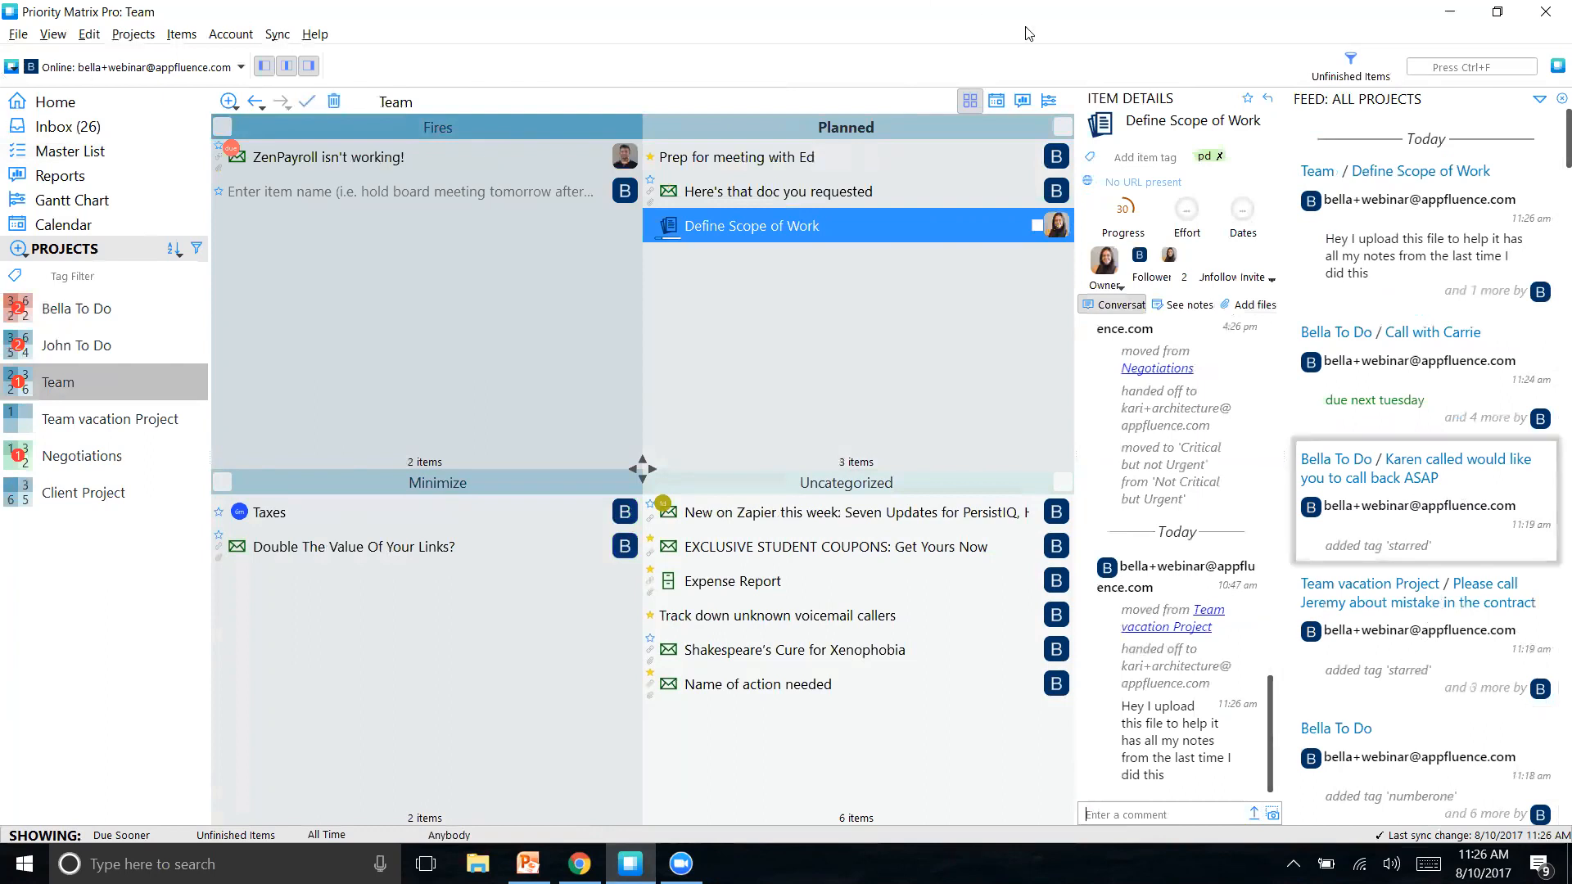
Step: Post a comment pinging a teammate on "Please Finish the report ASAP" in the personal to-do project
{"action": "left_click", "coordinate": [60, 319]}
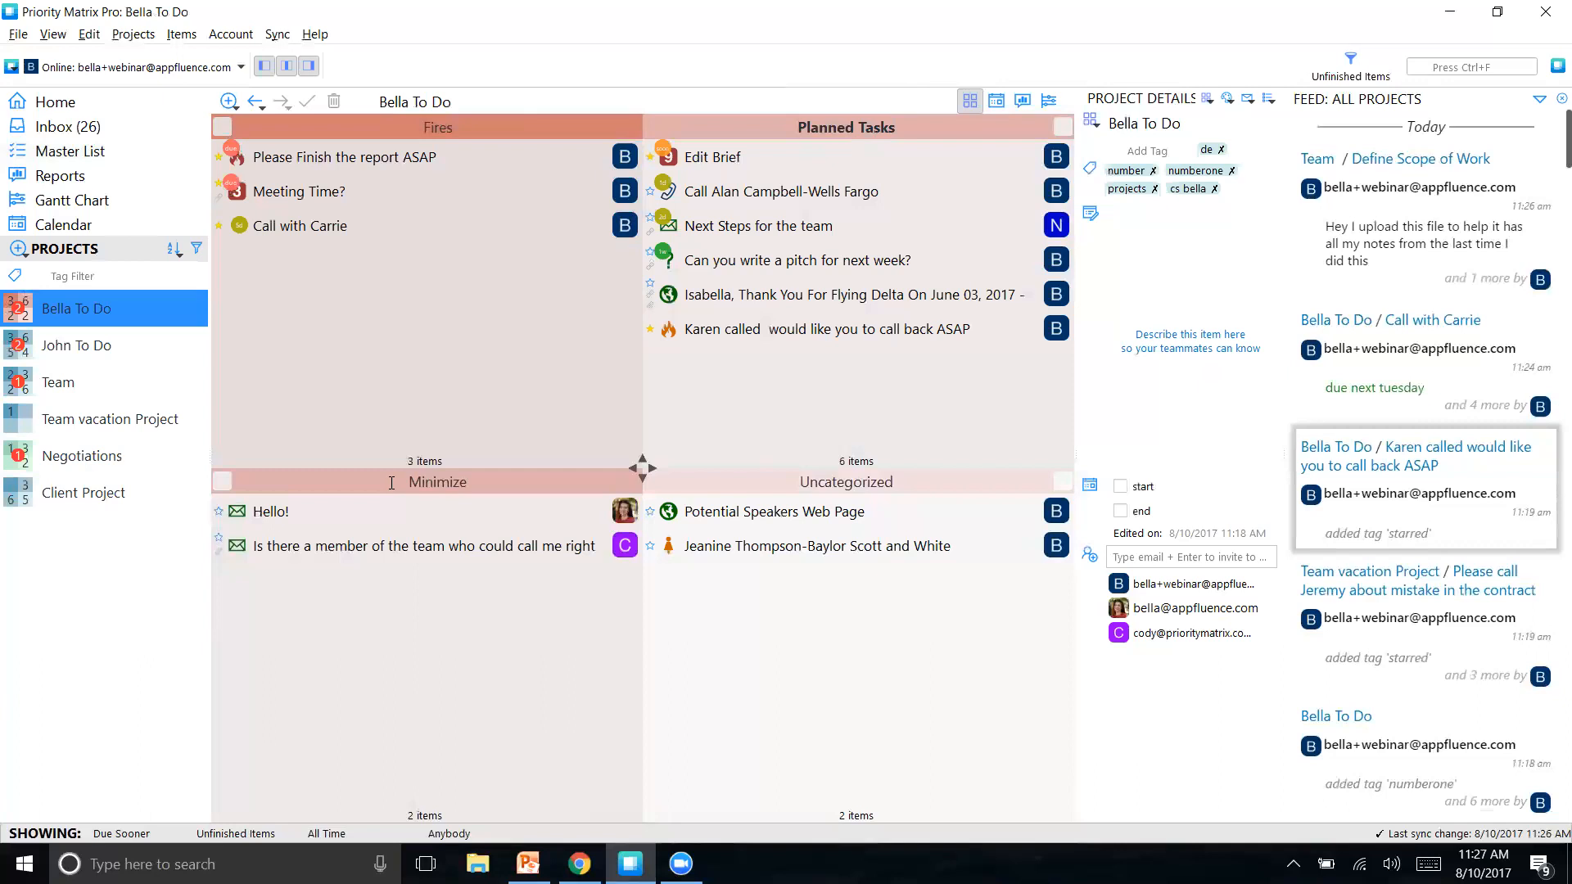
{"action": "left_click", "coordinate": [314, 156]}
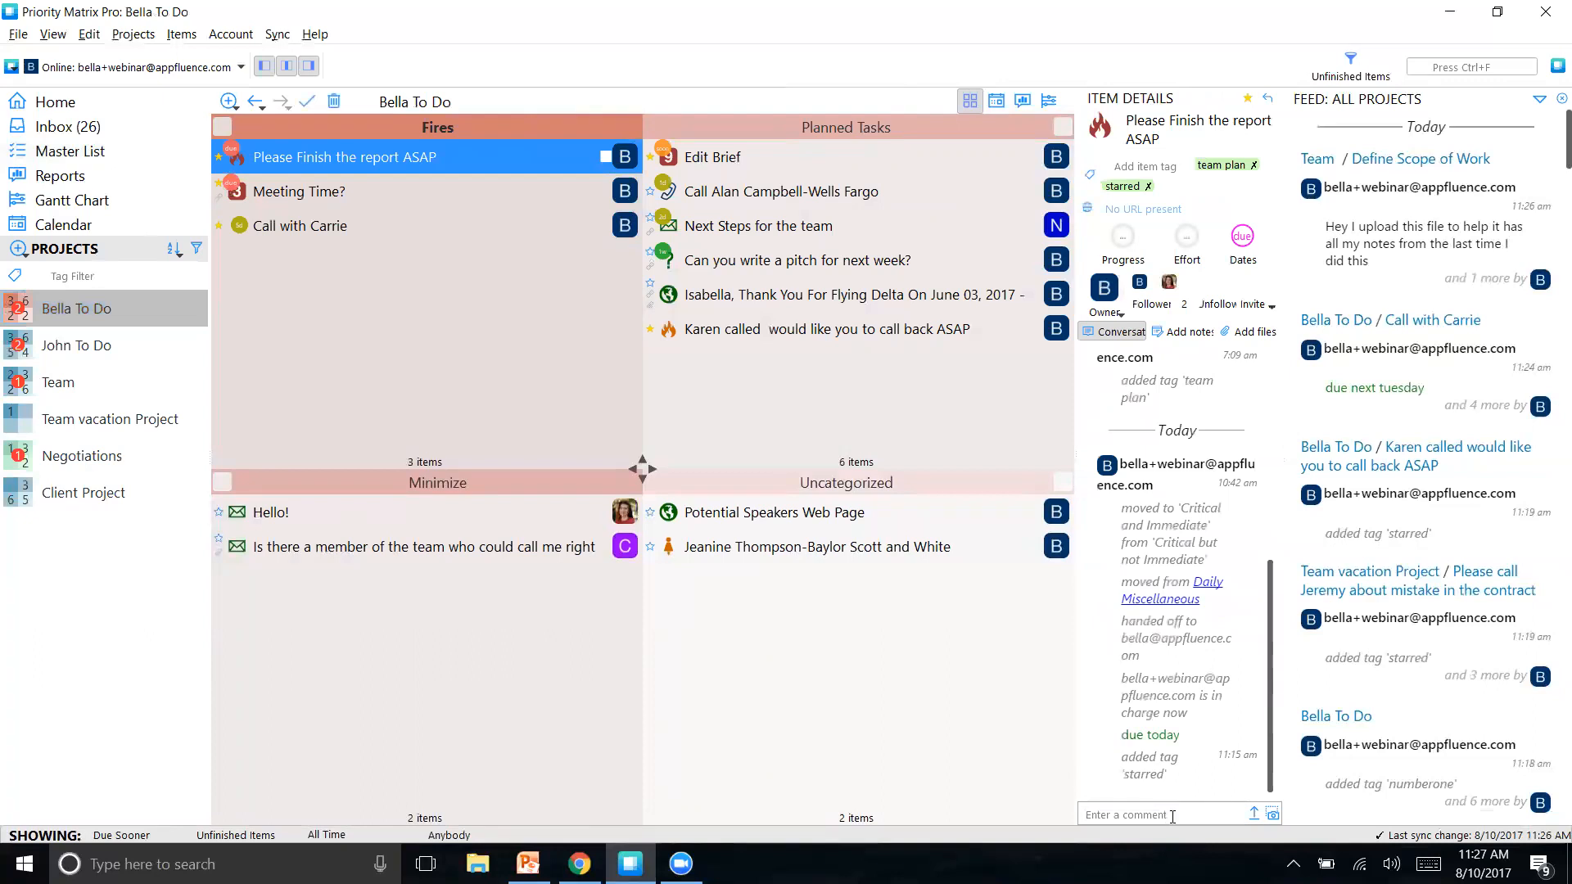
{"action": "type", "text": "pl"}
{"action": "type", "text": "ng bella"}
{"action": "key", "text": "Return"}
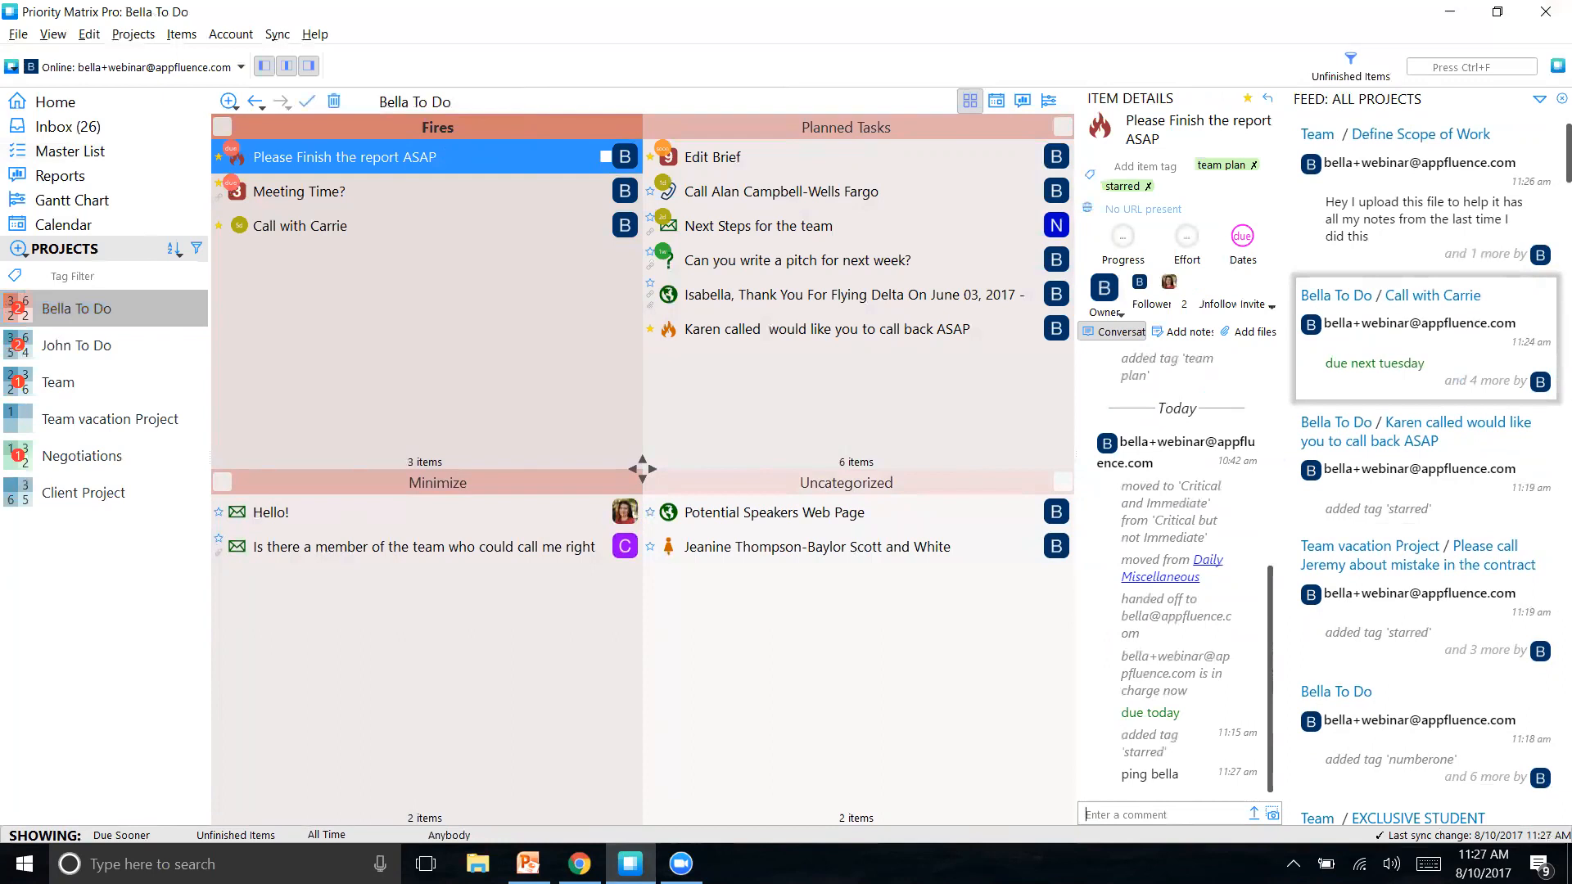
Step: Switch to the Gmail inbox in Chrome and open the promotional email "The Man Who Created ESPN"
{"action": "key", "text": "alt+Tab"}
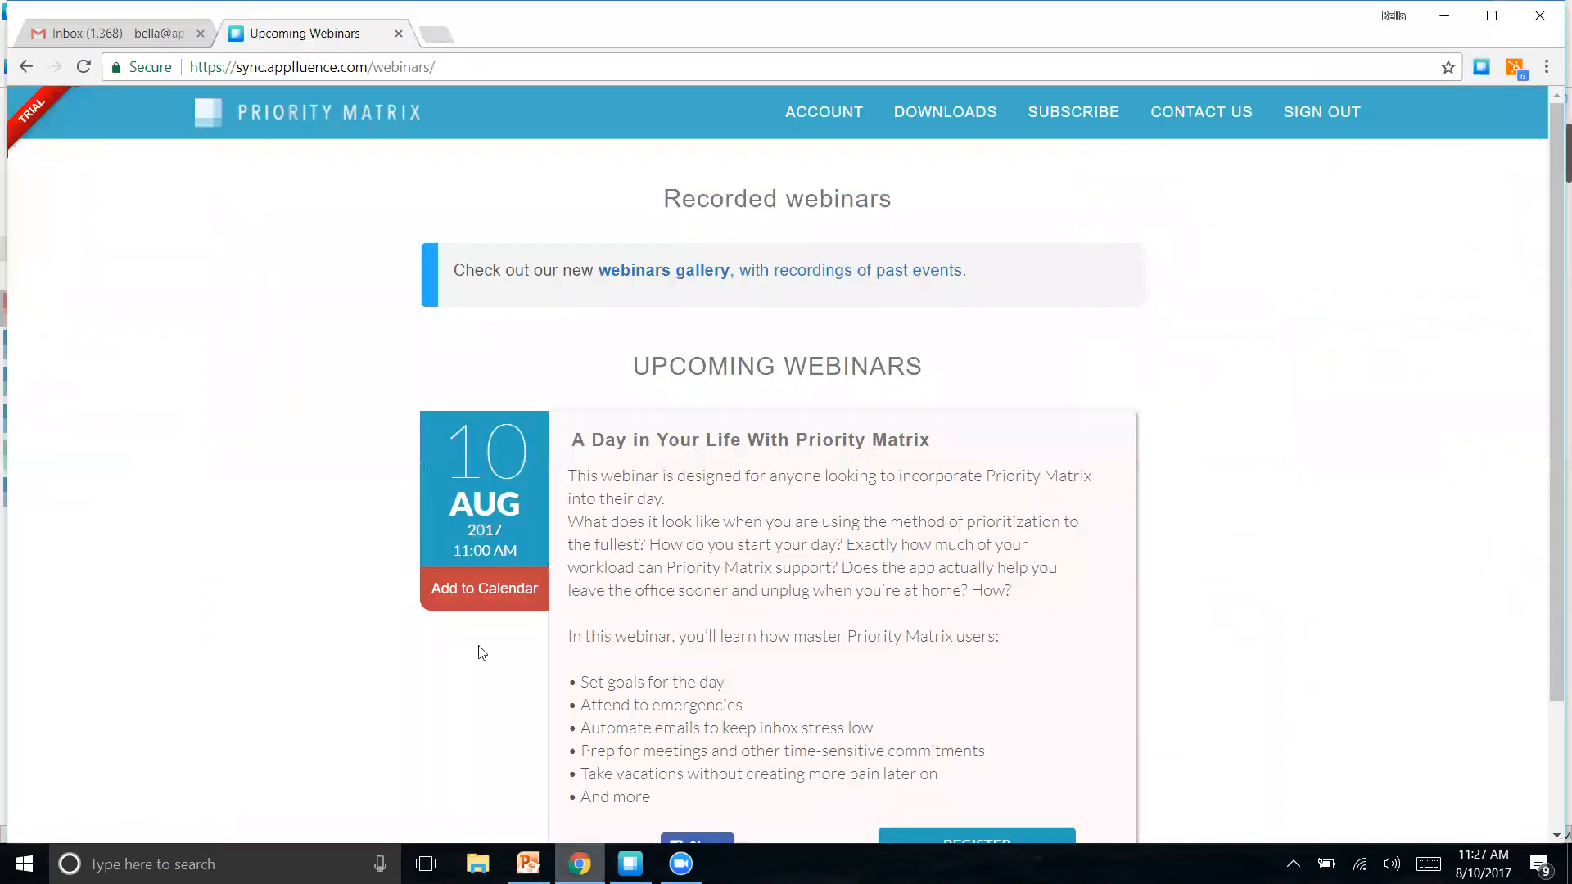
{"action": "left_click", "coordinate": [131, 34]}
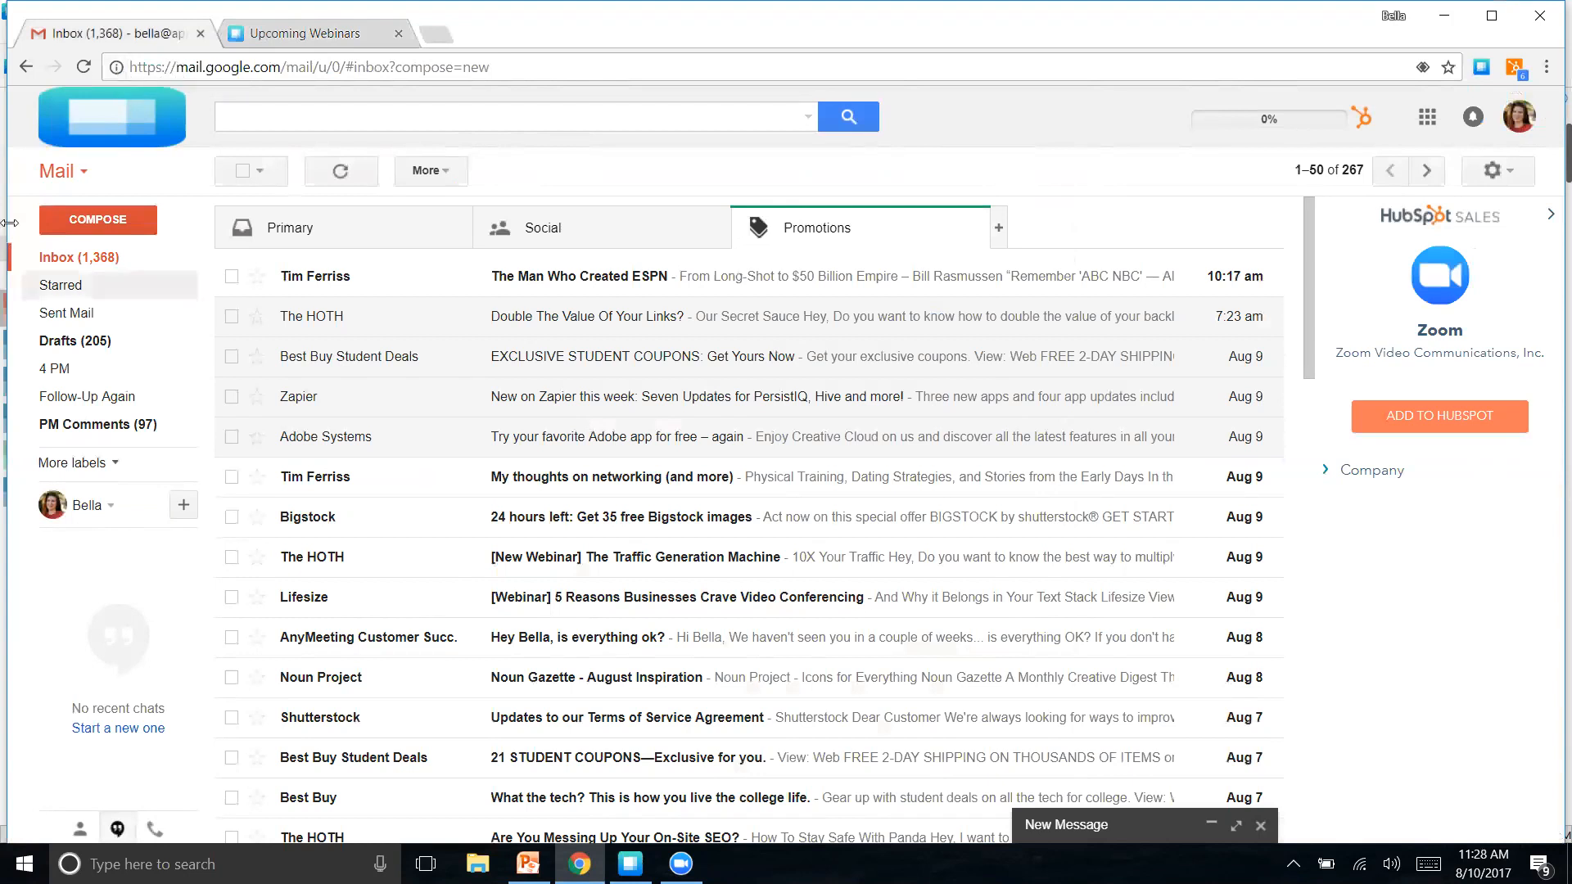
{"action": "scroll", "coordinate": [595, 521], "scroll_direction": "down", "scroll_amount": 2}
{"action": "scroll", "coordinate": [849, 569], "scroll_direction": "up", "scroll_amount": 2}
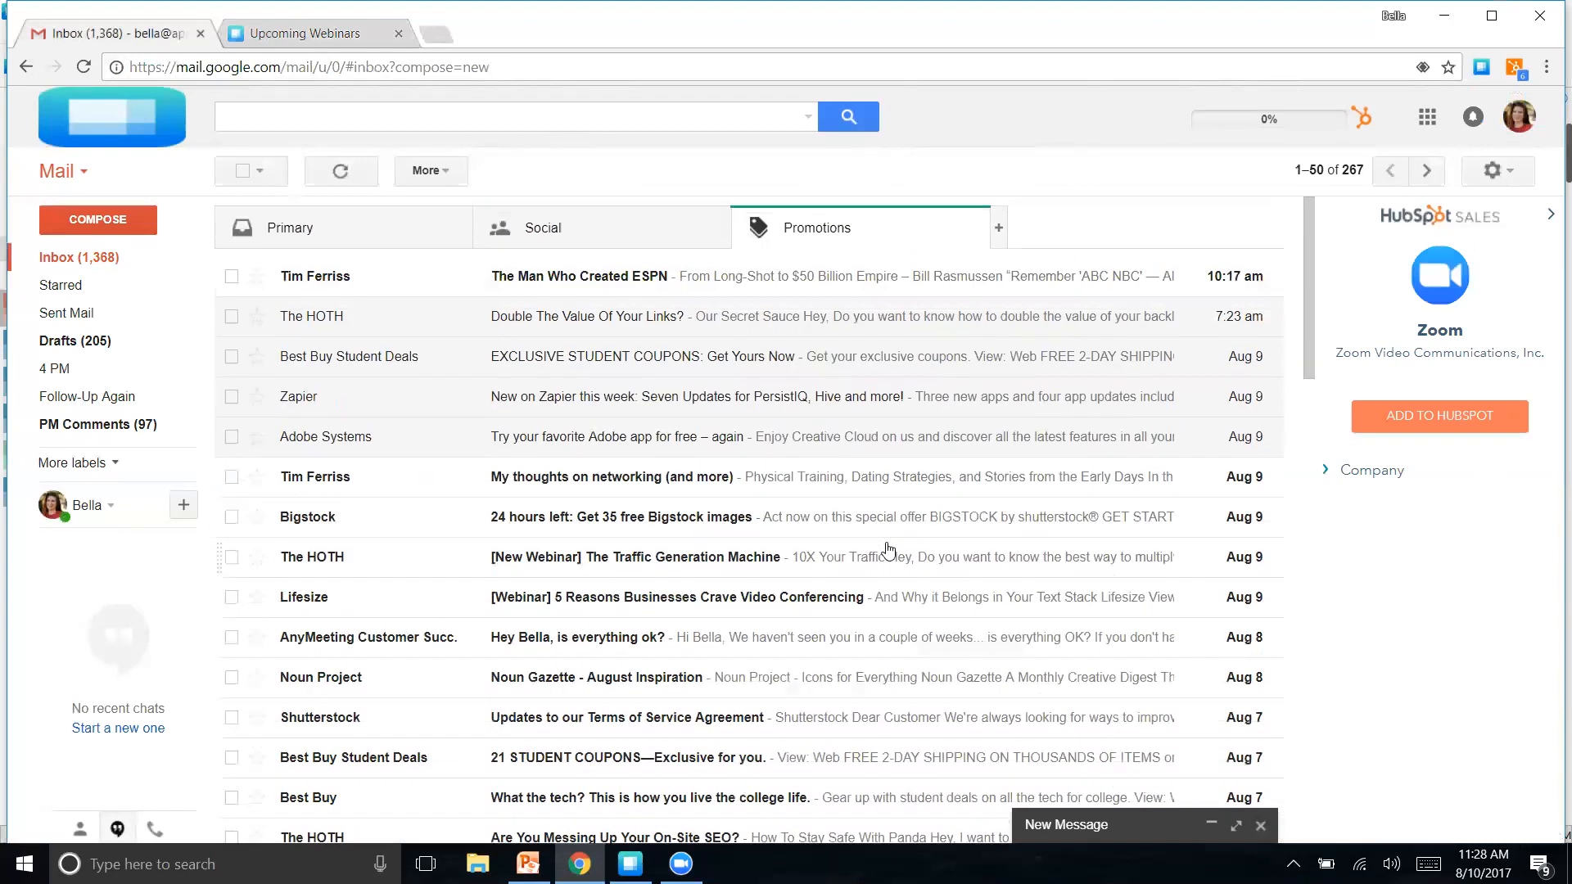
{"action": "left_click", "coordinate": [577, 285]}
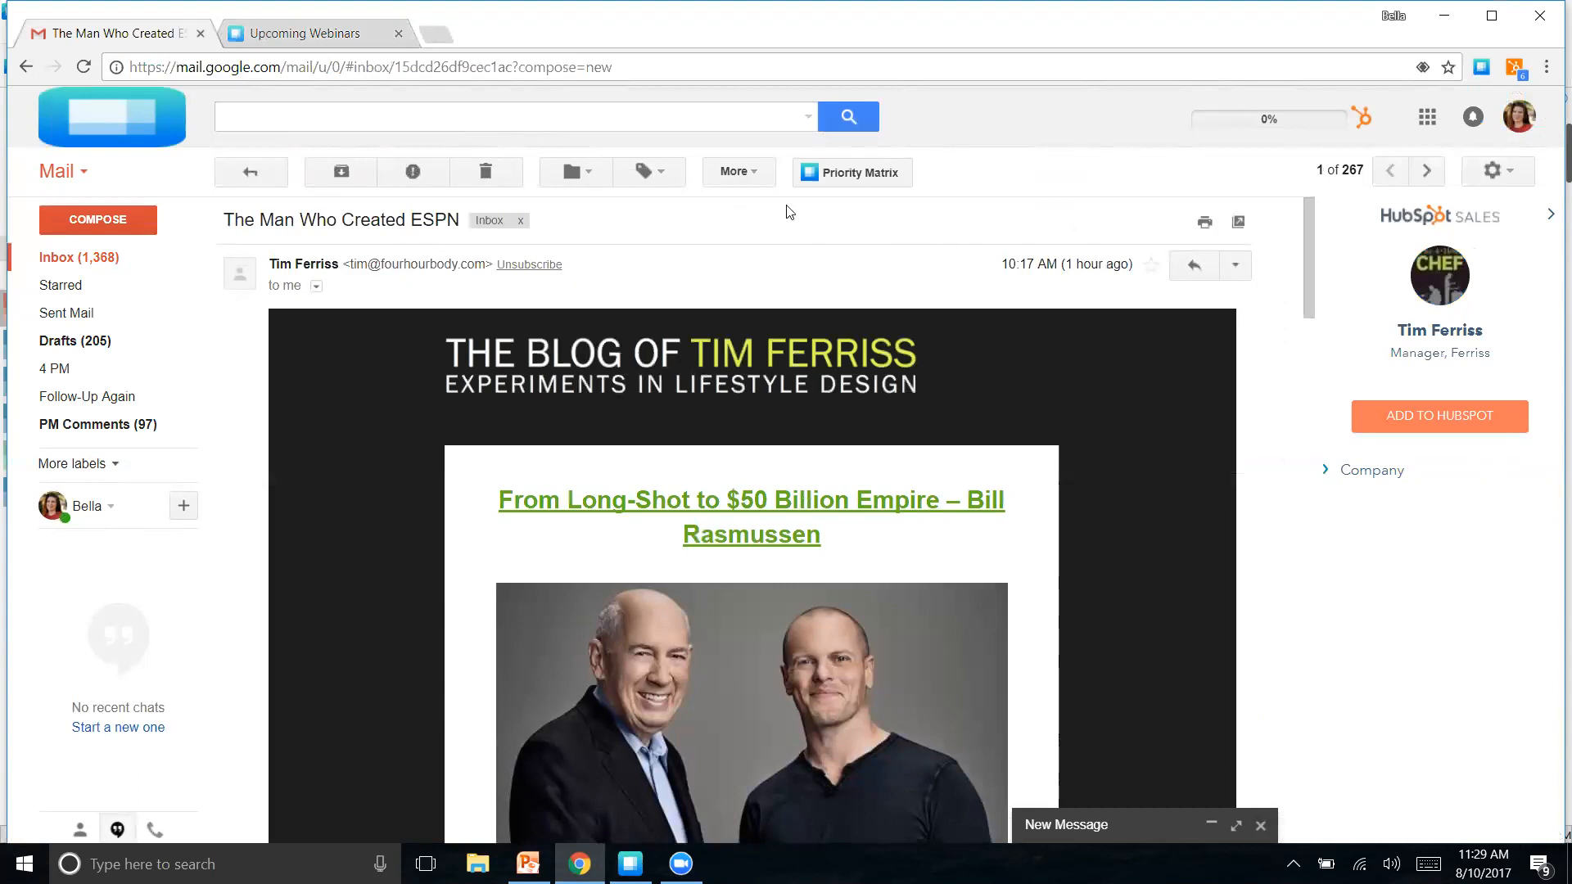
Step: Start a reply to "The Man Who Created ESPN", leave it empty and return to the beginning of the message
{"action": "left_click", "coordinate": [1195, 266]}
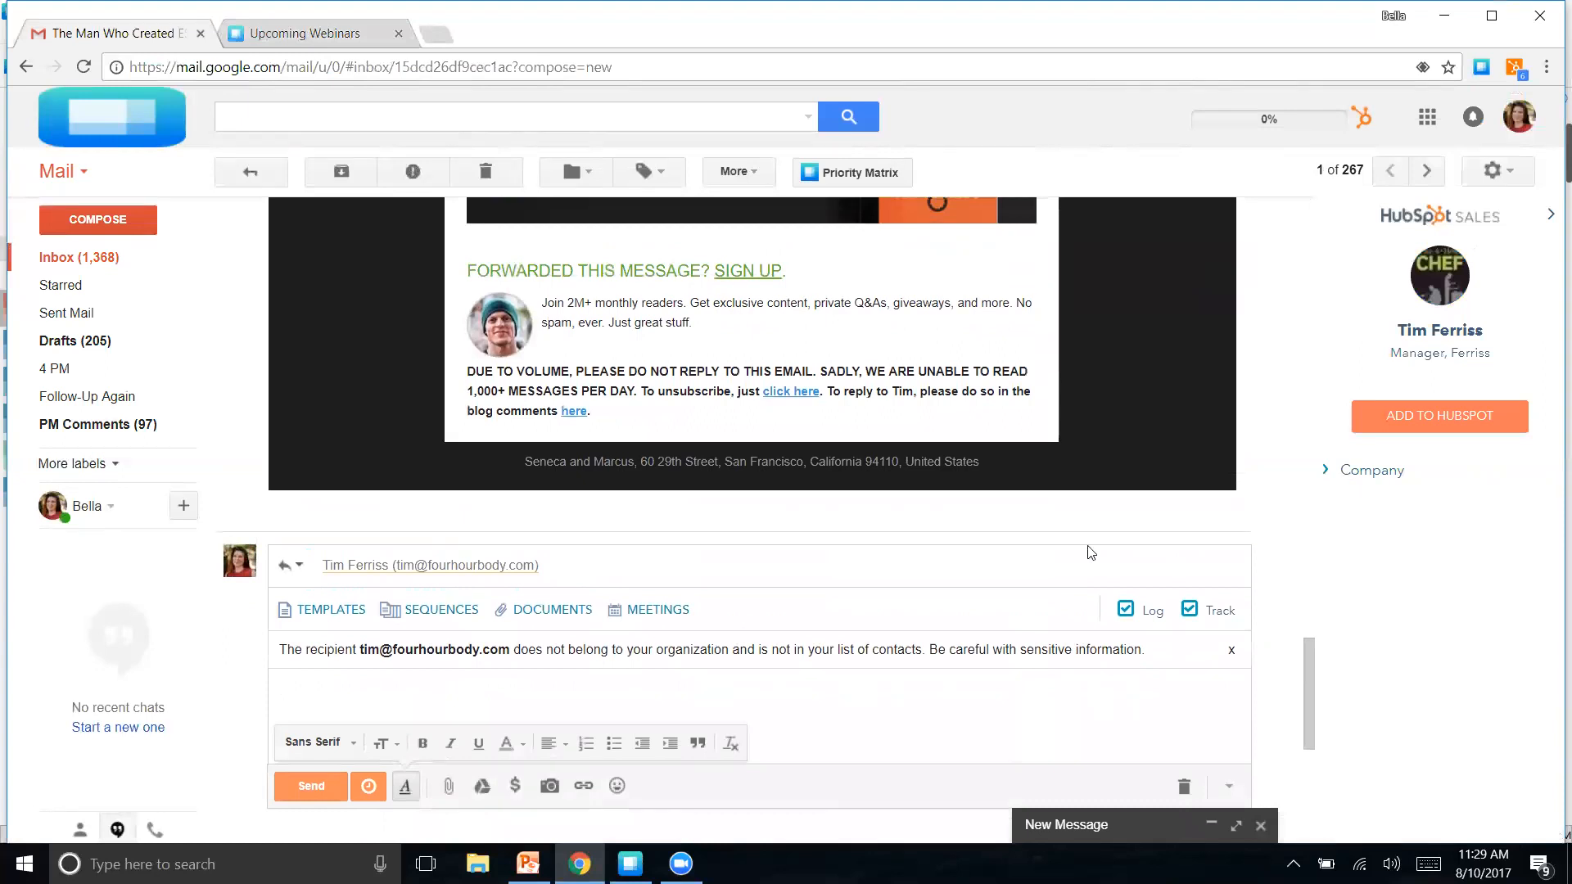
{"action": "scroll", "coordinate": [1087, 547], "scroll_direction": "up", "scroll_amount": 6}
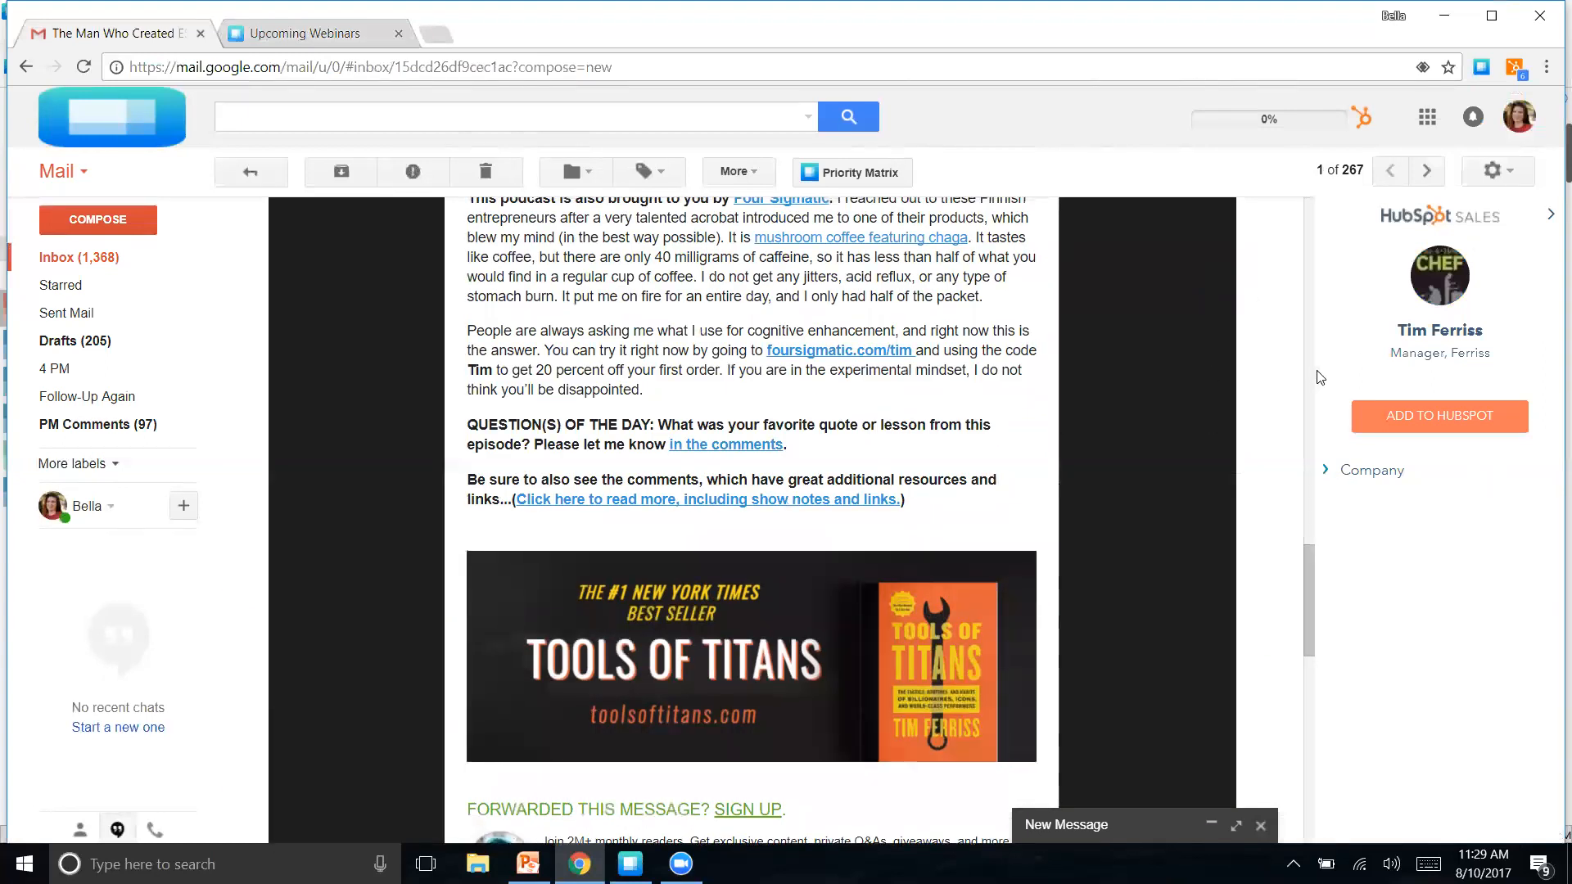
{"action": "left_click", "coordinate": [1310, 419]}
{"action": "scroll", "coordinate": [1097, 550], "scroll_direction": "up", "scroll_amount": 12}
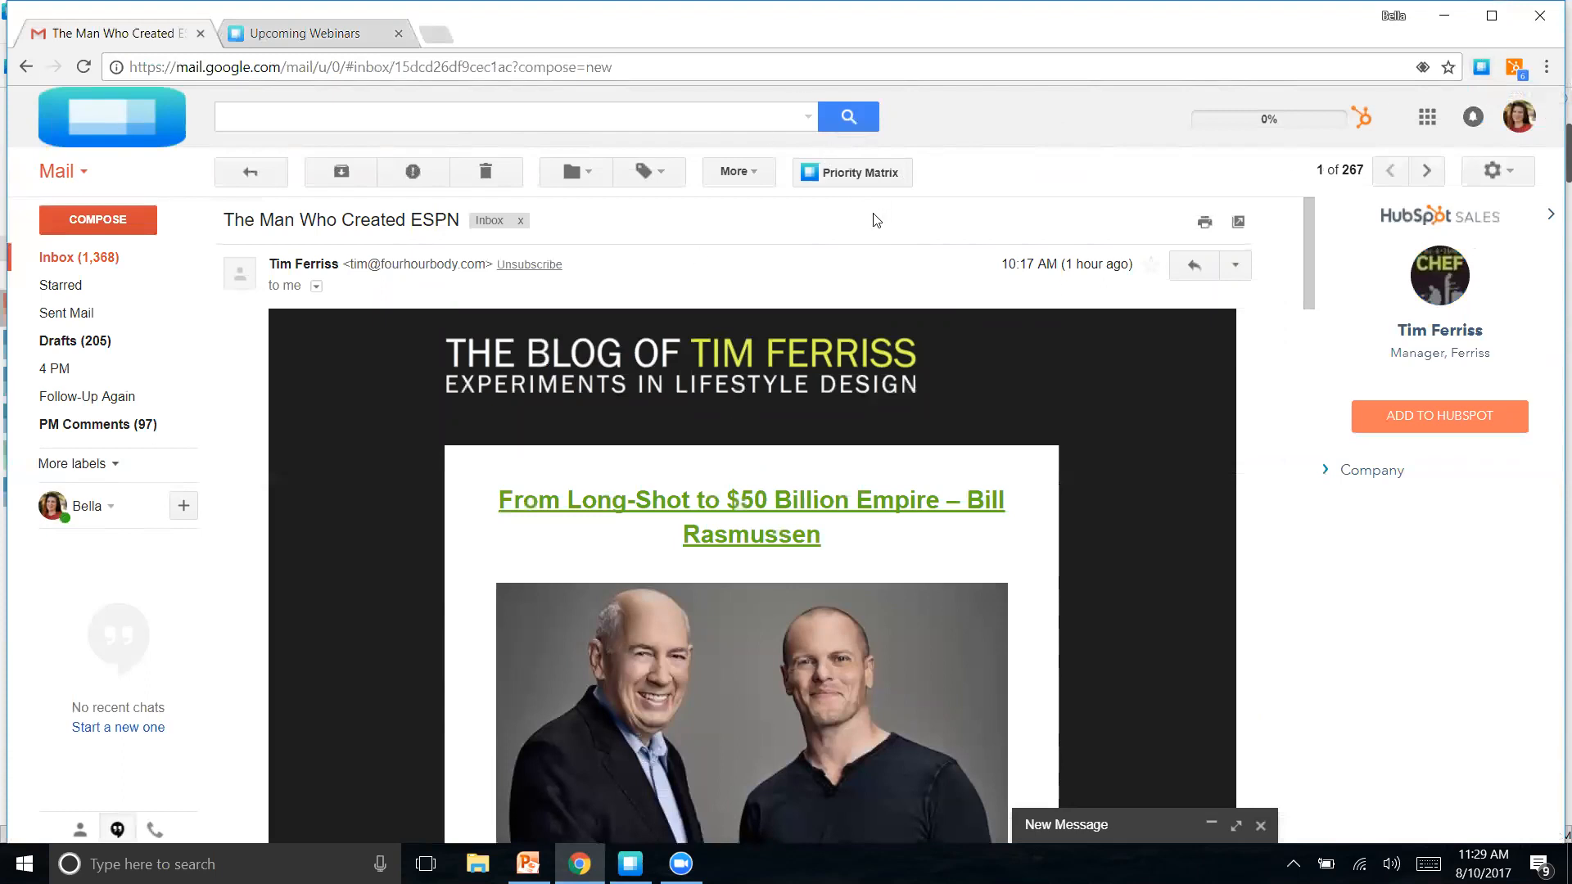
Step: Send the email "The Man Who Created ESPN" to the upper-right quadrant of the Priority Matrix project To Do and dismiss the collaborator invitation
{"action": "left_click", "coordinate": [854, 171]}
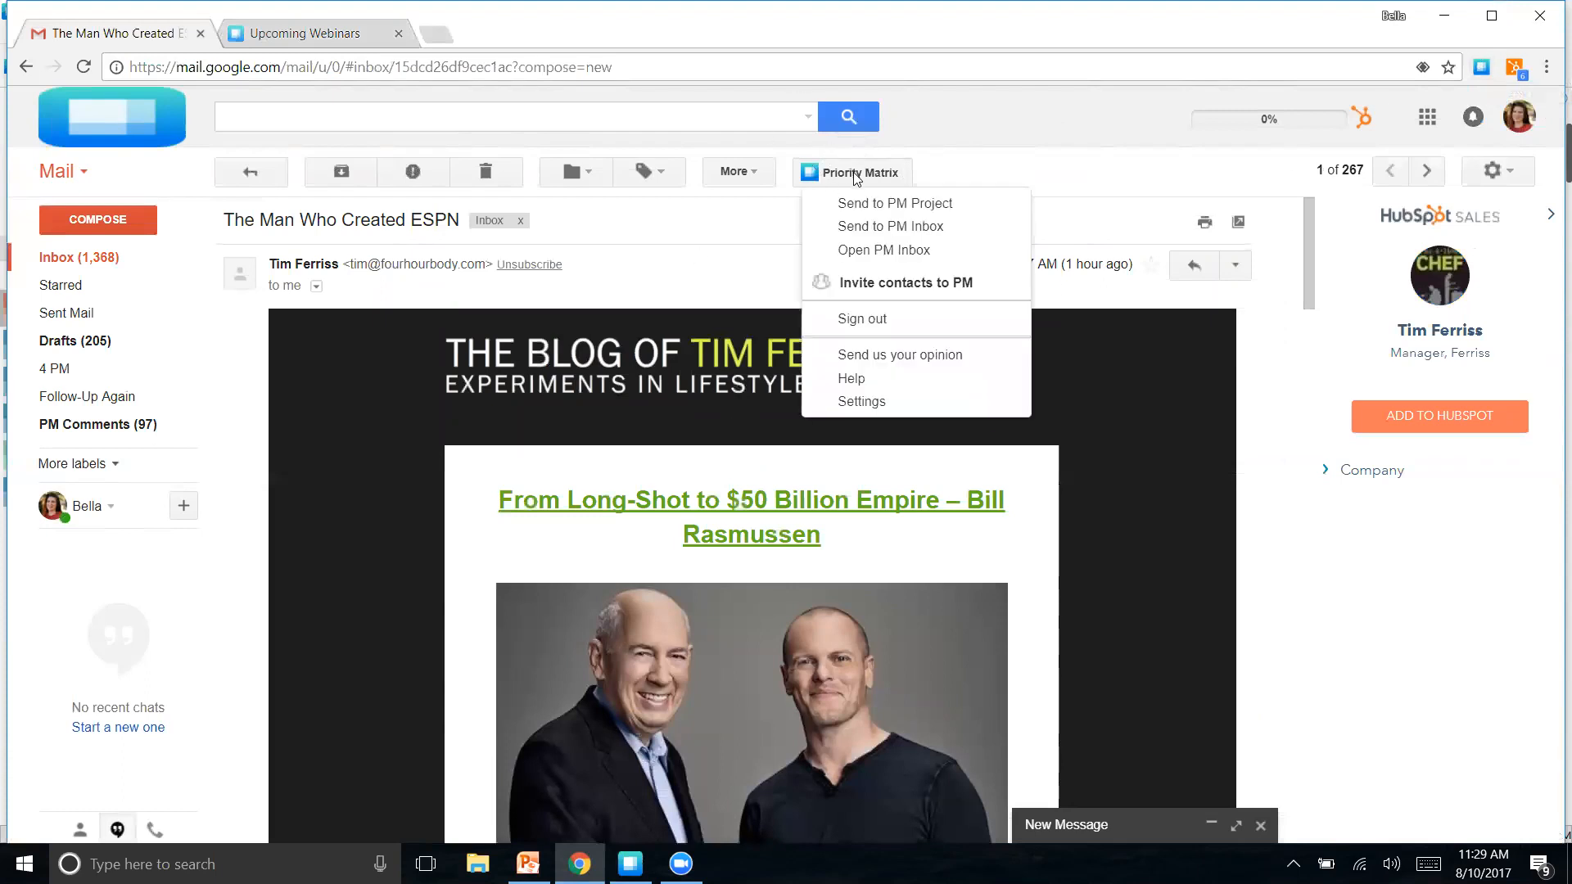
{"action": "left_click", "coordinate": [919, 203]}
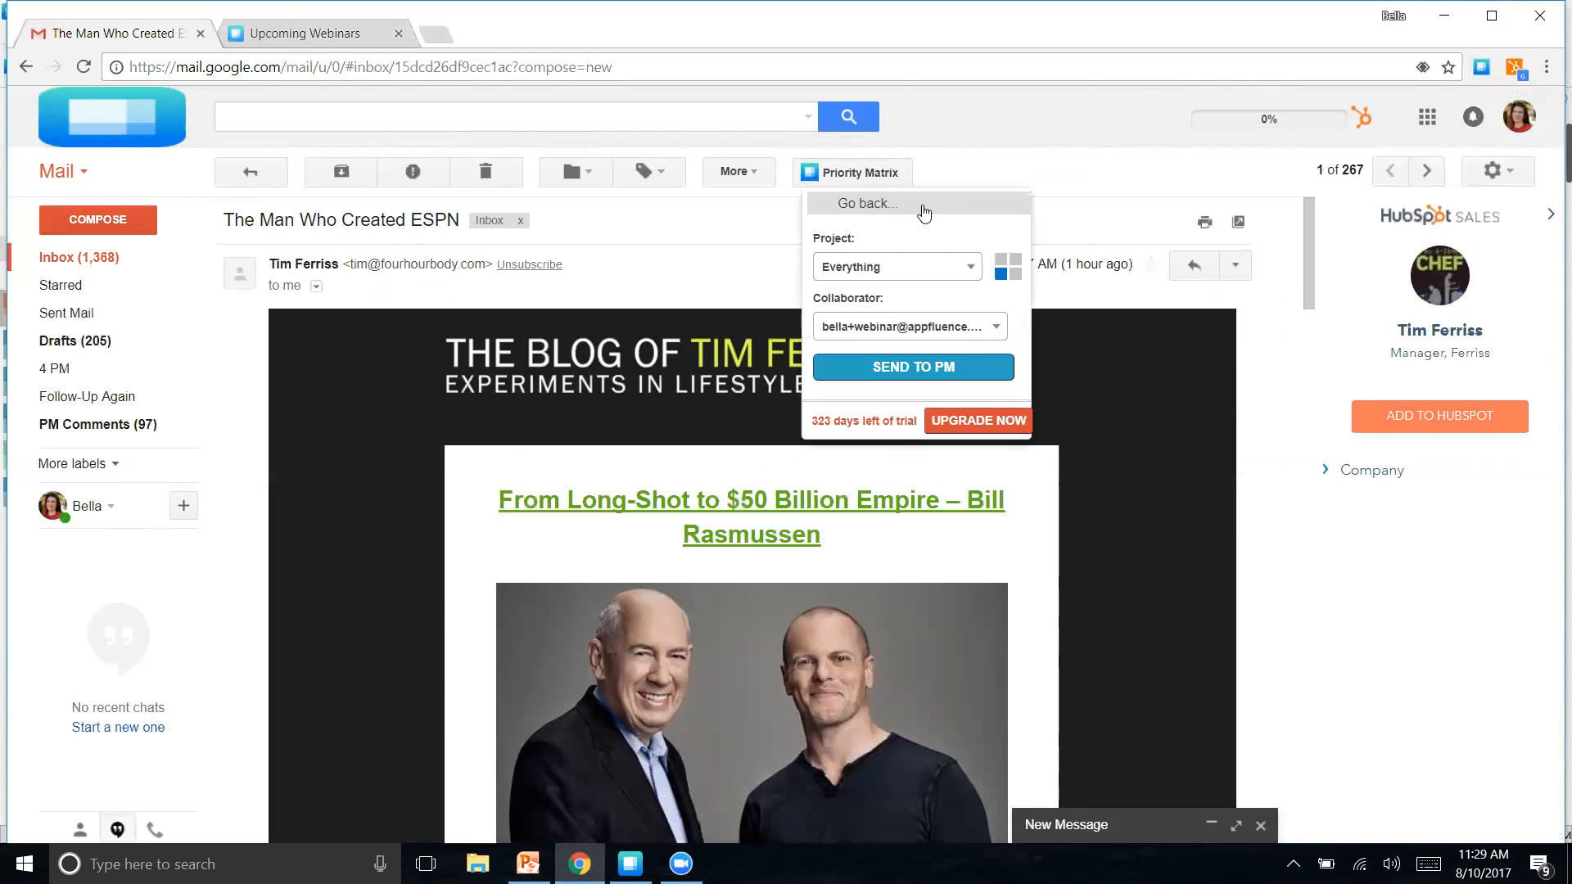
{"action": "left_click", "coordinate": [956, 268]}
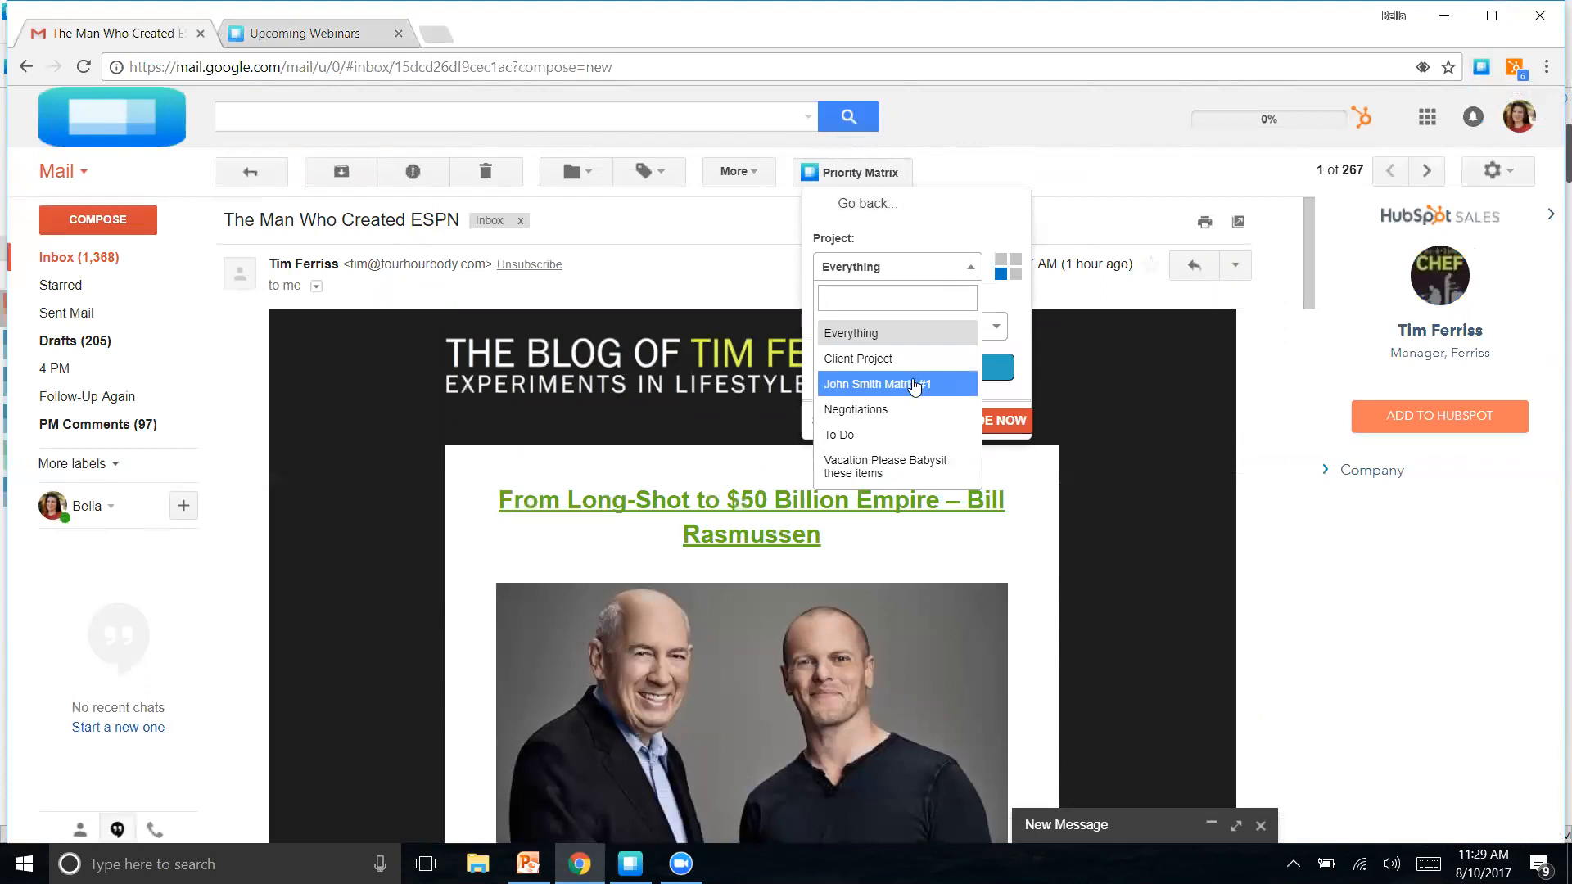
{"action": "left_click", "coordinate": [914, 442]}
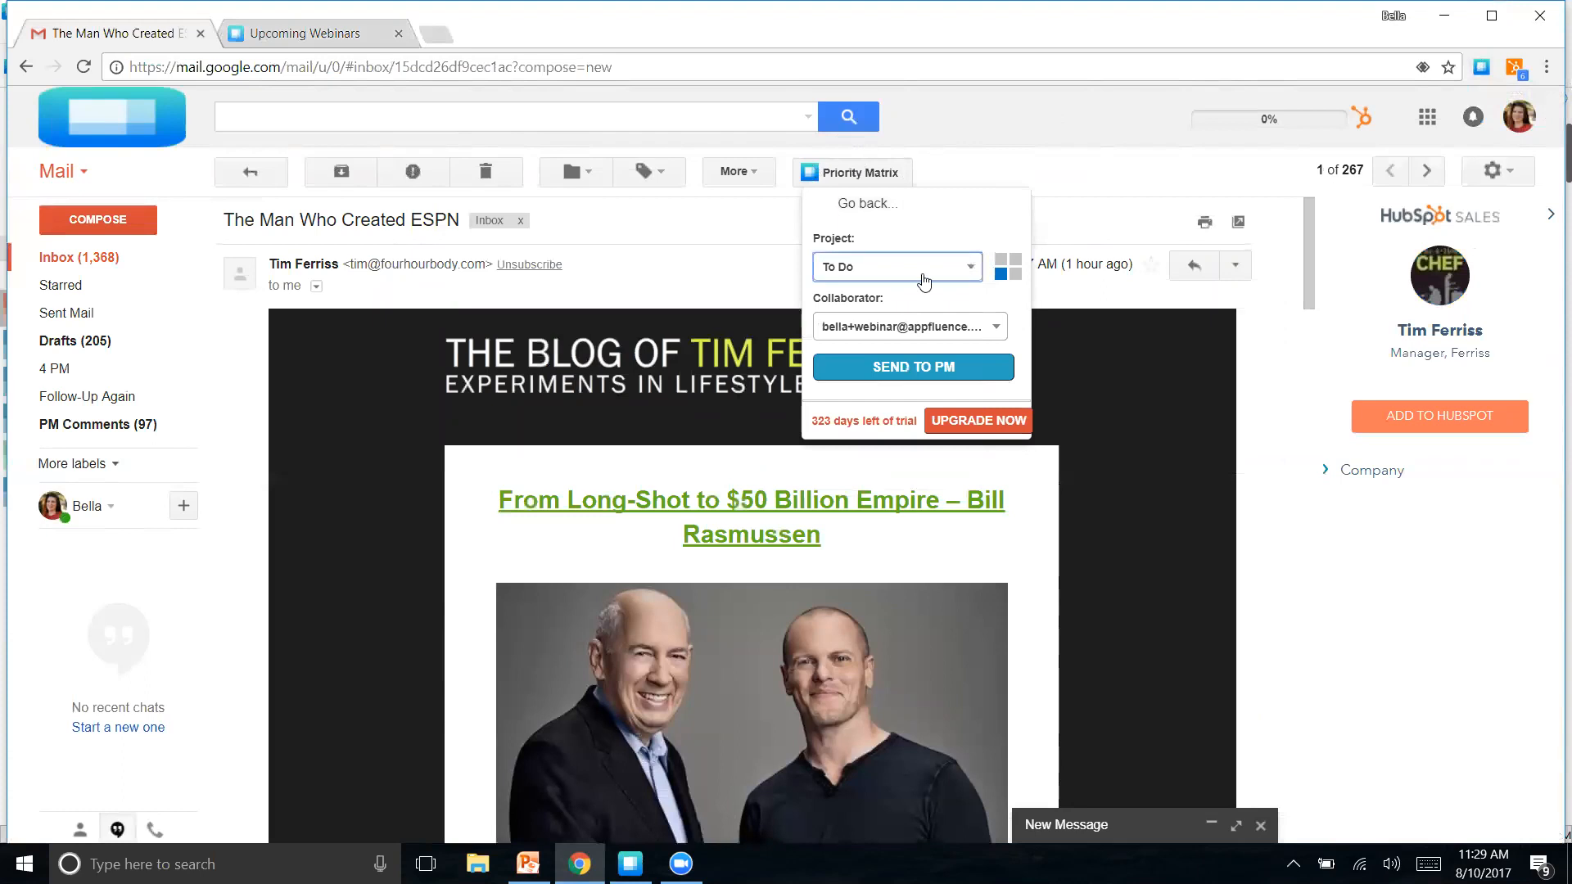
{"action": "left_click", "coordinate": [1014, 262]}
{"action": "left_click", "coordinate": [902, 365]}
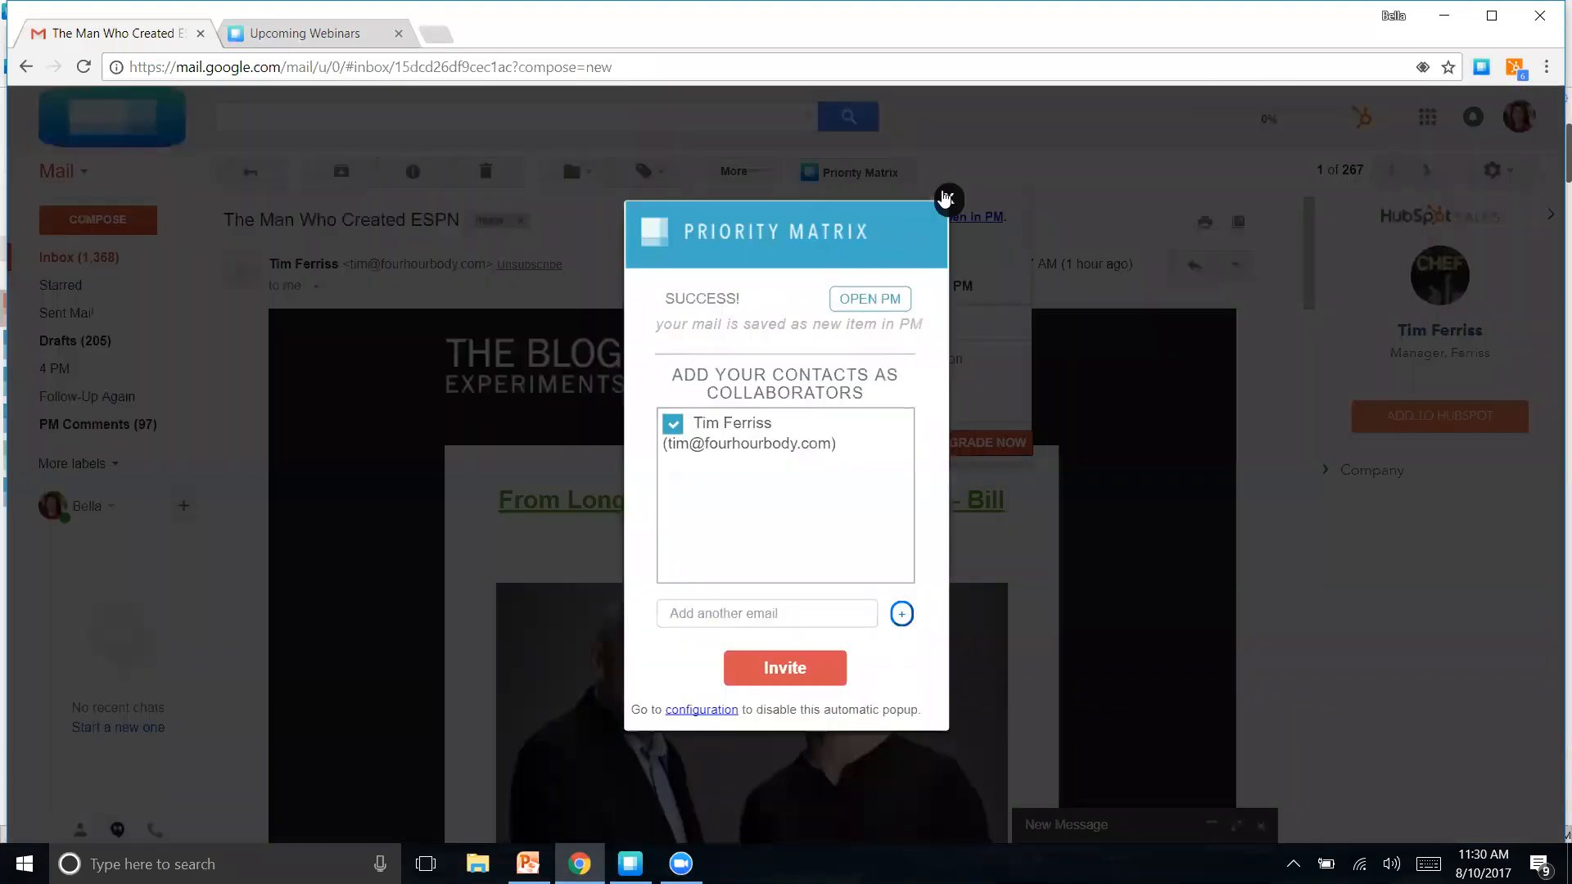
{"action": "left_click", "coordinate": [948, 200]}
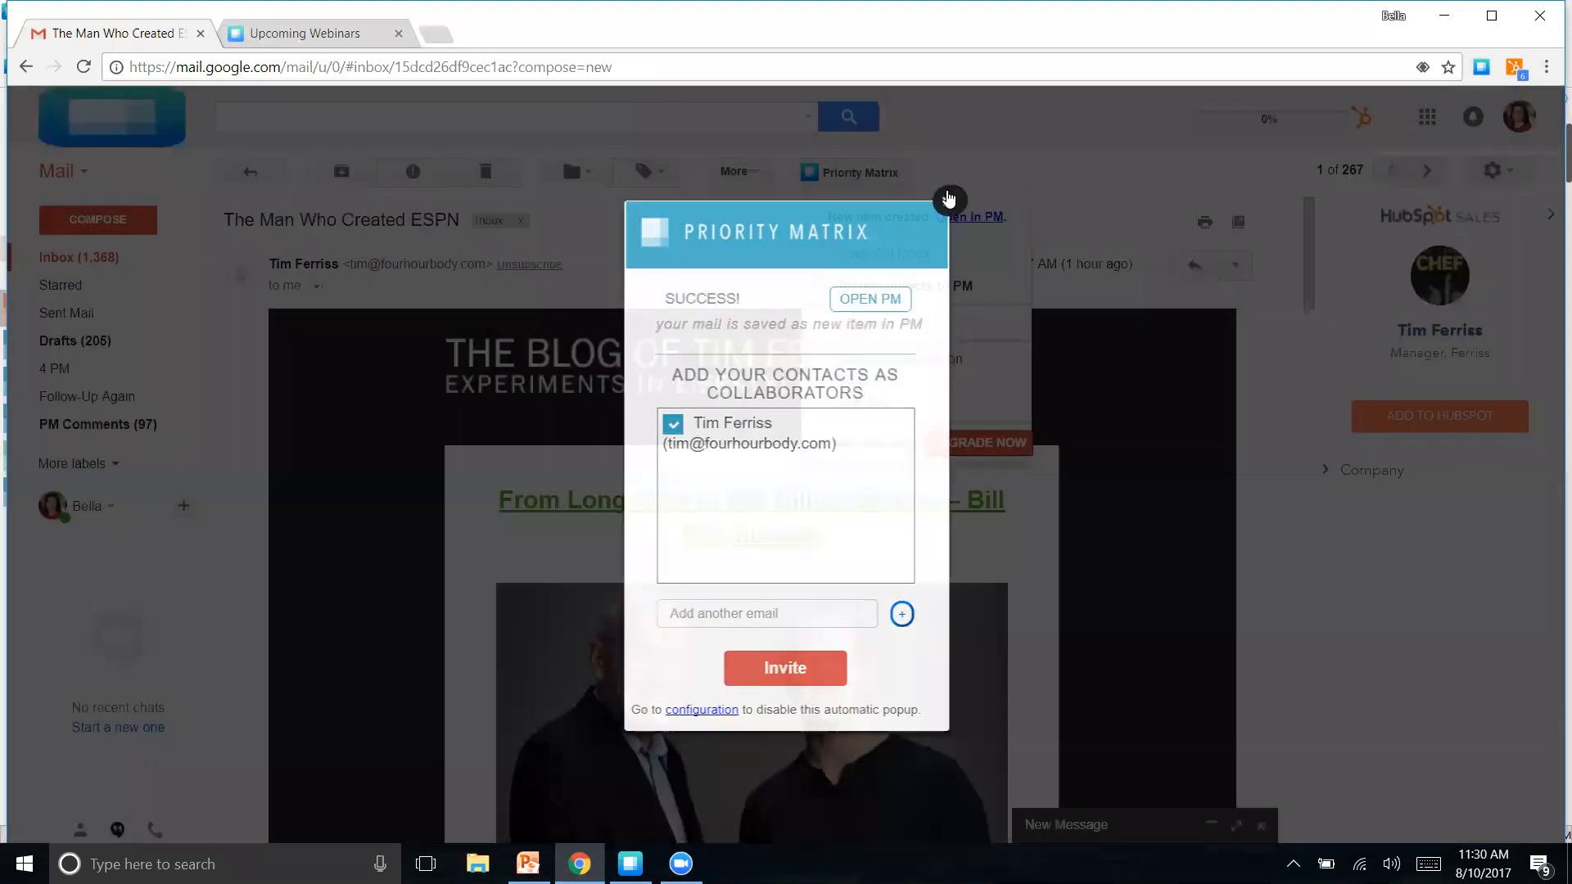
Step: Send the next email, "Double The Value Of Your Links?", to the Priority Matrix project To Do
{"action": "left_click", "coordinate": [1424, 170]}
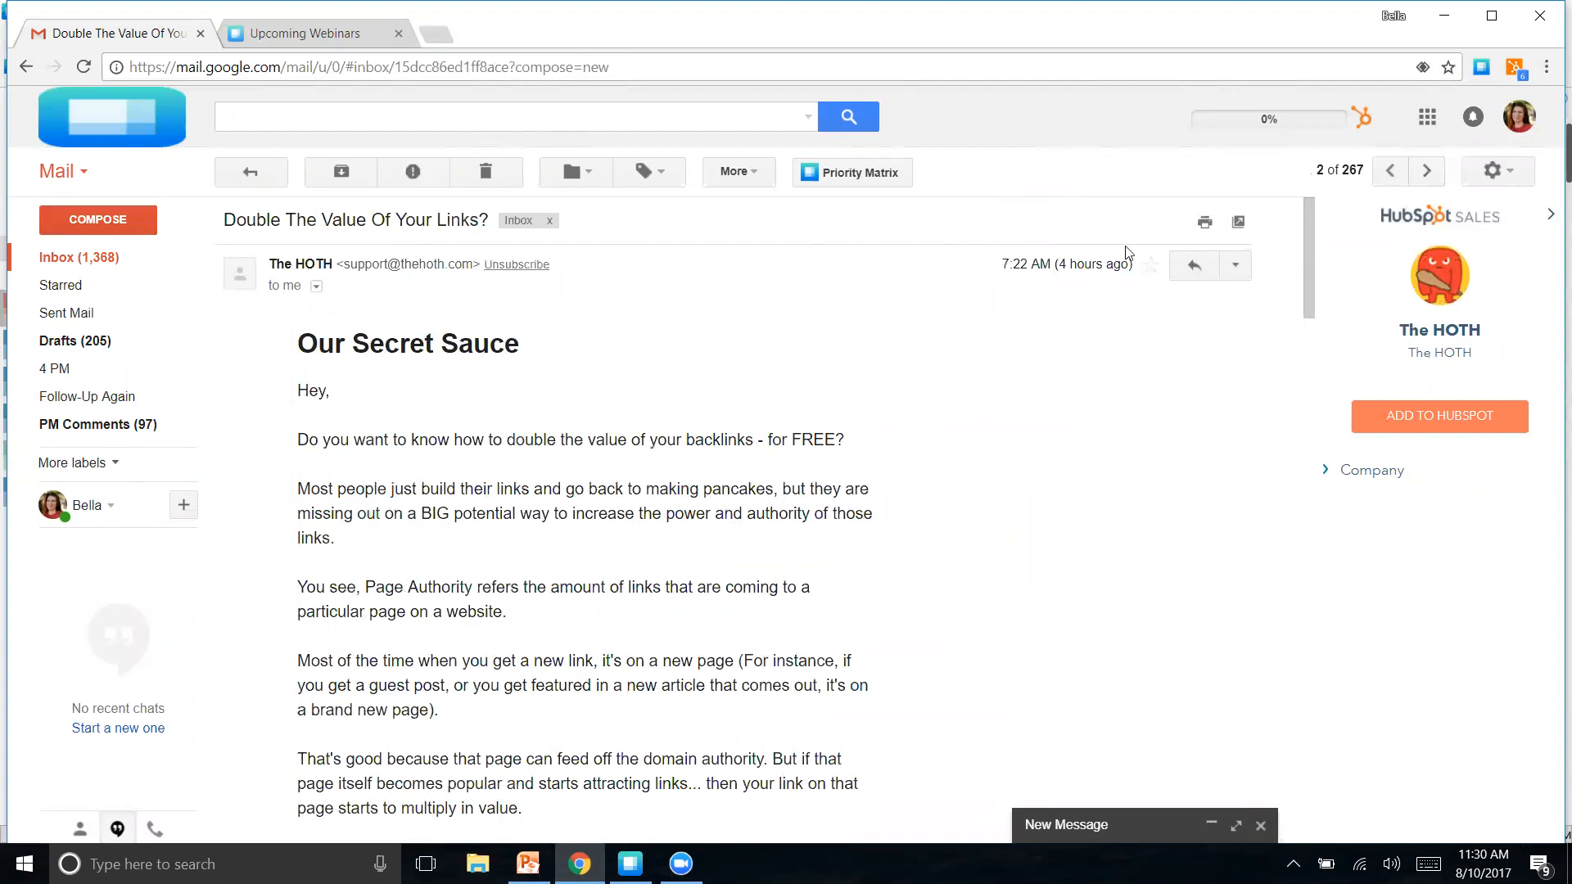
{"action": "left_click", "coordinate": [875, 178]}
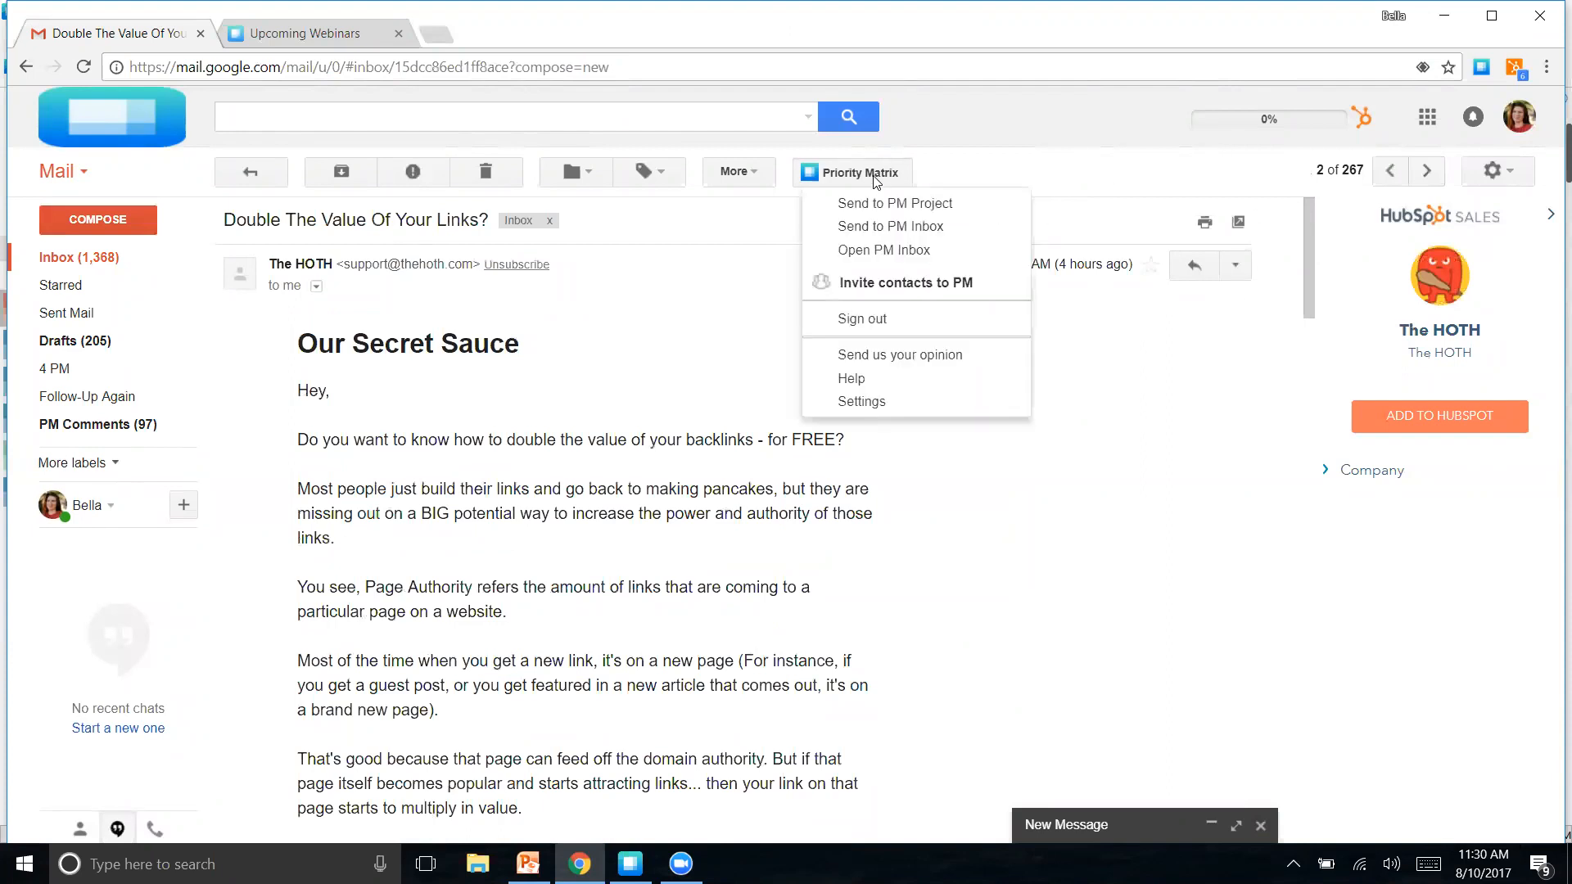
{"action": "left_click", "coordinate": [907, 203]}
{"action": "left_click", "coordinate": [903, 267]}
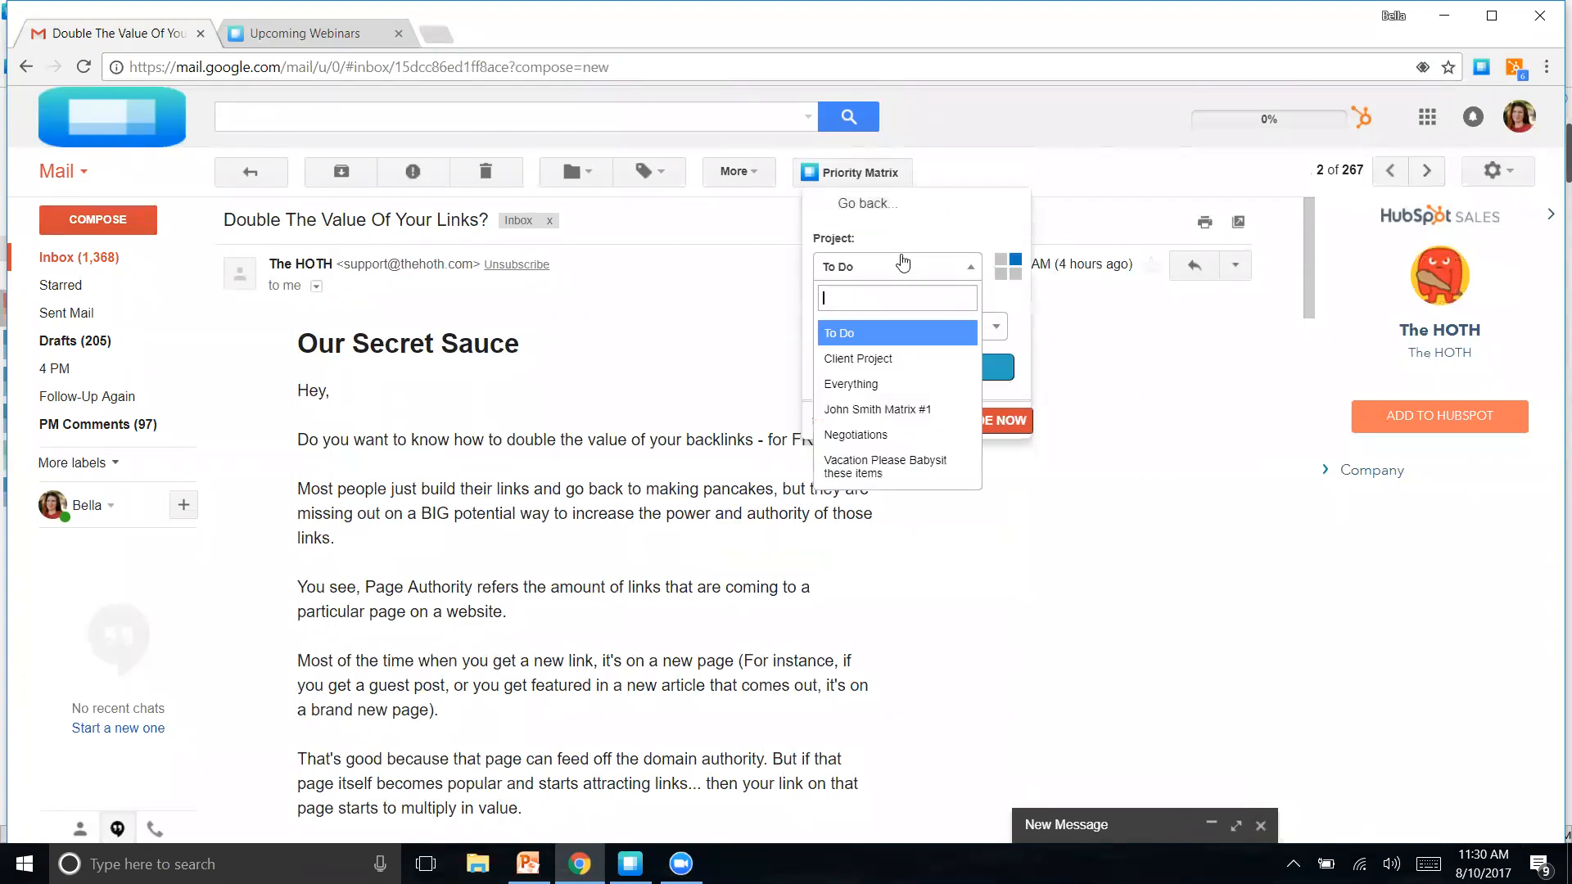
{"action": "left_click", "coordinate": [913, 344]}
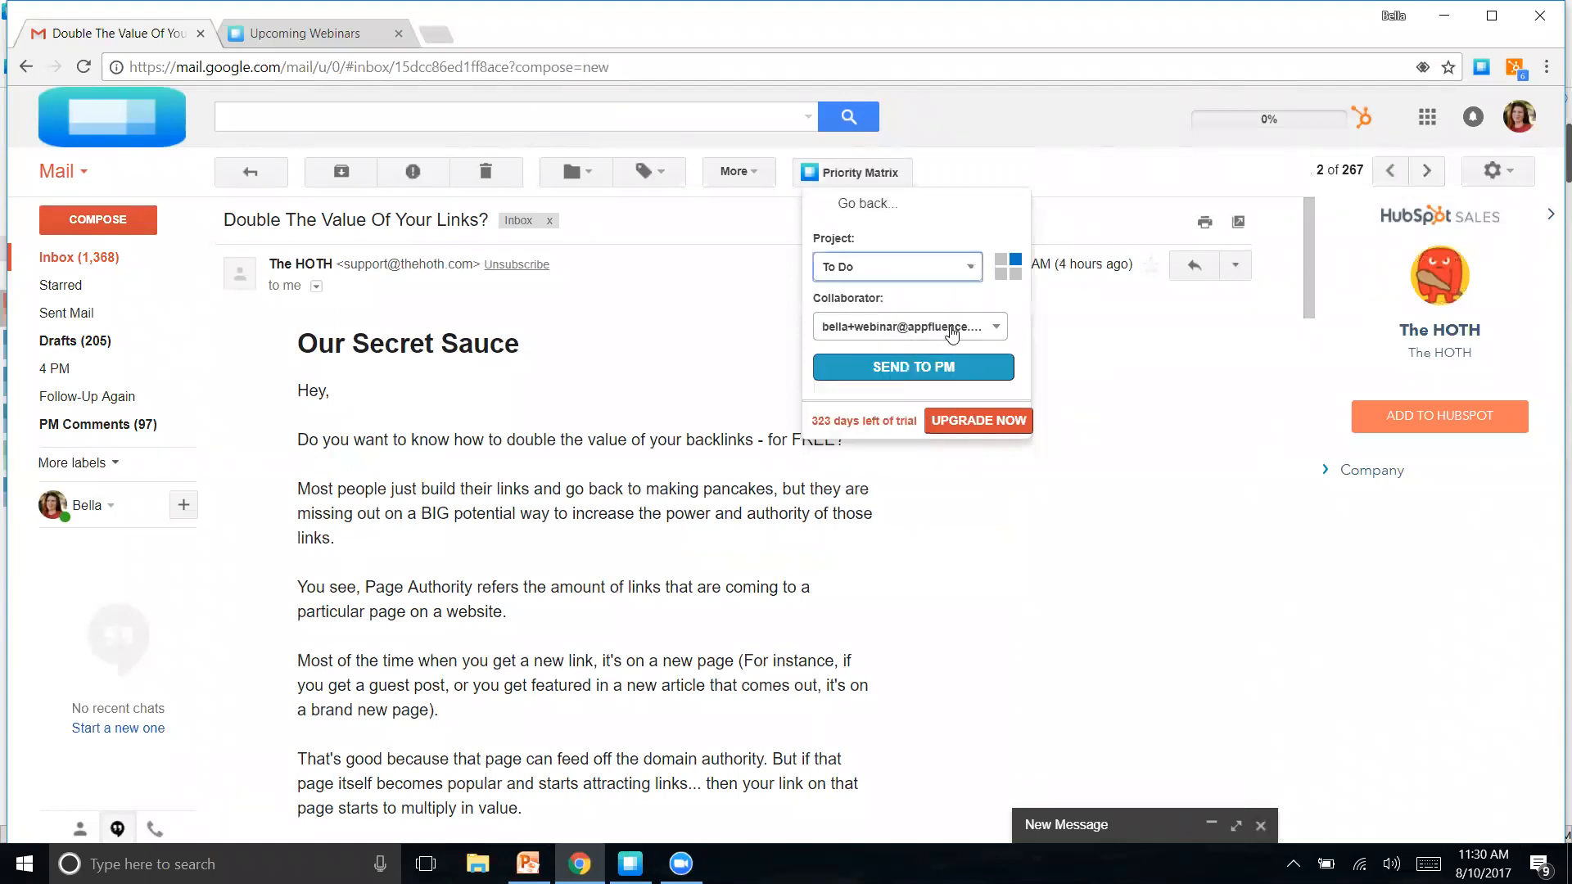
{"action": "left_click", "coordinate": [904, 367]}
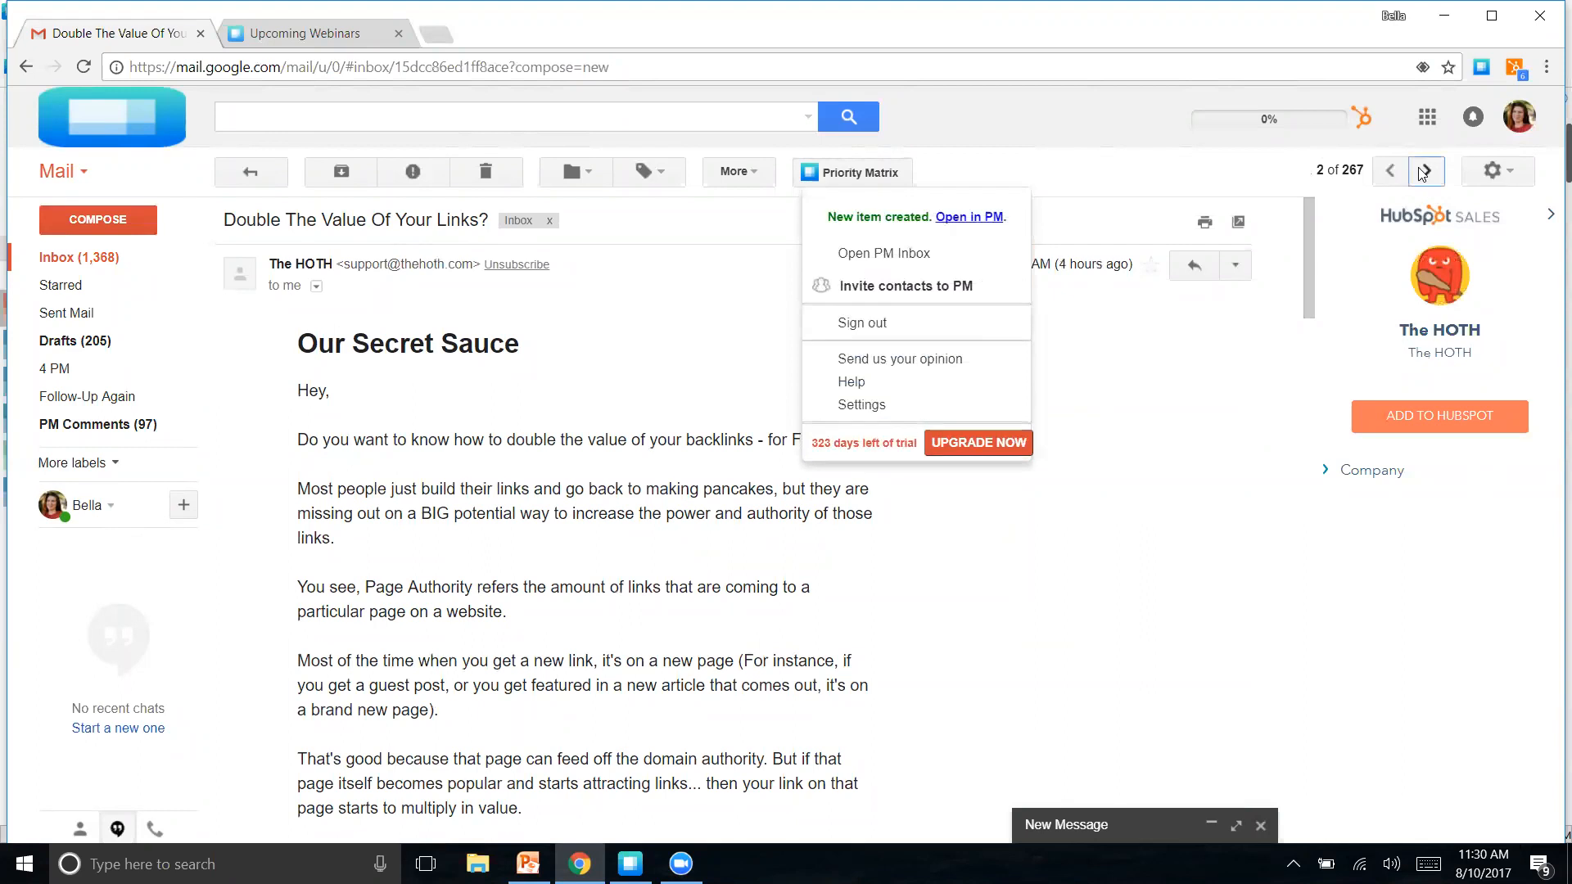
Step: Send the next email, "EXCLUSIVE STUDENT COUPONS: Get Yours Now", to the lower-left quadrant of the Priority Matrix project To Do with the default collaborator
{"action": "left_click", "coordinate": [1424, 171]}
{"action": "left_click", "coordinate": [829, 176]}
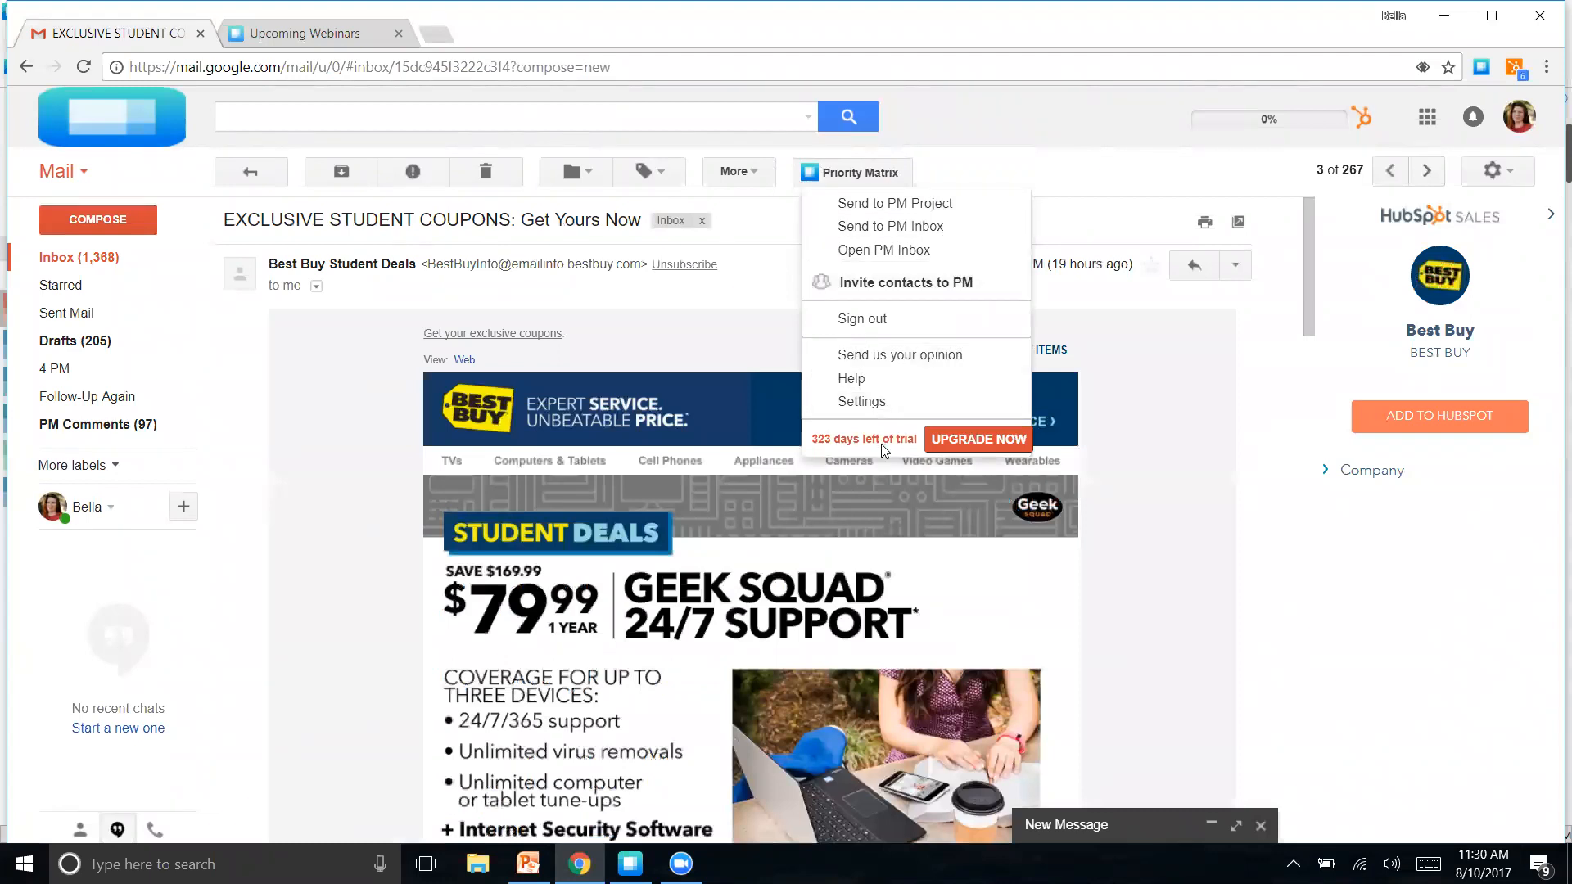
{"action": "left_click", "coordinate": [1111, 37]}
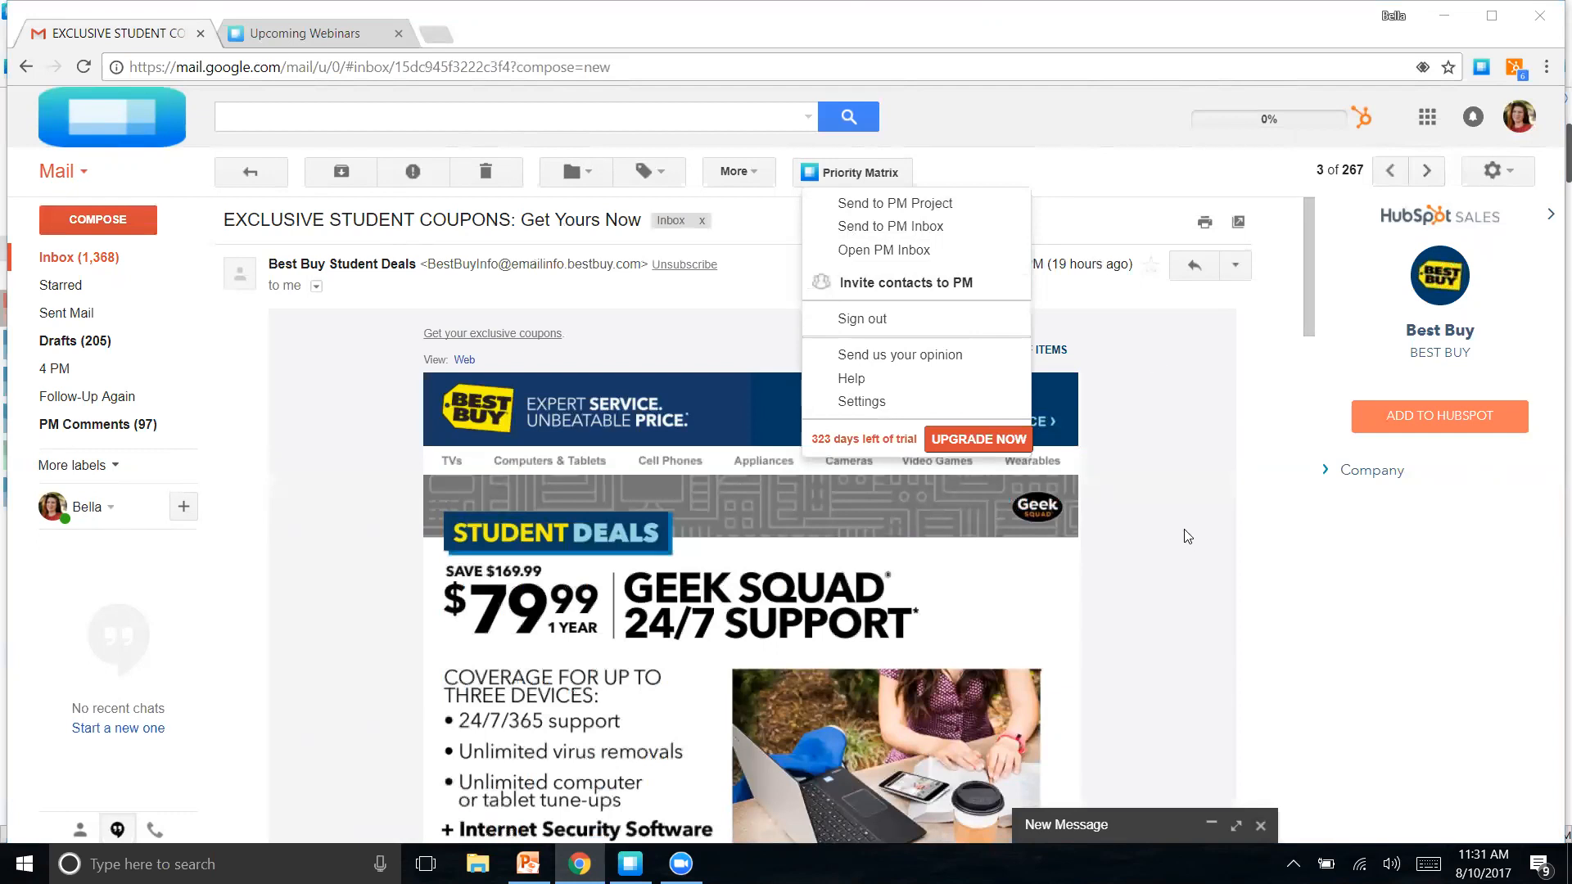
{"action": "left_click", "coordinate": [906, 203]}
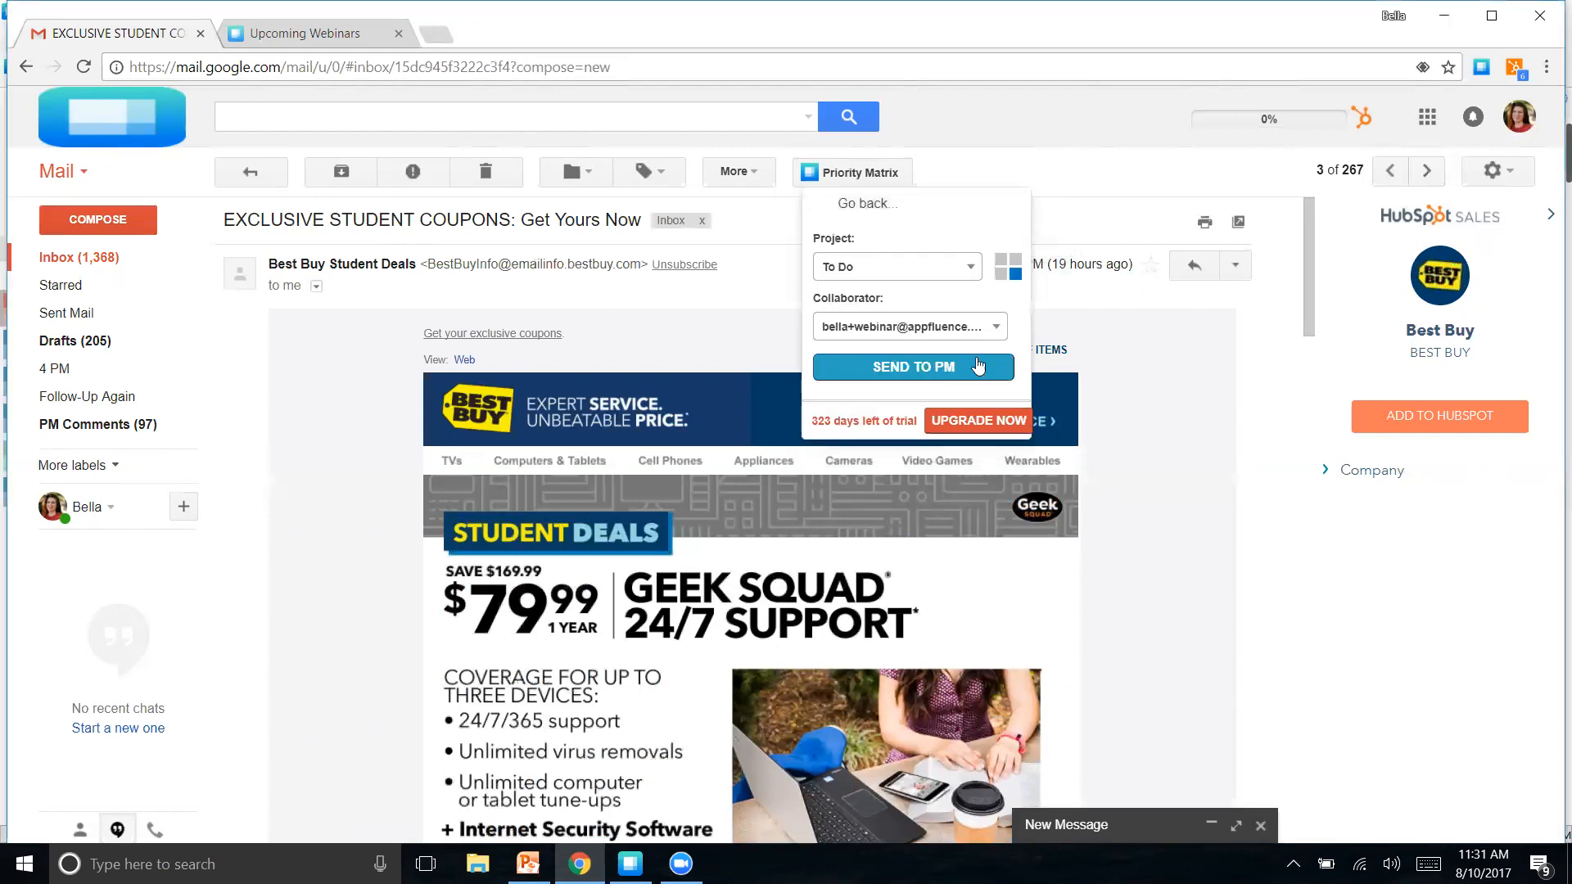
{"action": "left_click", "coordinate": [945, 270]}
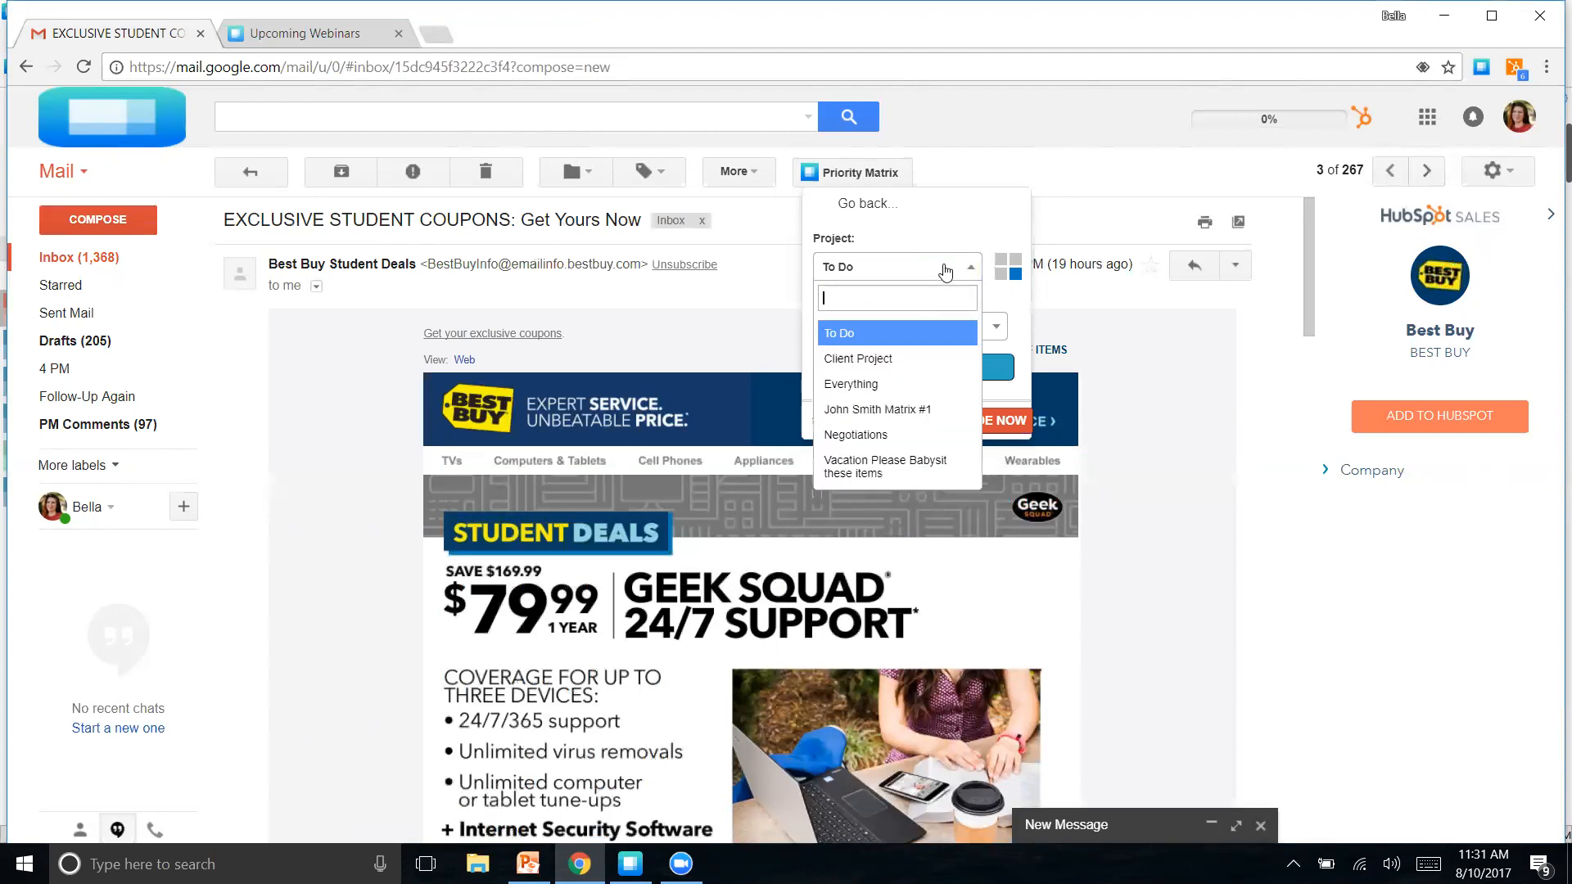
{"action": "left_click", "coordinate": [1007, 286]}
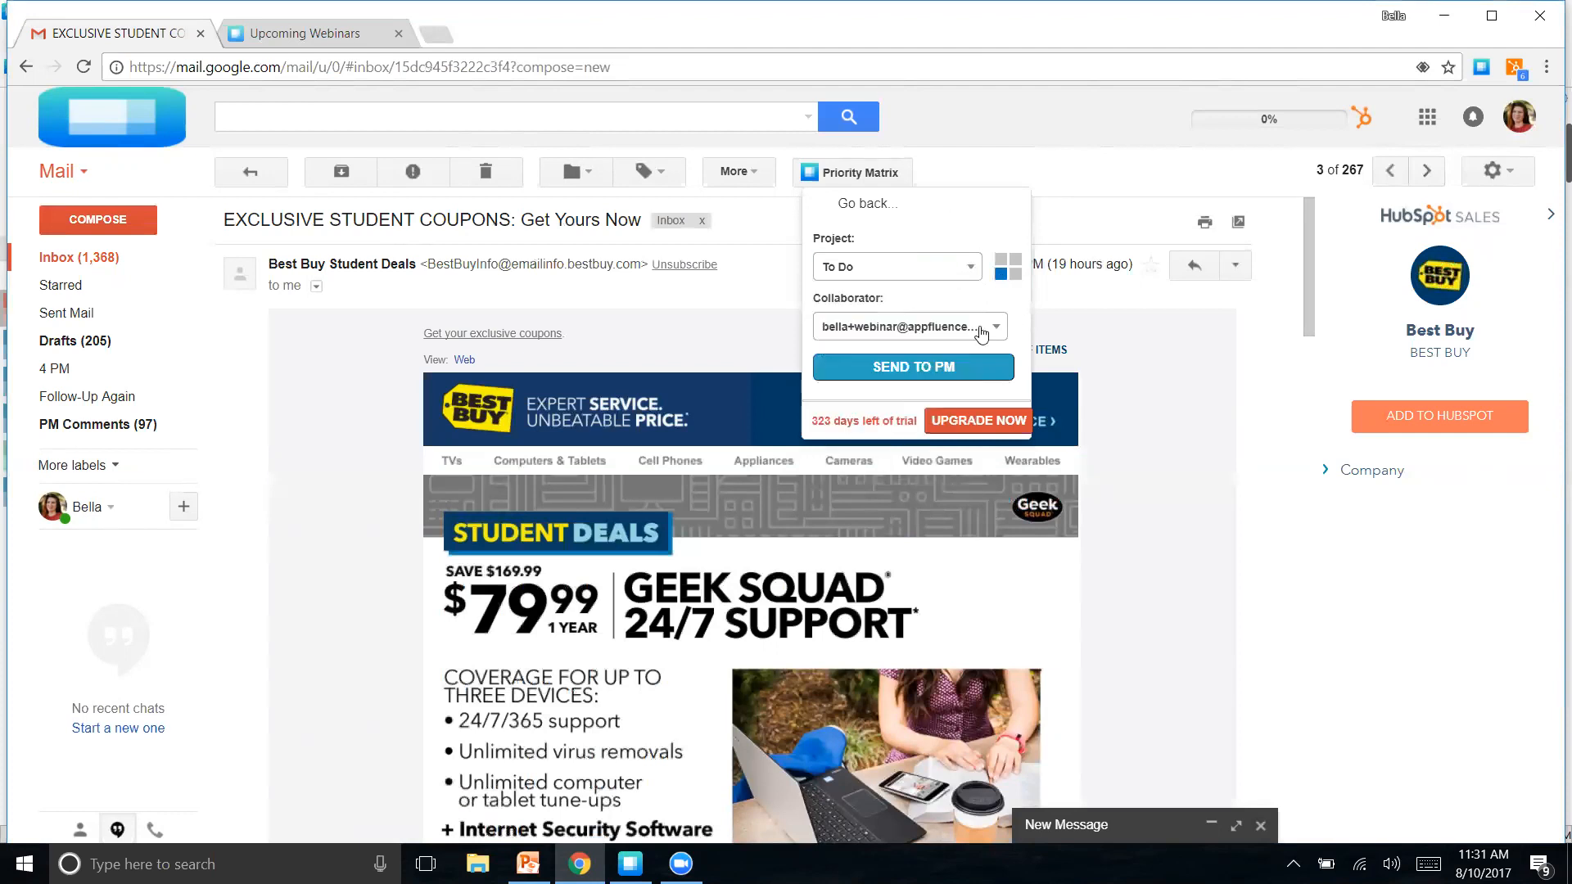
{"action": "left_click", "coordinate": [976, 329]}
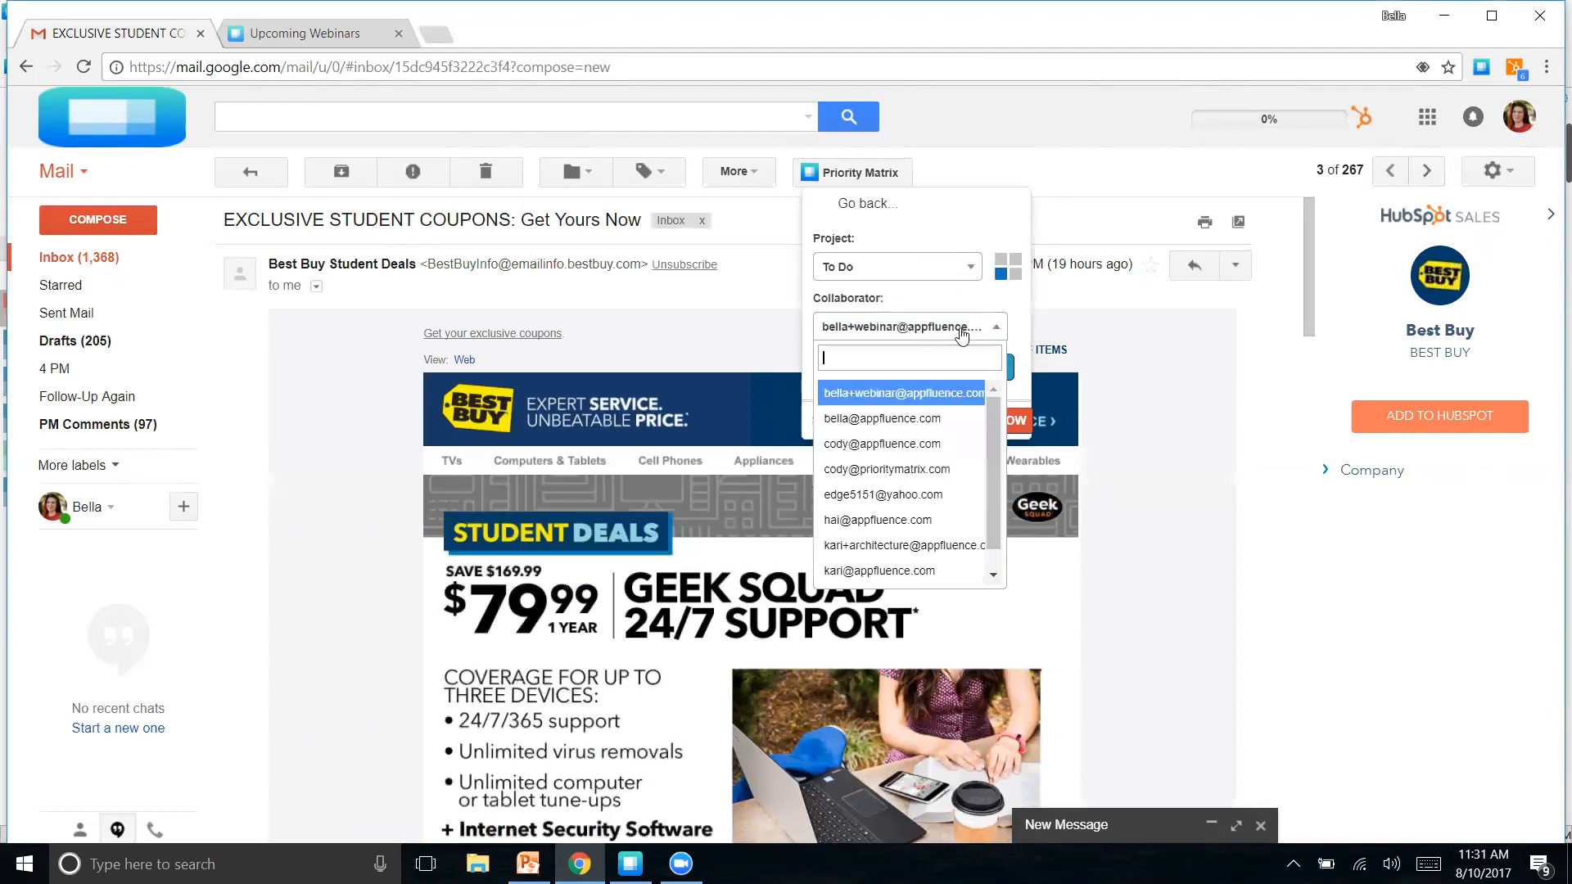
{"action": "left_click", "coordinate": [926, 396]}
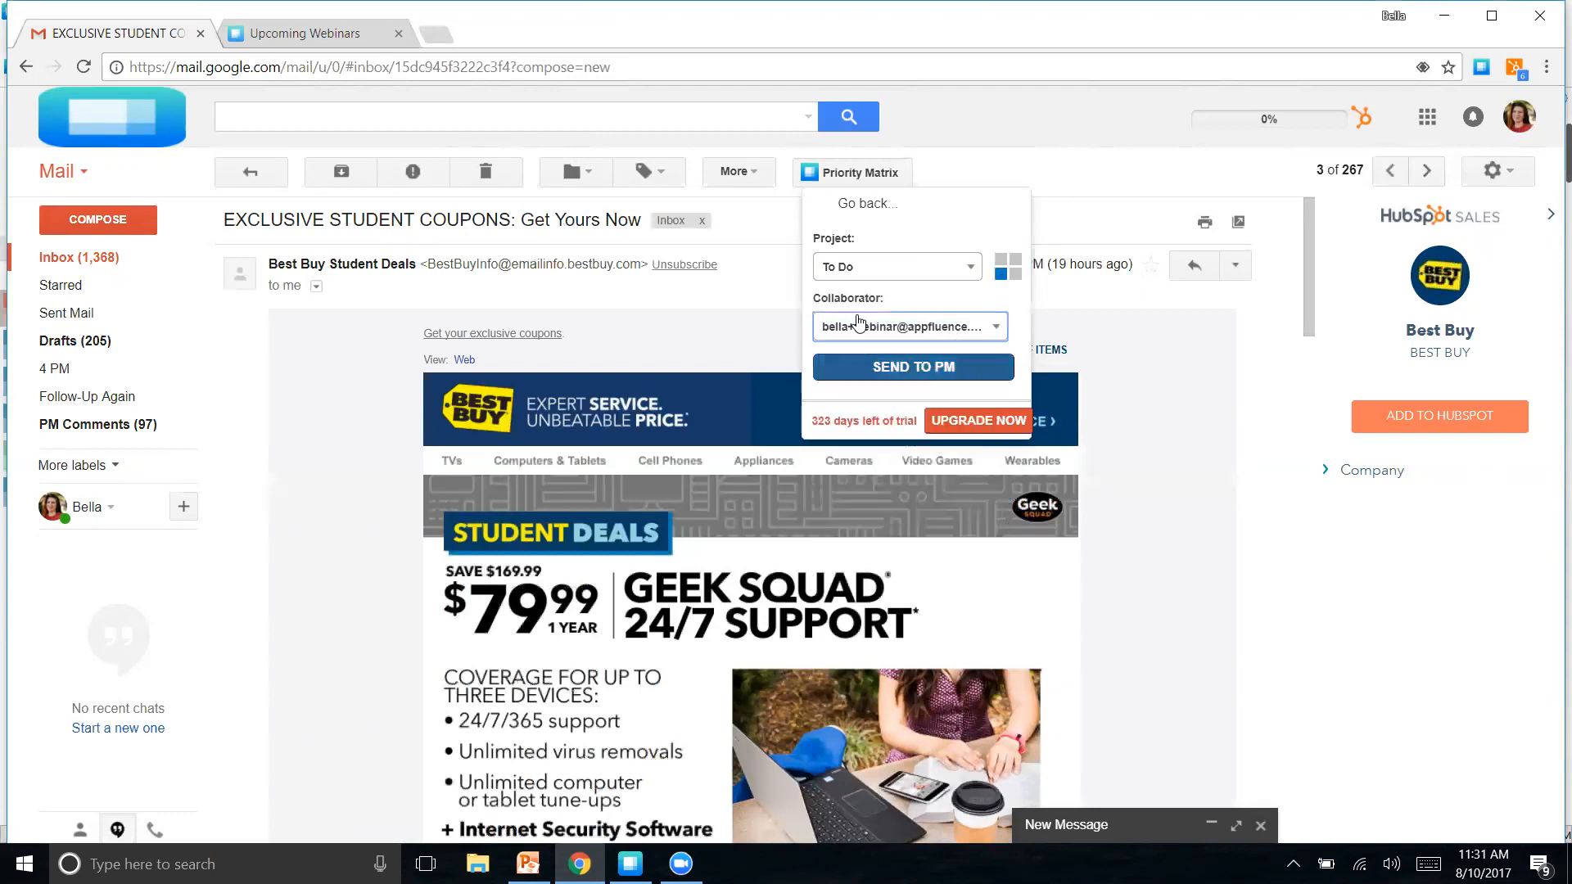
{"action": "left_click", "coordinate": [893, 370]}
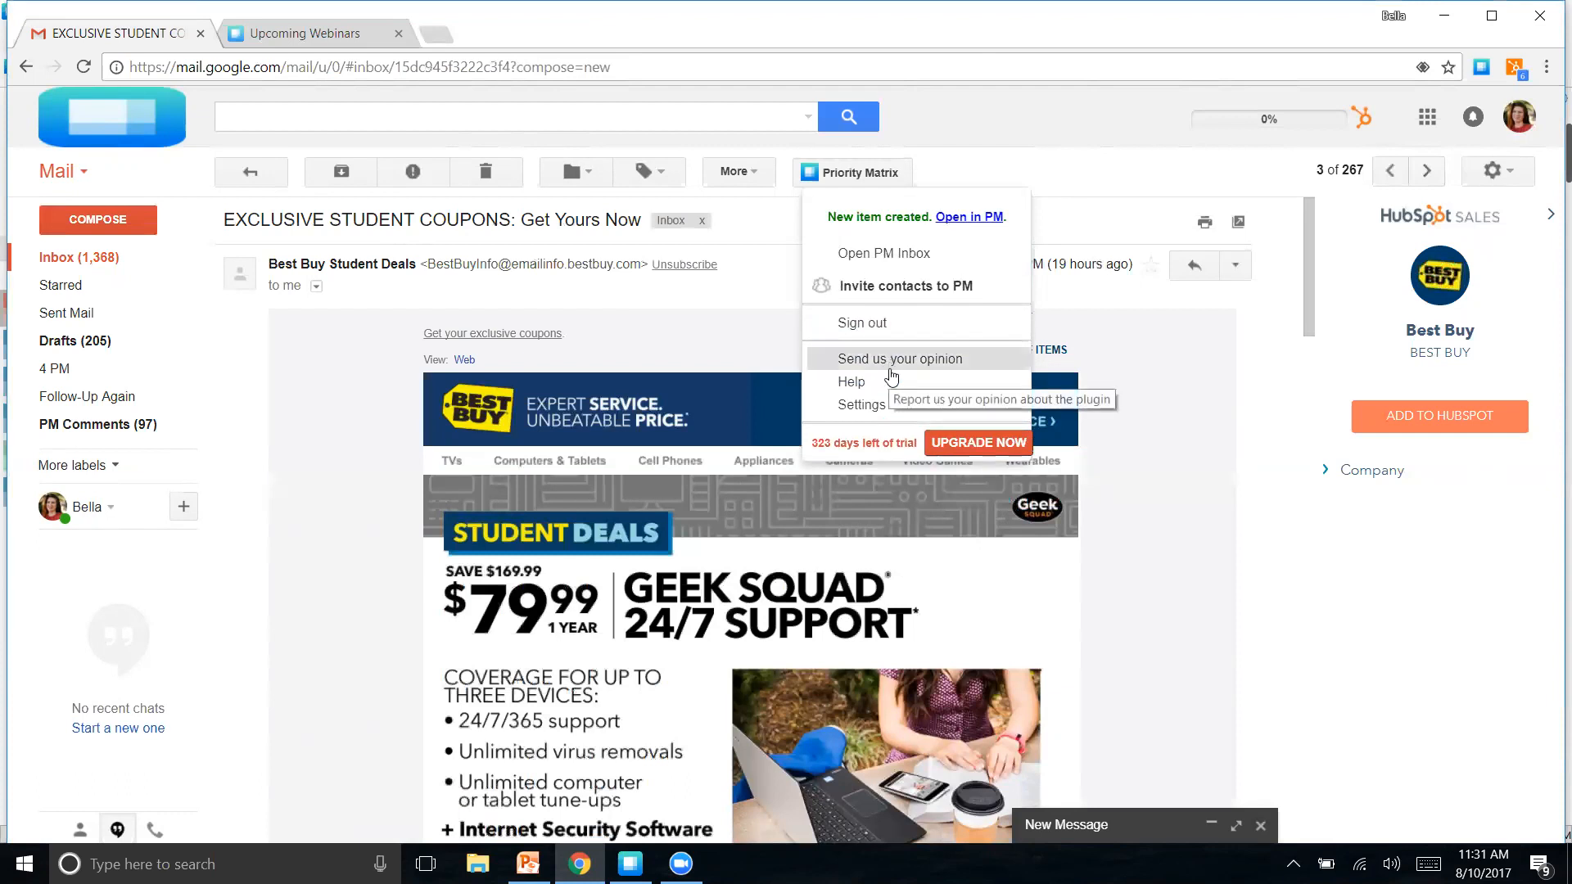
Step: Switch to Priority Matrix and check the emailed items in the Minimize and Uncategorized quadrants, including "Double The Value Of Your Links?"
{"action": "left_click", "coordinate": [630, 863]}
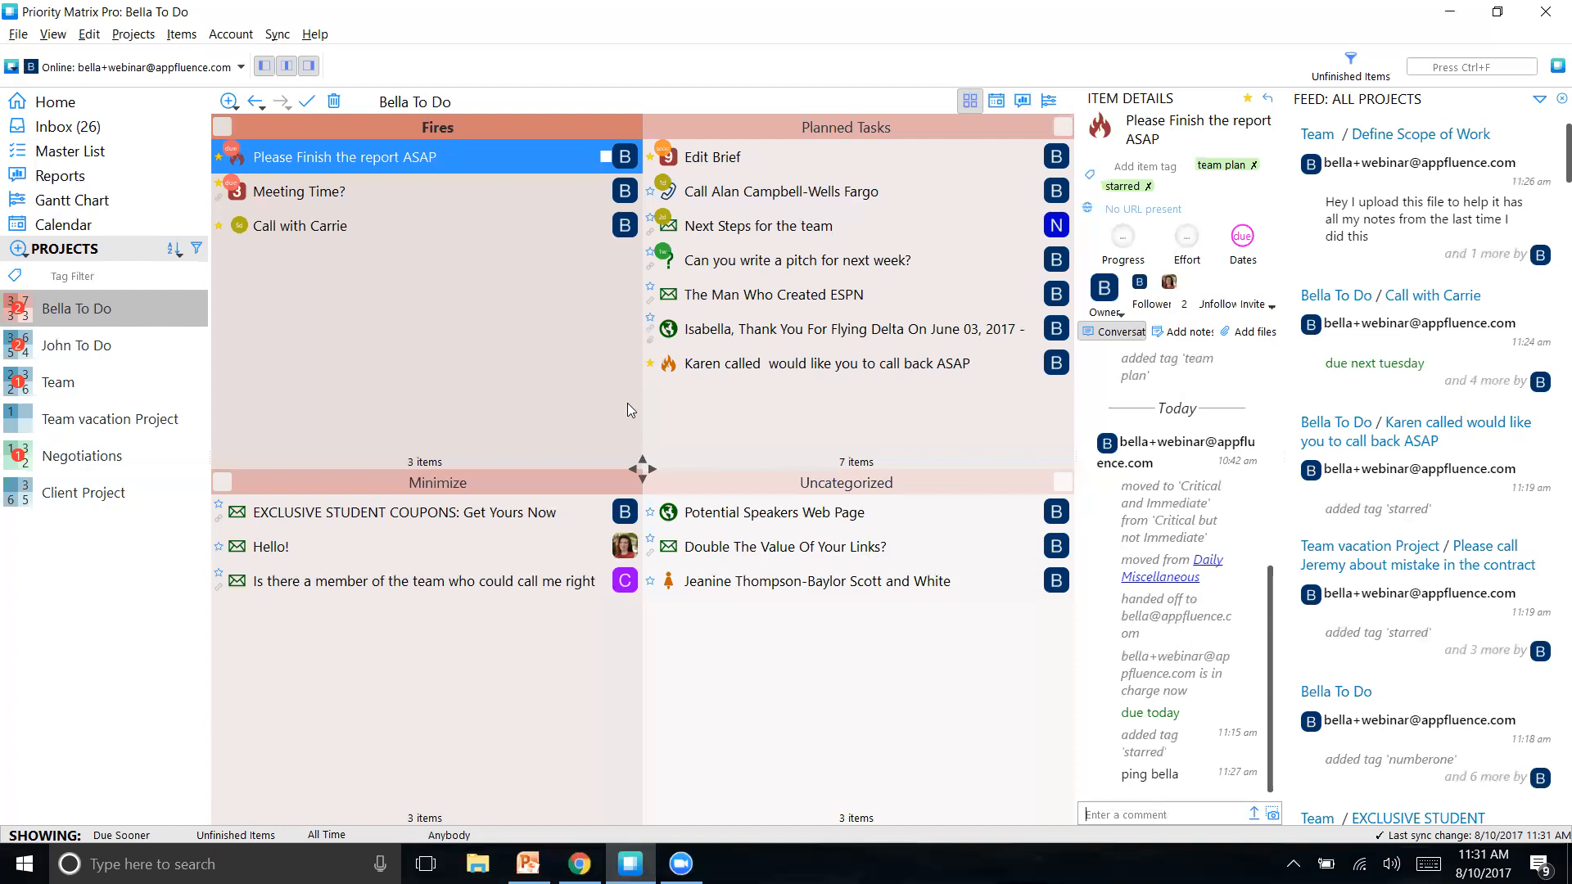
{"action": "left_click", "coordinate": [403, 519]}
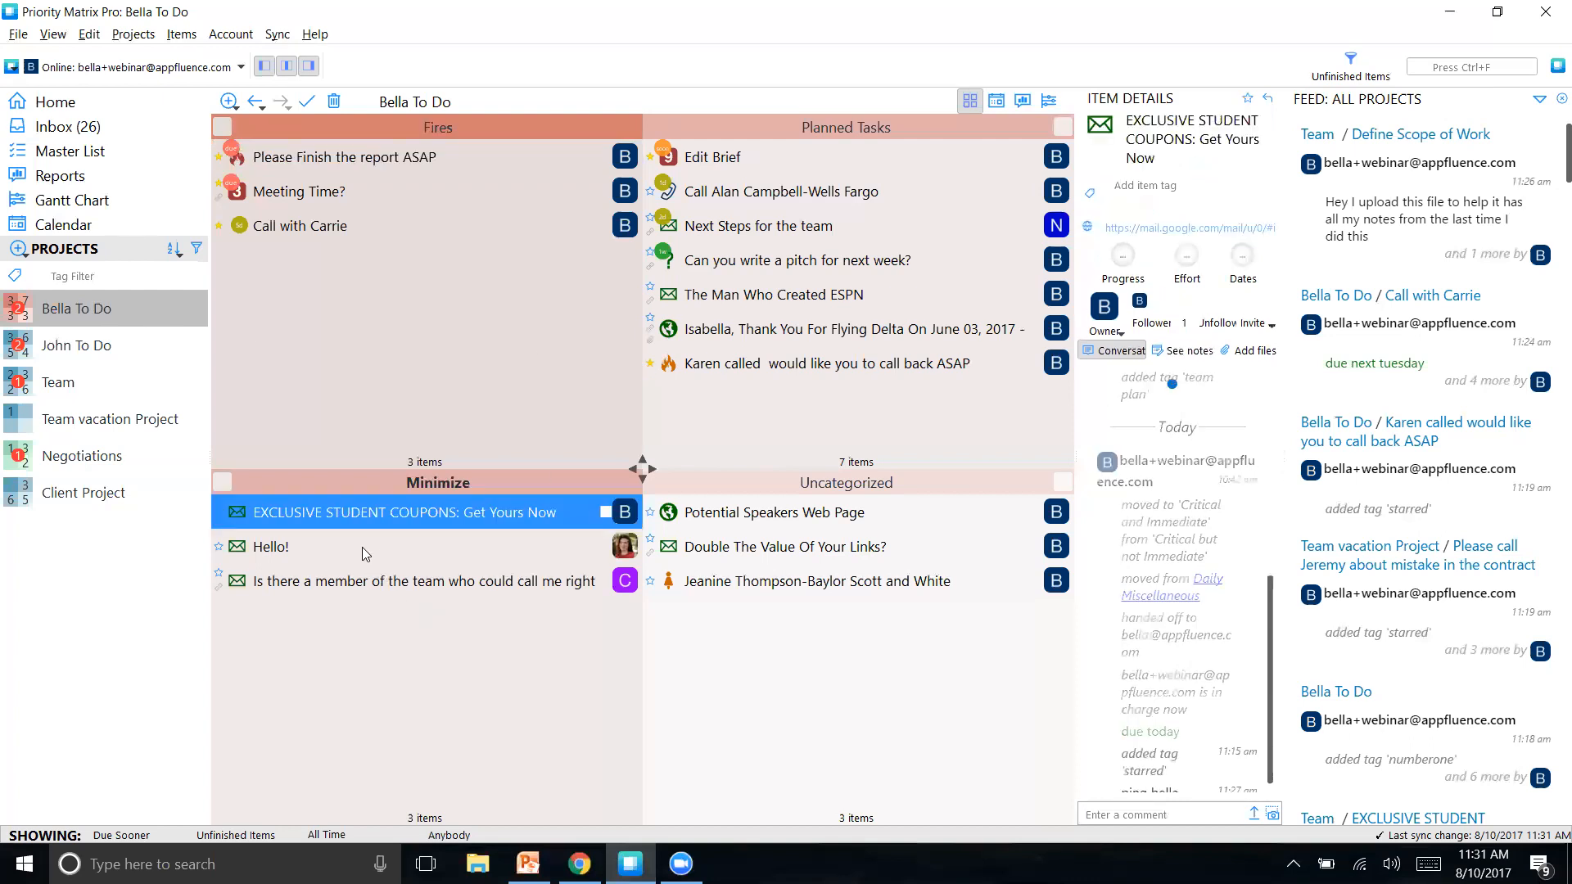
{"action": "left_click", "coordinate": [361, 584]}
{"action": "left_click", "coordinate": [710, 550]}
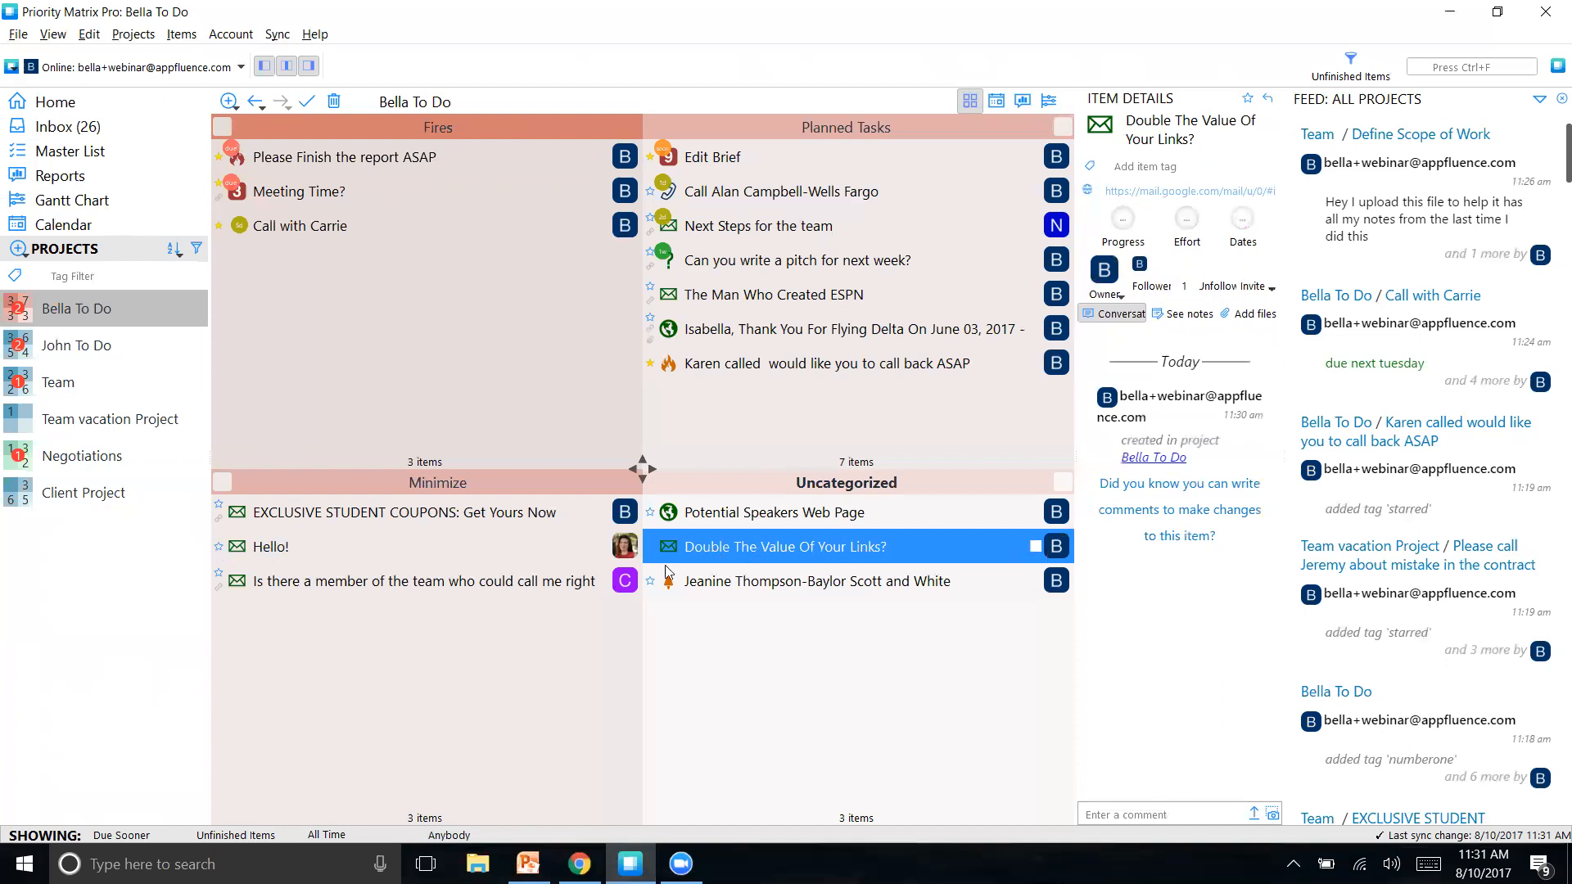
Step: Set the due date of "EXCLUSIVE STUDENT COUPONS: Get Yours Now" with the comment "due next Thursday"
{"action": "left_click", "coordinate": [387, 514]}
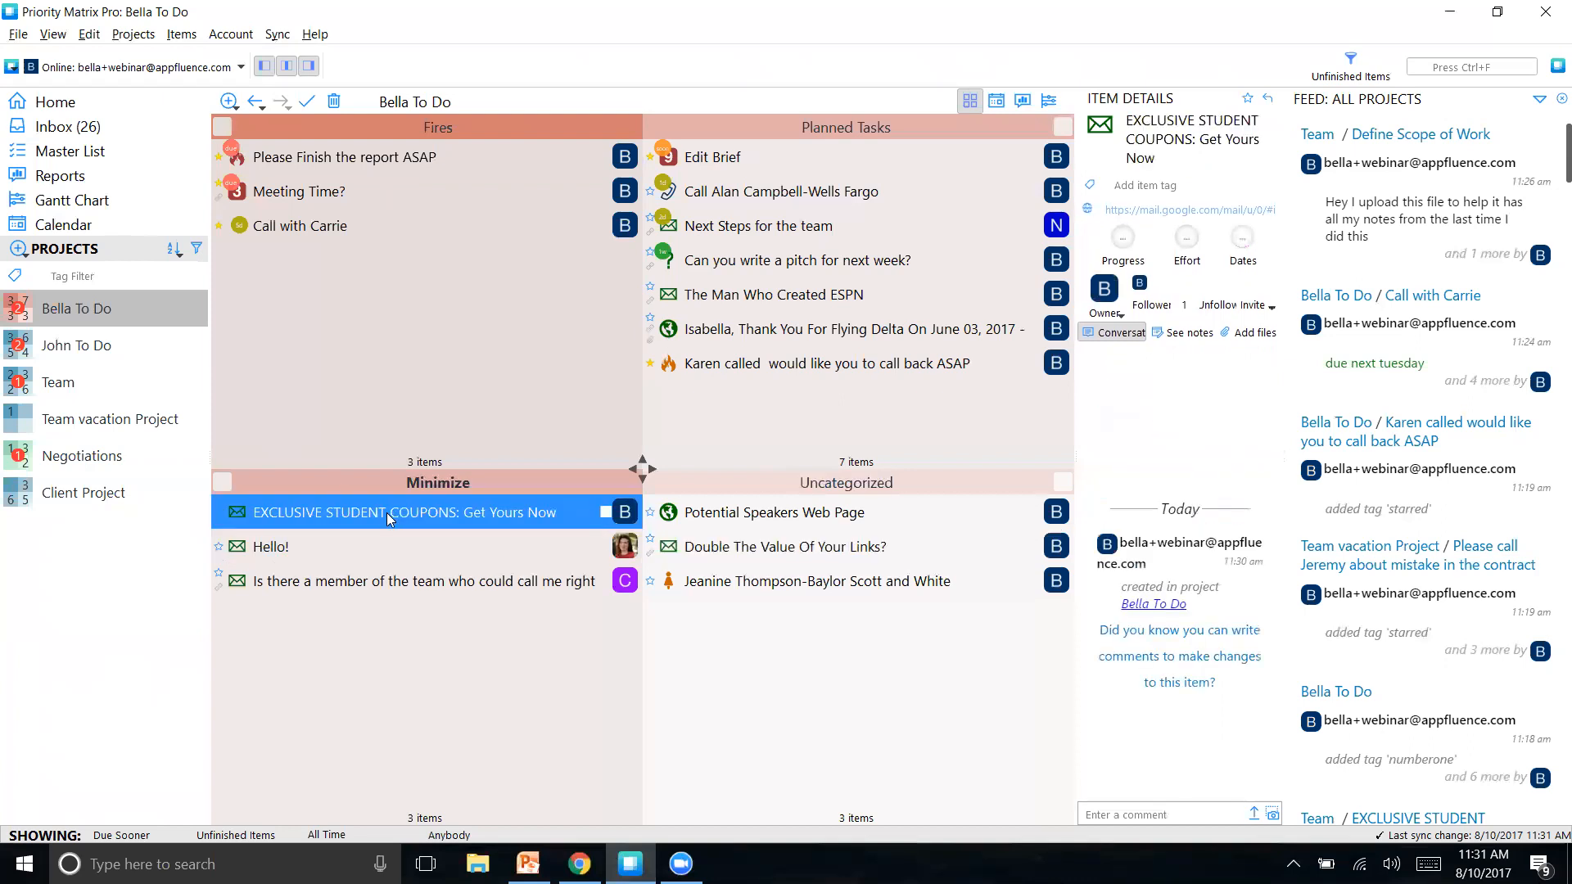
{"action": "left_click", "coordinate": [1213, 814]}
{"action": "type", "text": "due next"}
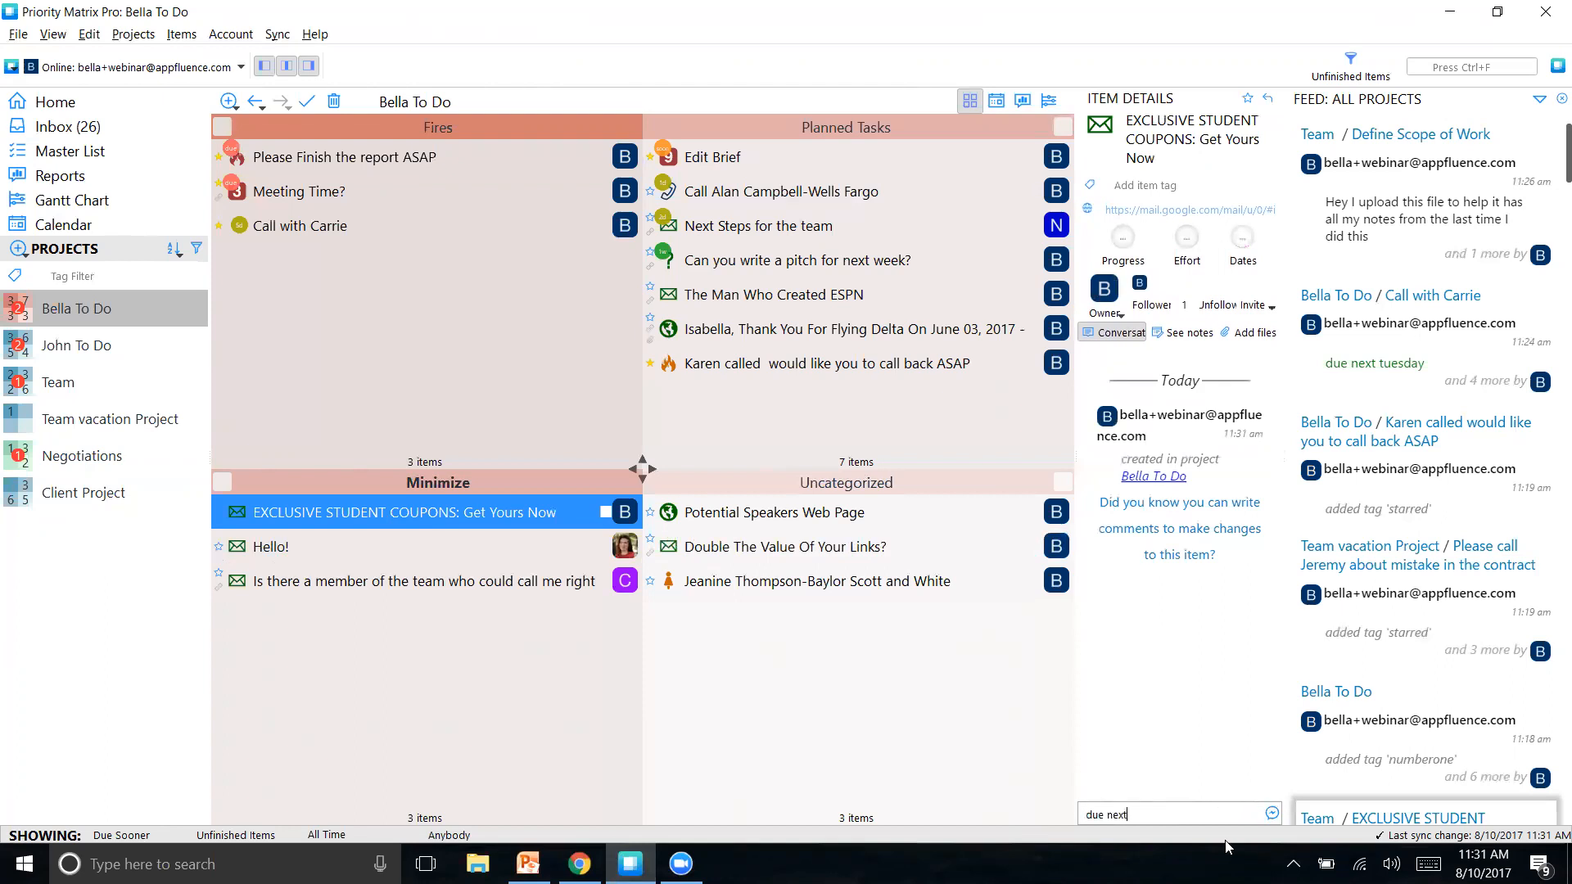
{"action": "type", "text": " Thursday"}
{"action": "key", "text": "Return"}
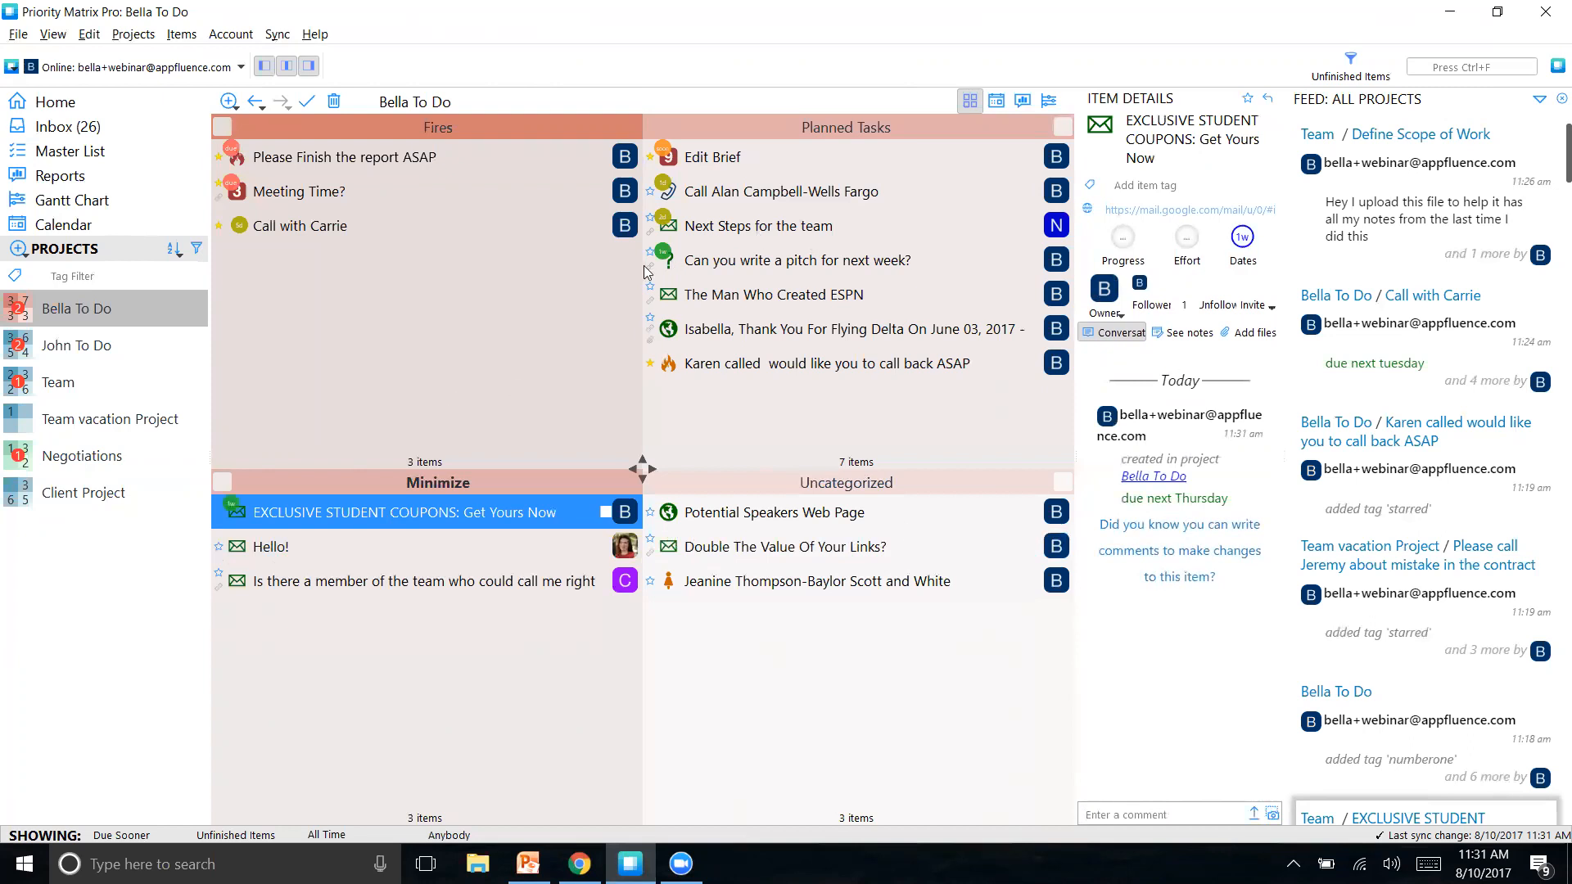
Step: Comment "due in 20" on "The Man Who Created ESPN" and invite the first listed collaborator to its conversation
{"action": "left_click", "coordinate": [724, 307]}
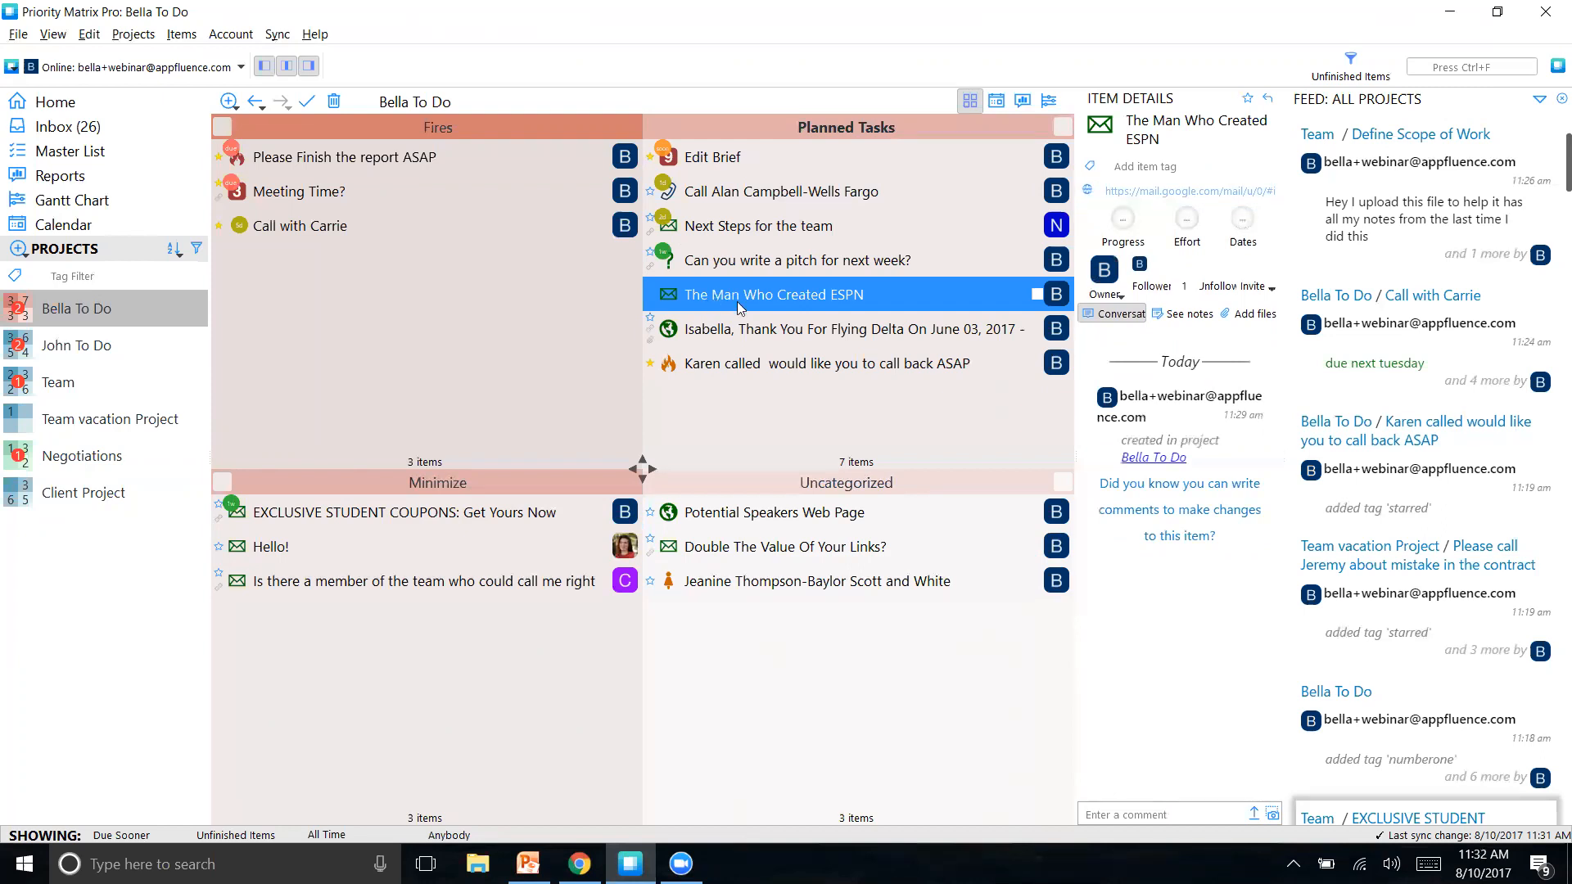
{"action": "left_click", "coordinate": [1190, 814]}
{"action": "type", "text": "due in 20"}
{"action": "key", "text": "Return"}
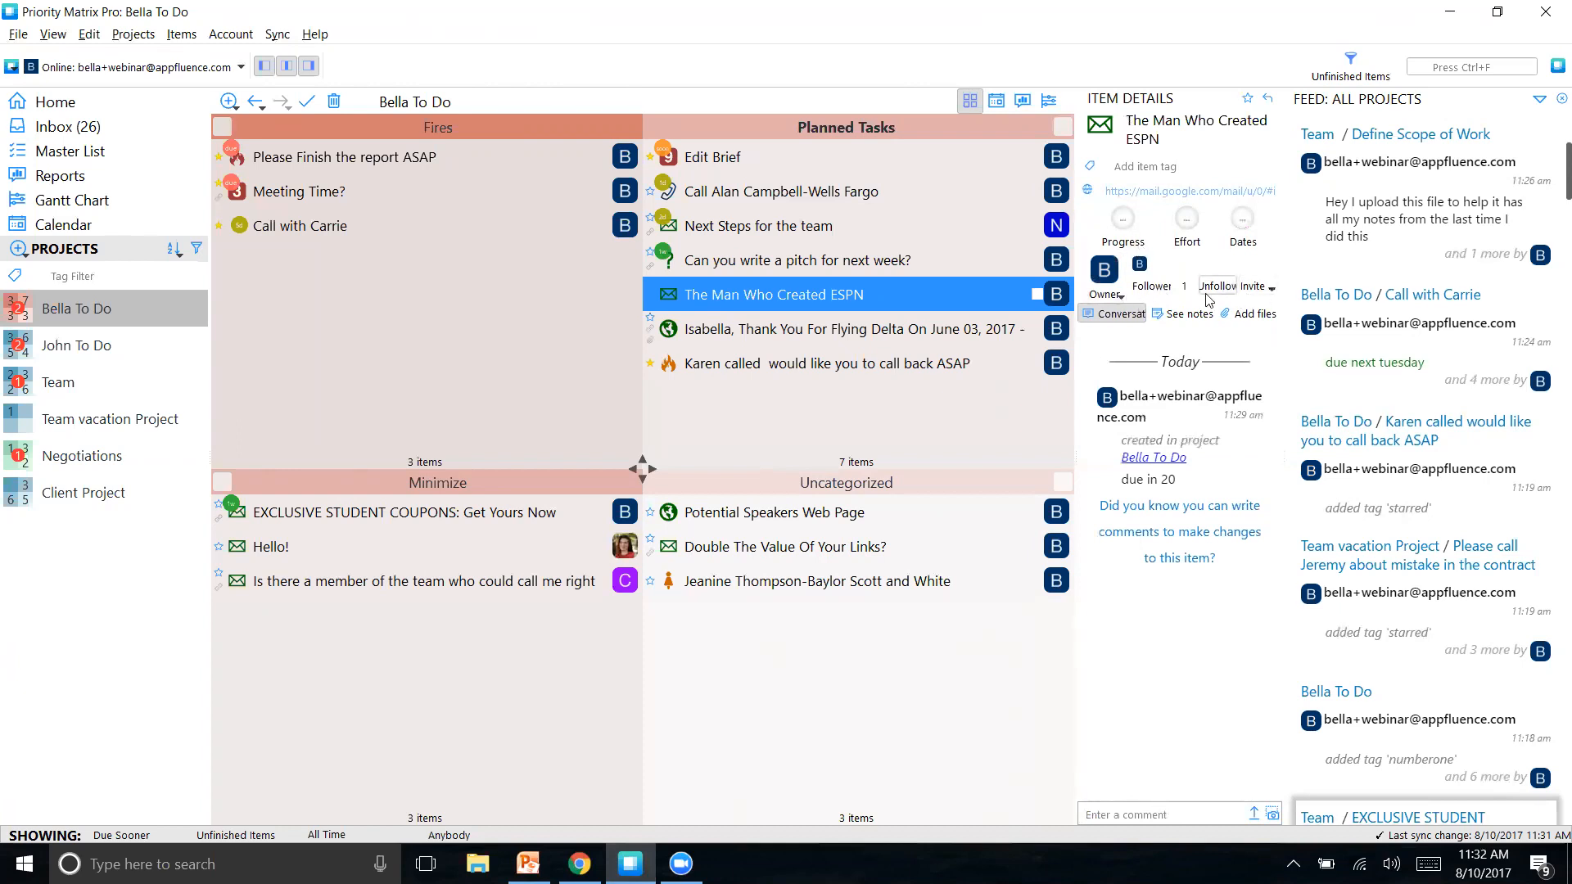
{"action": "left_click", "coordinate": [1253, 287]}
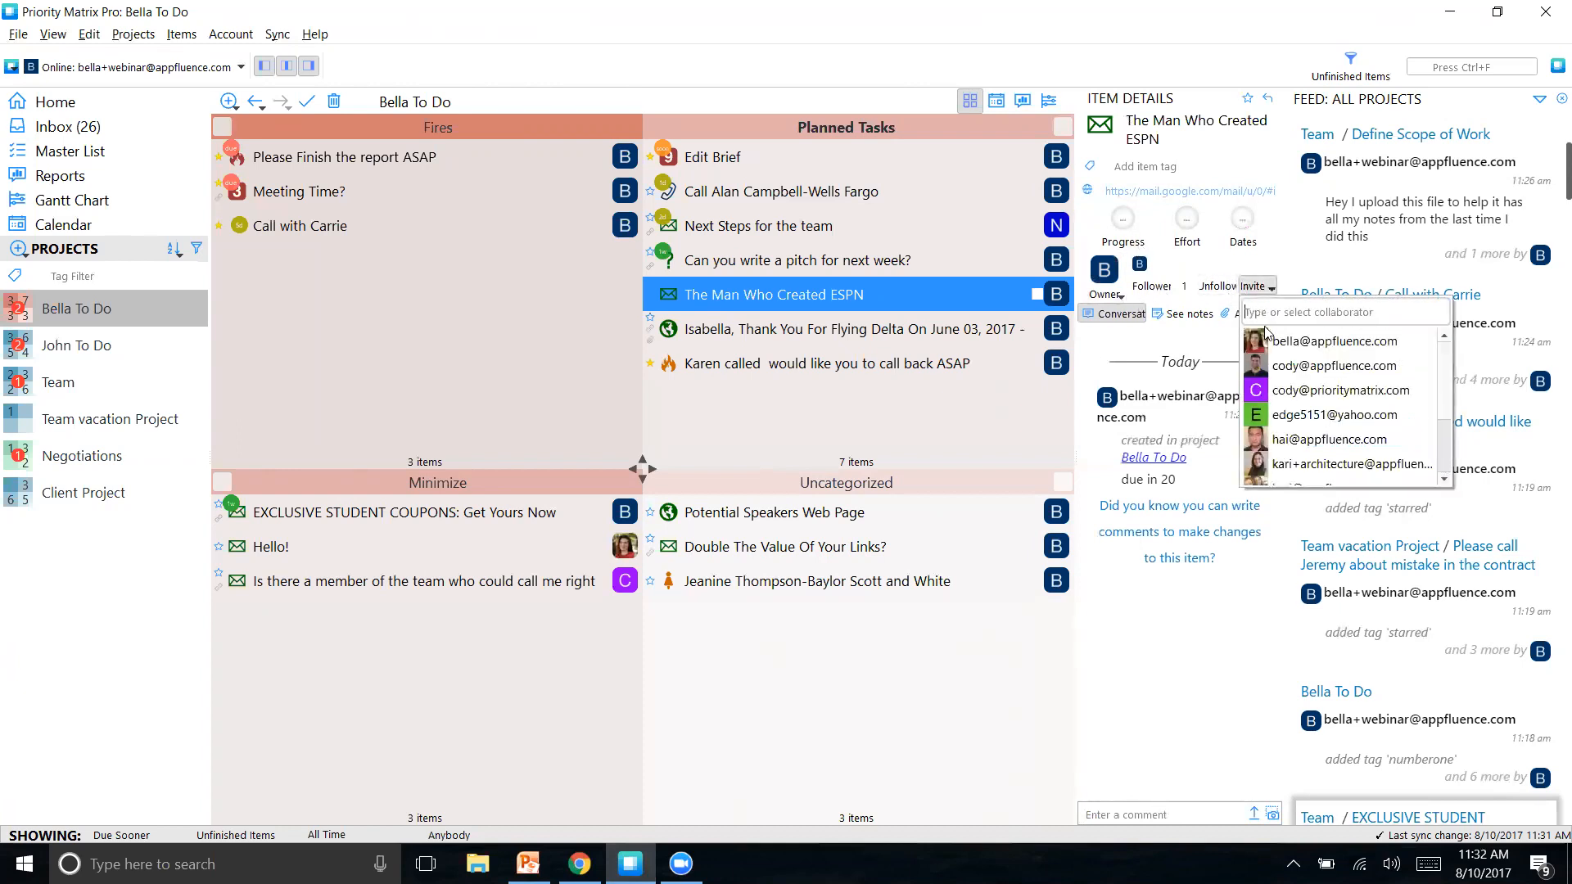
{"action": "left_click", "coordinate": [1282, 340]}
Step: Post a two-line comment on "The Man Who Created ESPN": "Hey rmember whn you talked to this person?" and "Can you tell me x"
{"action": "left_click", "coordinate": [1174, 814]}
{"action": "type", "text": "Hey rmember"}
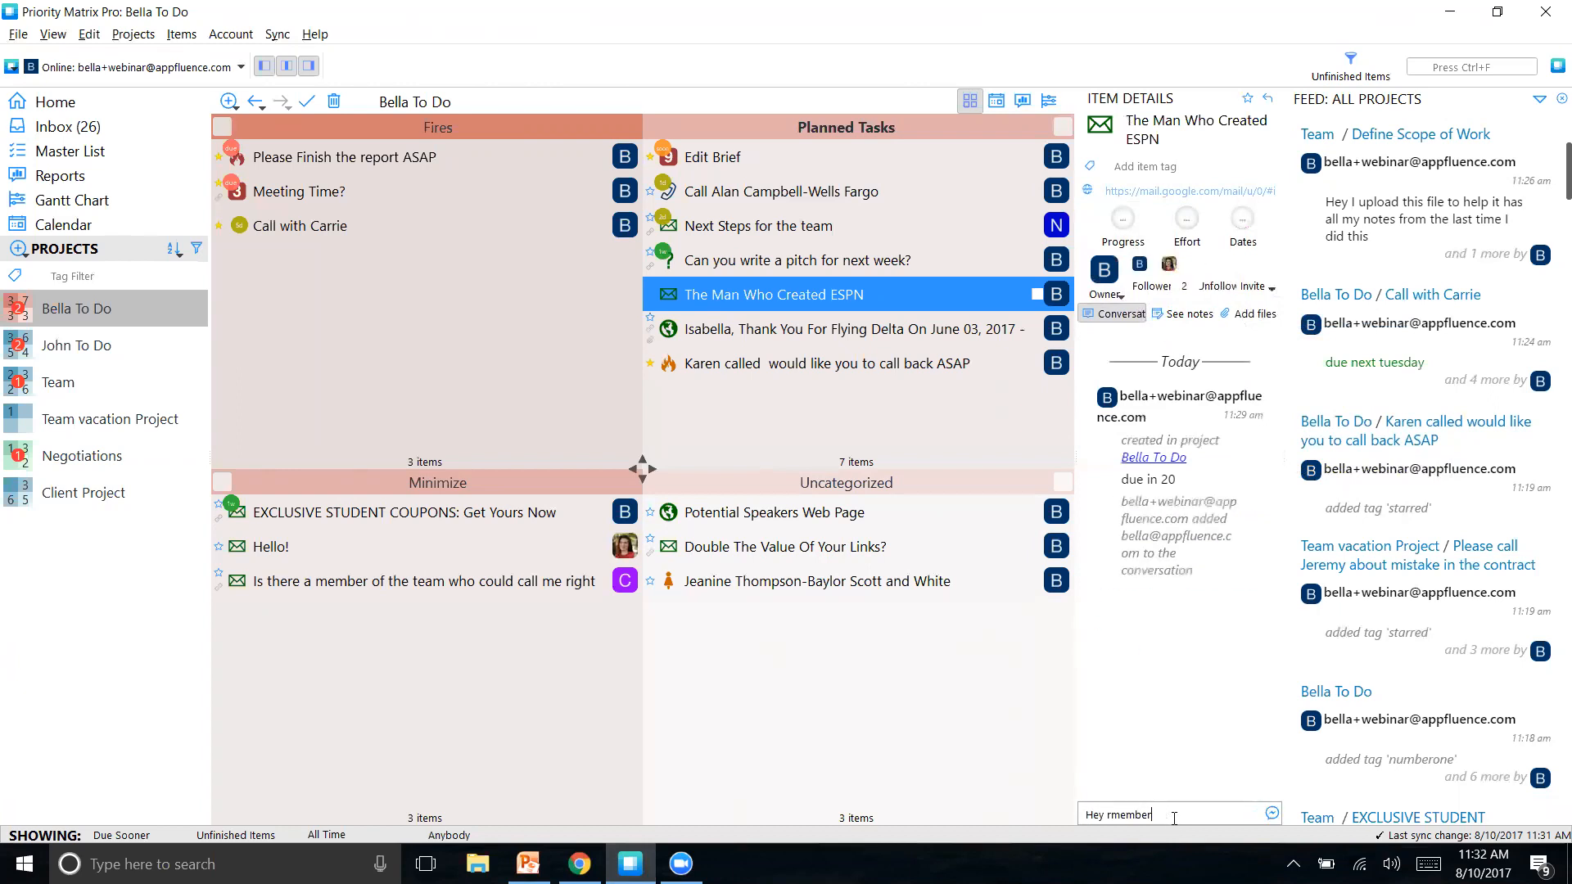
{"action": "type", "text": " when you talked to this person?"}
{"action": "key", "text": "shift+Return"}
{"action": "type", "text": "Can you tell me x"}
{"action": "key", "text": "Return"}
Step: Add the comments "he wants your report" and "can you attach so I can email" to "The Man Who Created ESPN"
{"action": "type", "text": "or"}
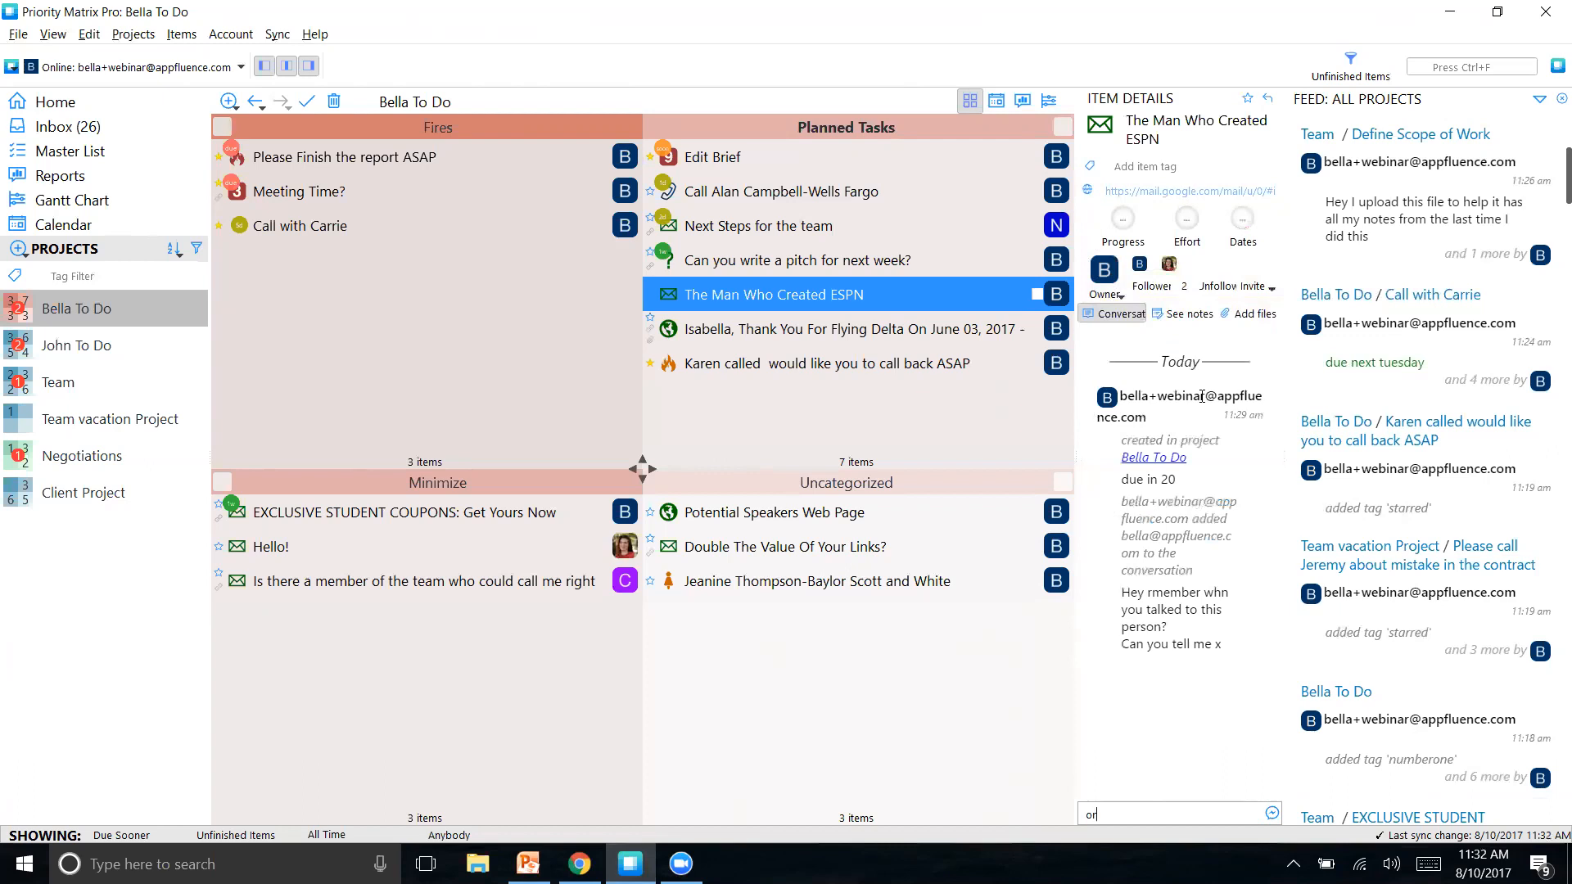
{"action": "key", "text": "BackSpace"}
{"action": "key", "text": "BackSpace"}
{"action": "type", "text": "he wants tt"}
{"action": "key", "text": "BackSpace"}
{"action": "type", "text": "your report"}
{"action": "key", "text": "Return"}
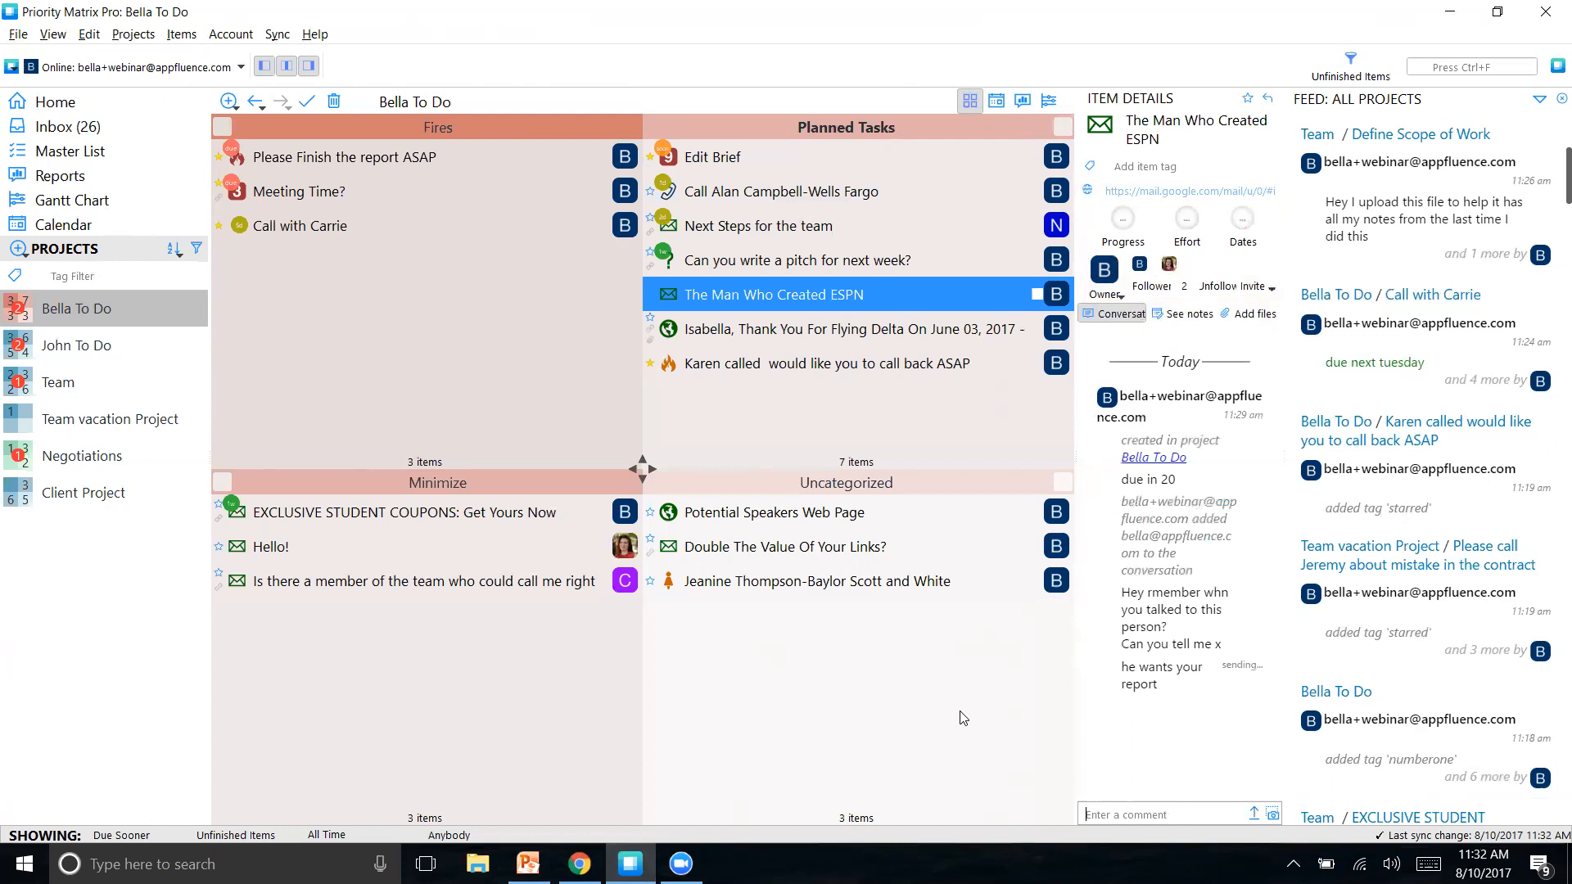
{"action": "type", "text": "can you attach "}
{"action": "type", "text": "it to the email"}
{"action": "key", "text": "Return"}
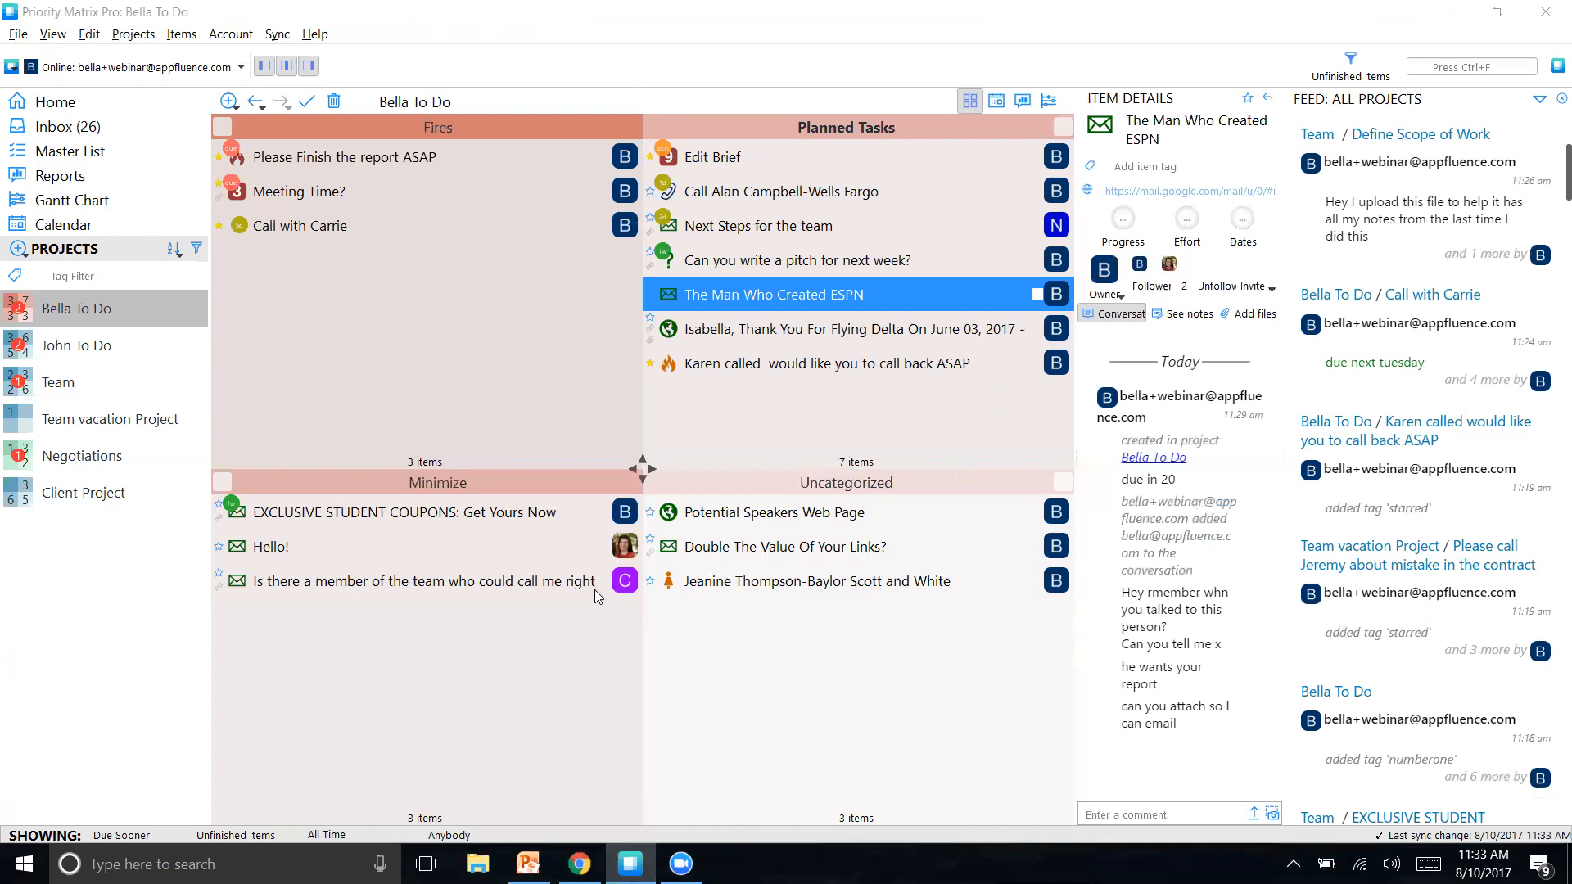
Step: Mark "Please Finish the report ASAP" and "Meeting Time?" in Fires as finished and open the details of "Edit Brief"
{"action": "left_click", "coordinate": [876, 298]}
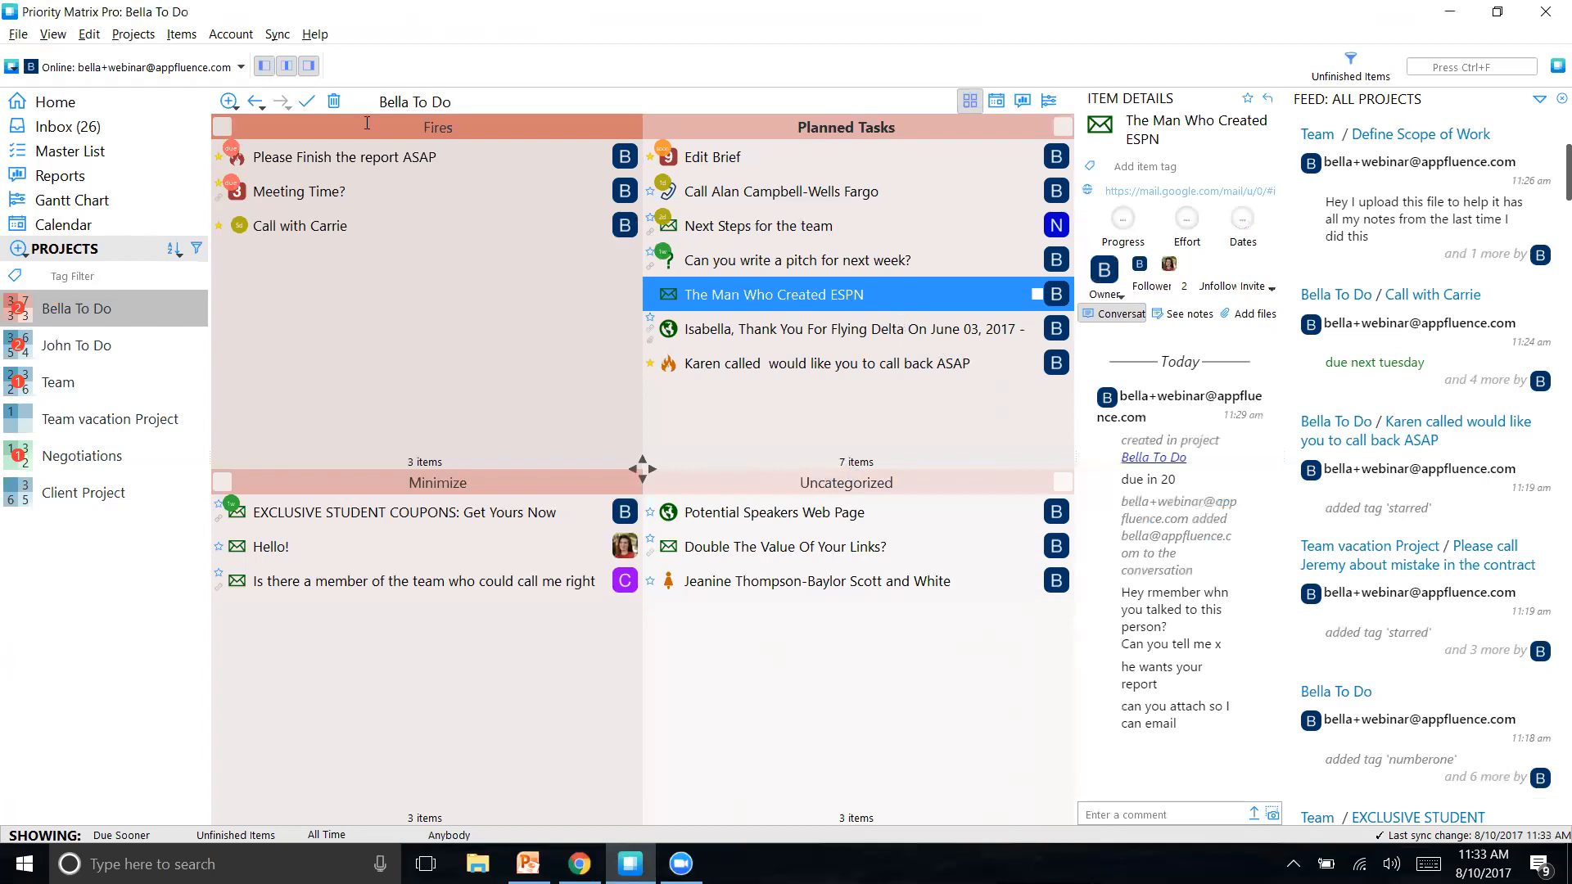
{"action": "left_click", "coordinate": [360, 159]}
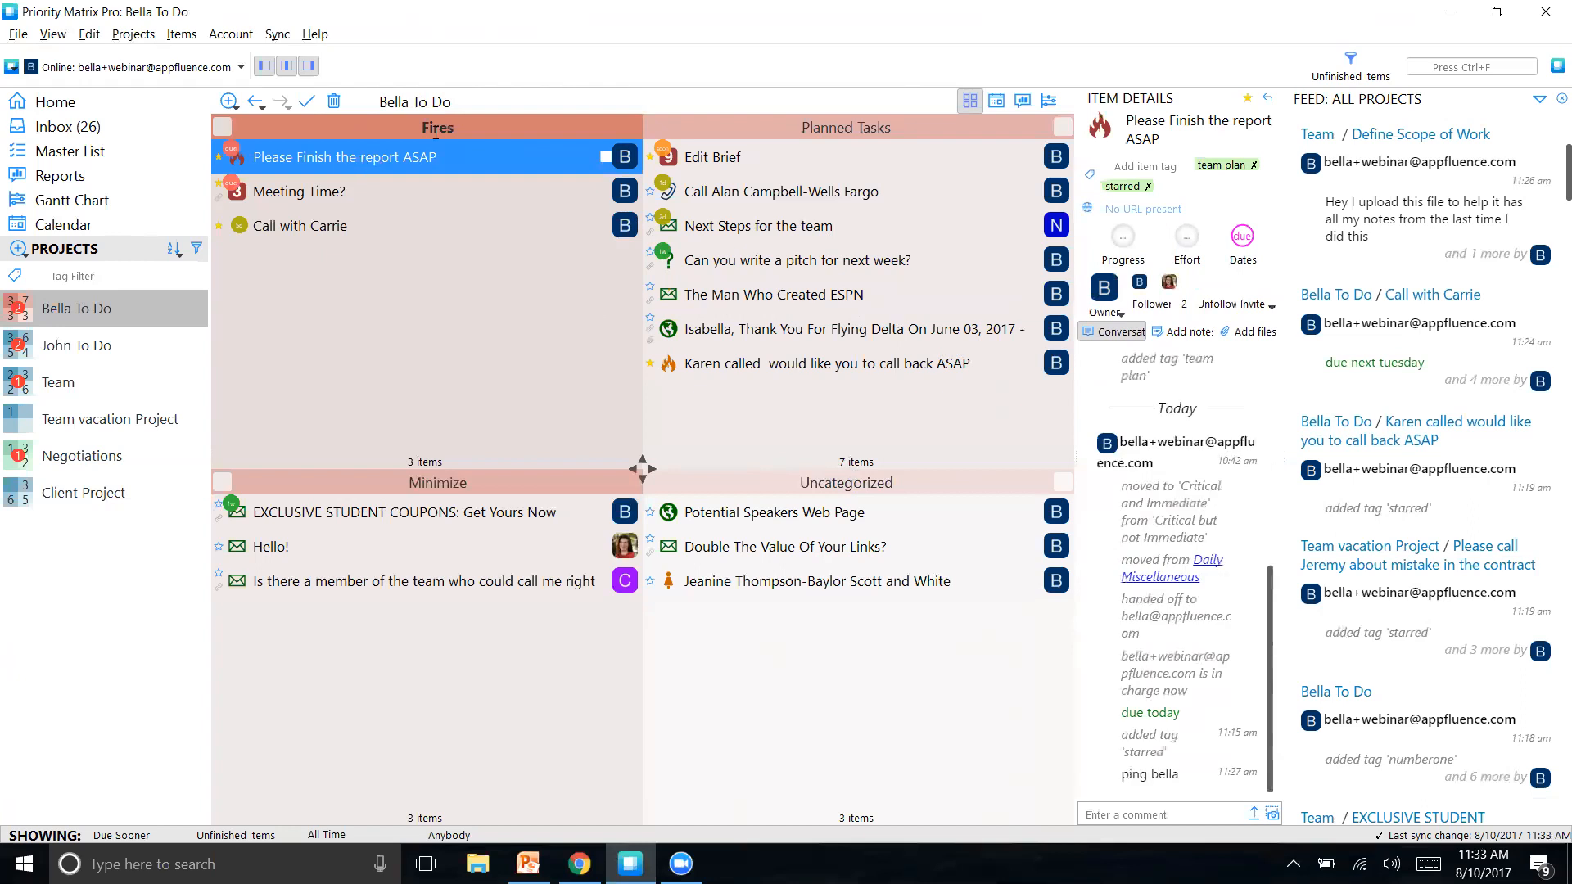
{"action": "left_click", "coordinate": [603, 157]}
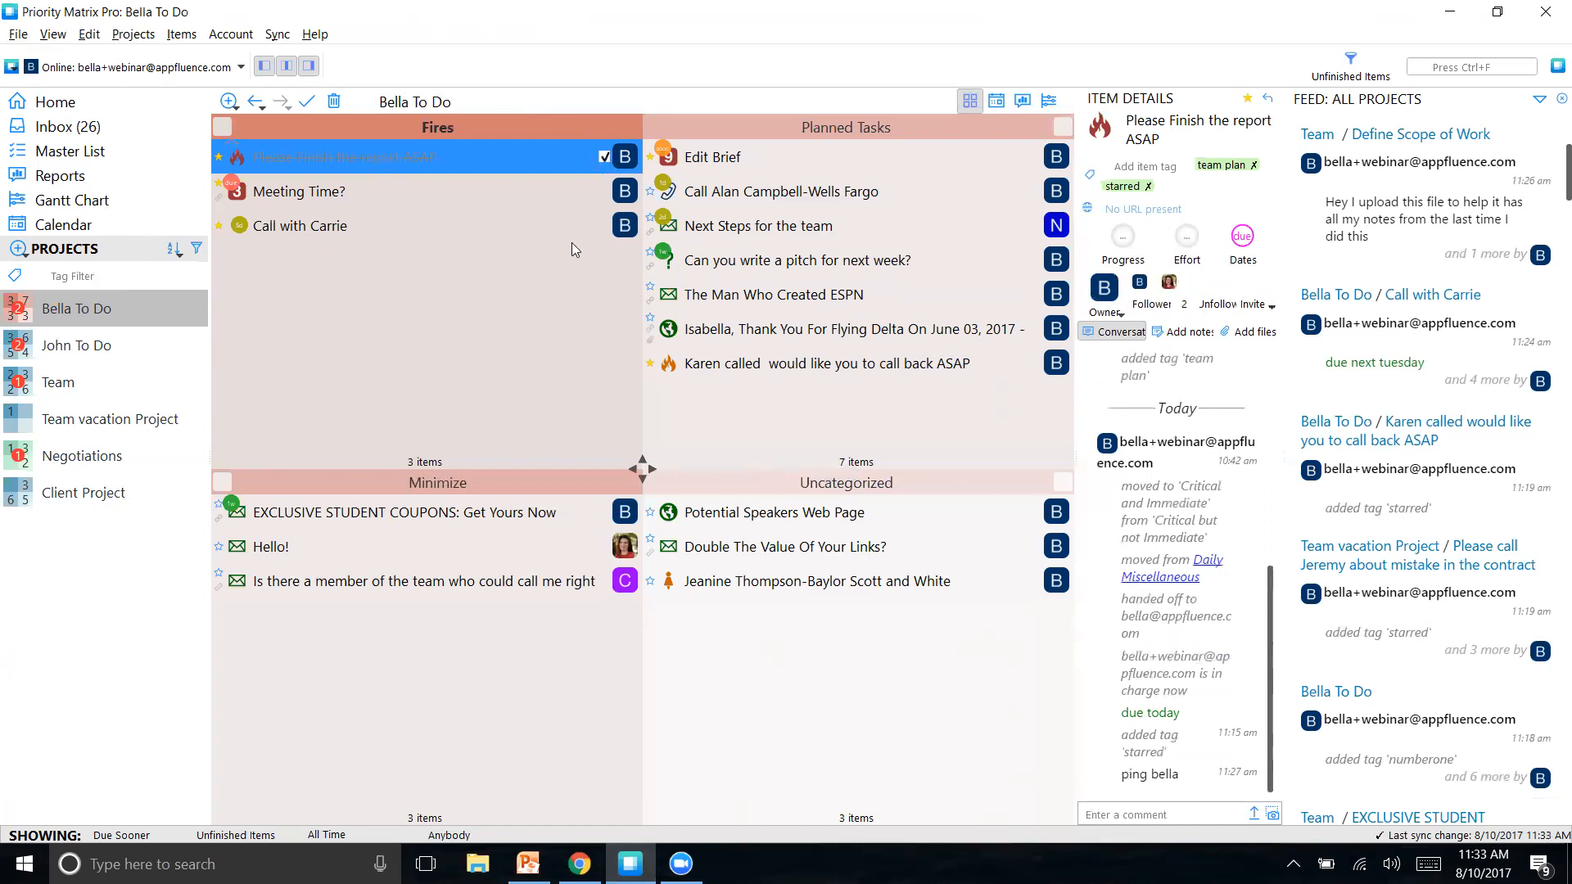
{"action": "left_click", "coordinate": [605, 191]}
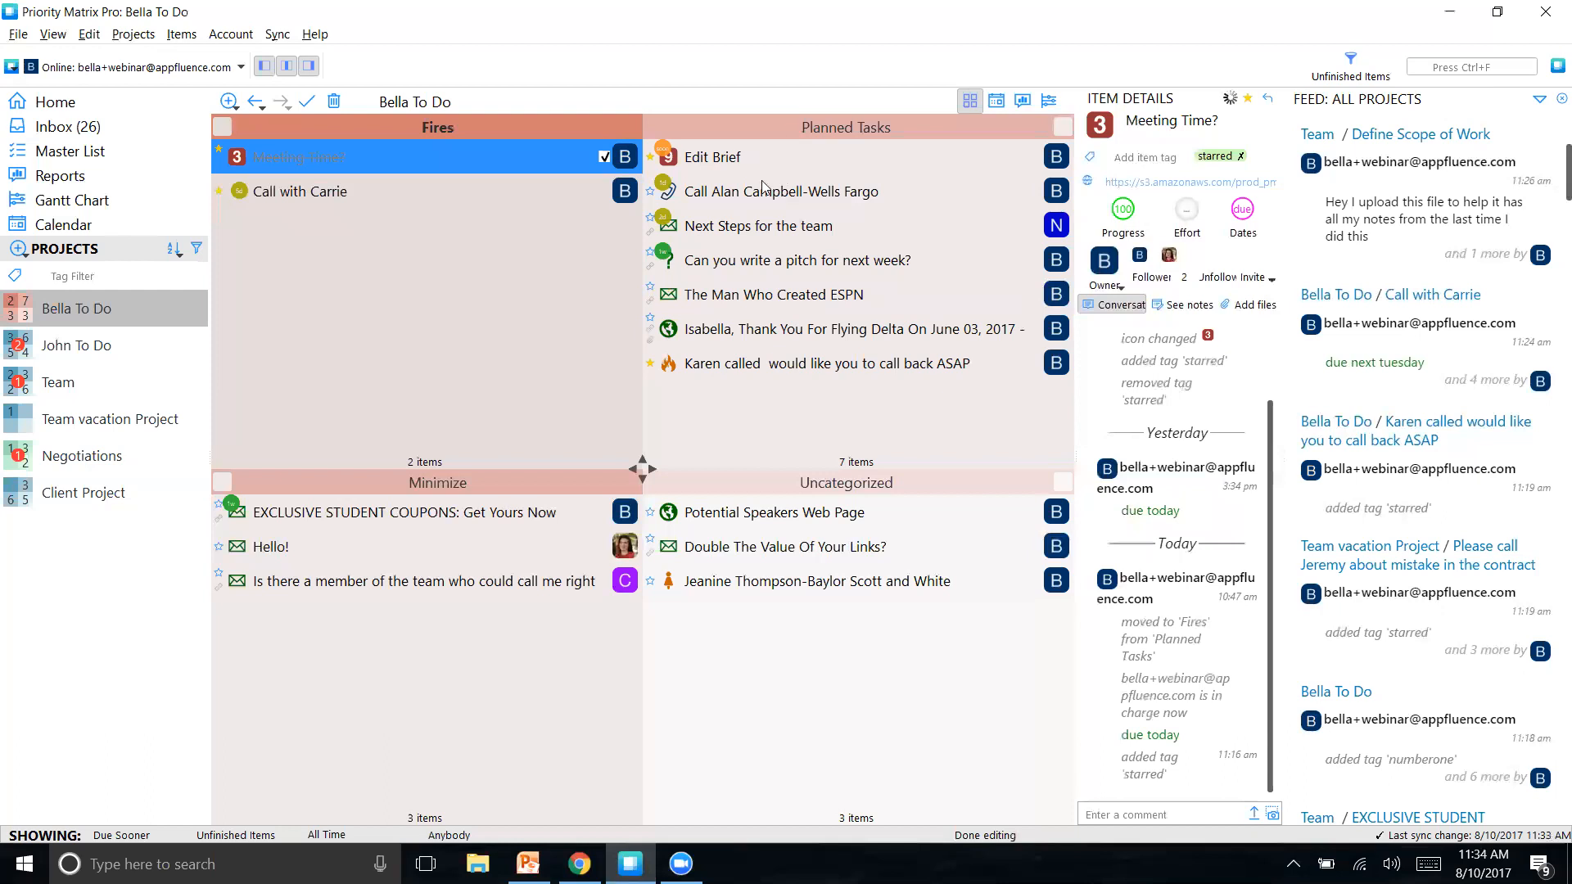
{"action": "left_click", "coordinate": [707, 167]}
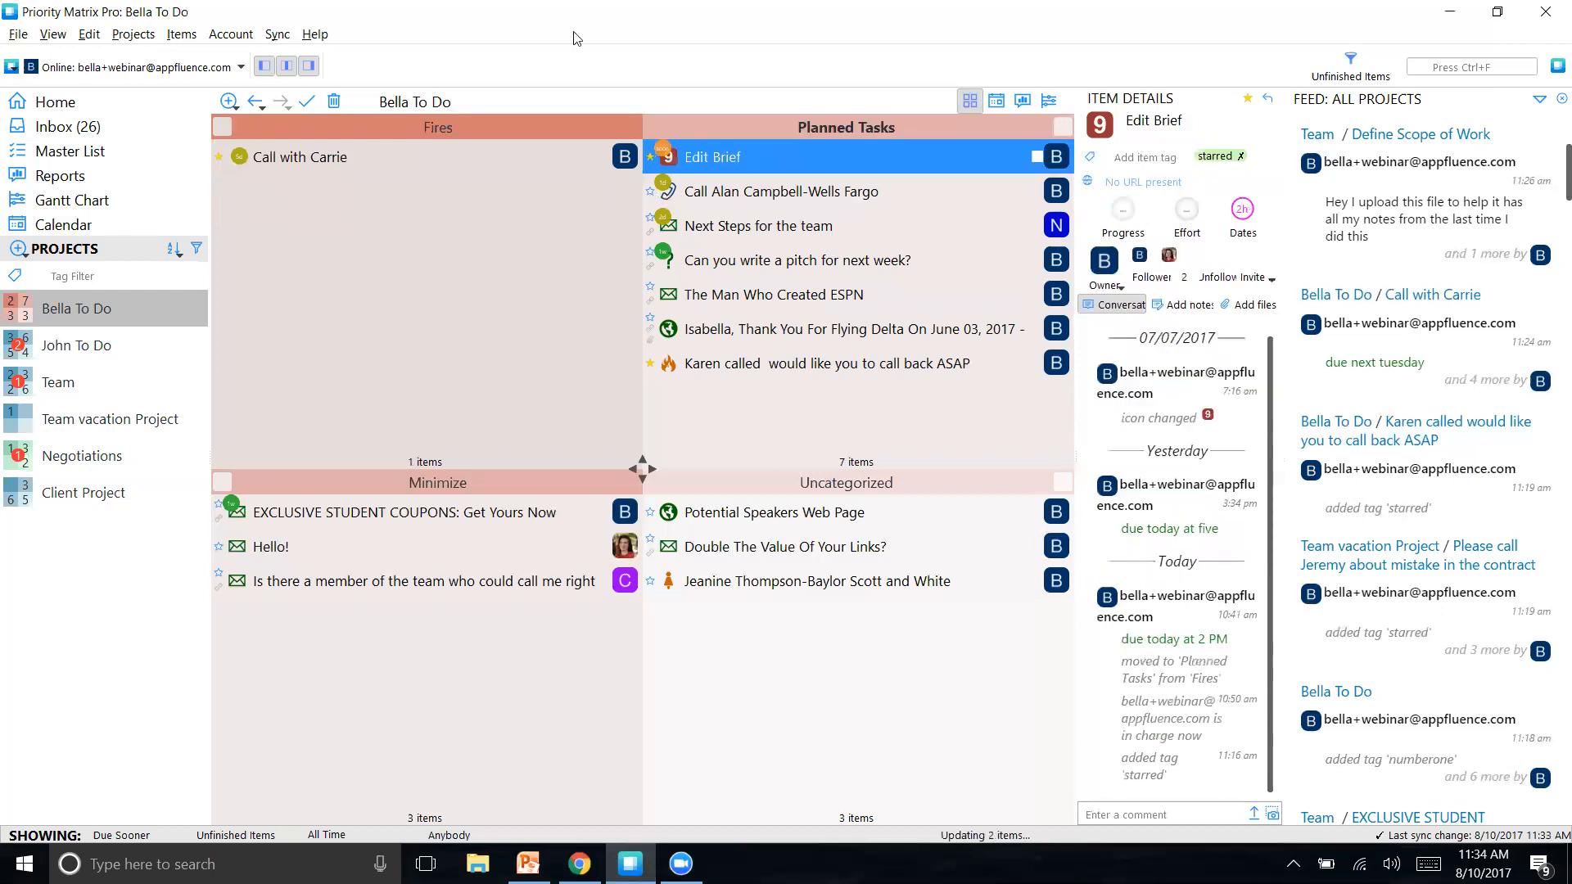
Step: Open the Master List and filter its items by the tag starred
{"action": "left_click", "coordinate": [95, 156]}
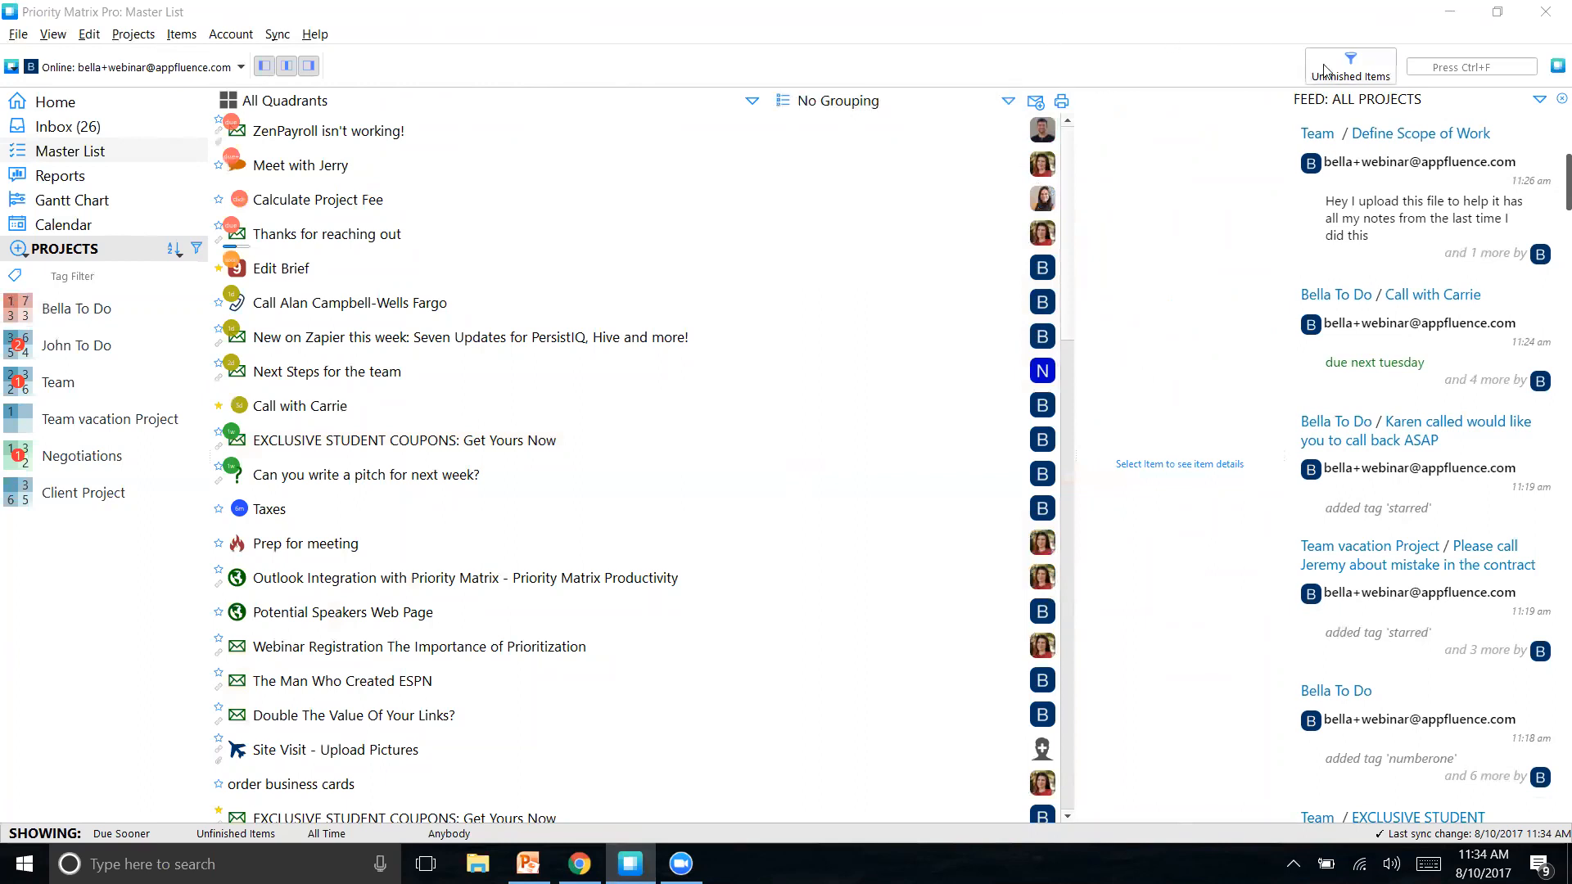
{"action": "left_click", "coordinate": [1352, 72]}
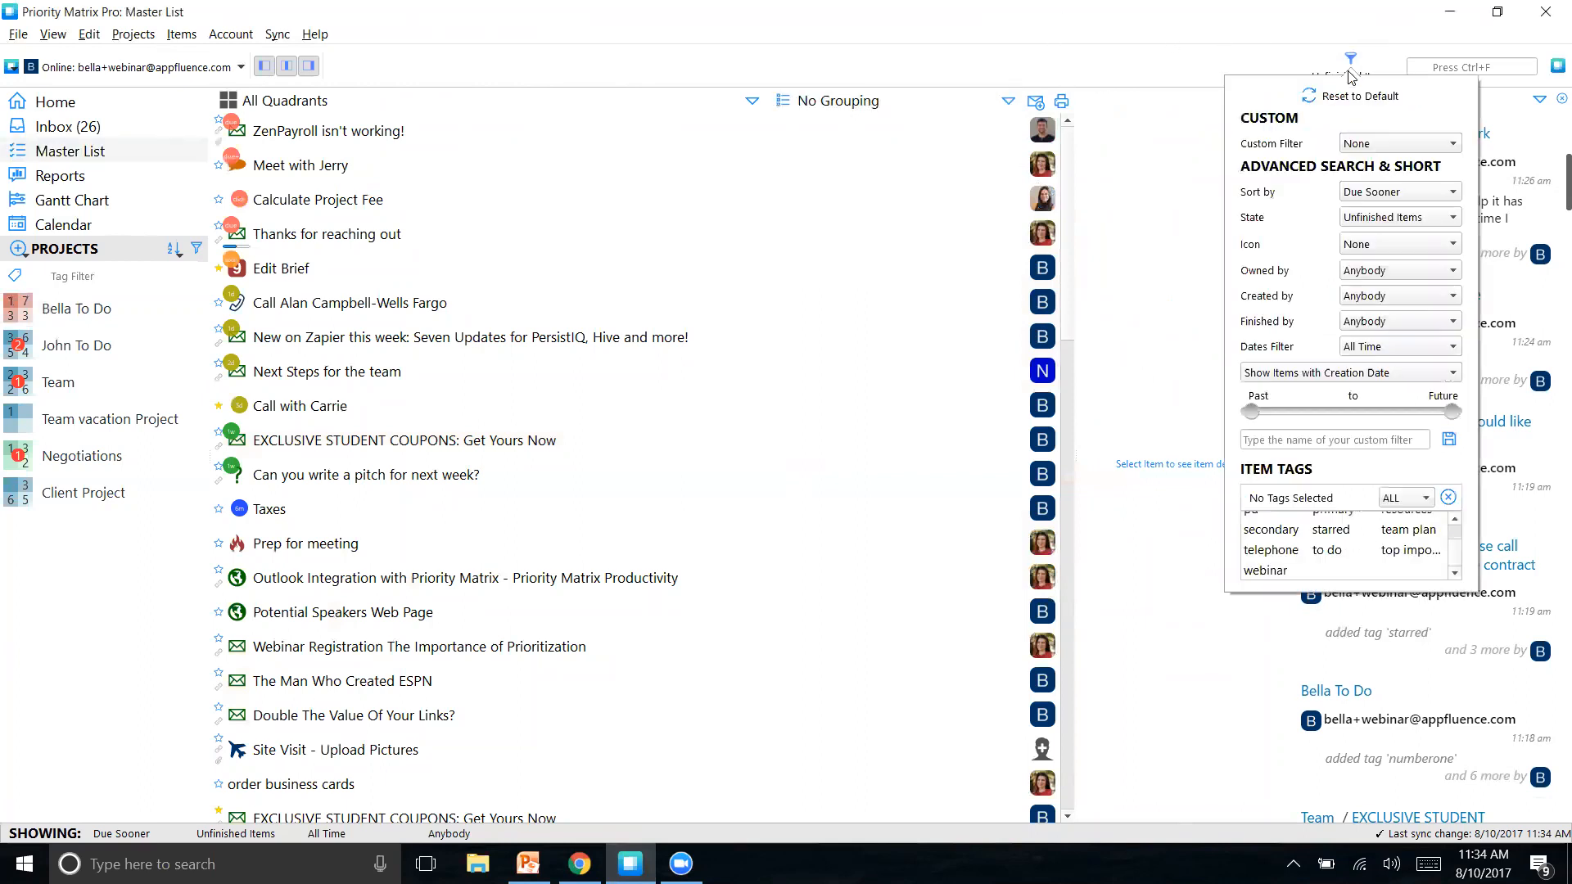
{"action": "left_click", "coordinate": [1335, 530]}
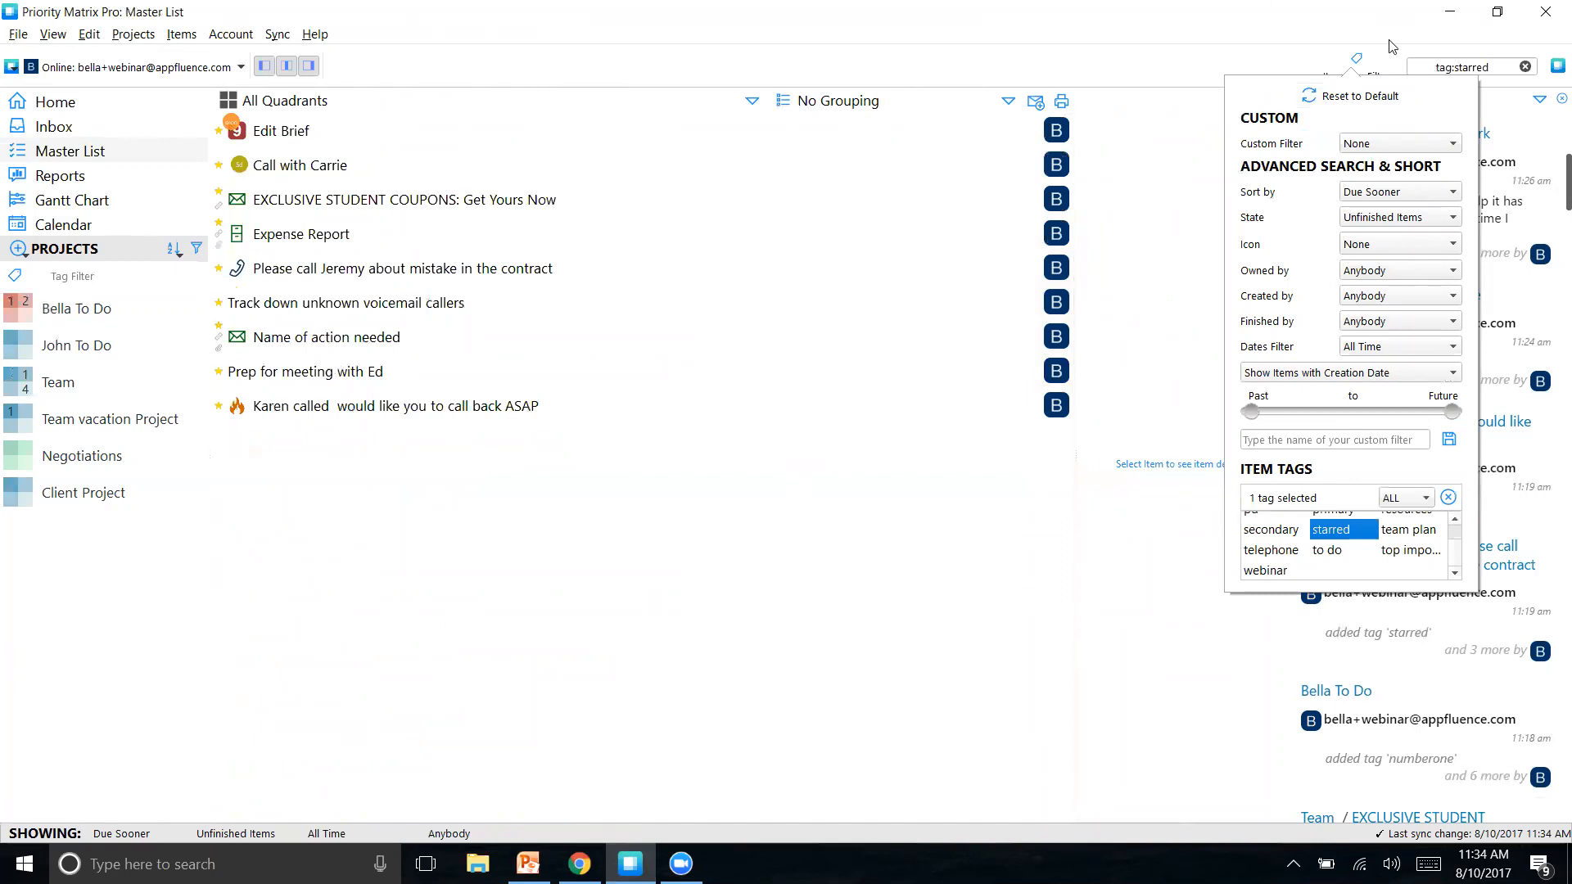
Step: Open the starred item "Edit Brief" in its project, mark it as finished and leave the tag filter unchanged
{"action": "double_click", "coordinate": [286, 136]}
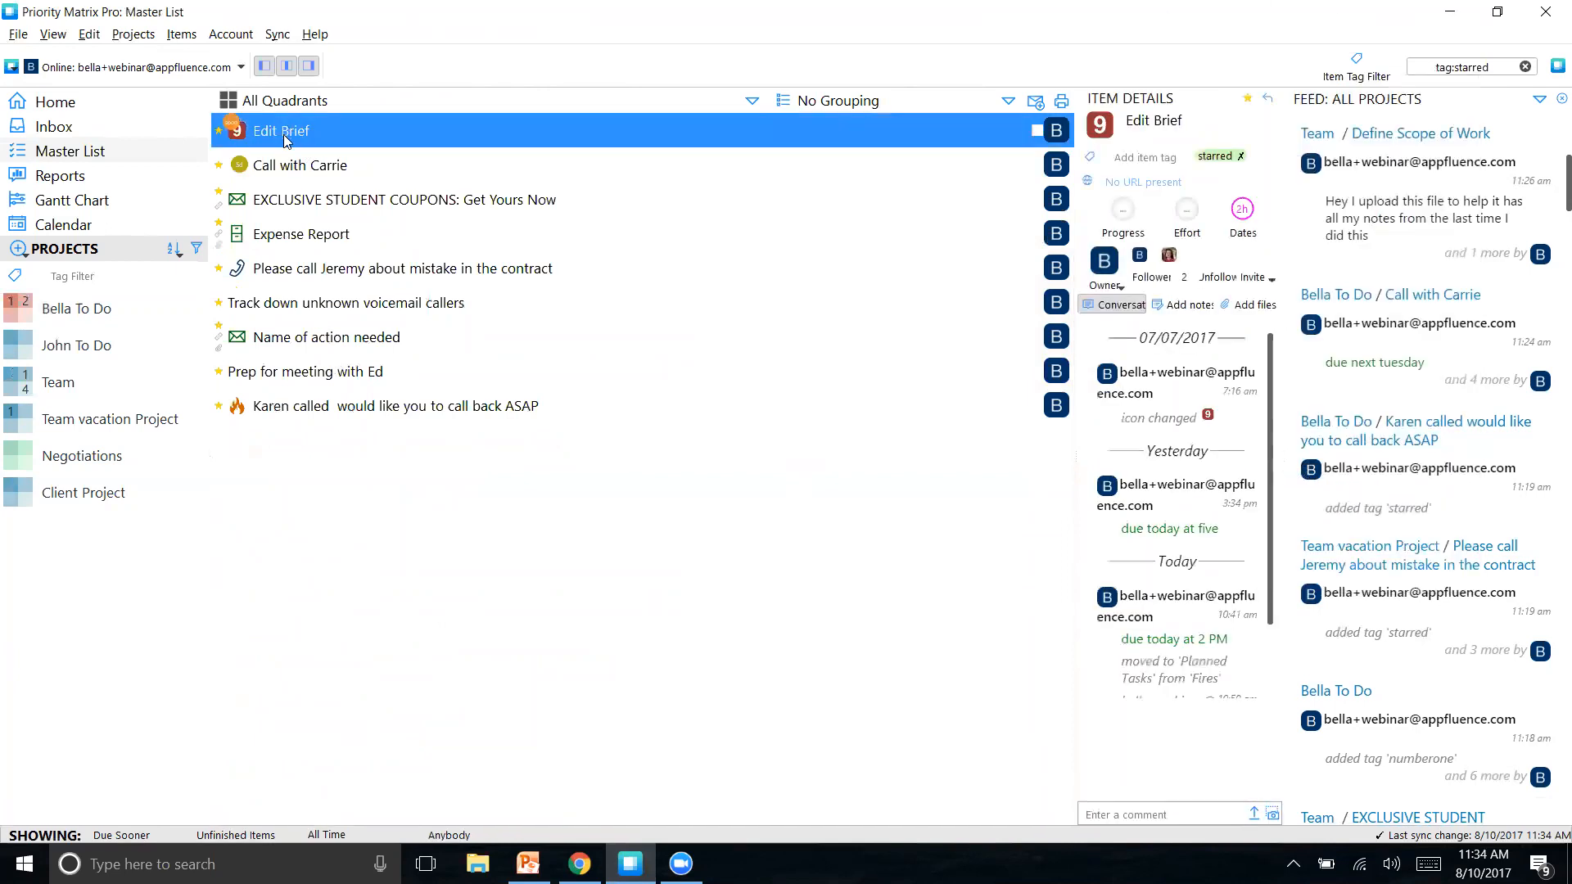
{"action": "left_click", "coordinate": [1038, 157]}
{"action": "left_click", "coordinate": [1356, 64]}
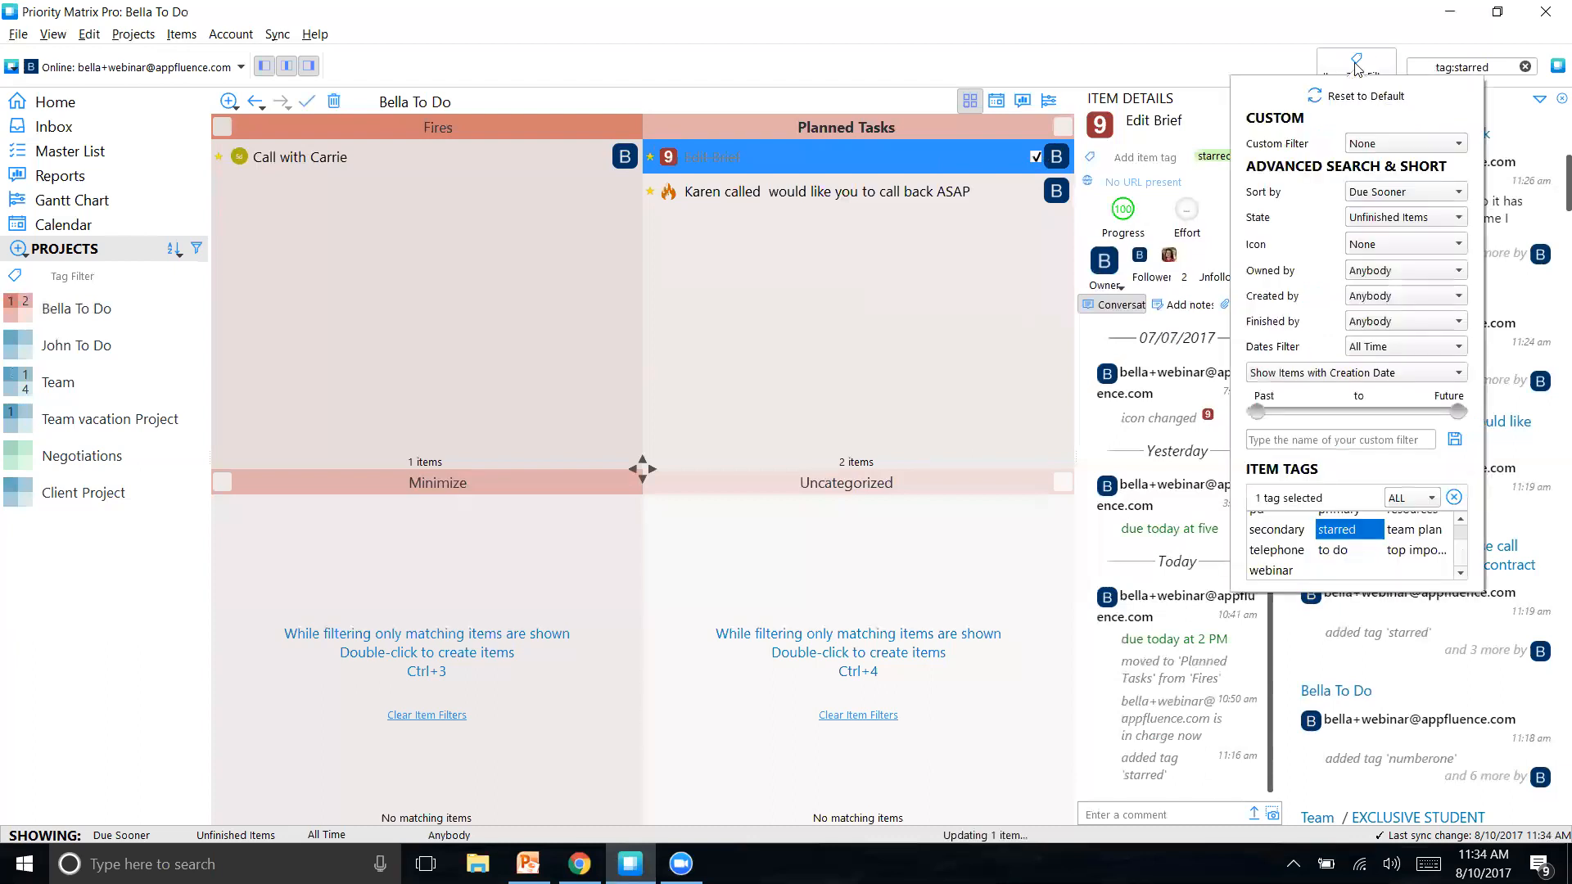
{"action": "left_click", "coordinate": [827, 333]}
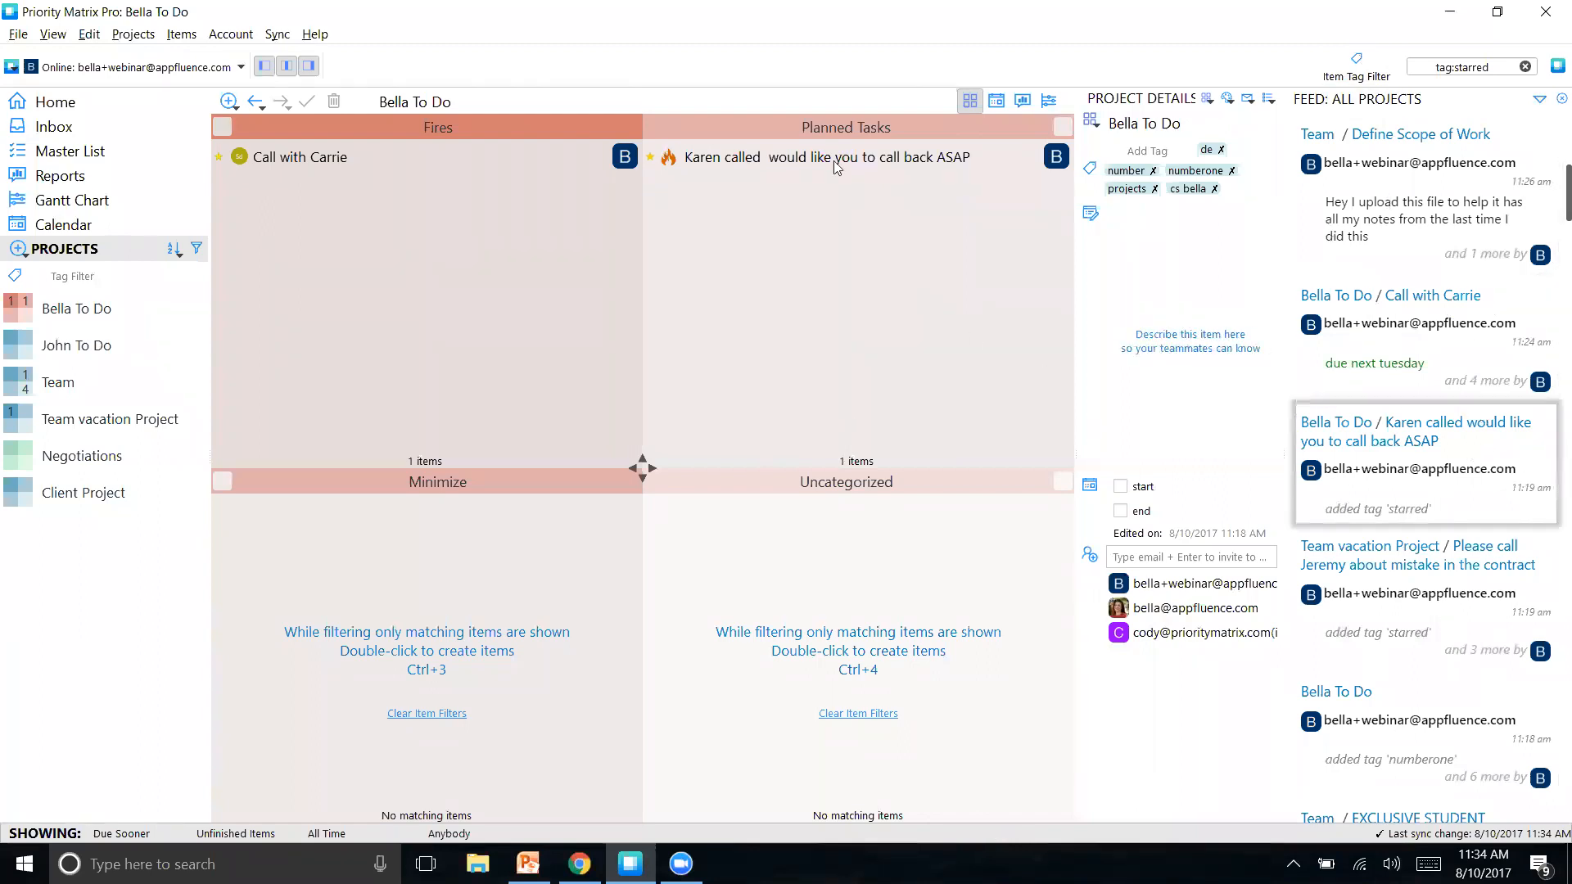
Step: Review the details of the remaining starred call items in the Fires and Planned Tasks quadrants
{"action": "left_click", "coordinate": [1101, 29]}
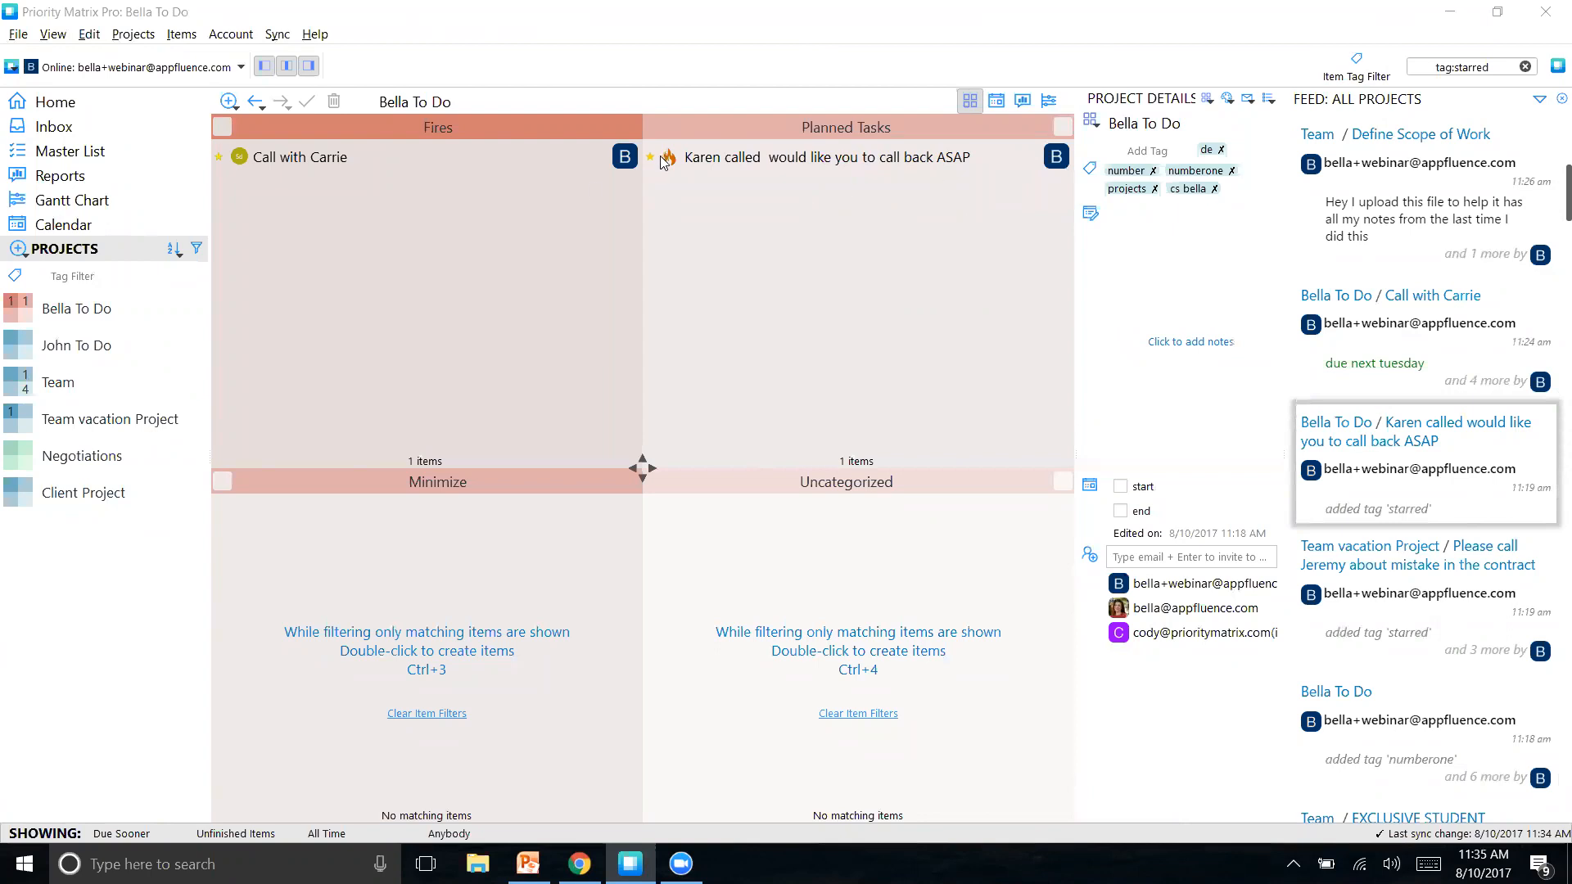
{"action": "left_click", "coordinate": [386, 155]}
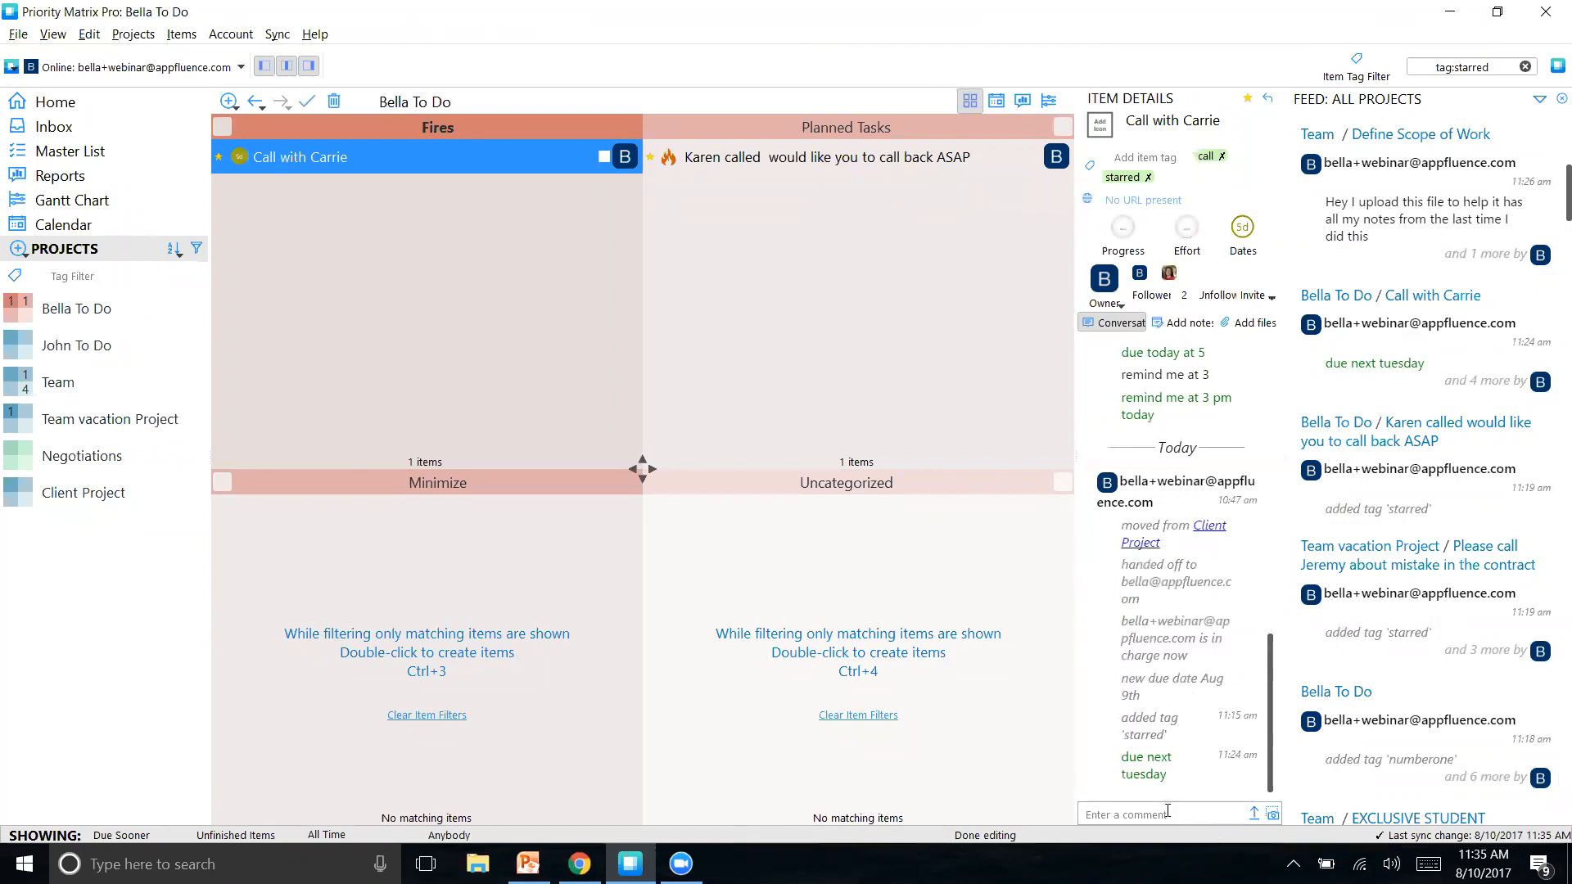
{"action": "left_click", "coordinate": [856, 166]}
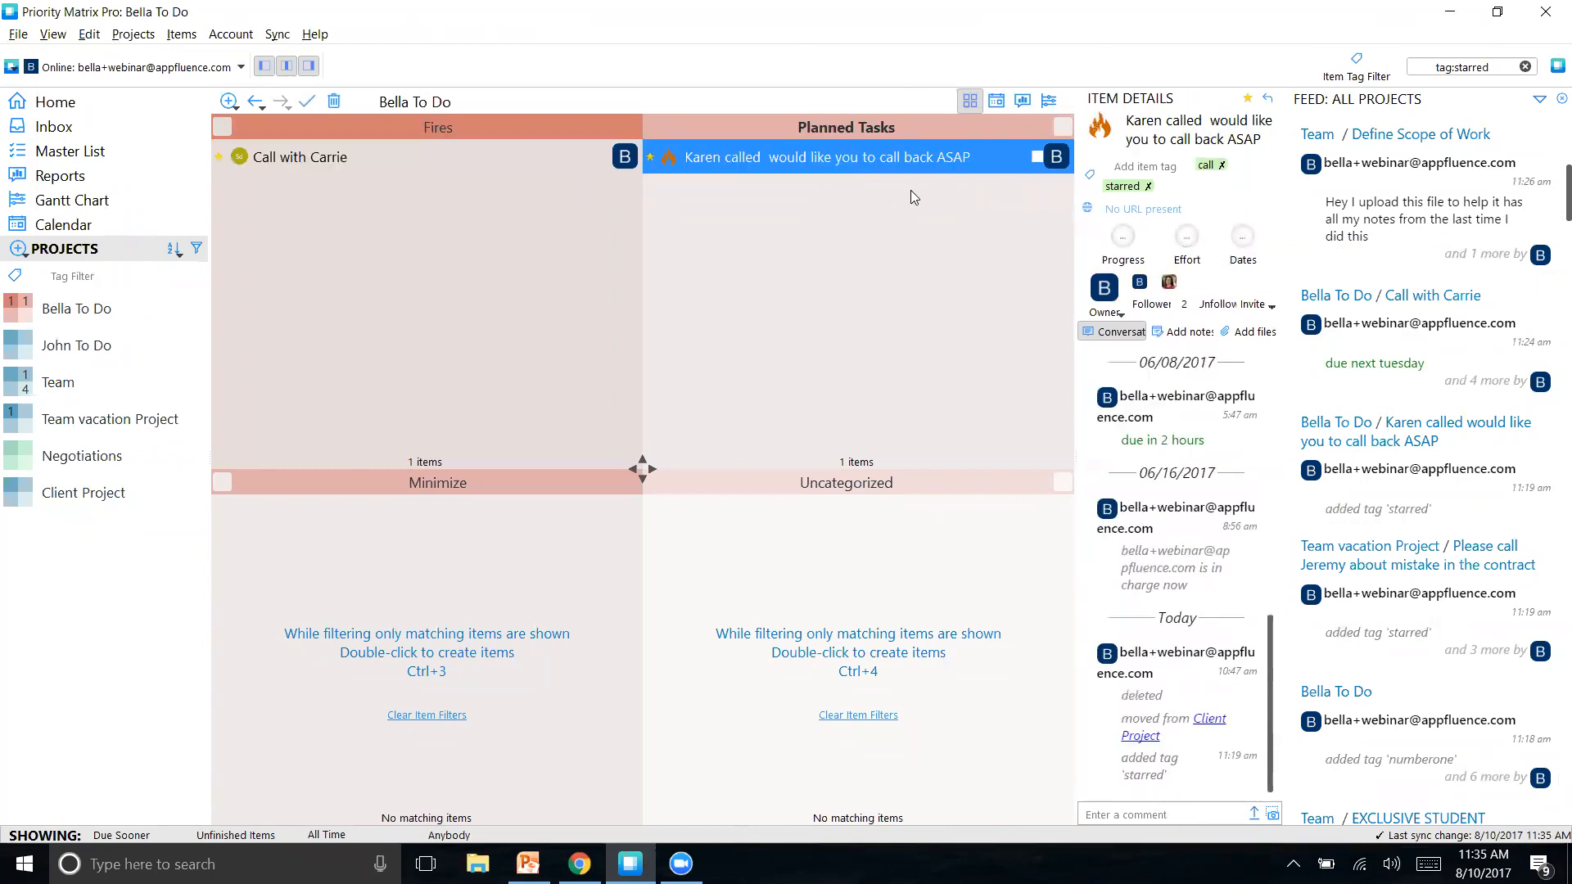
Step: View the starred meeting item in the Team project, and add an item named "Task!" to the Fires quadrant of Bella To Do
{"action": "left_click", "coordinate": [83, 382]}
{"action": "left_click", "coordinate": [767, 154]}
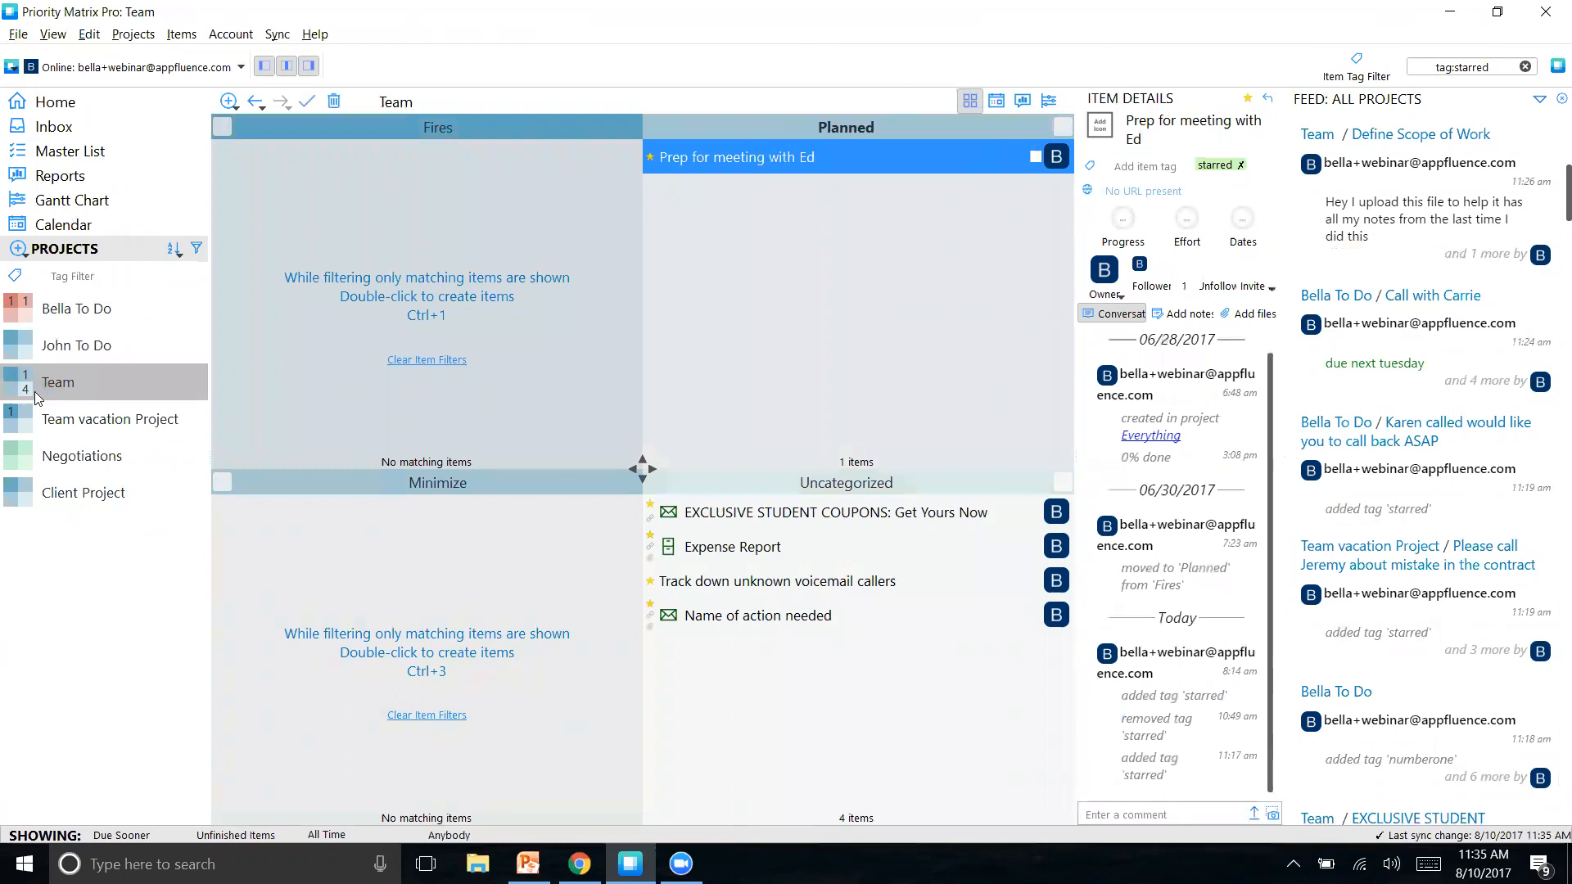
{"action": "left_click", "coordinate": [77, 308]}
{"action": "double_click", "coordinate": [301, 220]}
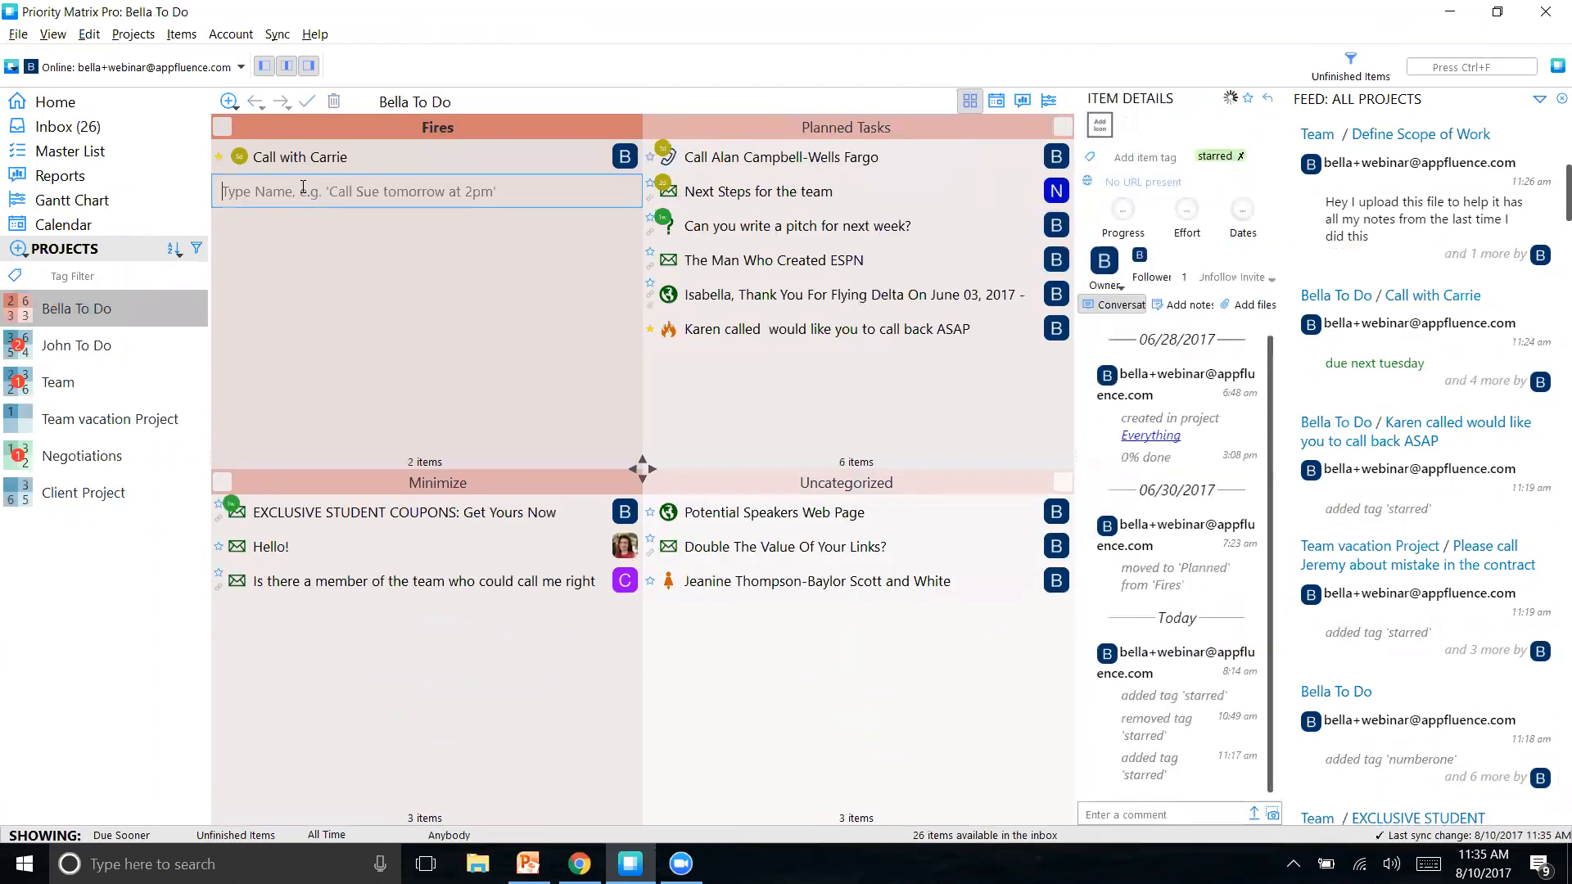
{"action": "type", "text": "Task"}
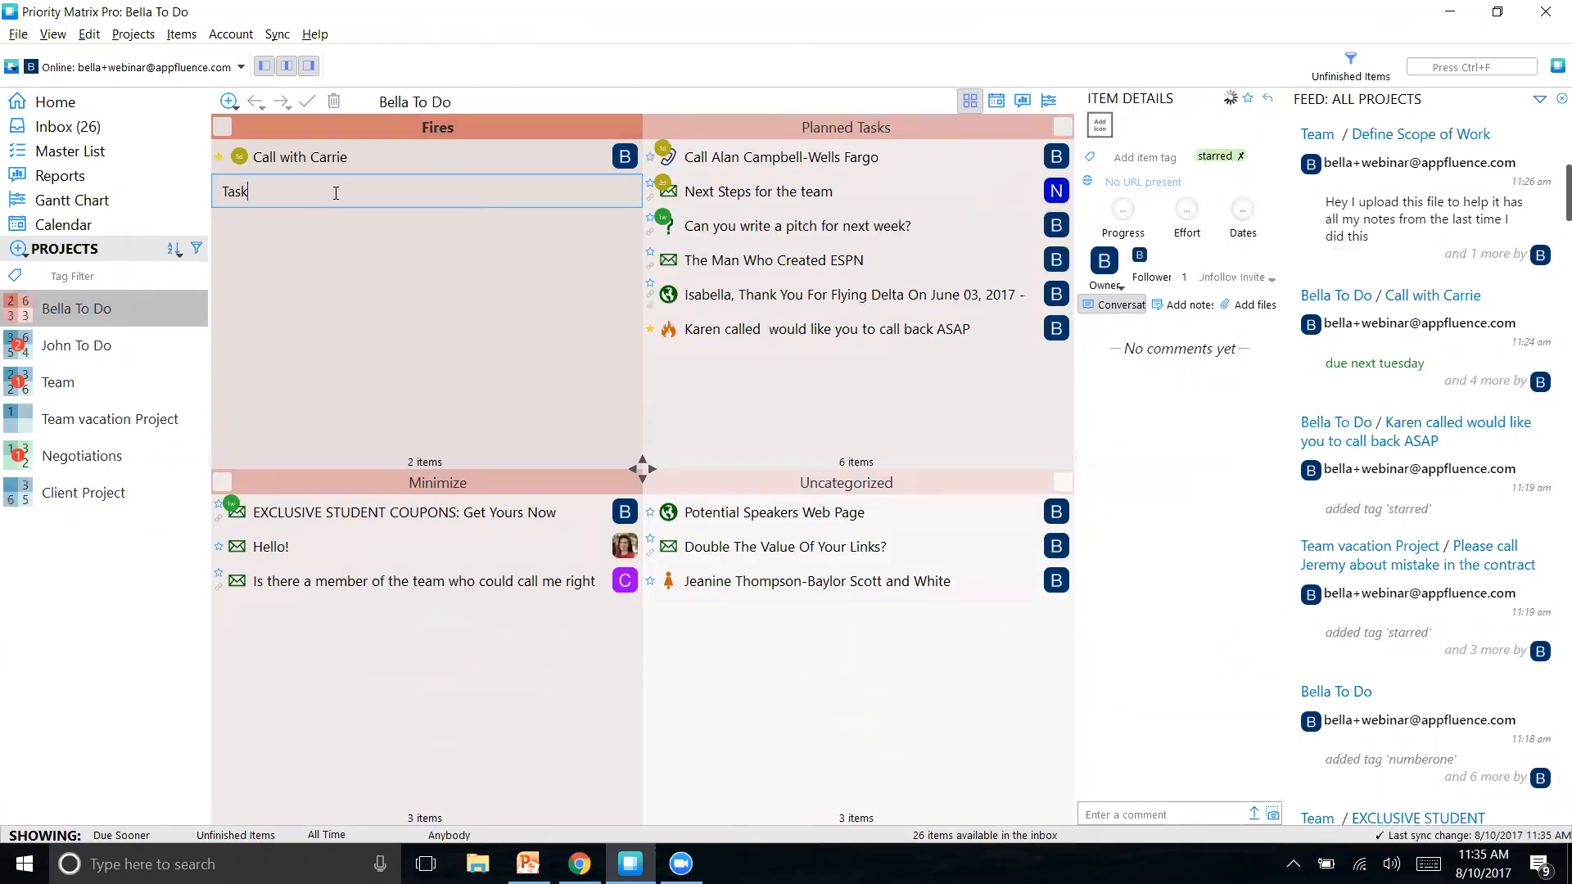
{"action": "type", "text": "!"}
{"action": "key", "text": "Return"}
{"action": "left_click", "coordinate": [366, 318]}
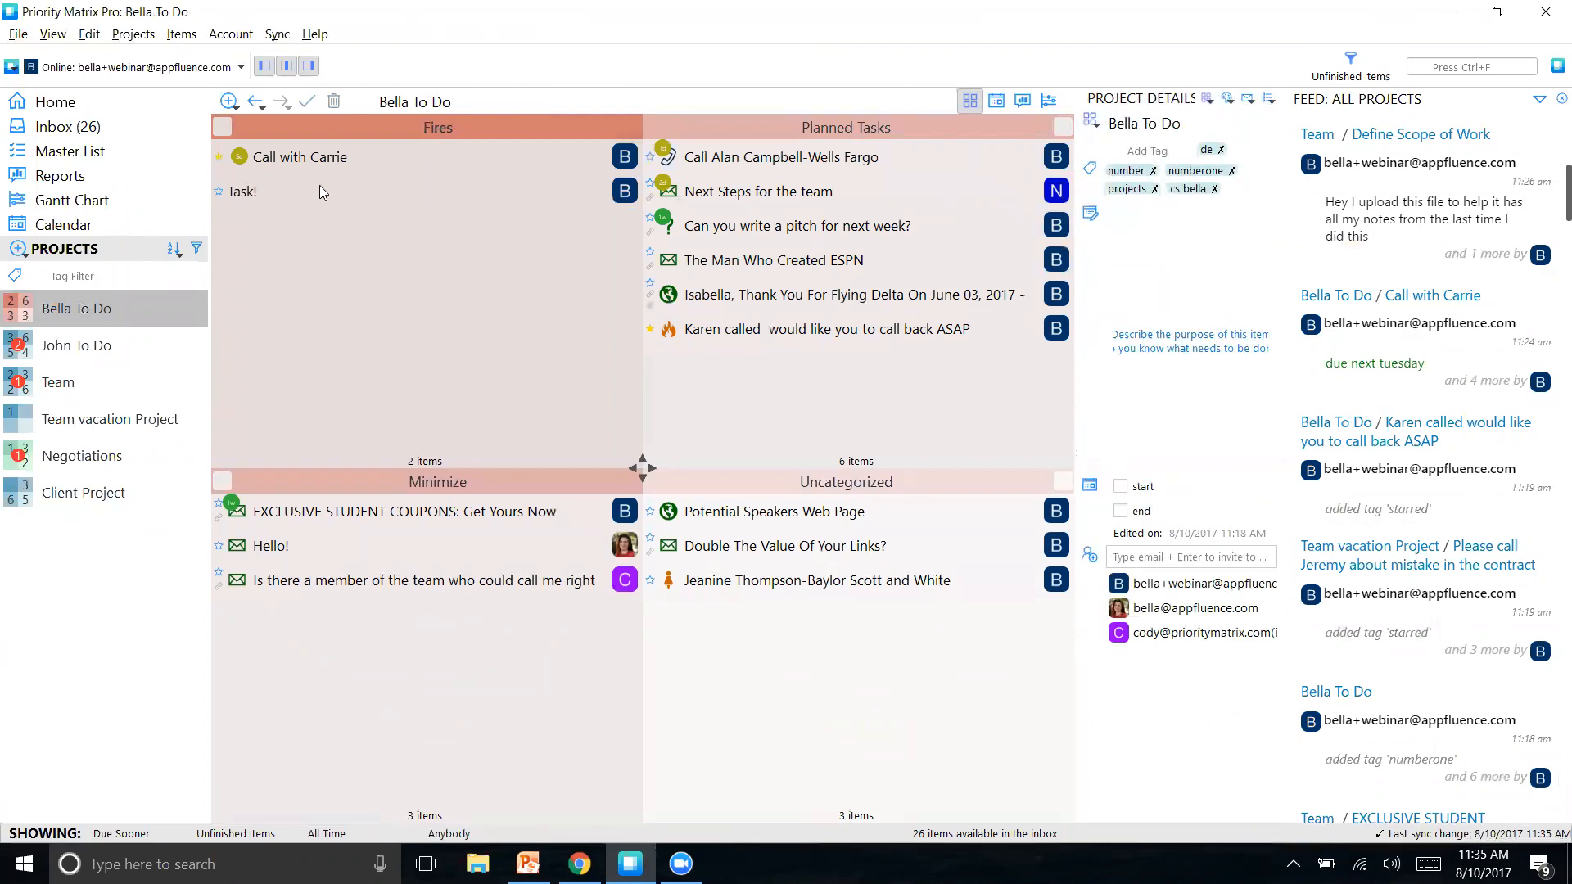
Step: Show the comment command list for "Task!" and set its due date with the comment "due september 15, 2025"
{"action": "left_click", "coordinate": [319, 191]}
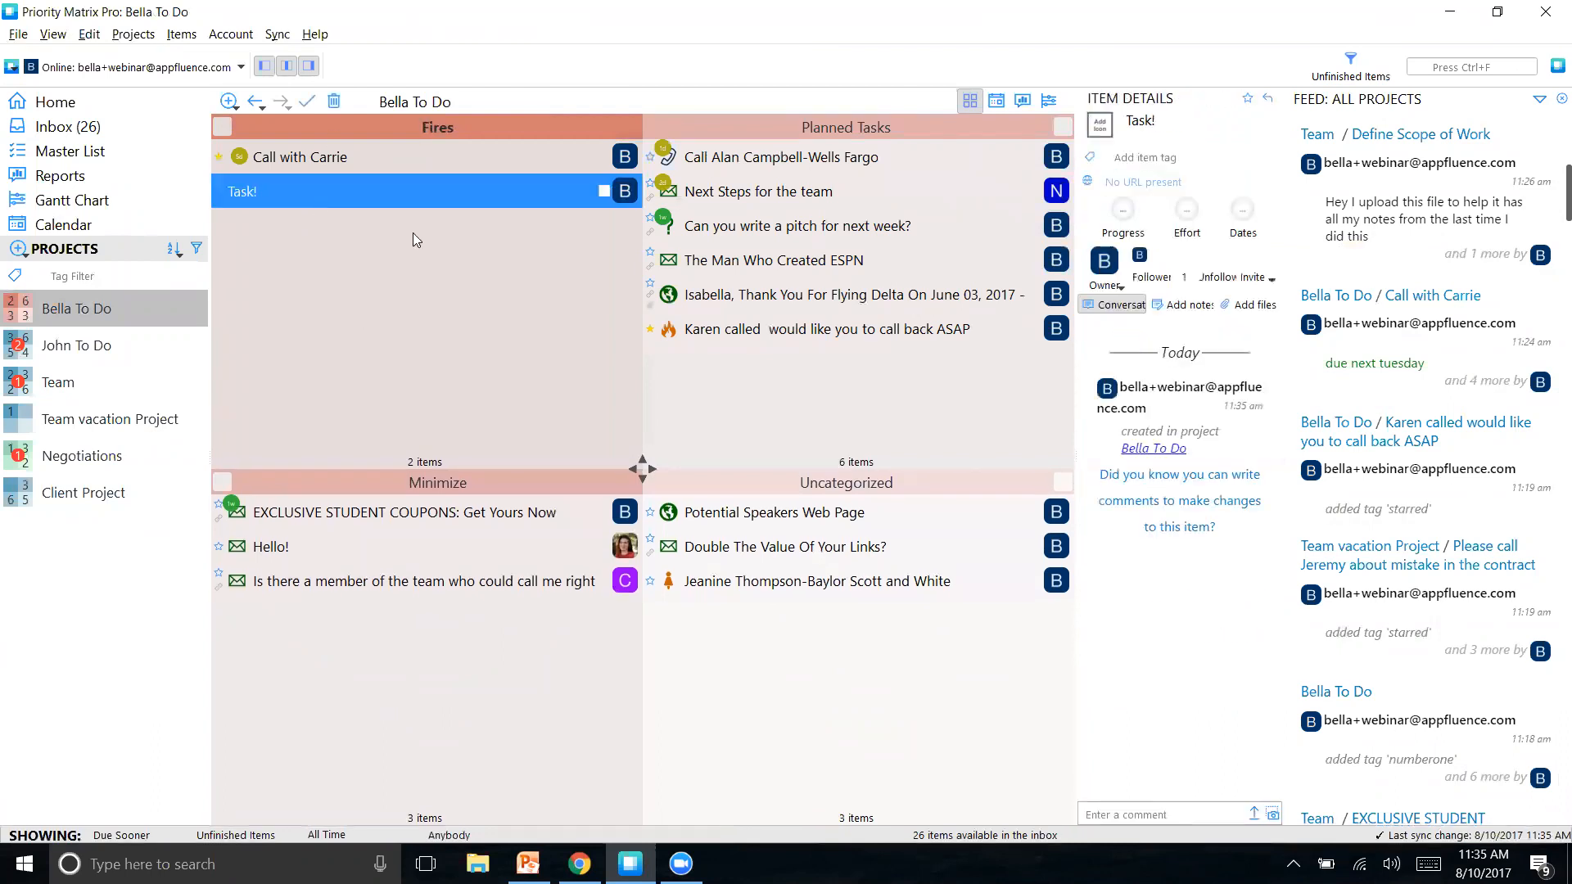
{"action": "left_click", "coordinate": [1182, 501]}
{"action": "scroll", "coordinate": [1204, 573], "scroll_direction": "down", "scroll_amount": 3}
{"action": "scroll", "coordinate": [1215, 599], "scroll_direction": "down", "scroll_amount": 5}
{"action": "scroll", "coordinate": [1215, 598], "scroll_direction": "up", "scroll_amount": 5}
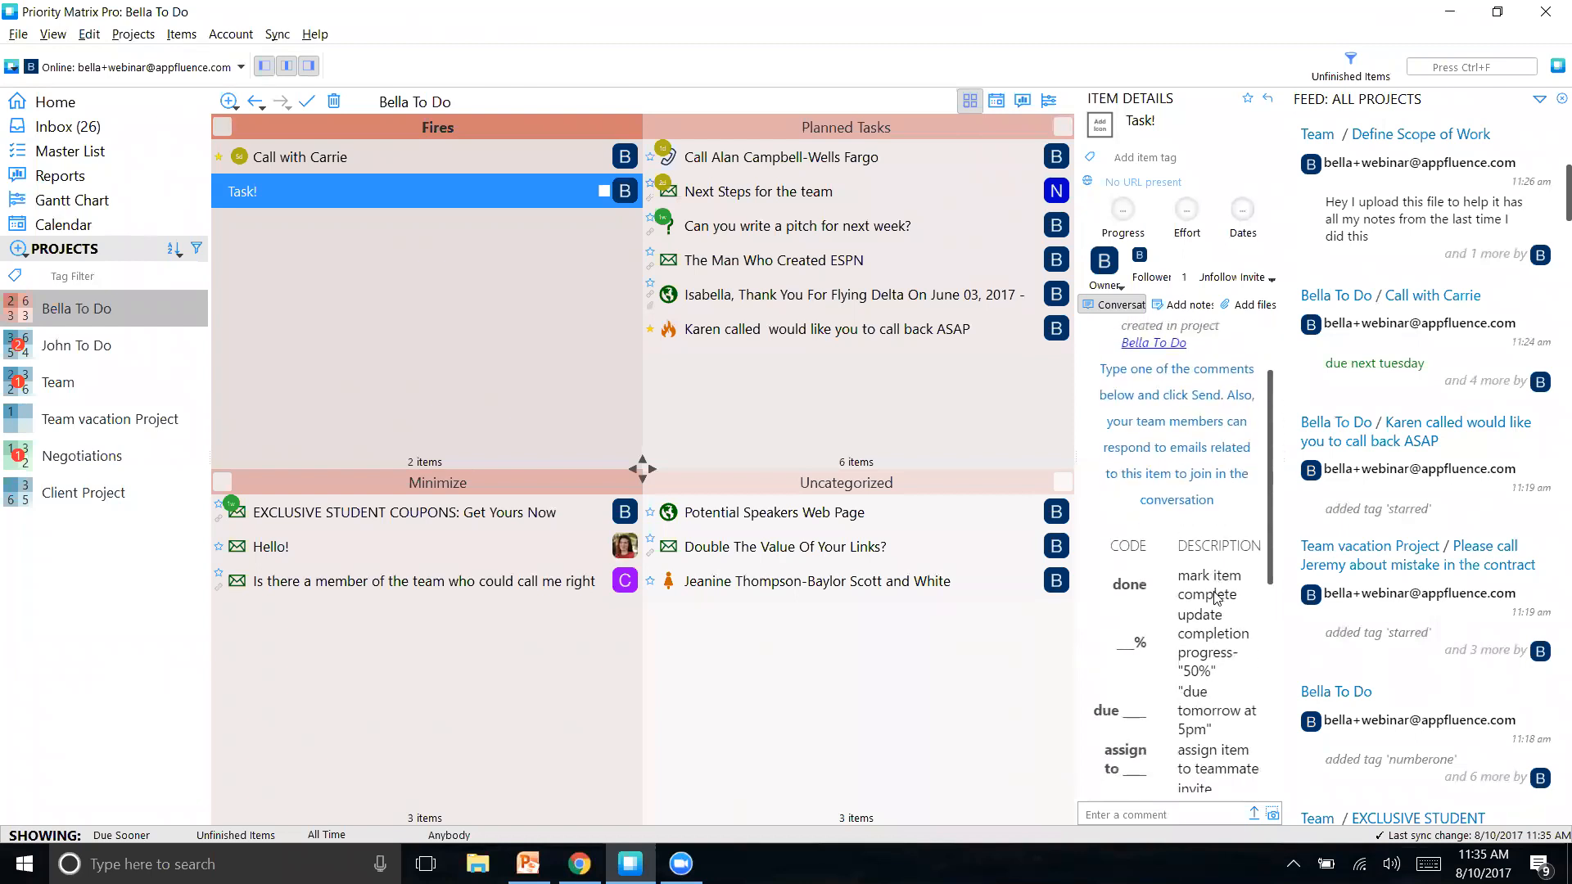
{"action": "scroll", "coordinate": [1205, 595], "scroll_direction": "down", "scroll_amount": 2}
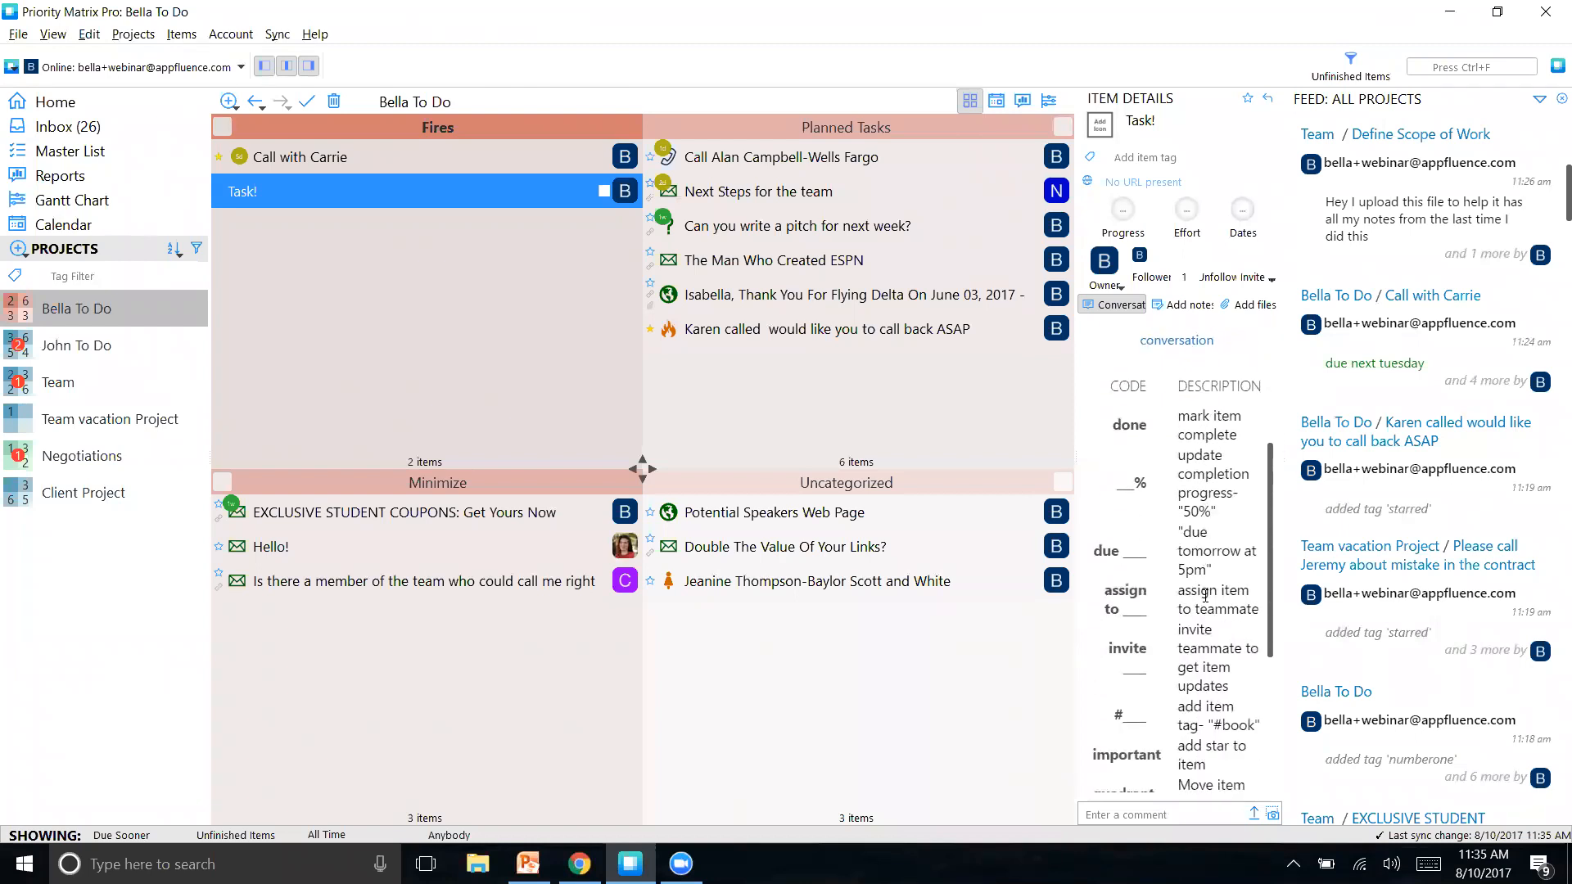
{"action": "scroll", "coordinate": [1186, 540], "scroll_direction": "down", "scroll_amount": 4}
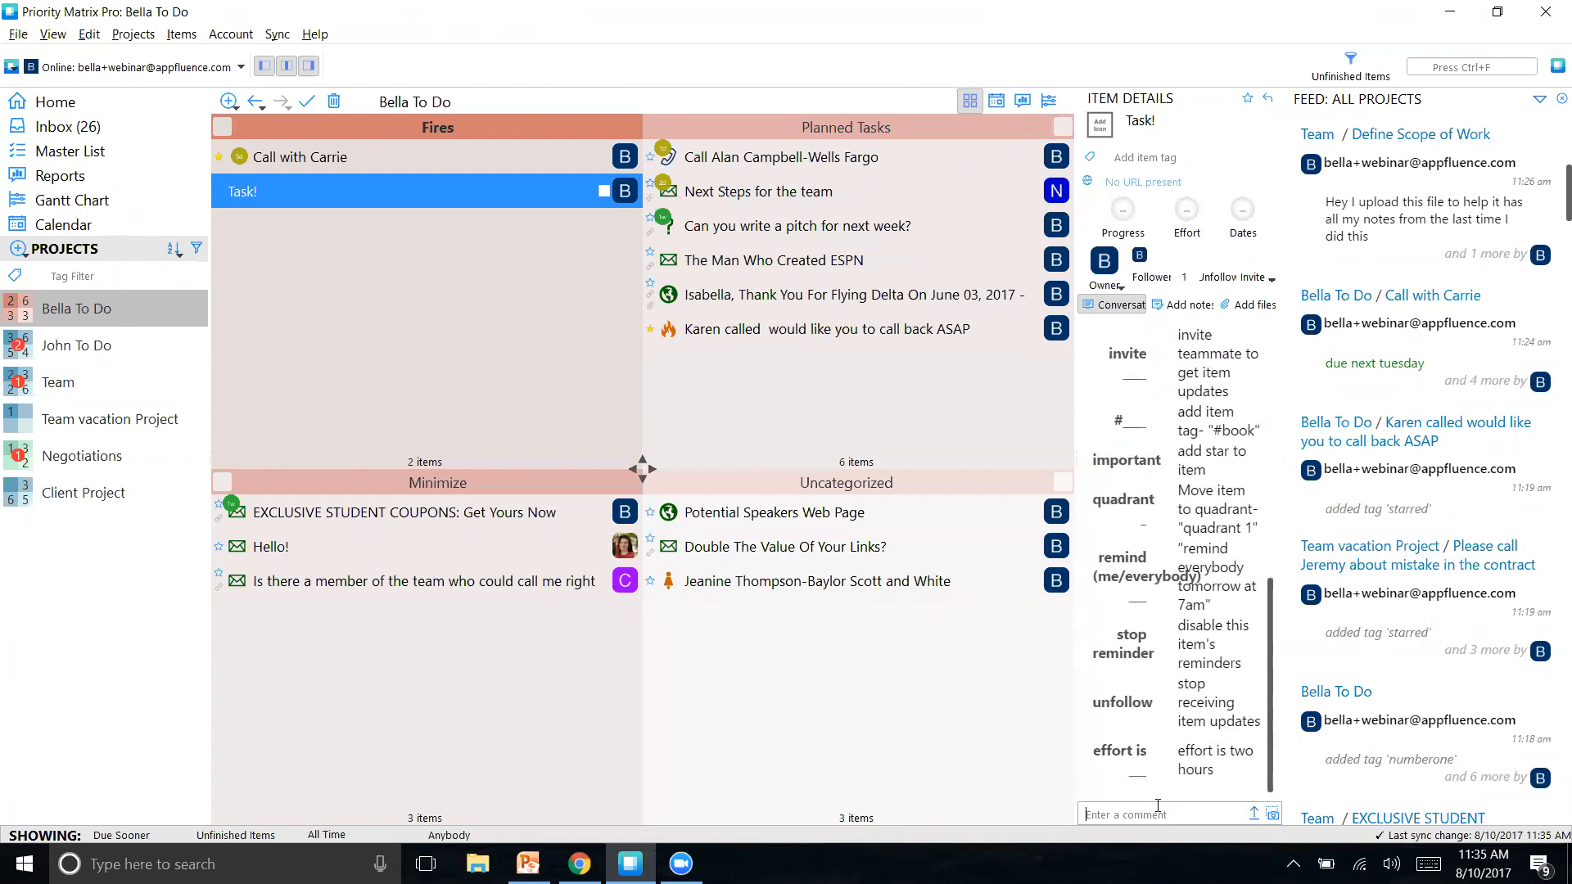
{"action": "type", "text": "due september 15, 2025"}
{"action": "key", "text": "Return"}
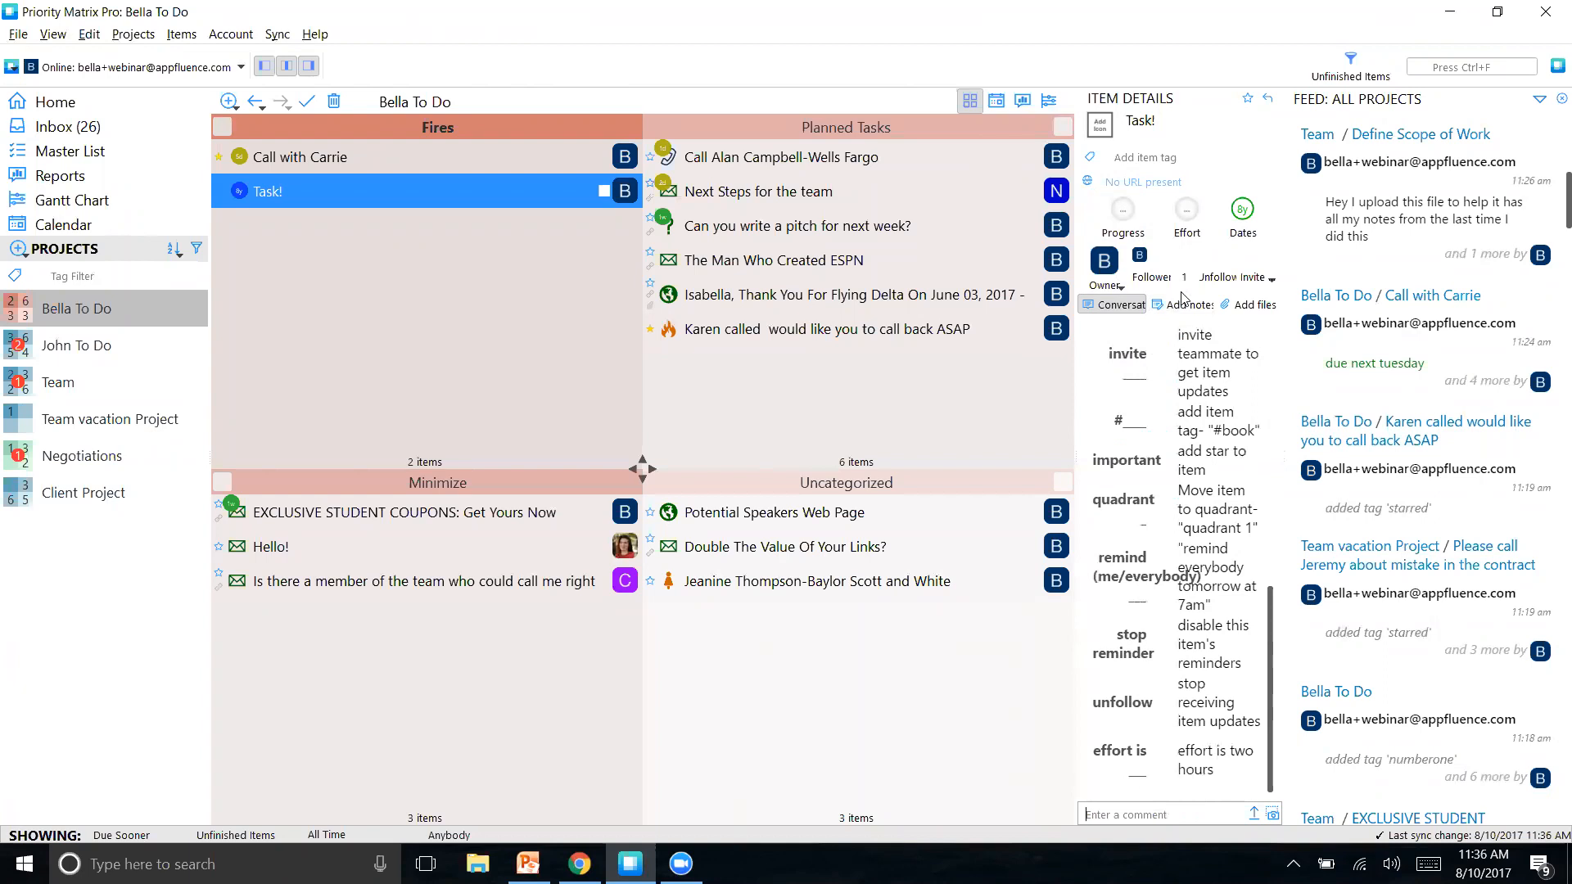
Step: Look at the notes of "Task!", return to its conversation and remove the item's due date
{"action": "left_click", "coordinate": [1183, 305]}
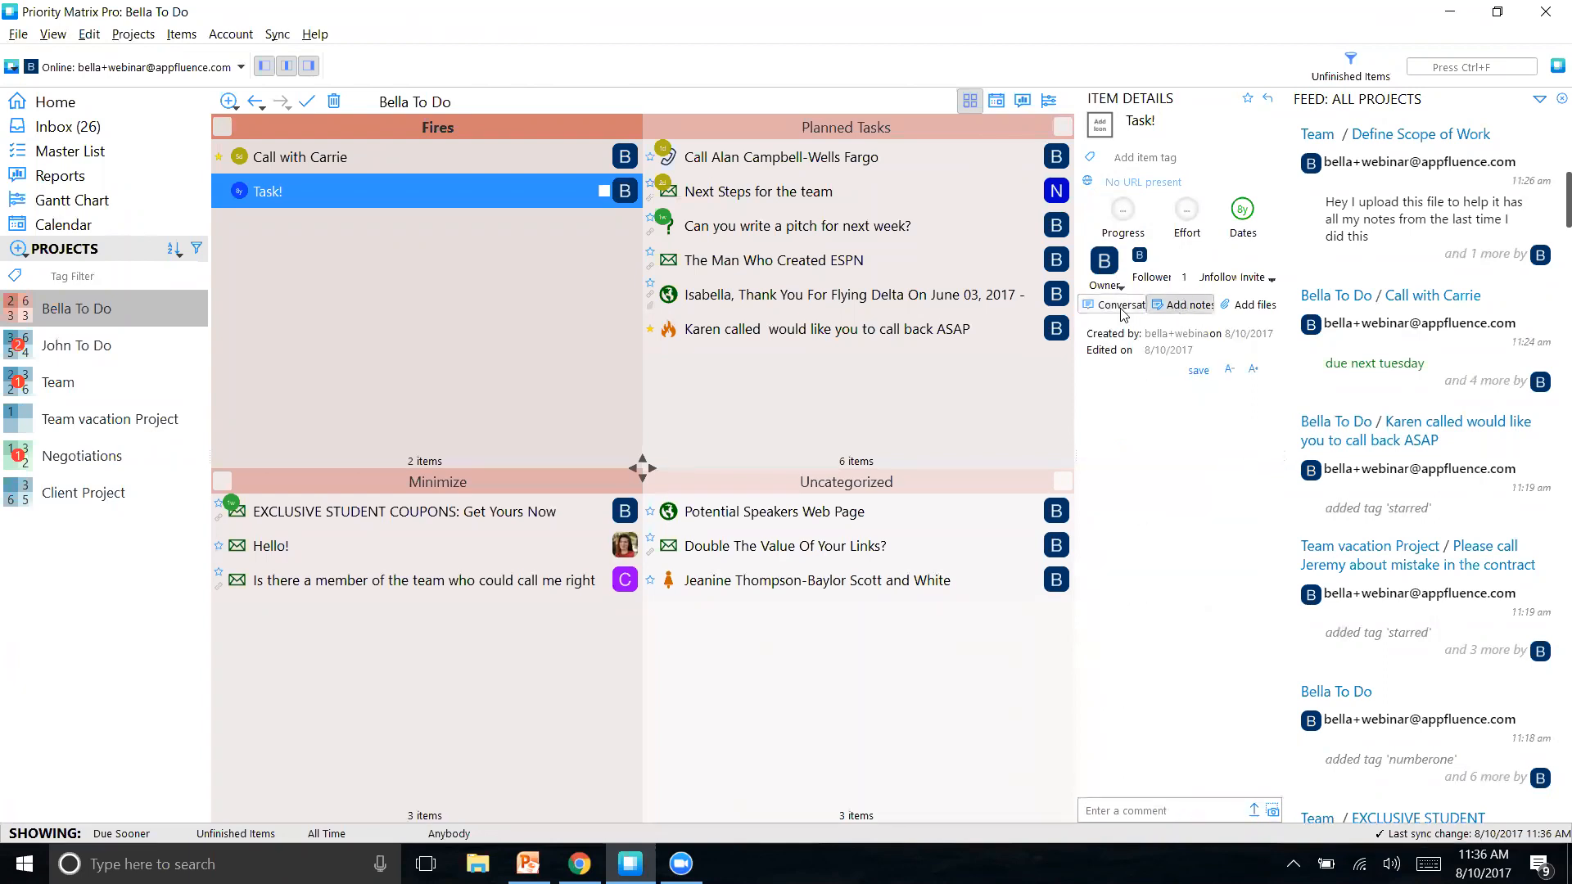
{"action": "left_click", "coordinate": [1121, 309]}
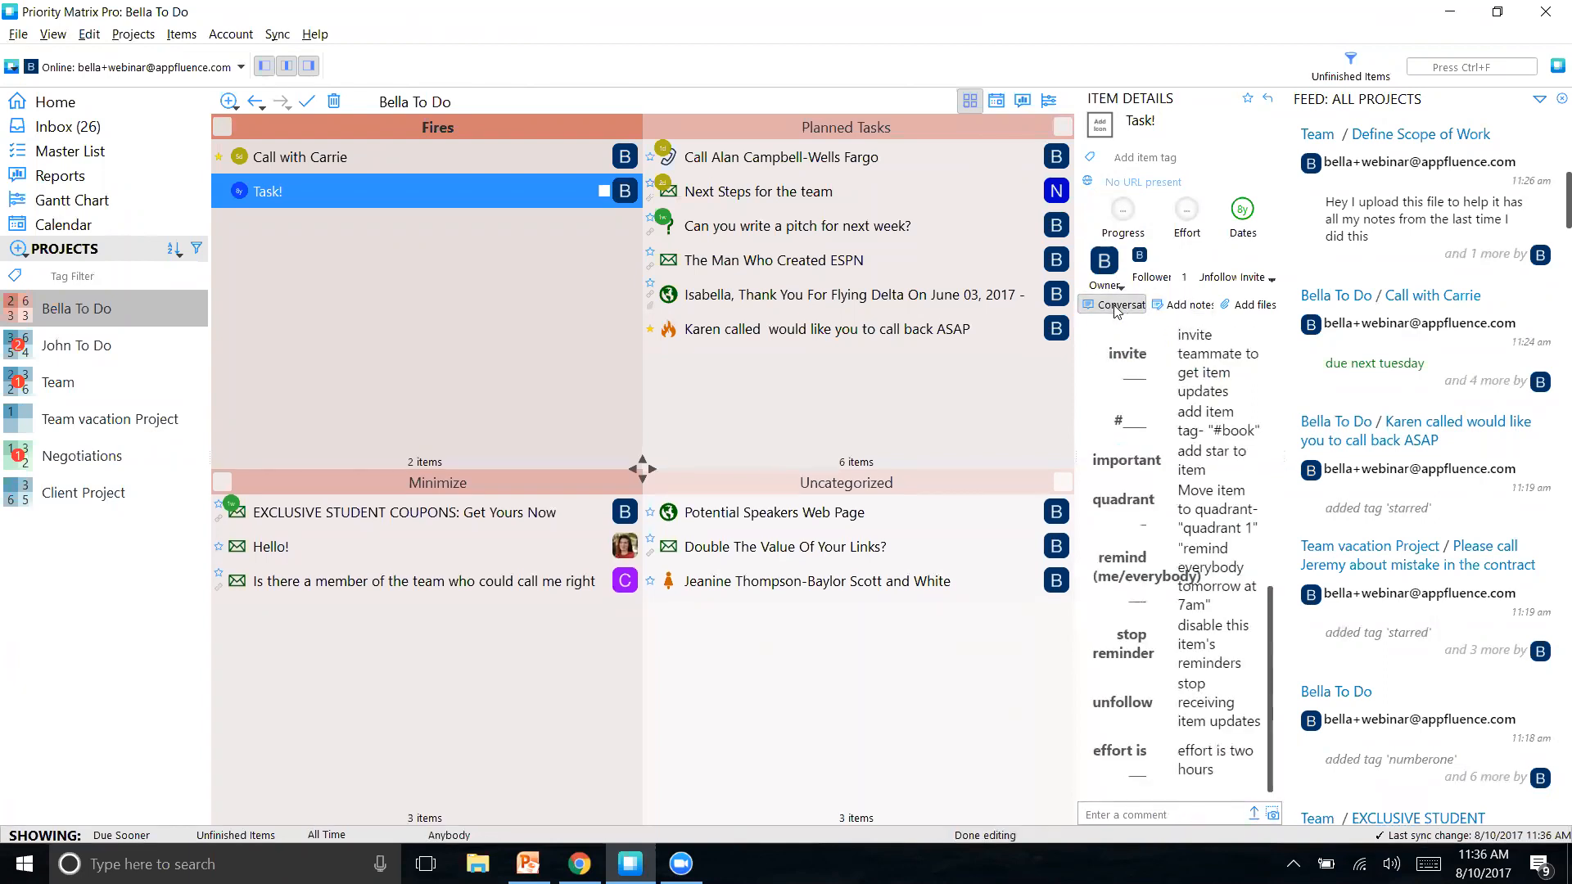
{"action": "left_click", "coordinate": [496, 345]}
{"action": "left_click", "coordinate": [357, 186]}
{"action": "left_click", "coordinate": [1243, 211]}
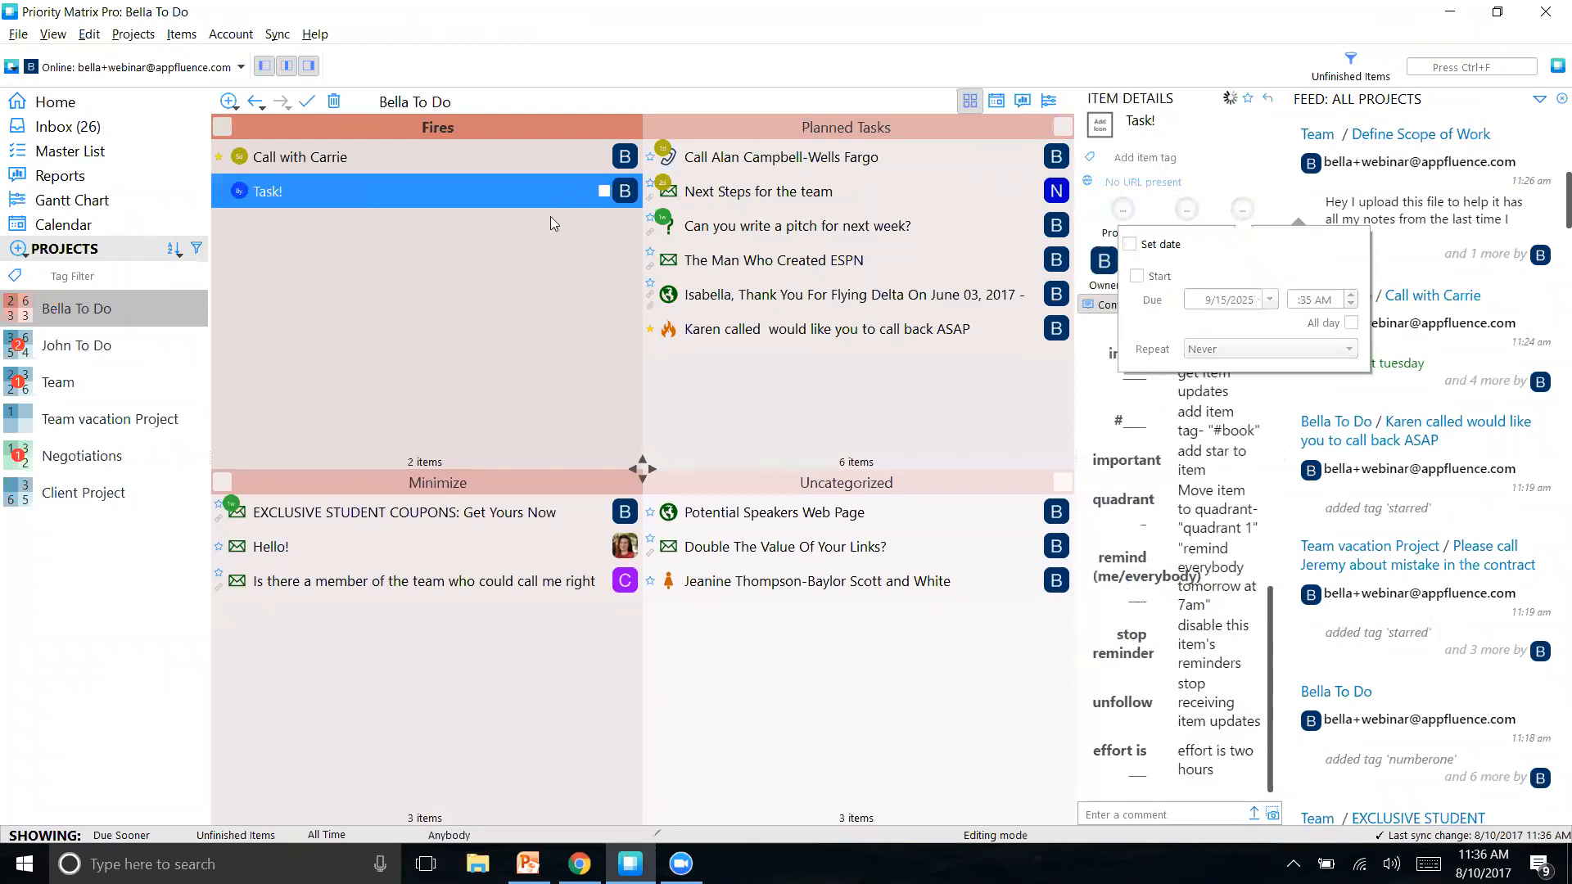
{"action": "left_click", "coordinate": [491, 328]}
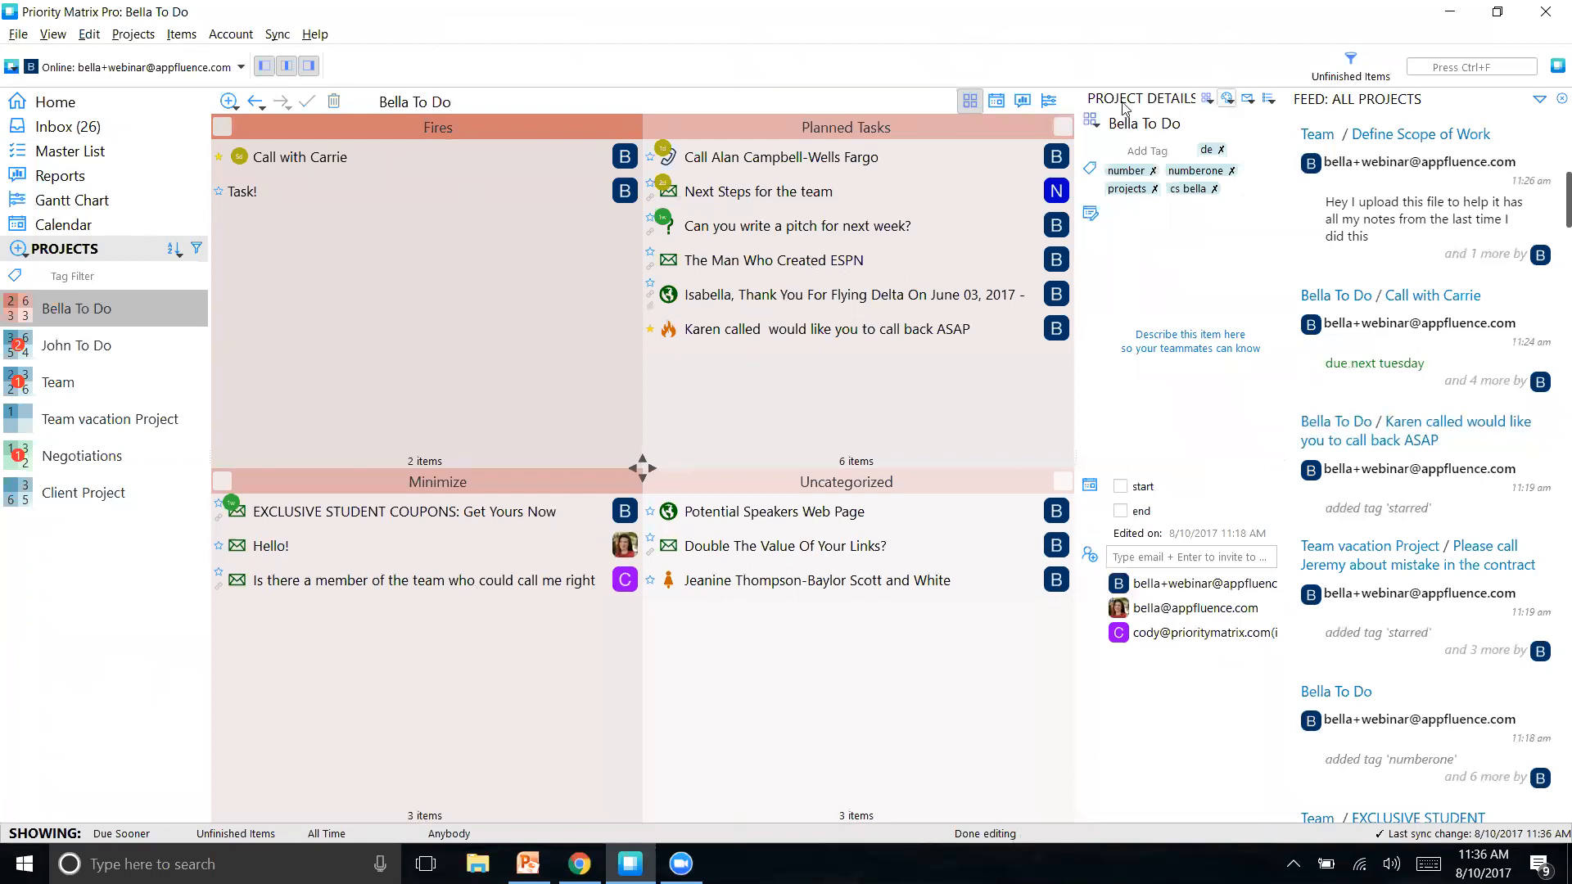
Step: Filter the Master List to items tagged starred and owned by the signed-in account
{"action": "left_click", "coordinate": [86, 156]}
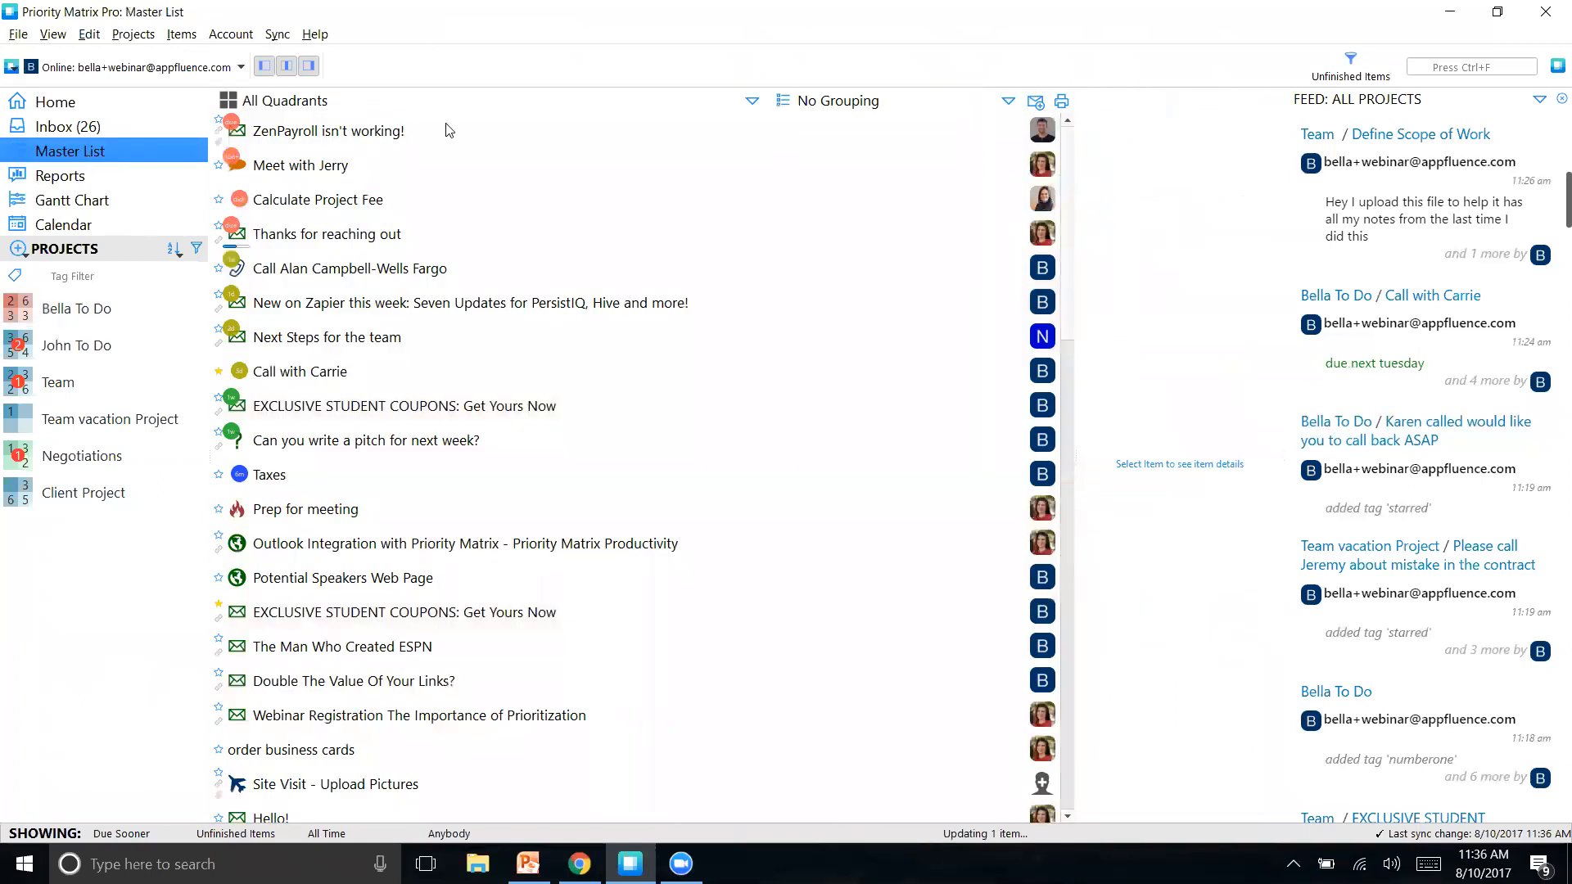
{"action": "left_click", "coordinate": [1351, 64]}
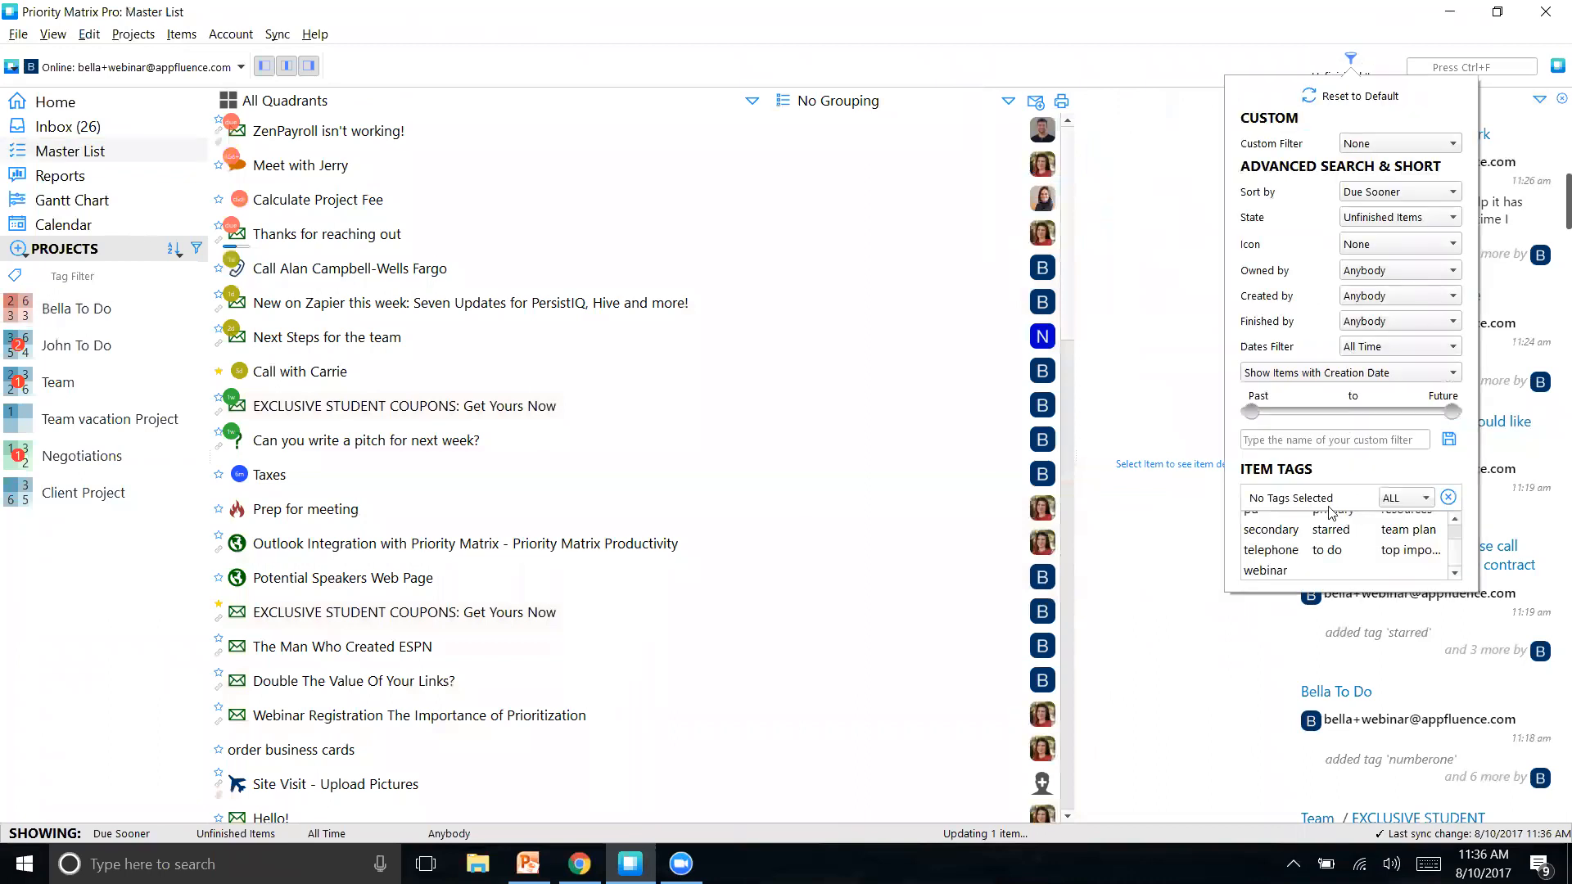
{"action": "left_click", "coordinate": [1331, 530]}
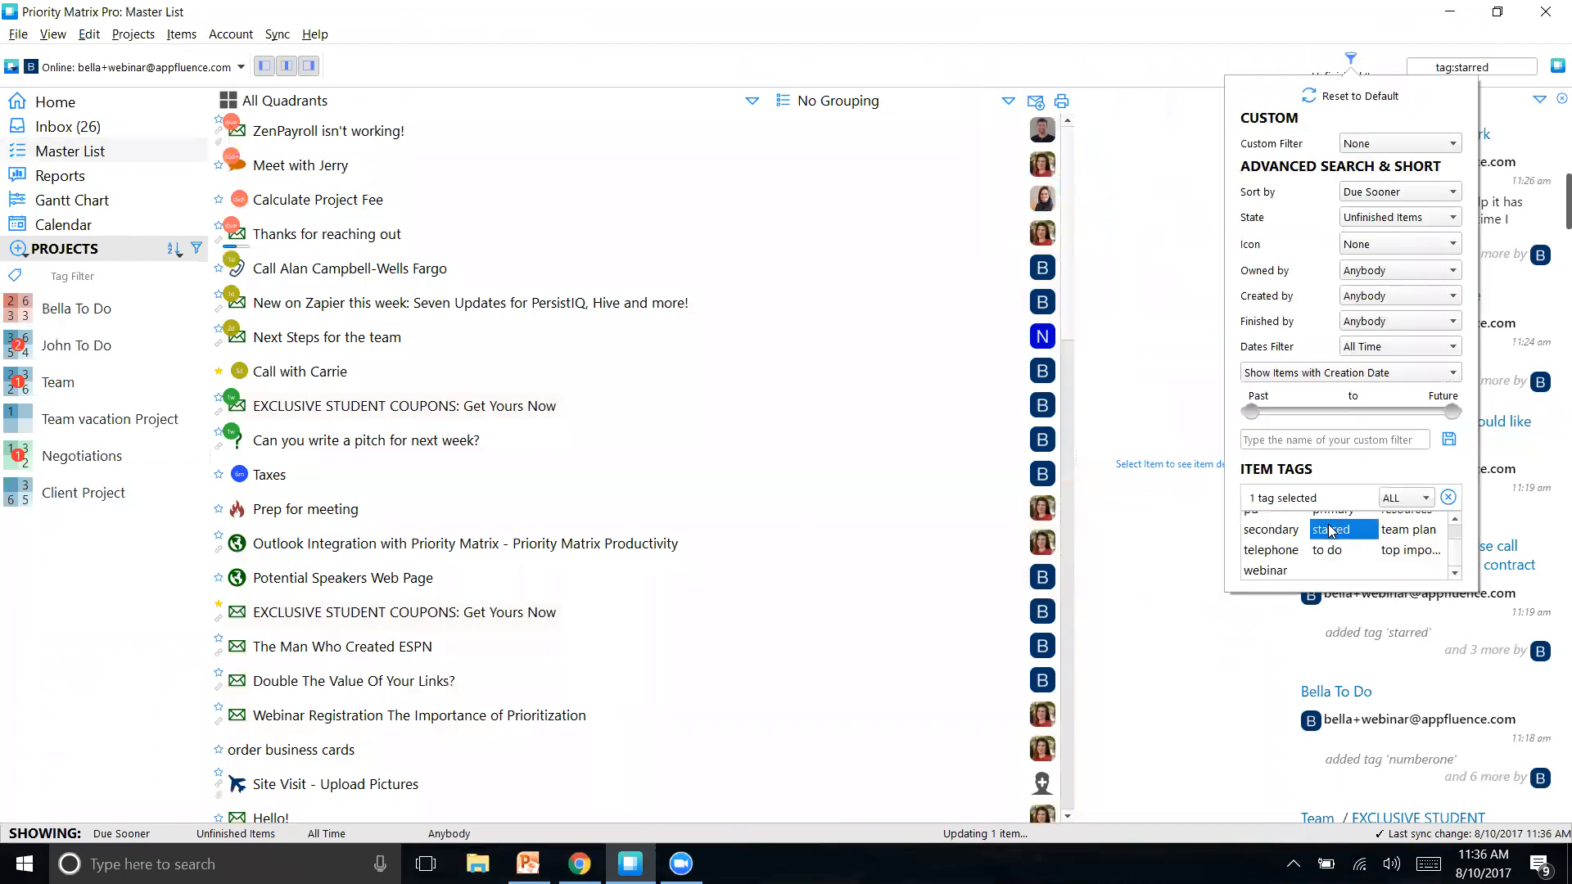
{"action": "left_click", "coordinate": [1438, 277]}
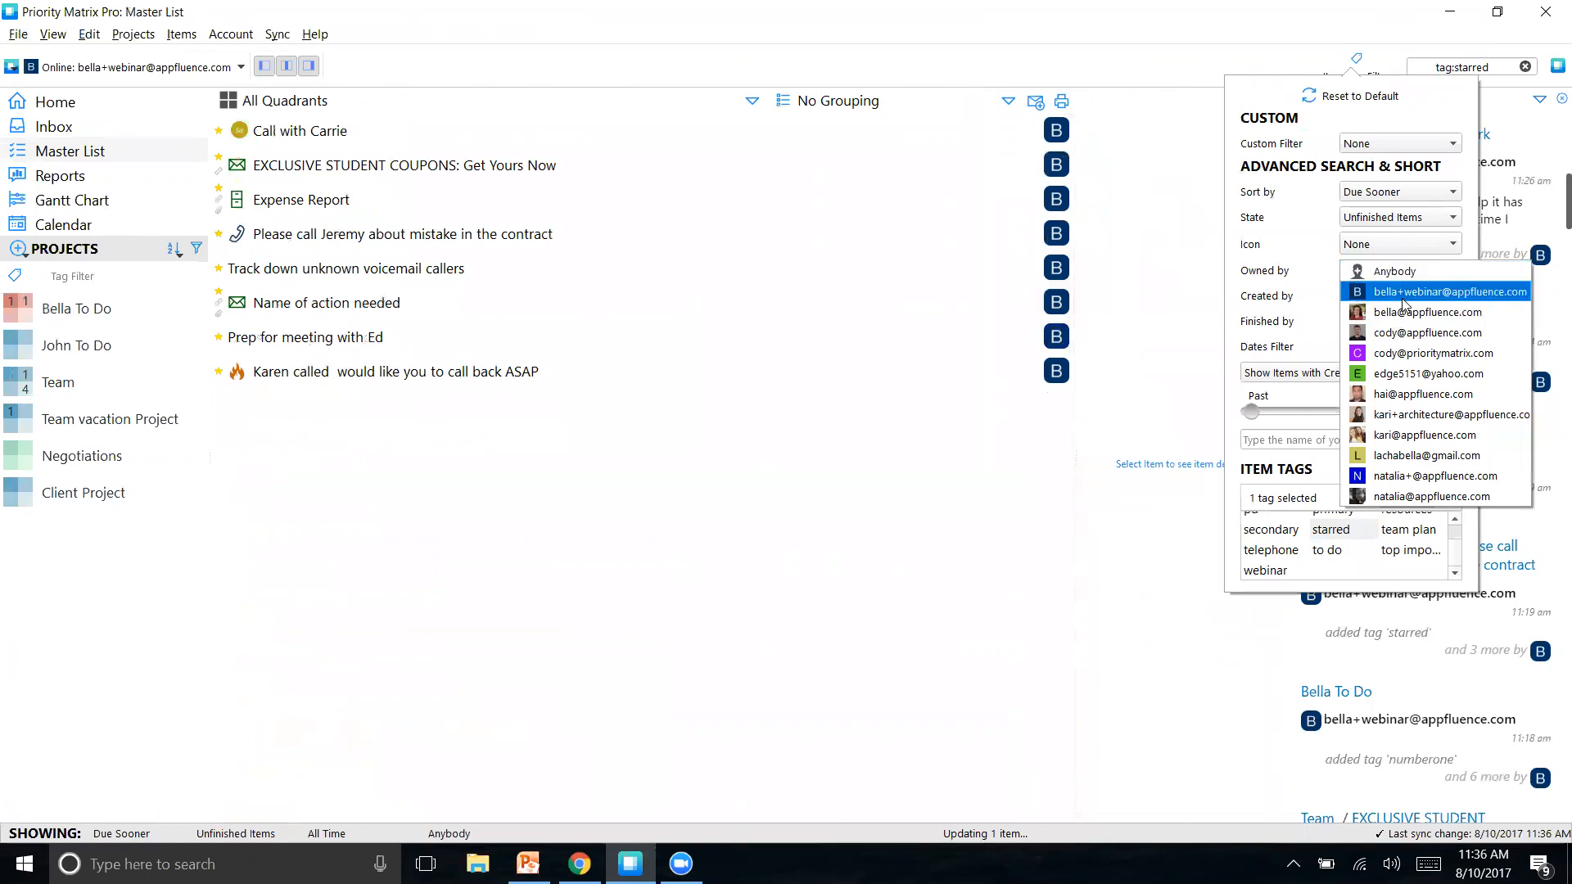
{"action": "left_click", "coordinate": [1405, 296]}
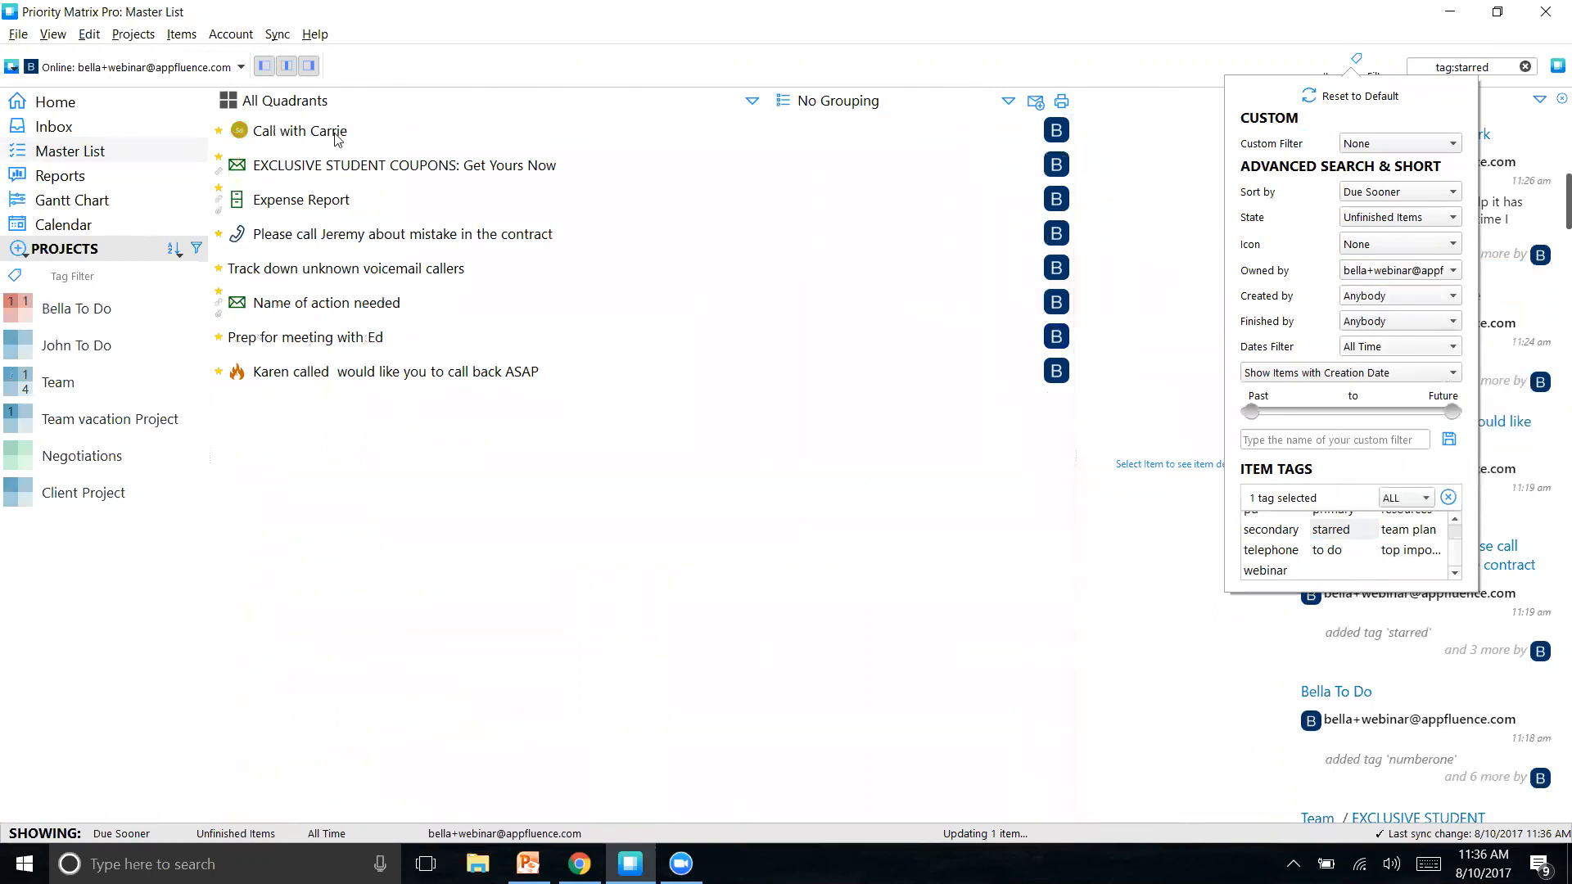
Step: Mark "EXCLUSIVE STUDENT COUPONS: Get Yours Now" and the call item about the mistake in the contract as finished
{"action": "left_click", "coordinate": [344, 164]}
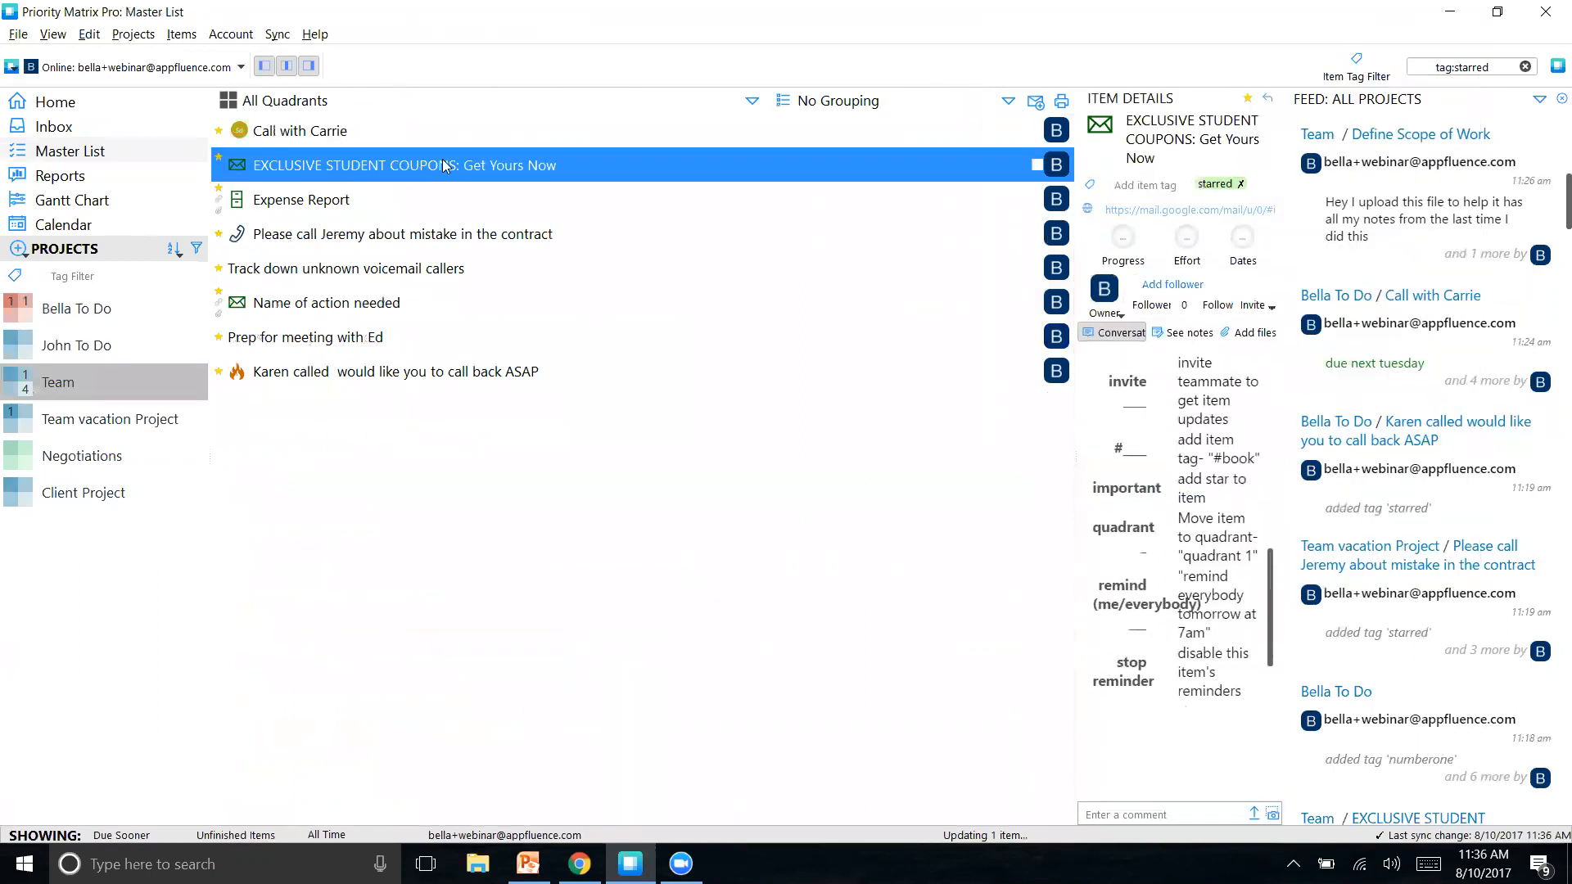
{"action": "left_click", "coordinate": [1037, 164]}
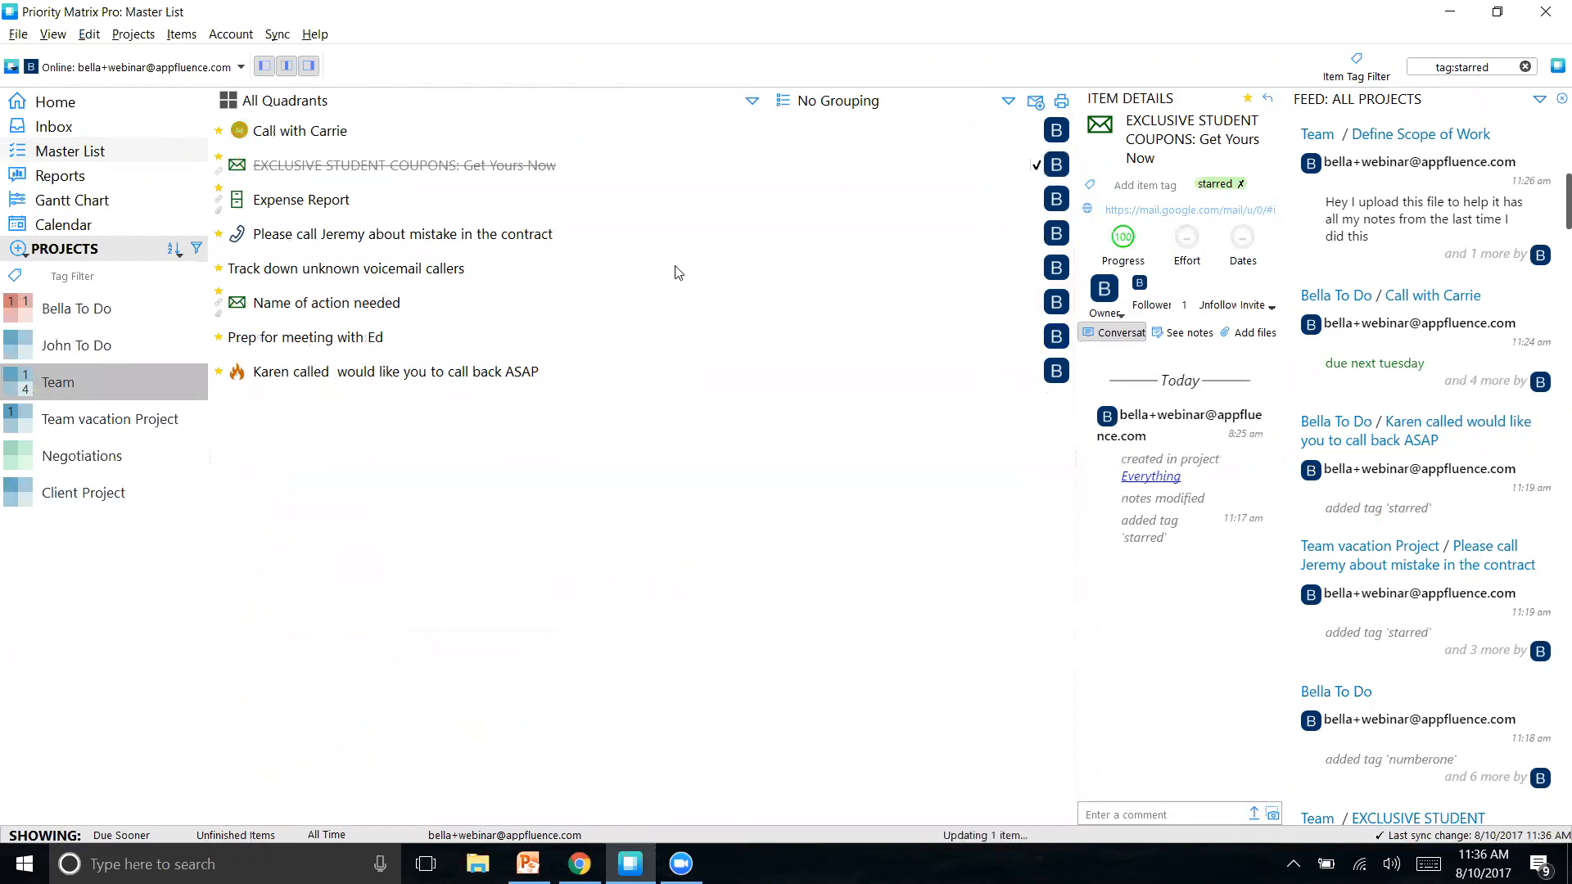
{"action": "left_click", "coordinate": [421, 233]}
{"action": "left_click", "coordinate": [1036, 234]}
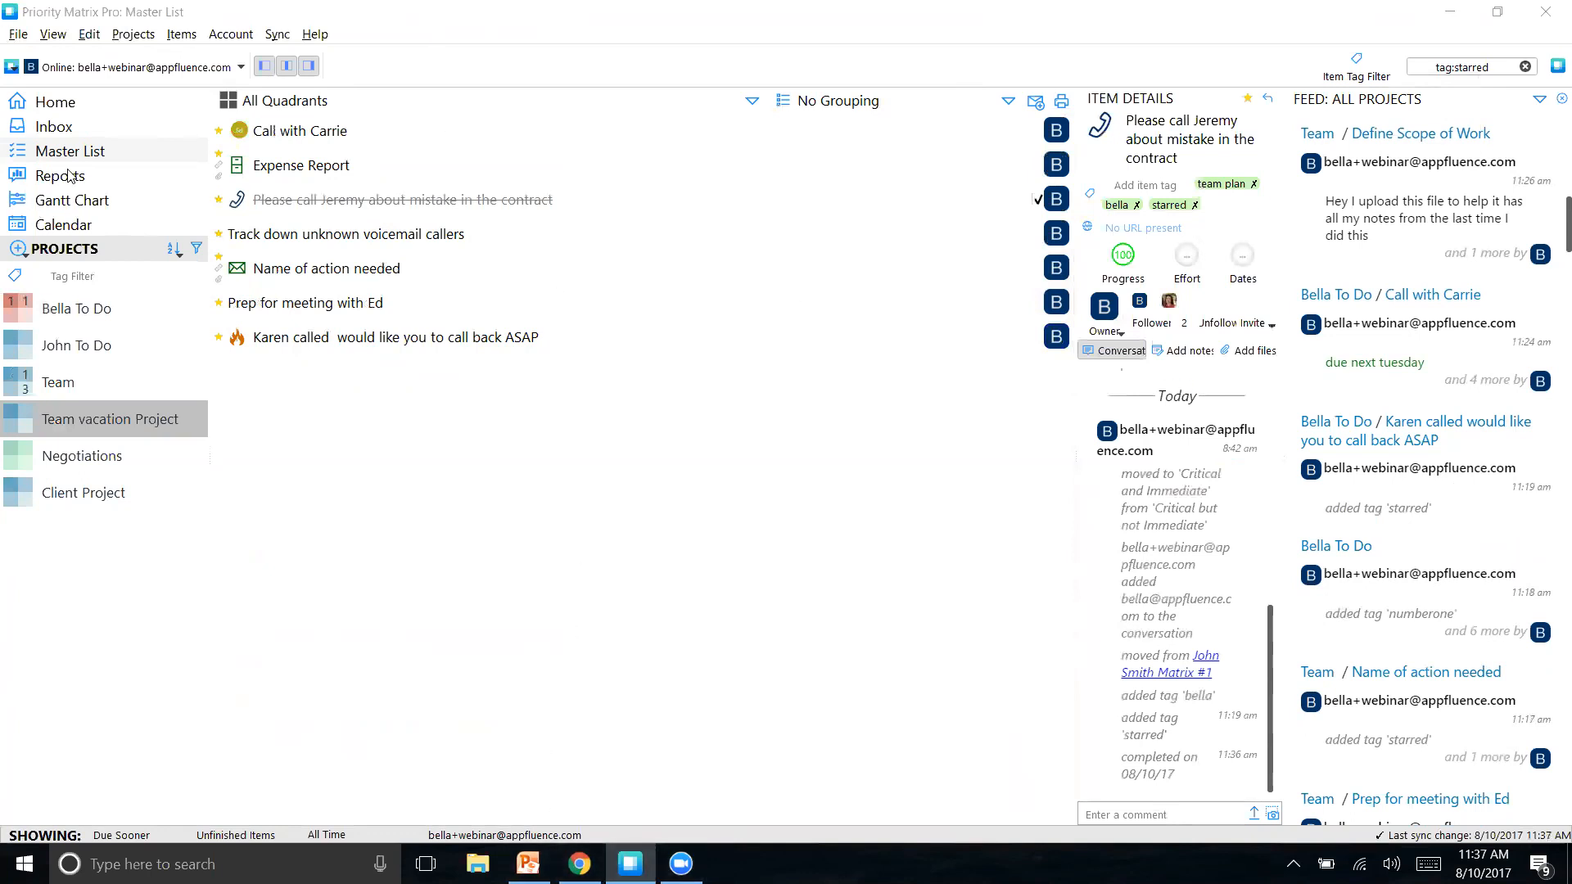
Step: View the Priority Matrix calendar feeds, select the feed link for all items, and close the feeds window
{"action": "left_click", "coordinate": [53, 34]}
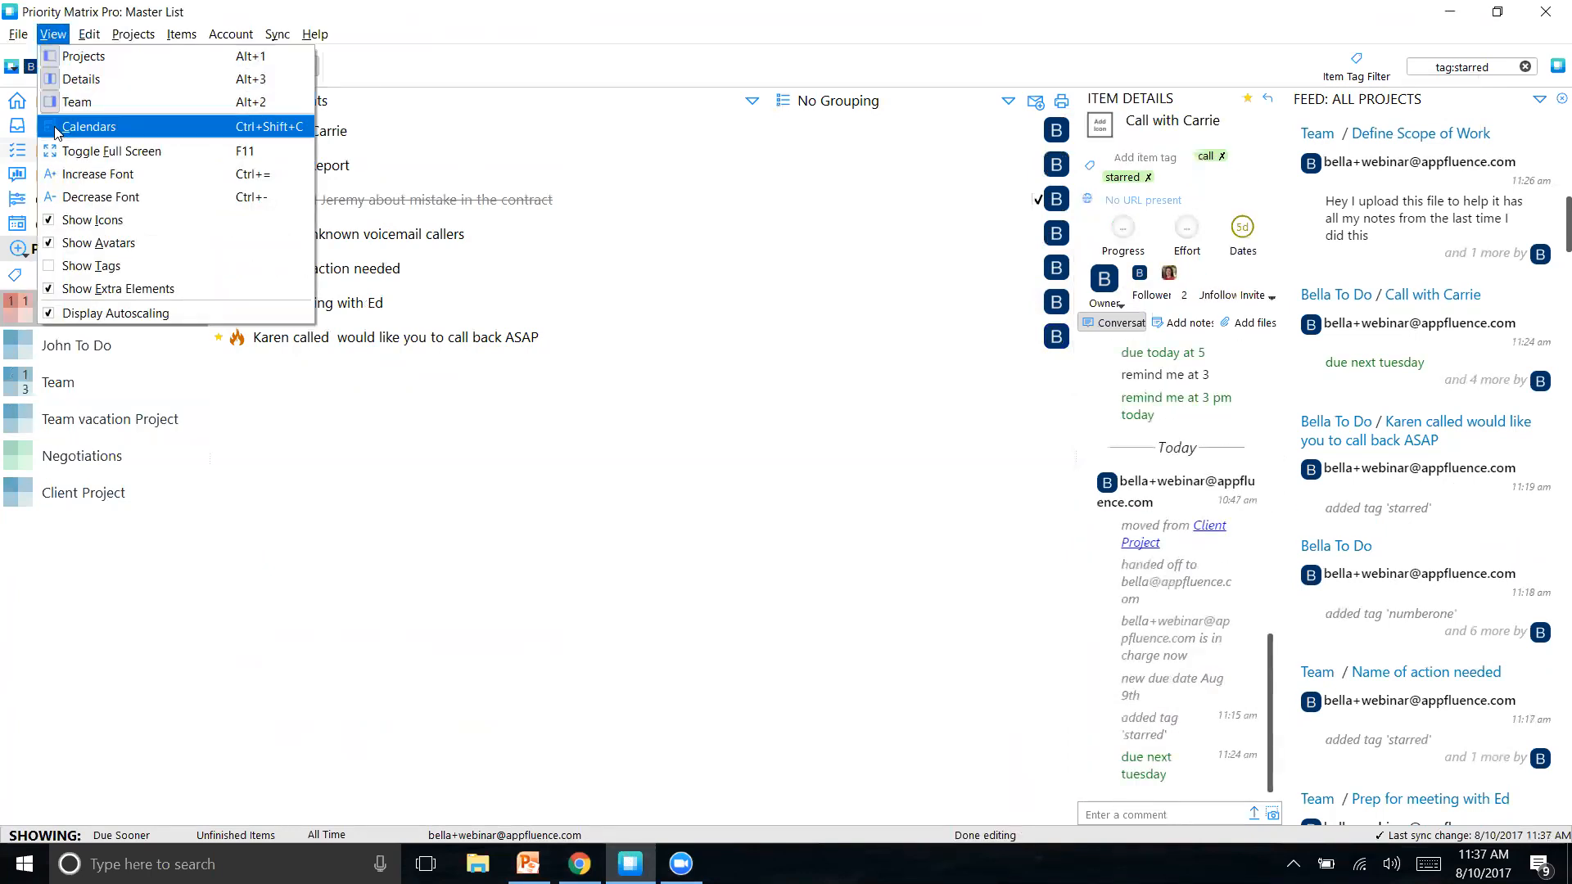
{"action": "left_click", "coordinate": [99, 137]}
{"action": "left_click", "coordinate": [50, 36]}
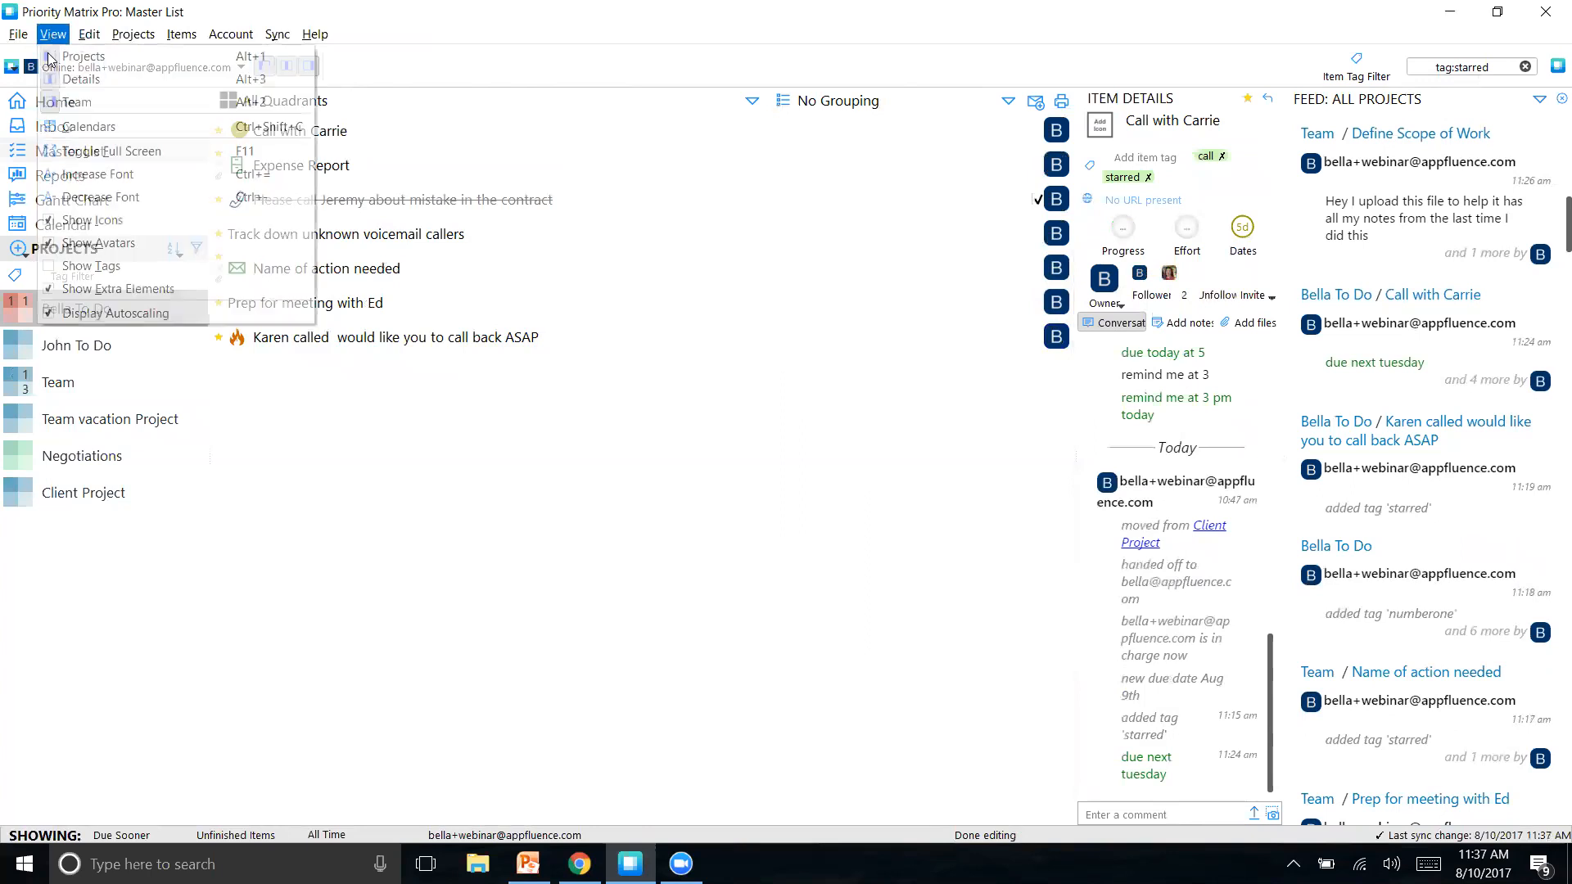
{"action": "left_click", "coordinate": [82, 128]}
{"action": "left_click", "coordinate": [729, 382]}
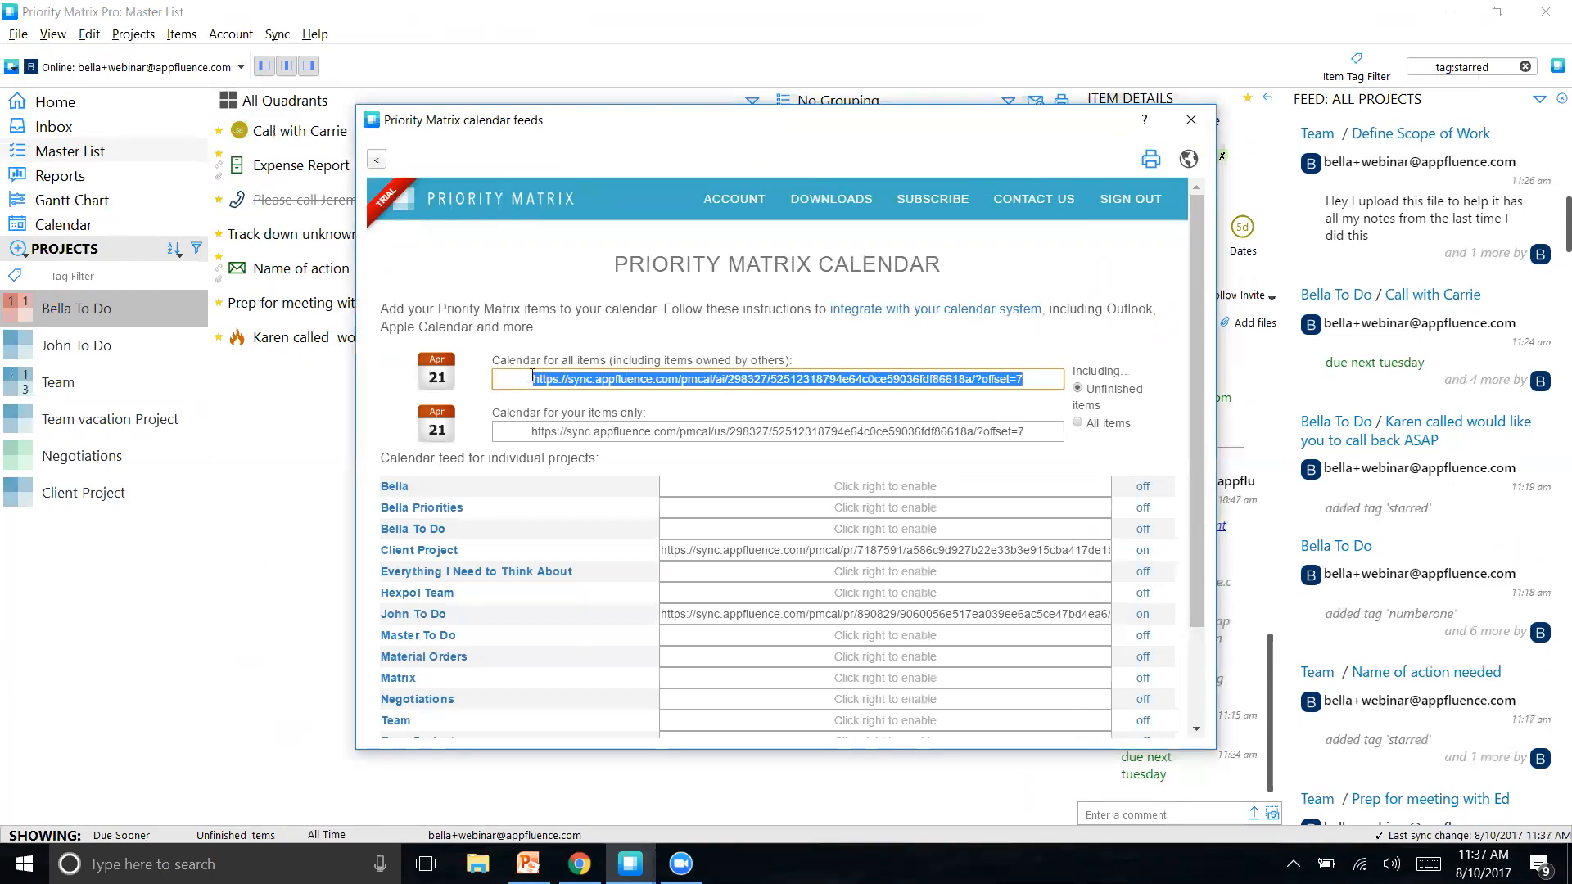
{"action": "left_click", "coordinate": [1191, 119]}
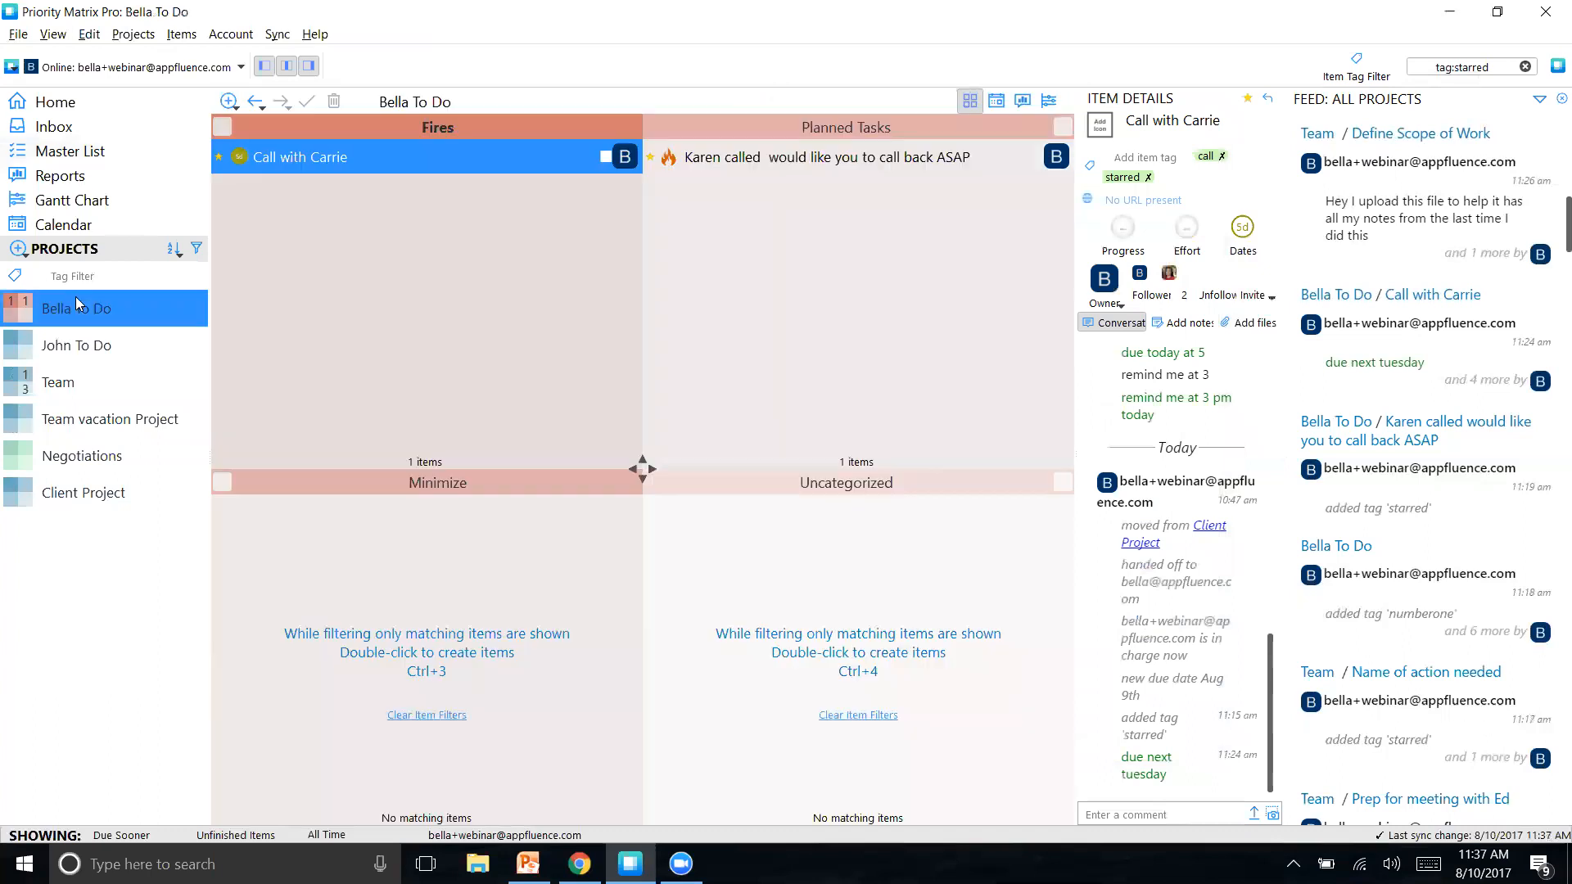
Step: Return to the Master List and mark the starred meeting preparation item and the call-back ASAP item as finished
{"action": "left_click", "coordinate": [76, 307]}
{"action": "left_click", "coordinate": [112, 158]}
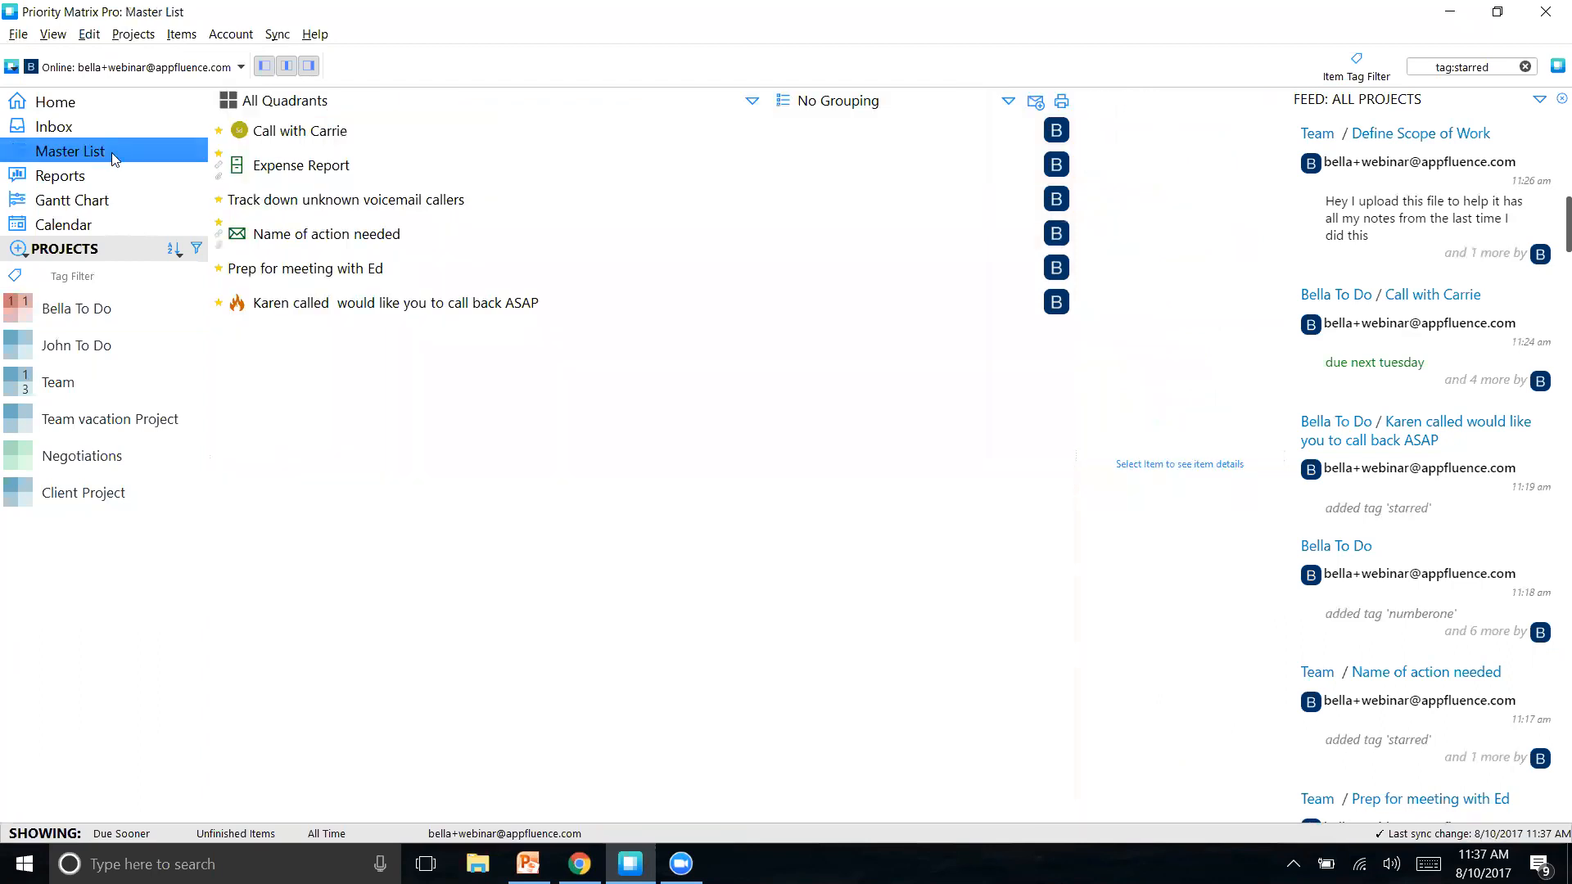
{"action": "left_click", "coordinate": [344, 278]}
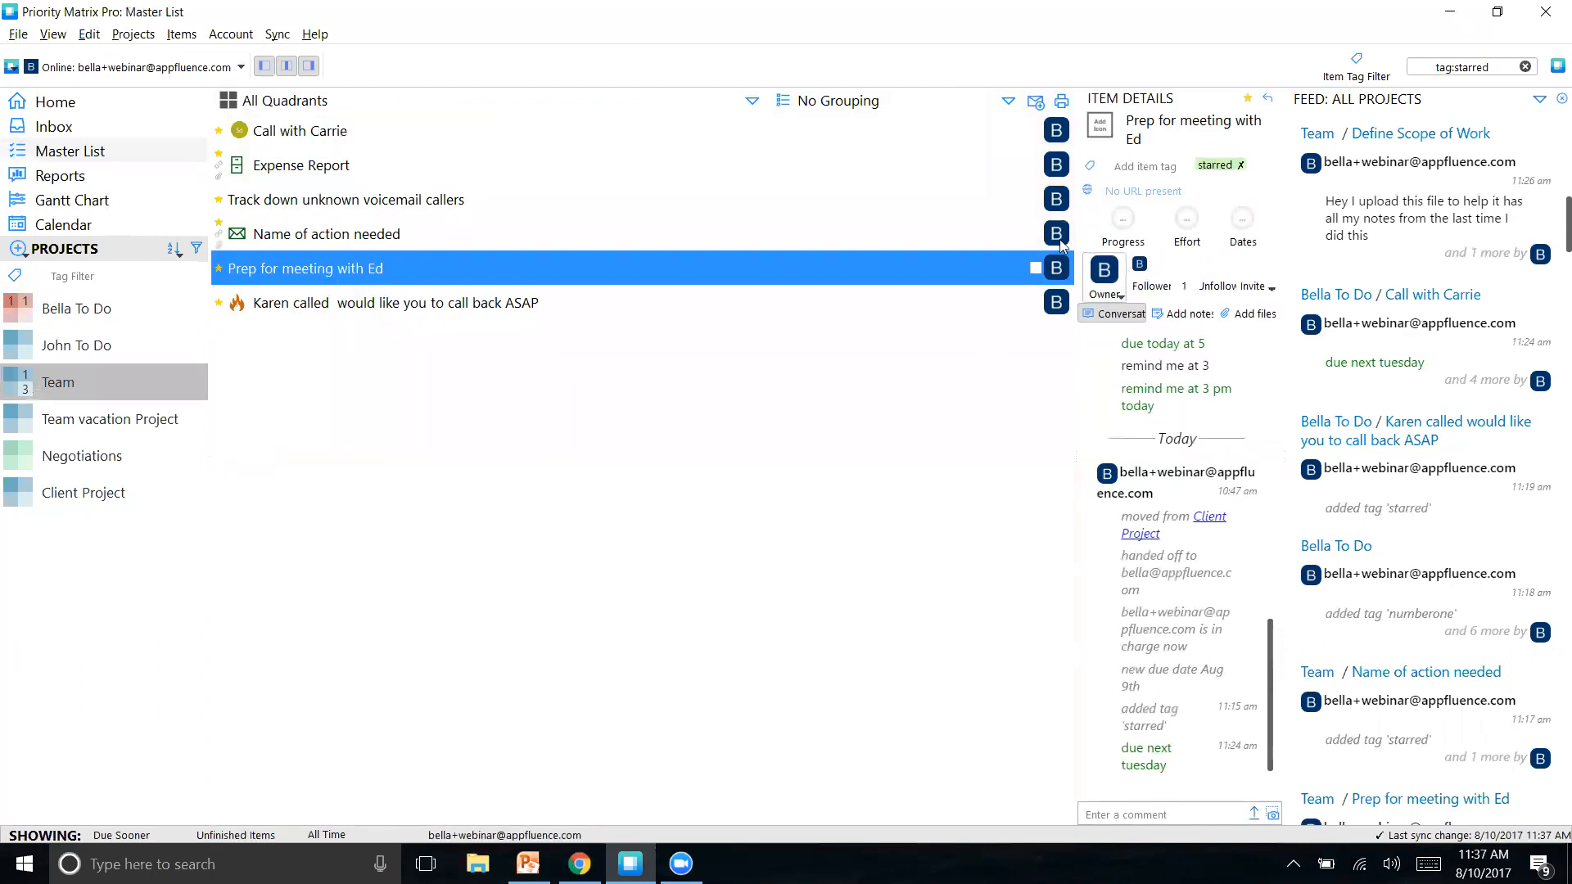
{"action": "left_click", "coordinate": [1036, 268]}
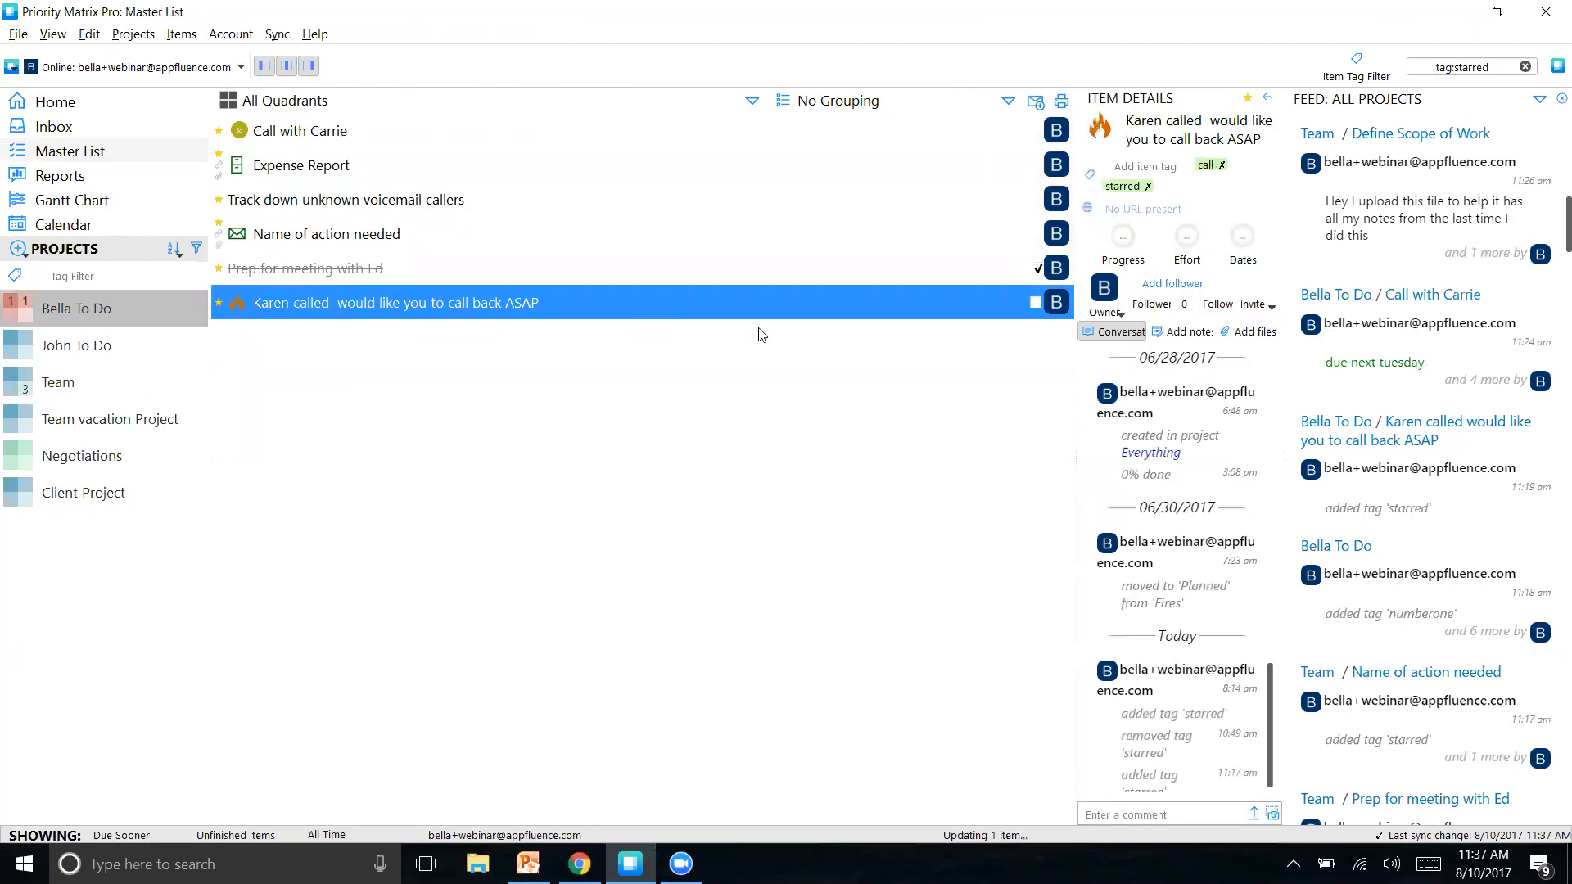
{"action": "left_click", "coordinate": [1036, 302]}
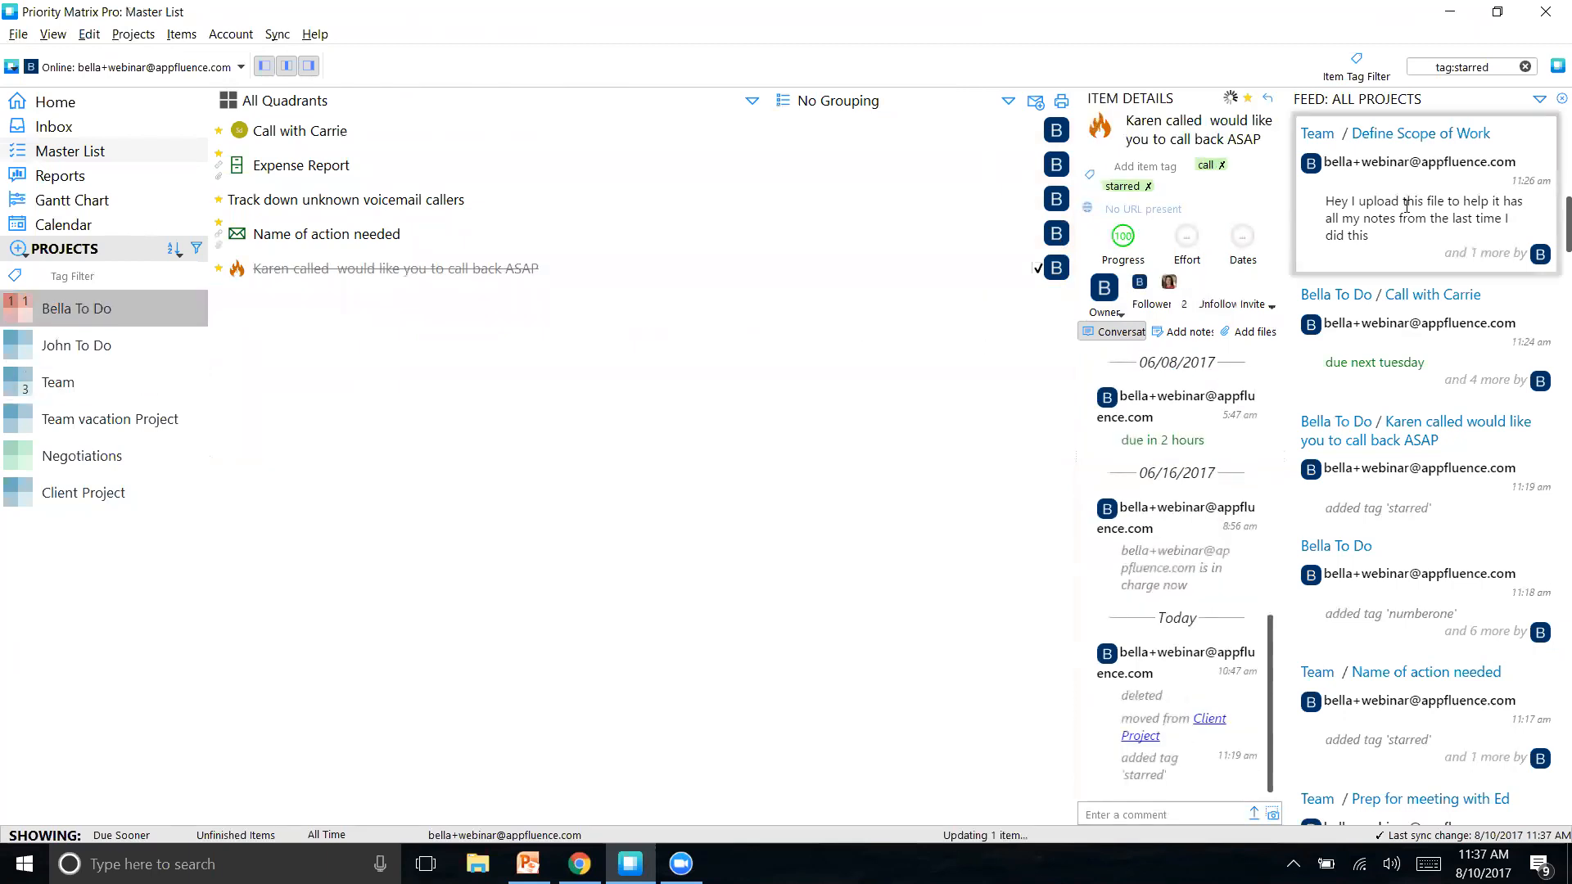
Step: Mark "Expense Report", "Track down unknown voicemail callers", "Name of action needed" and the remaining starred call item as finished
{"action": "scroll", "coordinate": [1547, 565], "scroll_direction": "down", "scroll_amount": 2}
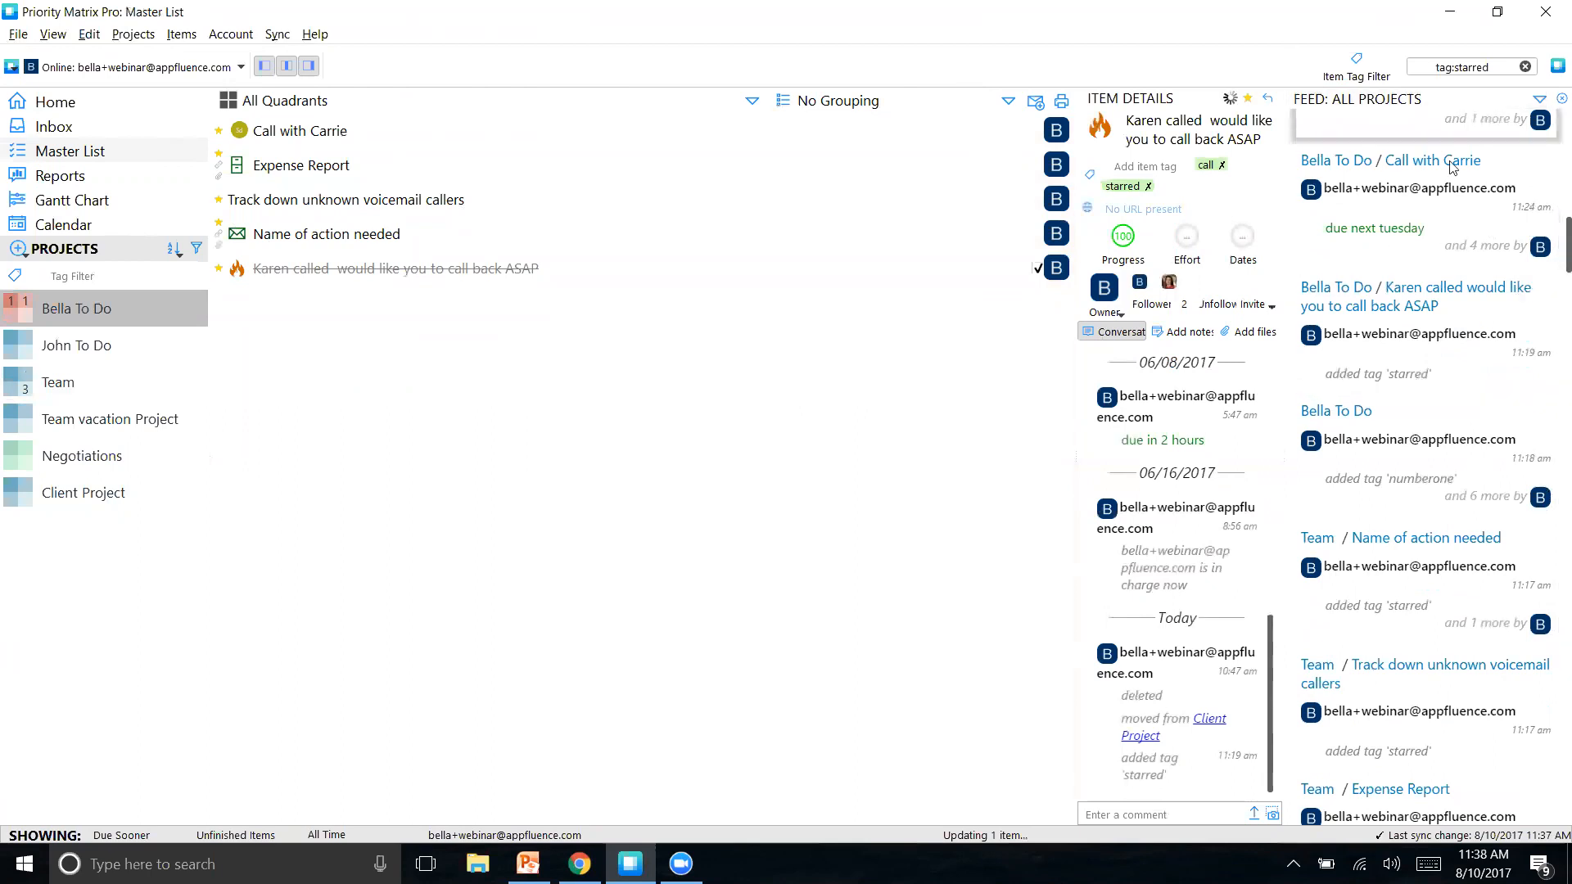
{"action": "left_click", "coordinate": [1023, 168]}
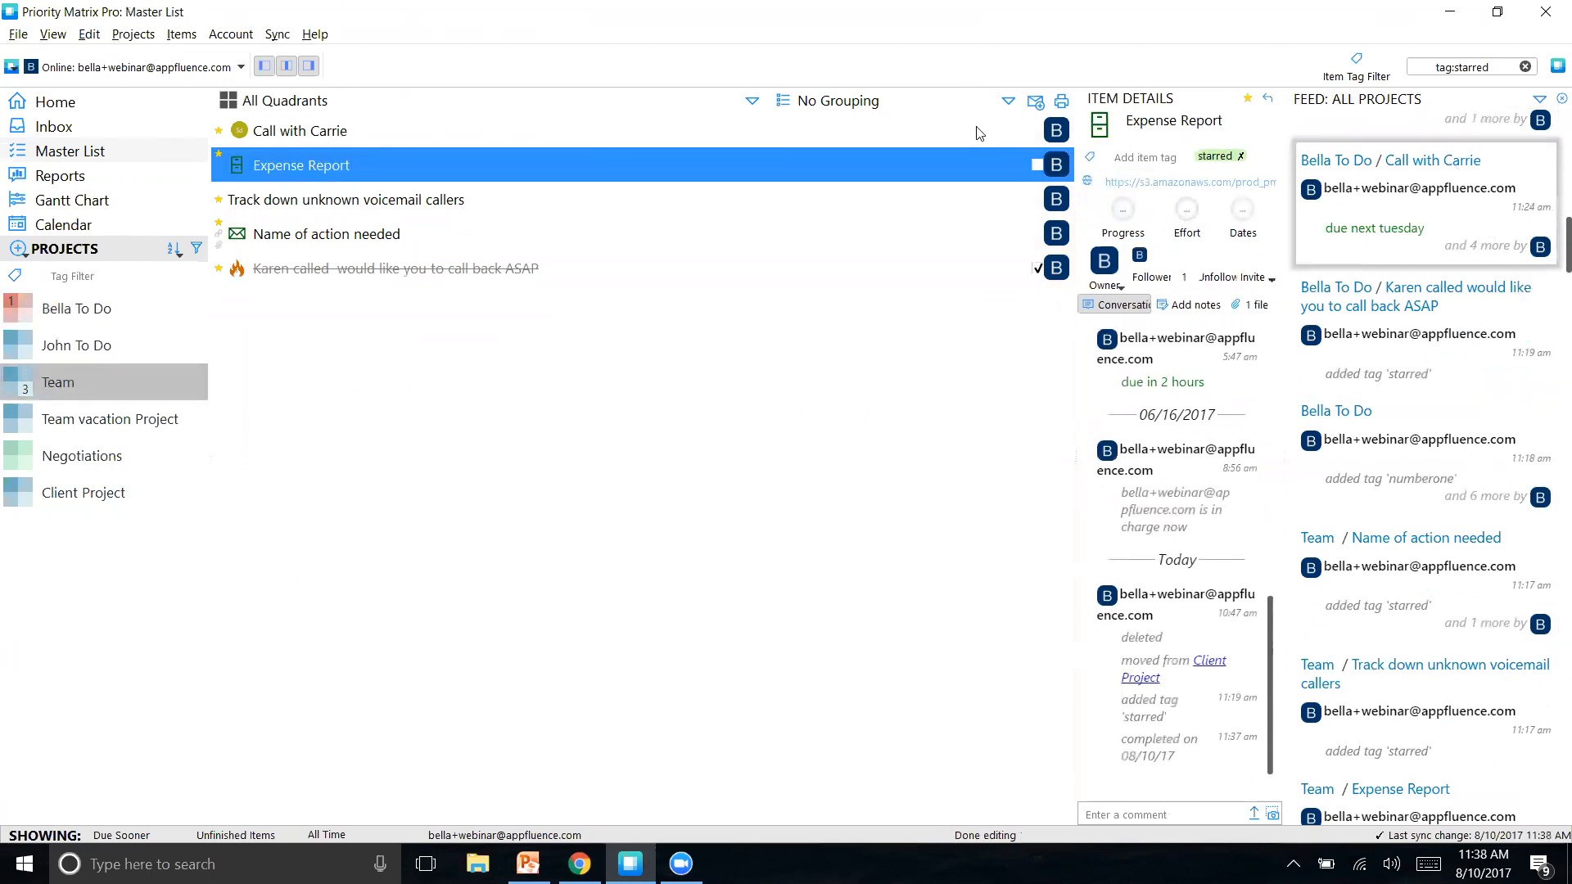
{"action": "left_click", "coordinate": [1036, 164]}
{"action": "left_click", "coordinate": [1036, 199]}
{"action": "left_click", "coordinate": [1036, 200]}
{"action": "left_click", "coordinate": [915, 189]}
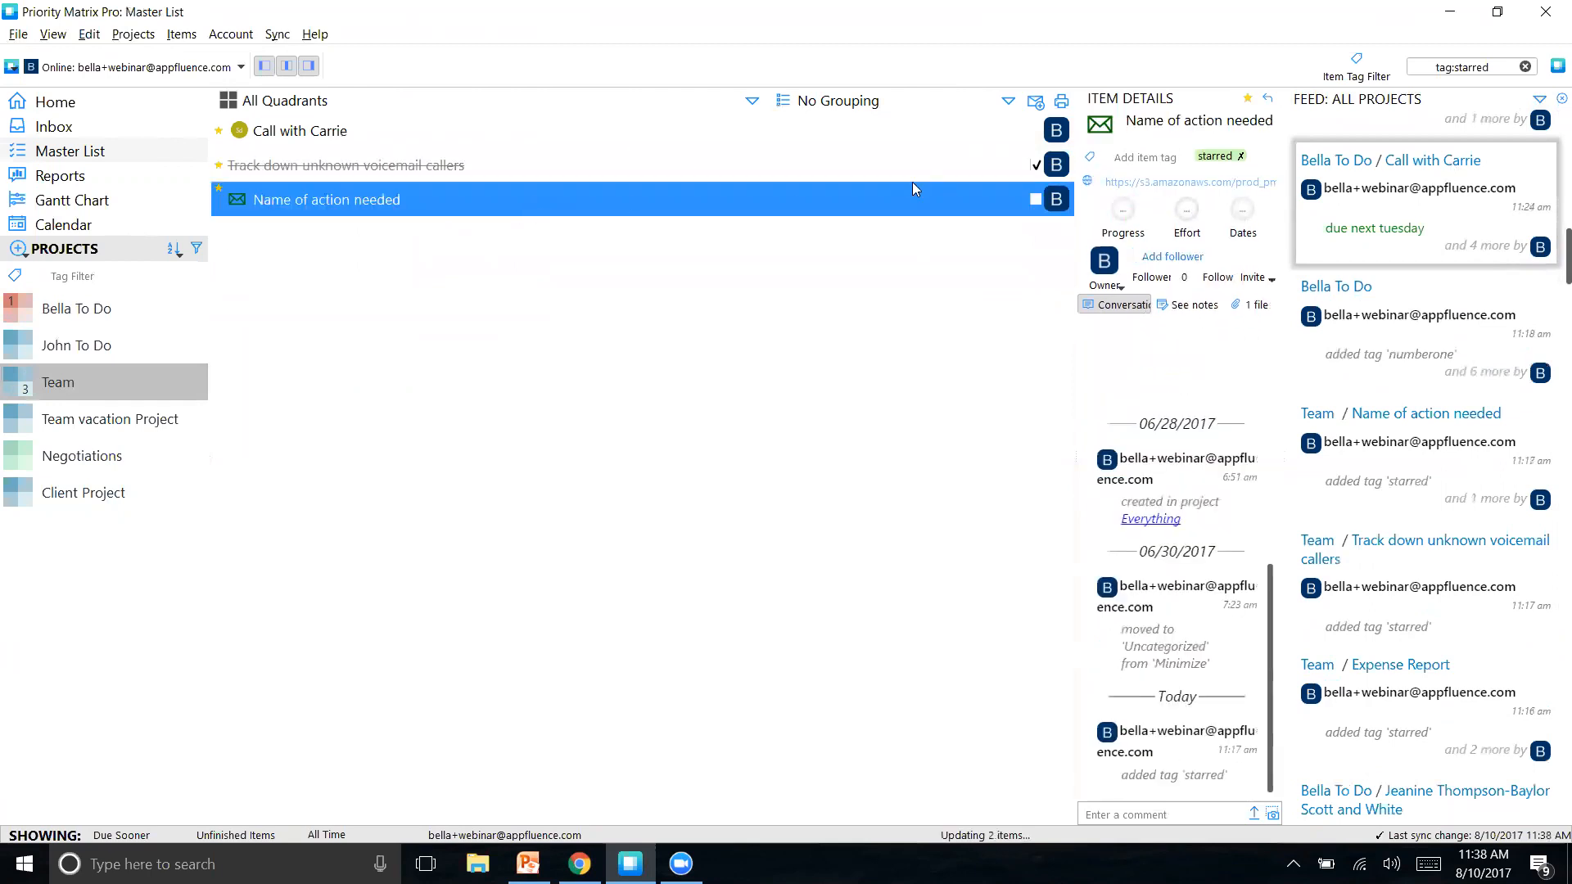
{"action": "left_click", "coordinate": [1036, 200]}
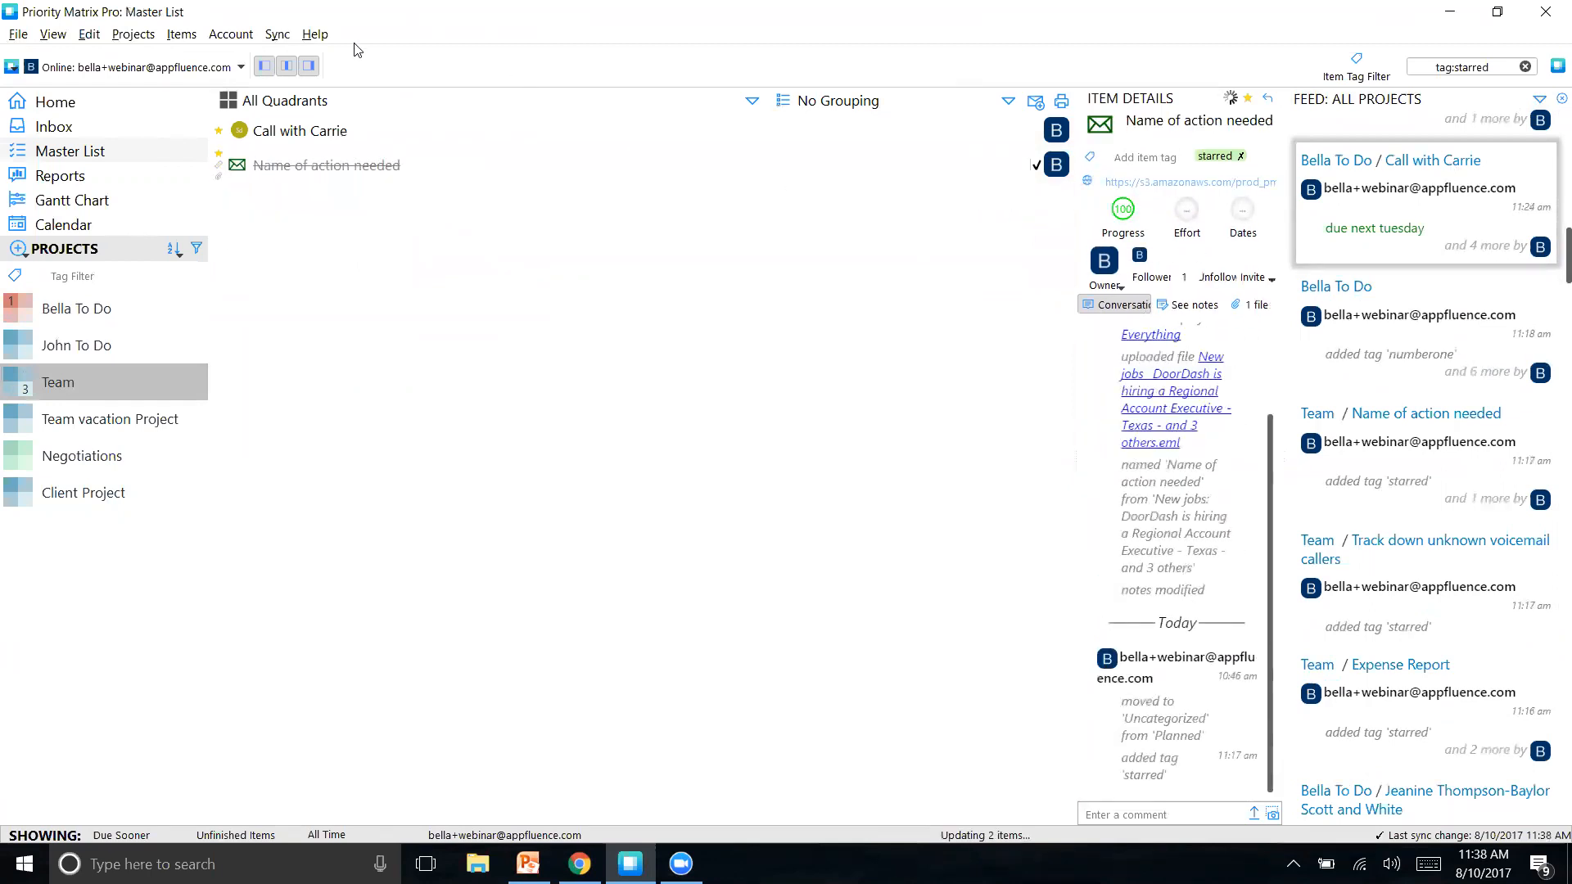
{"action": "left_click", "coordinate": [332, 133]}
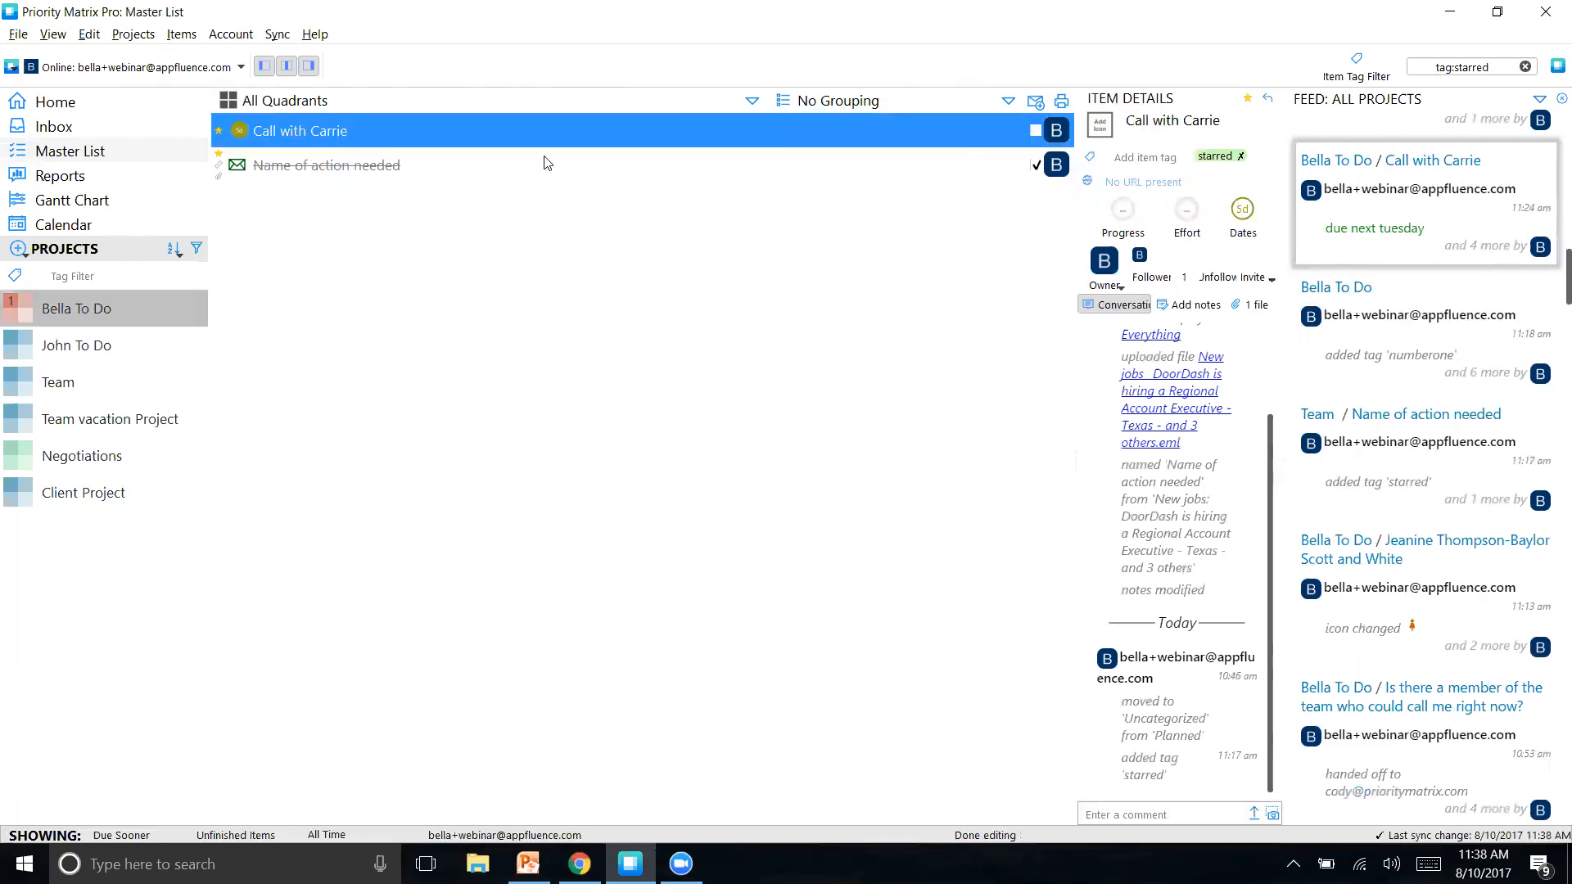
{"action": "left_click", "coordinate": [1033, 131]}
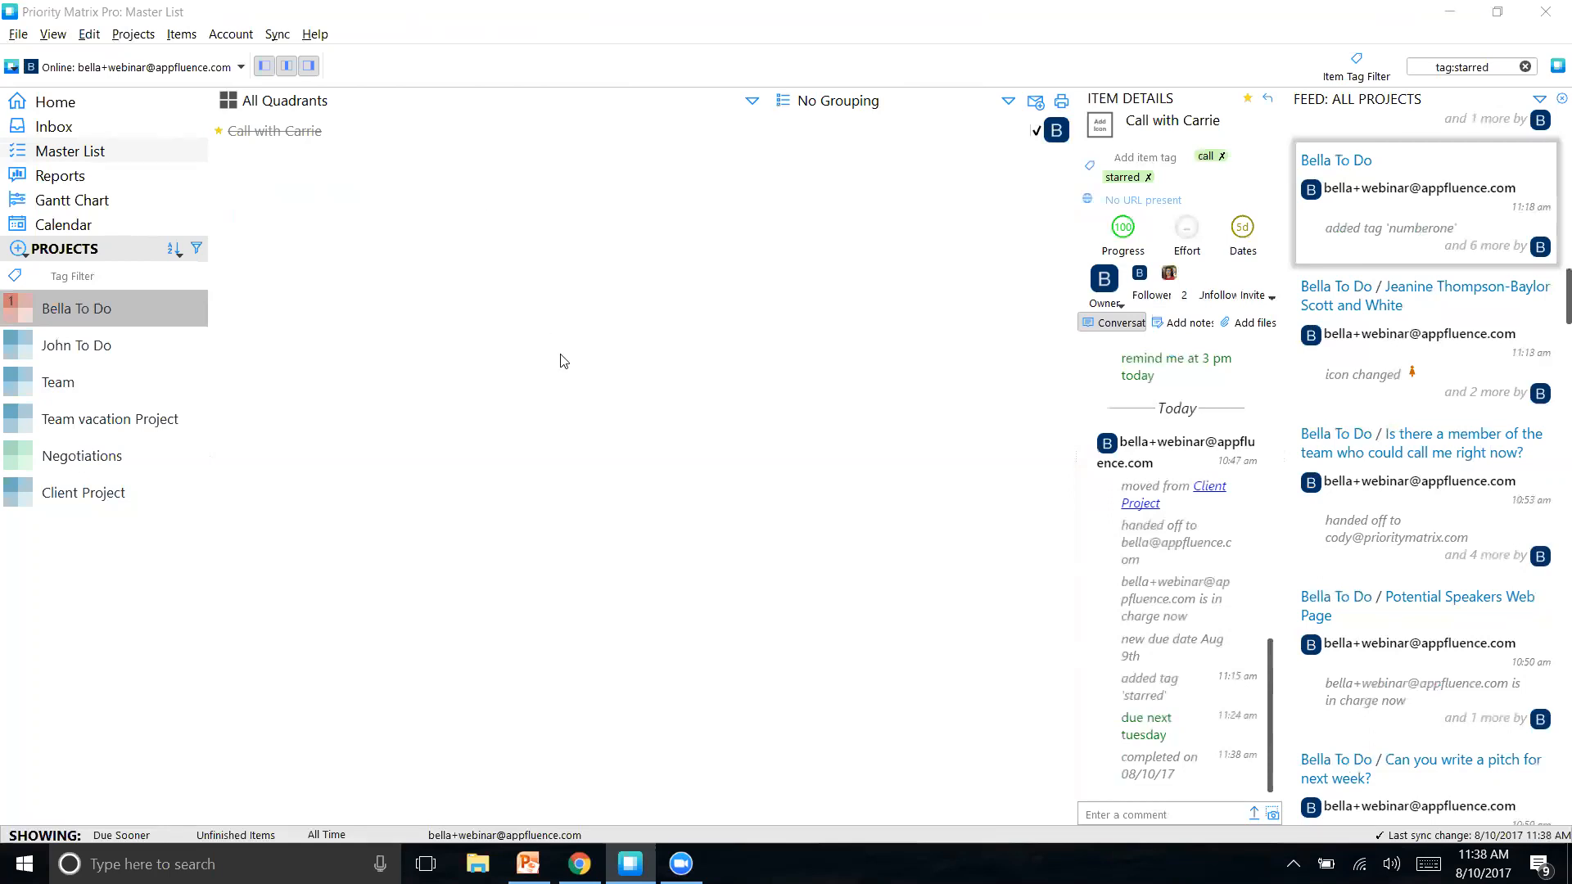
Step: Switch to the PowerPoint presentation and show slide 6 with the end-of-day checklist
{"action": "left_click", "coordinate": [528, 864]}
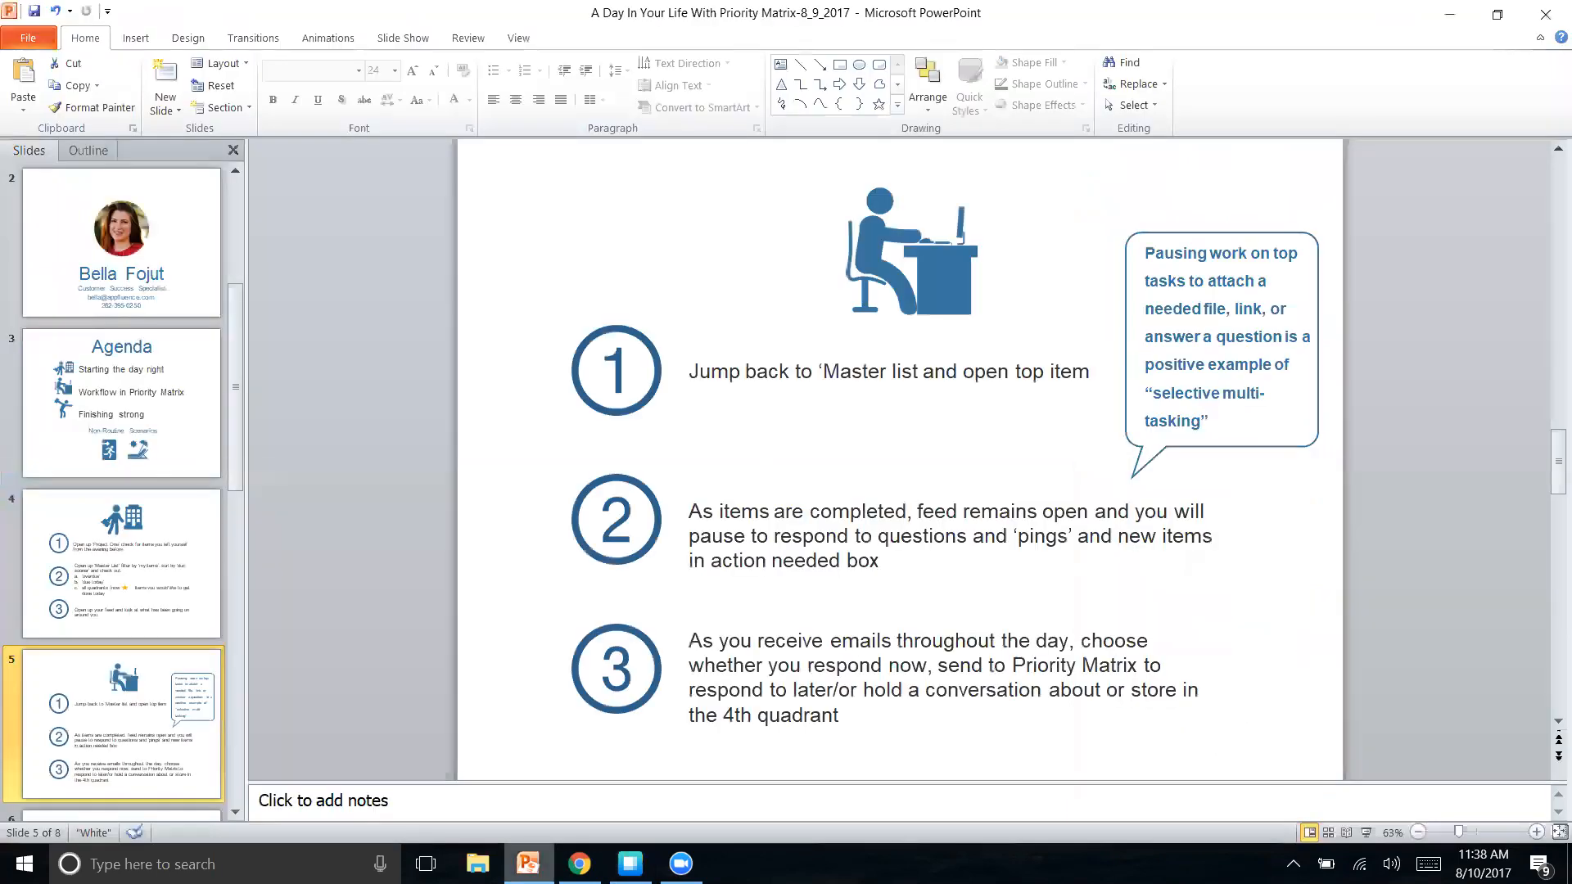
{"action": "scroll", "coordinate": [109, 602], "scroll_direction": "down", "scroll_amount": 3}
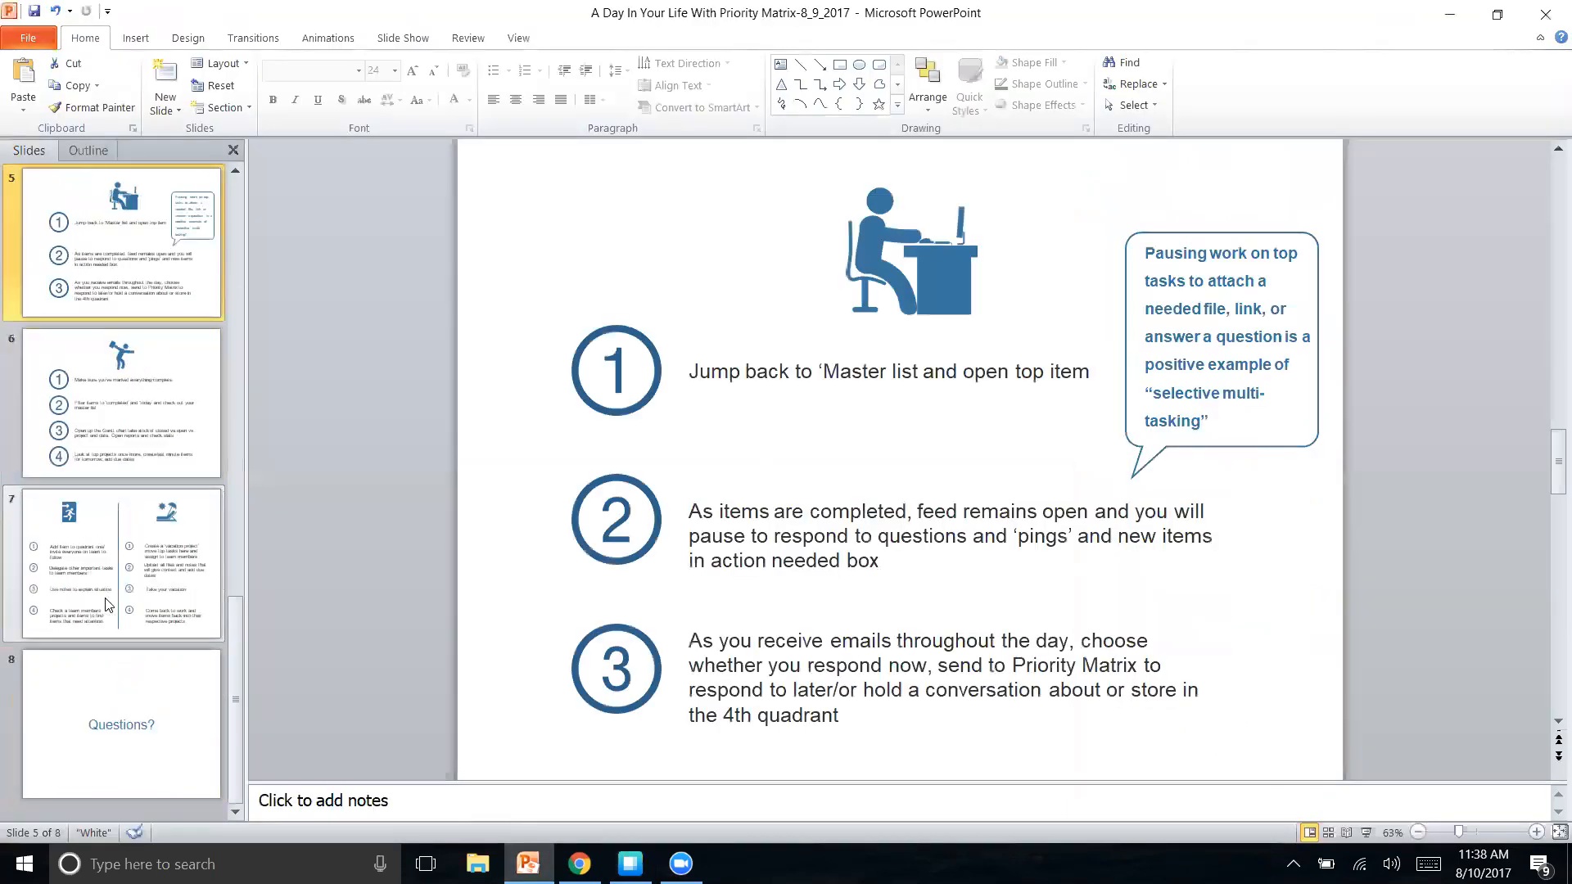
{"action": "left_click", "coordinate": [172, 393]}
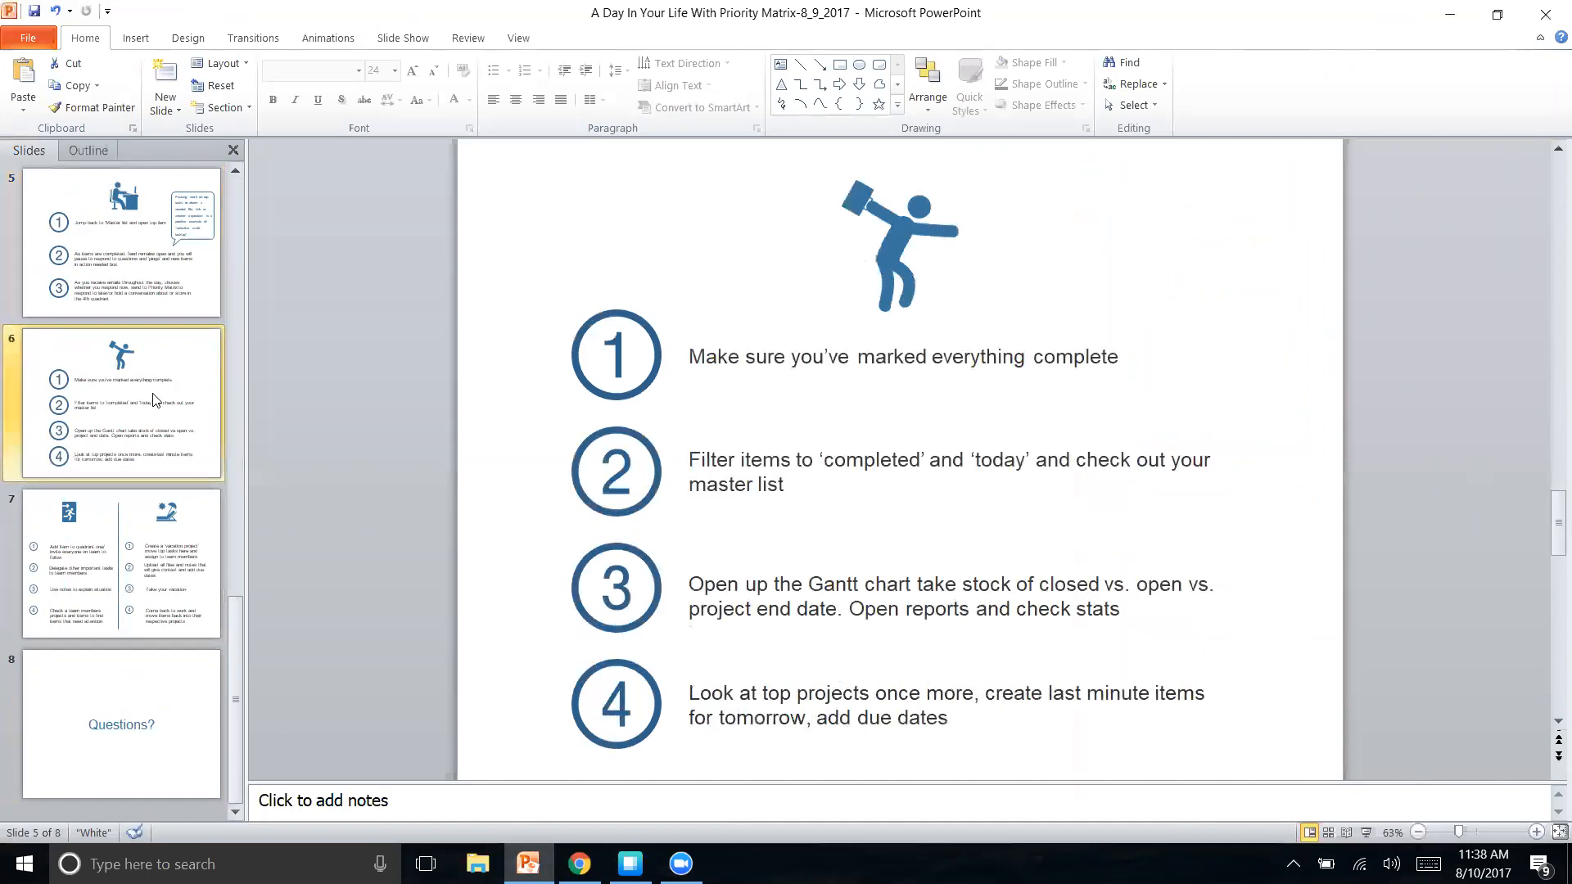
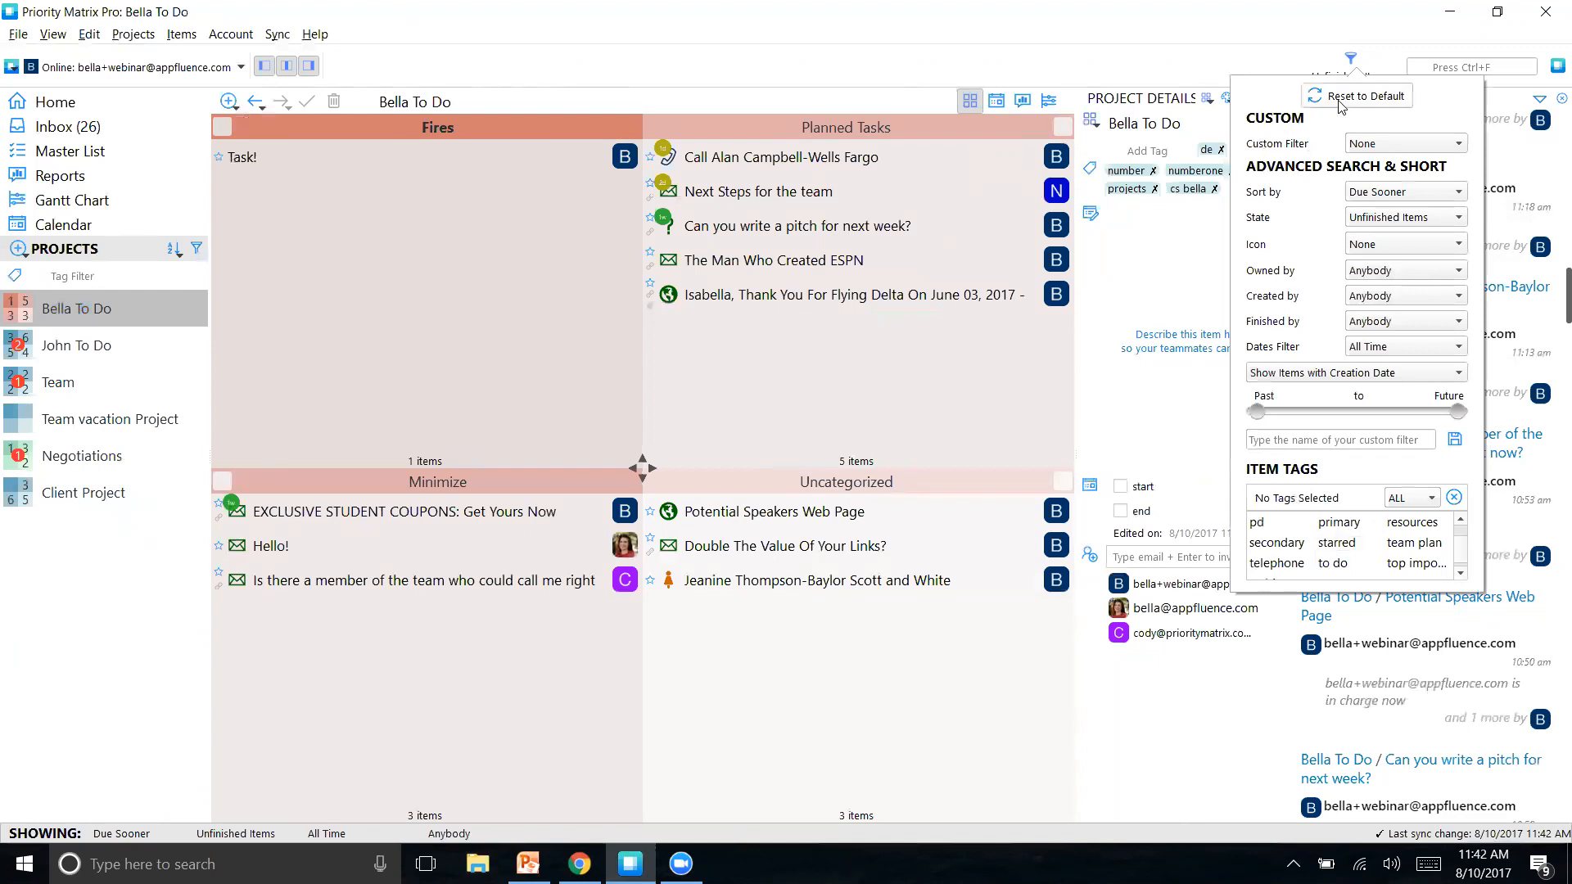
Step: Filter to finished items tagged starred and owned by the webinar account, and view them in the Master List
{"action": "left_click", "coordinate": [1351, 63]}
{"action": "left_click", "coordinate": [1351, 62]}
{"action": "left_click", "coordinate": [1347, 546]}
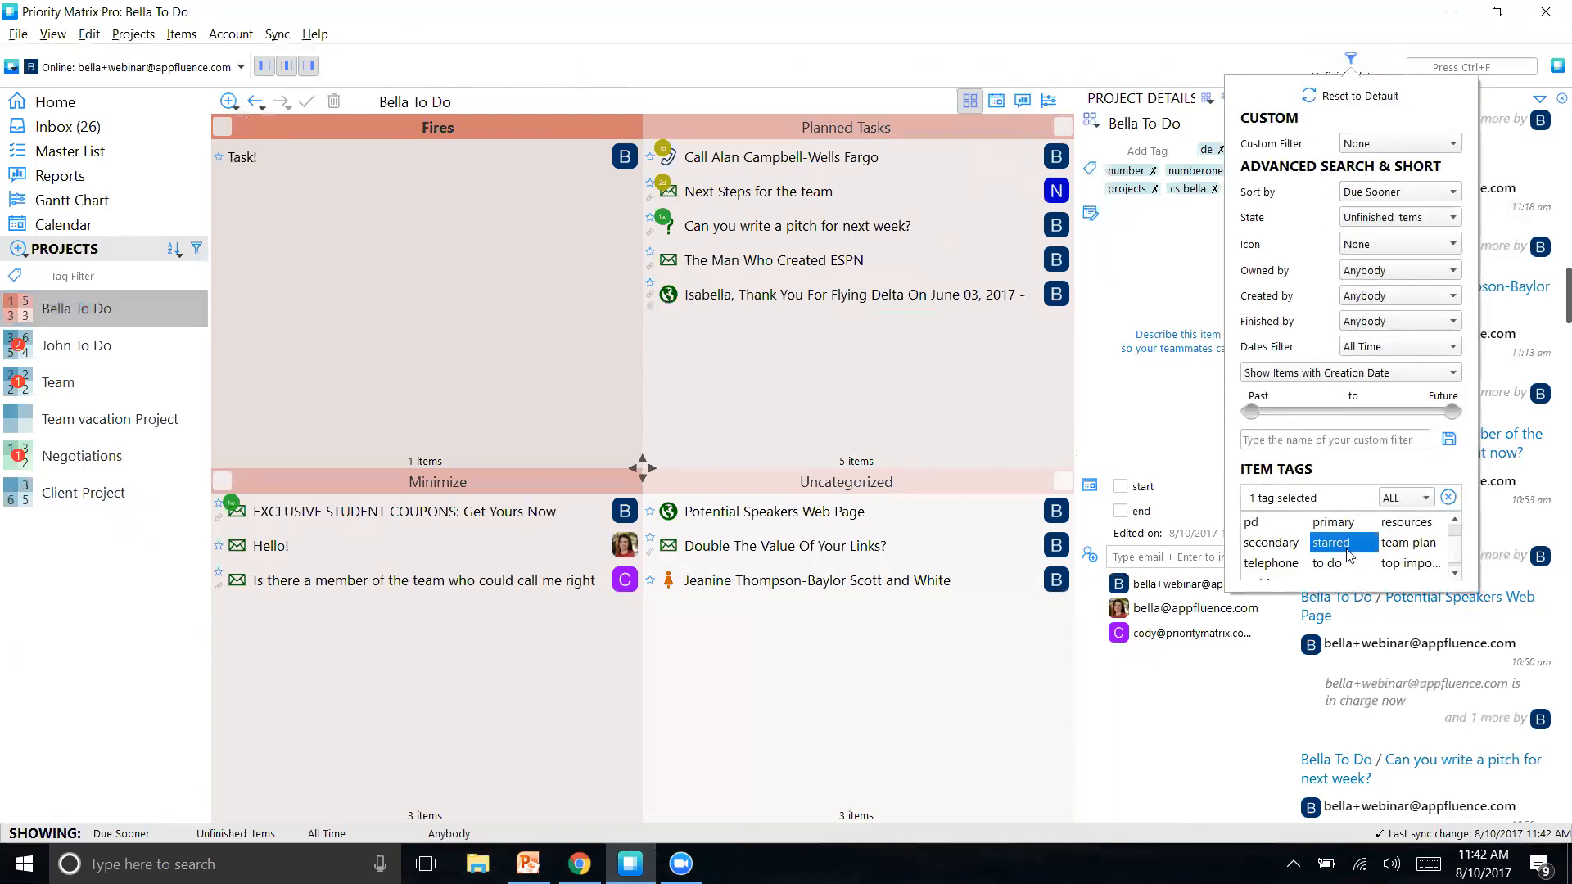
{"action": "left_click", "coordinate": [1359, 221]}
{"action": "left_click", "coordinate": [1356, 244]}
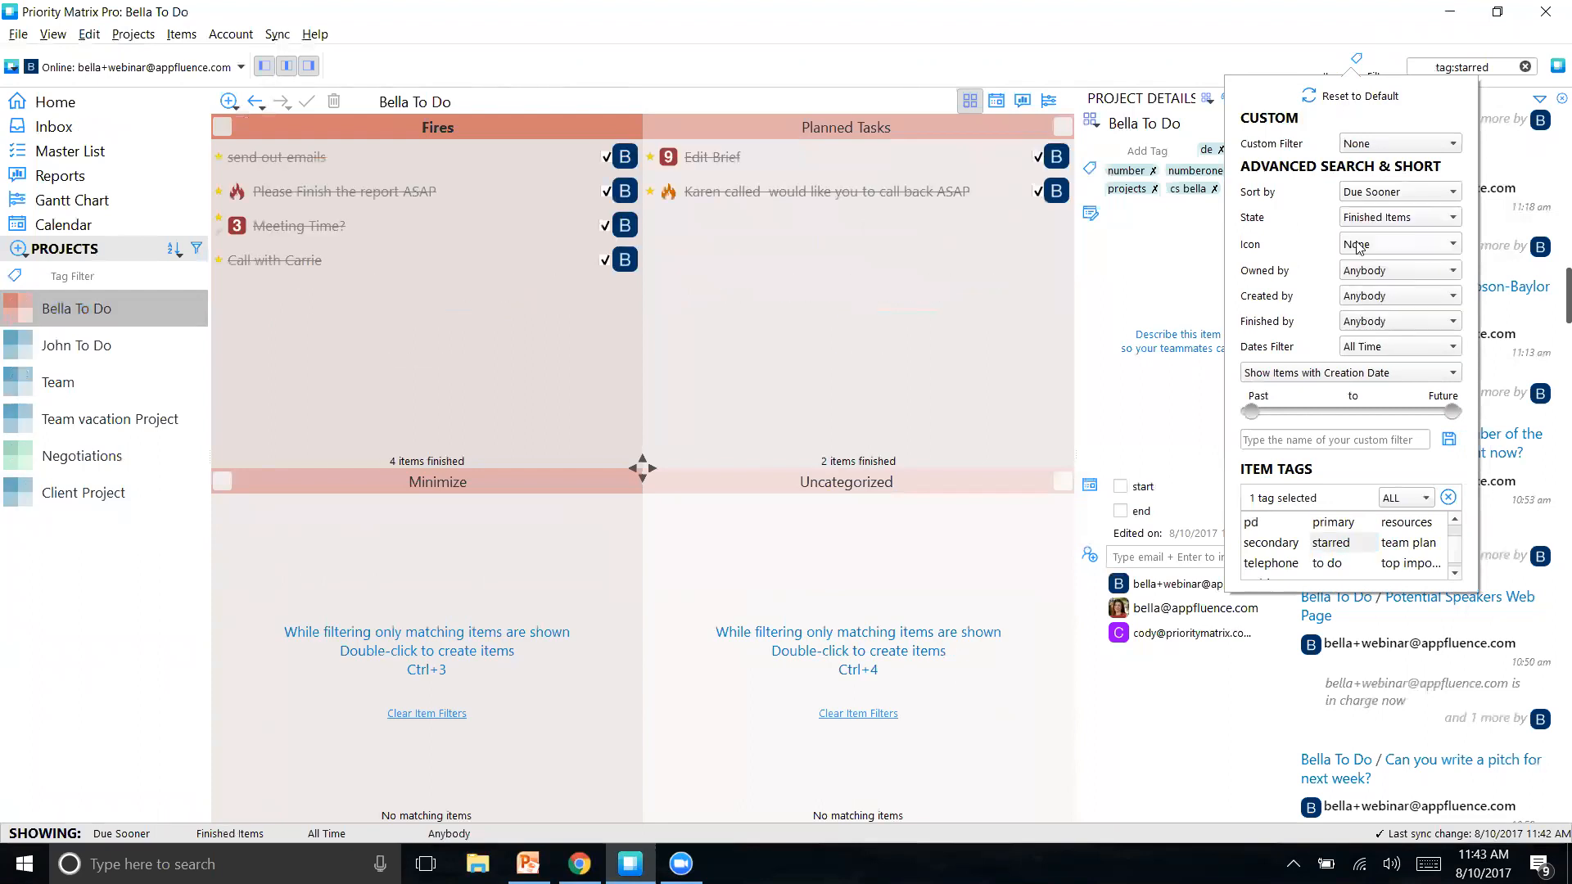
{"action": "left_click", "coordinate": [1396, 270]}
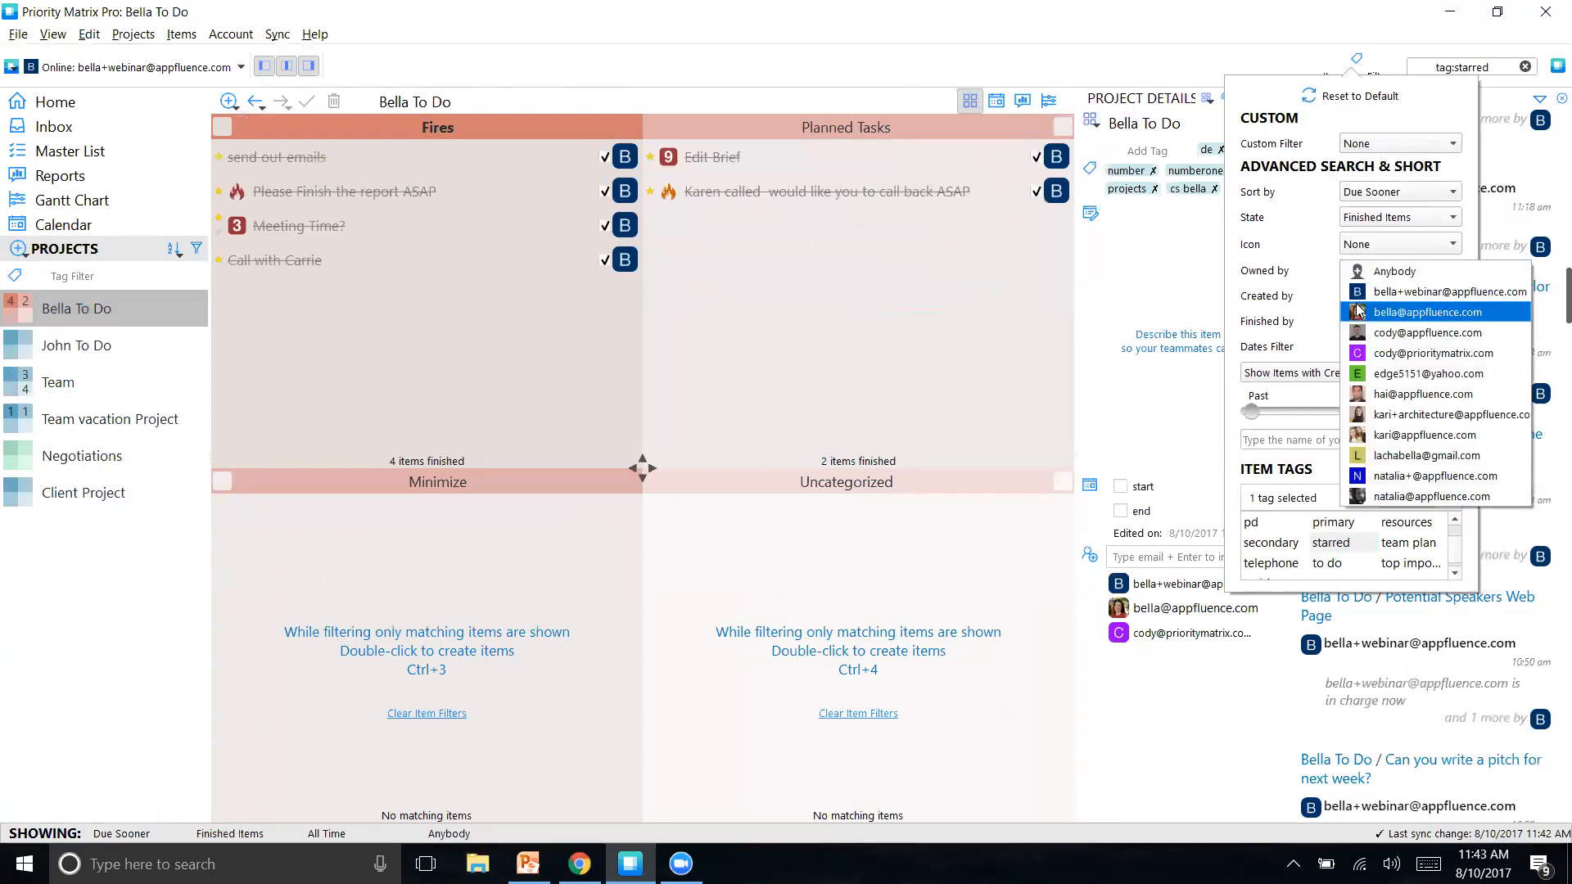
{"action": "left_click", "coordinate": [1361, 291]}
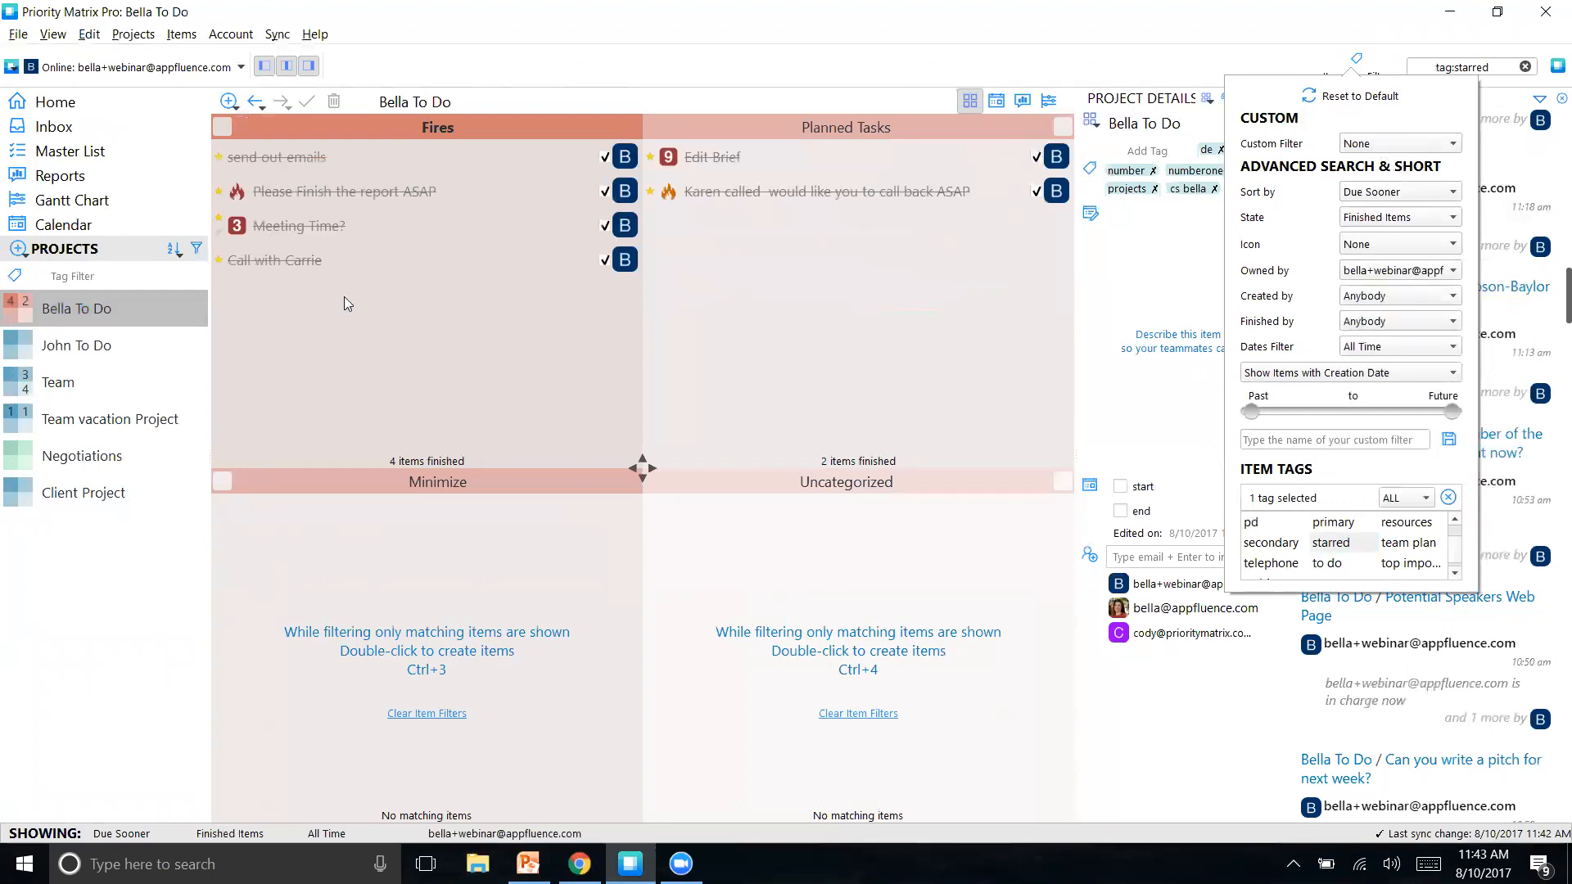
{"action": "left_click", "coordinate": [101, 156]}
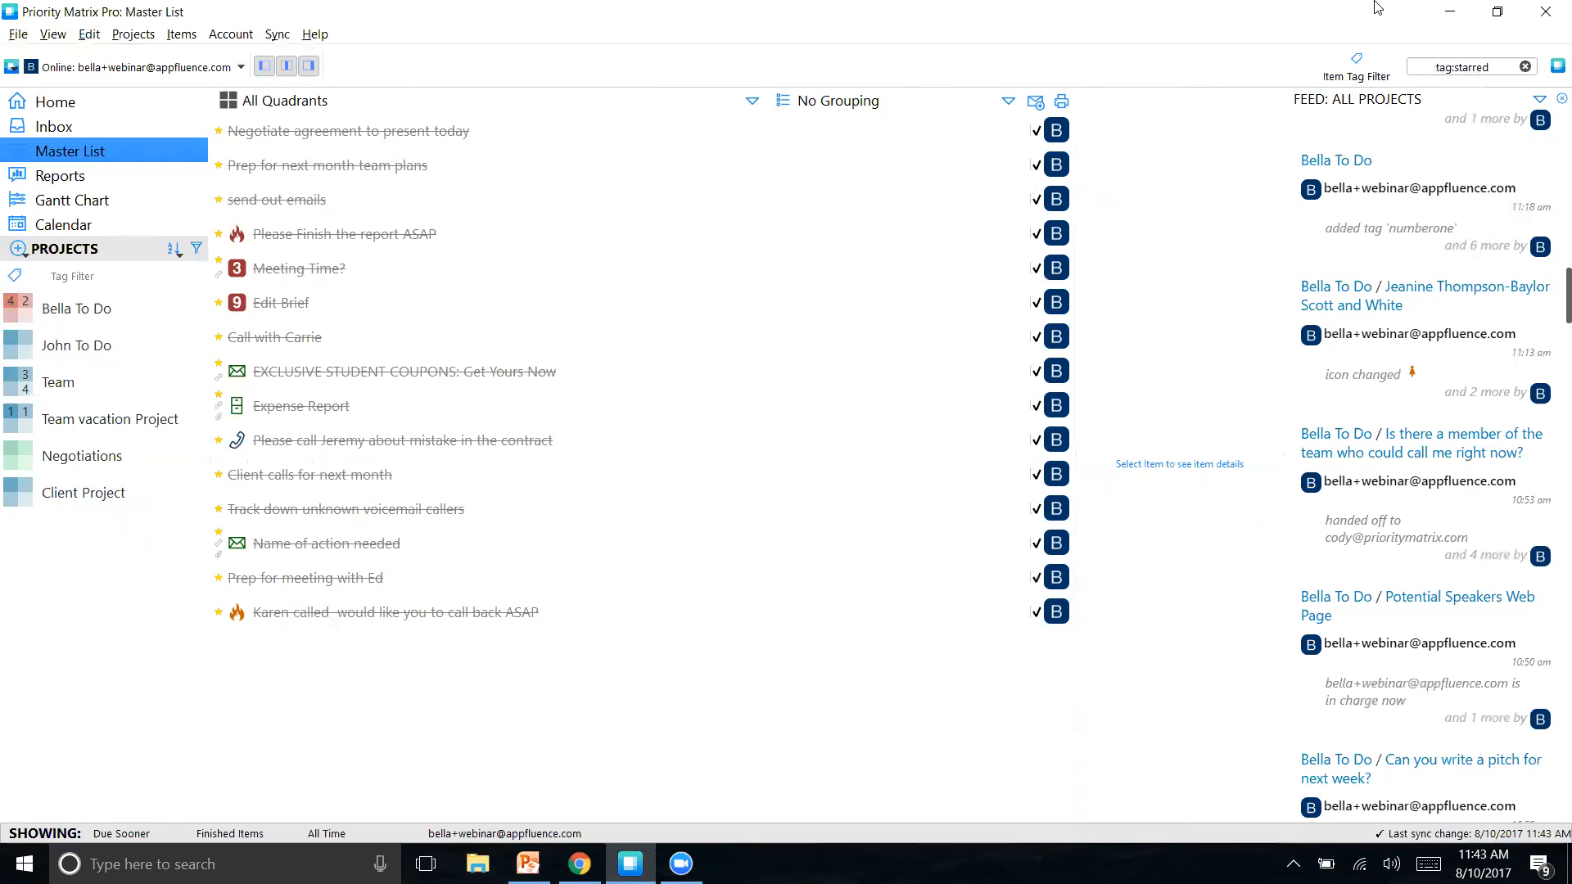
Step: Reset the item filters to default and show all items owned by the webinar account
{"action": "left_click", "coordinate": [1356, 65]}
{"action": "left_click", "coordinate": [1360, 96]}
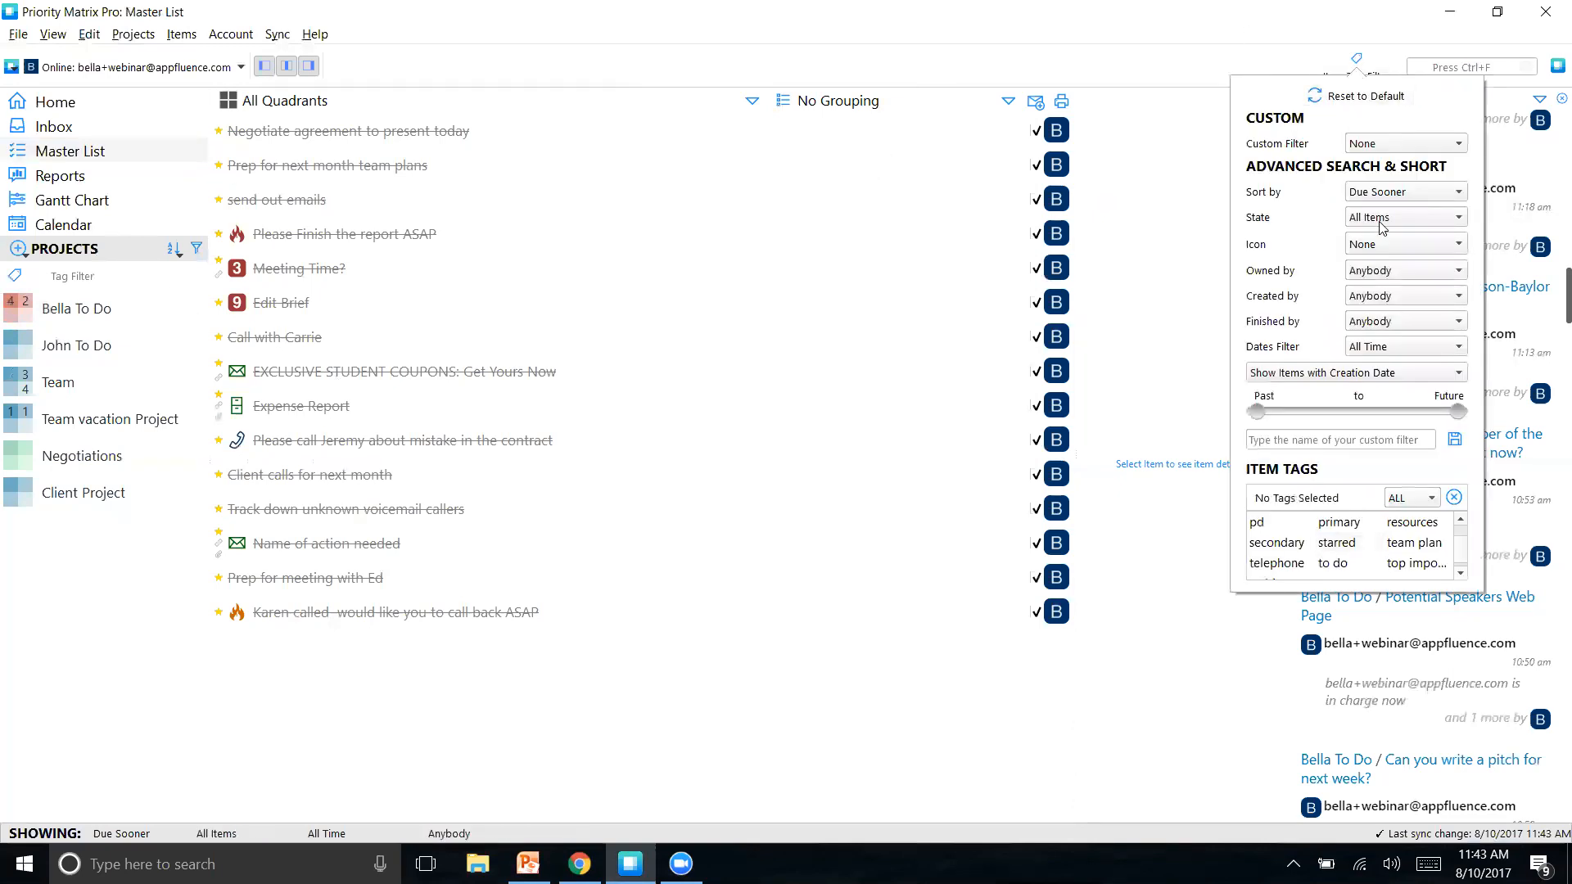
{"action": "left_click", "coordinate": [1404, 271]}
{"action": "left_click", "coordinate": [1407, 293]}
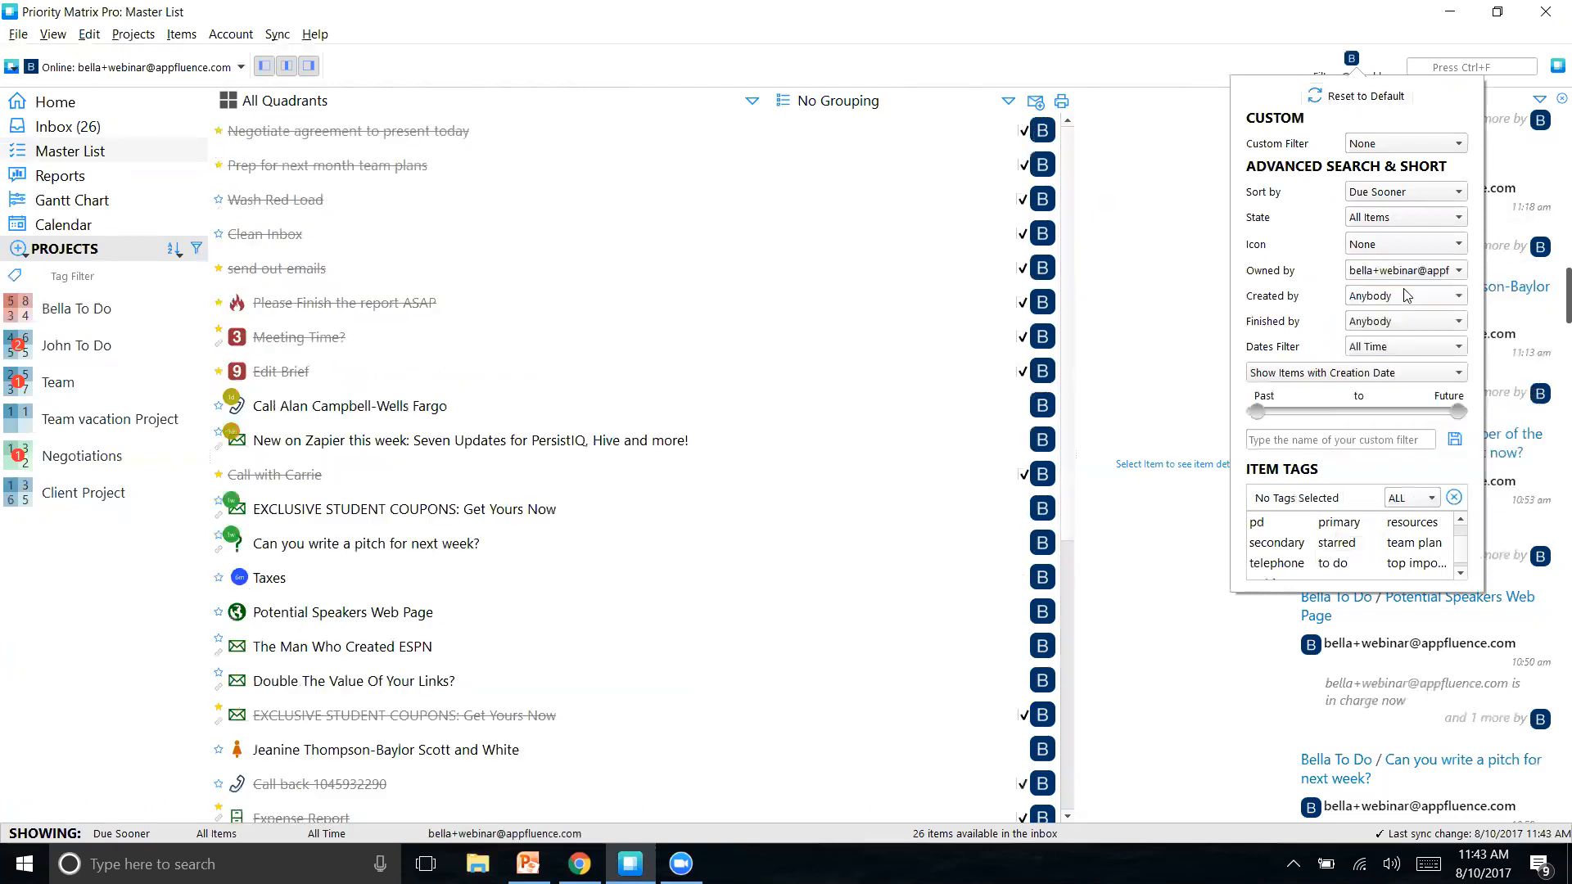
Step: View the global Gantt chart, expanding Team vacation Project, both personal To Do projects and the account owner's Planned Tasks
{"action": "left_click", "coordinate": [75, 201]}
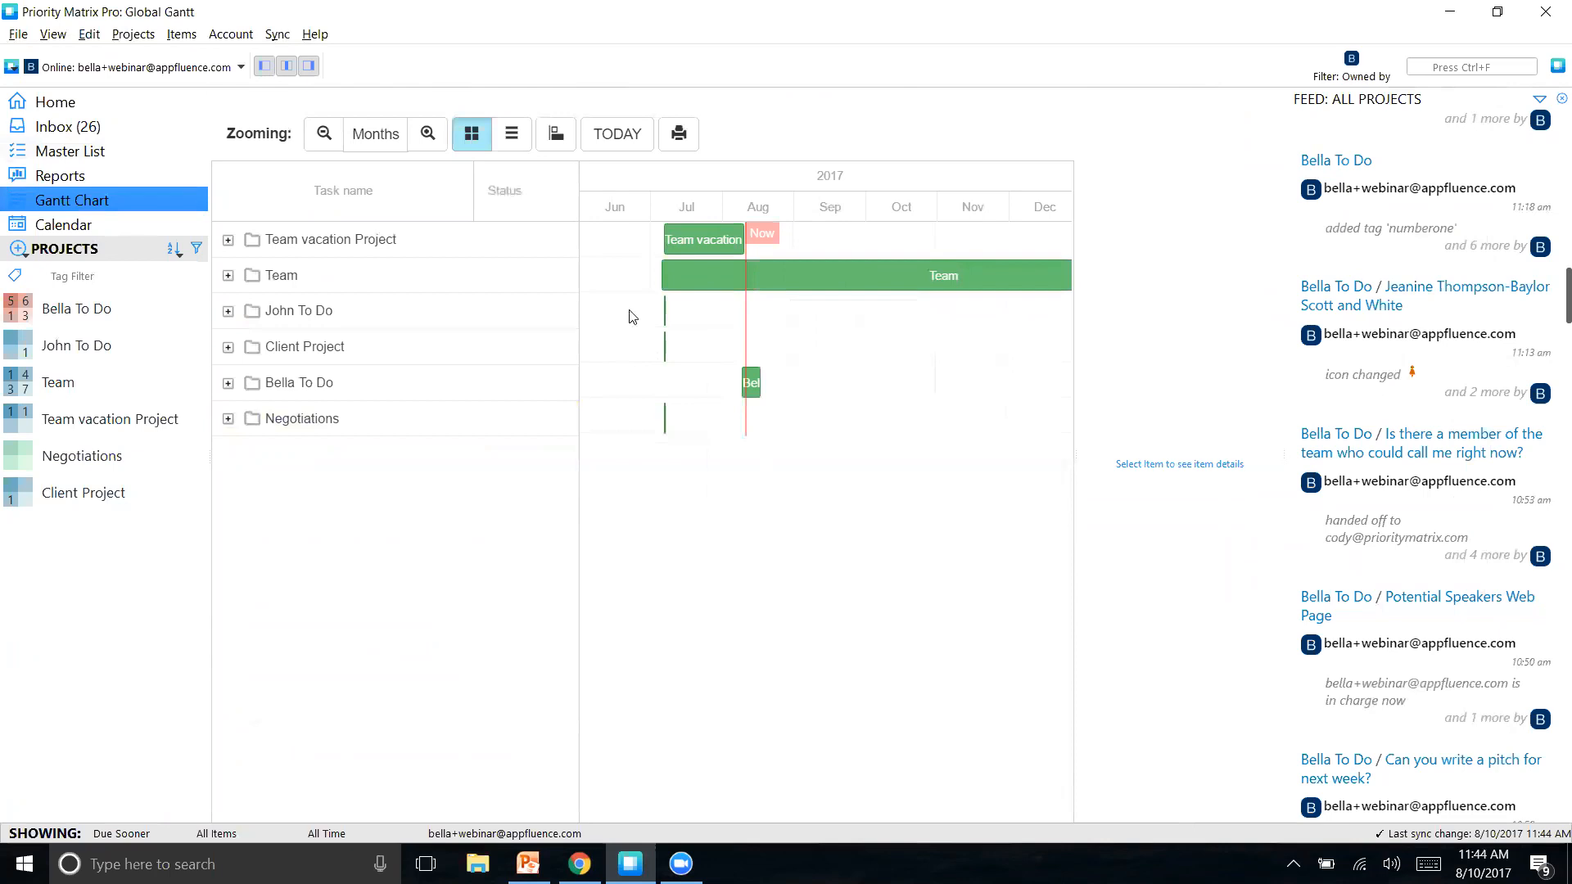
{"action": "left_click", "coordinate": [223, 245]}
{"action": "left_click", "coordinate": [227, 240]}
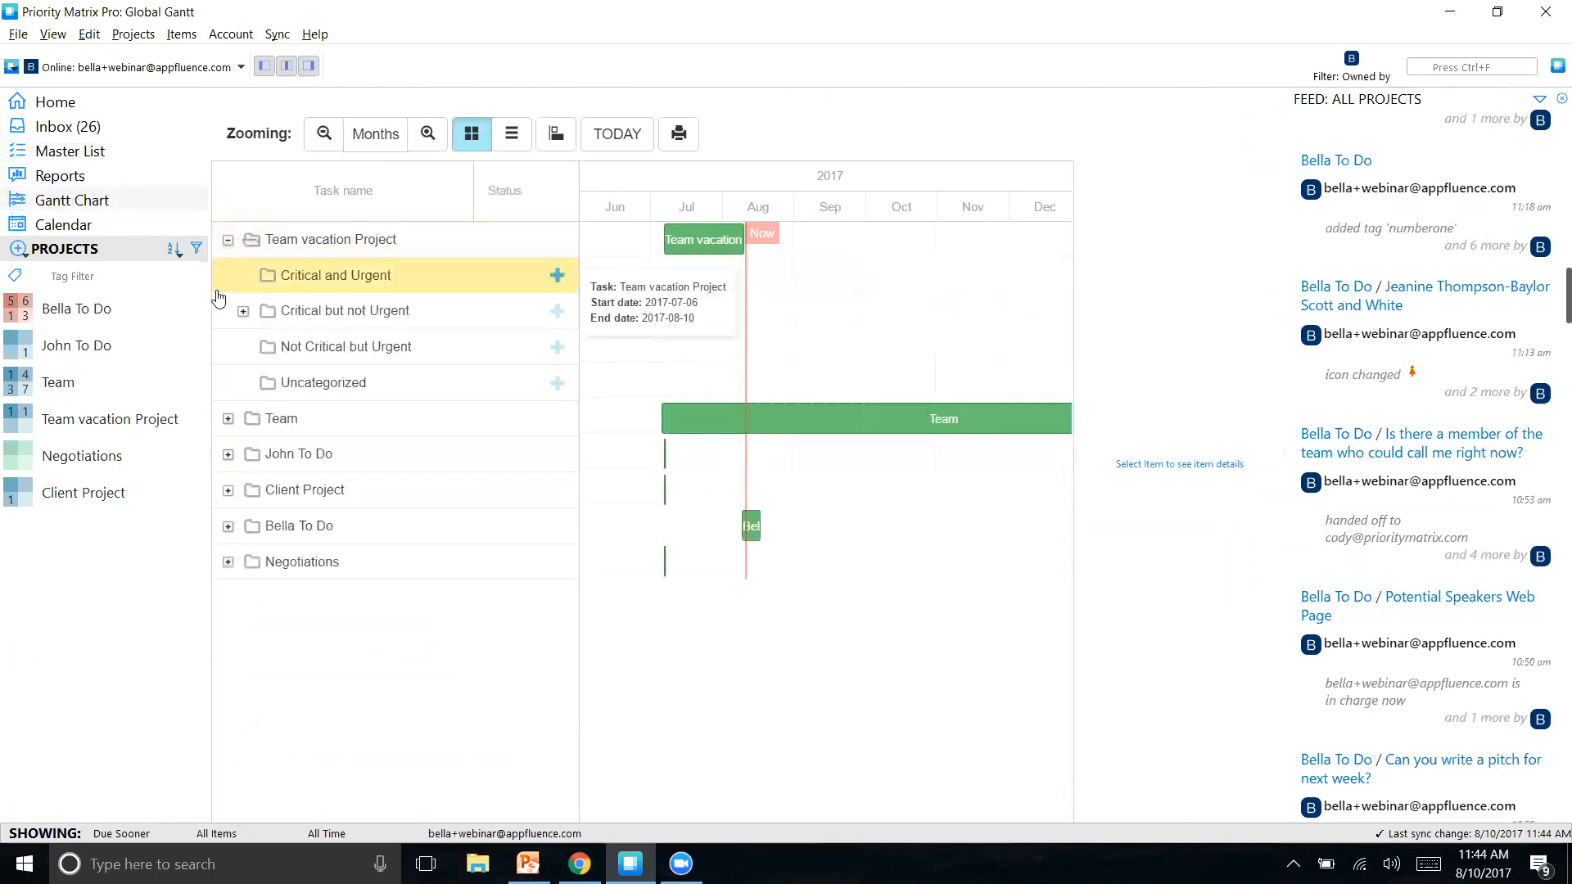
{"action": "left_click", "coordinate": [227, 456]}
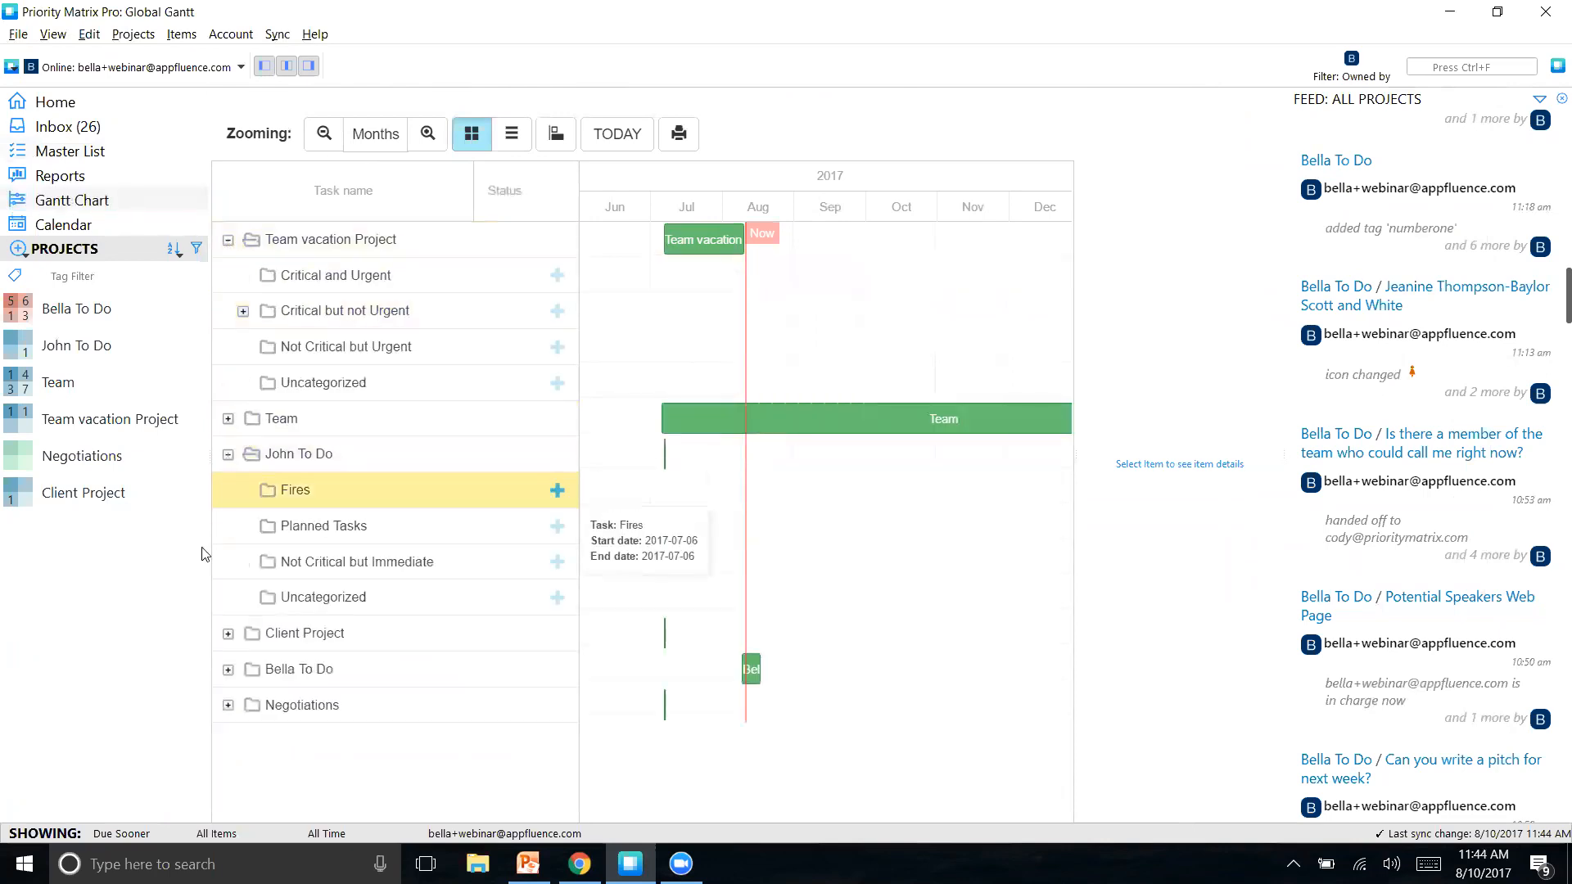
{"action": "left_click", "coordinate": [228, 671]}
{"action": "left_click", "coordinate": [243, 741]}
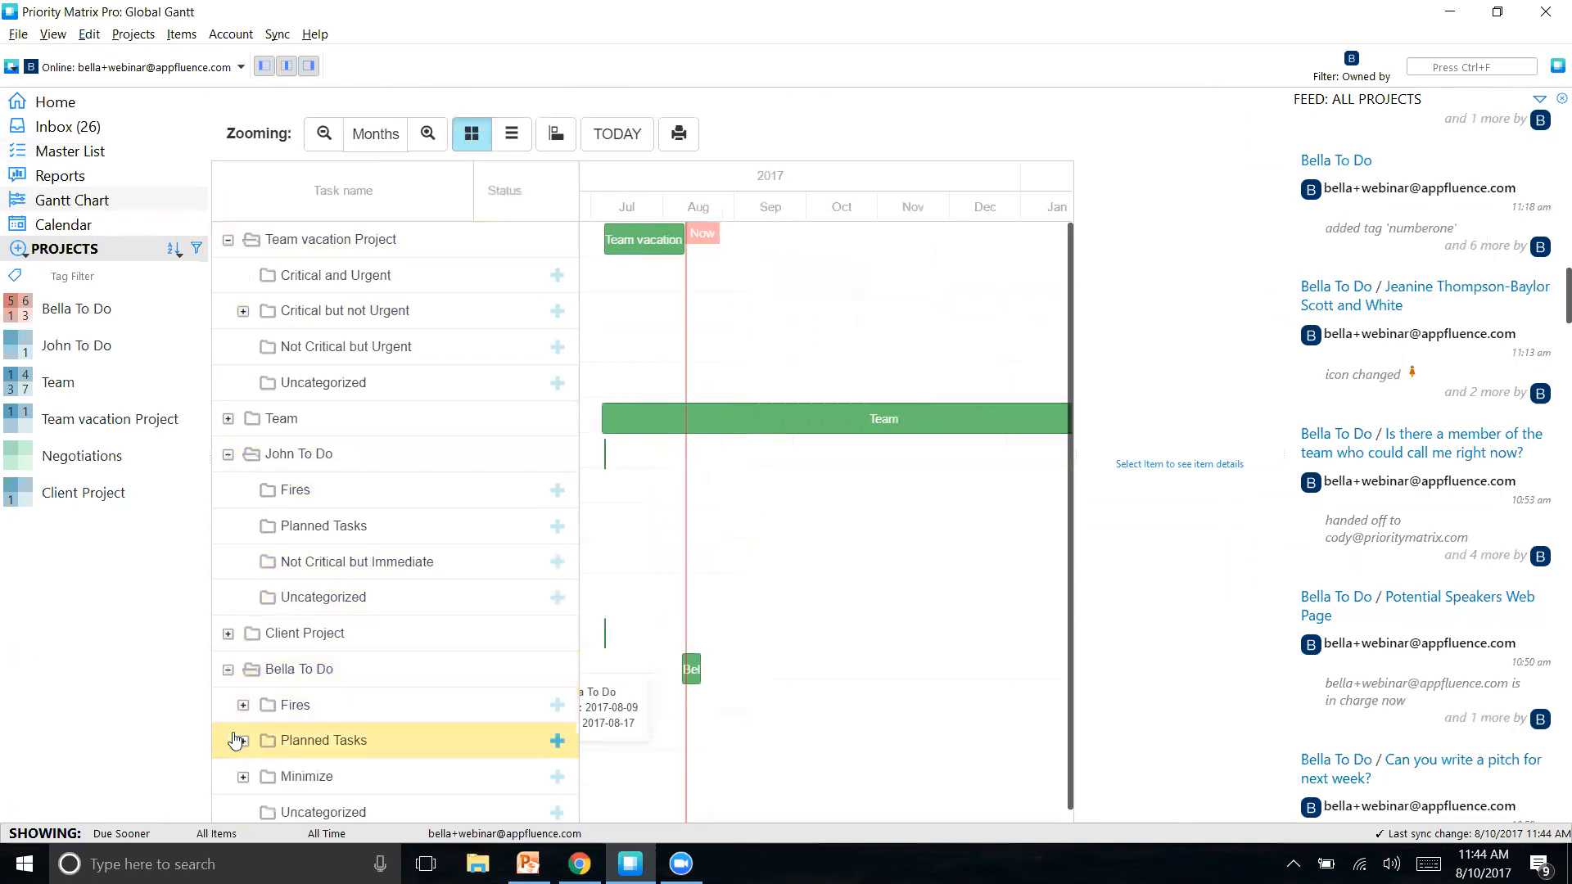
Step: View the account owner's To Do project as a Gantt chart in weeks and expand its Minimize and Fires groups
{"action": "left_click", "coordinate": [100, 303]}
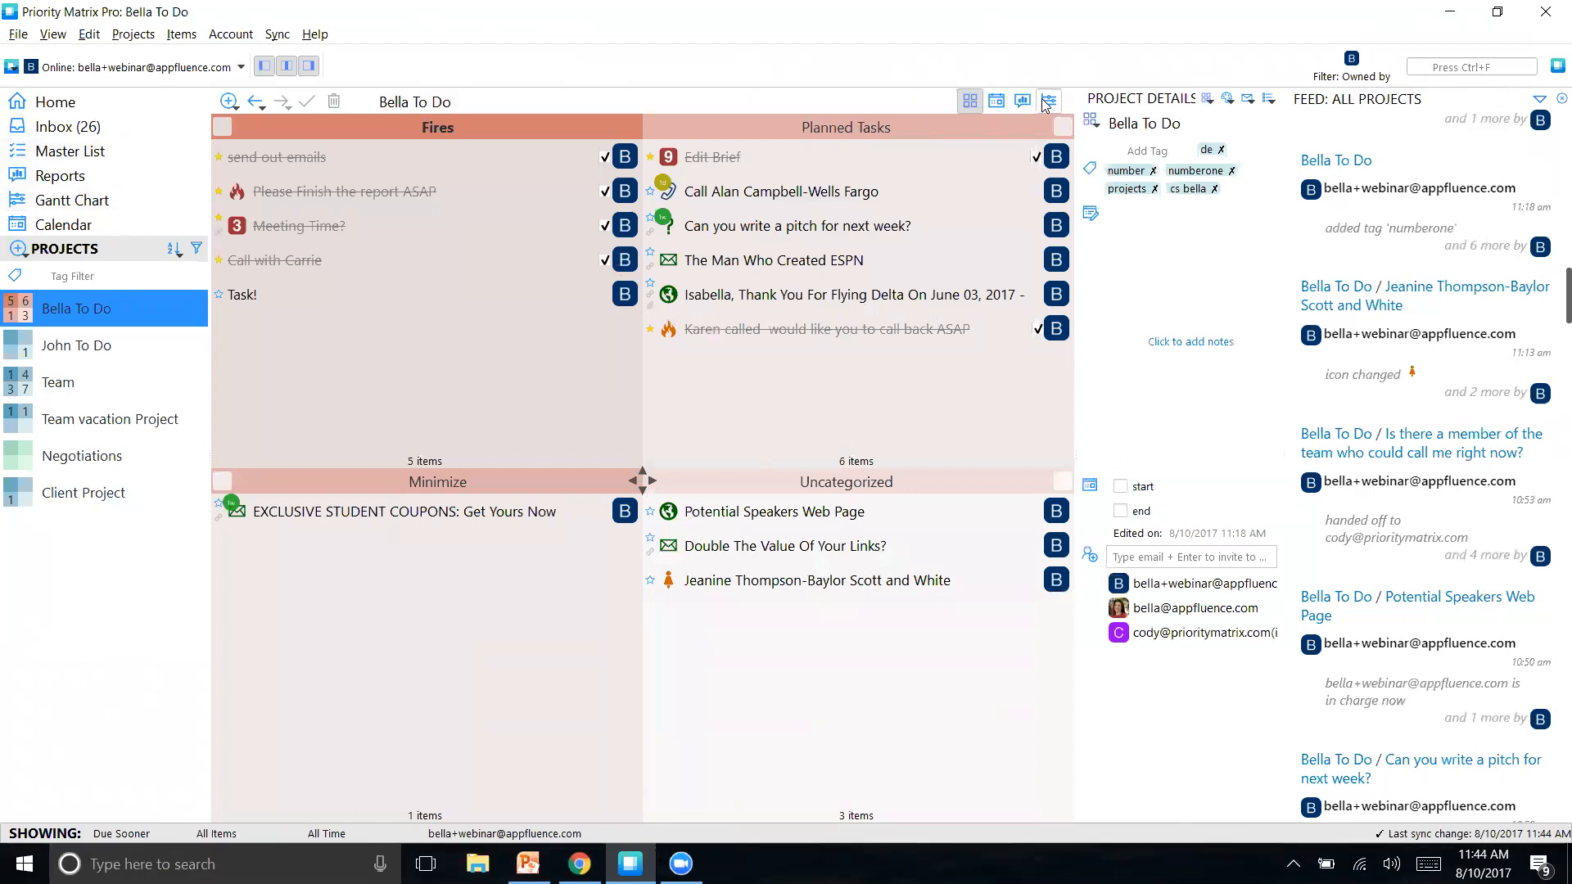
{"action": "left_click", "coordinate": [1049, 100]}
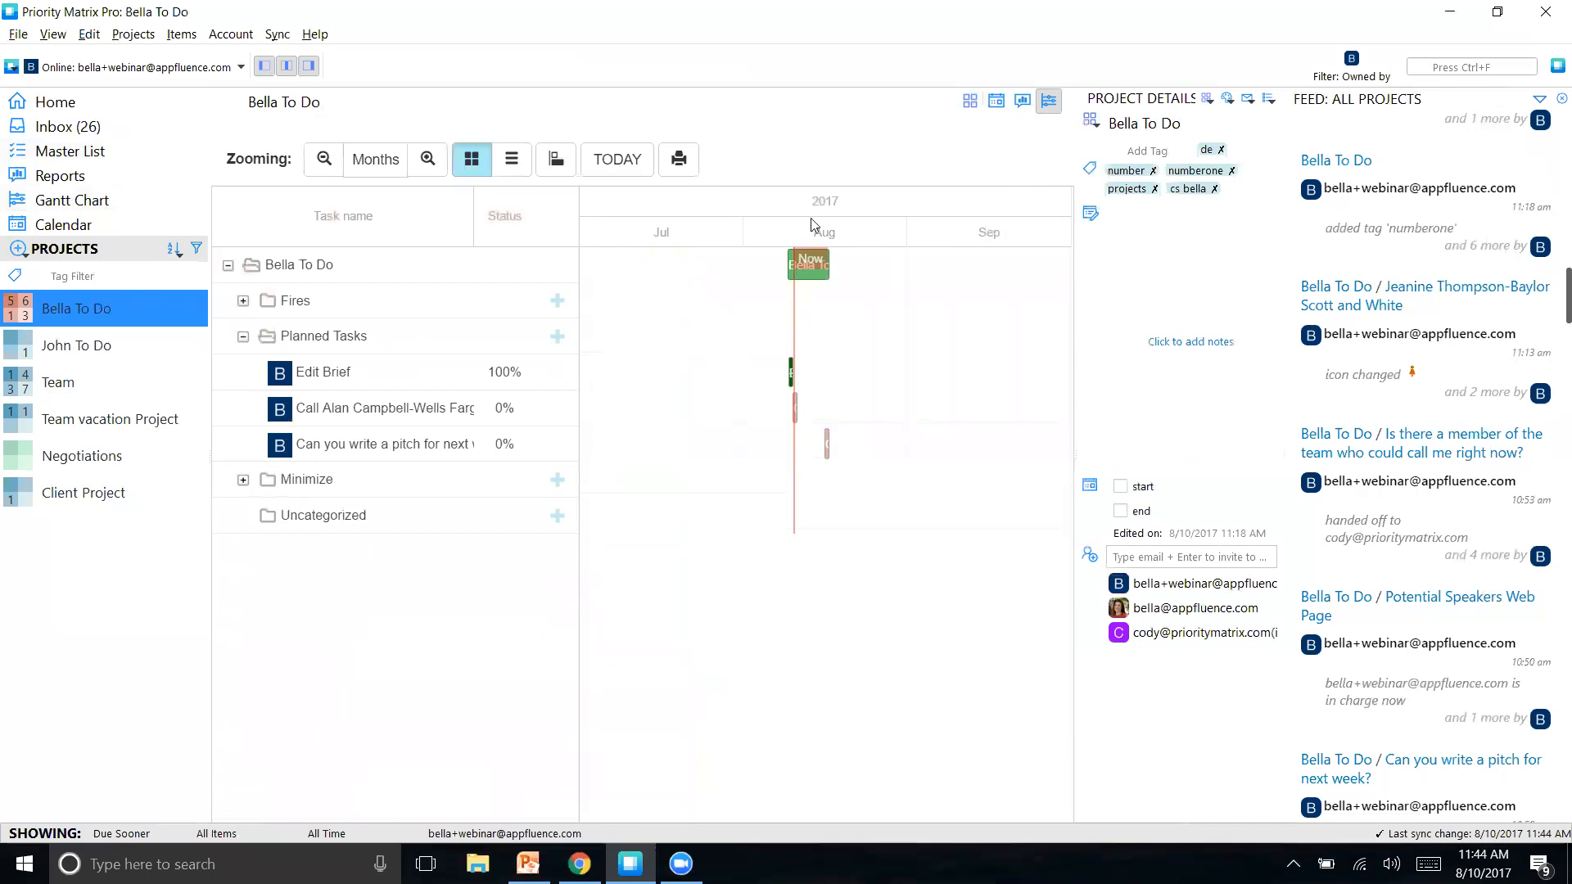
{"action": "left_click", "coordinate": [410, 276]}
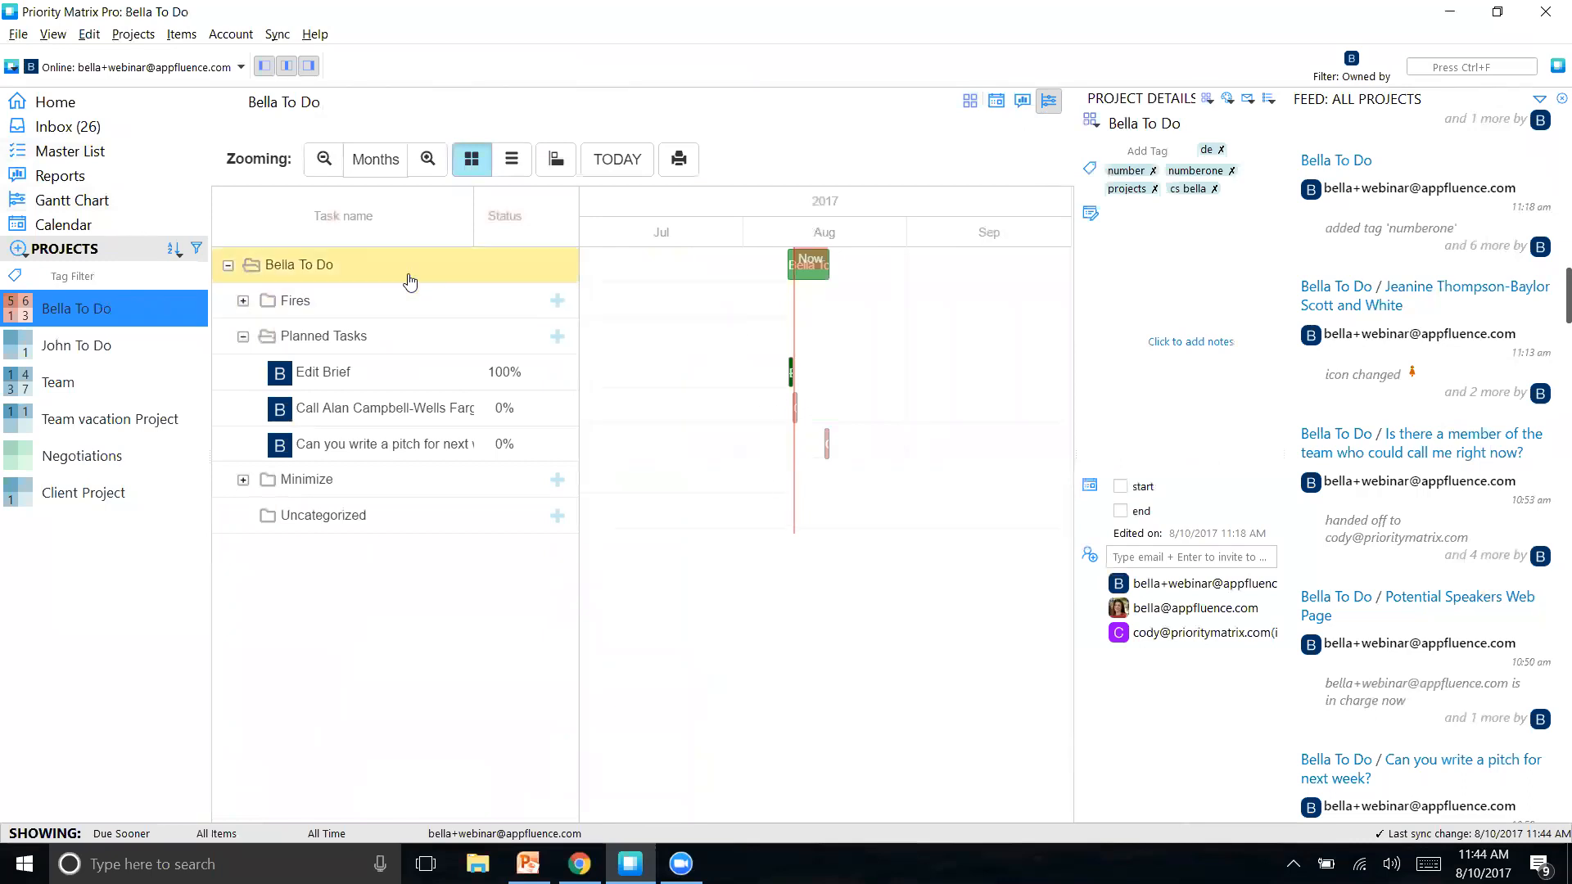
{"action": "left_click", "coordinate": [372, 159]}
{"action": "left_click", "coordinate": [379, 250]}
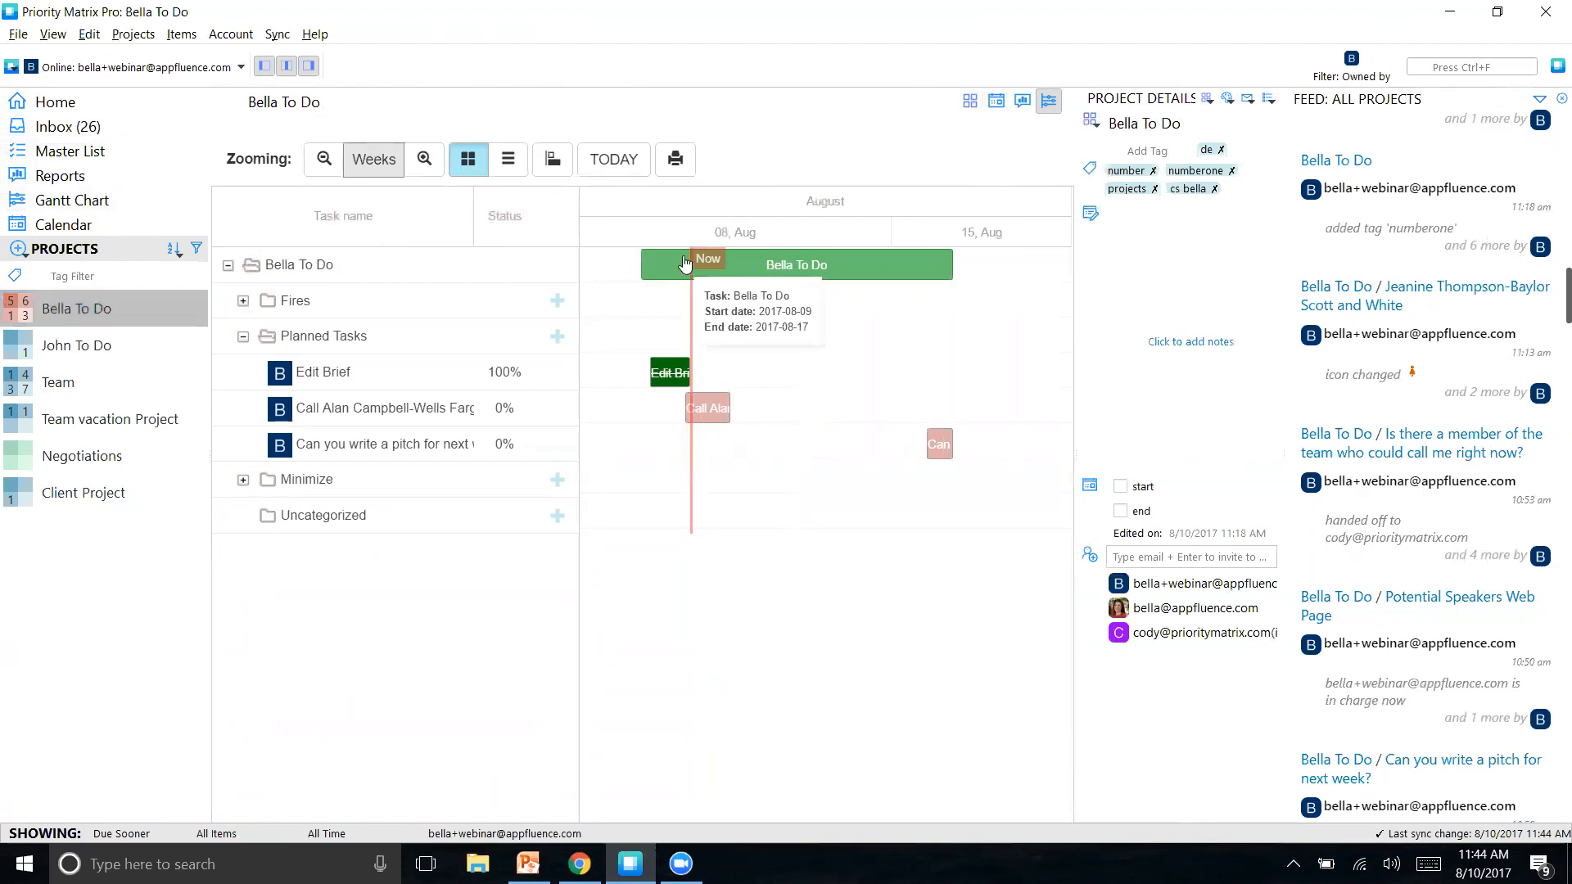
{"action": "left_click", "coordinate": [243, 479]}
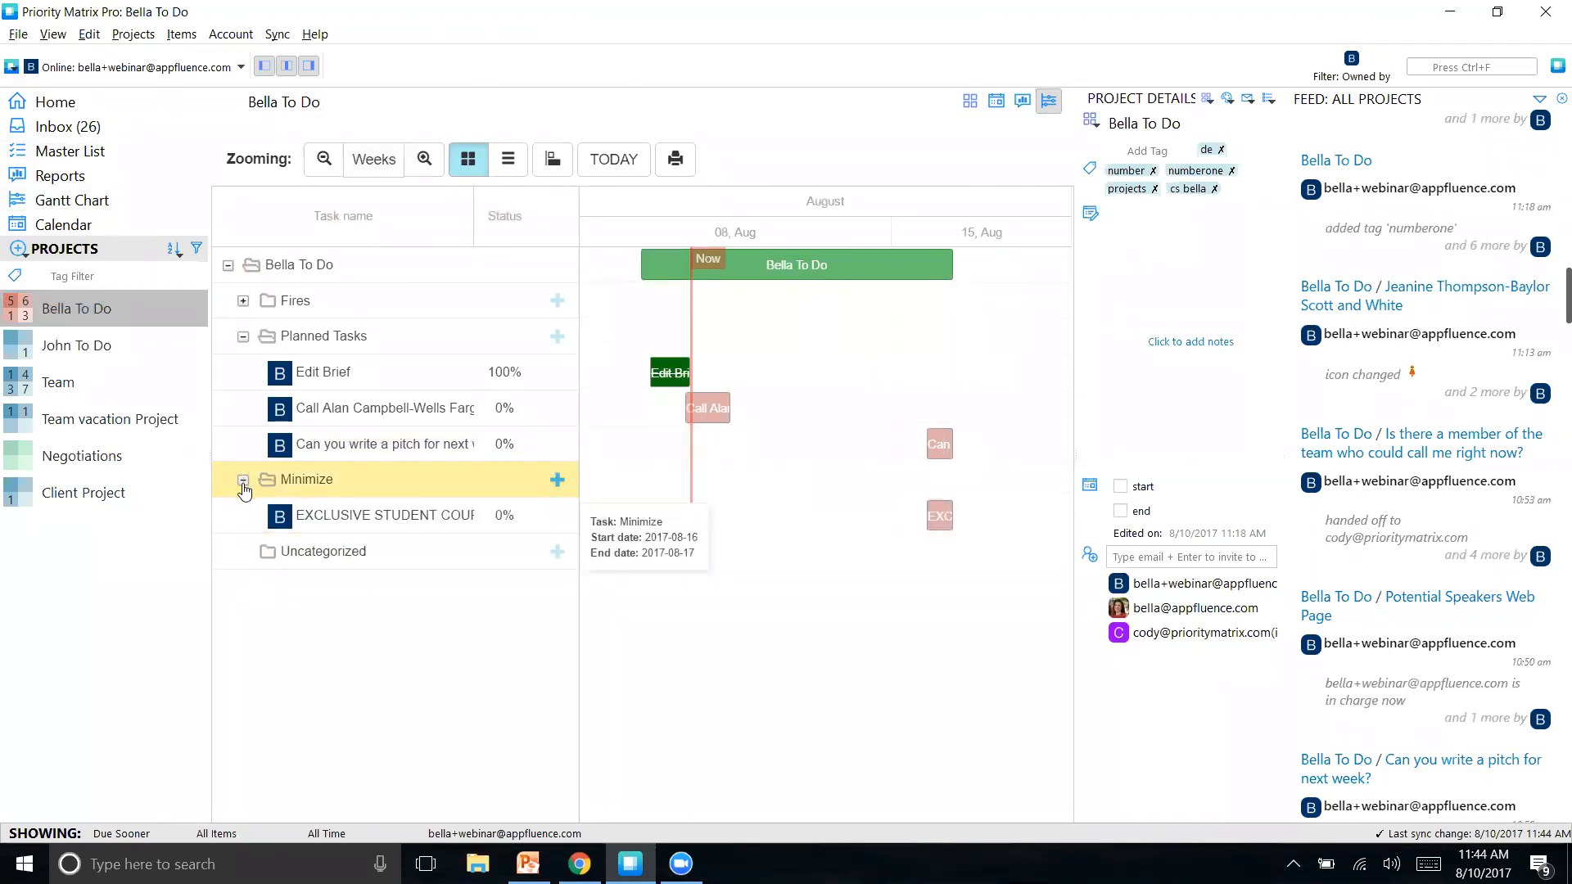
{"action": "left_click", "coordinate": [242, 302]}
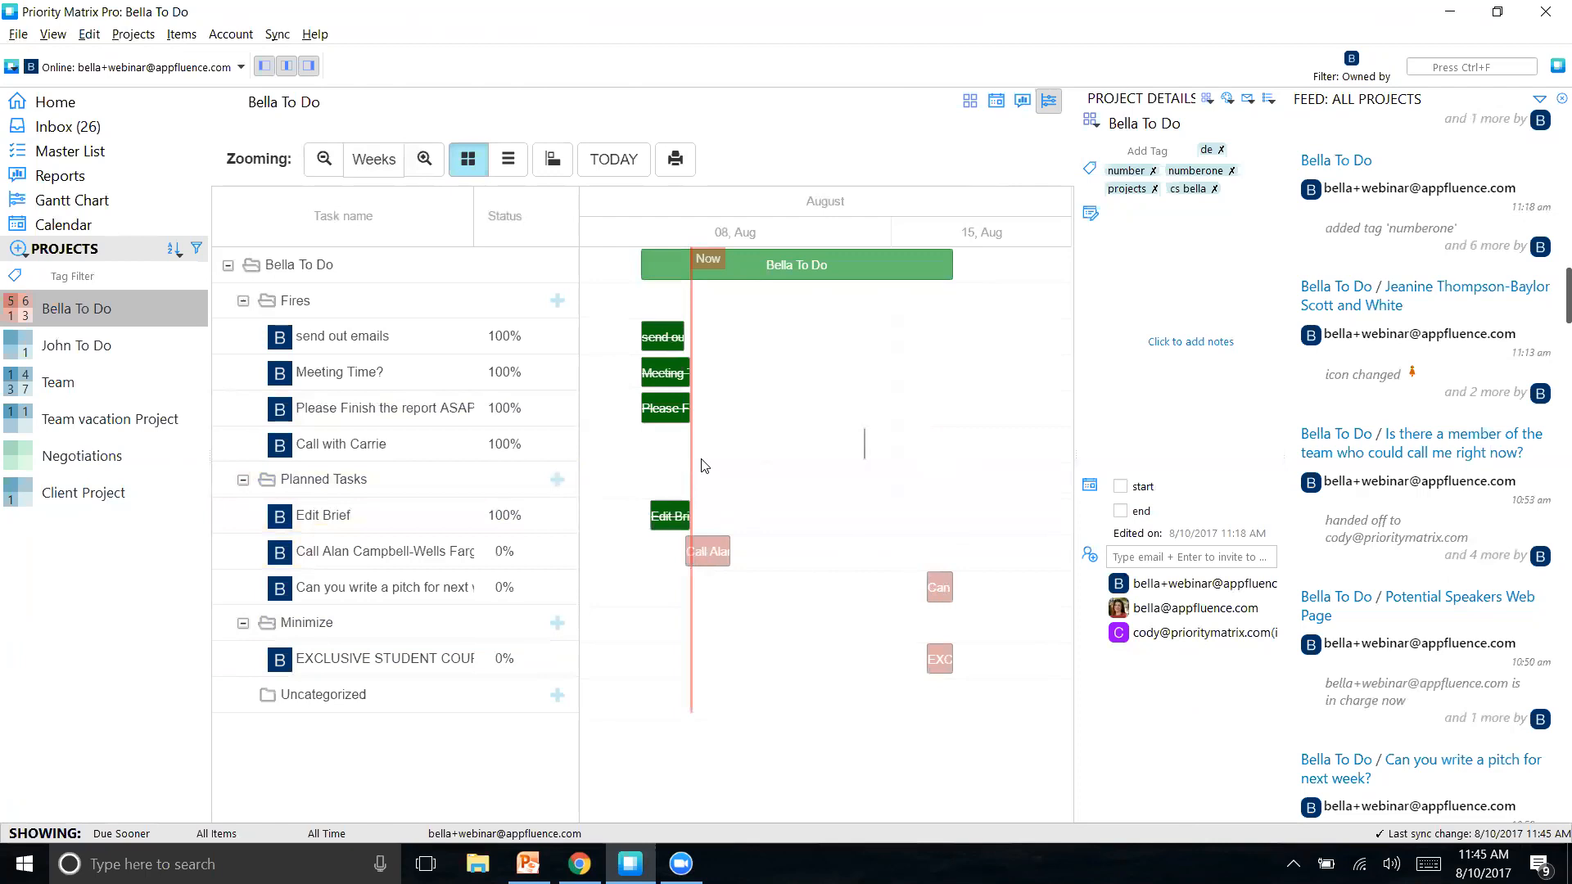
Step: Examine the real-time reports: teammate statistics, item status pie chart, weekly completions, quadrant focus and top icons
{"action": "left_click", "coordinate": [77, 180]}
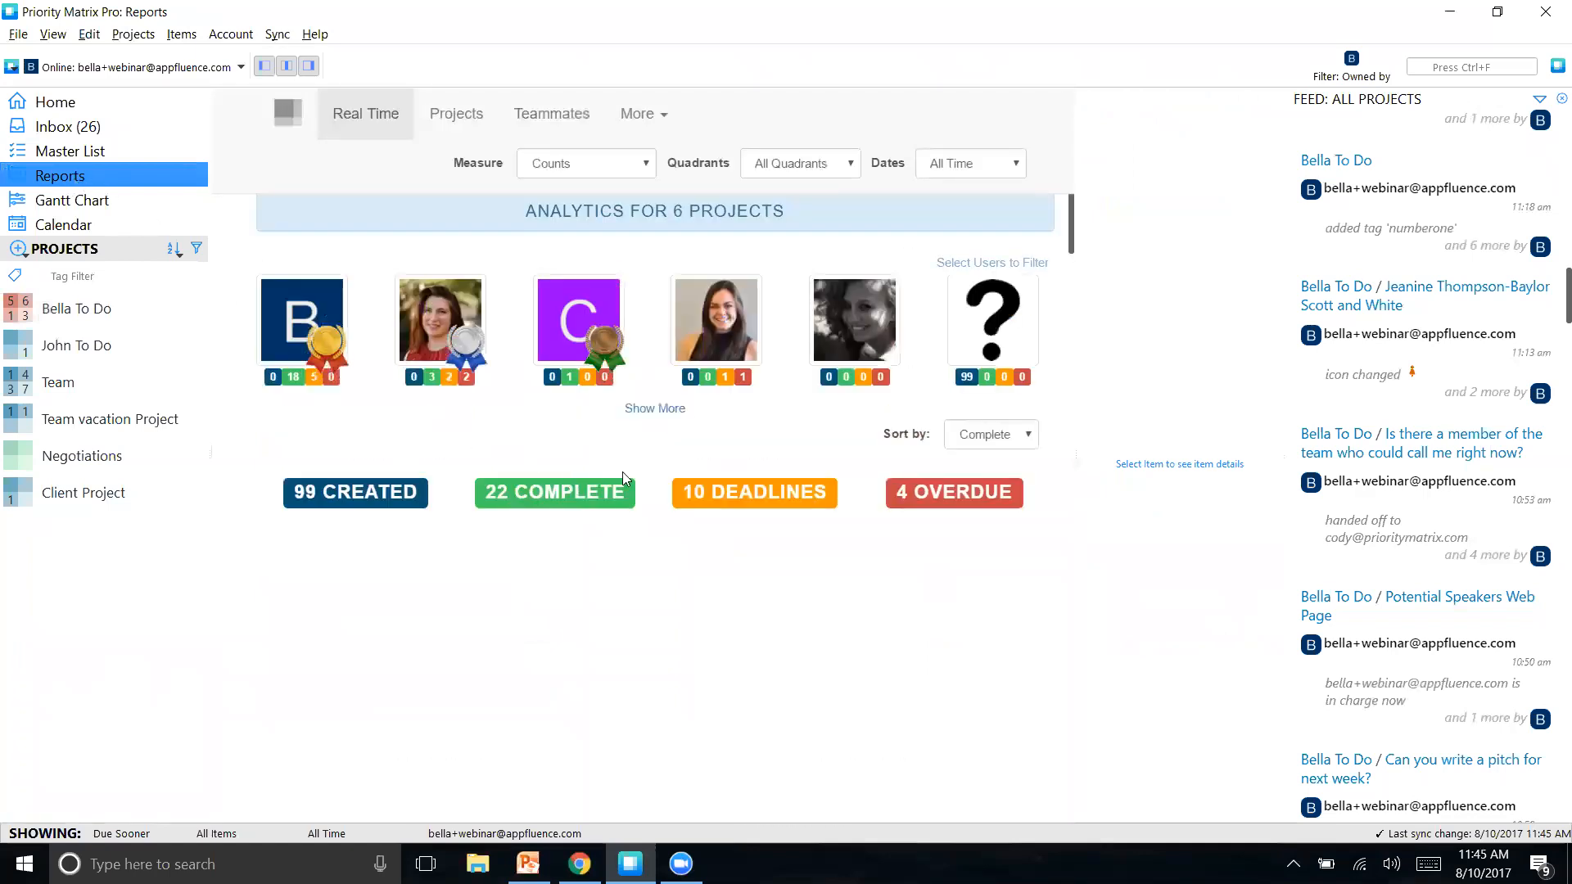
{"action": "left_click", "coordinate": [280, 329]}
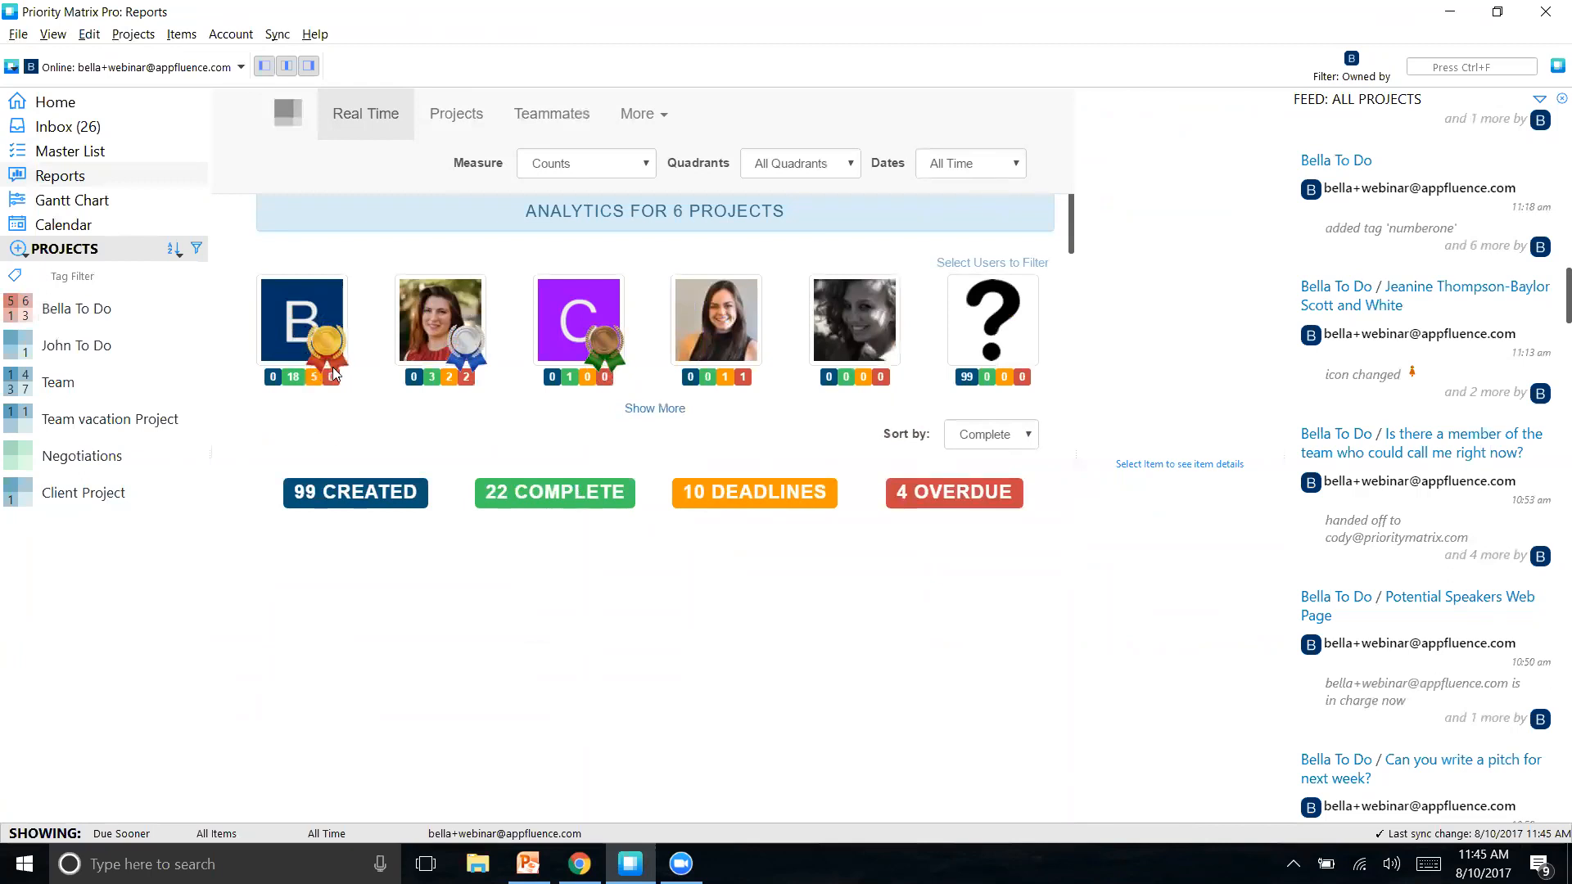
{"action": "mouse_move", "coordinate": [493, 616]}
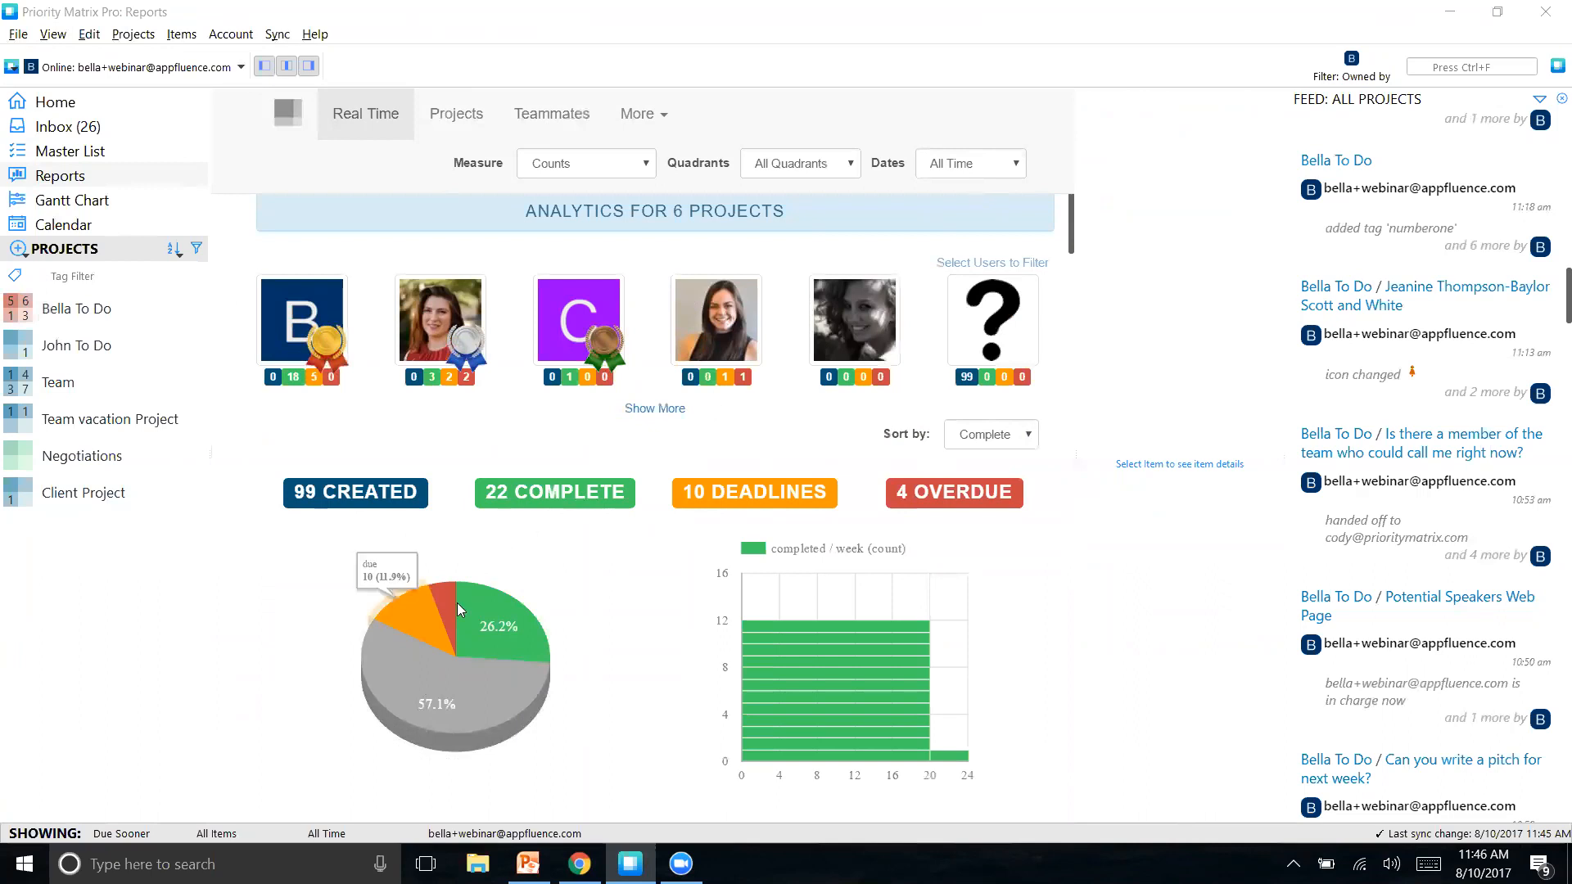
{"action": "mouse_move", "coordinate": [407, 688]}
{"action": "scroll", "coordinate": [849, 603], "scroll_direction": "down", "scroll_amount": 1}
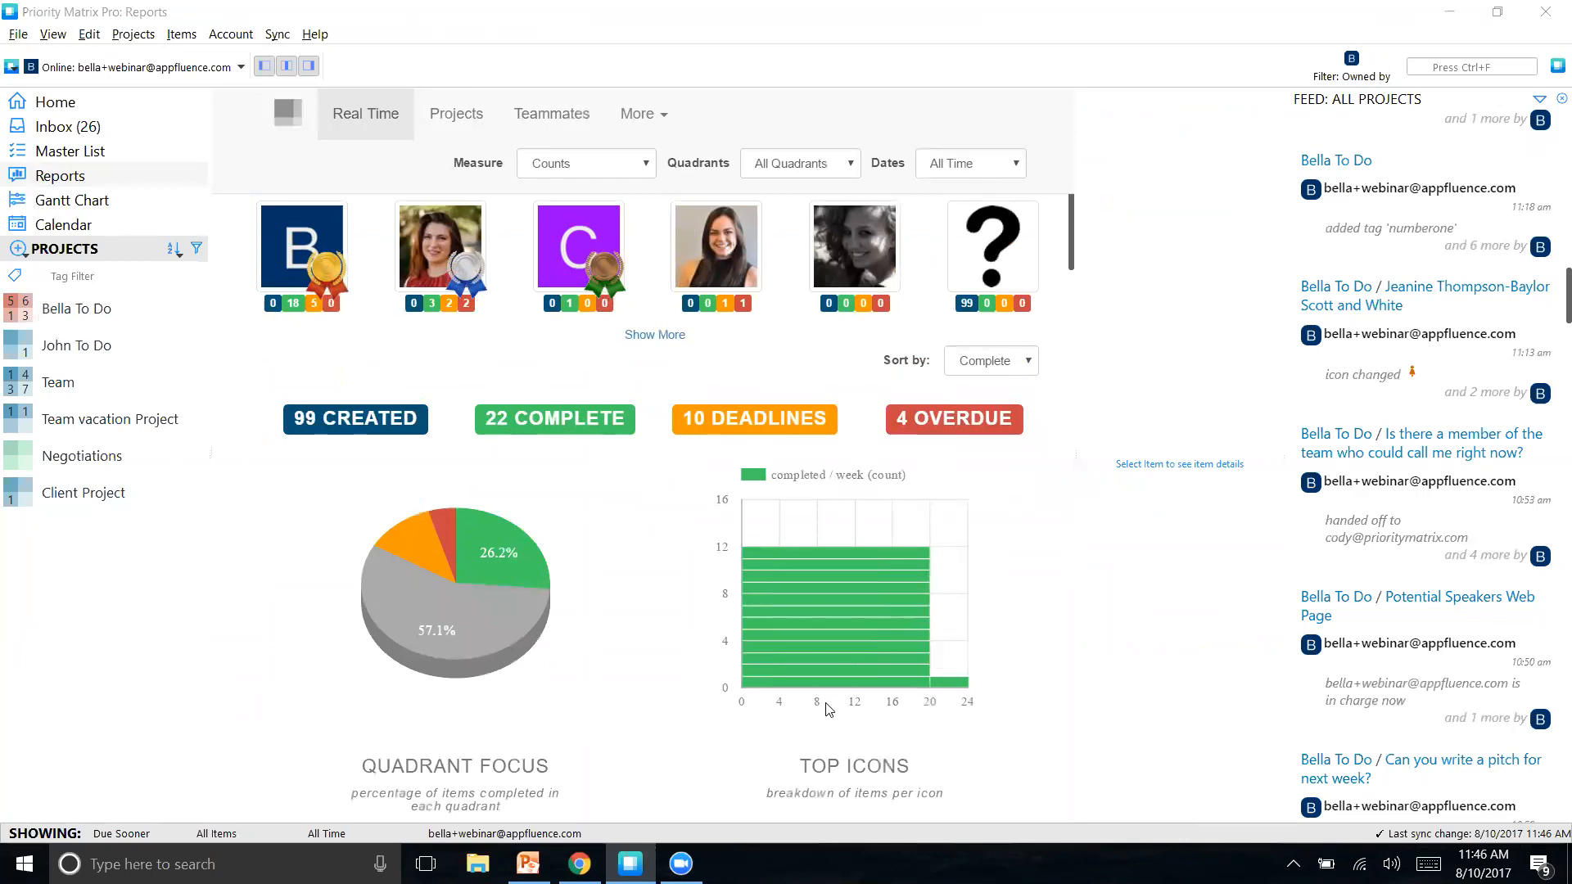
{"action": "mouse_move", "coordinate": [447, 541]}
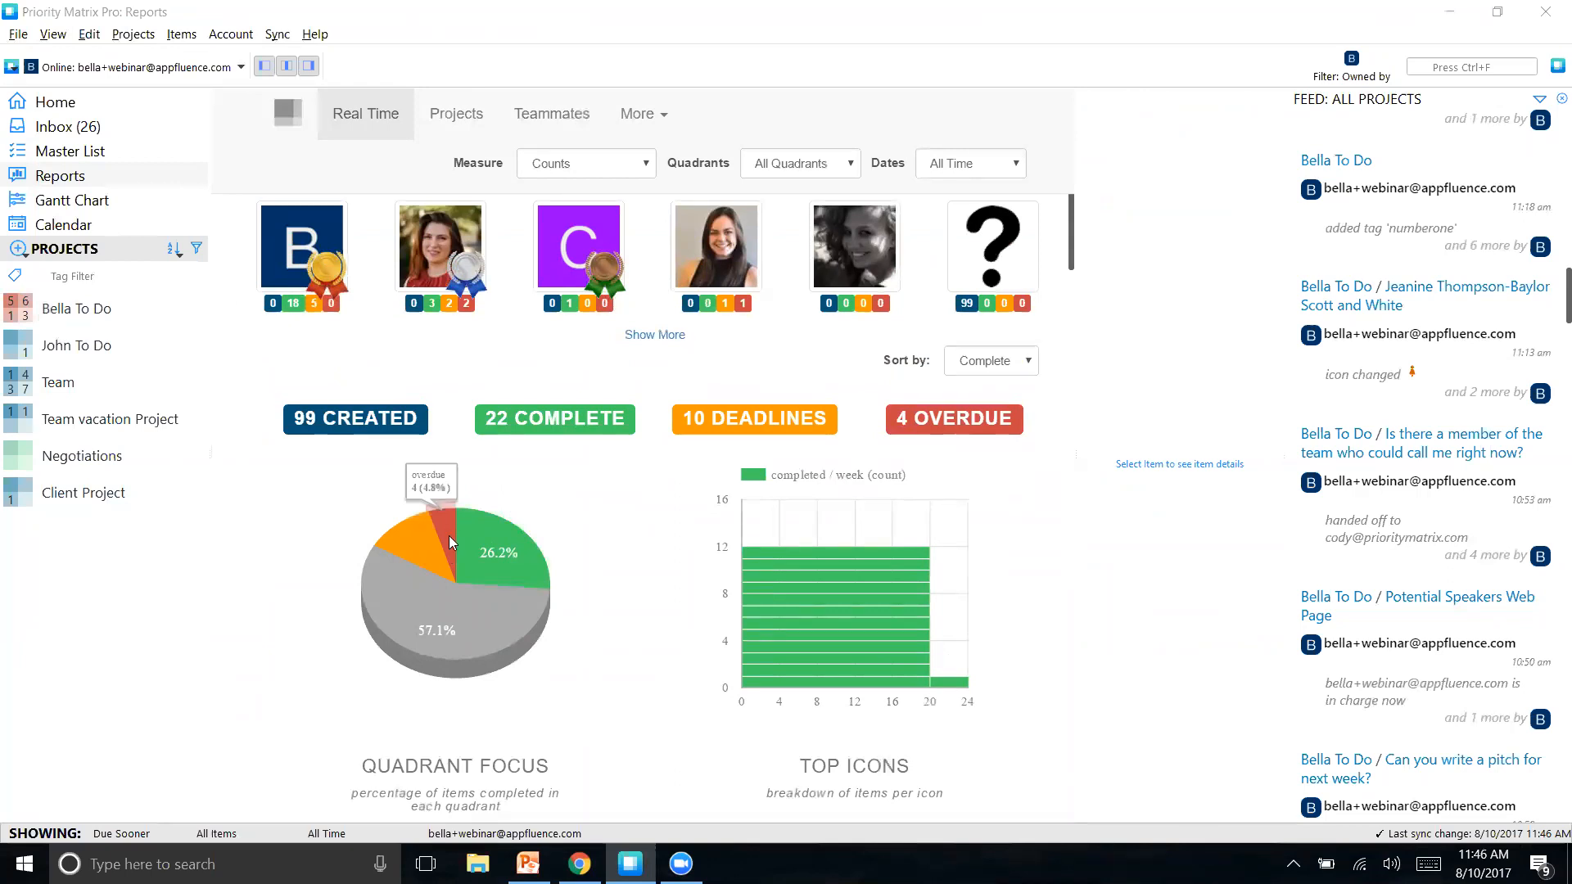
{"action": "mouse_move", "coordinate": [457, 511]}
{"action": "scroll", "coordinate": [488, 542], "scroll_direction": "down", "scroll_amount": 2}
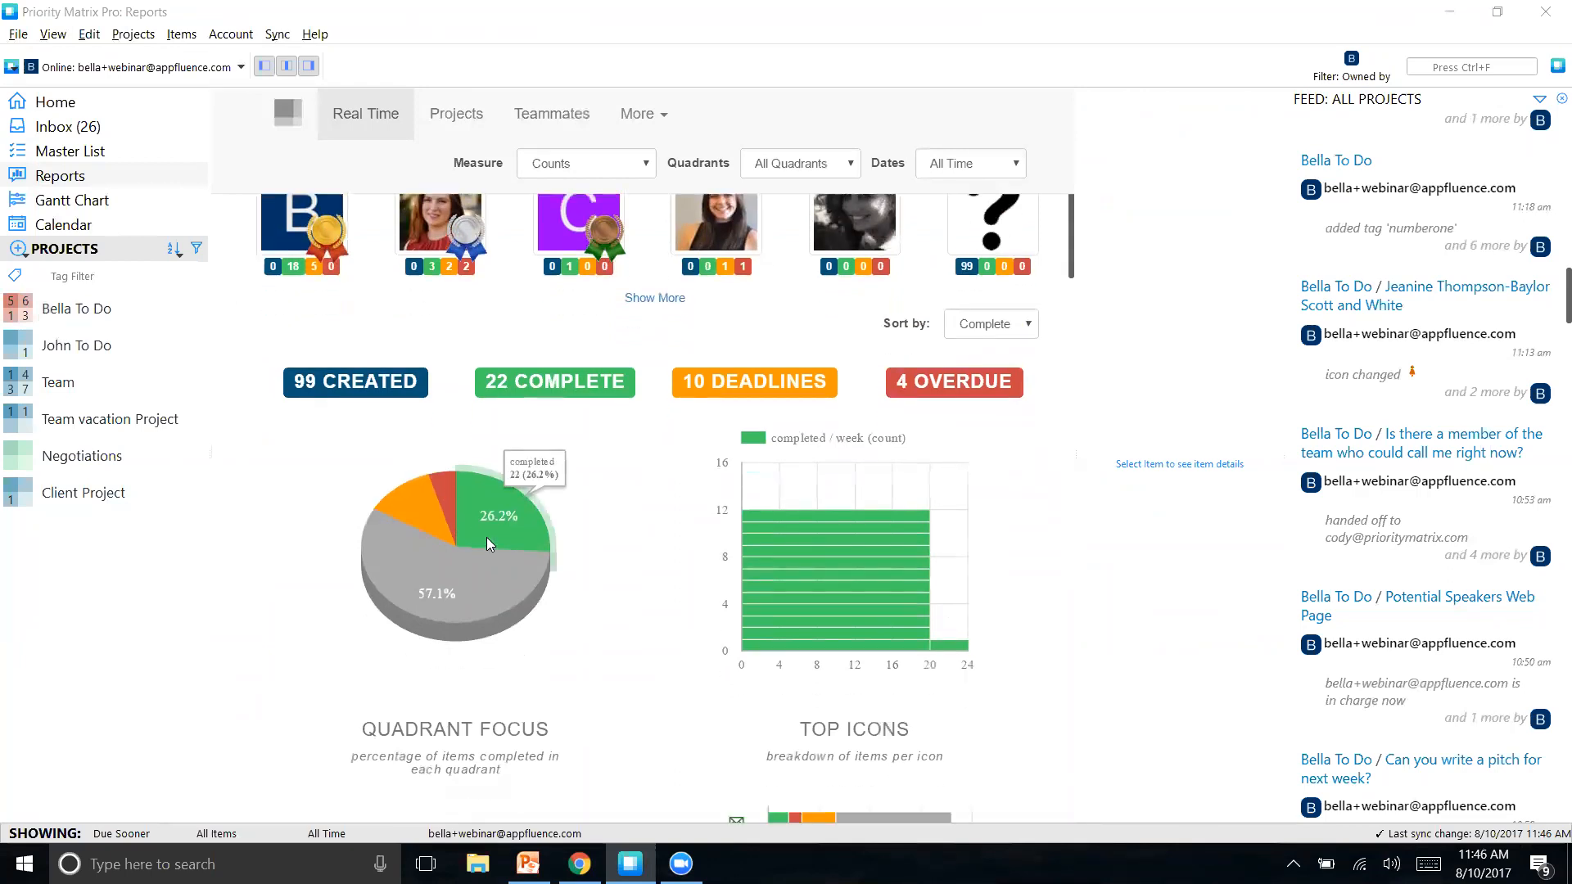
{"action": "scroll", "coordinate": [489, 543], "scroll_direction": "down", "scroll_amount": 2}
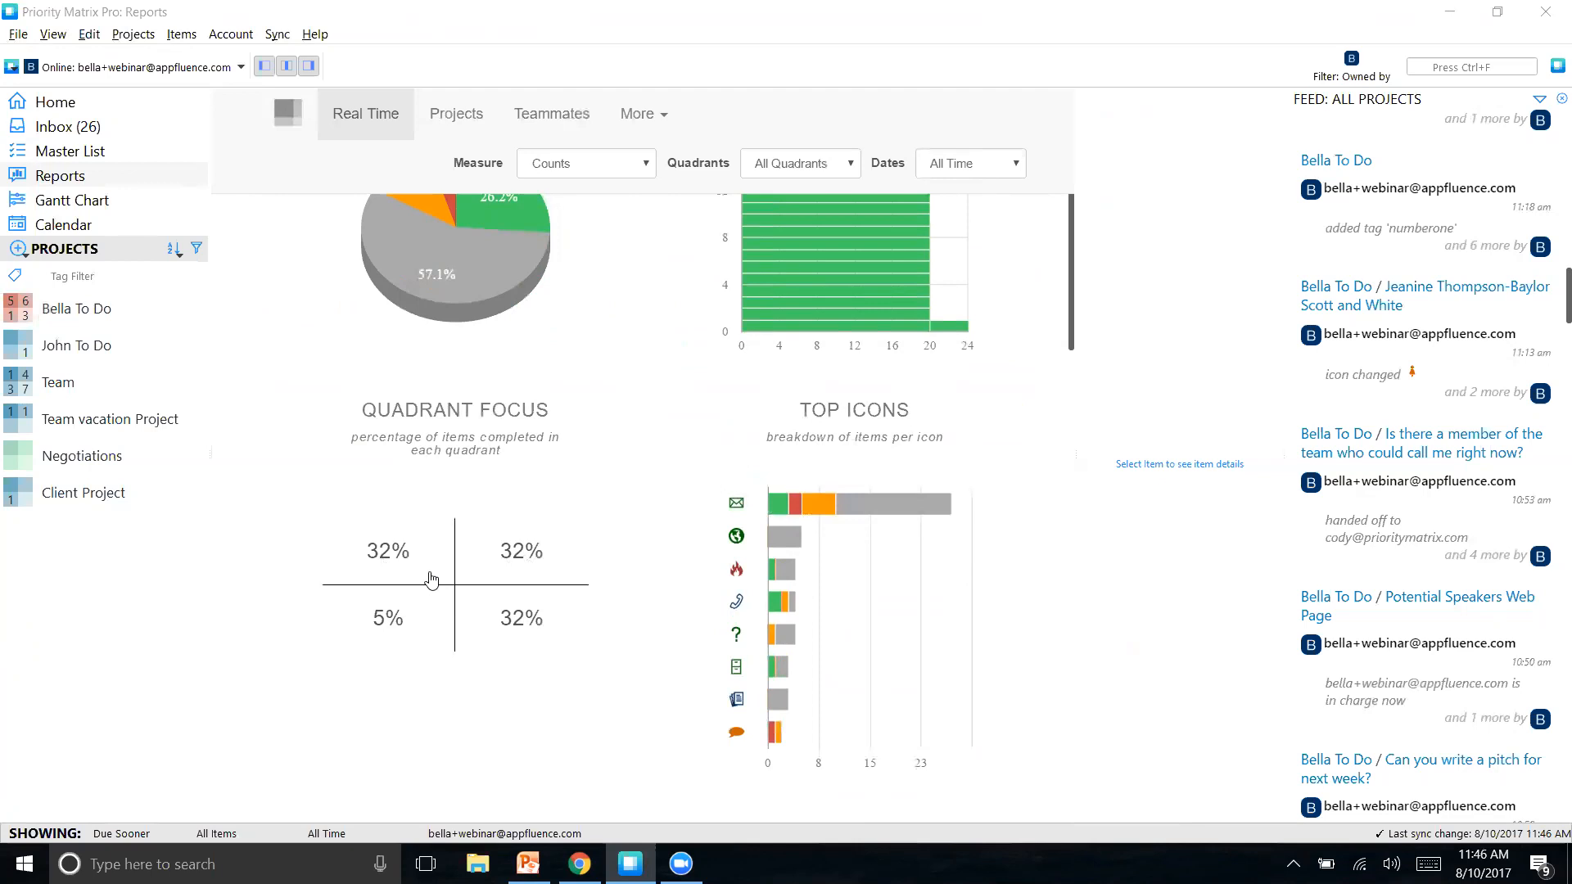
{"action": "scroll", "coordinate": [432, 580], "scroll_direction": "up", "scroll_amount": 1}
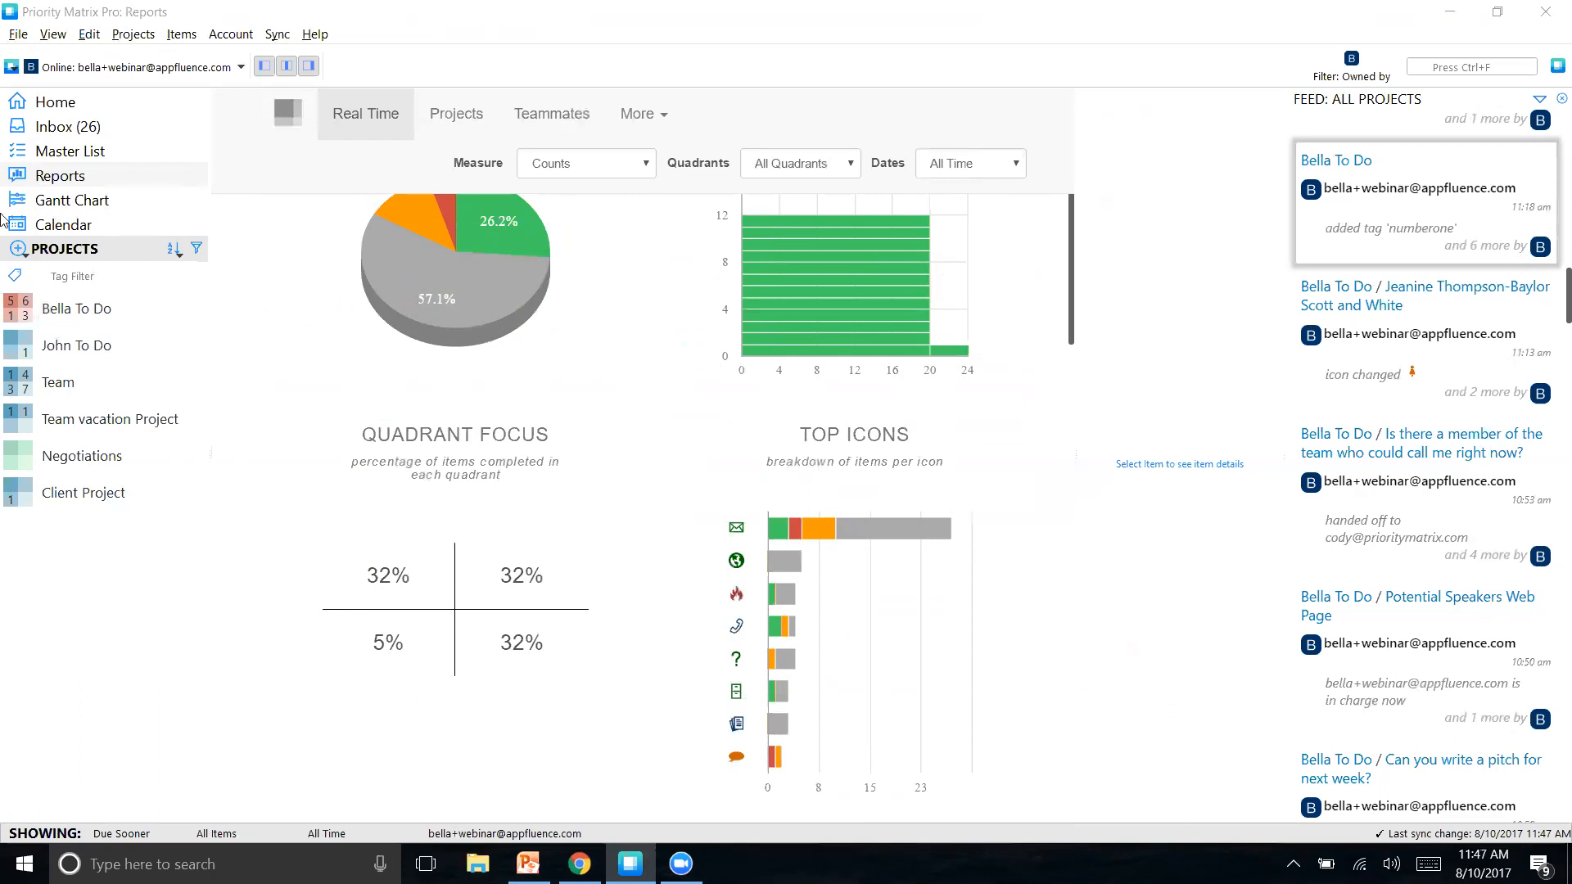
Step: Return to the account owner's To Do project and show only its unfinished items
{"action": "right_click", "coordinate": [72, 312]}
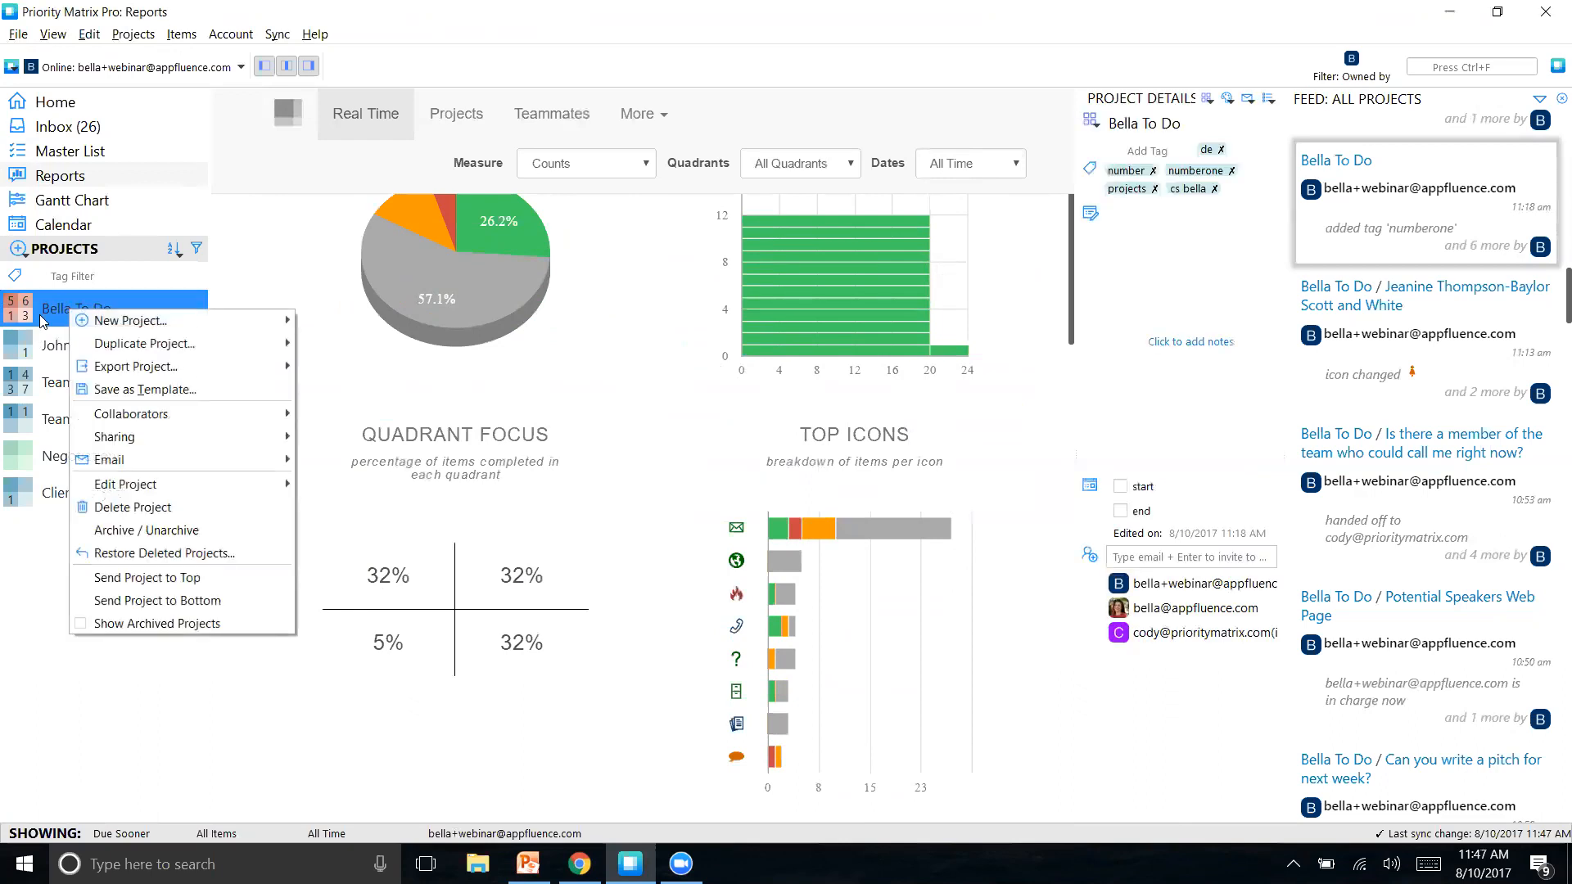
{"action": "left_click", "coordinate": [39, 313]}
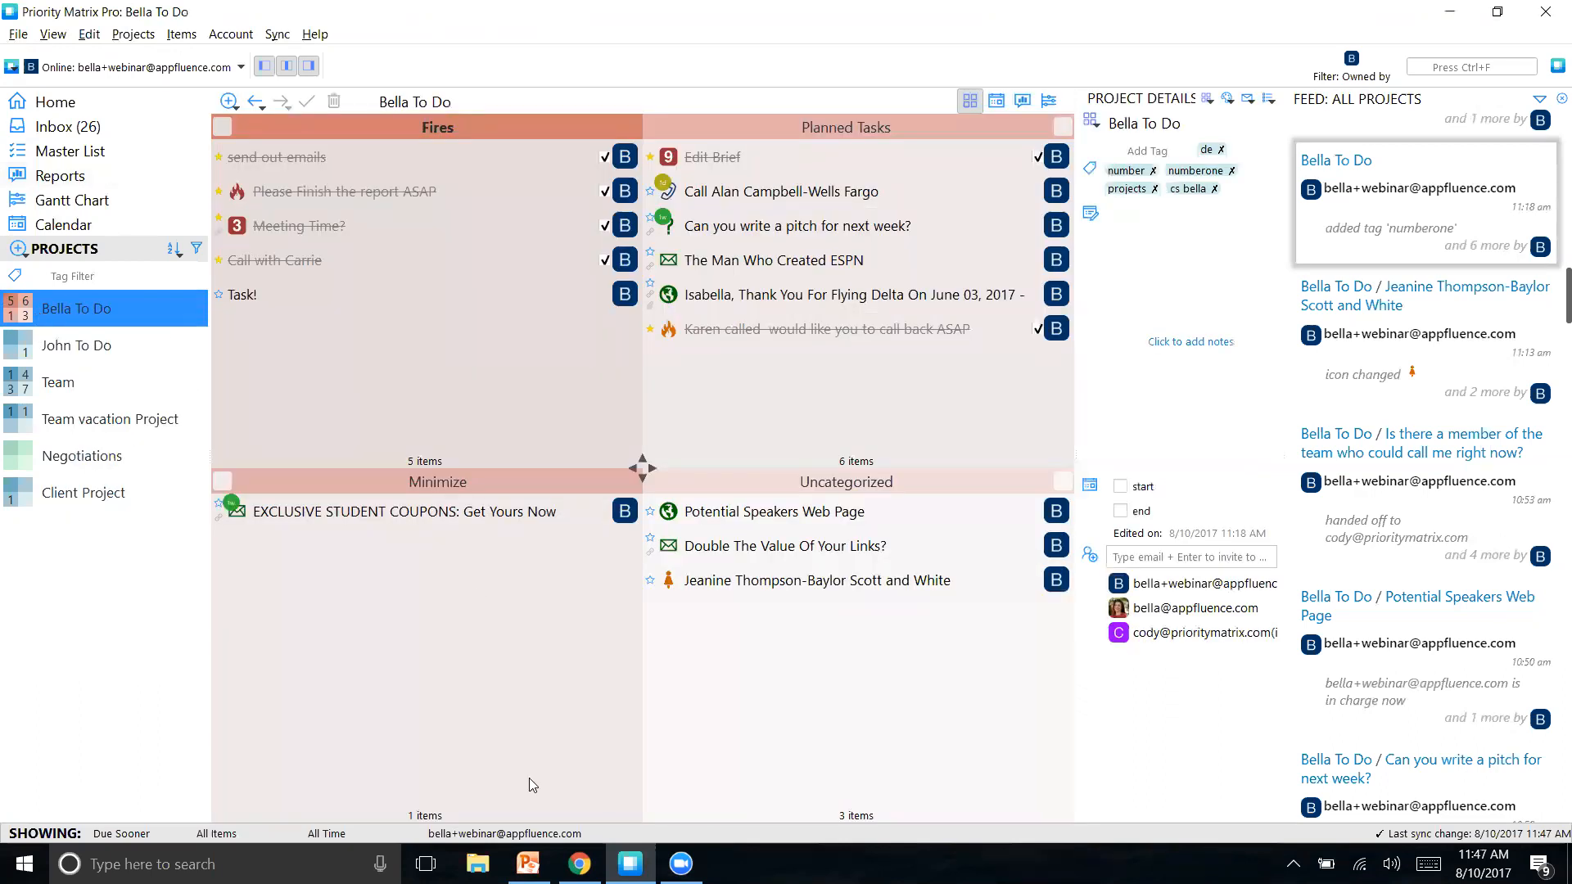
{"action": "left_click", "coordinate": [216, 835]}
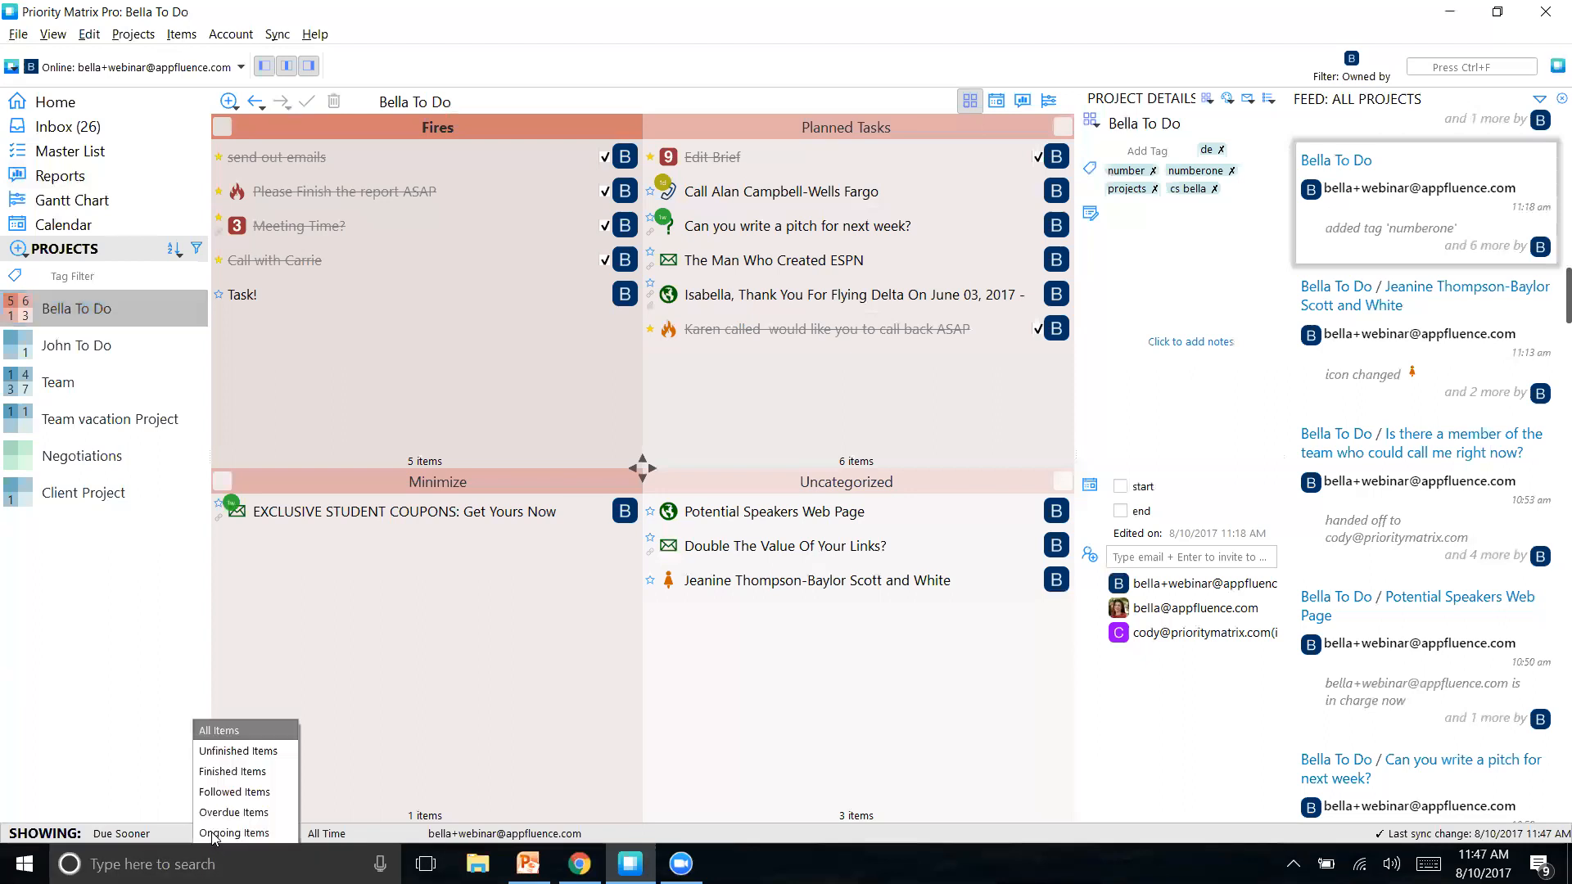
{"action": "left_click", "coordinate": [213, 750]}
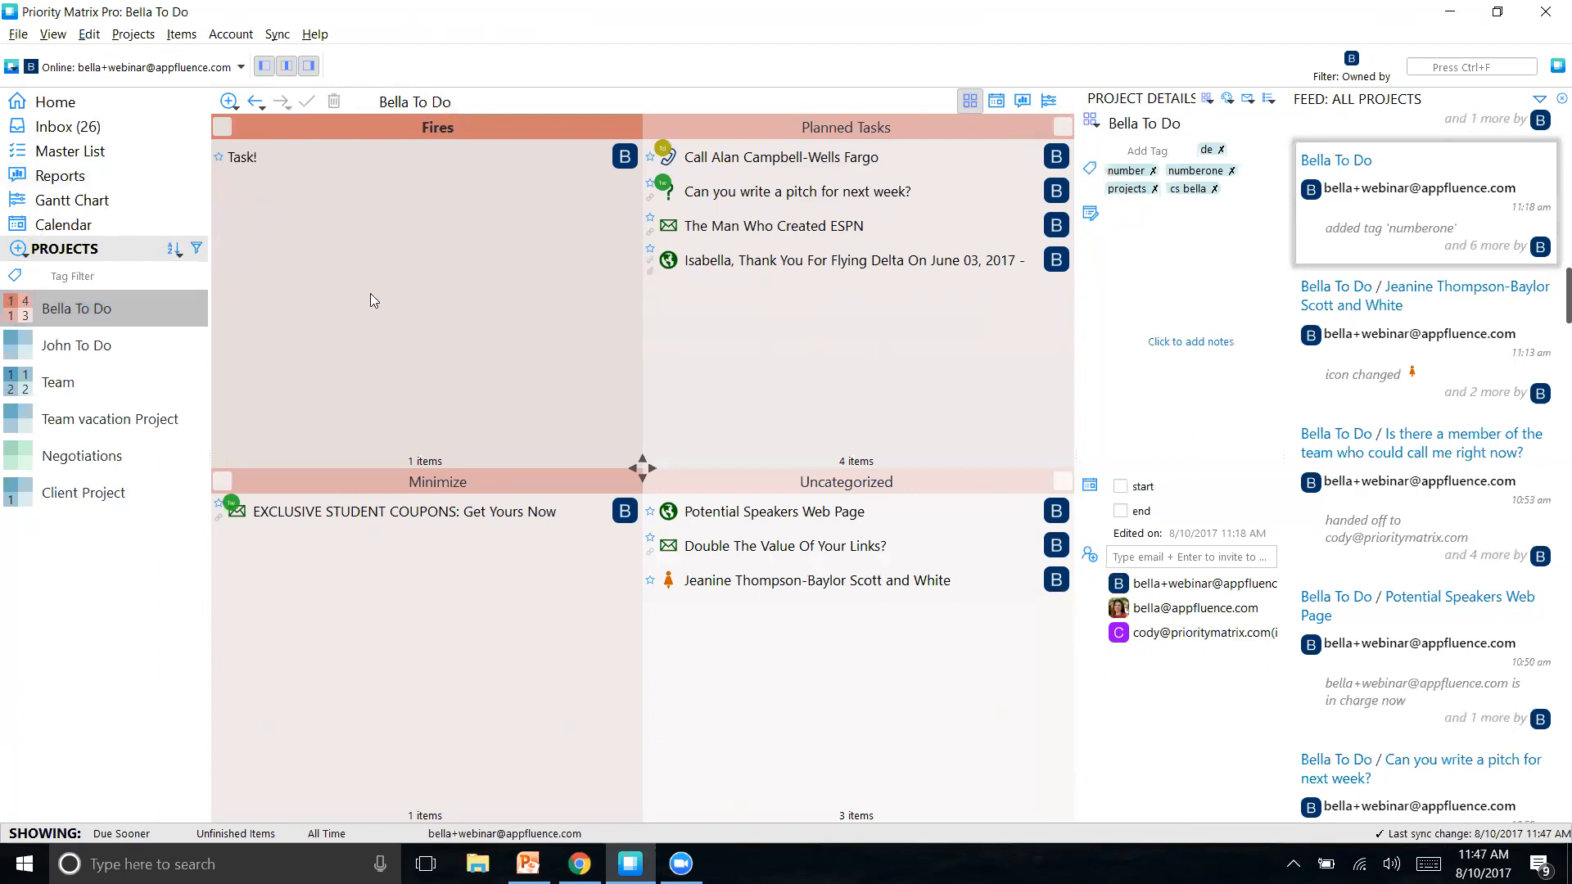
Step: Create an item in the Fires quadrant named "Sign up for that webinar! and email host about question"
{"action": "left_click", "coordinate": [269, 190]}
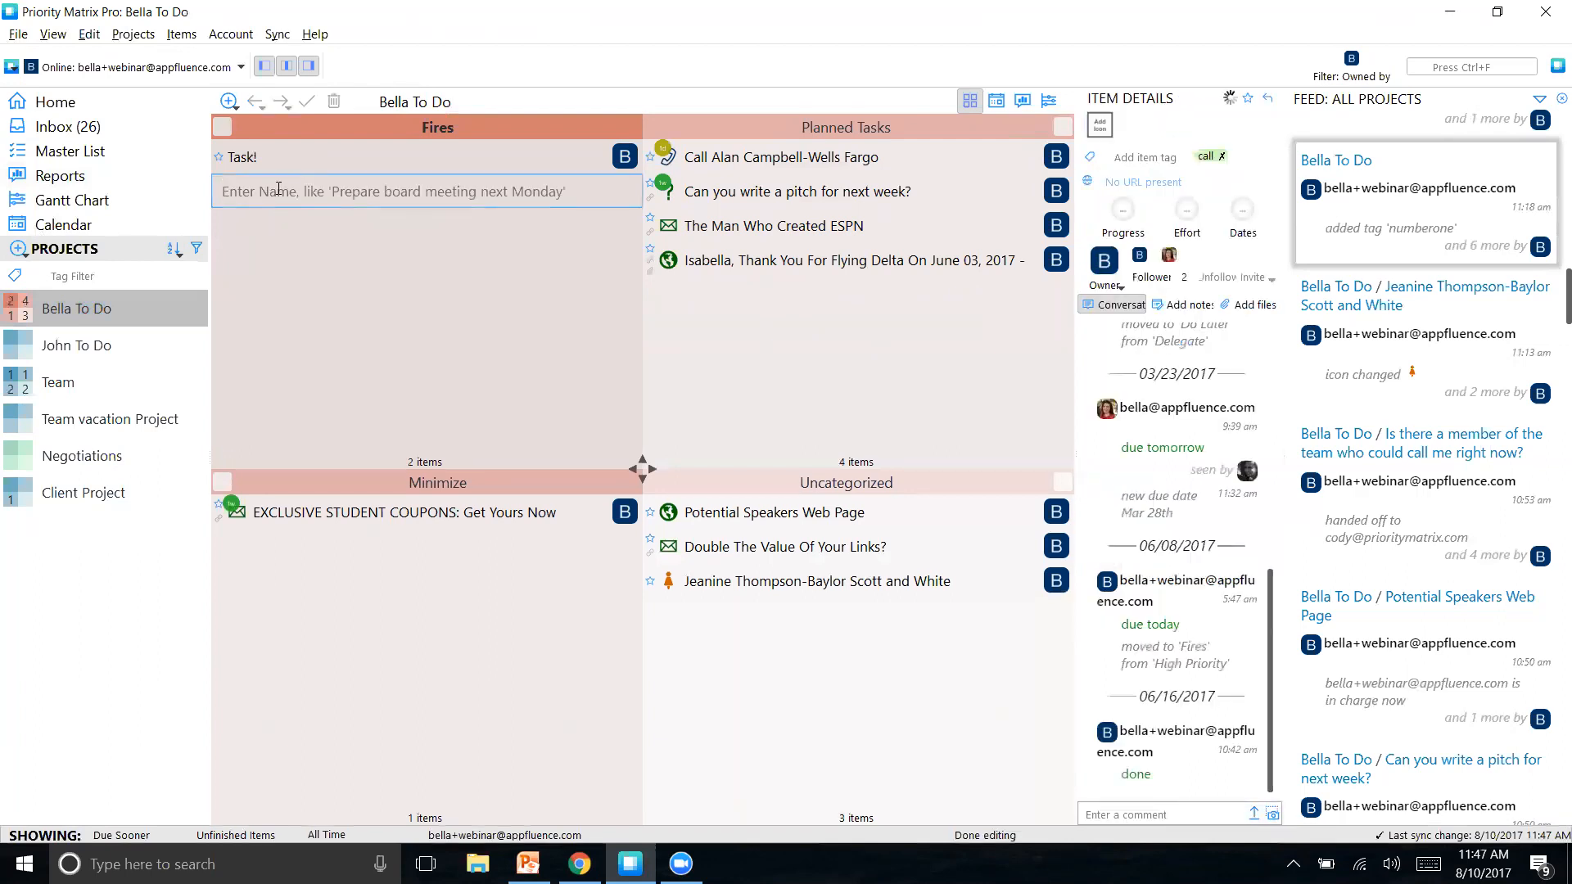
{"action": "type", "text": "Si"}
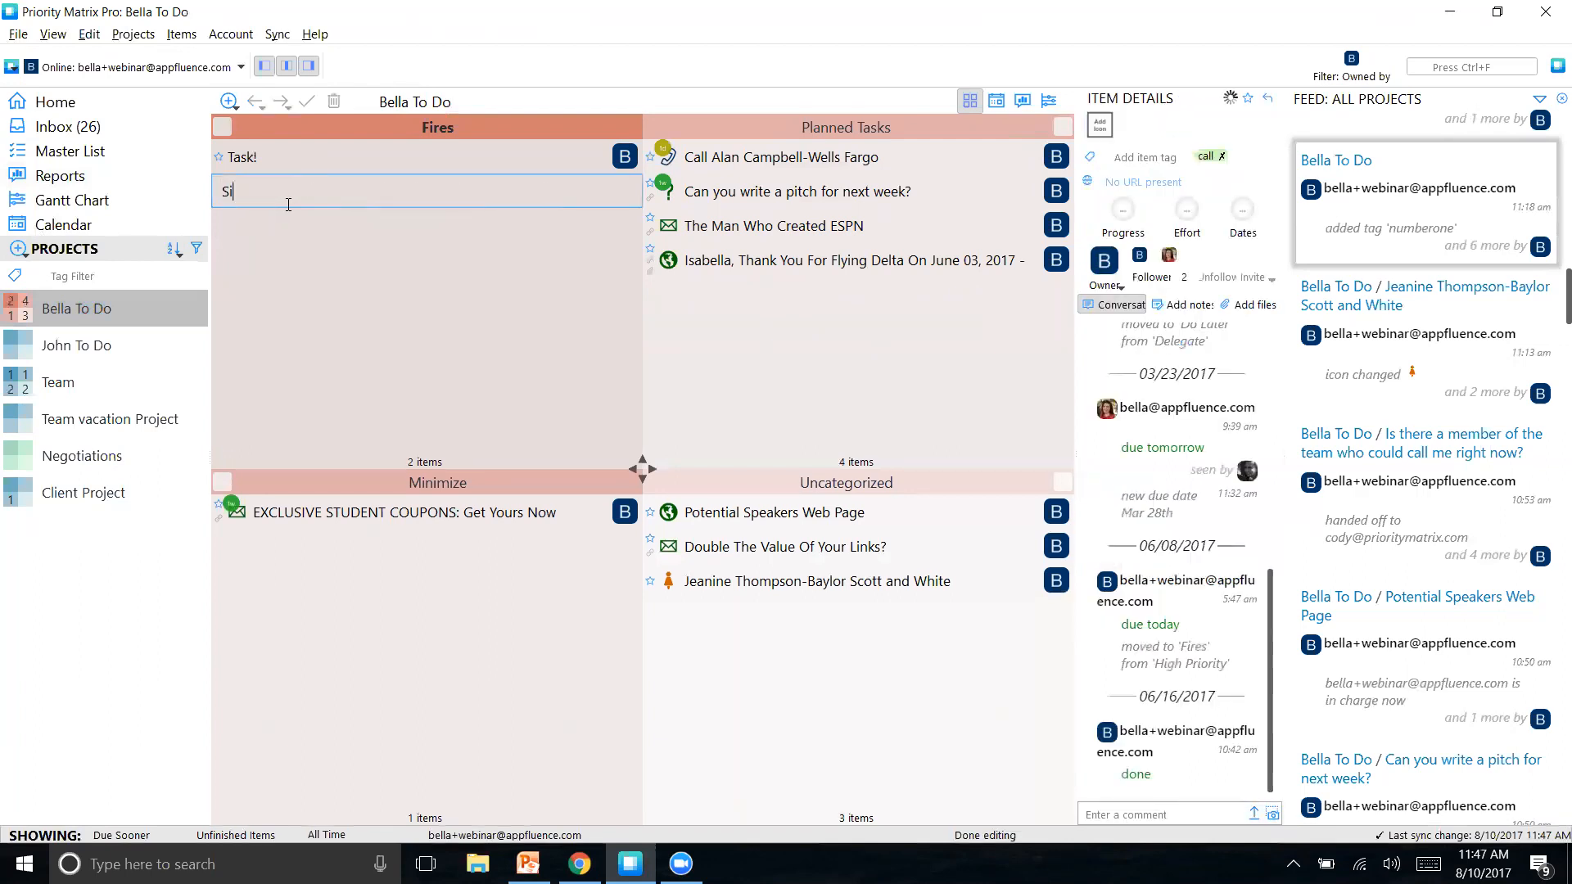
{"action": "type", "text": "gn up for that webinar! and email"}
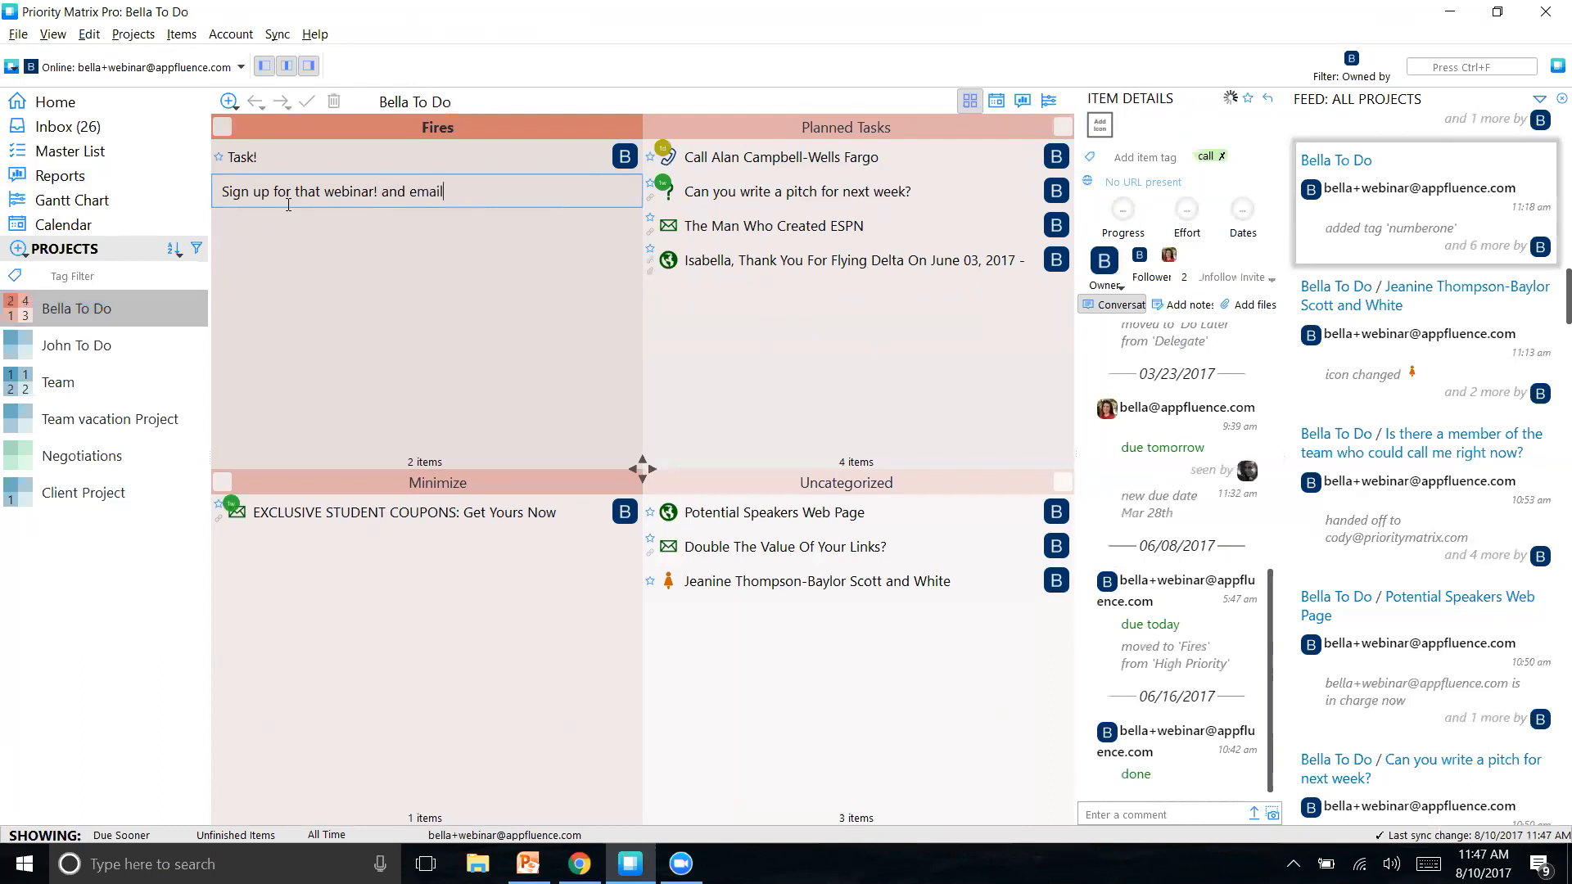
{"action": "type", "text": " host about question"}
{"action": "left_click", "coordinate": [447, 347]}
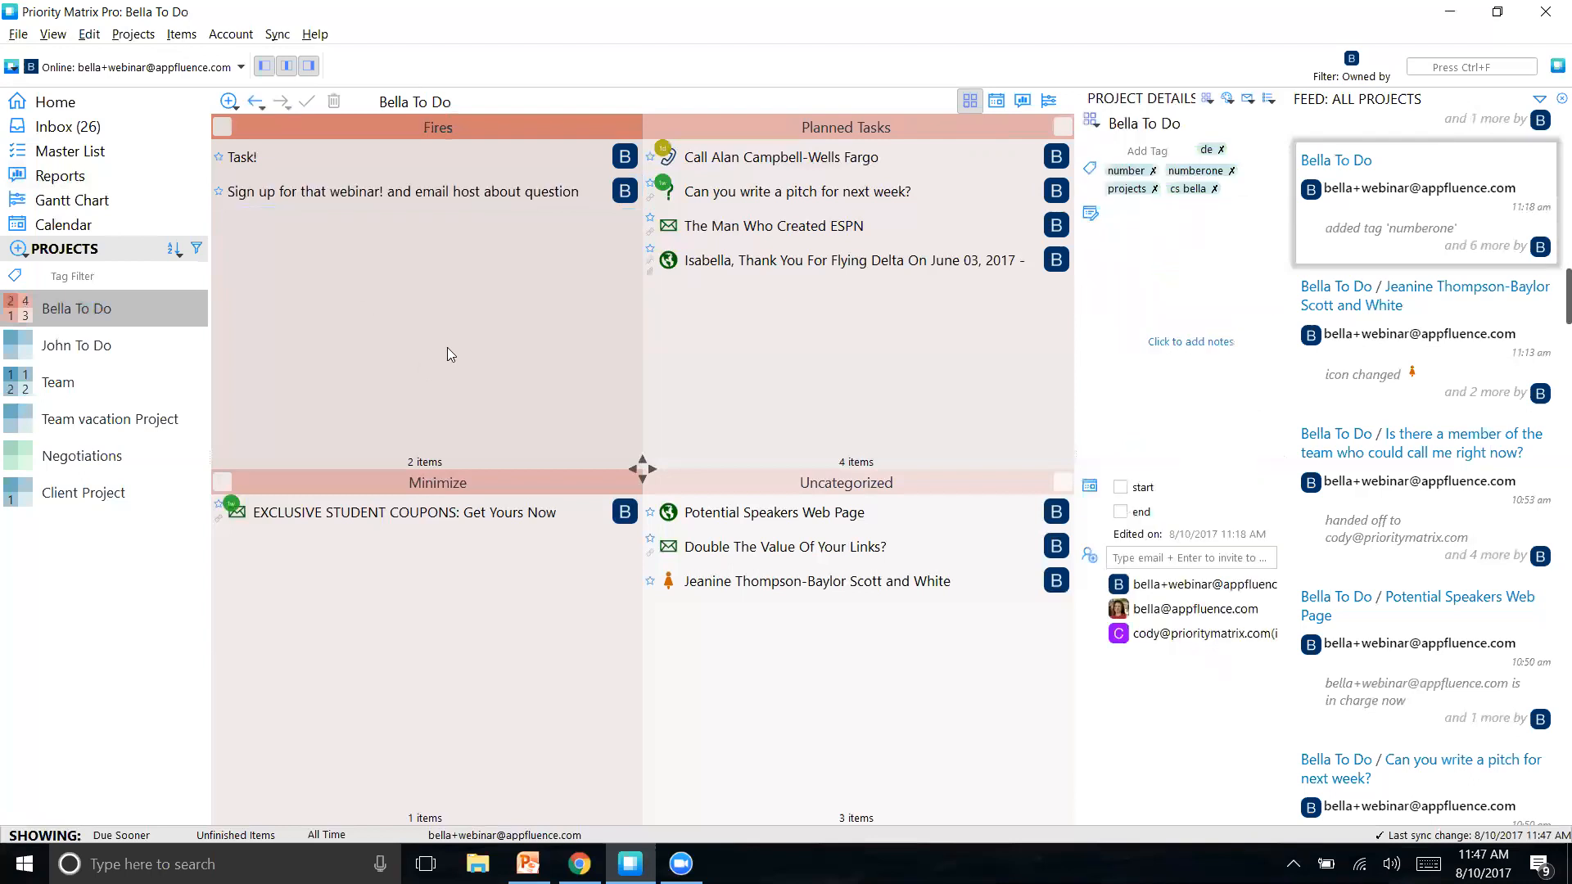
Step: Set the webinar sign-up item's due date with the comment "due tomorrow at 9 am"
{"action": "left_click", "coordinate": [465, 195]}
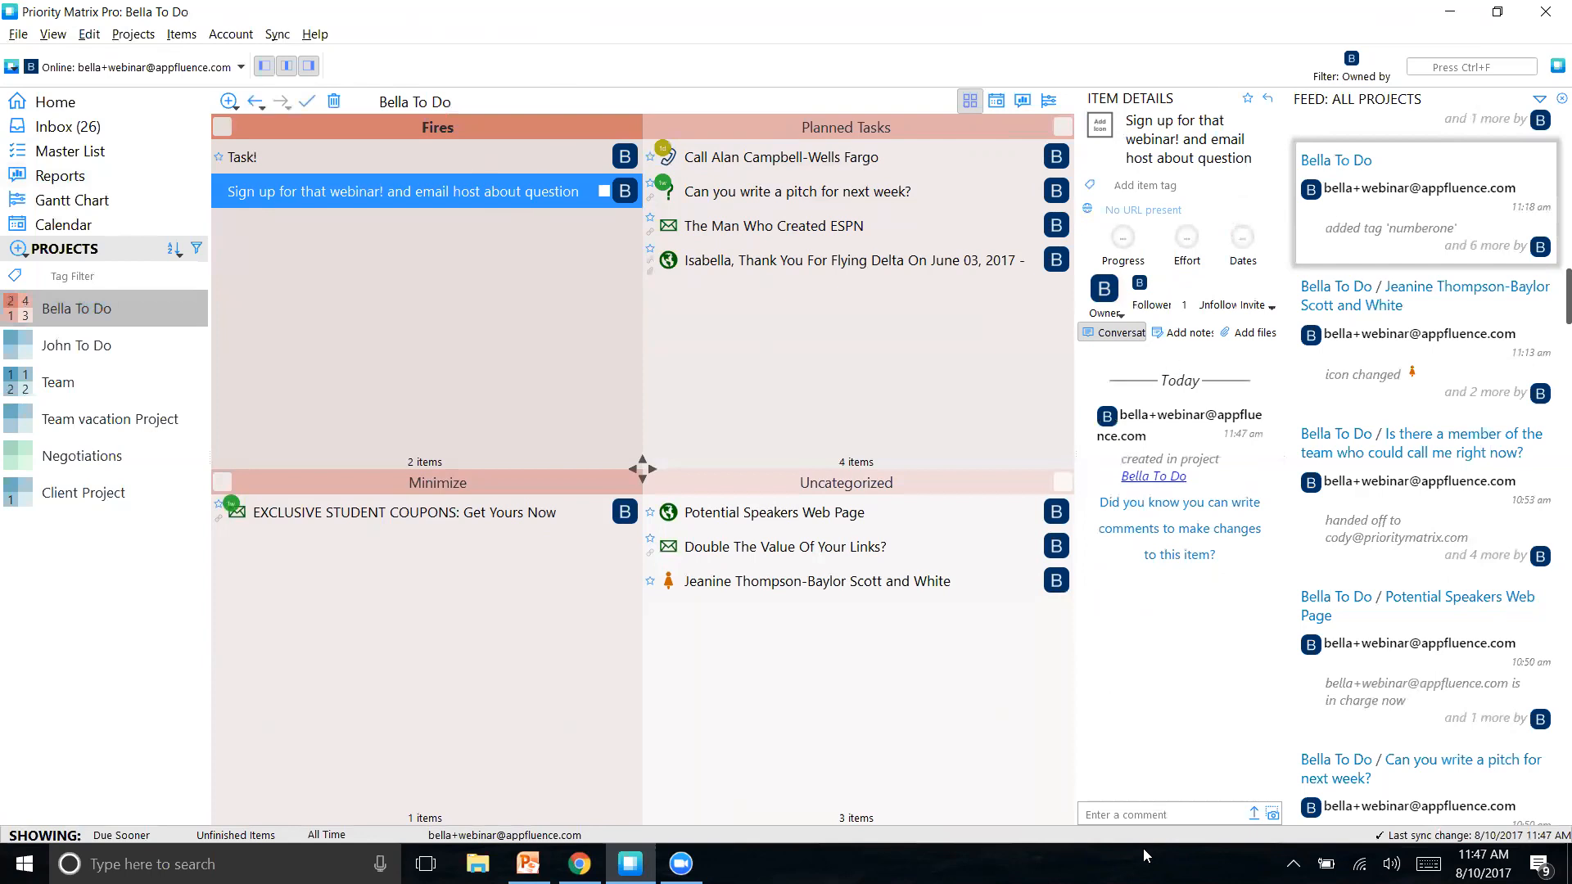
{"action": "left_click", "coordinate": [1144, 811]}
{"action": "type", "text": "due tomoo"}
{"action": "key", "text": "BackSpace"}
{"action": "type", "text": "rrow at 9 am"}
{"action": "key", "text": "Return"}
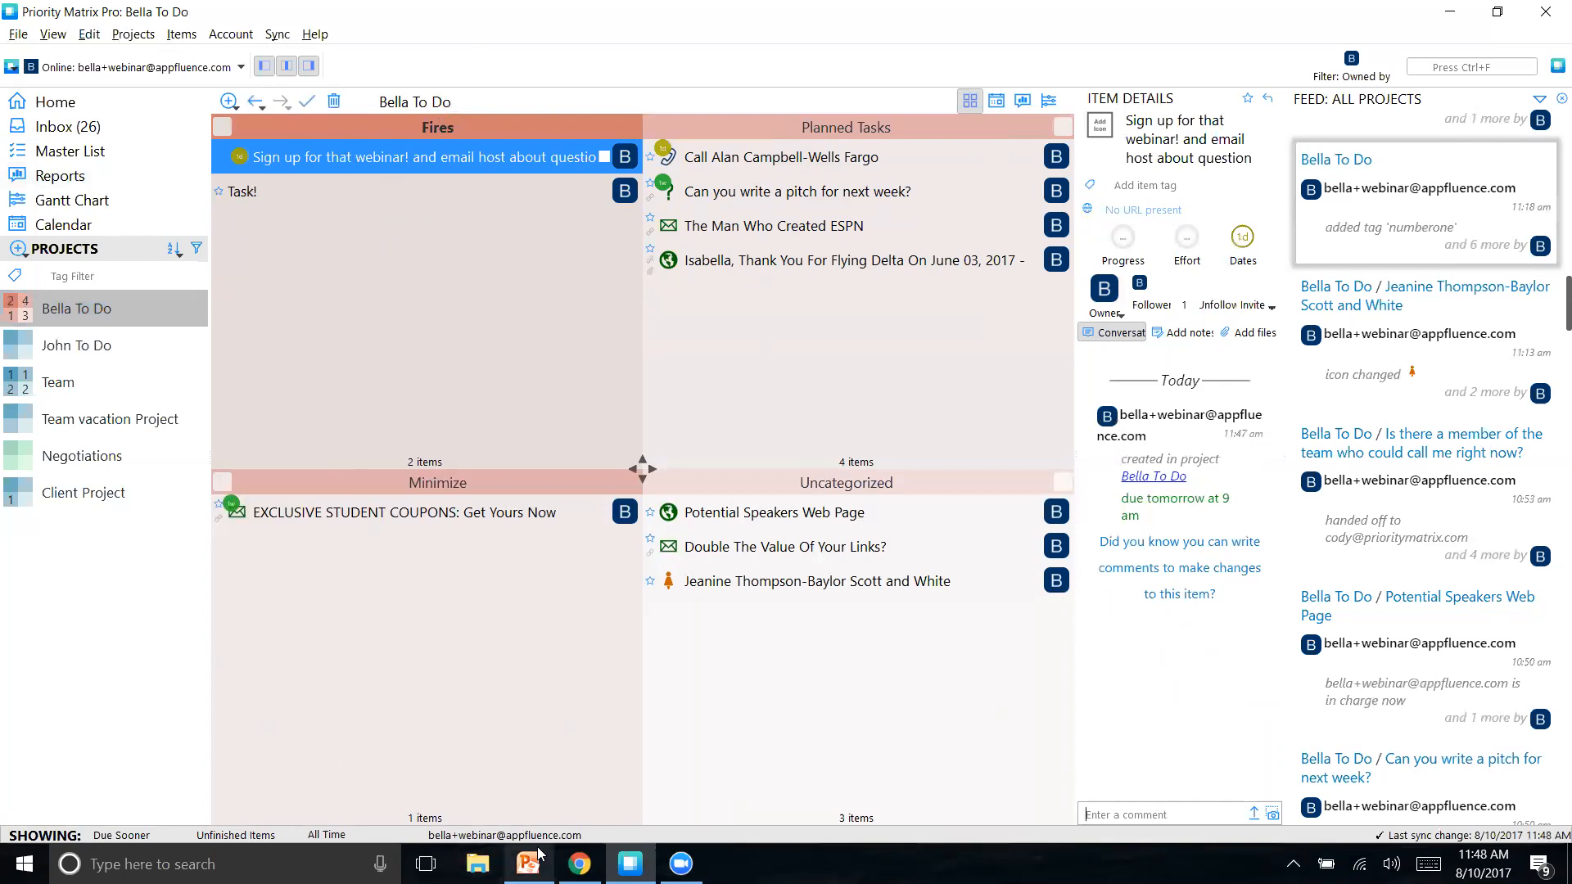
Step: Switch to PowerPoint, view slide 7 of the "A Day In Your Life With Priority Matrix" deck as a slide show, and exit it
{"action": "mouse_move", "coordinate": [631, 865]}
{"action": "mouse_move", "coordinate": [528, 865]}
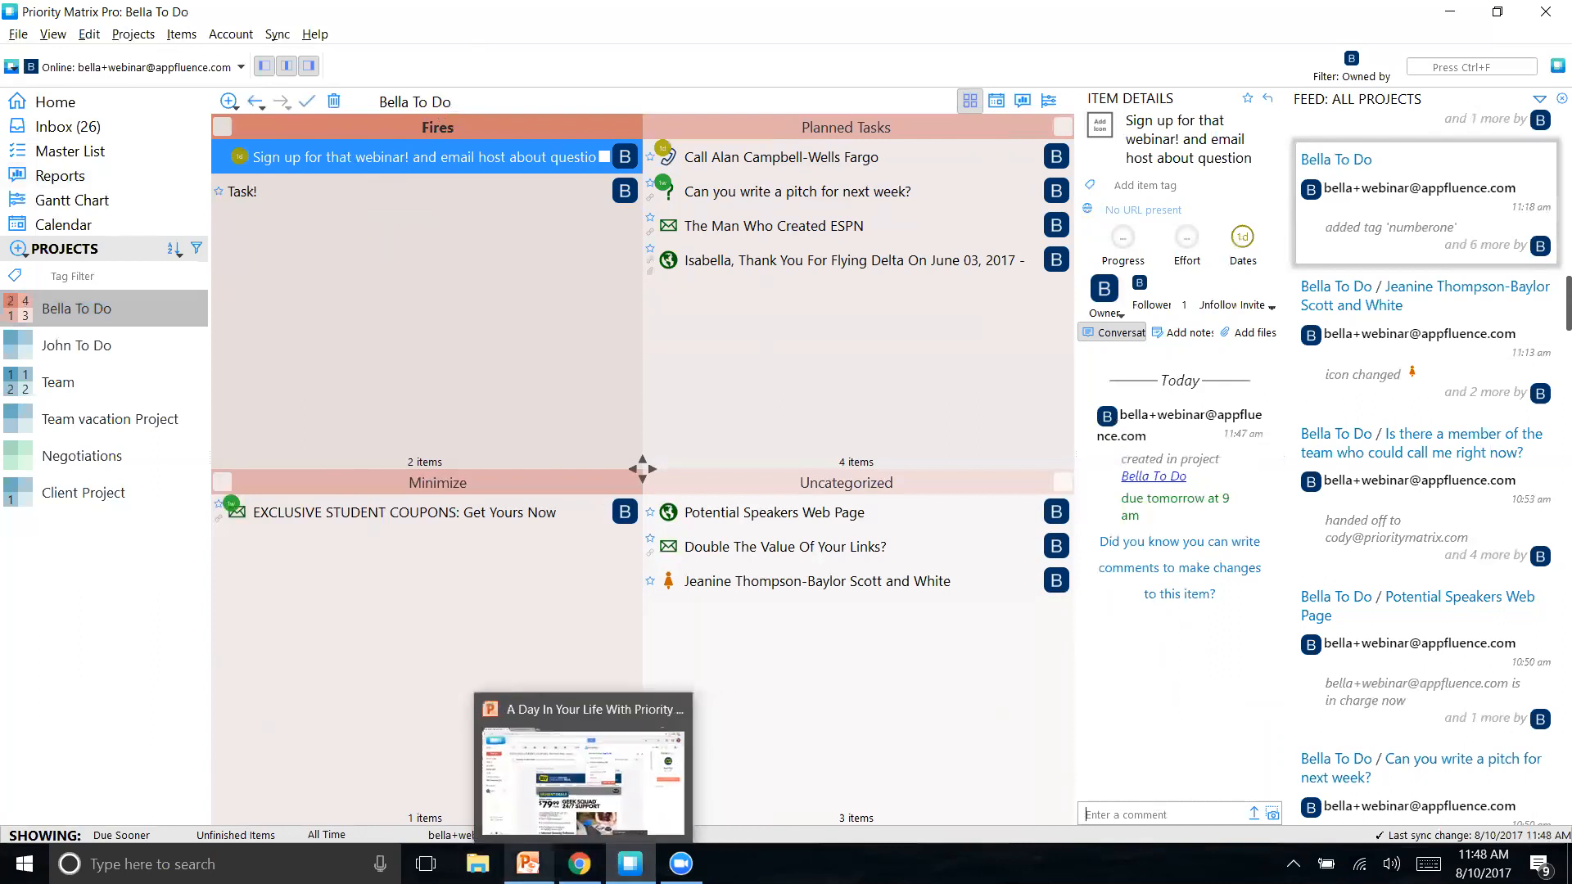
{"action": "left_click", "coordinate": [528, 770]}
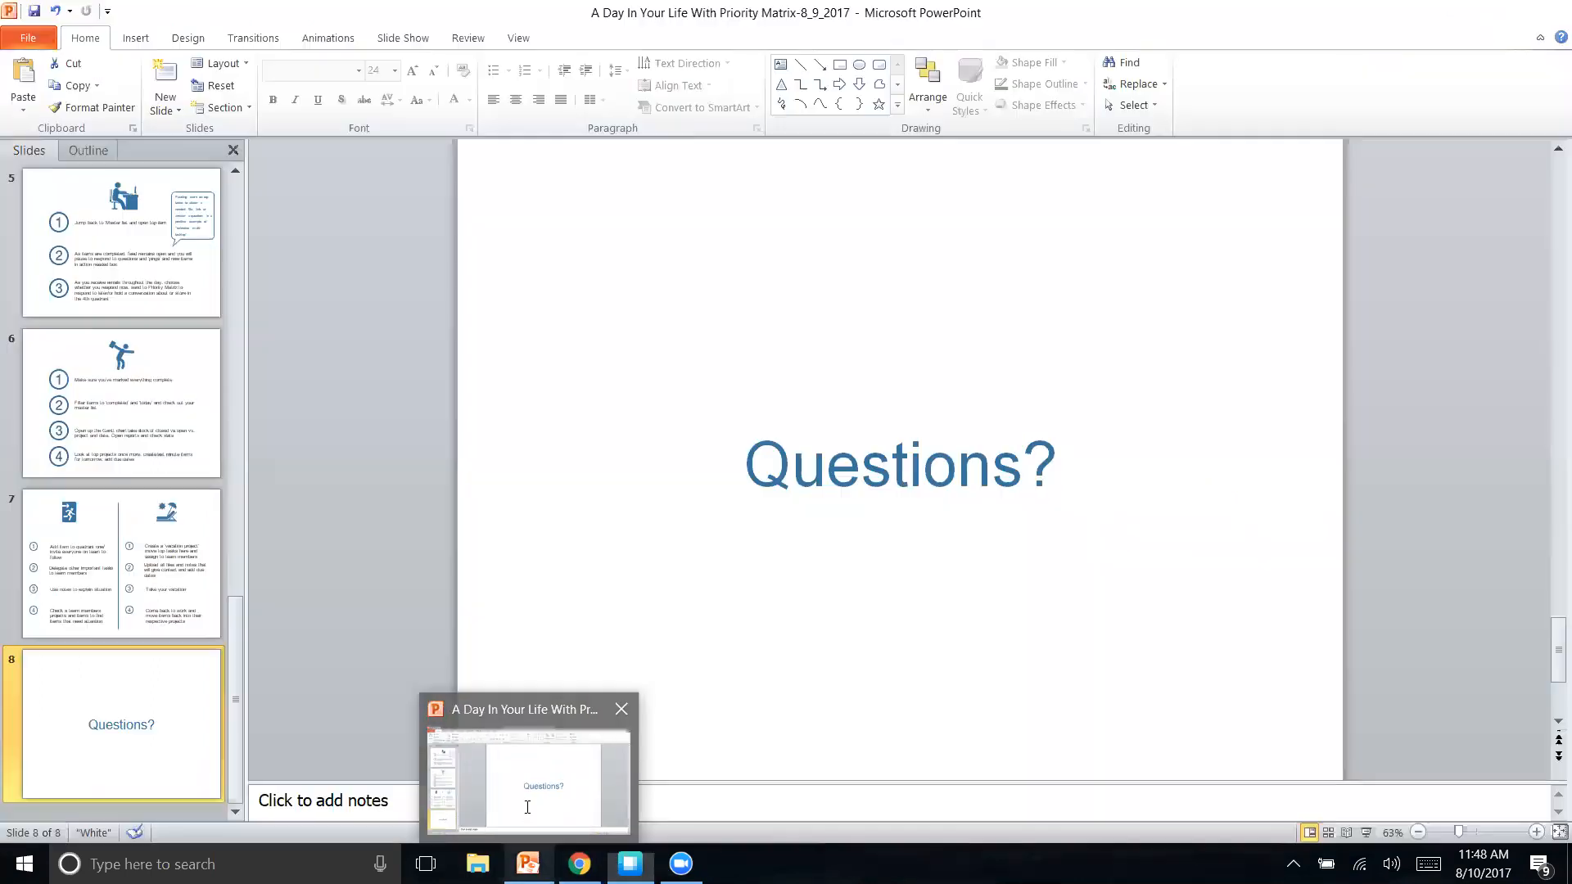
{"action": "left_click", "coordinate": [175, 552]}
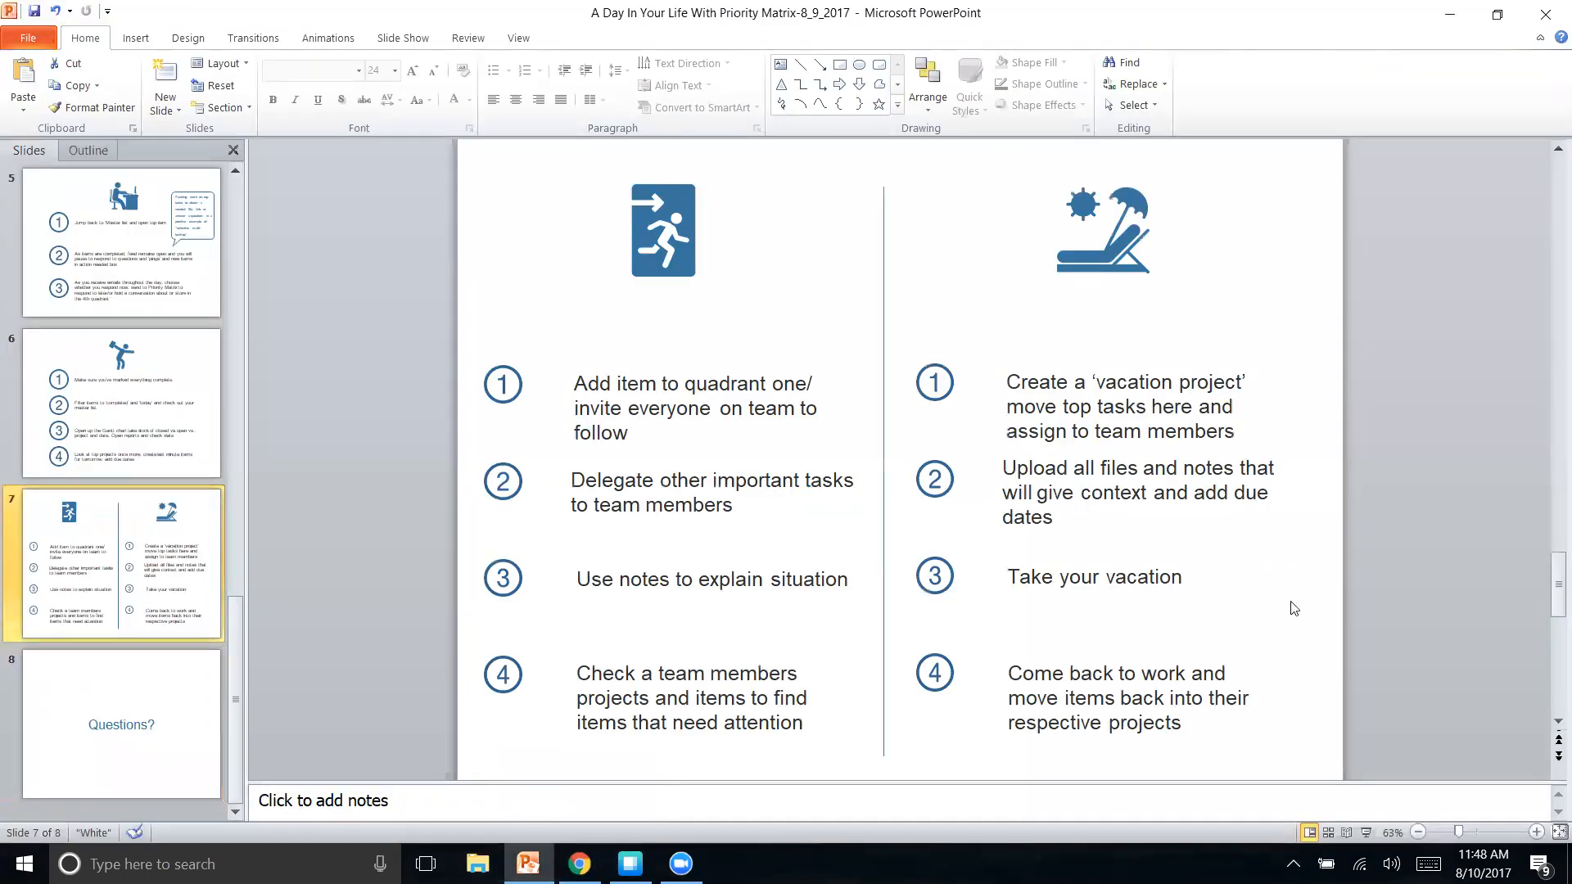
{"action": "left_click", "coordinate": [1367, 832]}
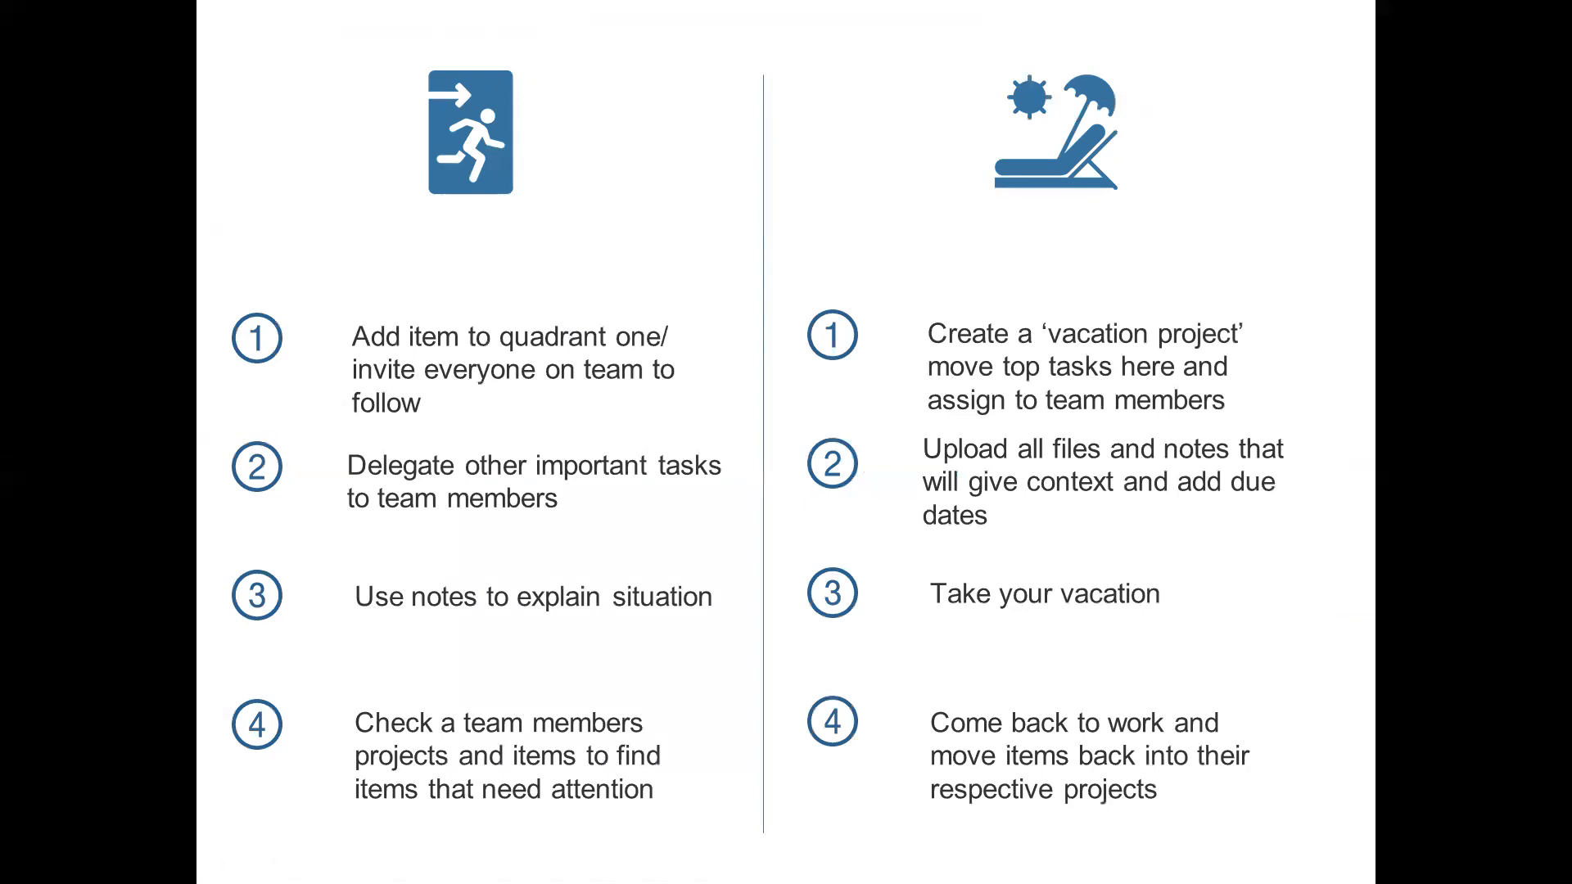
{"action": "key", "text": "Escape"}
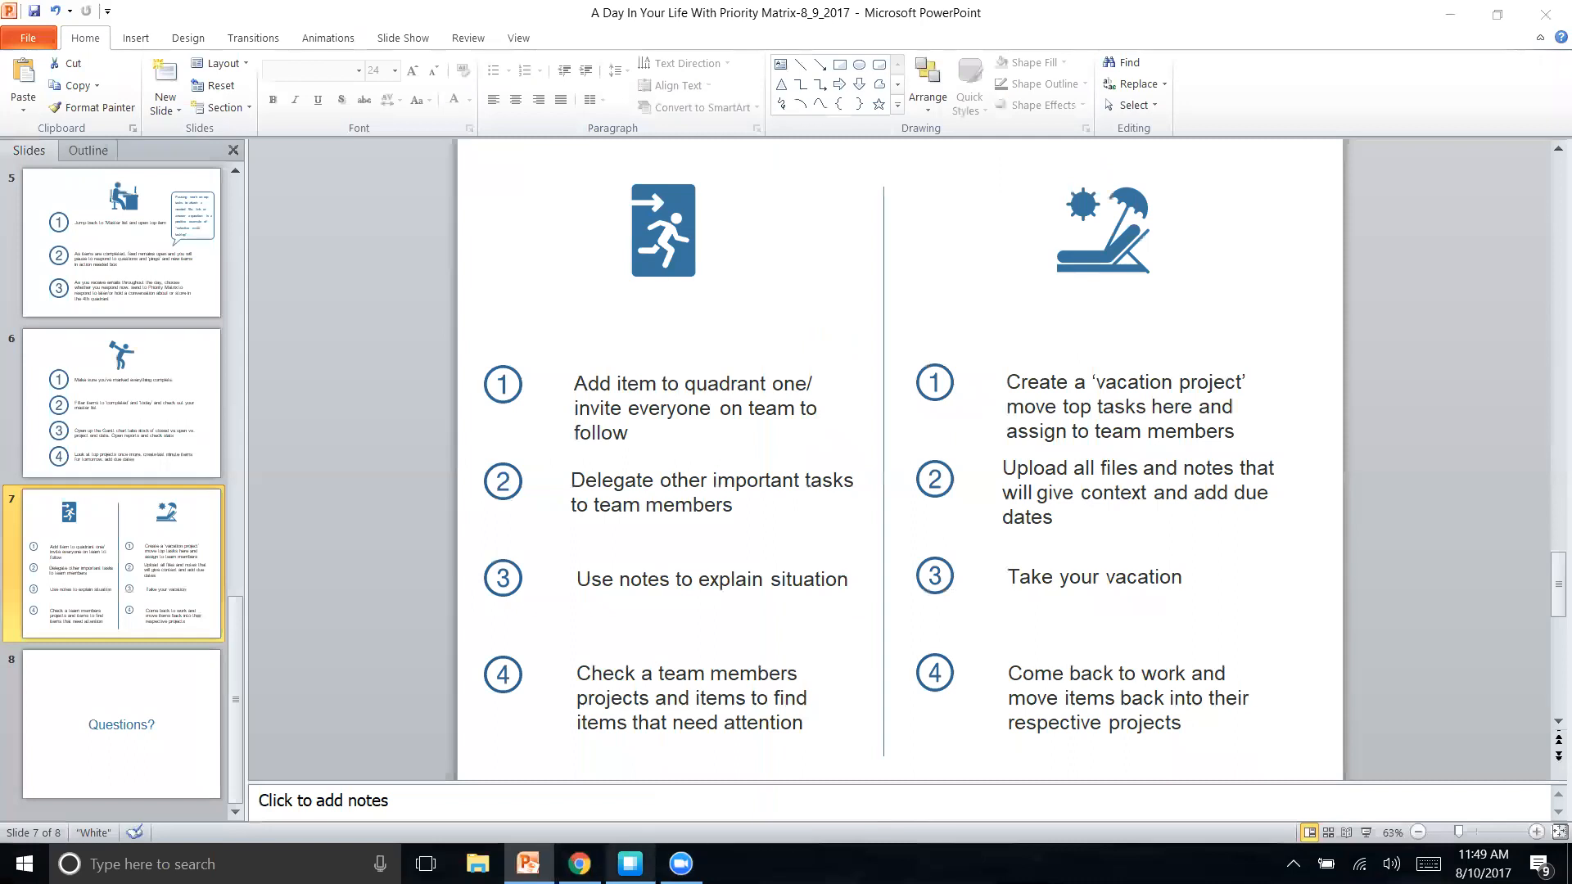
Step: Switch back to Priority Matrix and name the blank Fires item in the Team project "Payroll server down"
{"action": "left_click", "coordinate": [628, 860]}
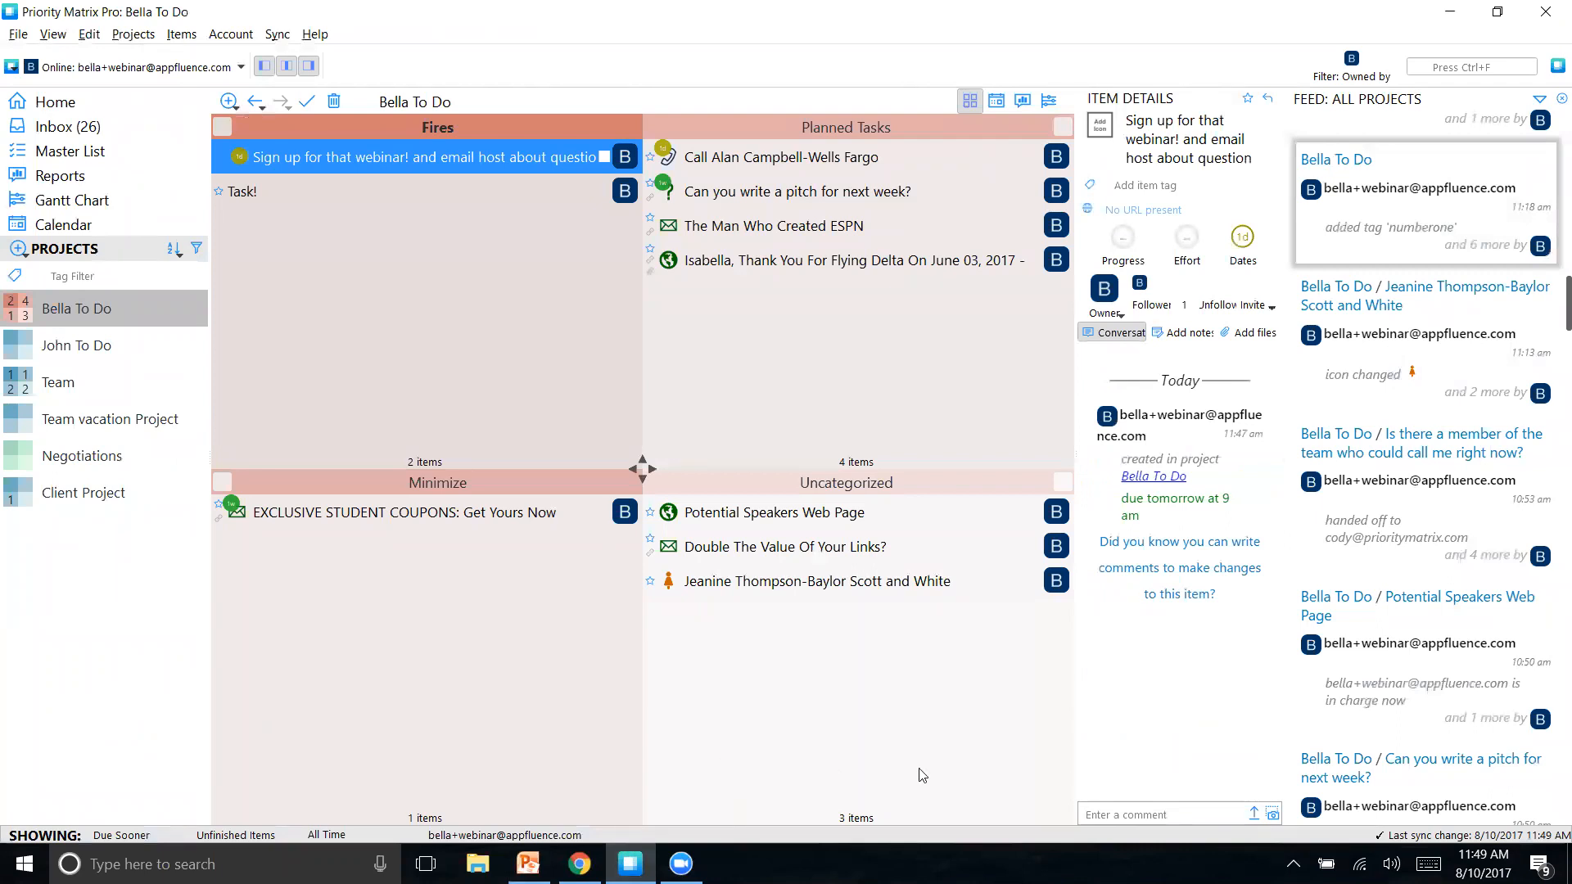
{"action": "left_click", "coordinate": [21, 399]}
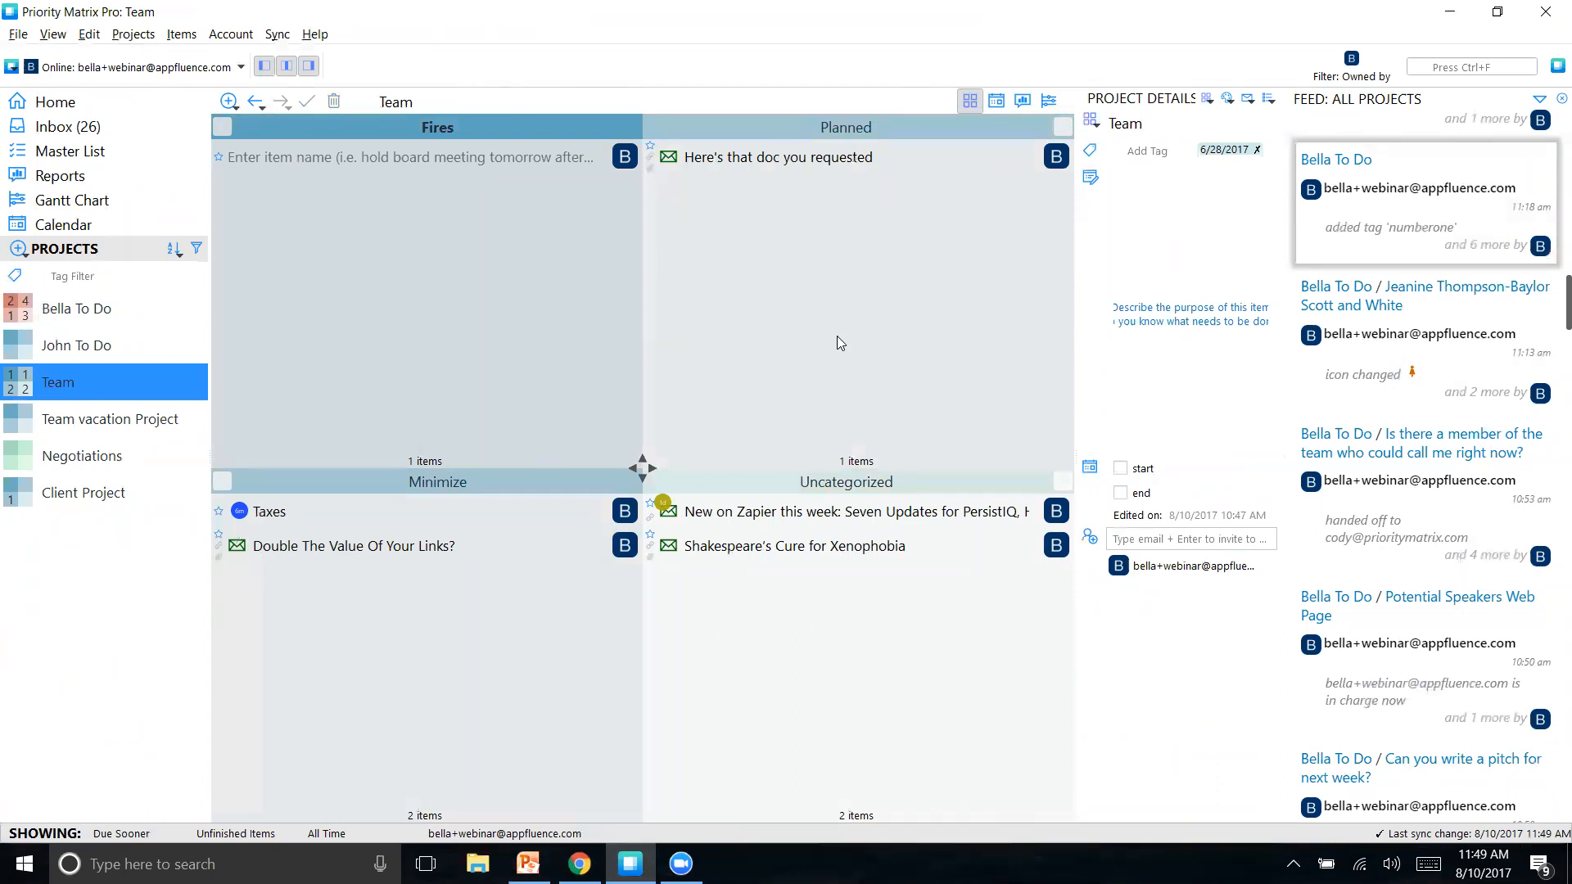
{"action": "left_click", "coordinate": [322, 157]}
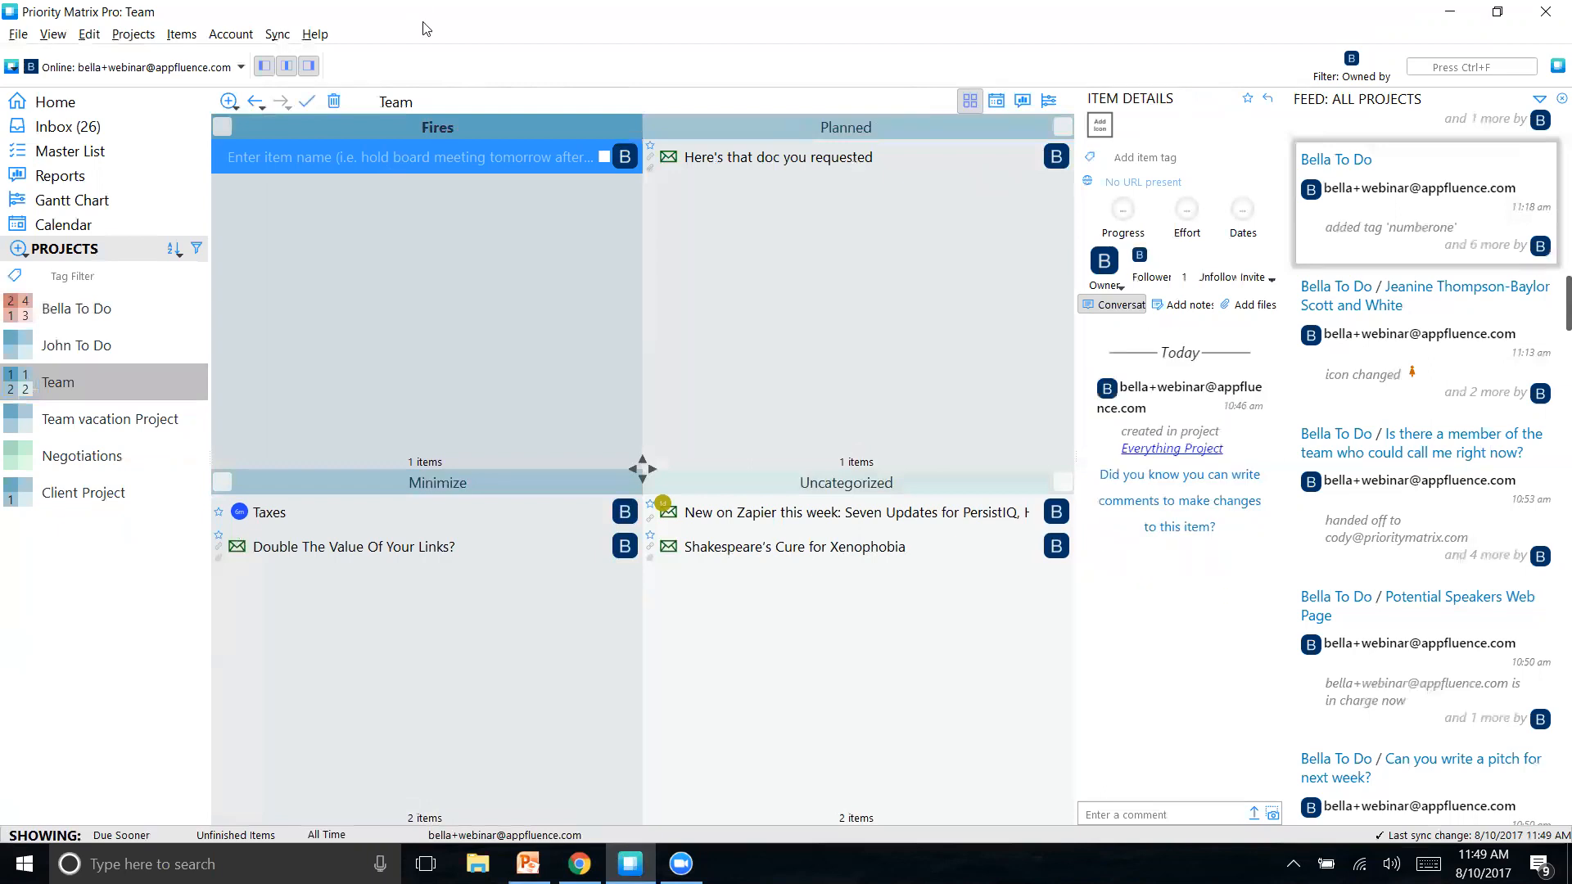
{"action": "left_click", "coordinate": [375, 156]}
{"action": "type", "text": "Payrol"}
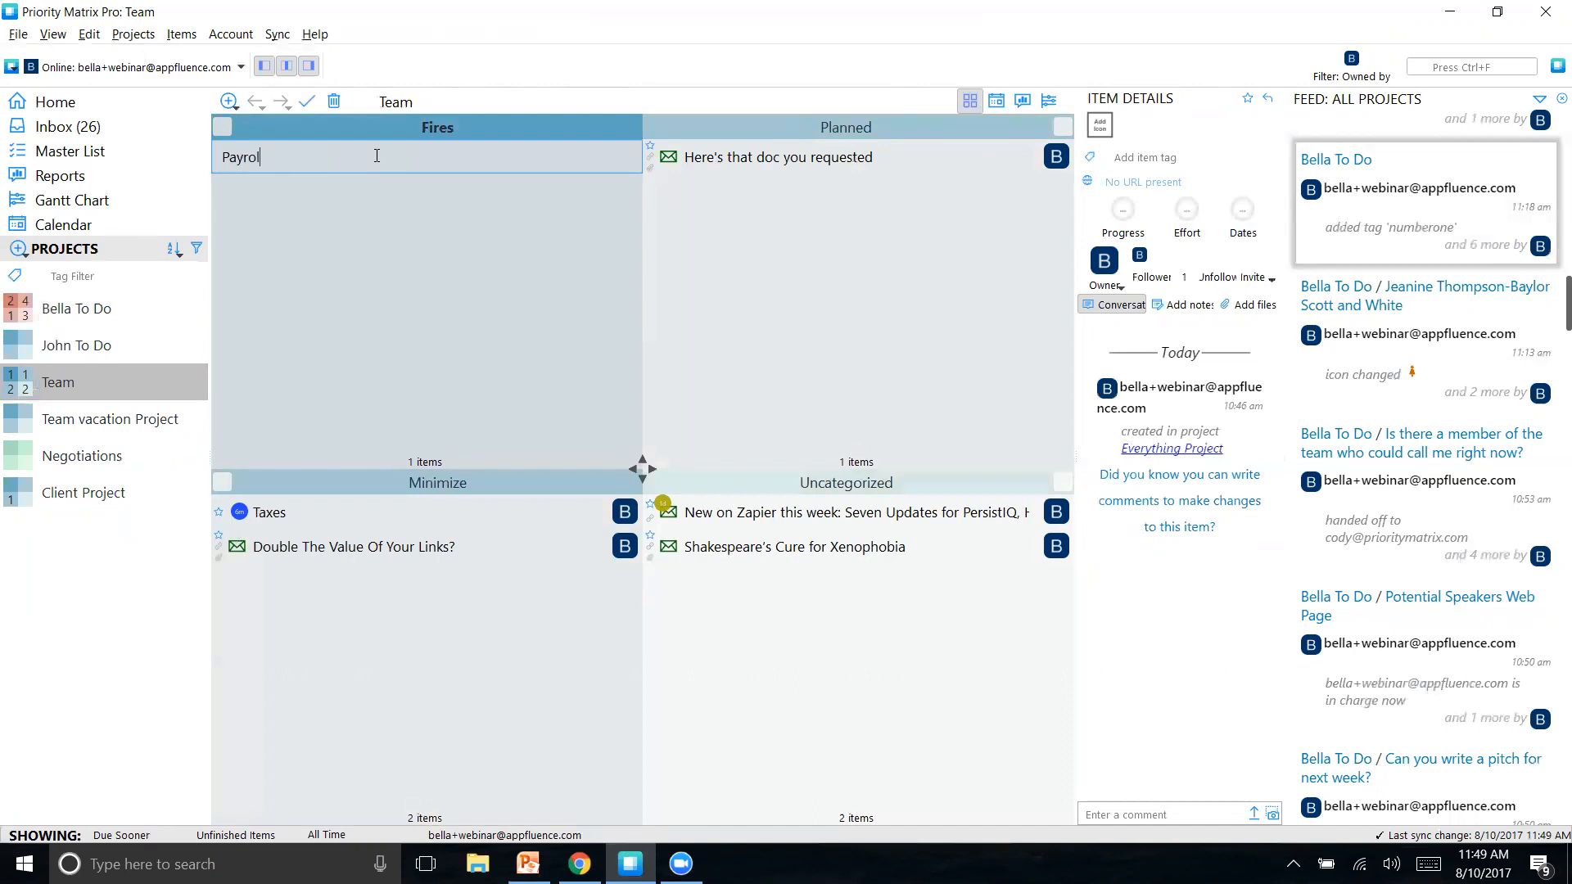
{"action": "type", "text": "l server down"}
{"action": "key", "text": "Return"}
Step: Invite three collaborators to follow the "Payroll server down" item
{"action": "left_click", "coordinate": [339, 156]}
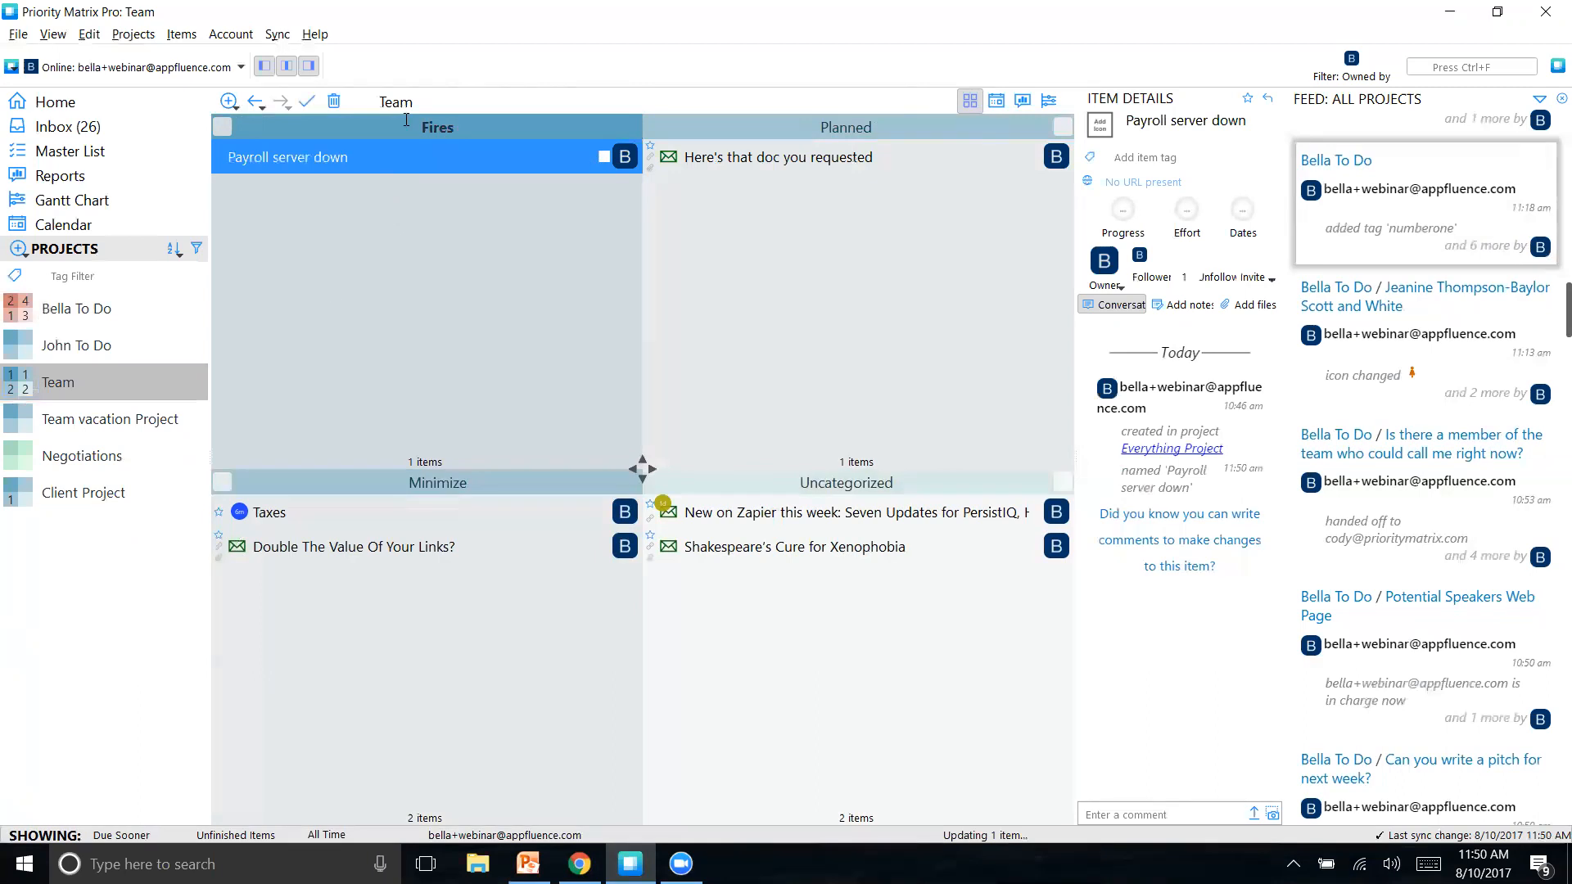
{"action": "left_click", "coordinate": [377, 248]}
{"action": "left_click", "coordinate": [347, 158]}
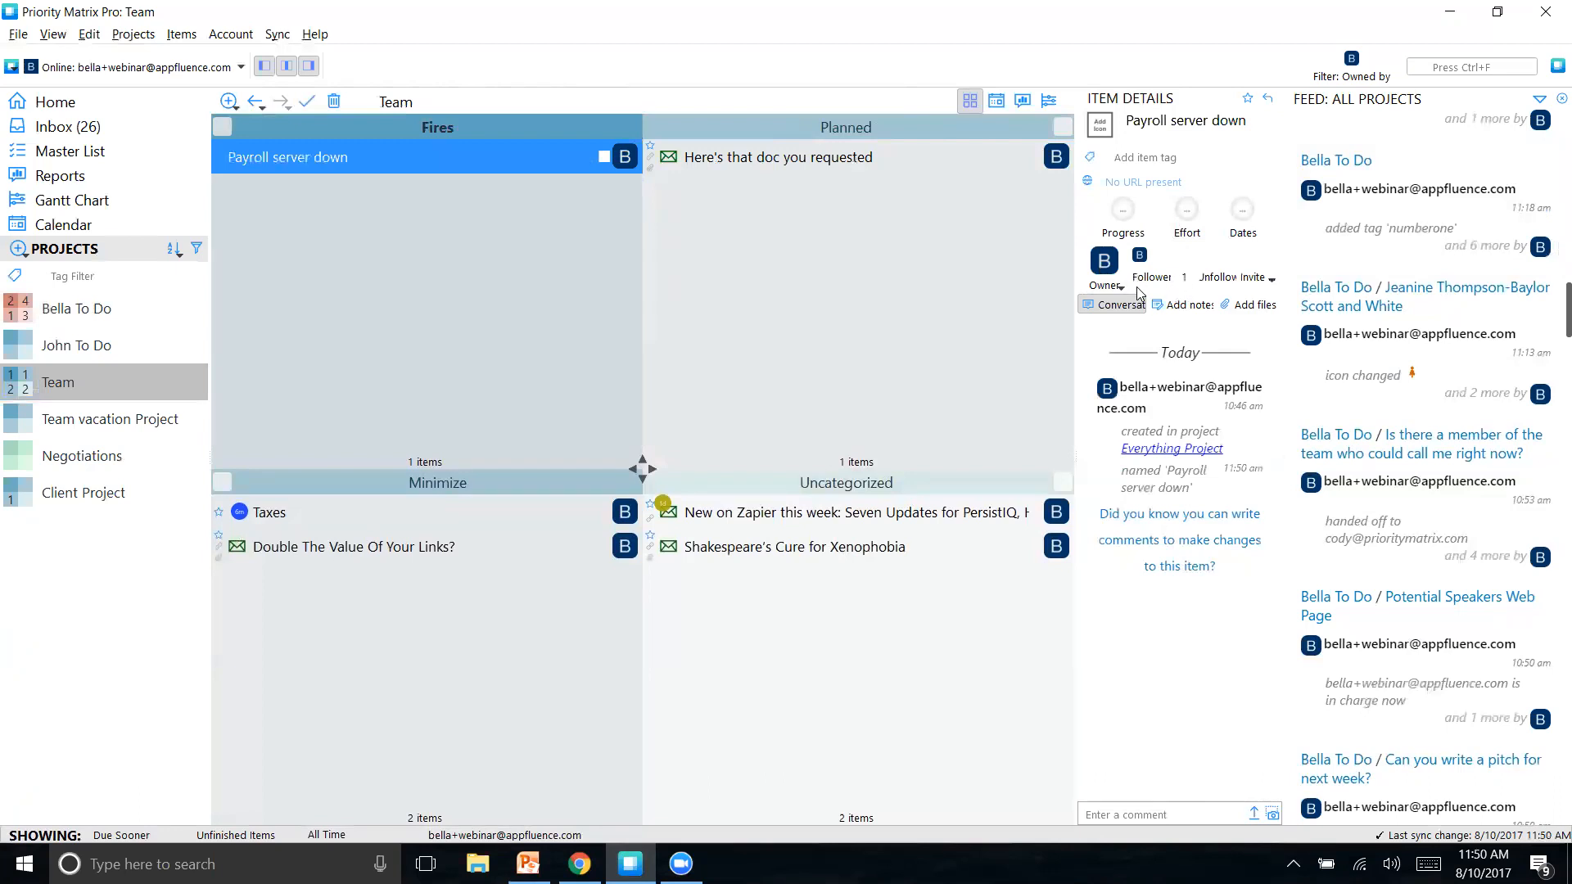
{"action": "left_click", "coordinate": [1119, 265]}
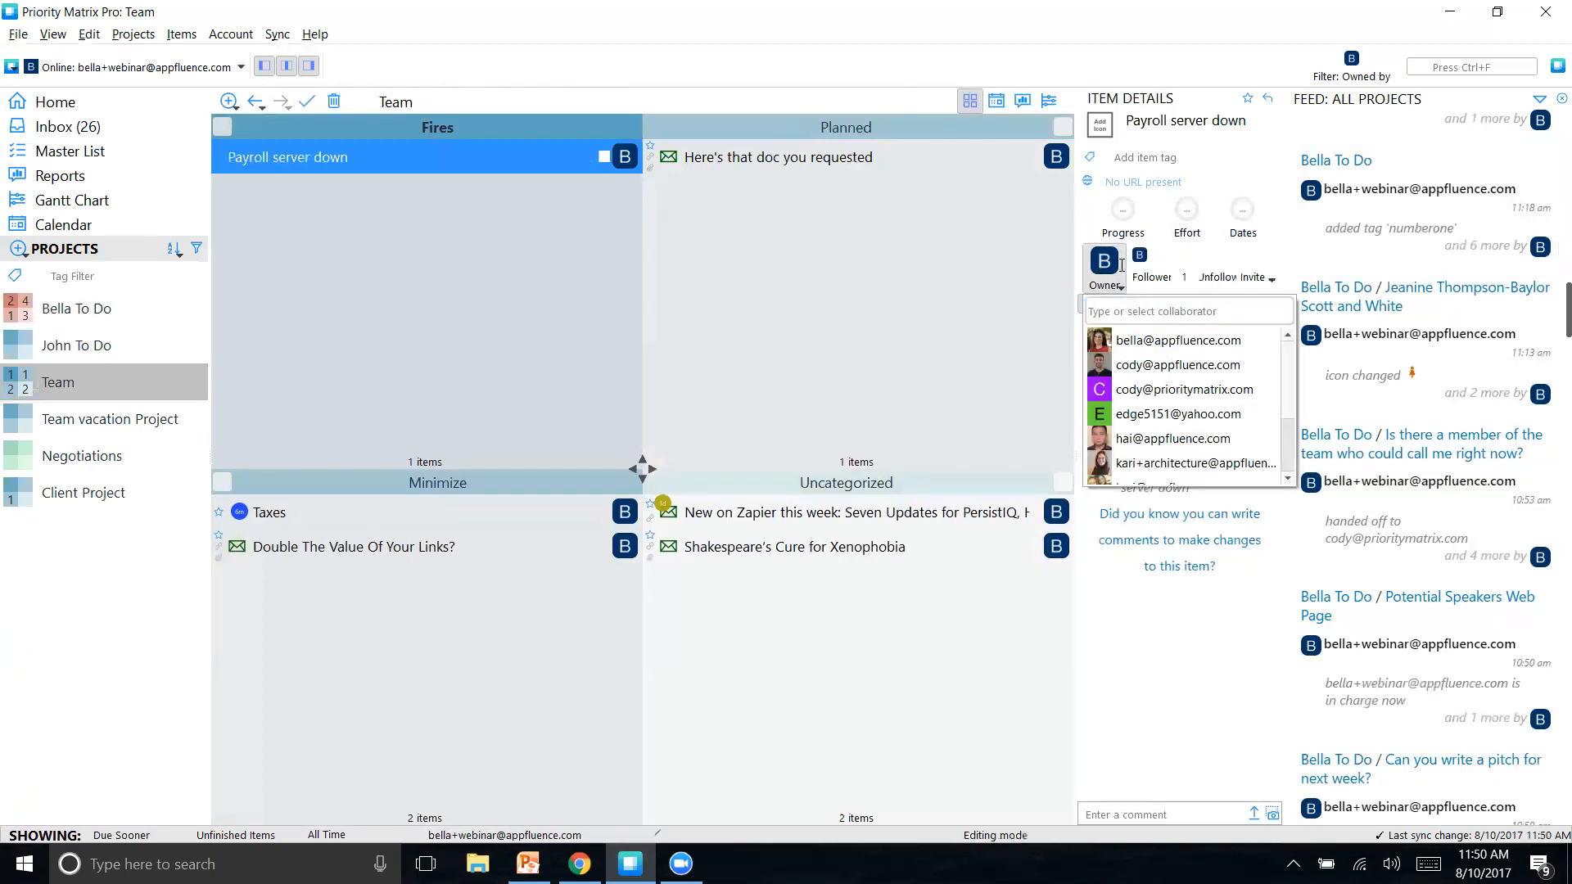
{"action": "left_click", "coordinate": [1238, 275]}
{"action": "left_click", "coordinate": [1261, 326]}
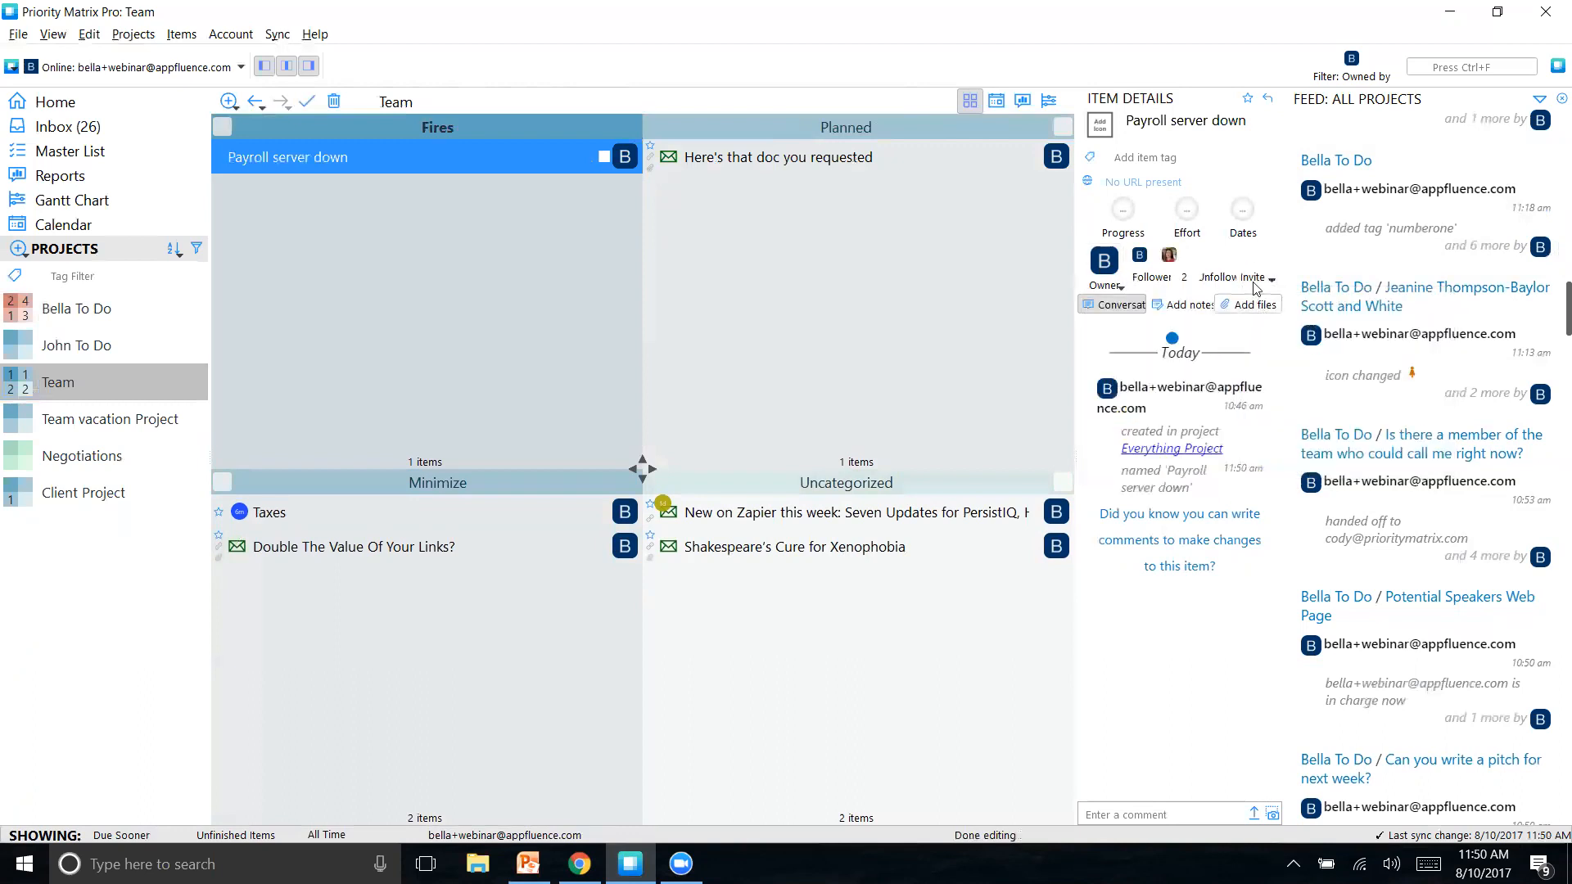
{"action": "left_click", "coordinate": [1260, 280]}
{"action": "left_click", "coordinate": [1257, 325]}
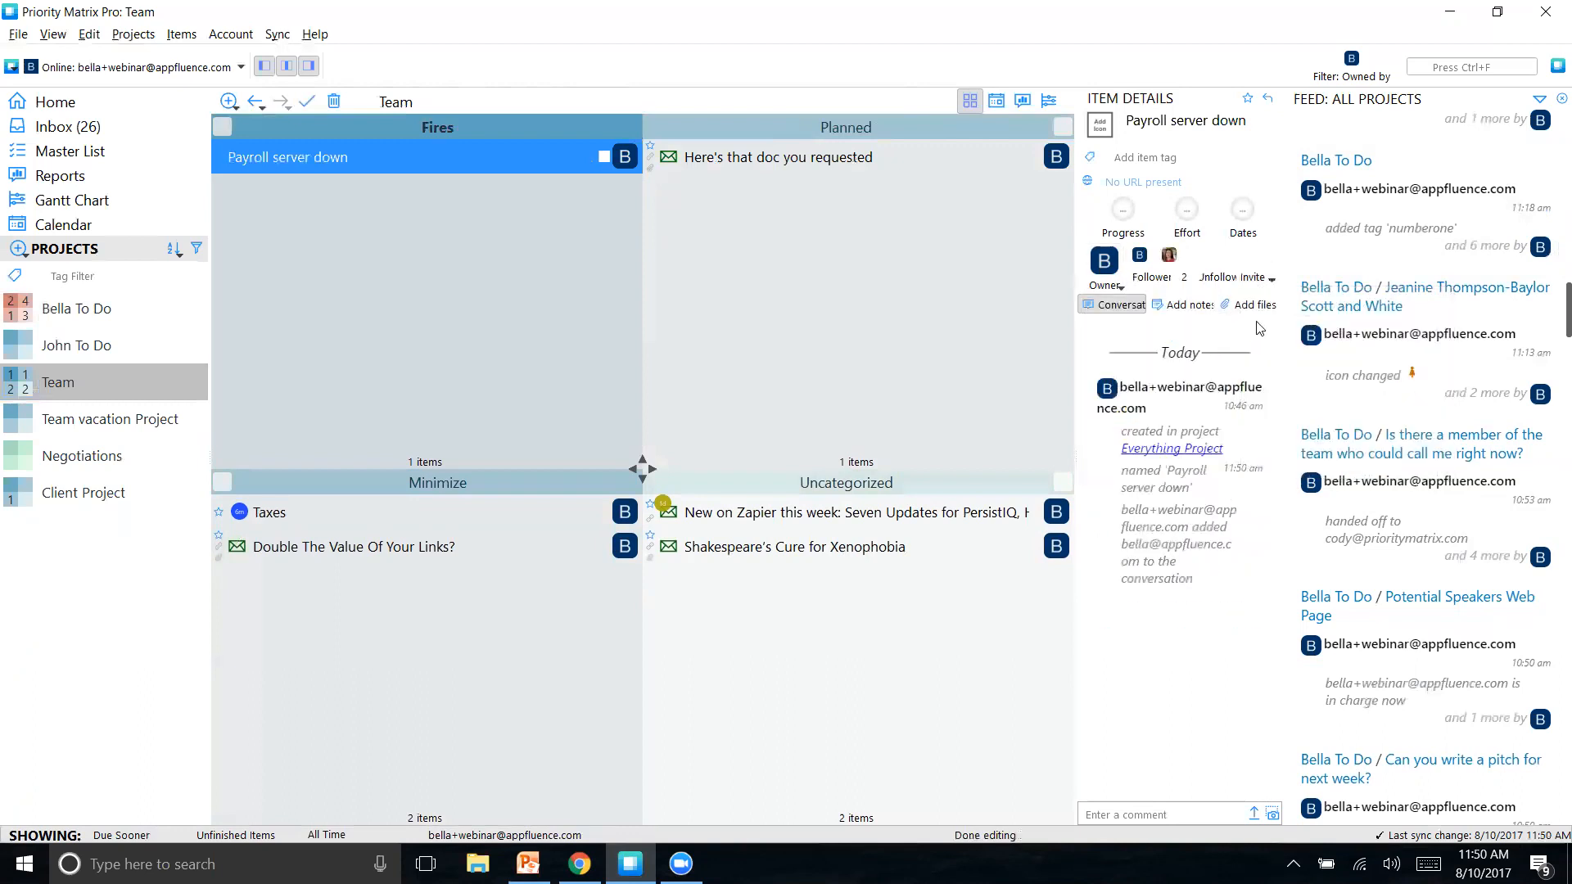
{"action": "left_click", "coordinate": [1238, 276]}
{"action": "left_click", "coordinate": [1250, 345]}
{"action": "left_click", "coordinate": [1253, 277]}
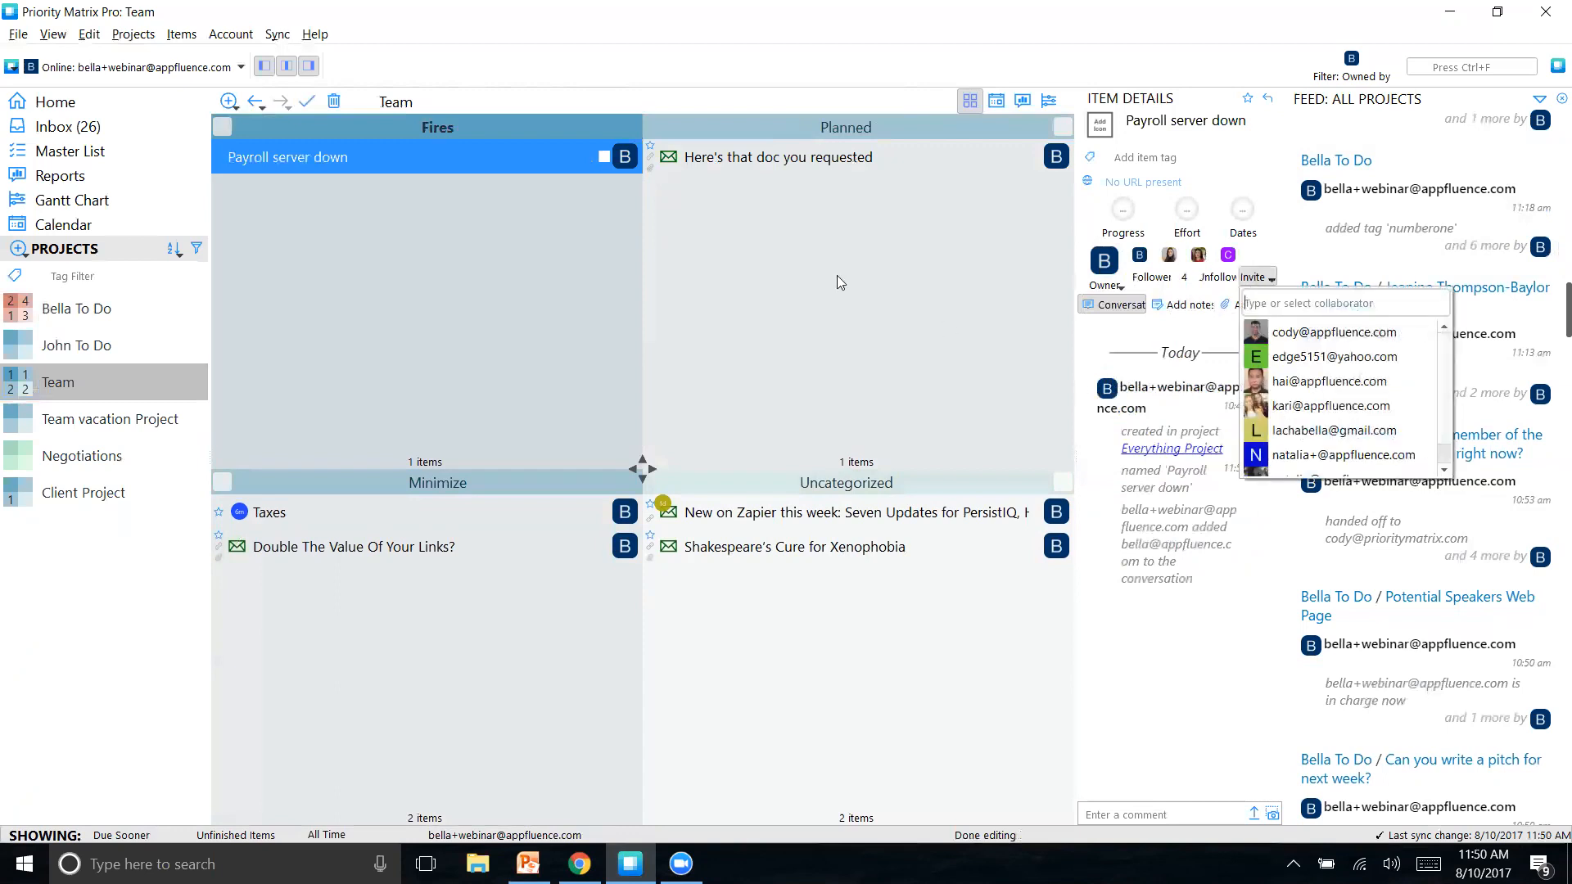
{"action": "left_click", "coordinate": [490, 305]}
{"action": "left_click", "coordinate": [501, 146]}
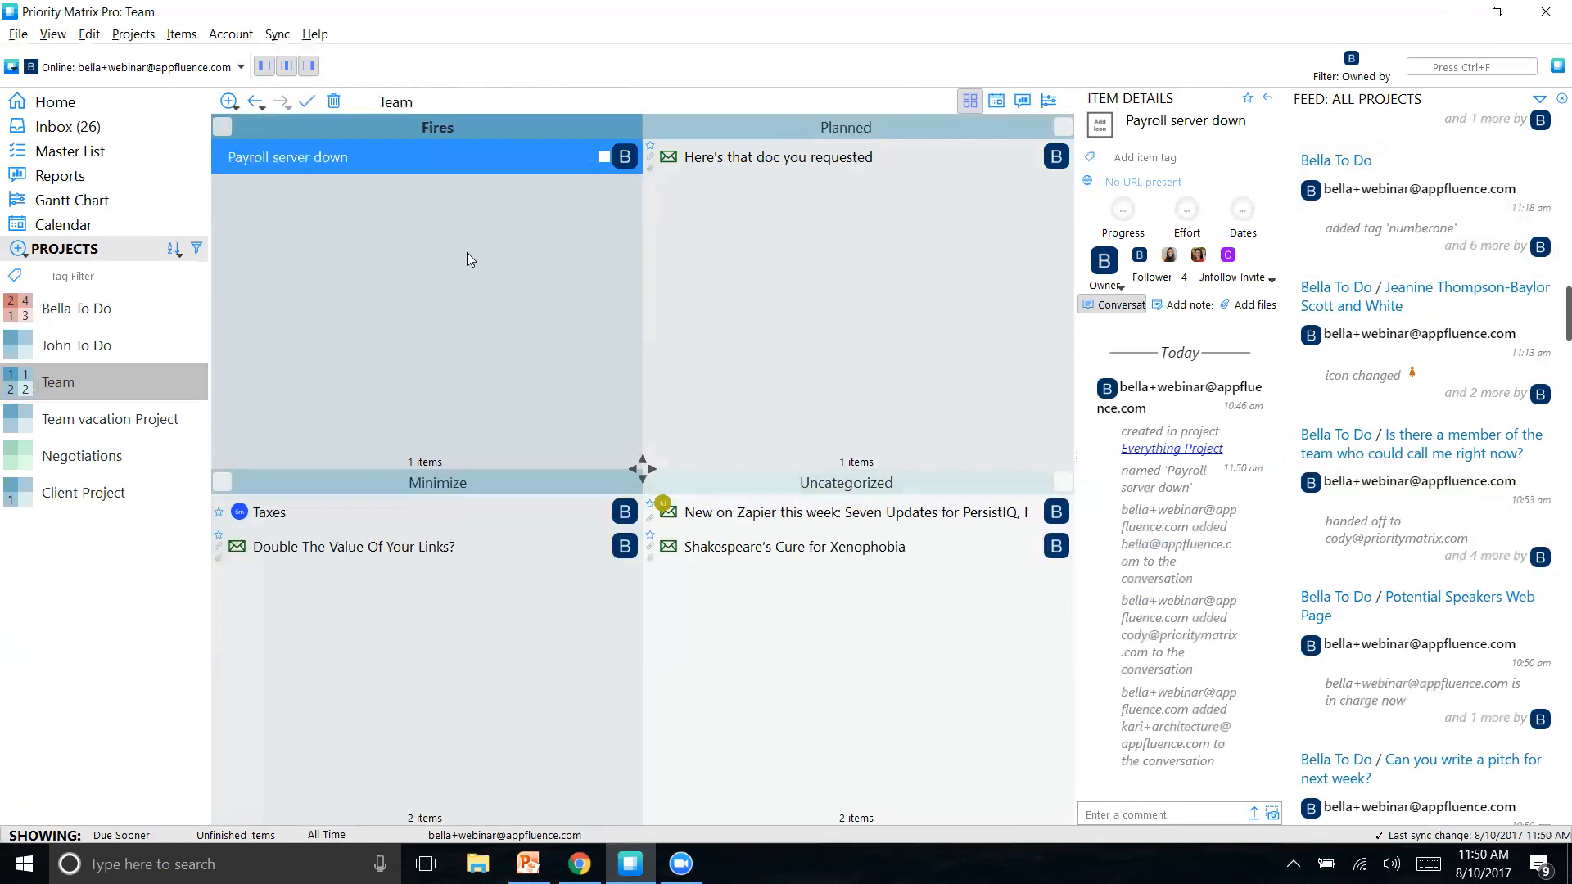
Step: In the account owner's To Do project, hand off "Can you write a pitch for next week?" to a teammate
{"action": "left_click", "coordinate": [94, 312]}
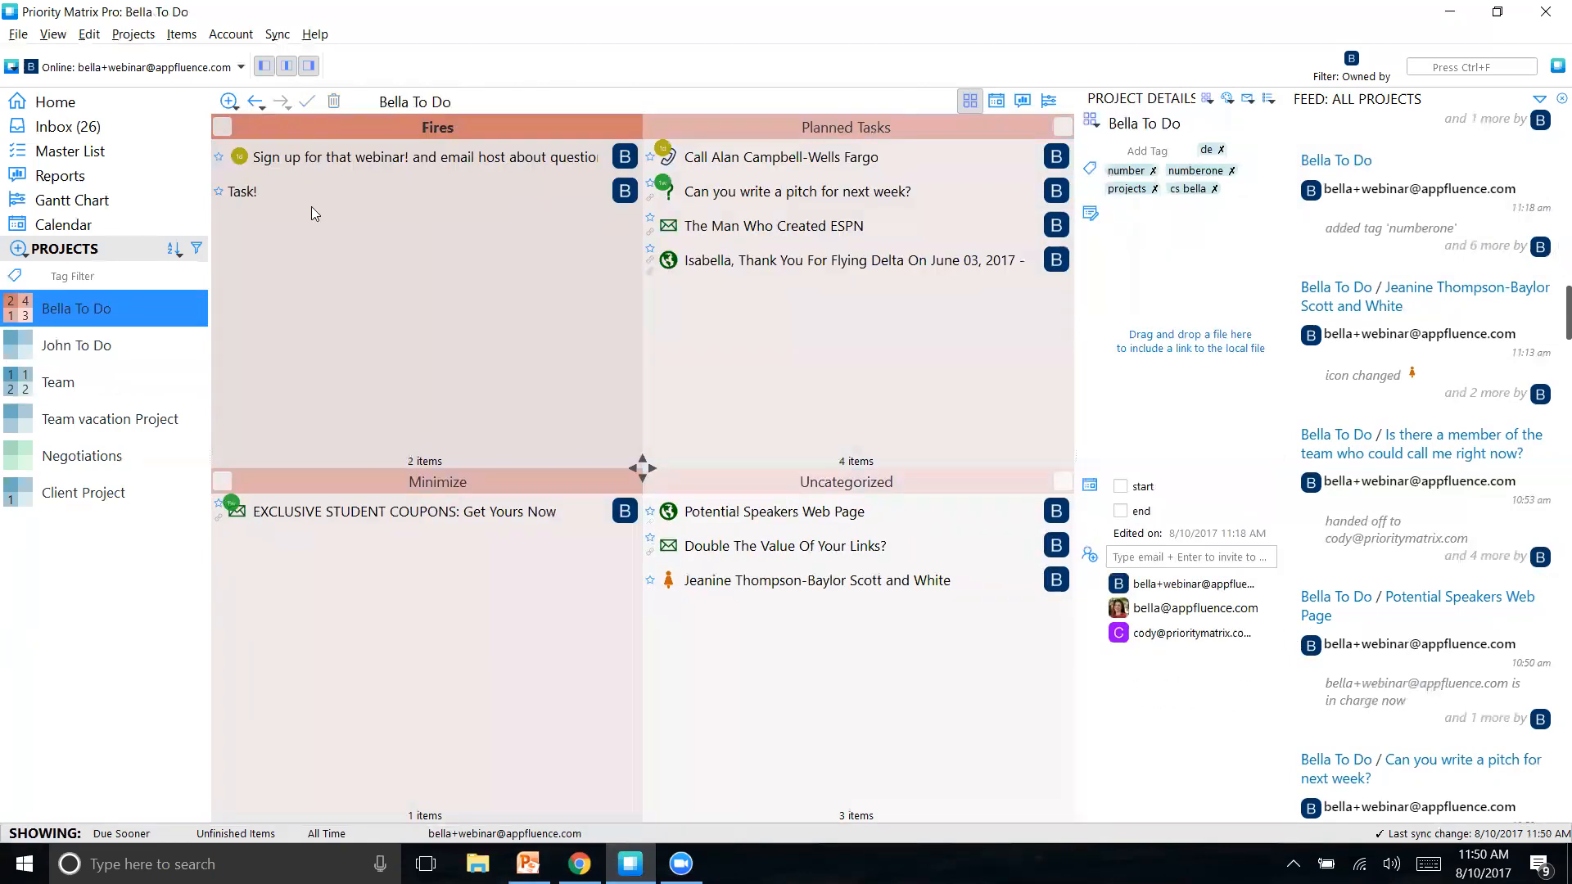
{"action": "left_click", "coordinate": [717, 201]}
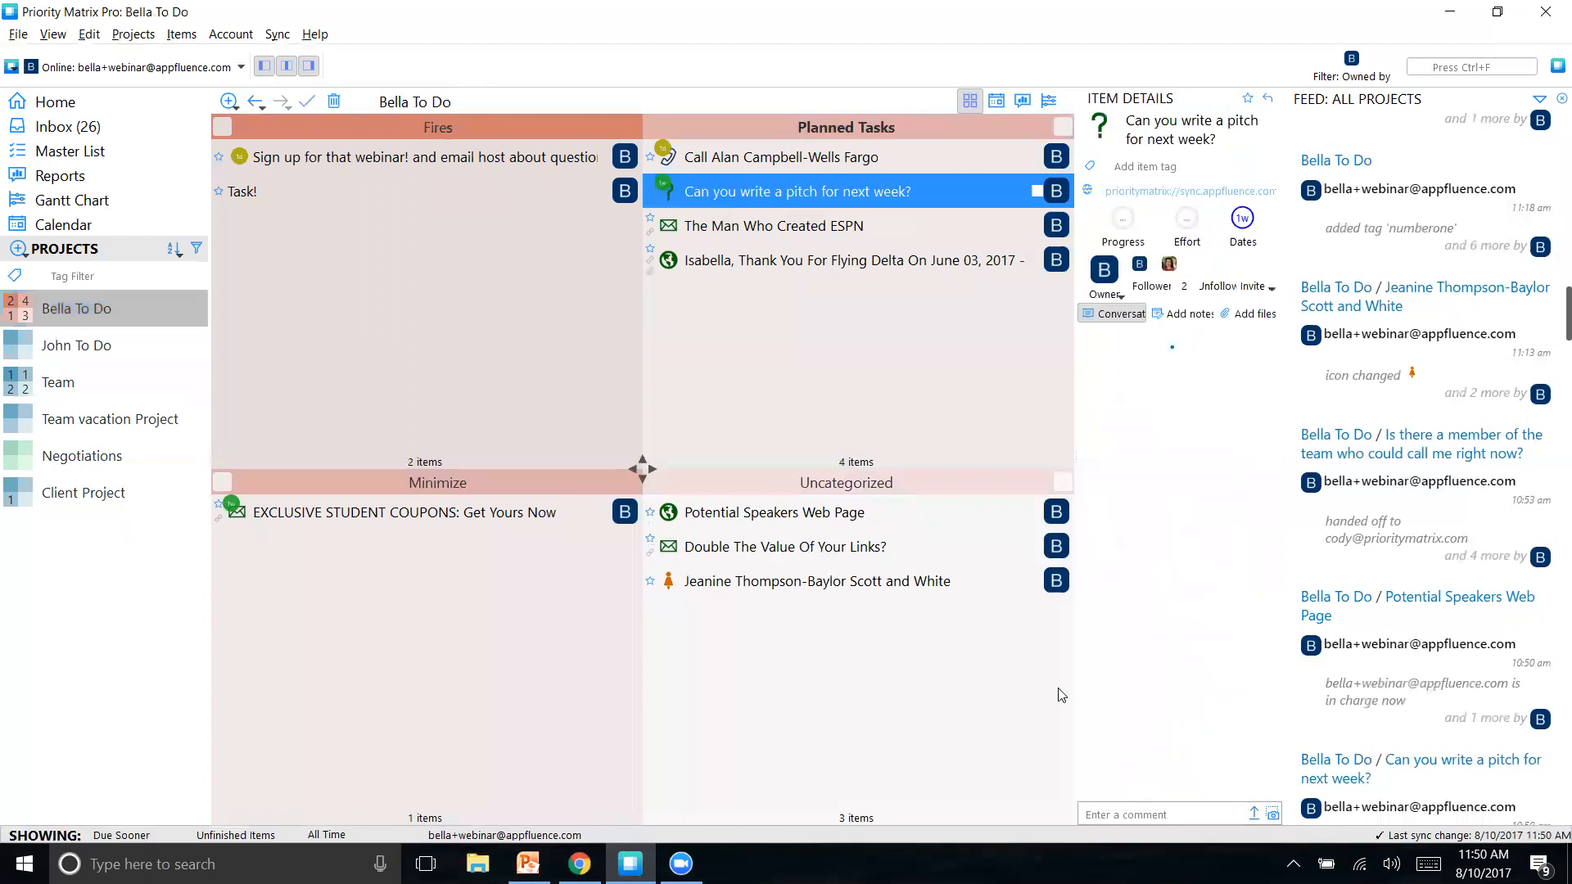
{"action": "left_click", "coordinate": [1104, 274]}
{"action": "left_click", "coordinate": [1122, 353]}
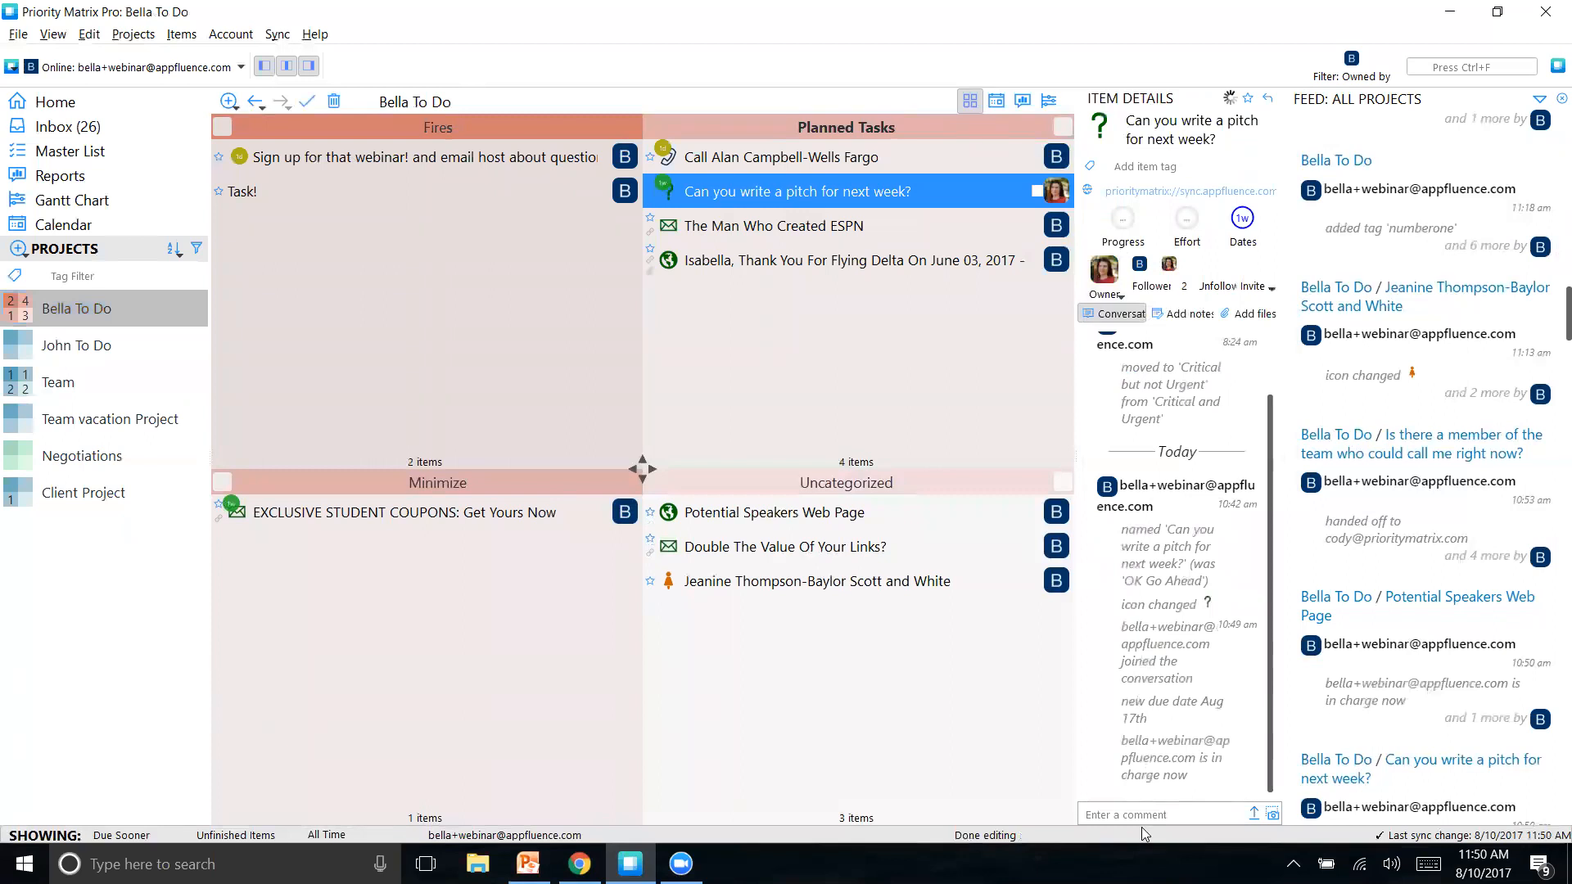
Step: Post the comment "Hey can you please start this see q one of team project" on the handed-off pitch item
{"action": "type", "text": "Hey can you please star t t"}
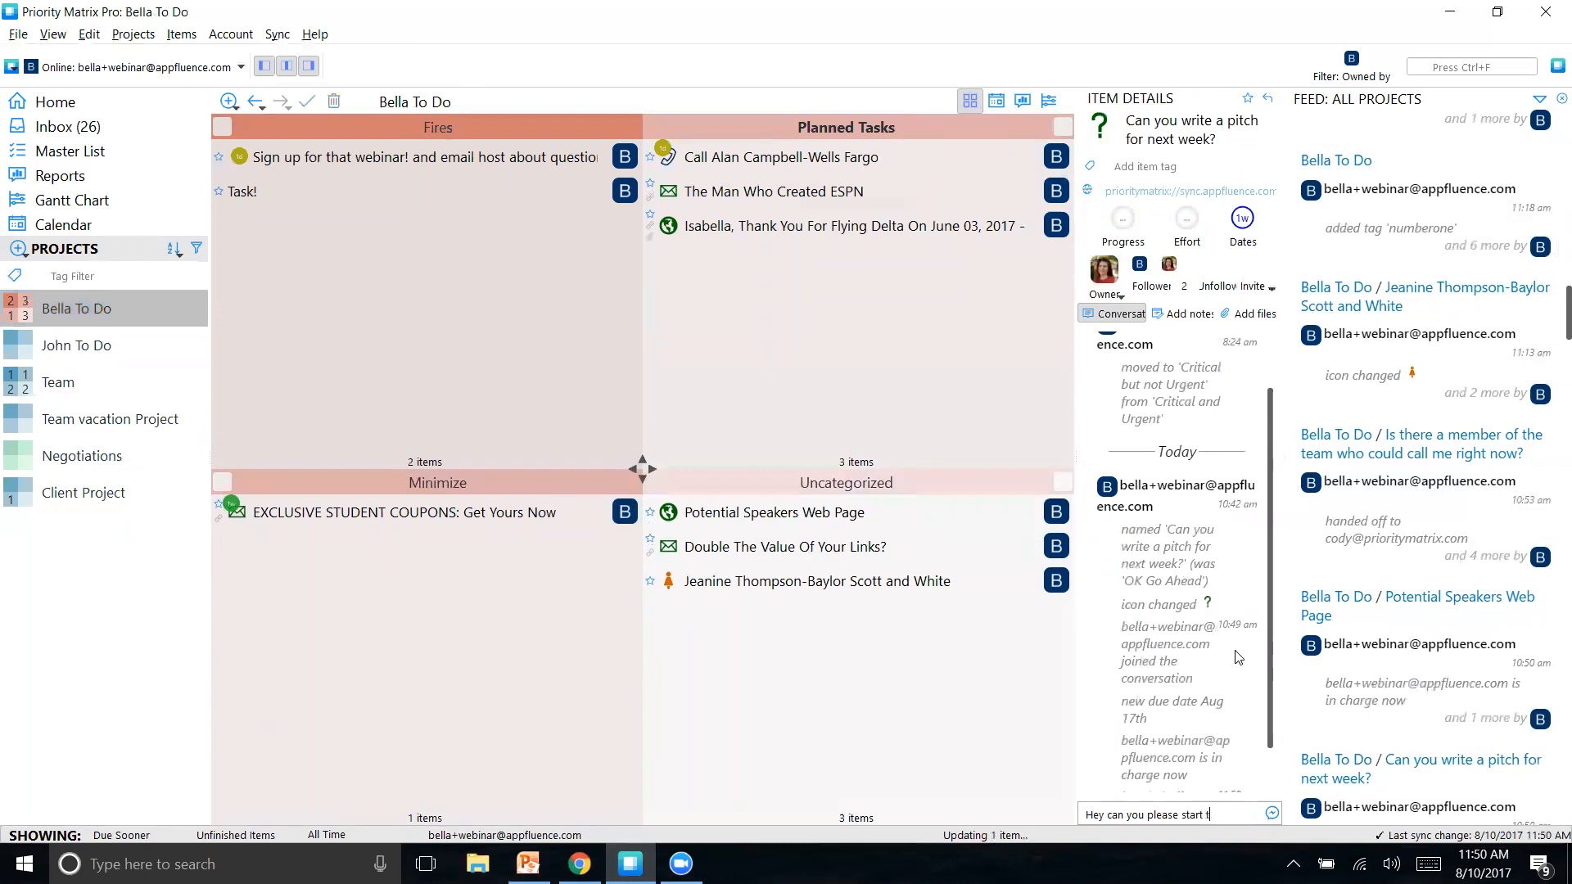
{"action": "type", "text": "his see"}
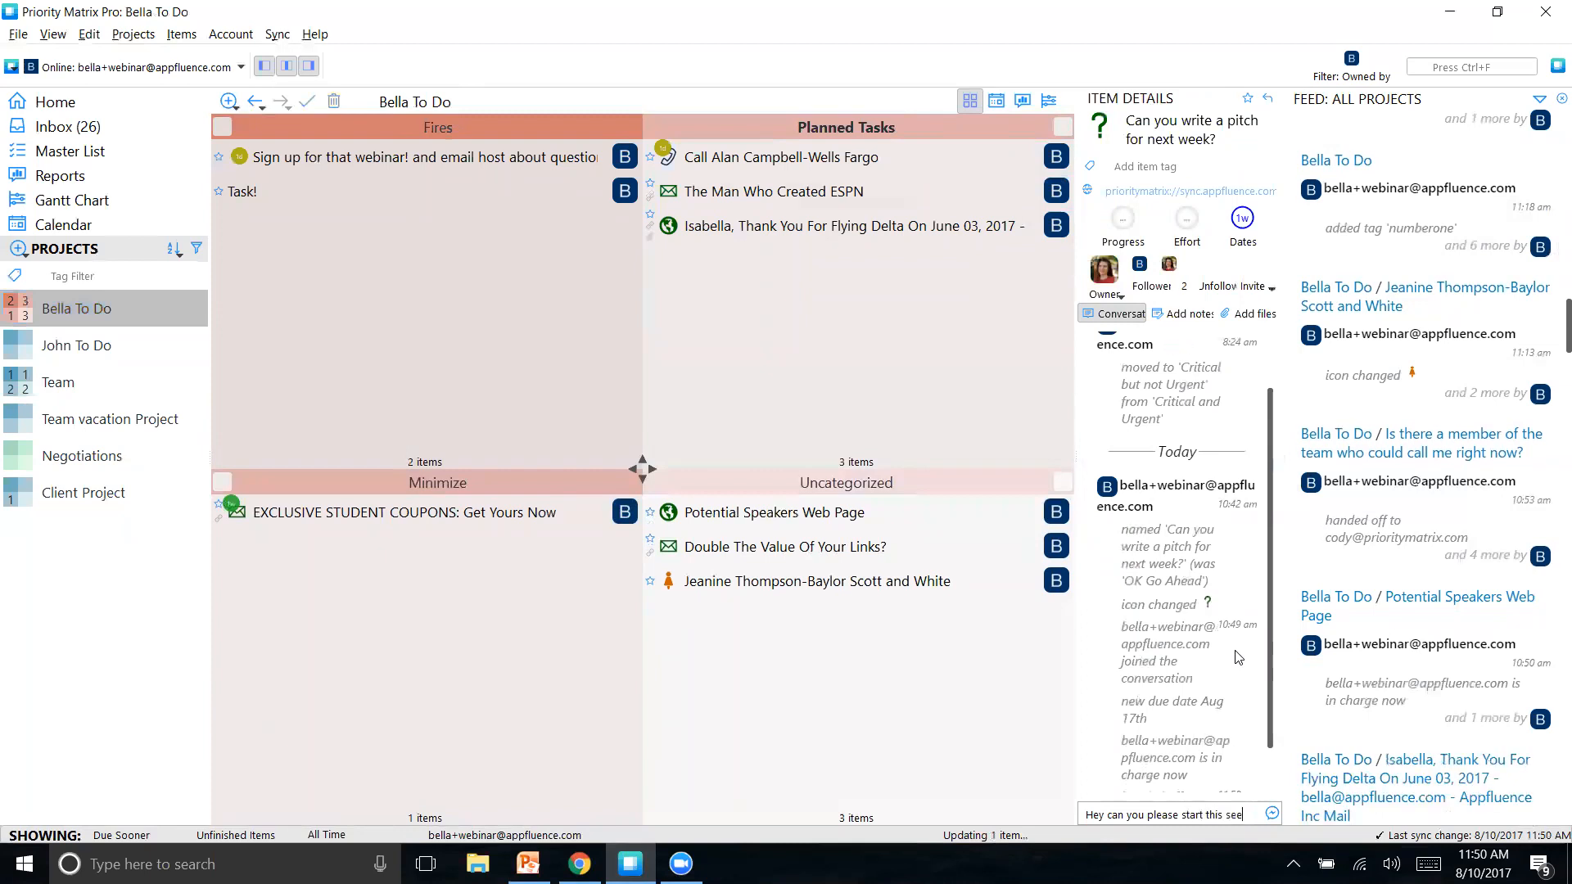
{"action": "type", "text": " g one of t"}
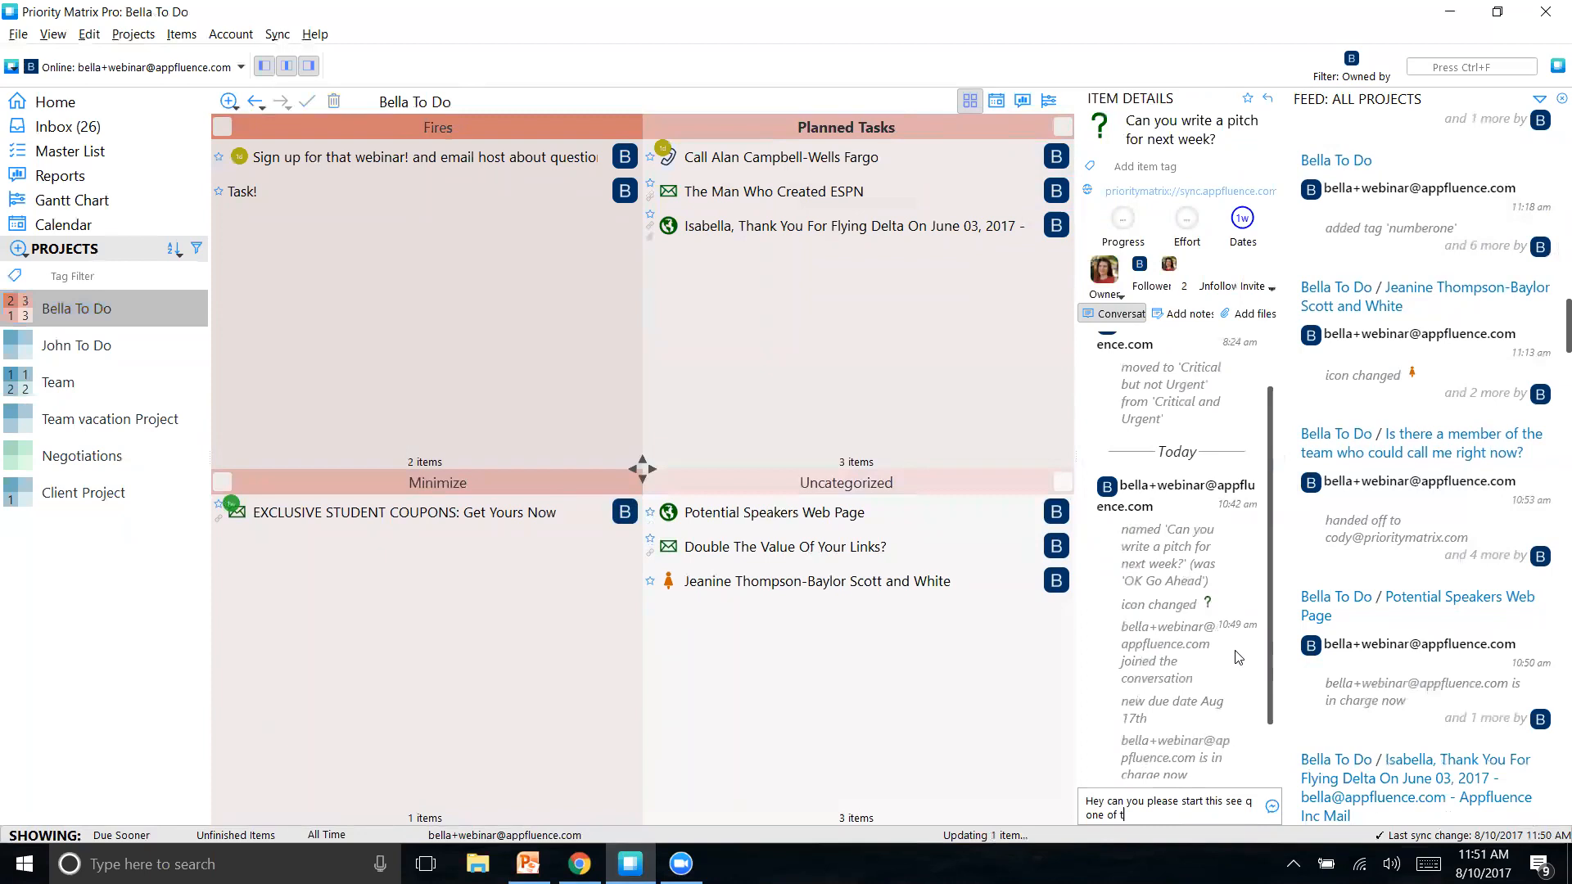
{"action": "type", "text": "eam project"}
{"action": "key", "text": "Return"}
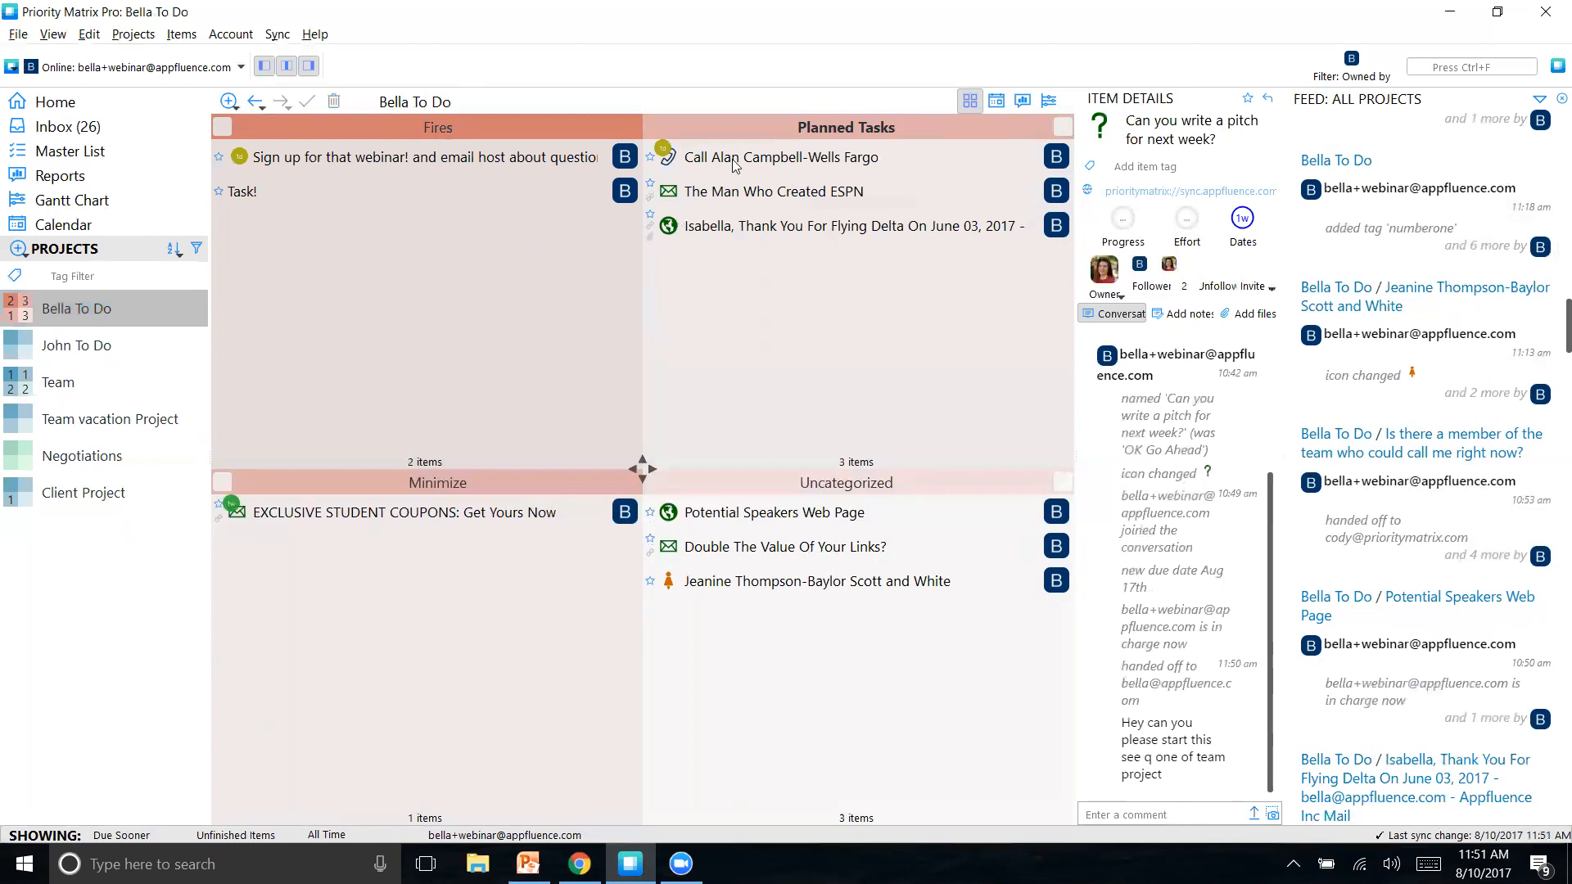
Step: Check the webinar sign-up item, then open the teammate's To Do project and set the owner filter to Anybody
{"action": "left_click", "coordinate": [400, 158]}
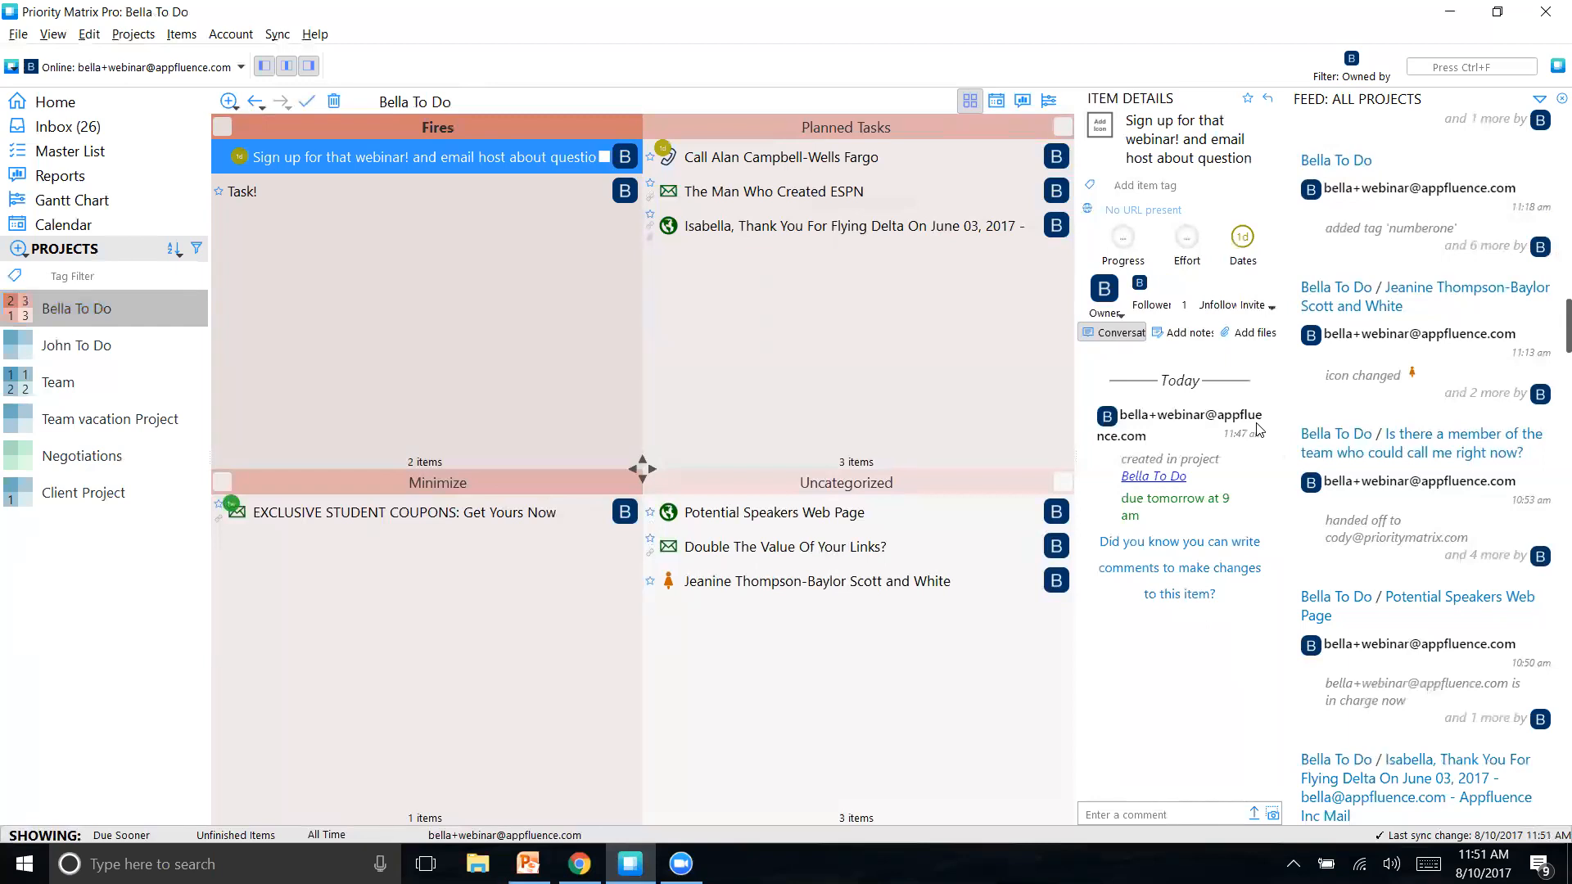
{"action": "left_click", "coordinate": [113, 347]}
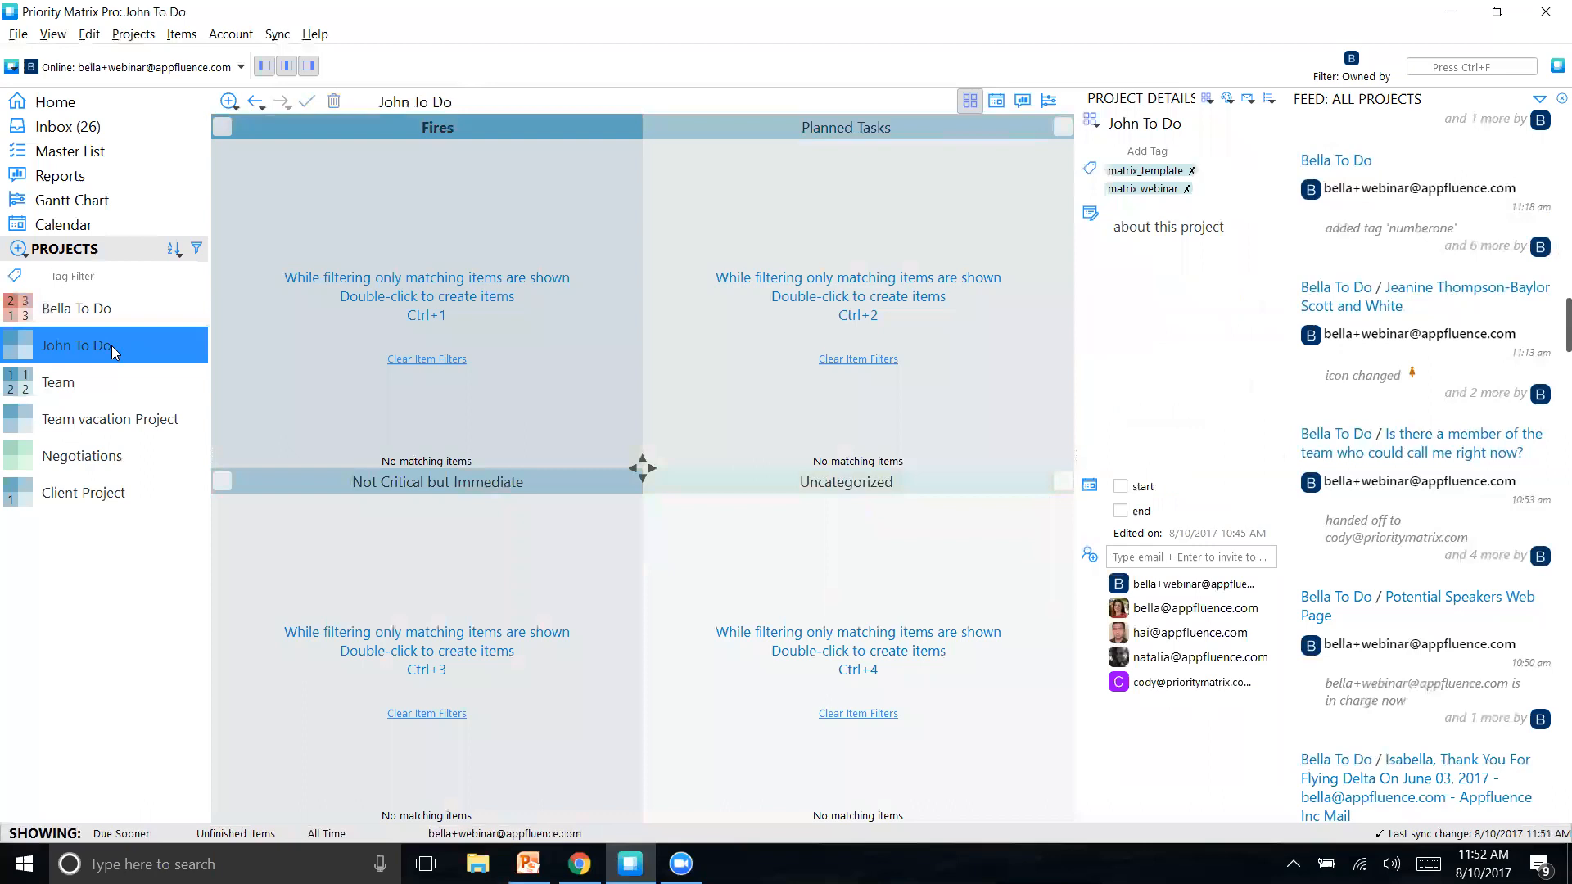
{"action": "left_click", "coordinate": [1351, 68]}
{"action": "left_click", "coordinate": [1429, 278]}
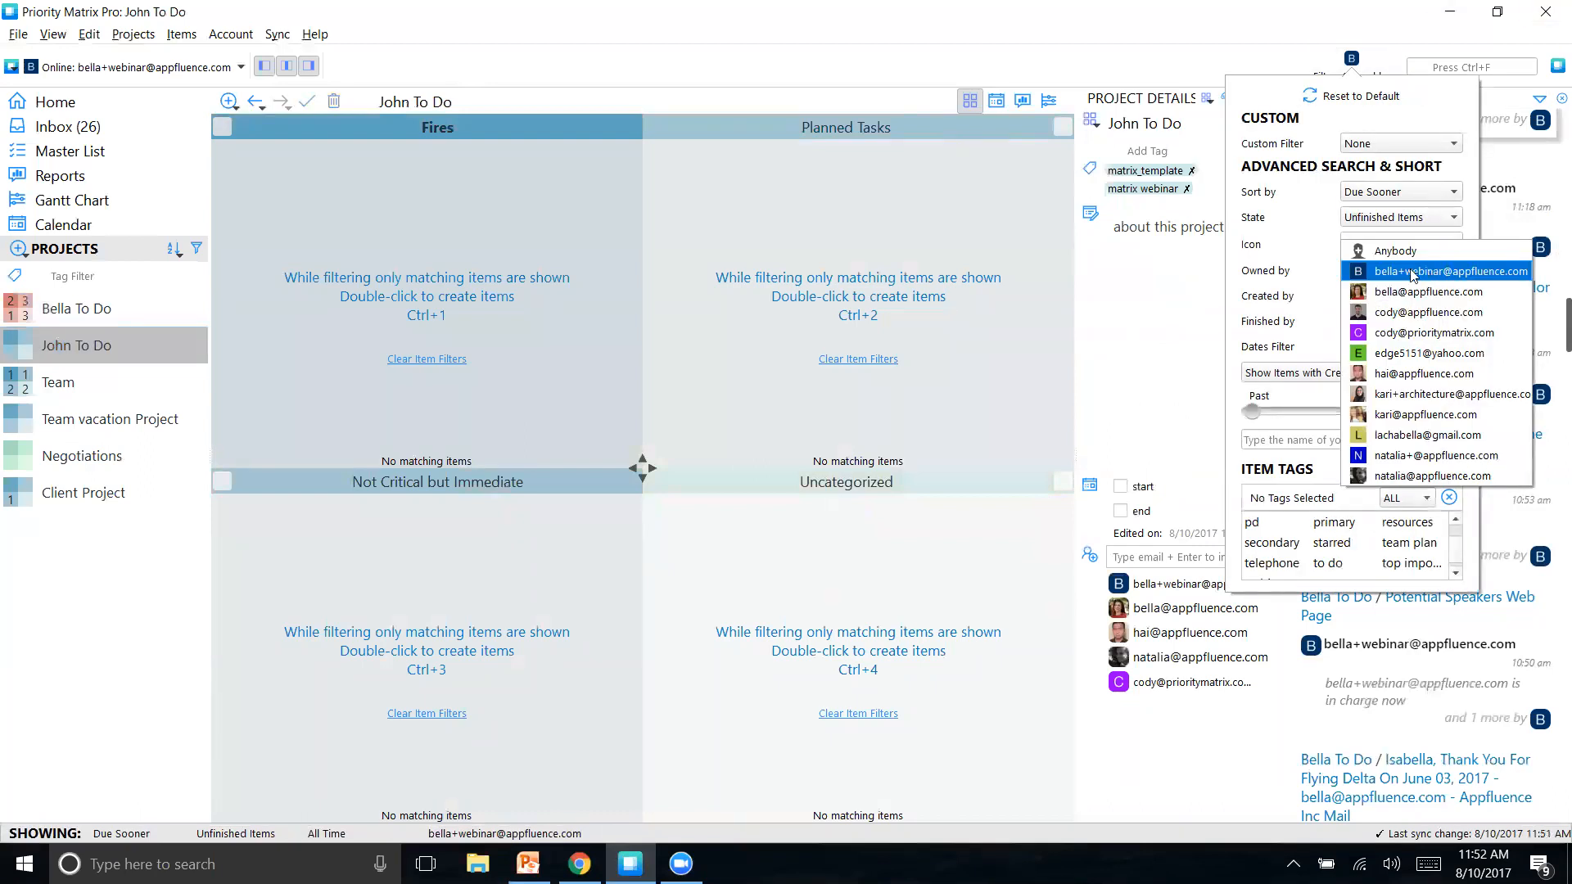
{"action": "left_click", "coordinate": [1403, 256]}
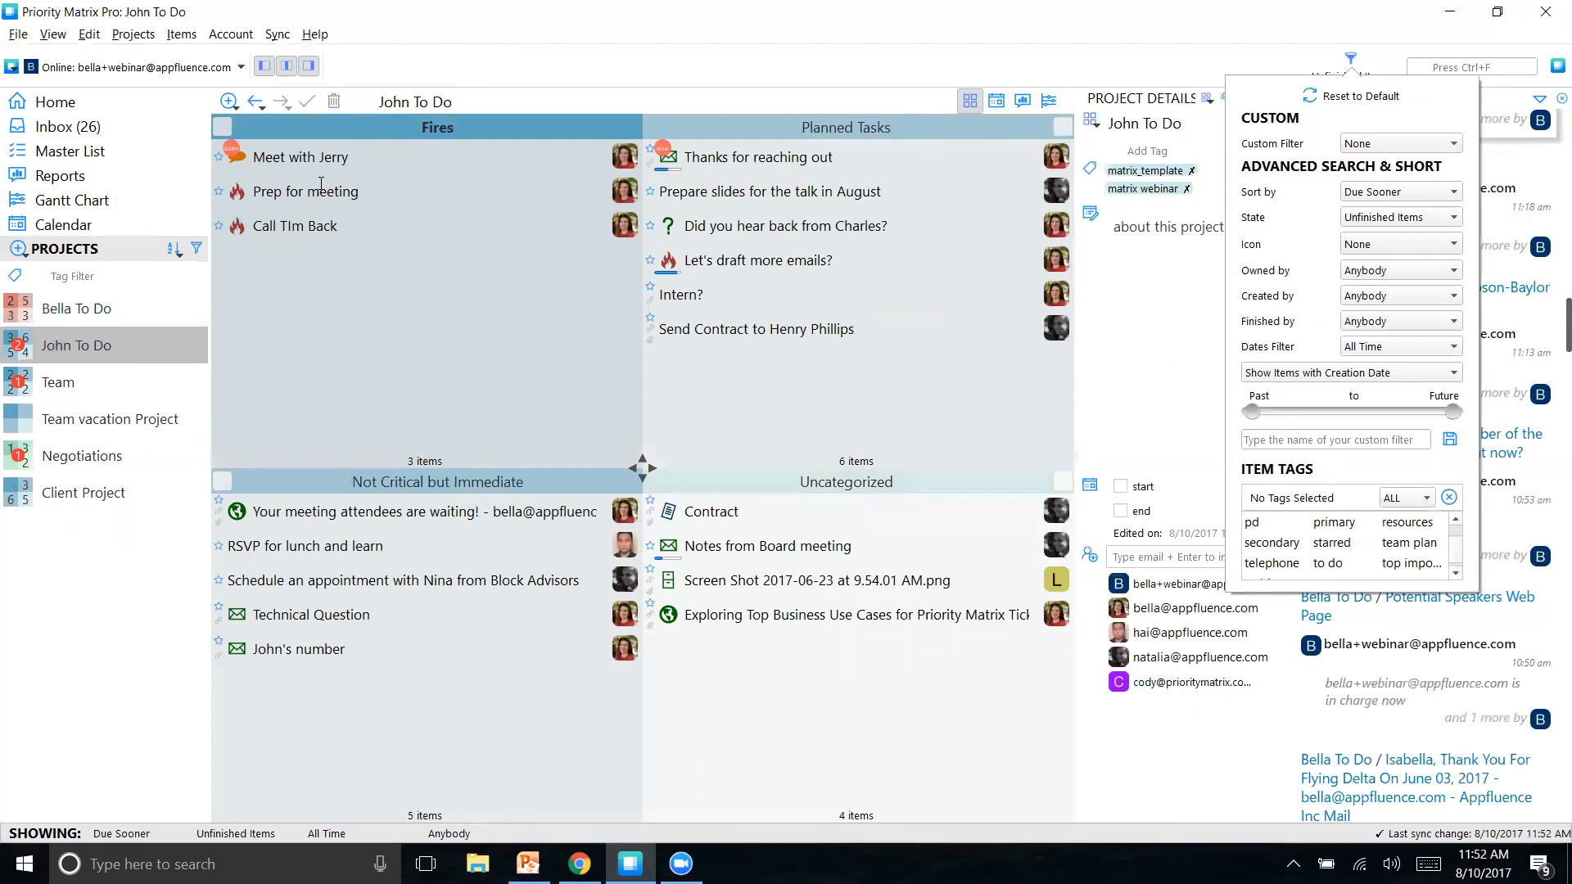
Step: In the teammate's To Do project, hand off the overdue meeting item in Fires to another collaborator
{"action": "left_click", "coordinate": [283, 162]}
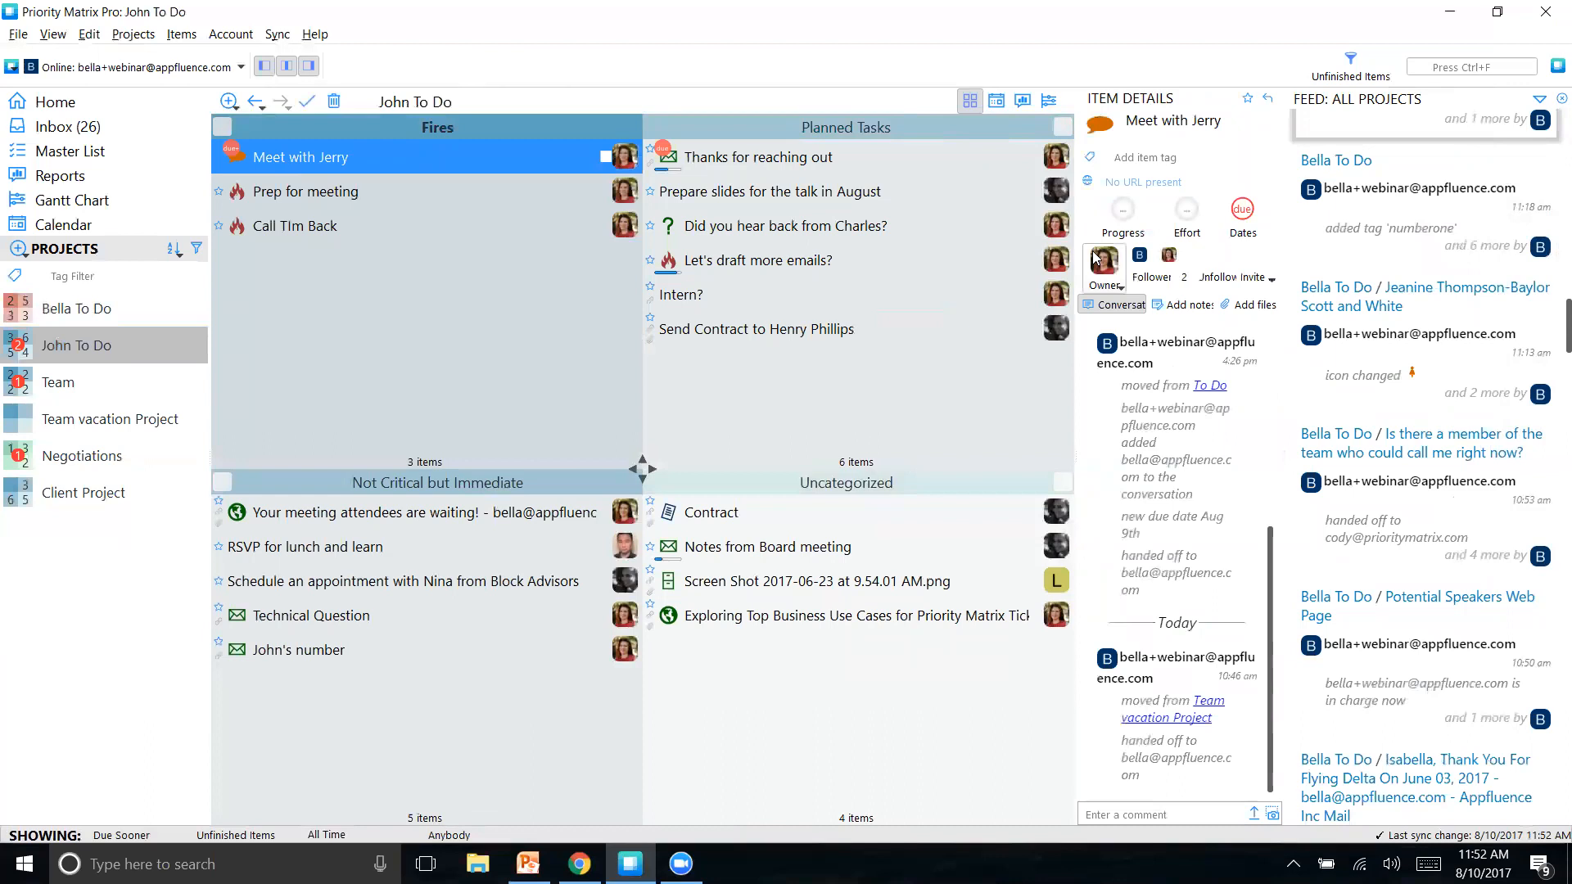
{"action": "left_click", "coordinate": [1265, 282]}
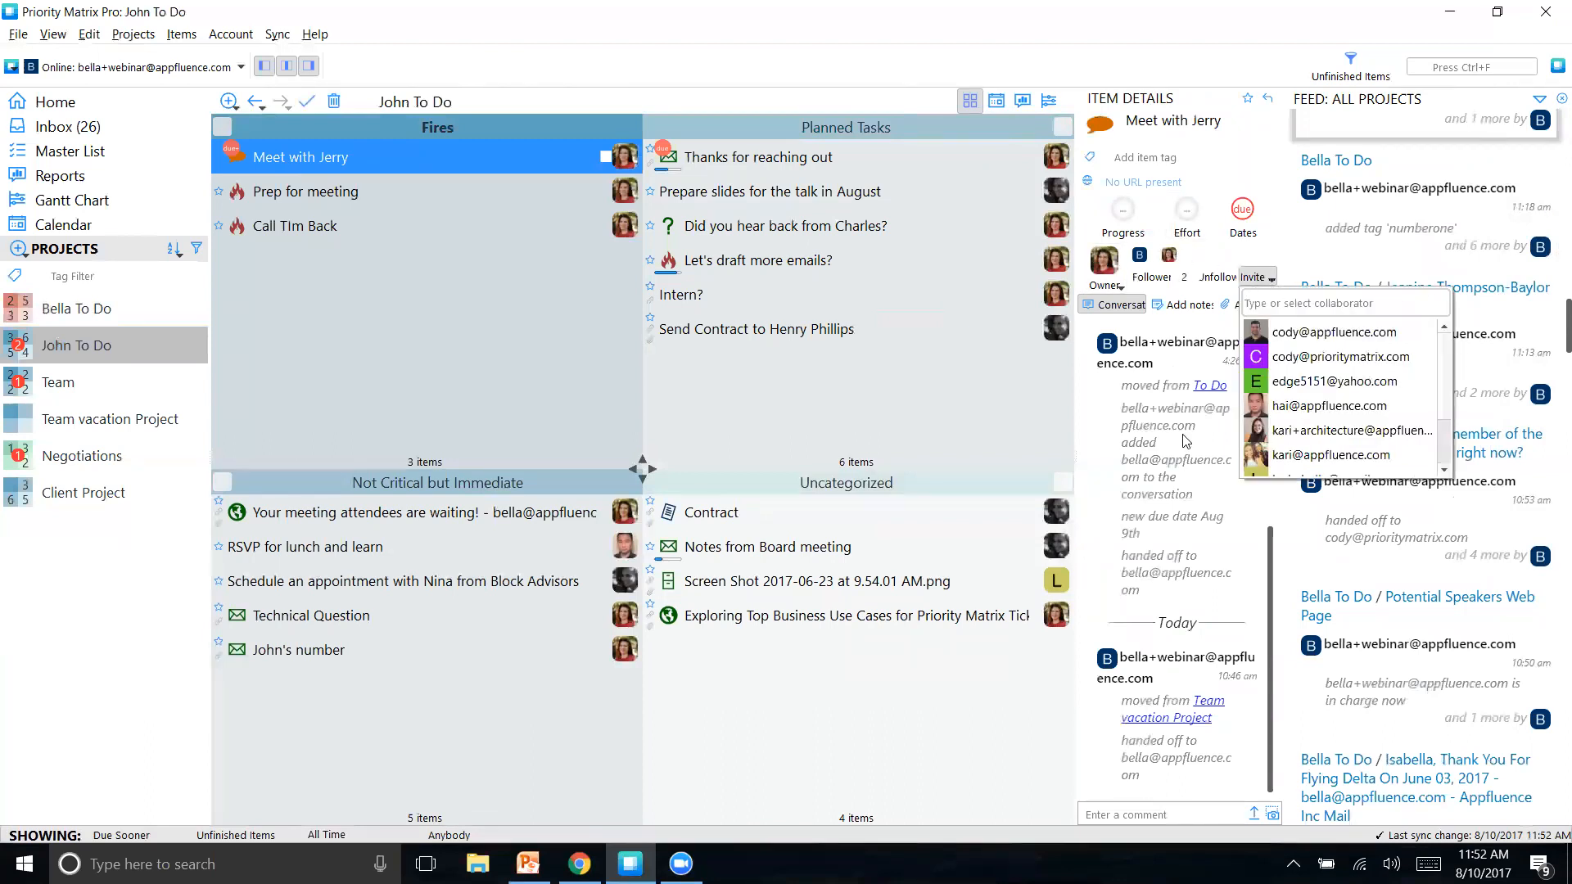
{"action": "left_click", "coordinate": [1104, 264]}
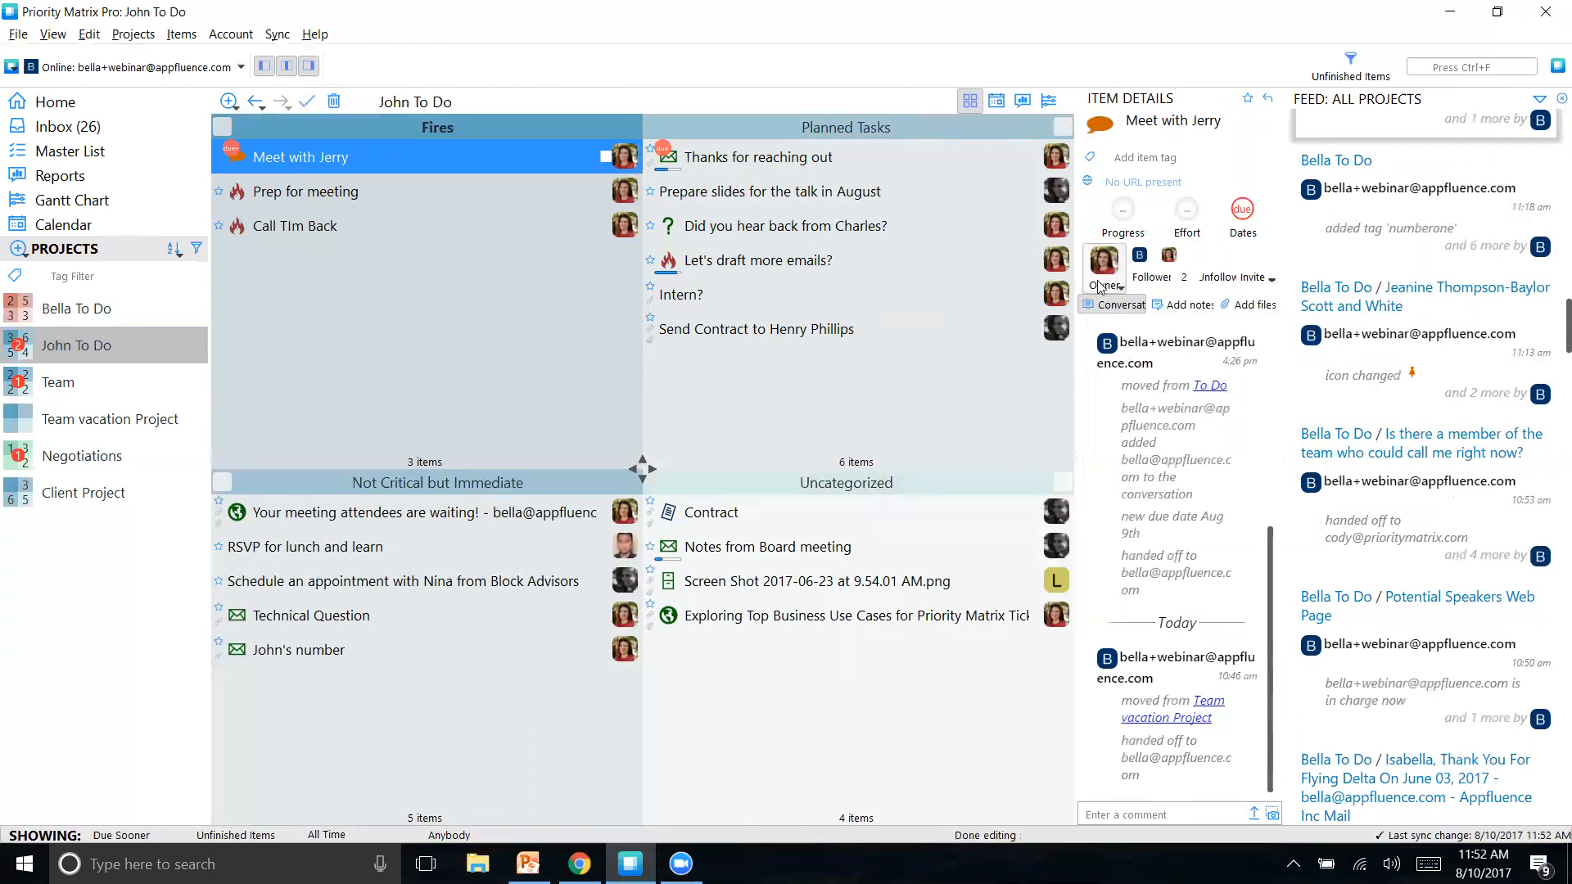
{"action": "left_click", "coordinate": [1104, 264]}
{"action": "left_click", "coordinate": [1138, 390]}
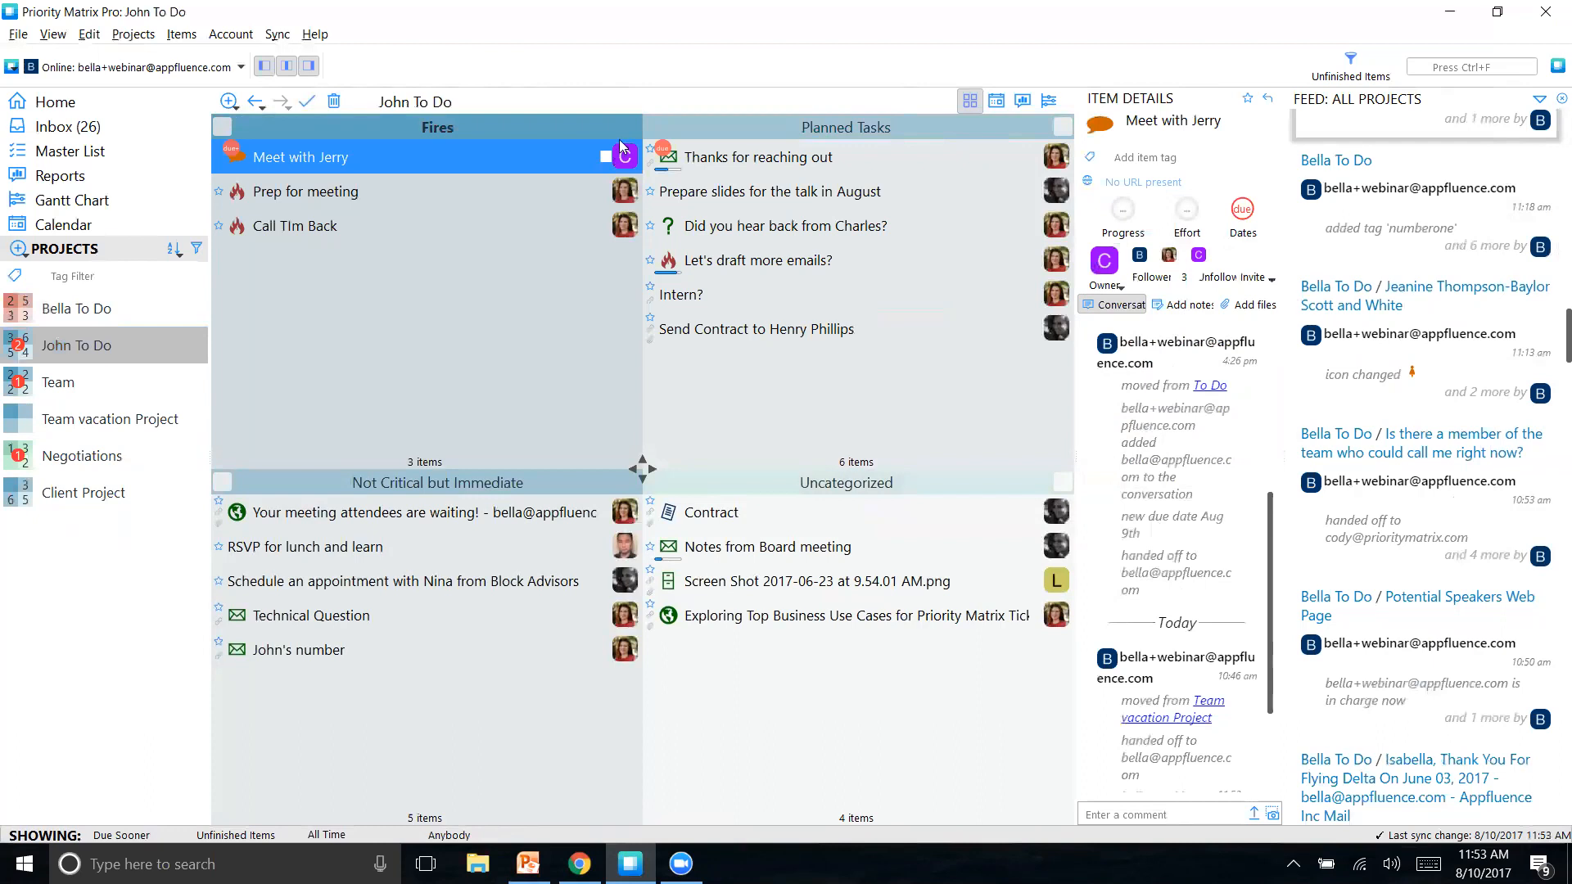
Step: Review the details of the "Prep for meeting" item and the call-back item in Fires
{"action": "left_click", "coordinate": [326, 201]}
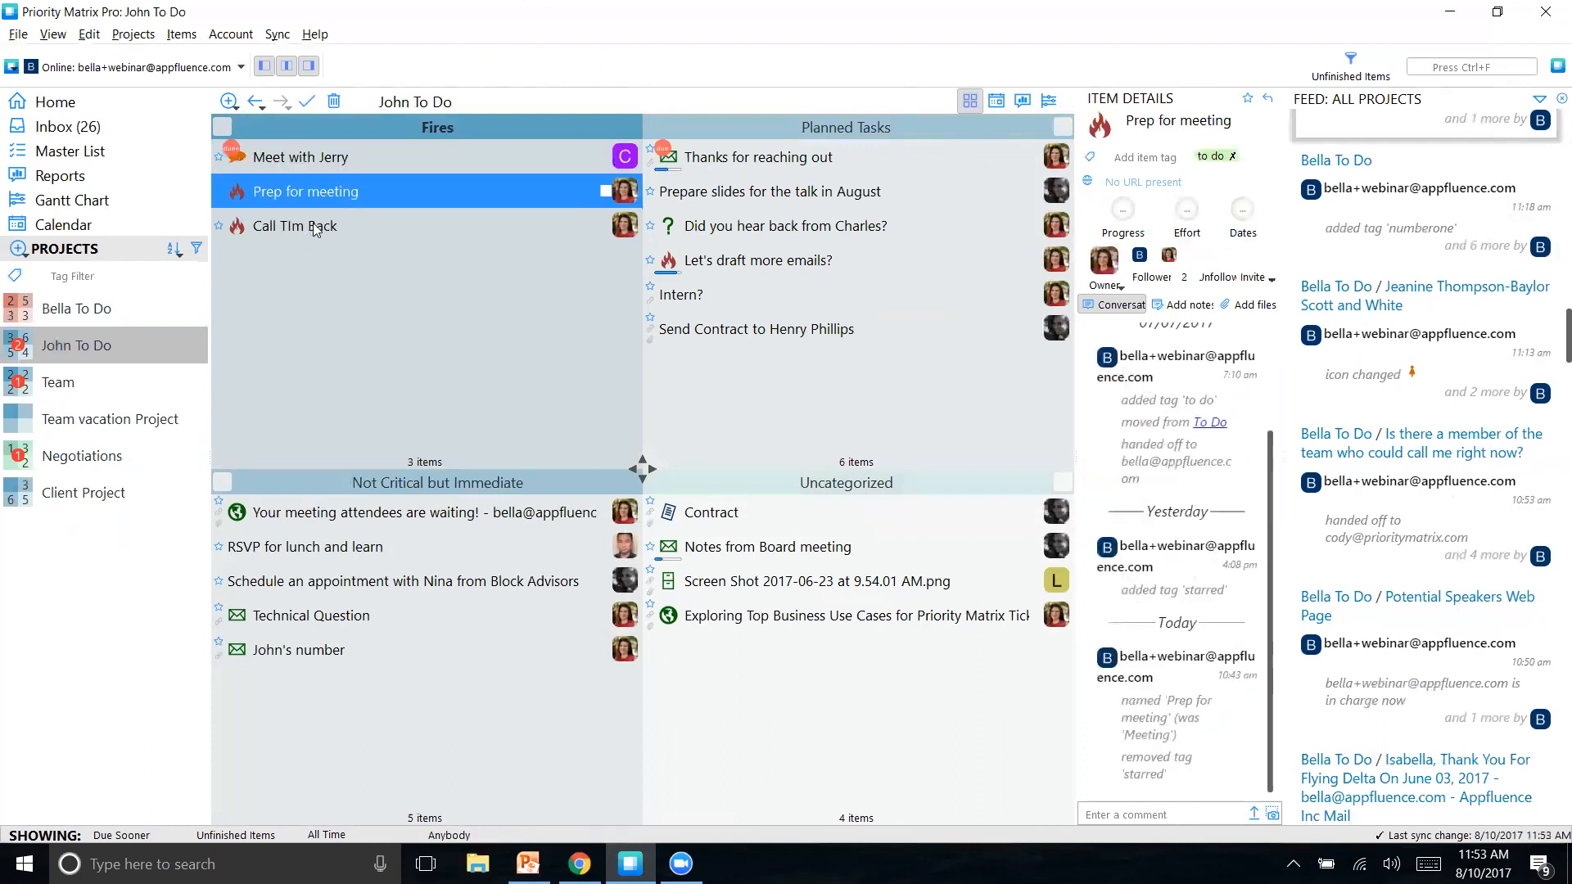
{"action": "left_click", "coordinate": [315, 224]}
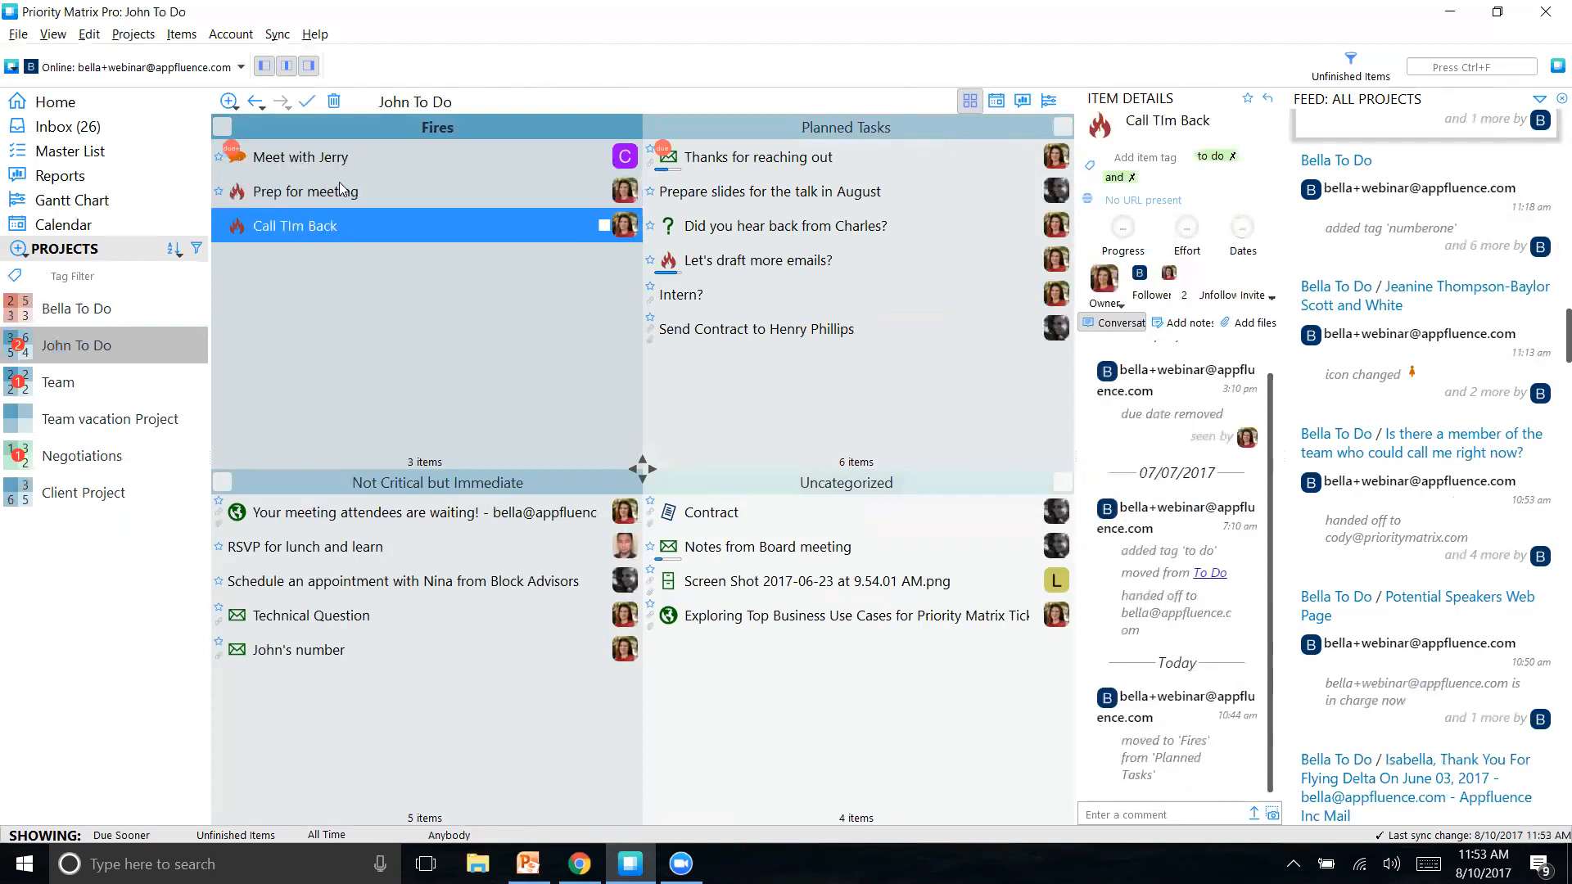
{"action": "left_click", "coordinate": [339, 191]}
{"action": "left_click", "coordinate": [337, 223]}
{"action": "left_click", "coordinate": [350, 190]}
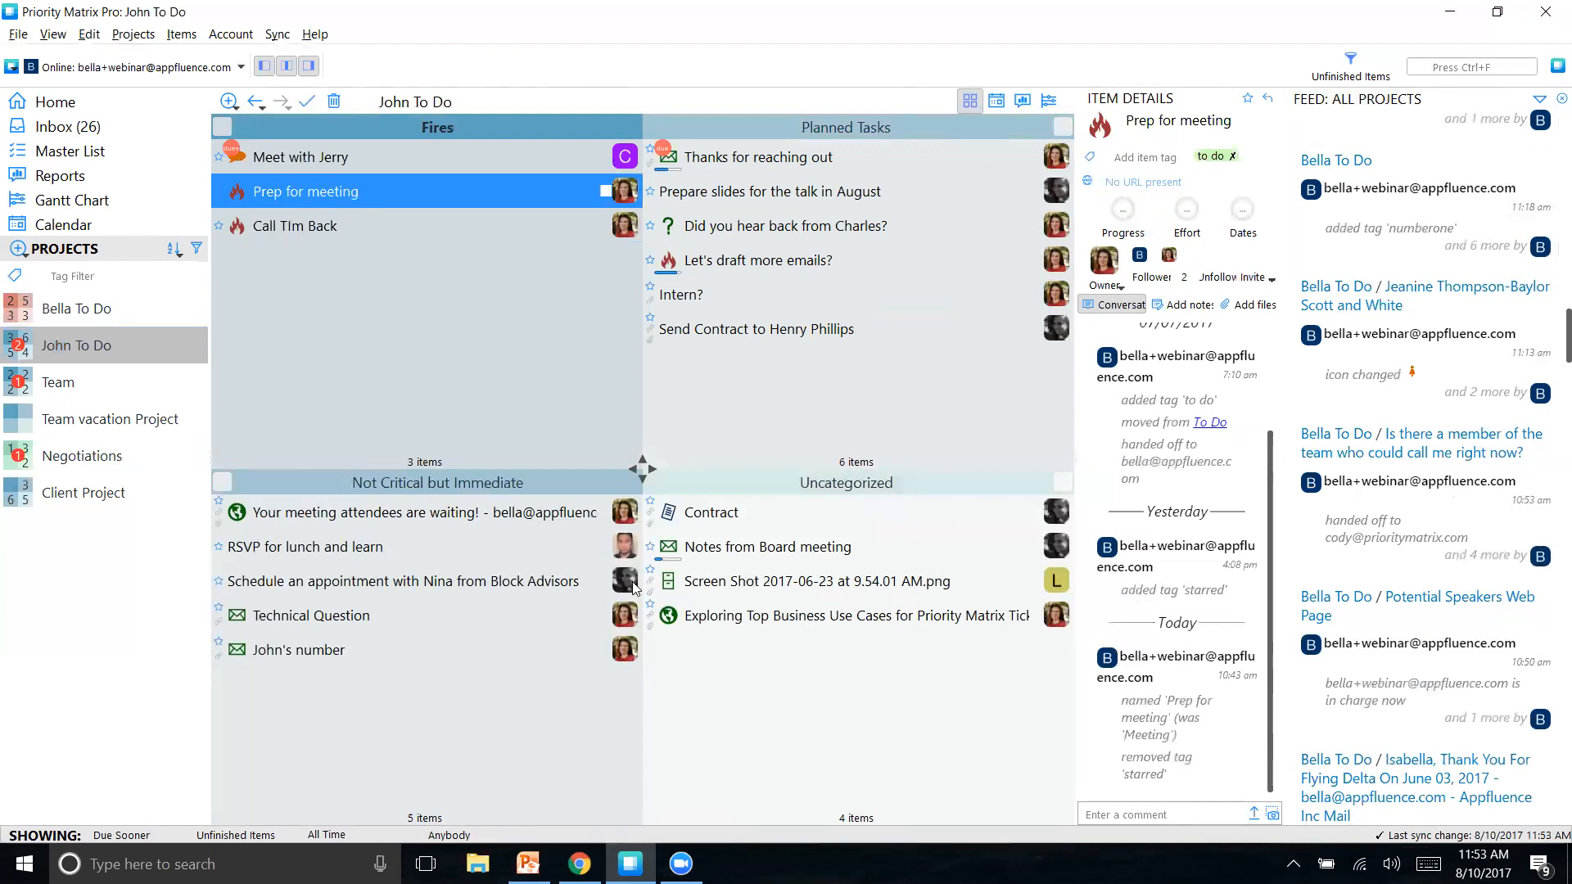
Step: Move the webinar sign-up item from the account owner's To Do project into Fires of the teammate's To Do project
{"action": "left_click", "coordinate": [109, 421]}
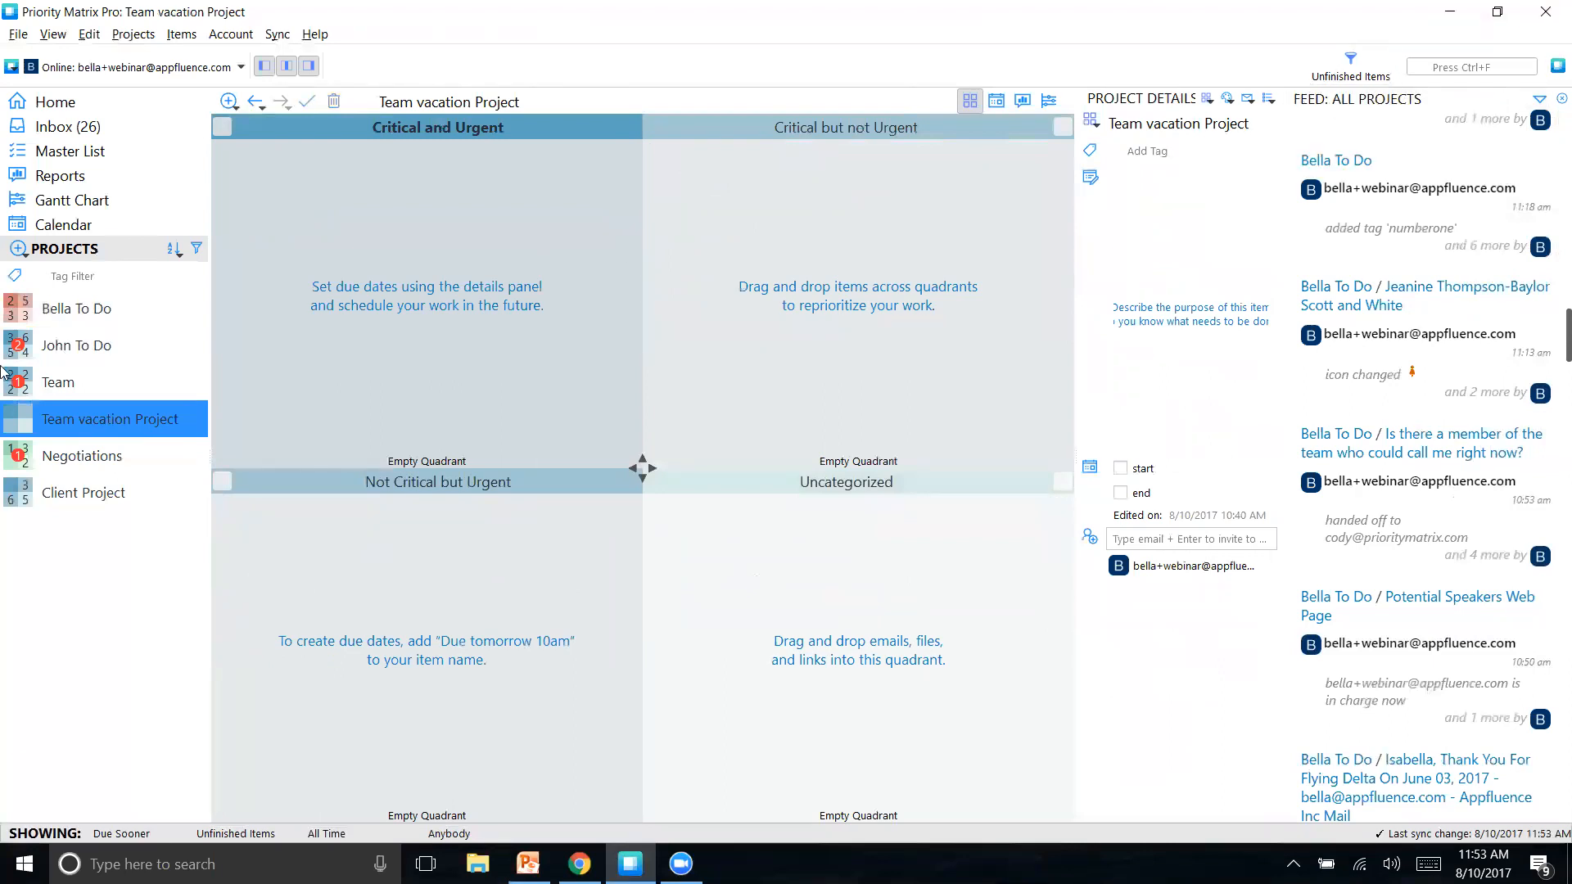
{"action": "left_click", "coordinate": [69, 309]}
{"action": "left_click", "coordinate": [304, 157]}
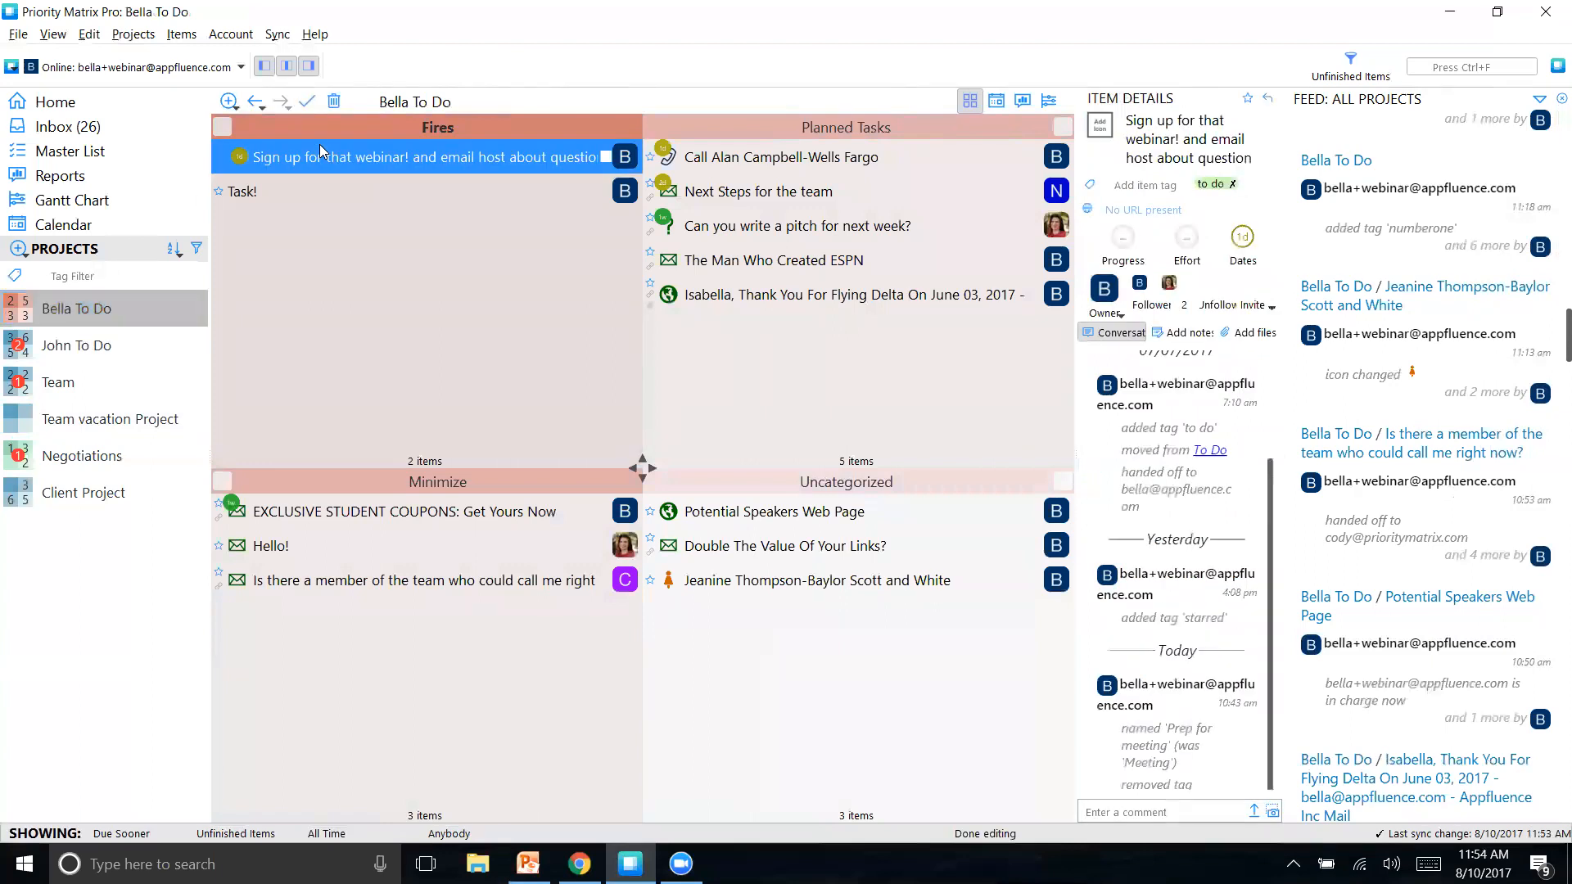
{"action": "left_click", "coordinate": [125, 365]}
{"action": "left_click", "coordinate": [125, 359]}
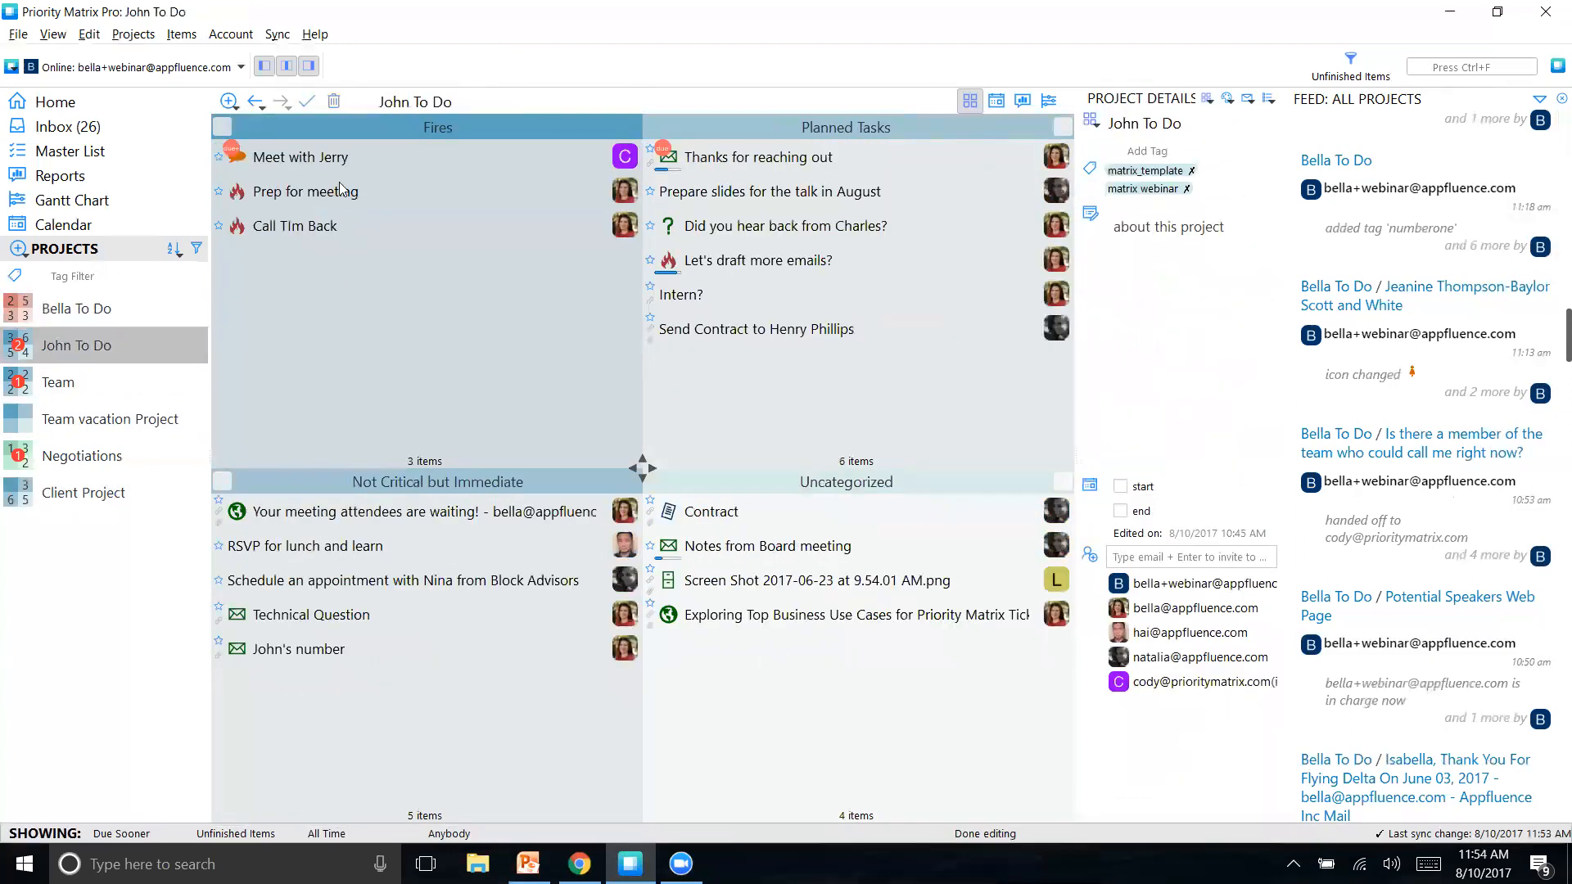
{"action": "left_click", "coordinate": [323, 187]}
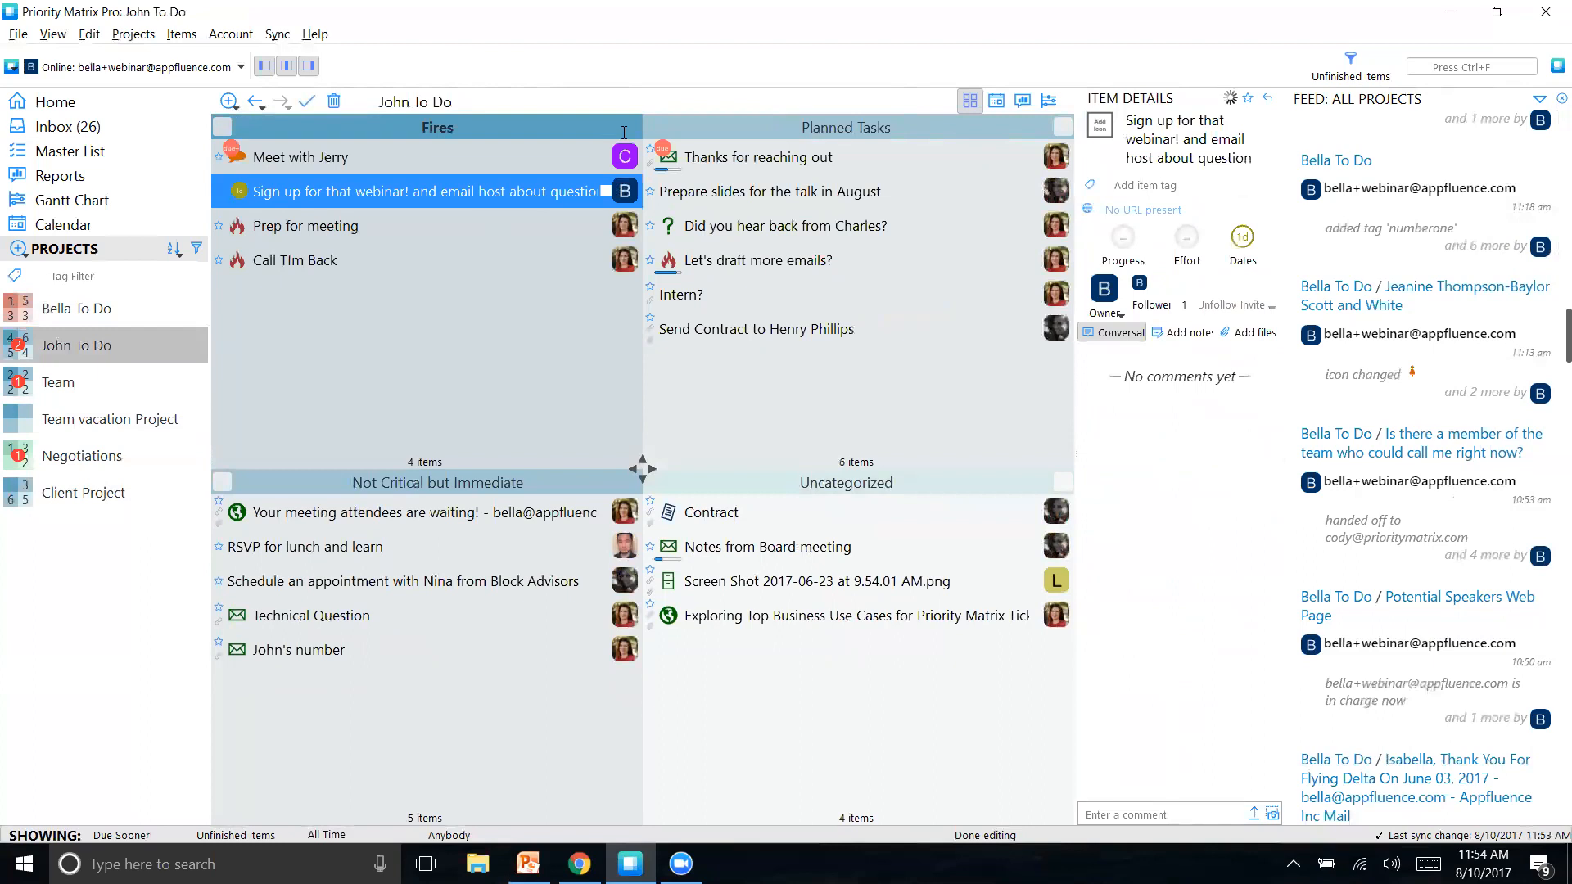
Step: Move "Prep for meeting" from the teammate's To Do project into Critical and Urgent of the Team vacation Project
{"action": "left_click", "coordinate": [751, 196]}
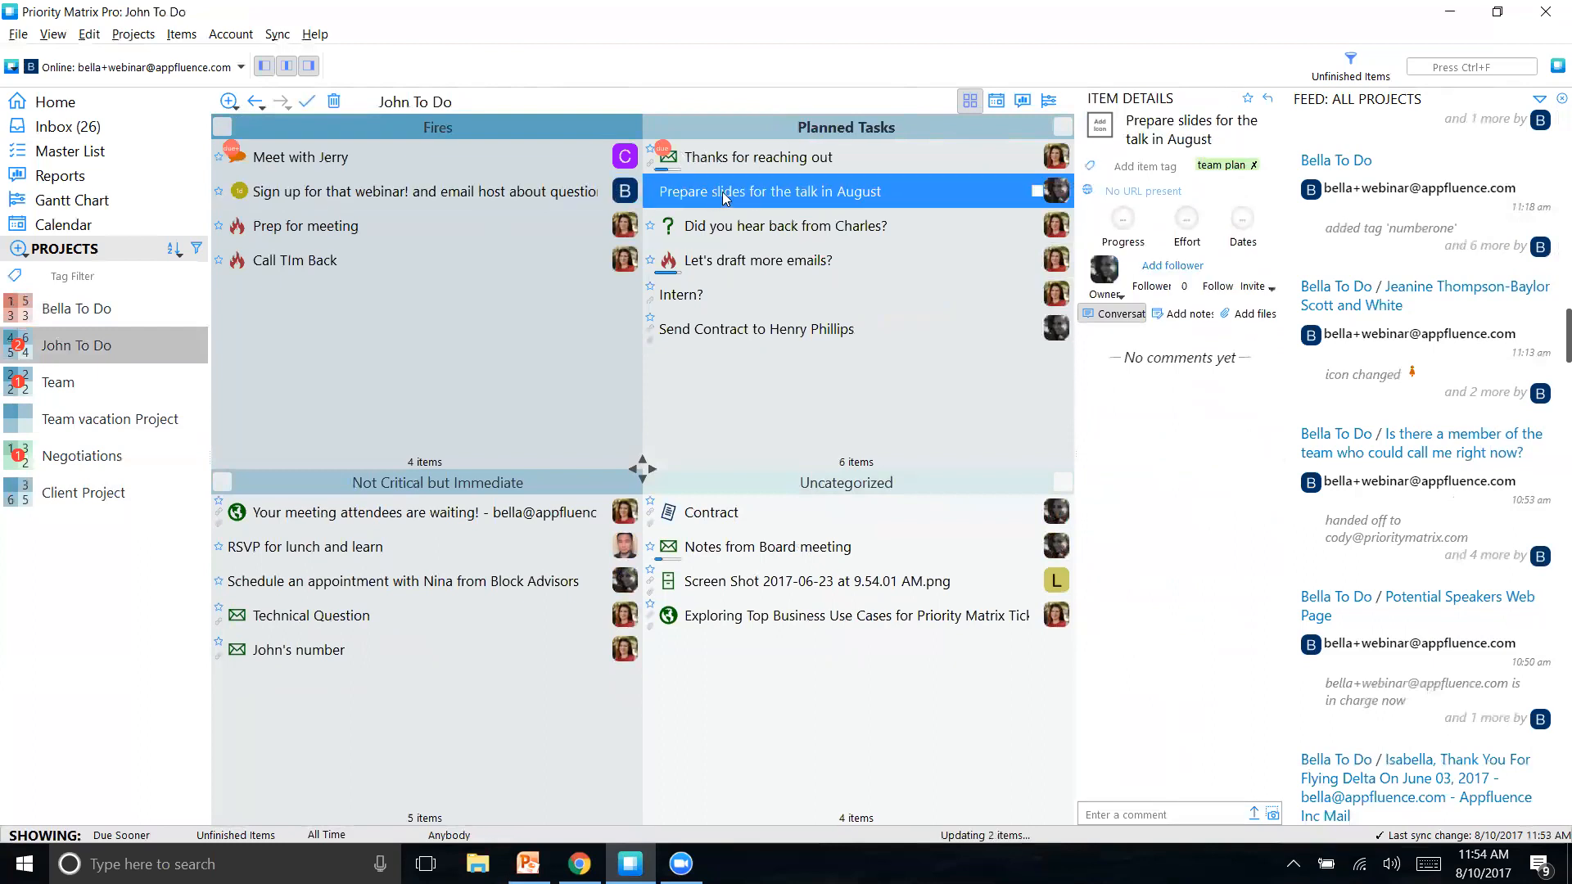
{"action": "left_click", "coordinate": [290, 236]}
{"action": "left_click", "coordinate": [183, 303]}
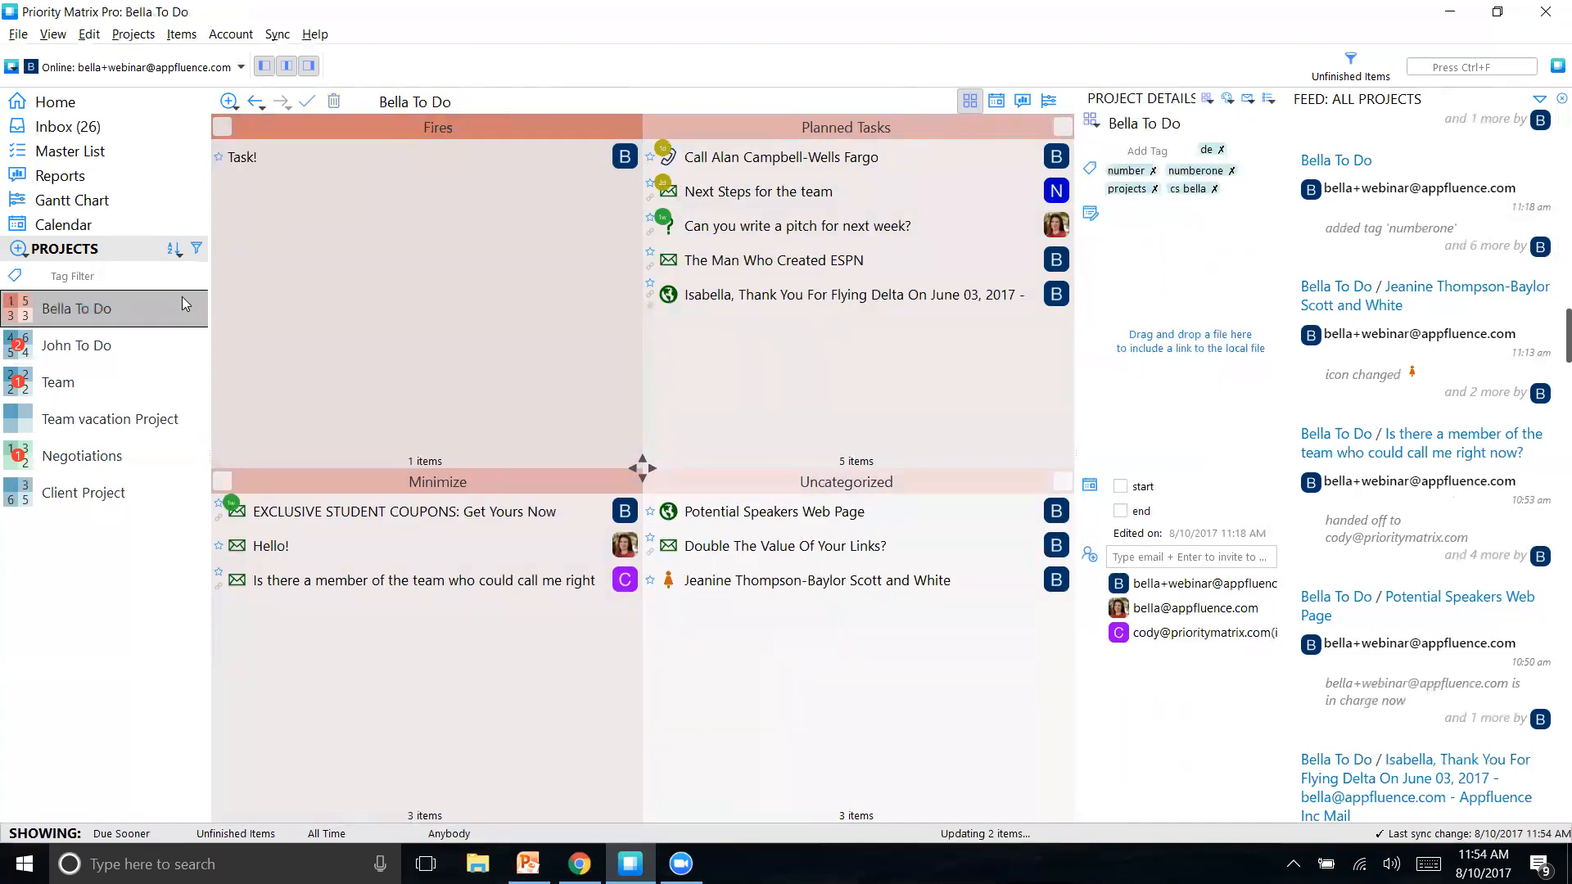
{"action": "left_click", "coordinate": [156, 415]}
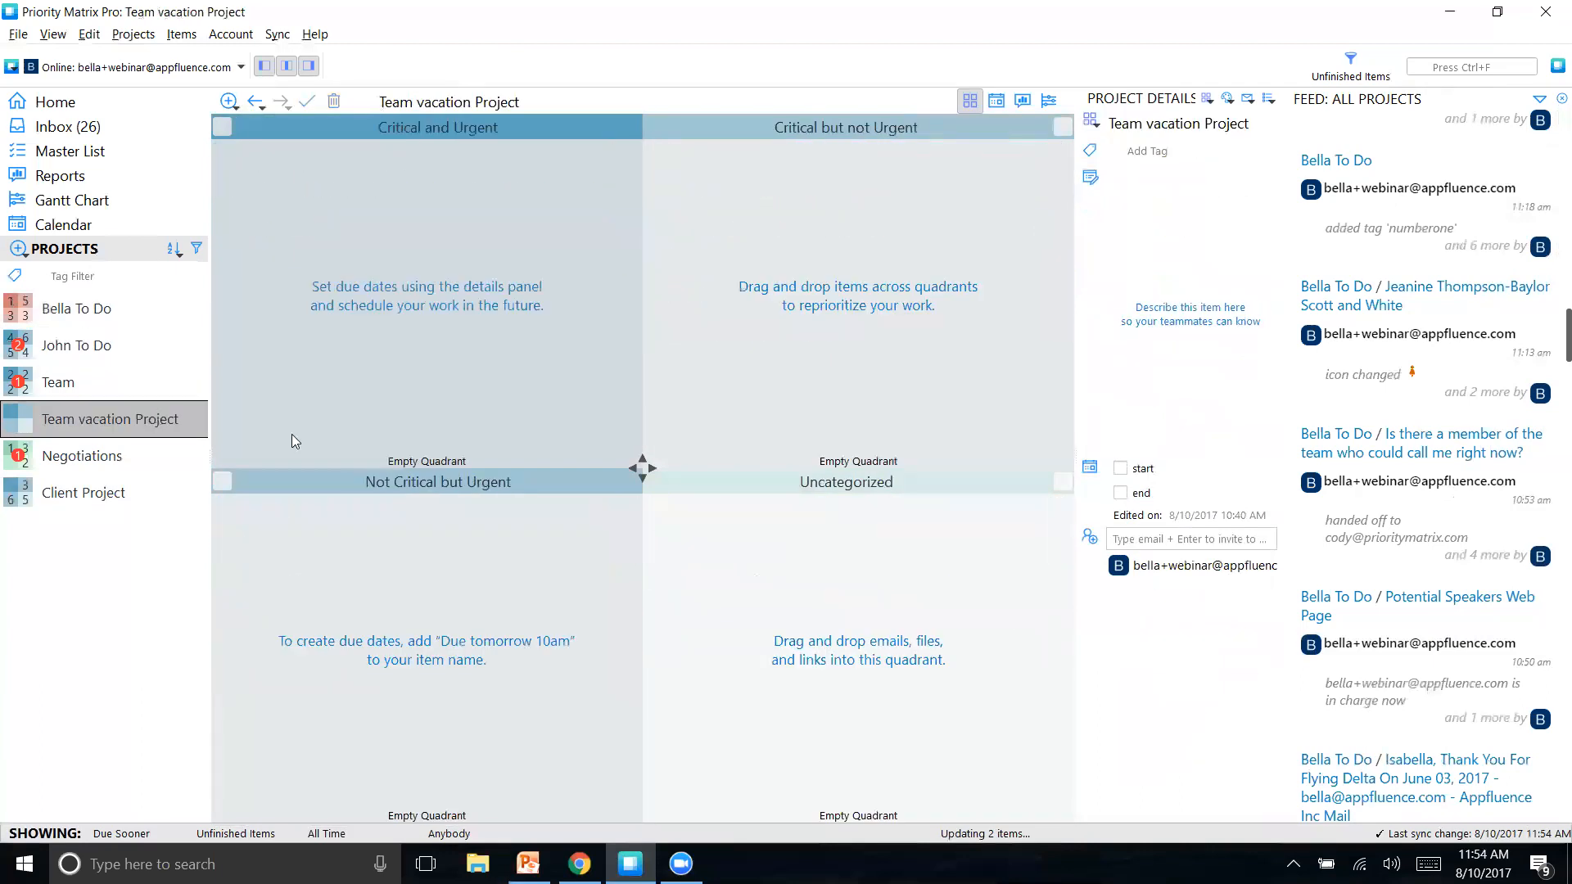
Step: Move "Can you write a pitch for next week?" from the account owner's To Do project into Critical and Urgent of the Team vacation Project
{"action": "left_click", "coordinate": [119, 310]}
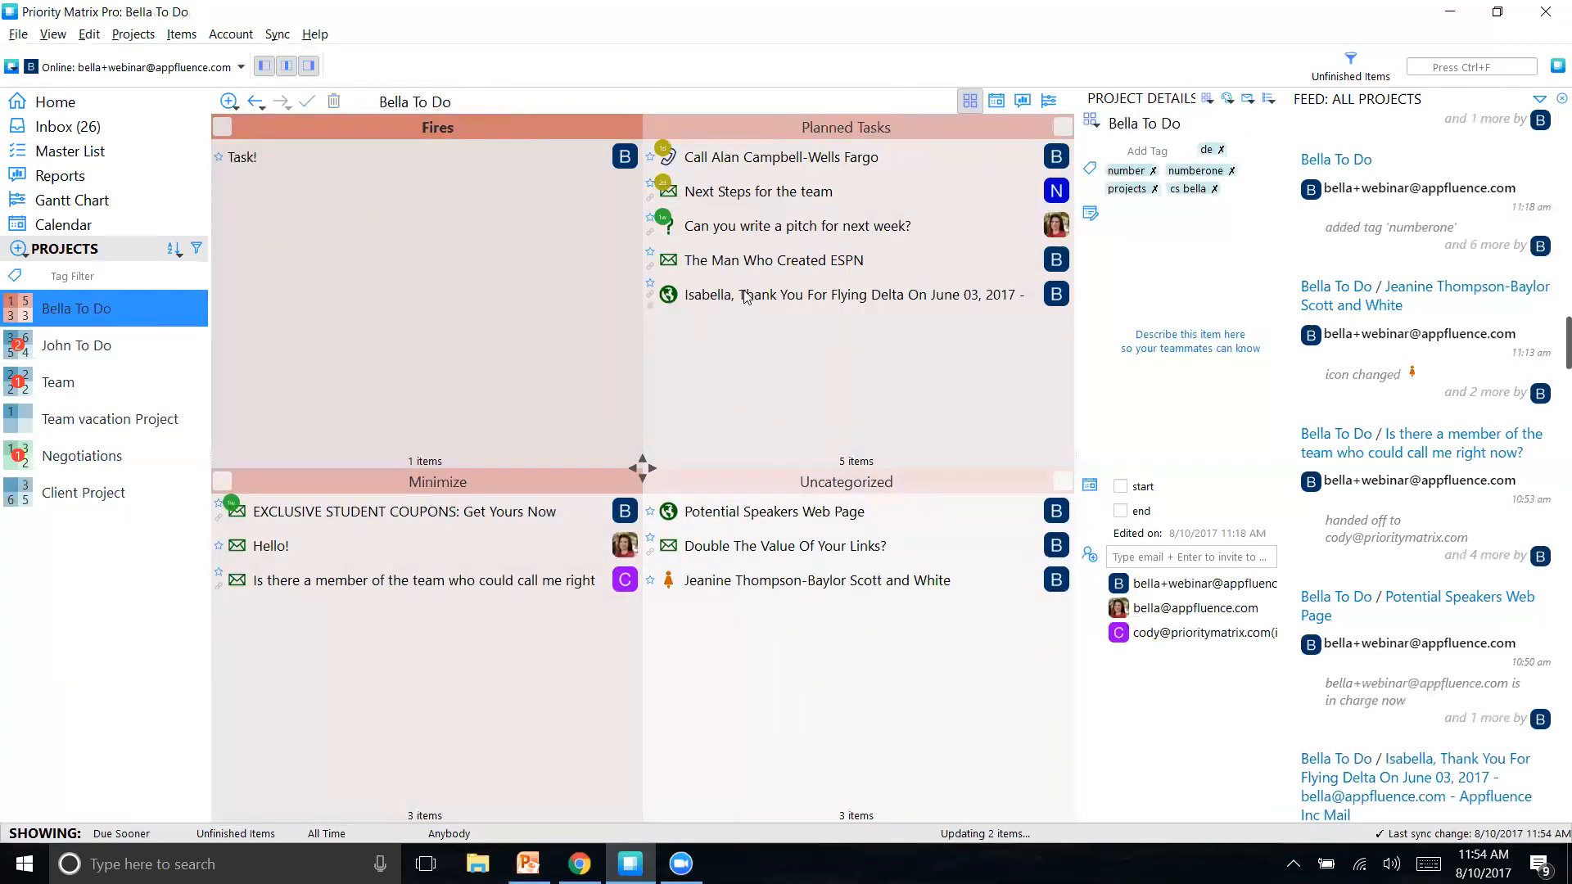
{"action": "left_click", "coordinate": [763, 229]}
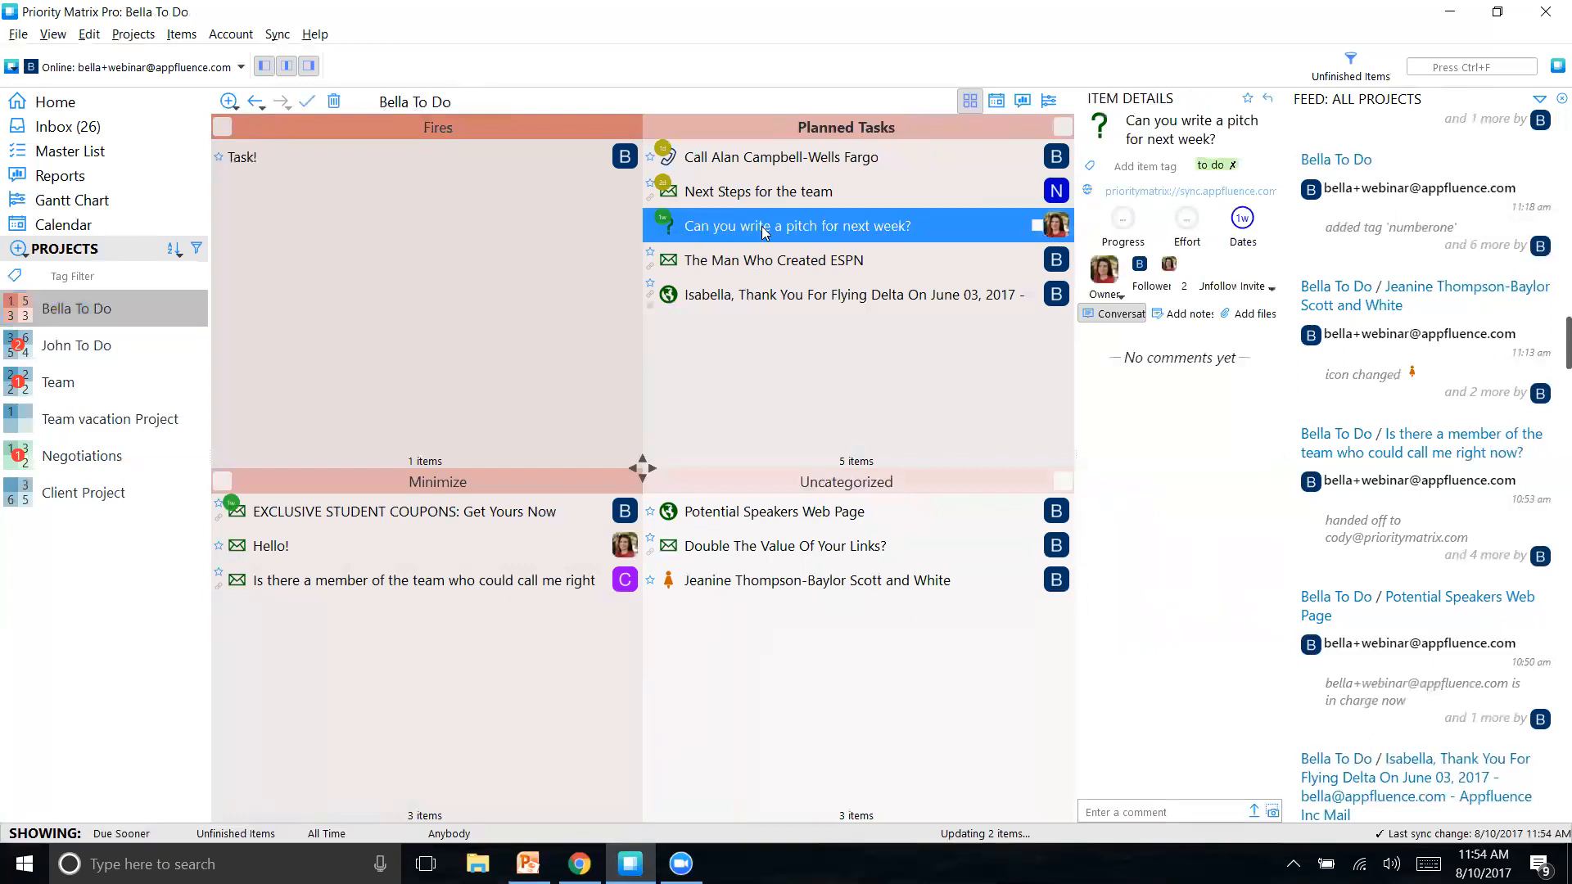
{"action": "left_click", "coordinate": [140, 321]}
{"action": "left_click", "coordinate": [131, 352]}
{"action": "left_click", "coordinate": [123, 421]}
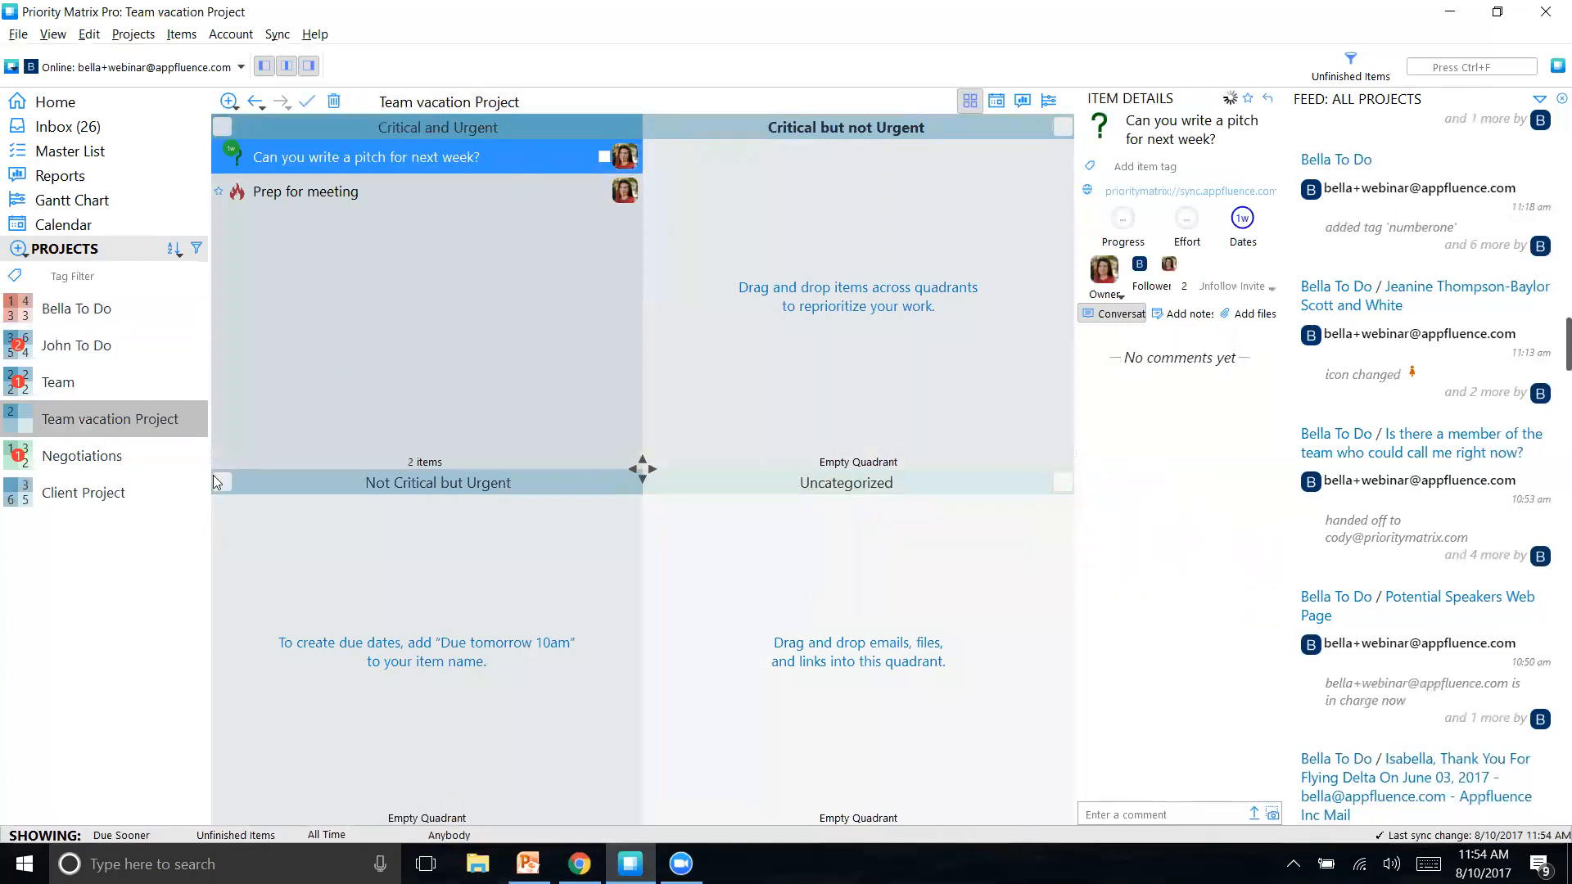
Step: Move the teammate's overdue meeting item and the "Did you hear back" question item into Critical and Urgent of the Team vacation Project
{"action": "left_click", "coordinate": [100, 351]}
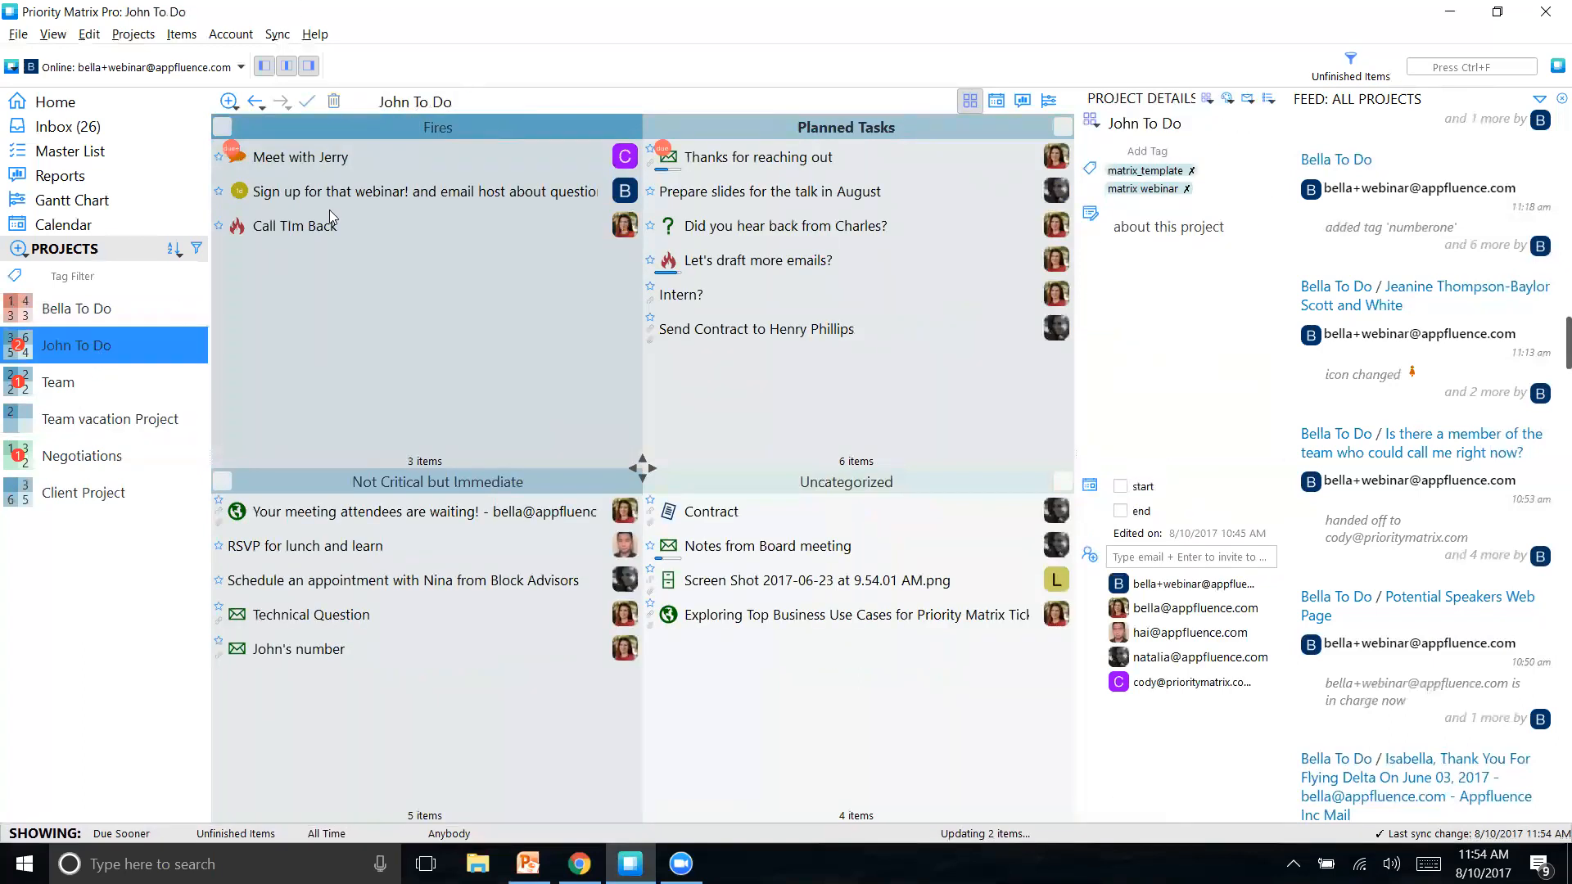
{"action": "left_click", "coordinate": [138, 422]}
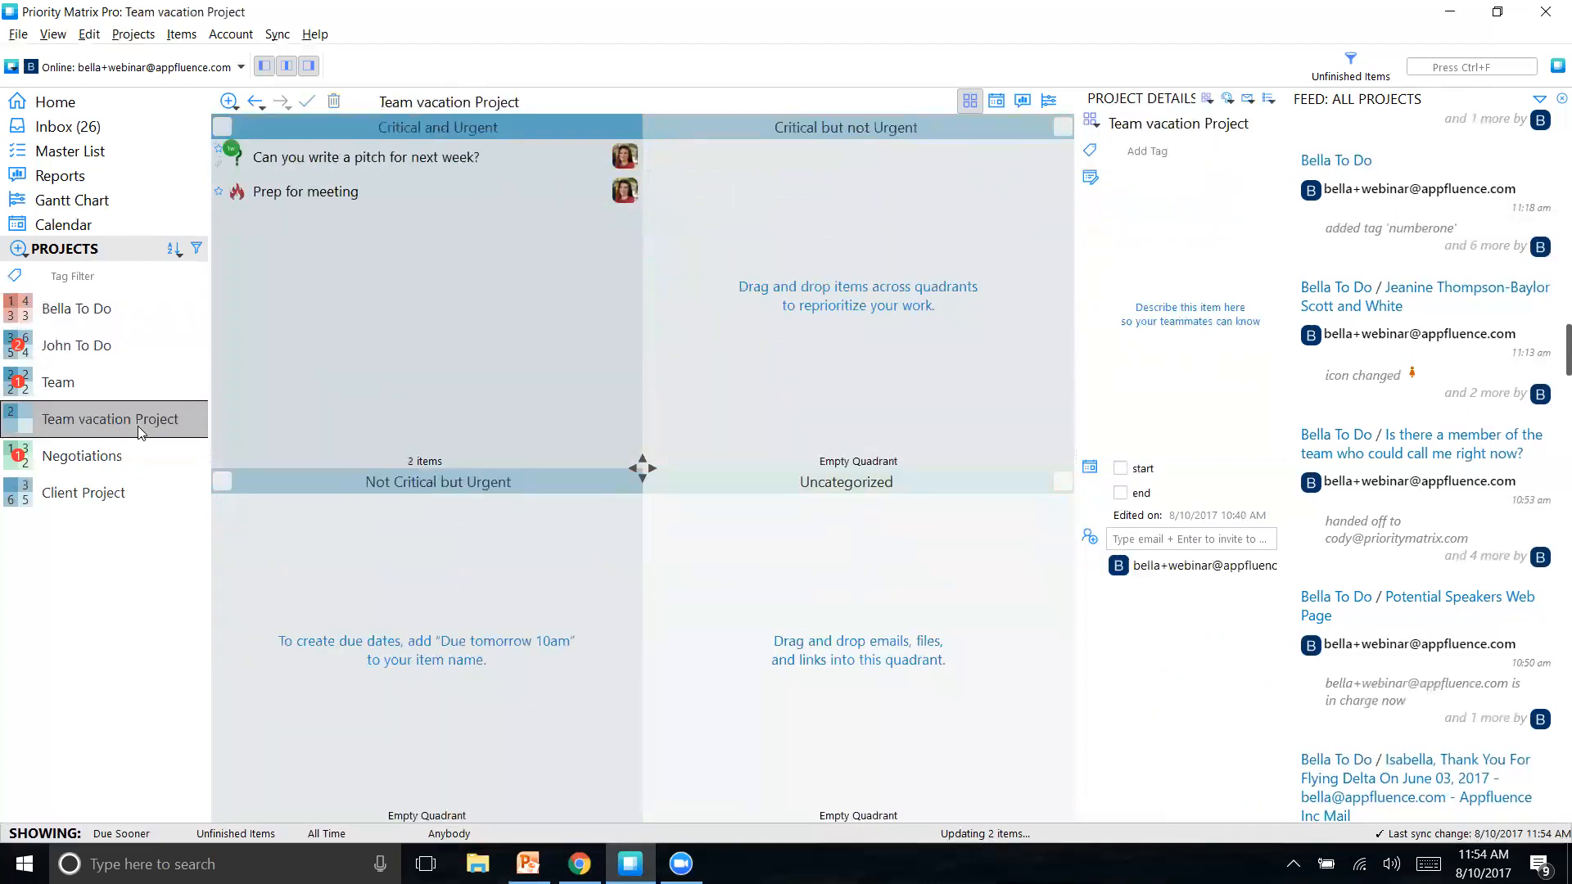
{"action": "left_click", "coordinate": [108, 347]}
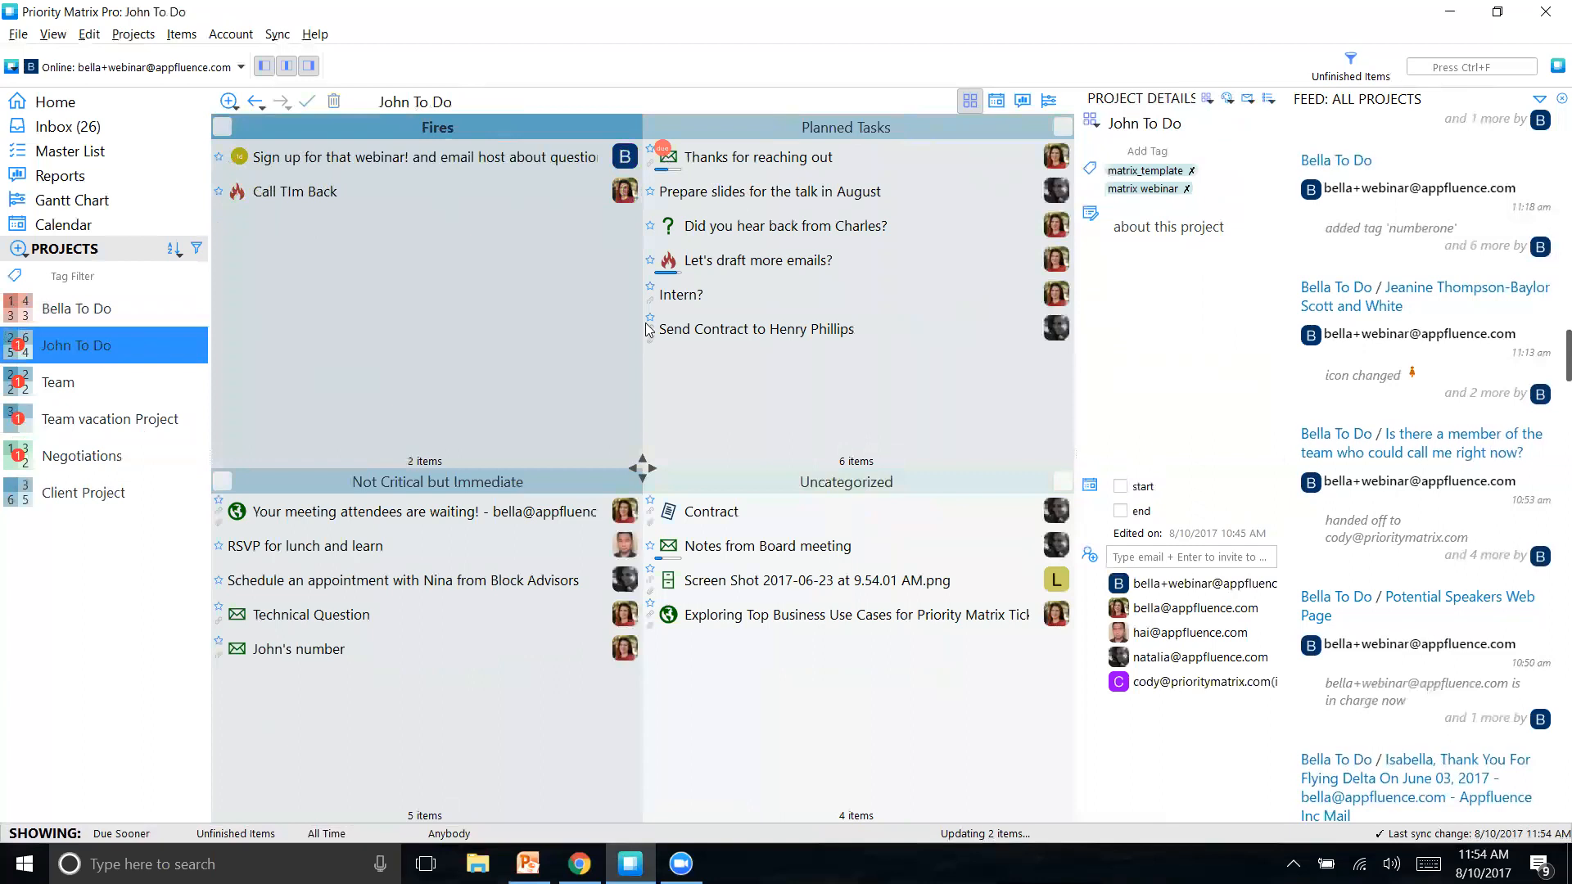
{"action": "left_click", "coordinate": [760, 234]}
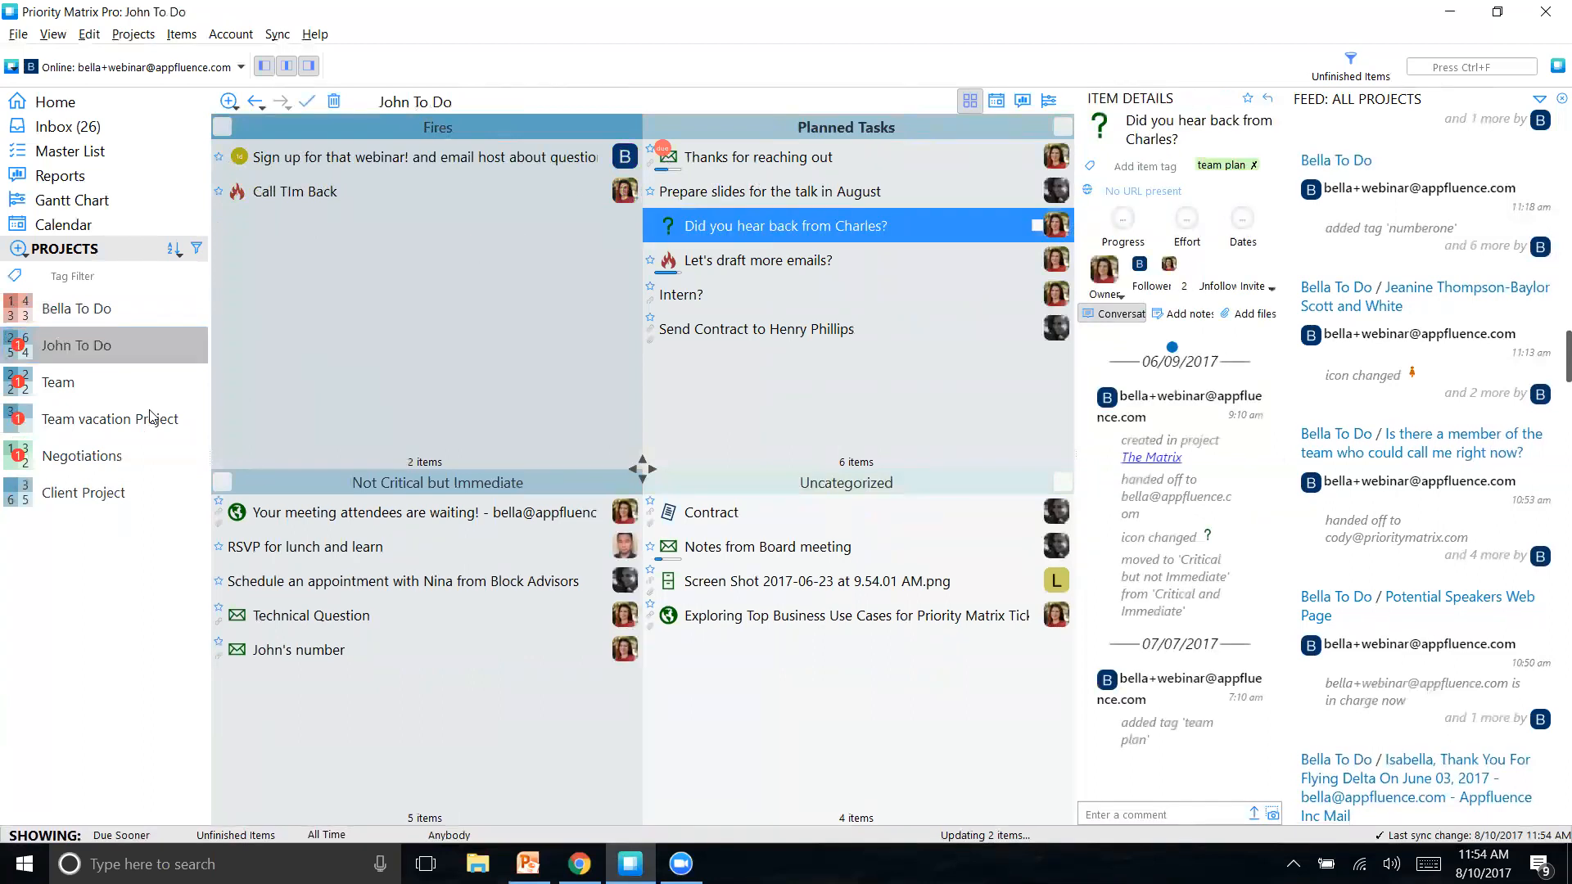
{"action": "left_click", "coordinate": [115, 419]}
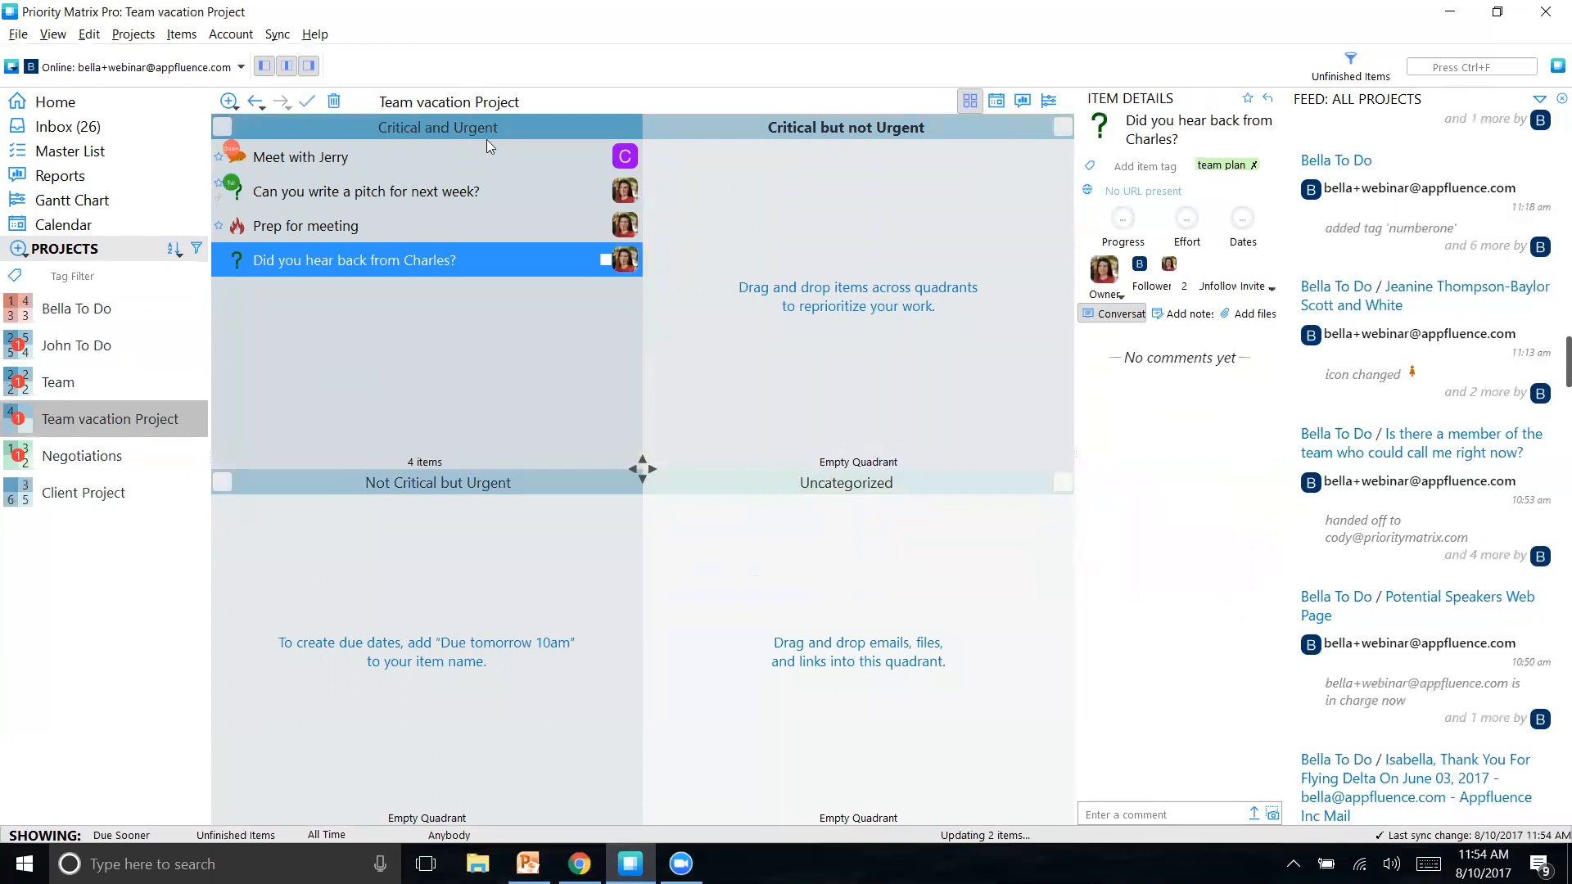
Step: Tag the overdue meeting item in the Team vacation Project with the first name of the teammate it came from
{"action": "left_click", "coordinate": [360, 156]}
{"action": "left_click", "coordinate": [1144, 155]}
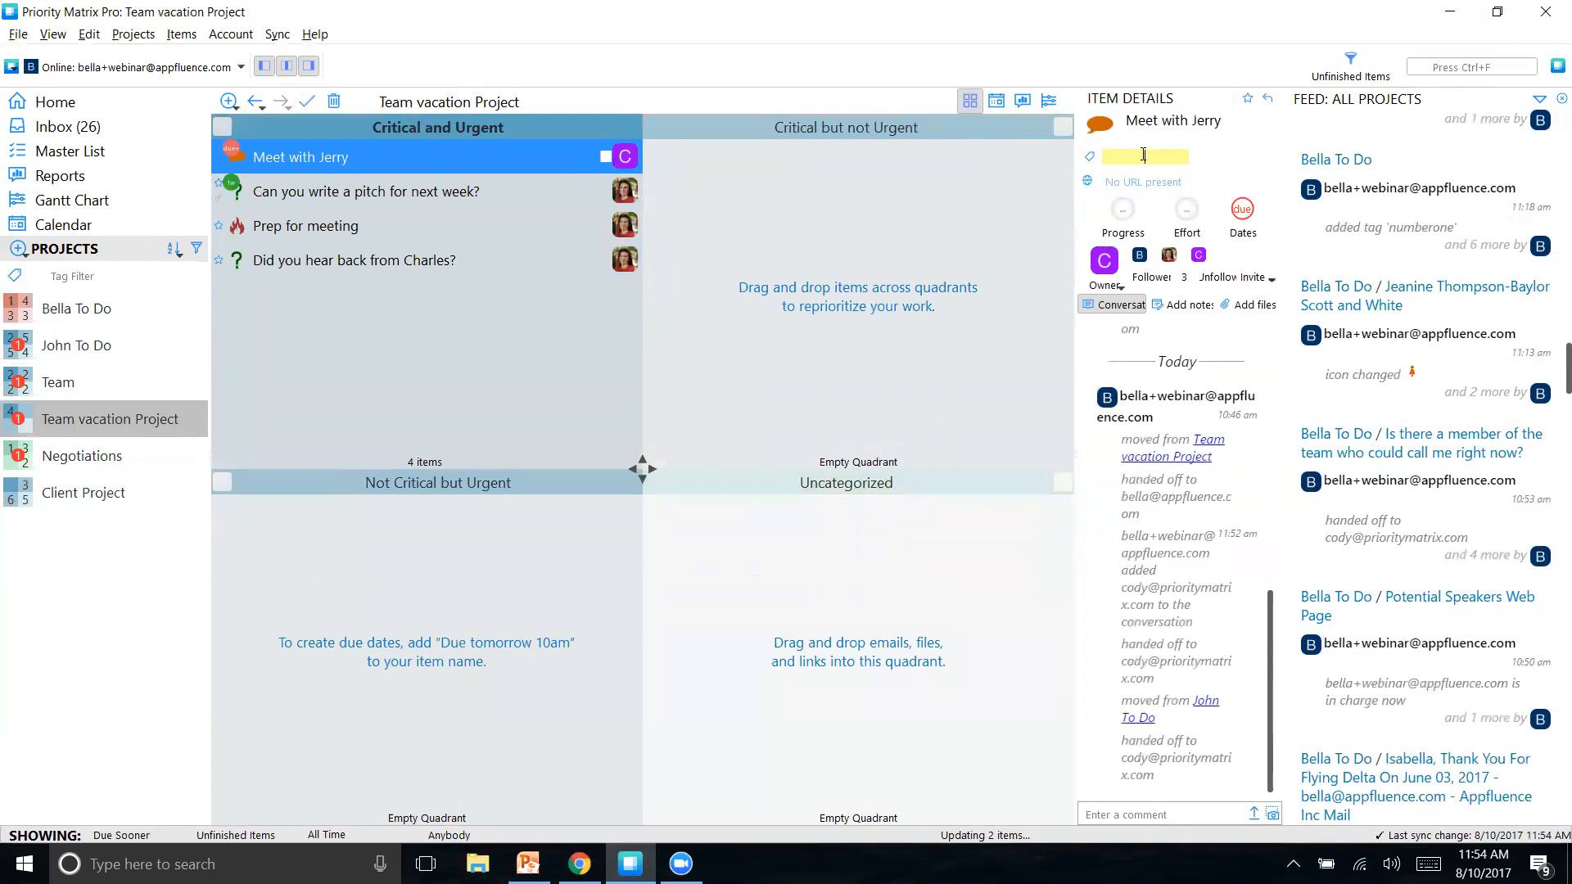
{"action": "type", "text": "john"}
{"action": "key", "text": "Return"}
Step: Tag "Can you write a pitch for next week?" with the account owner's first name
{"action": "key", "text": "Down"}
{"action": "key", "text": "Down"}
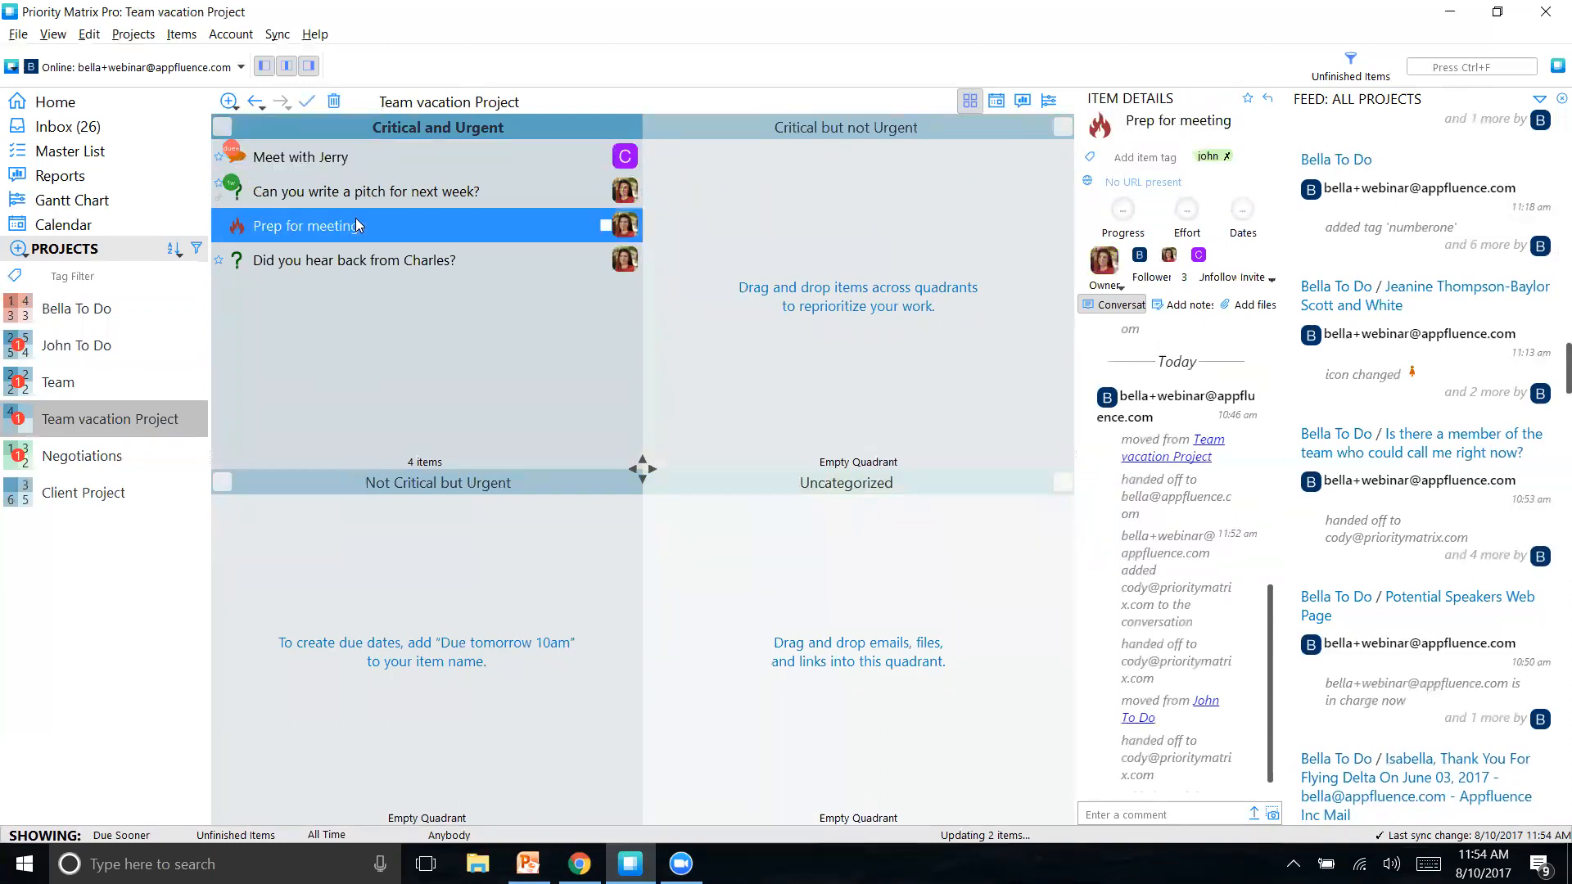
{"action": "key", "text": "Up"}
{"action": "left_click", "coordinate": [1134, 166]}
{"action": "type", "text": "la"}
{"action": "key", "text": "BackSpace"}
{"action": "key", "text": "BackSpace"}
{"action": "key", "text": "BackSpace"}
{"action": "type", "text": "bella"}
{"action": "key", "text": "Return"}
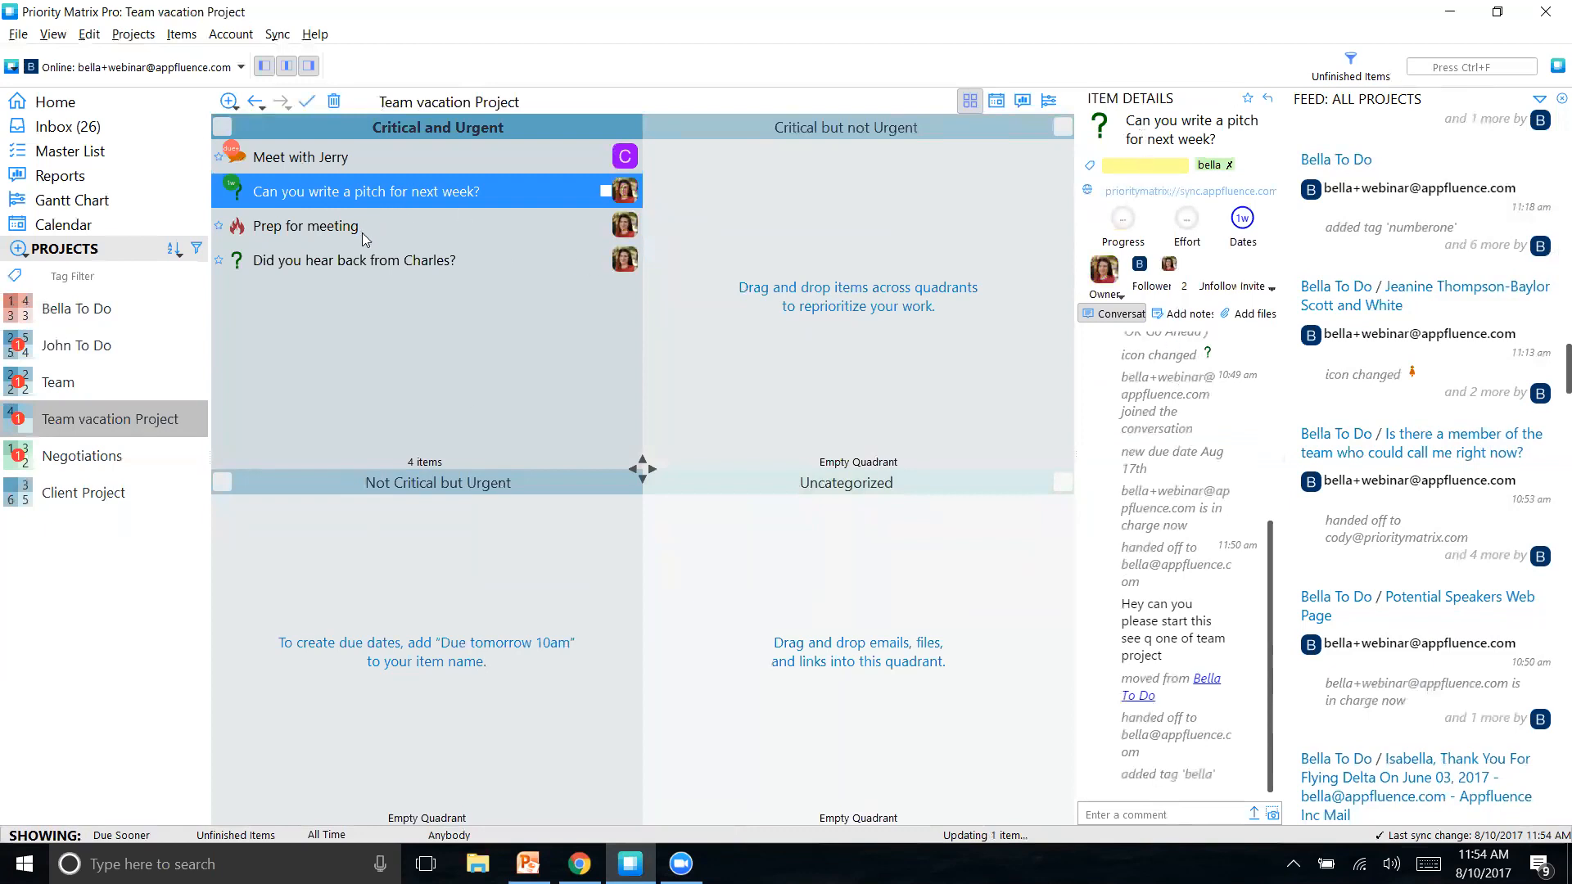
Step: Hand off the pitch item, "Prep for meeting" and the "Did you hear back" item to three different collaborators
{"action": "left_click", "coordinate": [626, 196]}
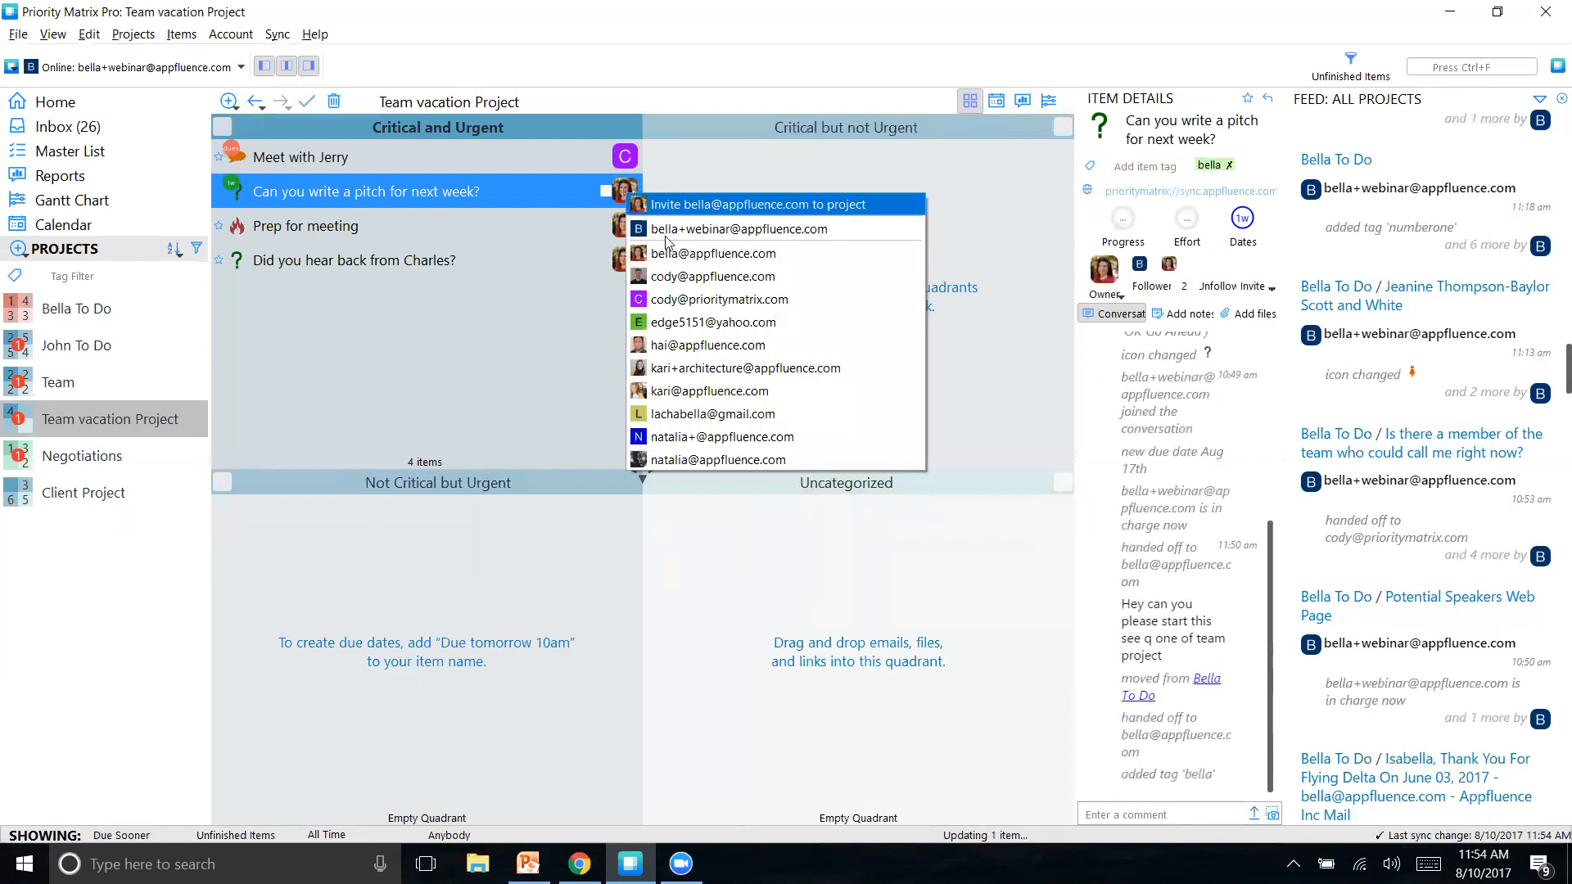
{"action": "left_click", "coordinate": [663, 301]}
{"action": "left_click", "coordinate": [534, 234]}
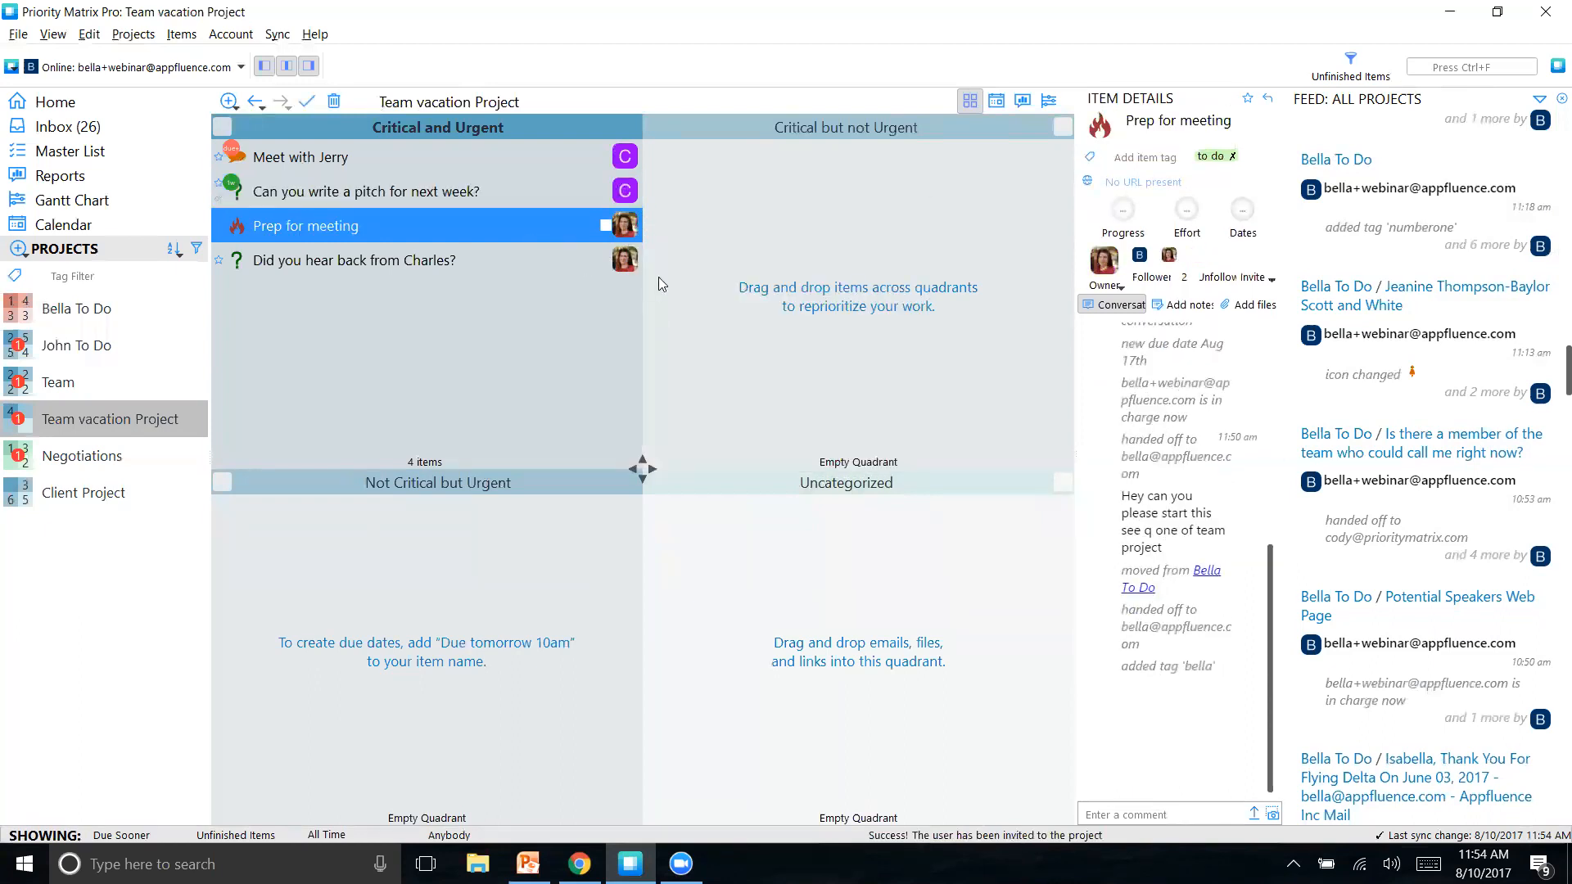
{"action": "left_click", "coordinate": [624, 226]}
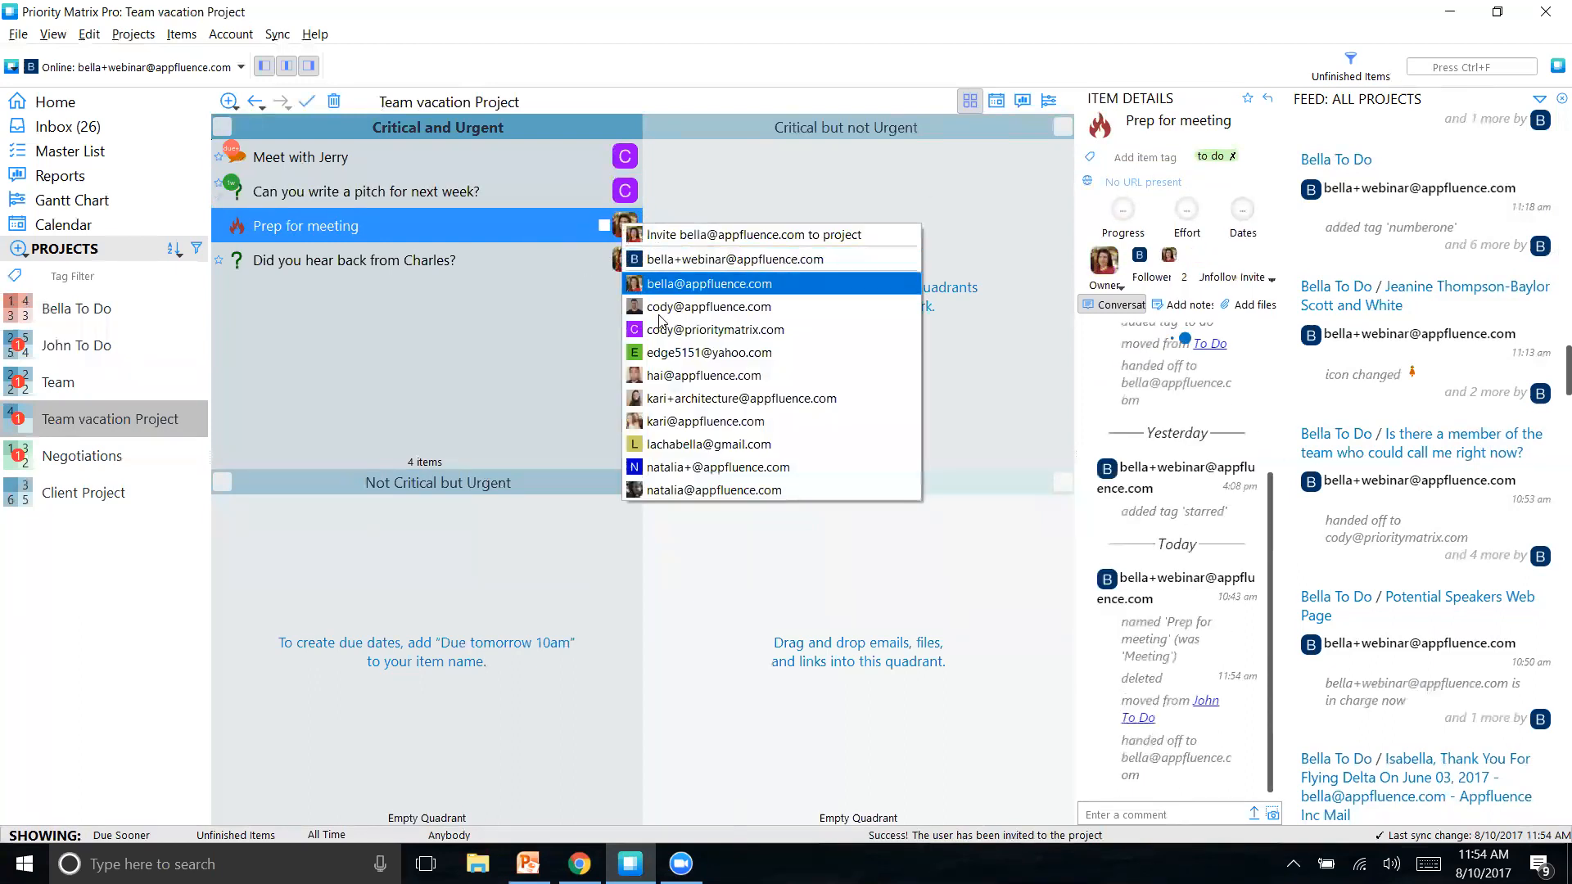
{"action": "left_click", "coordinate": [685, 421]}
{"action": "left_click", "coordinate": [624, 260]}
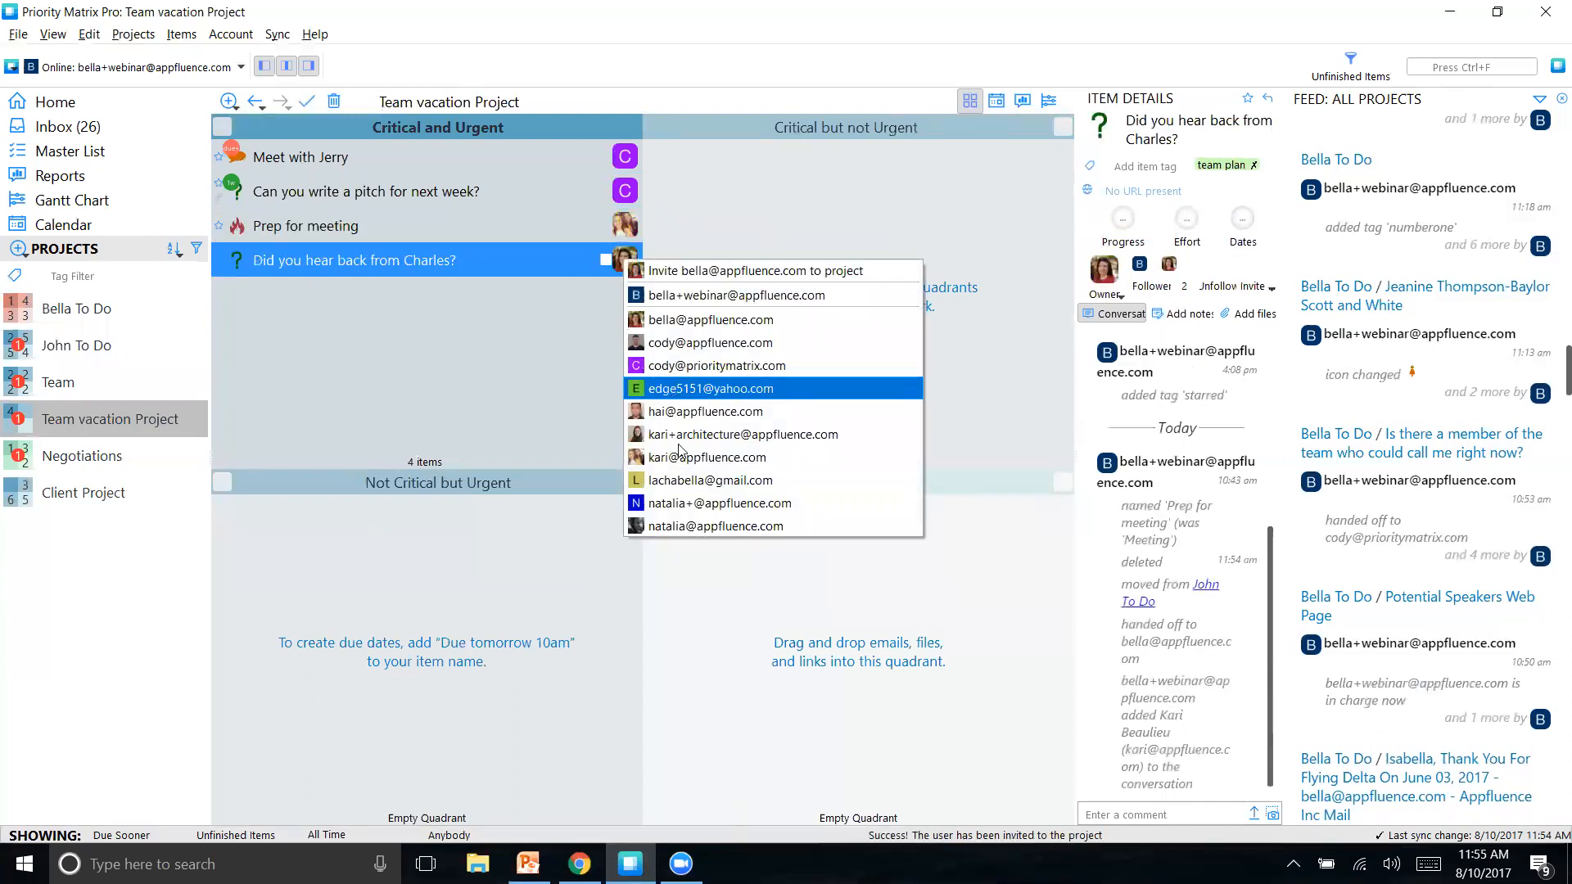
{"action": "left_click", "coordinate": [708, 525]}
{"action": "left_click", "coordinate": [531, 347]}
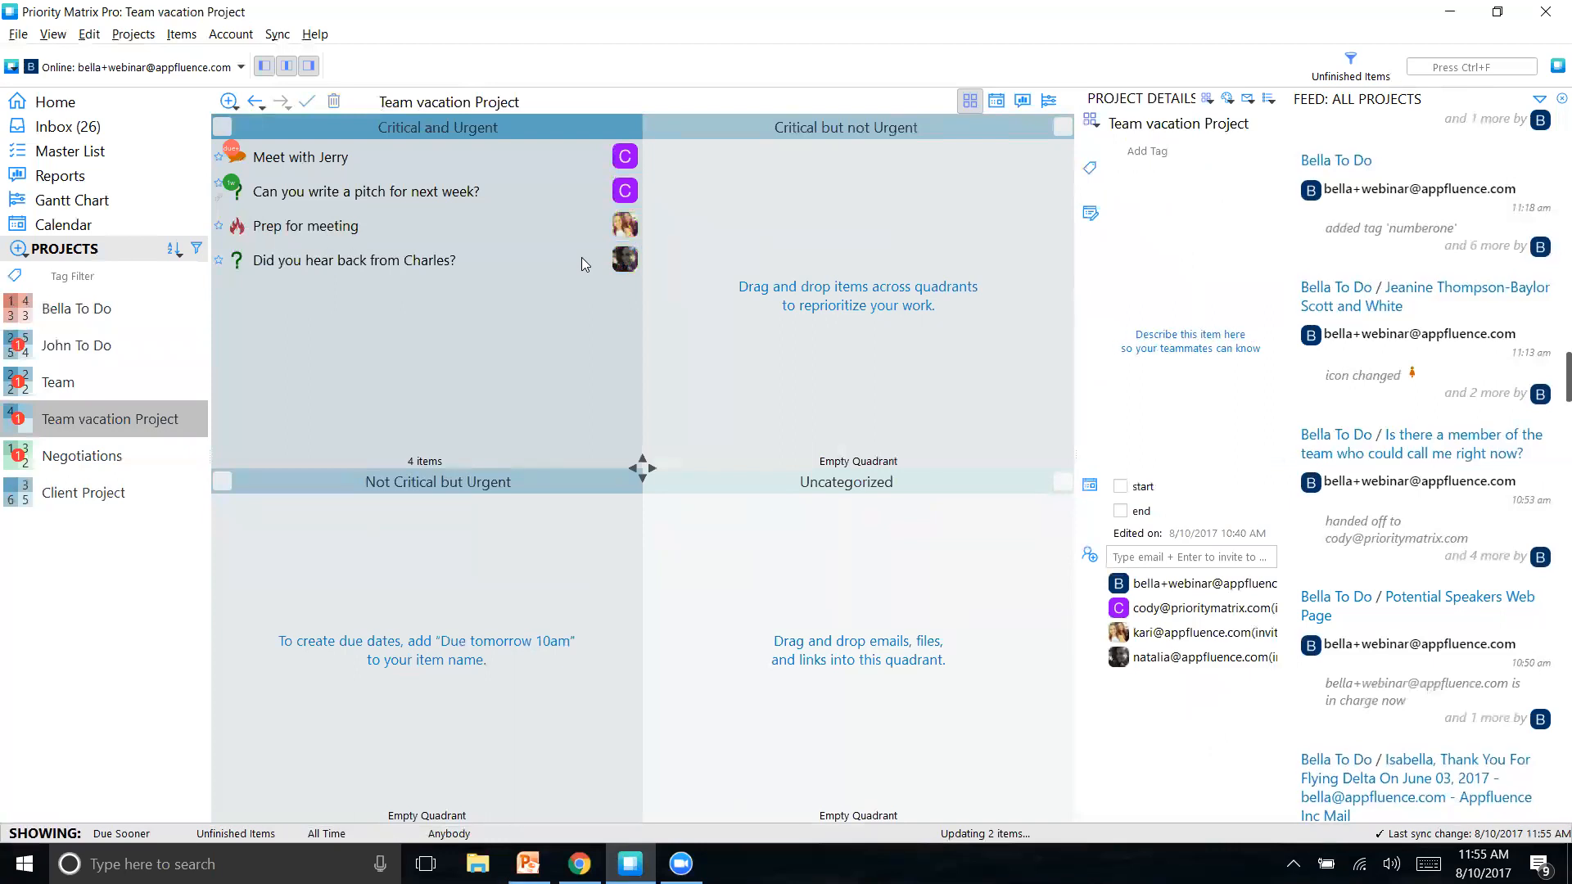
Step: Add the tag "vacation" to the Team vacation Project
{"action": "left_click", "coordinate": [297, 163]}
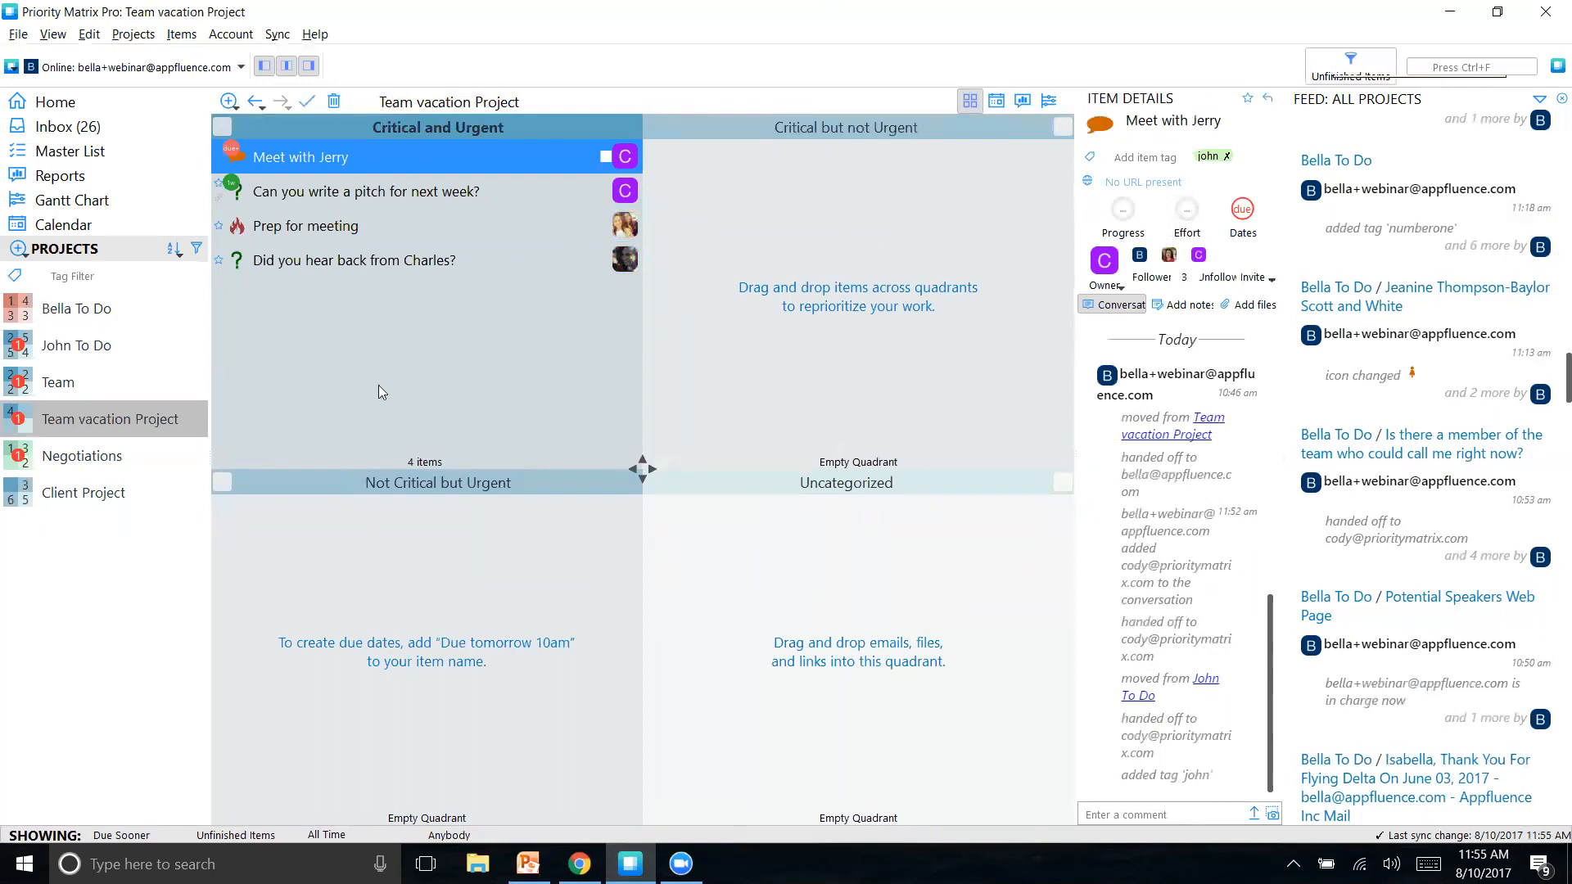
{"action": "left_click", "coordinate": [95, 280]}
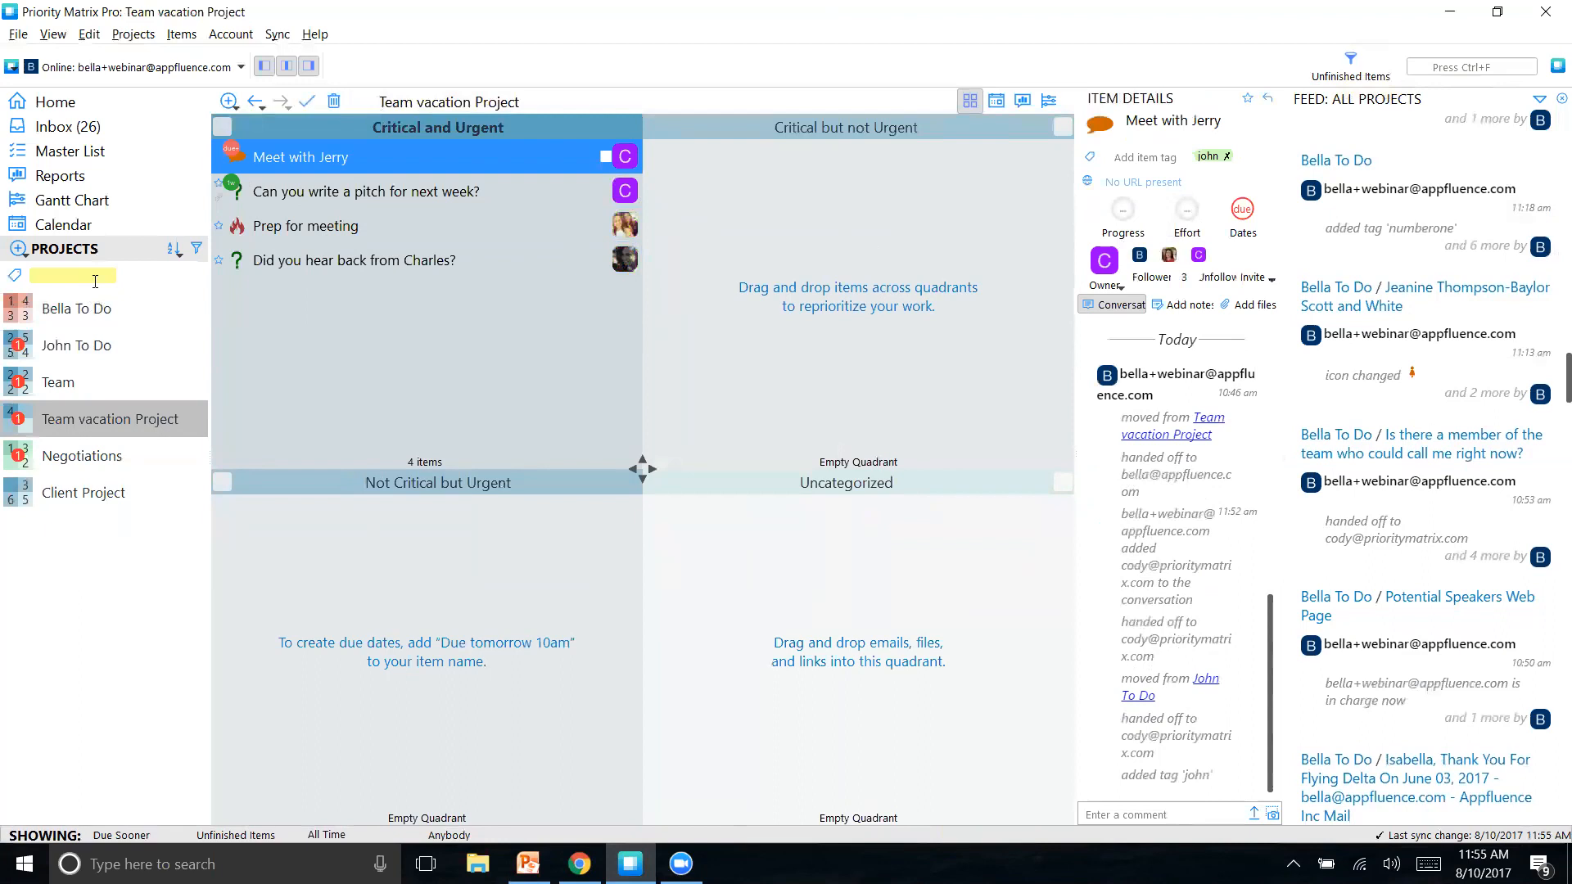
{"action": "left_click", "coordinate": [772, 402]}
{"action": "left_click", "coordinate": [1149, 151]}
{"action": "type", "text": "vacation"}
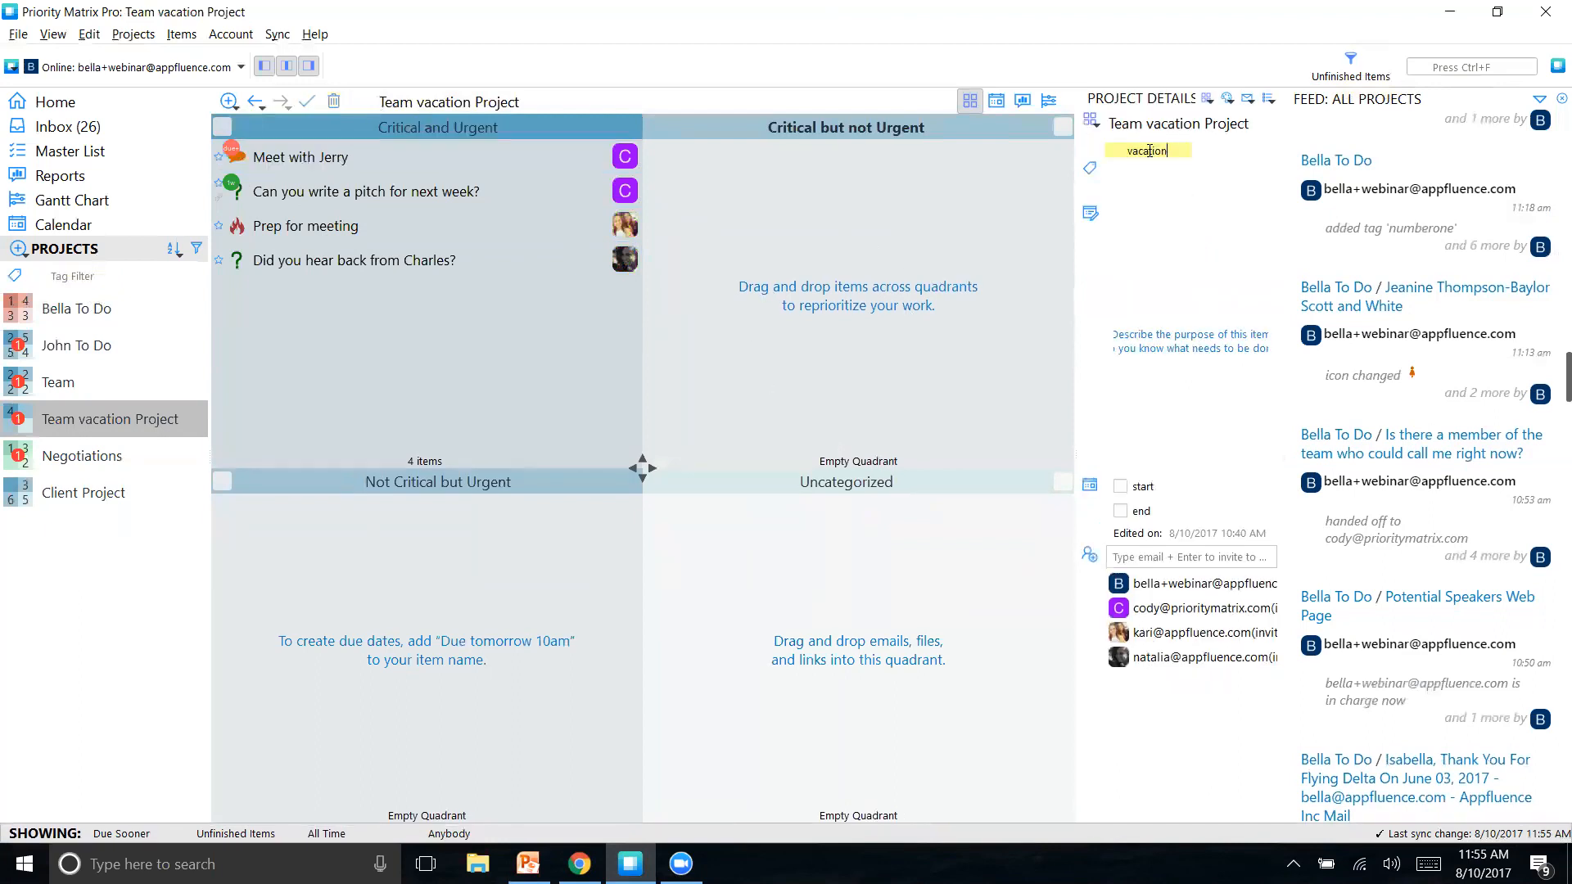
{"action": "key", "text": "Return"}
Step: Filter the project list by the "vacation" tag
{"action": "left_click", "coordinate": [84, 276]}
{"action": "type", "text": "vac"}
{"action": "key", "text": "Return"}
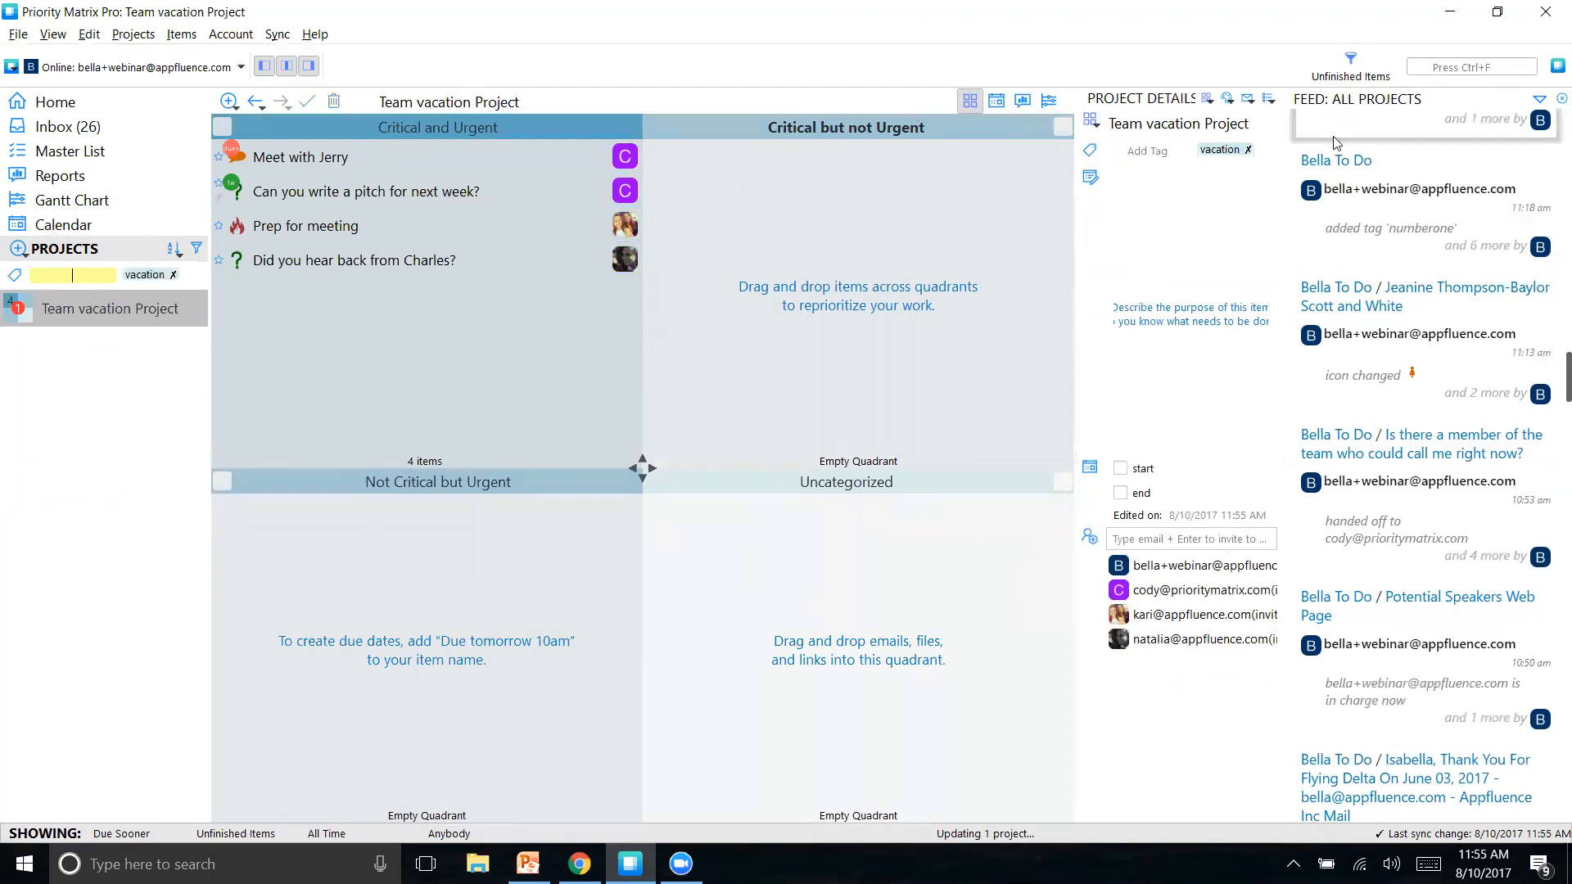
Step: Search for items tagged with the account owner's first name, inspect the pitch item, and check the vacation slide in PowerPoint
{"action": "type", "text": "t"}
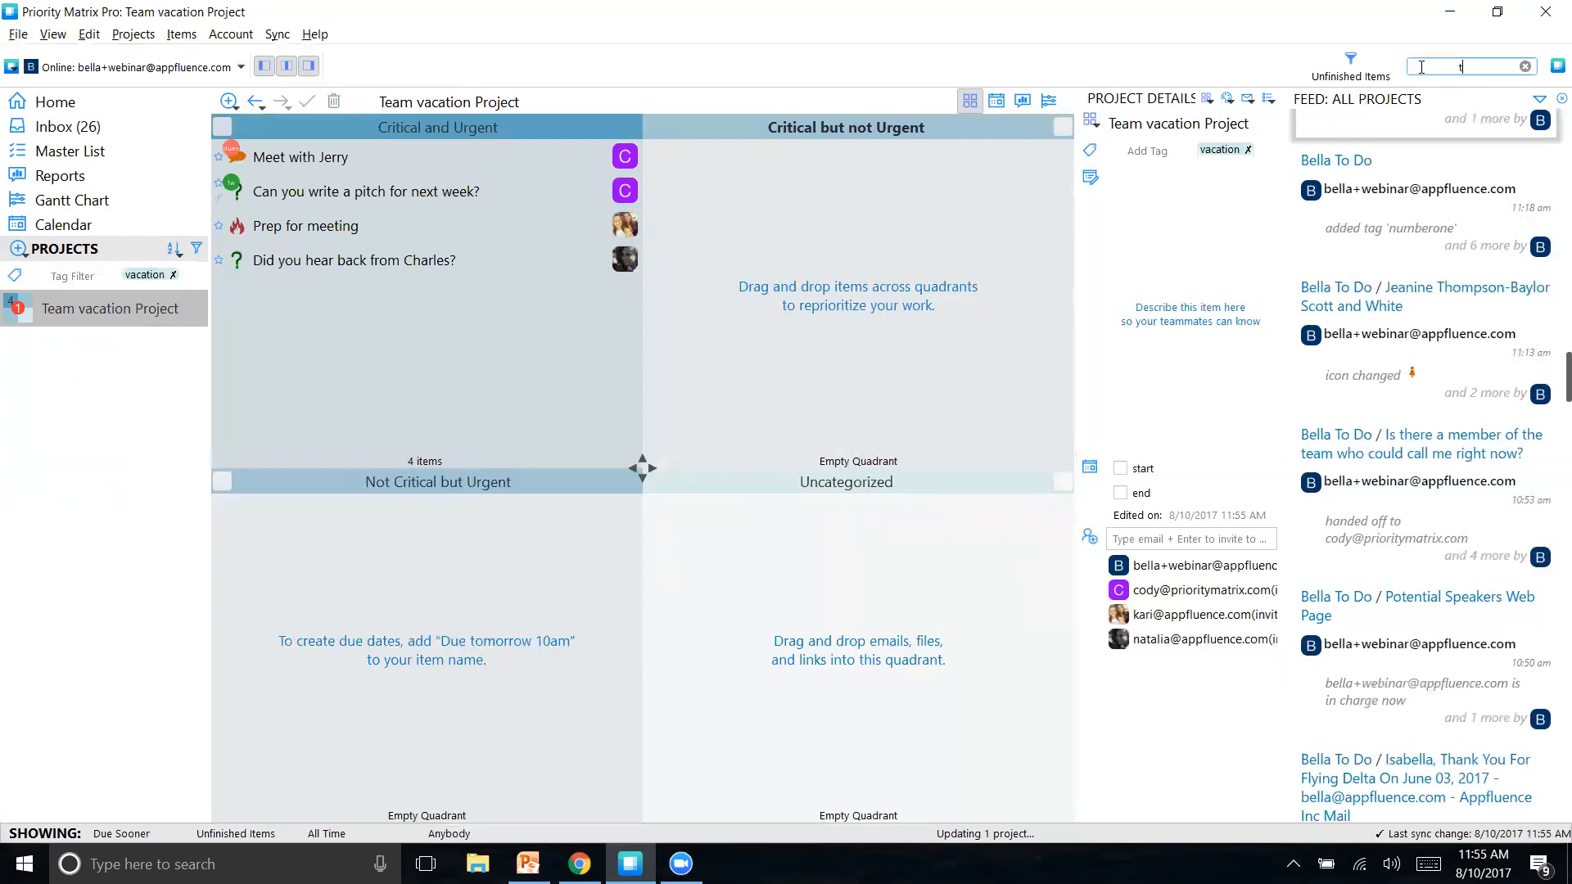
{"action": "type", "text": "ag:bella"}
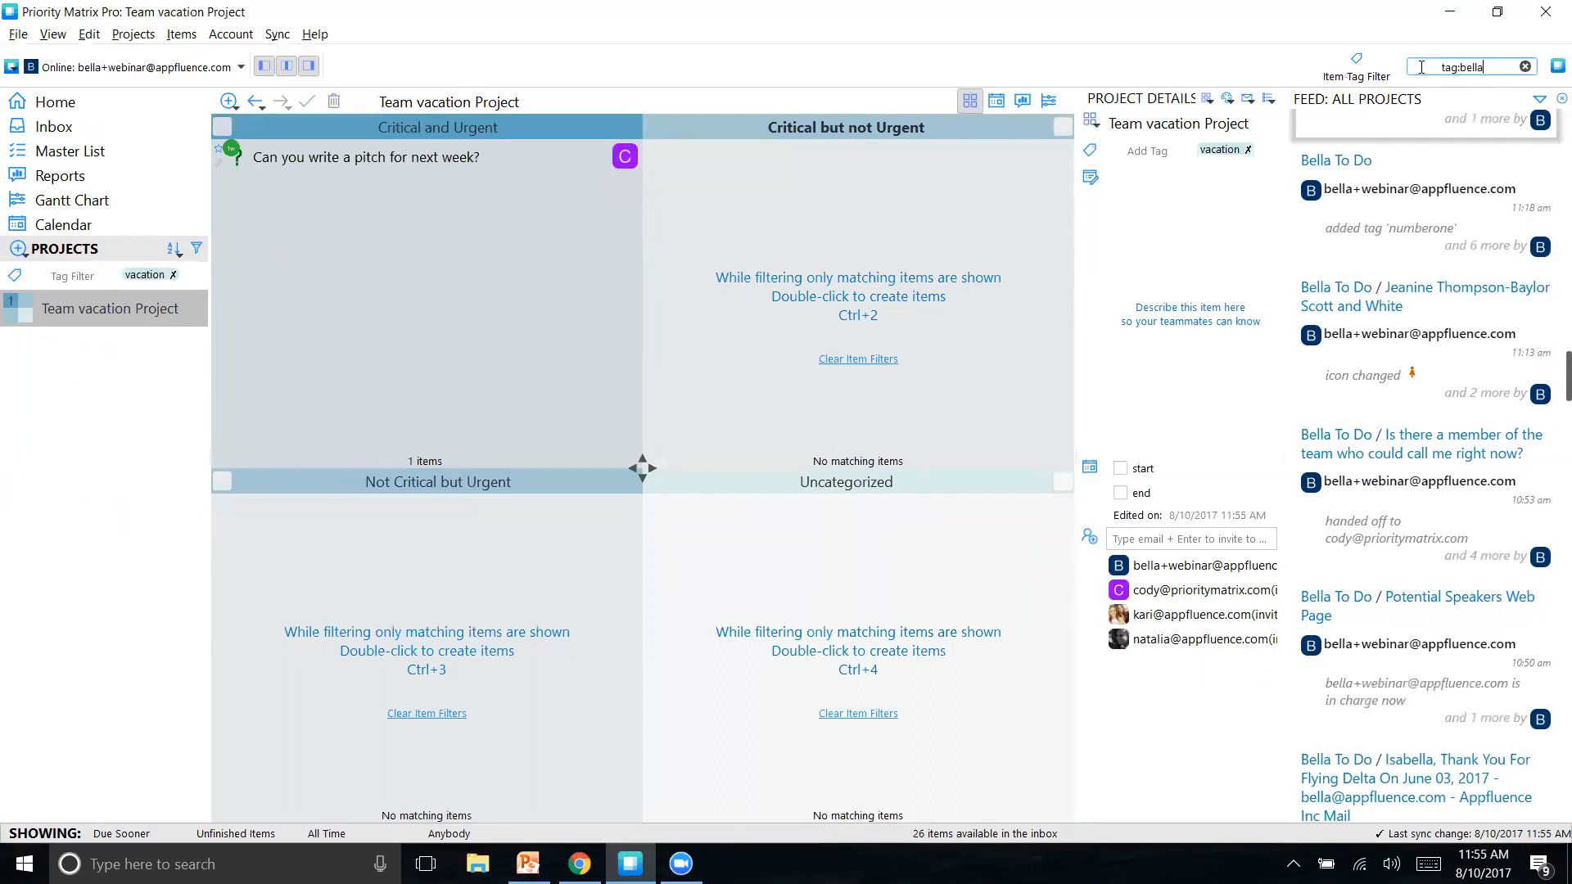
{"action": "left_click", "coordinate": [407, 149]}
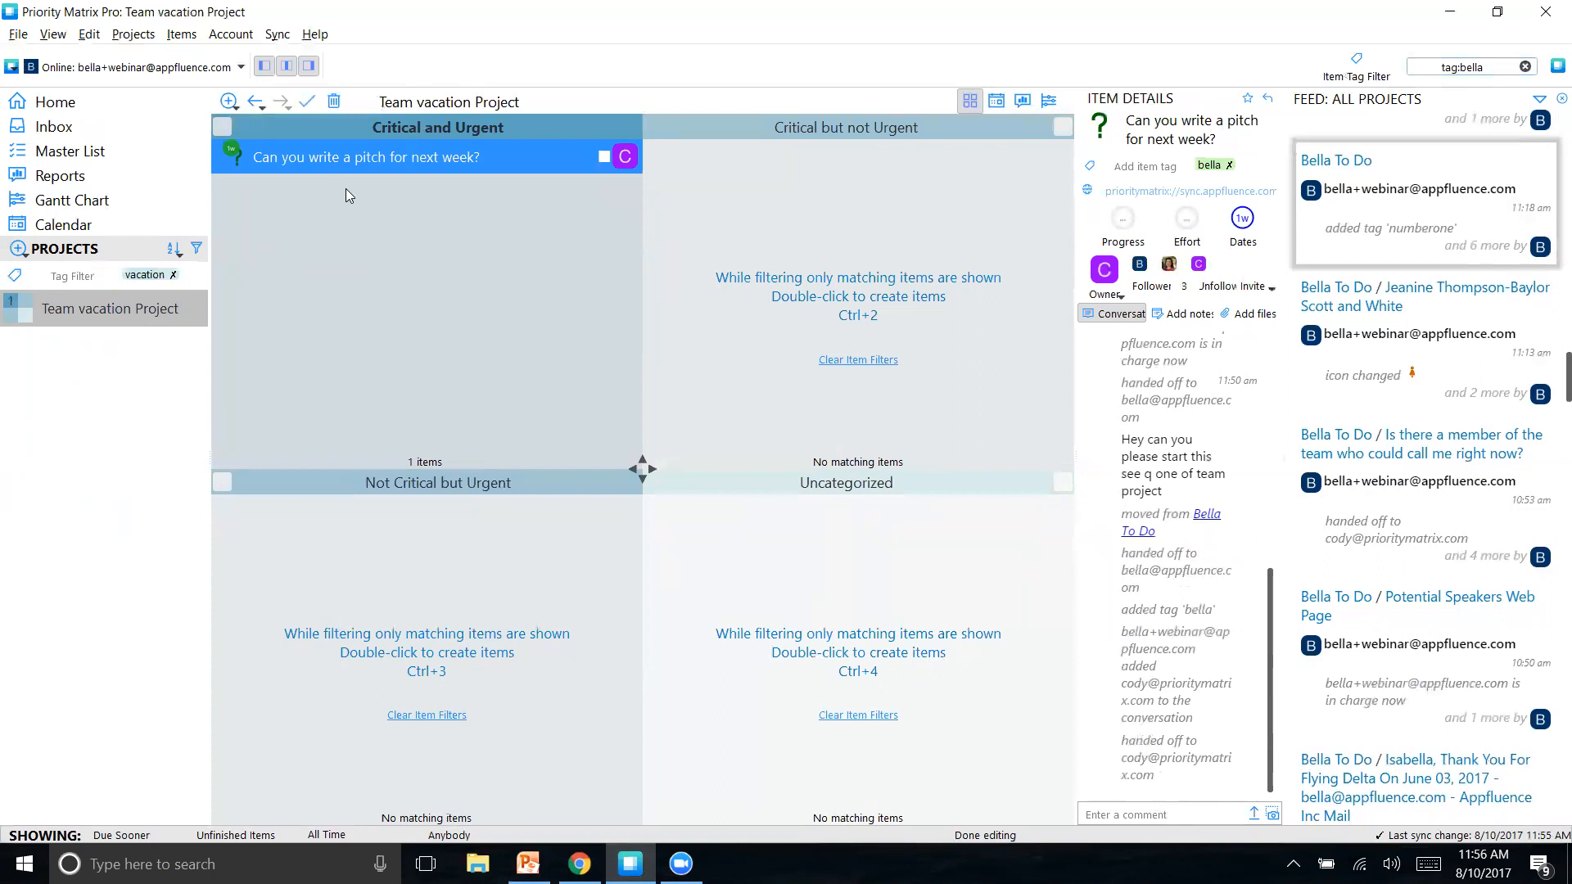
{"action": "left_click", "coordinate": [528, 864]}
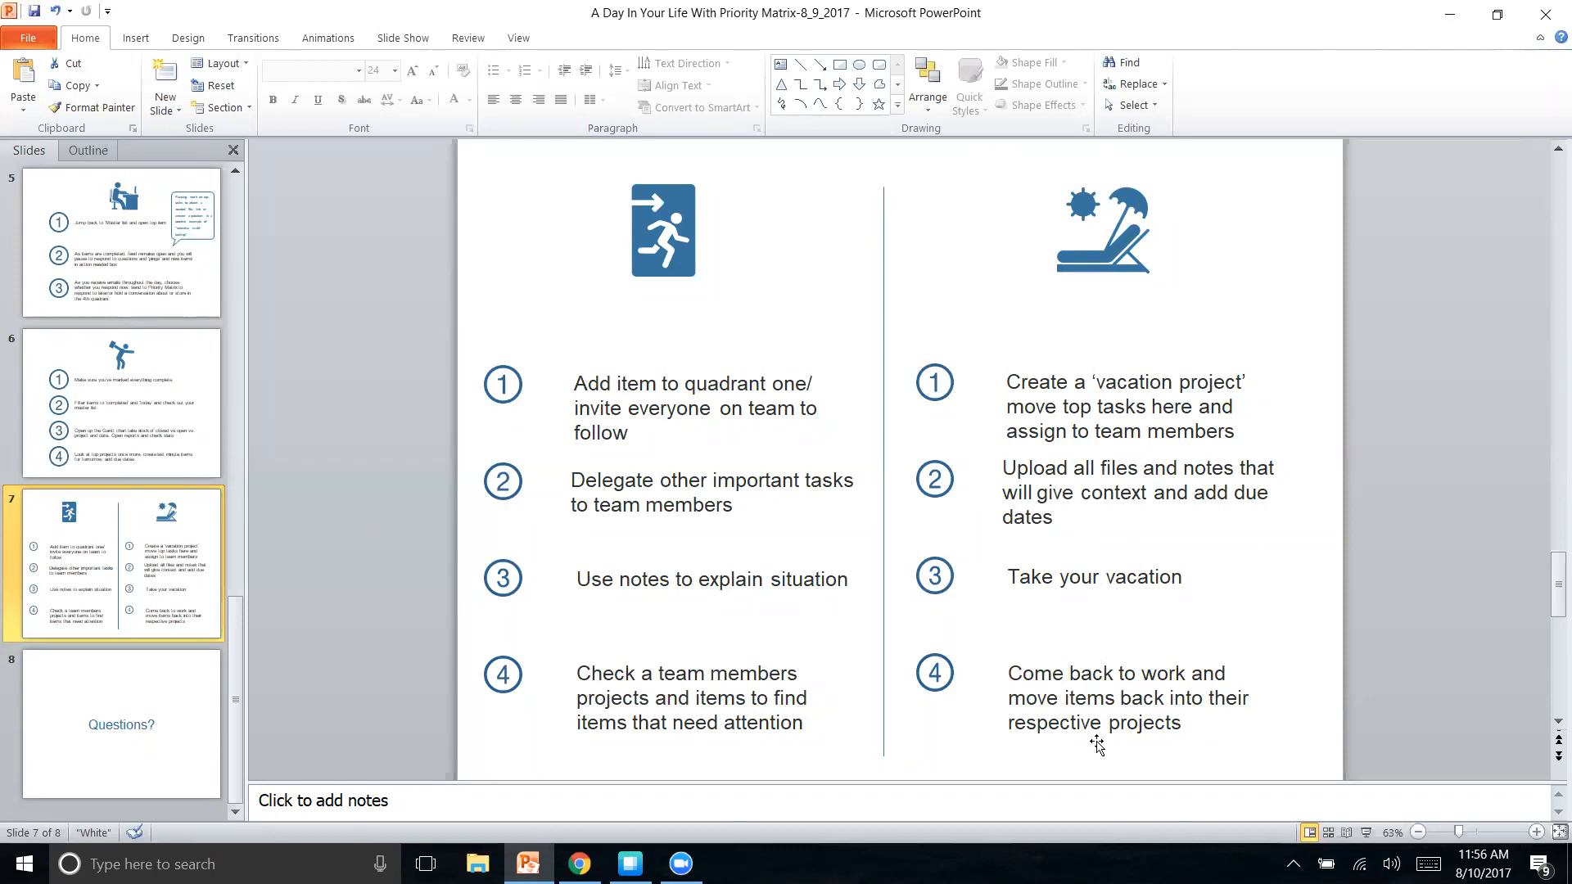
{"action": "left_click", "coordinate": [630, 864]}
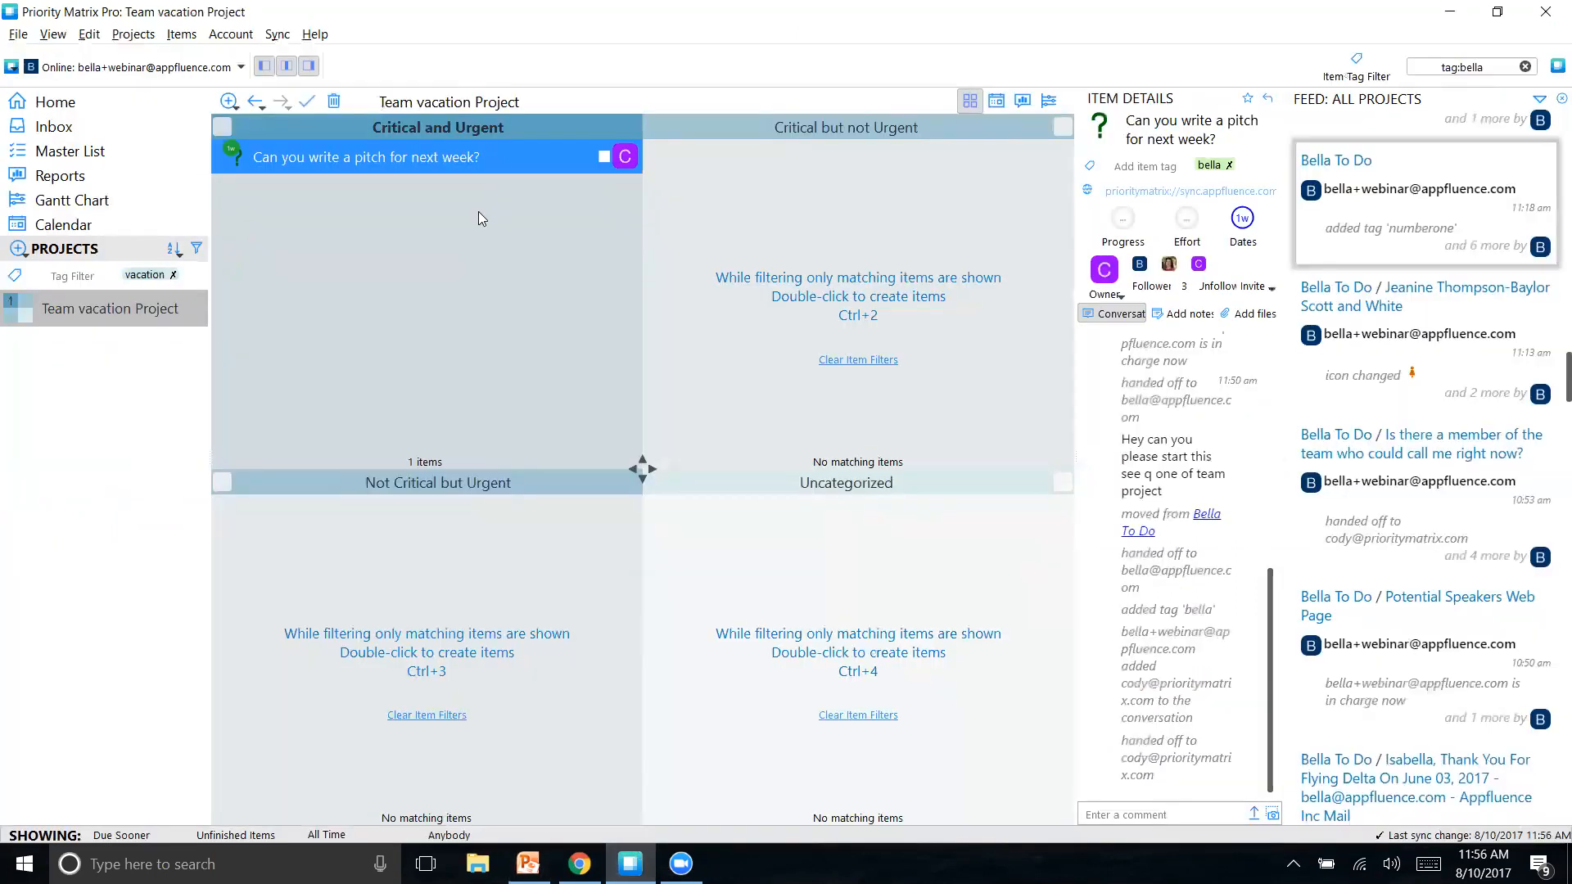
Step: Remove the "vacation" filter from the project list and reset the item filters to default
{"action": "left_click", "coordinate": [172, 276]}
{"action": "left_click", "coordinate": [1356, 63]}
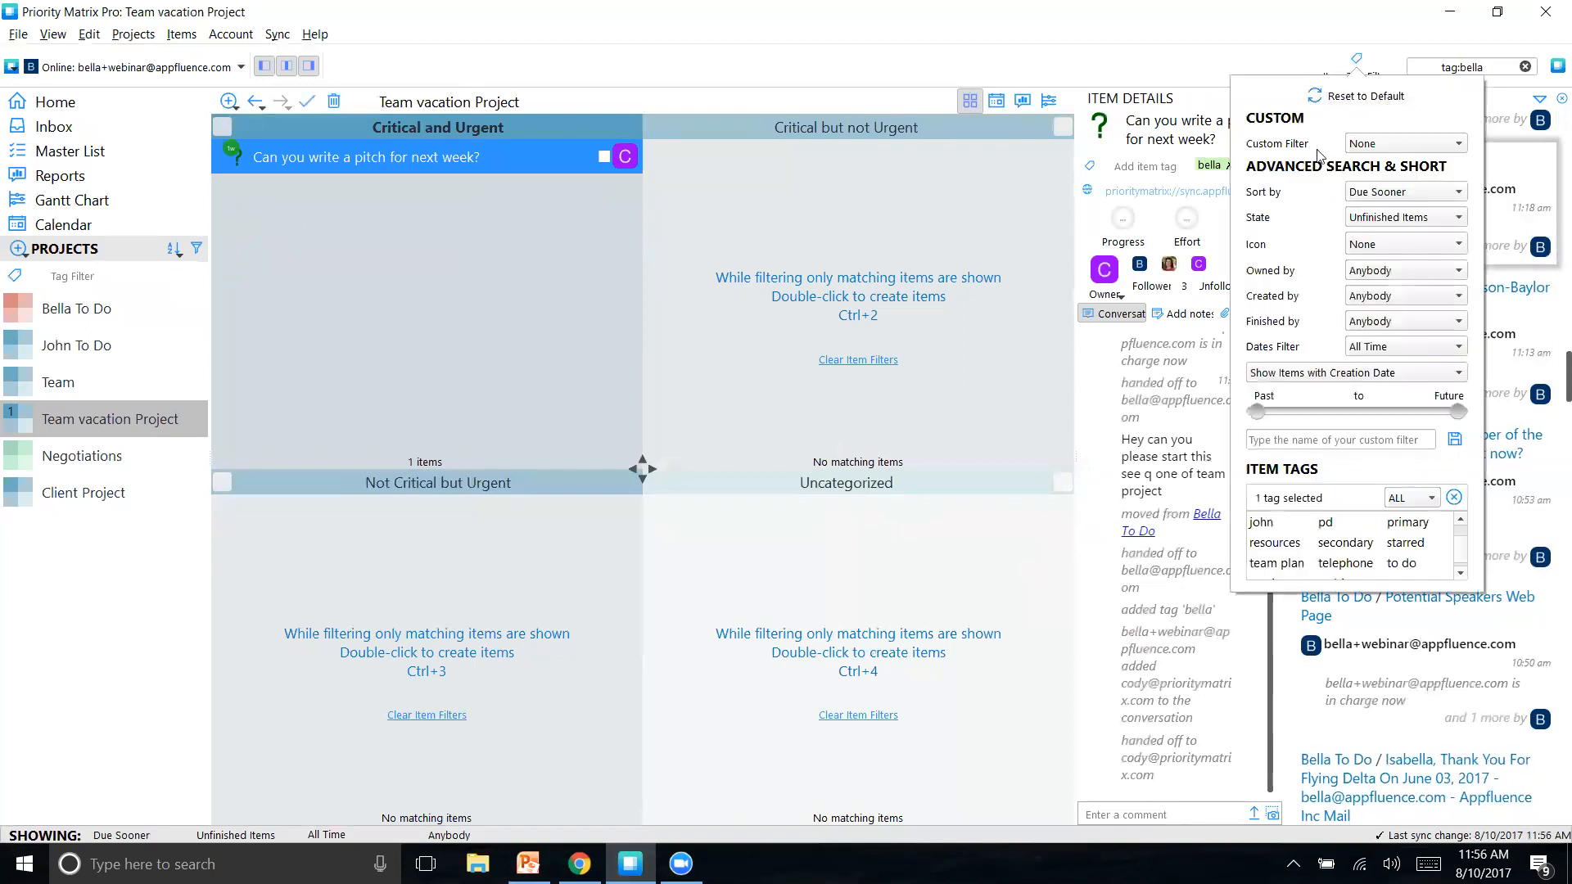
{"action": "left_click", "coordinate": [1347, 96]}
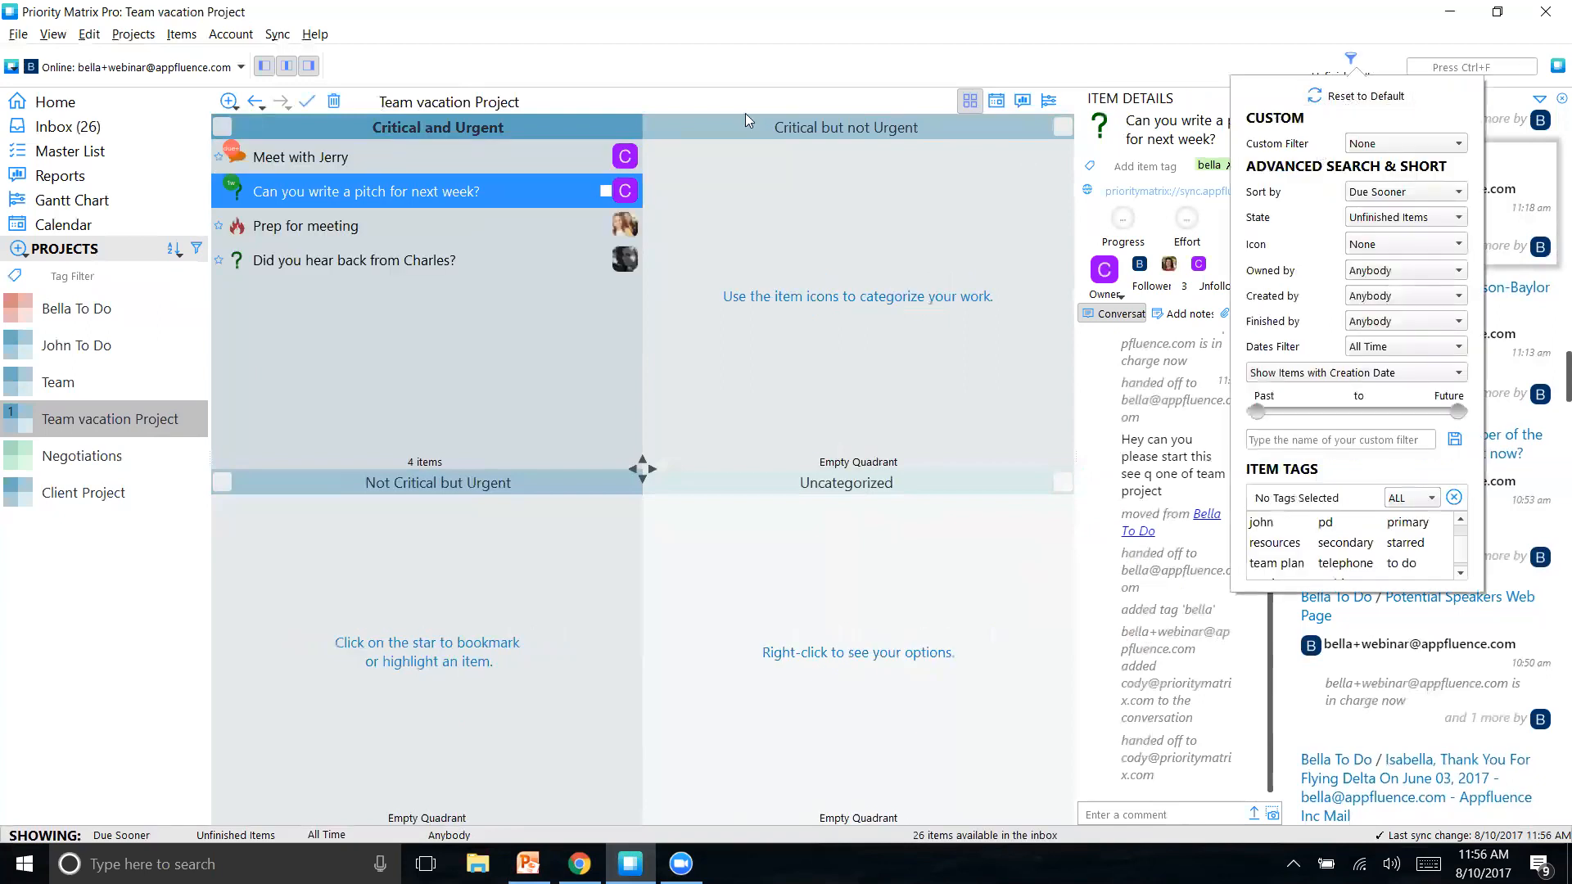
Step: Move "Prep for meeting" from the Team vacation Project into the account owner's To Do project
{"action": "left_click", "coordinate": [377, 232]}
{"action": "left_click", "coordinate": [113, 313]}
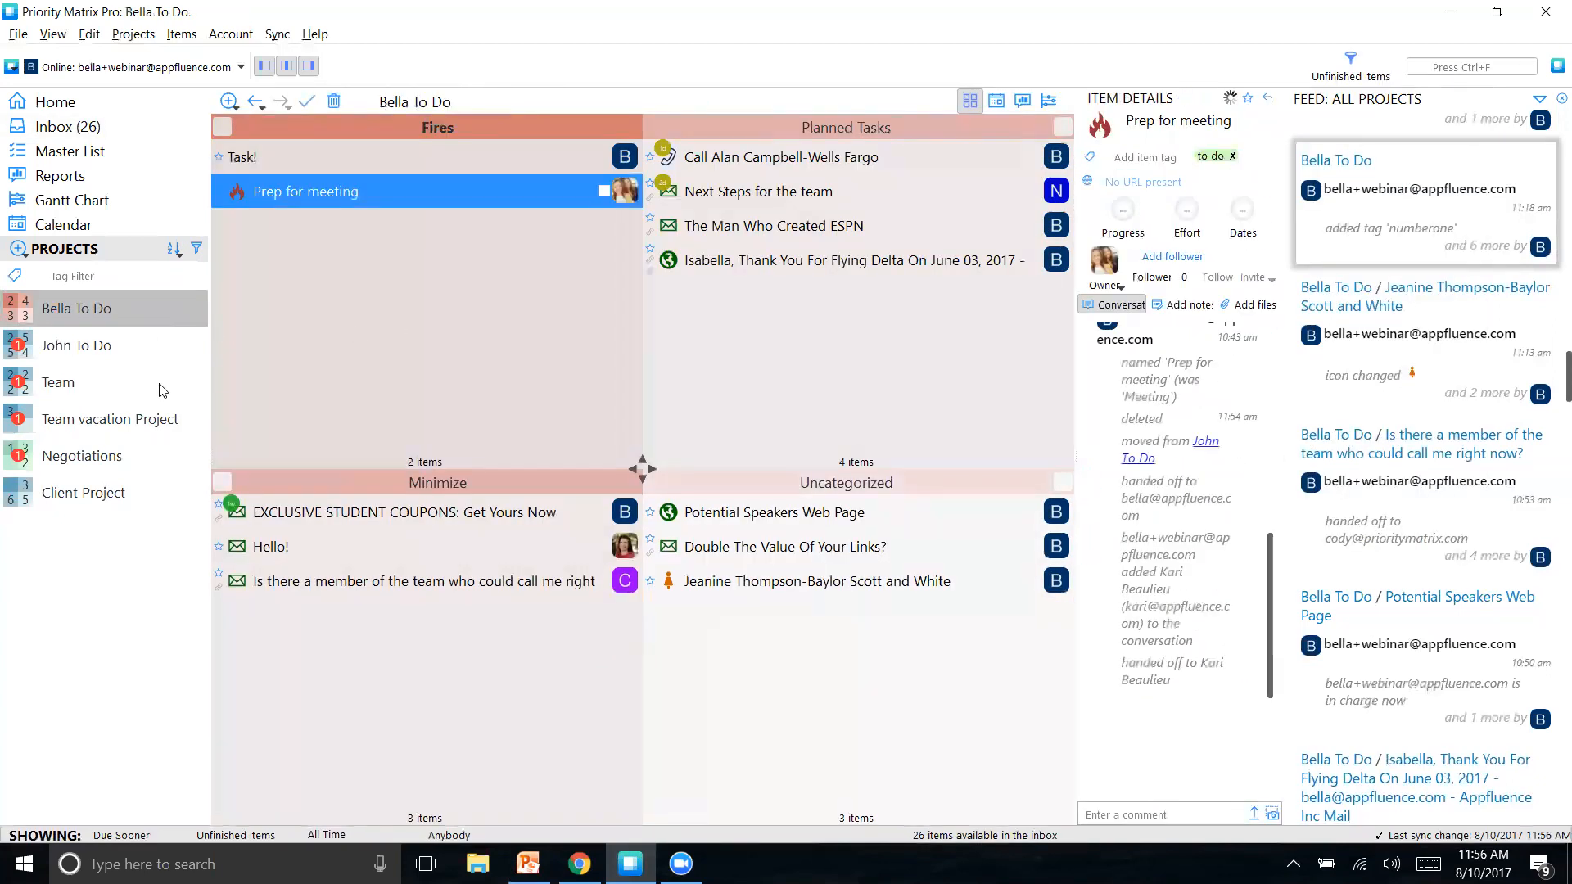
{"action": "left_click", "coordinate": [123, 419]}
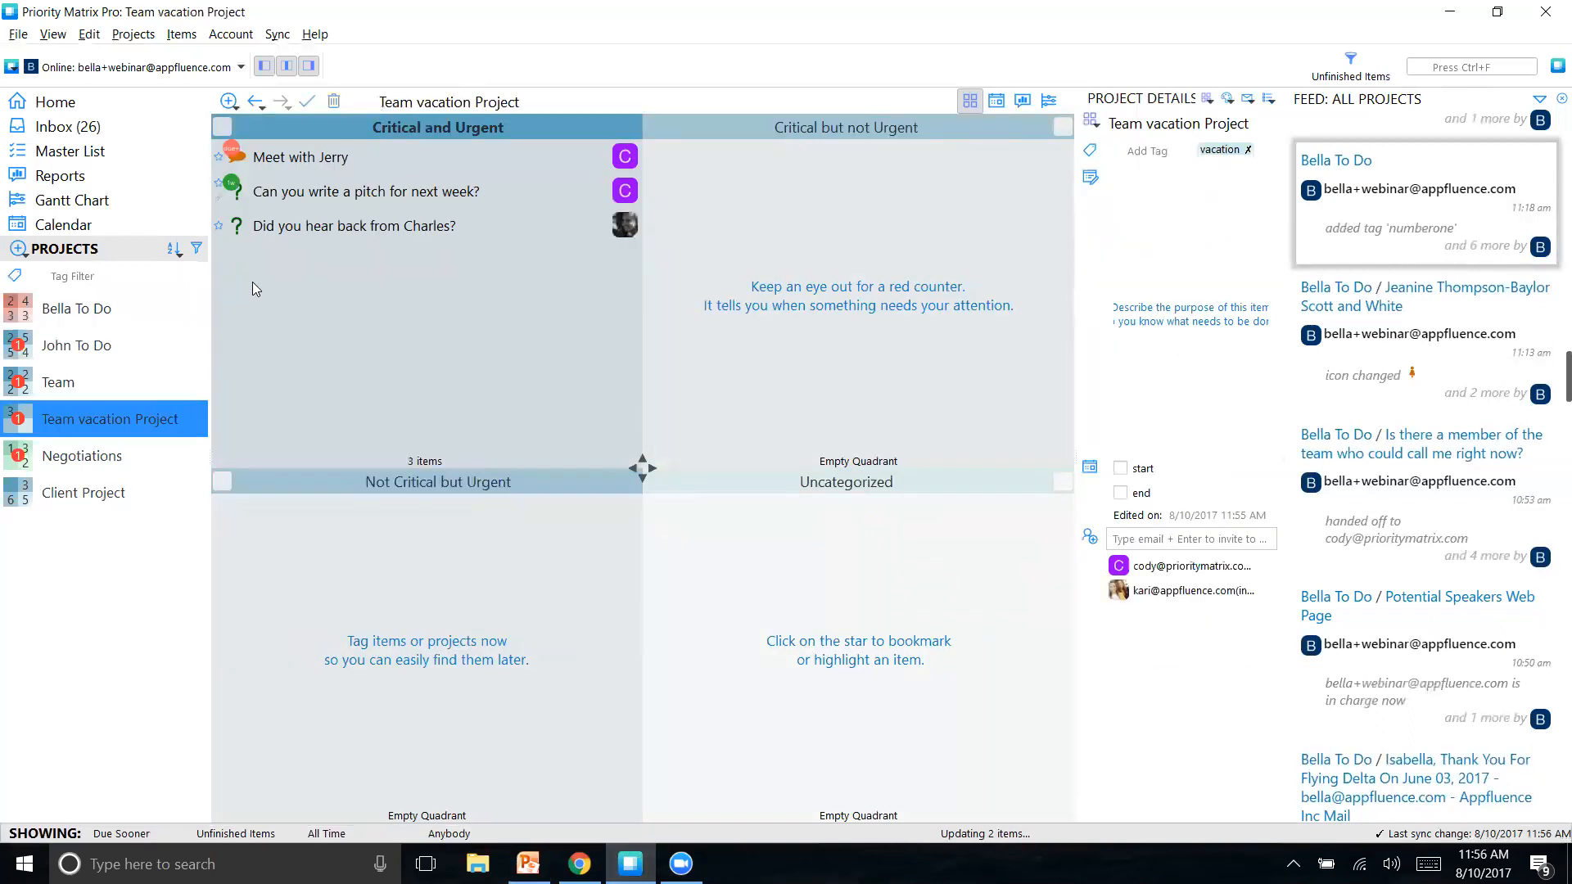
Step: Move the "Did you hear back" item from the Team vacation Project to the account owner's To Do project and inspect both moved items
{"action": "left_click", "coordinate": [362, 234]}
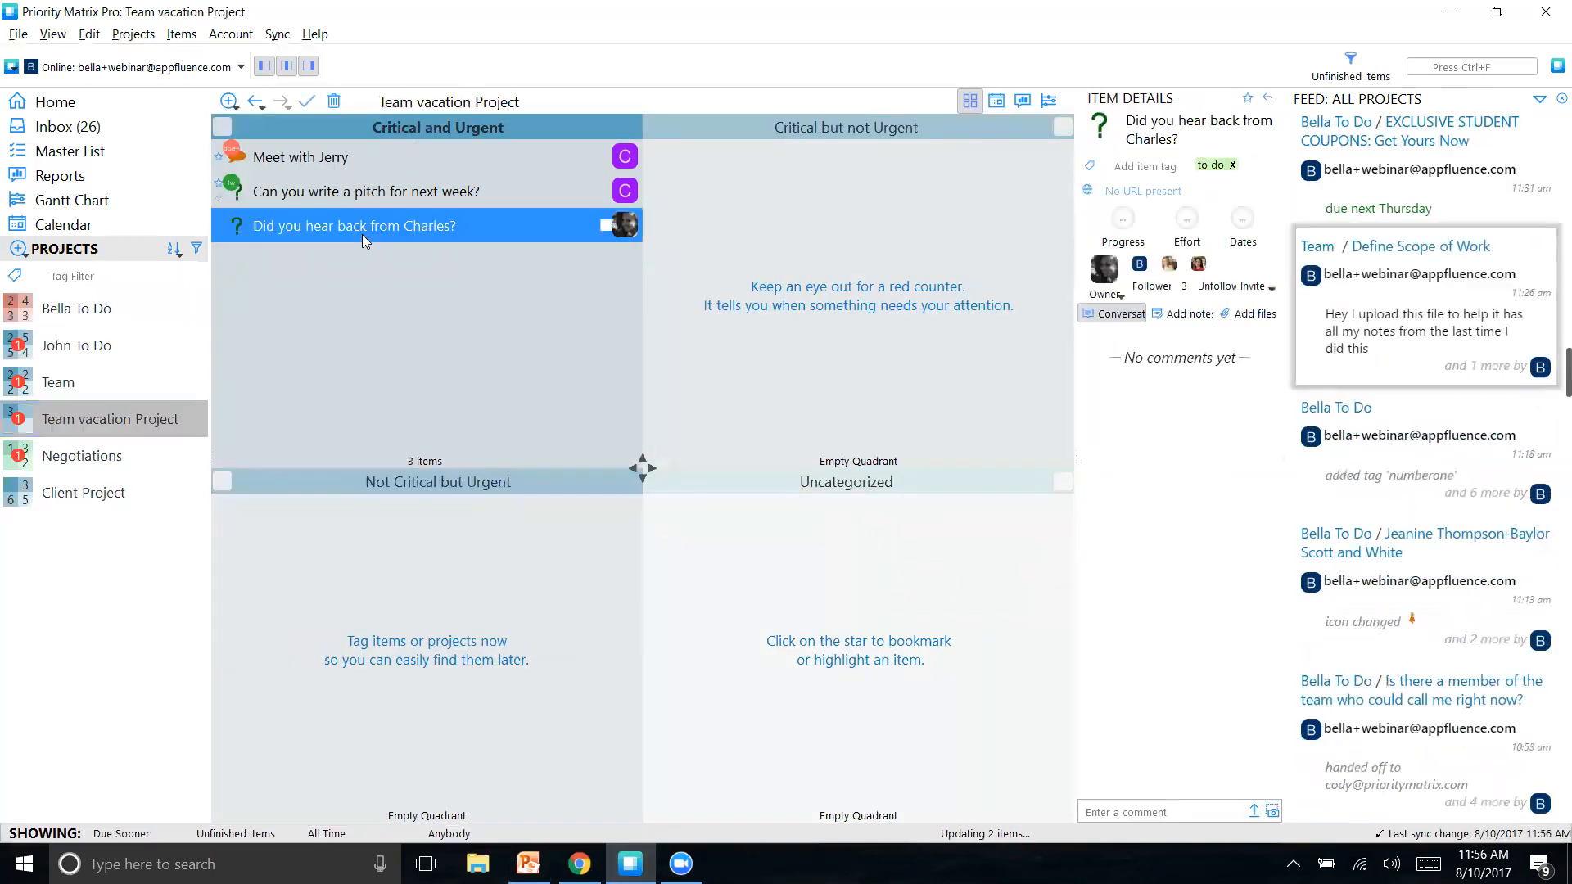
{"action": "left_click", "coordinate": [92, 342]}
{"action": "left_click", "coordinate": [73, 421]}
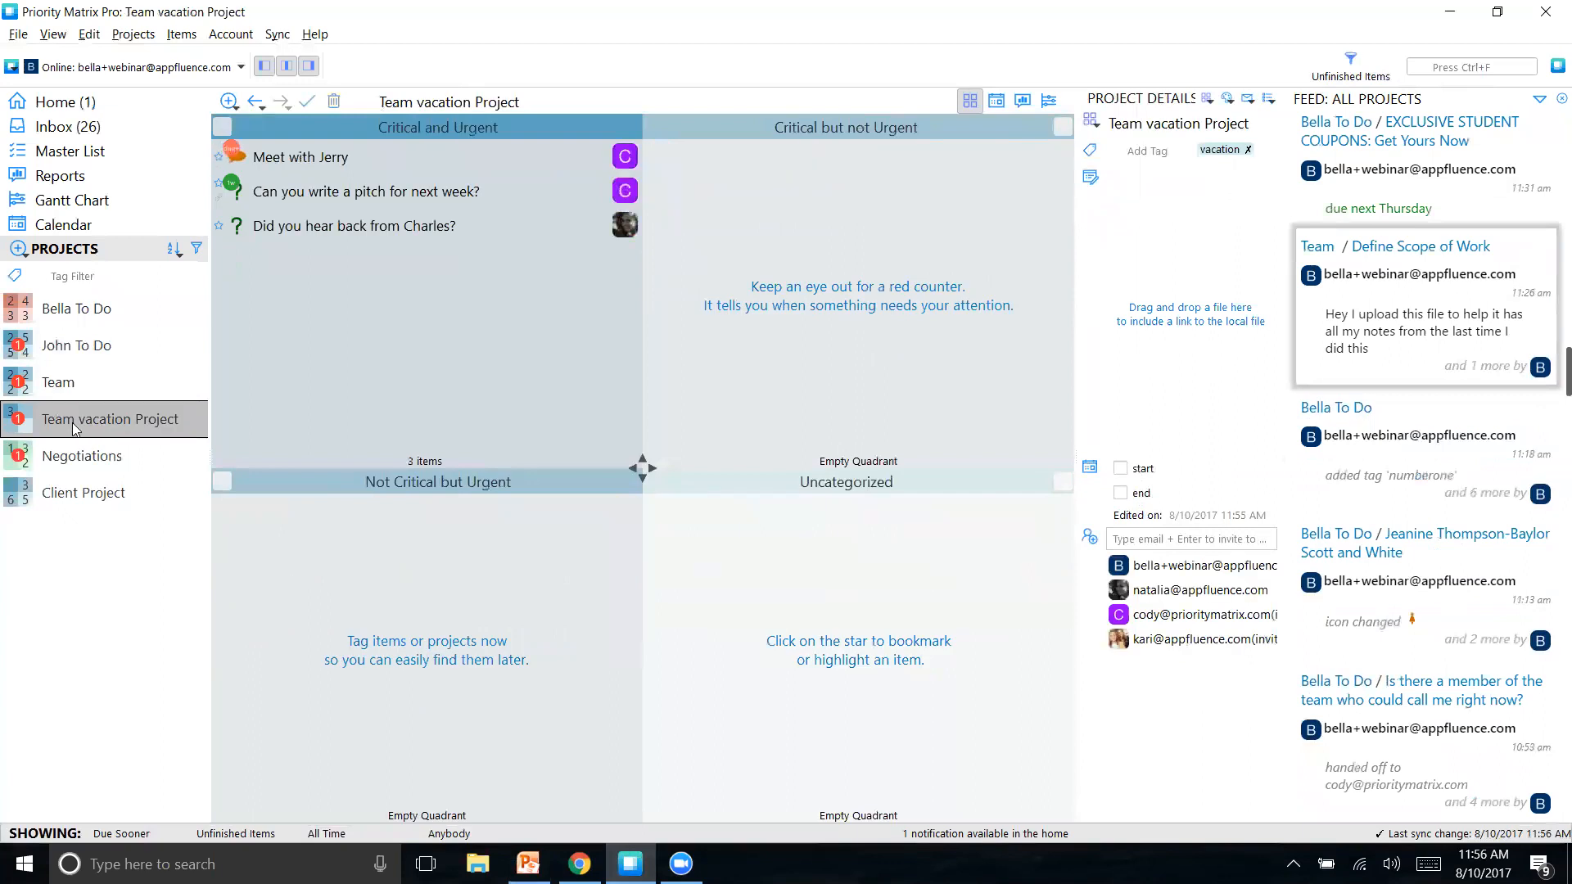
{"action": "left_click", "coordinate": [82, 452]}
{"action": "left_click", "coordinate": [86, 348]}
{"action": "left_click", "coordinate": [93, 318]}
{"action": "left_click", "coordinate": [94, 336]}
{"action": "left_click", "coordinate": [194, 316]}
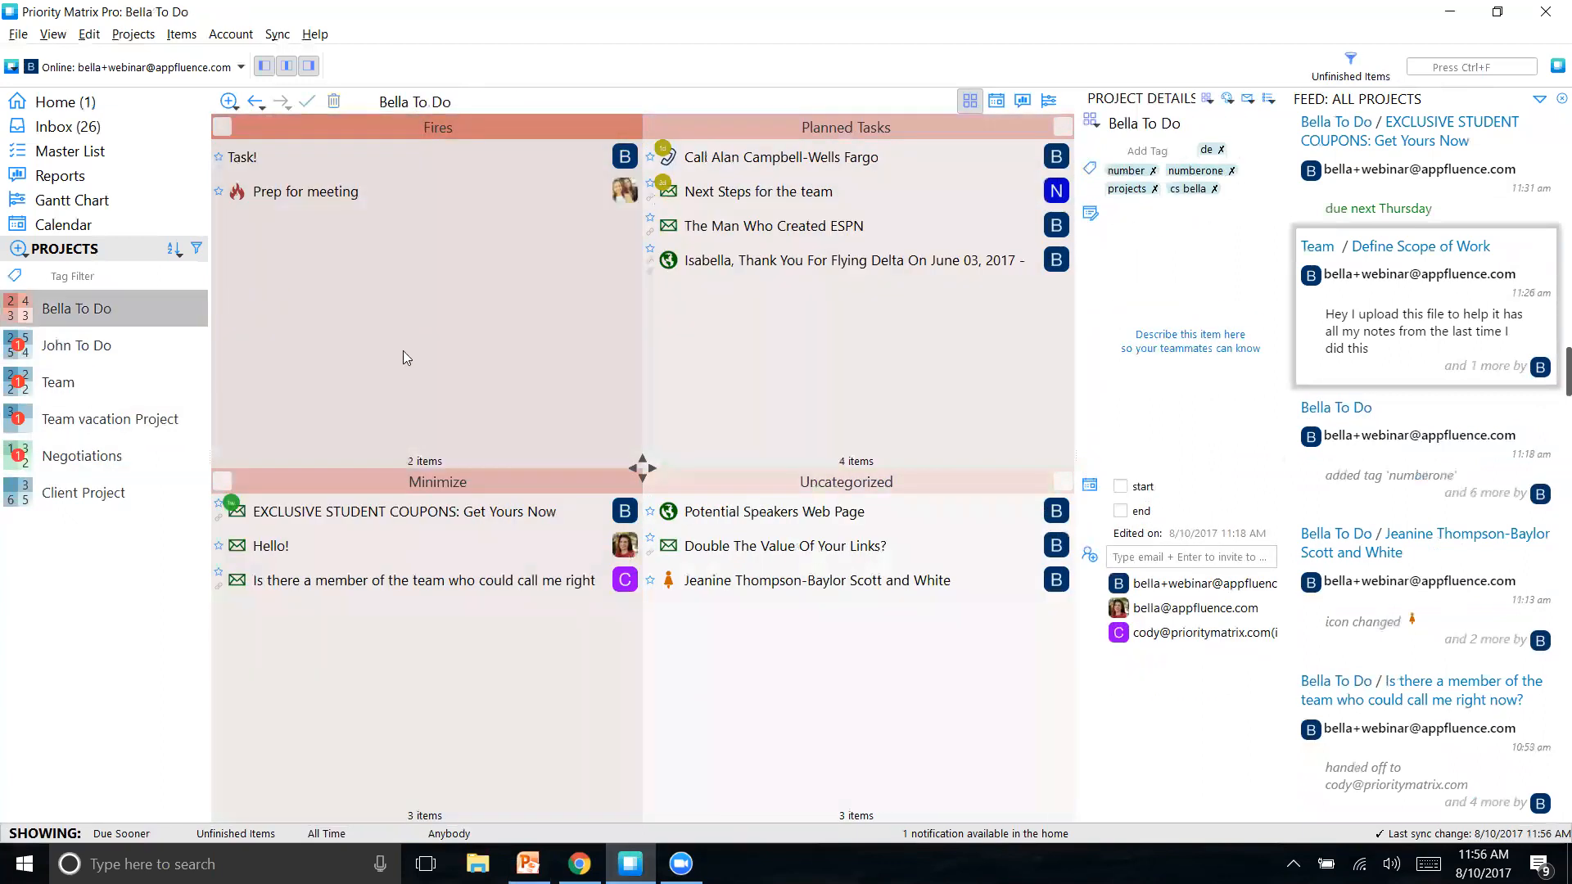
{"action": "left_click", "coordinate": [324, 191]}
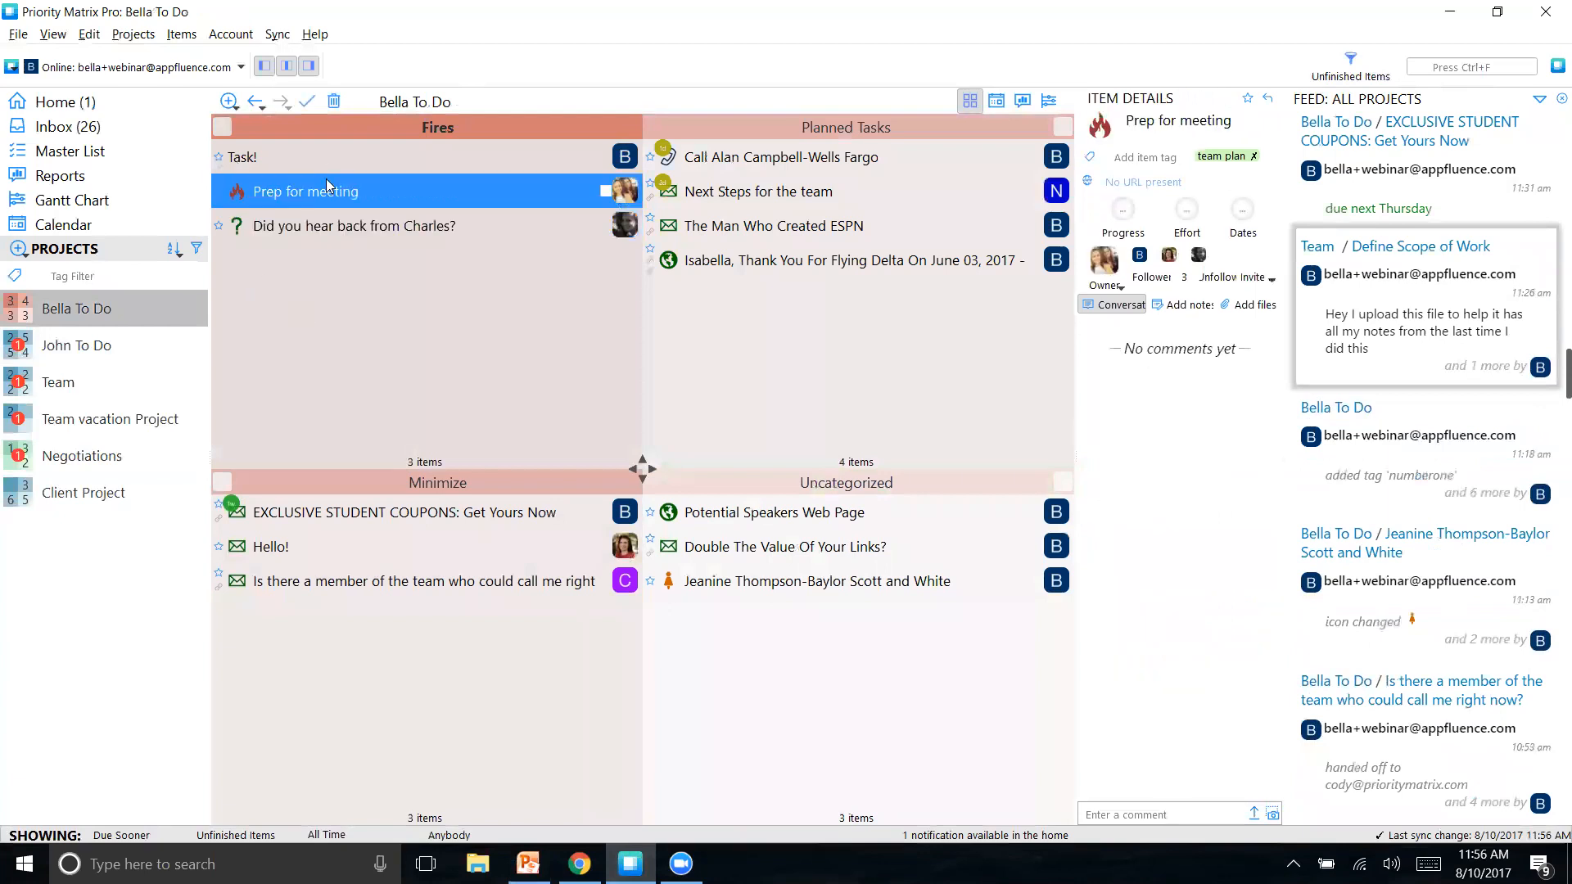
{"action": "left_click", "coordinate": [314, 233]}
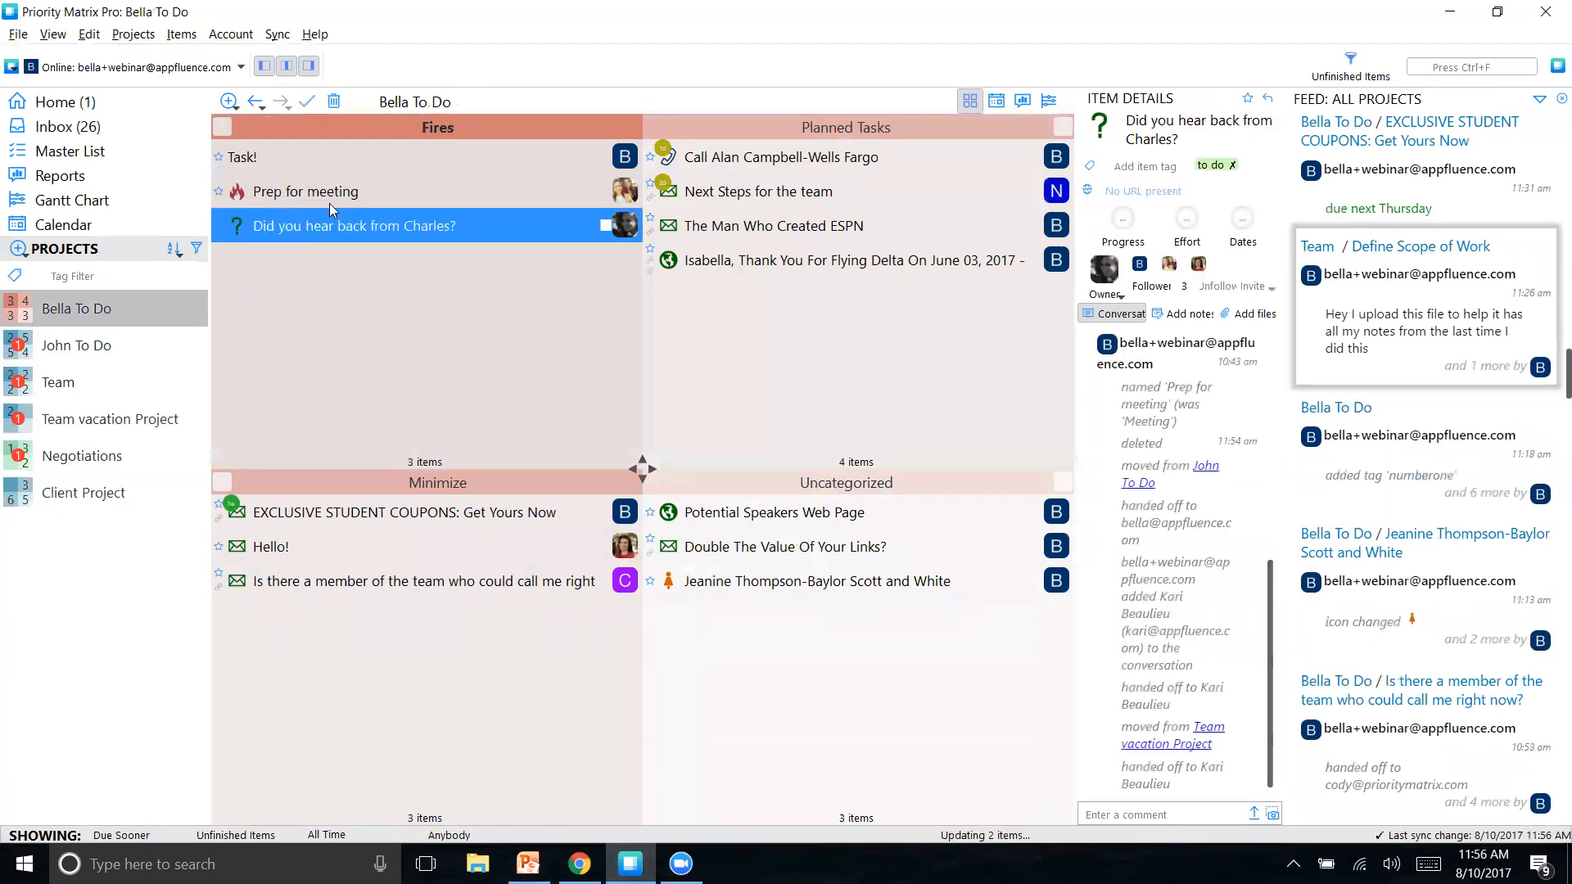
{"action": "left_click", "coordinate": [319, 336]}
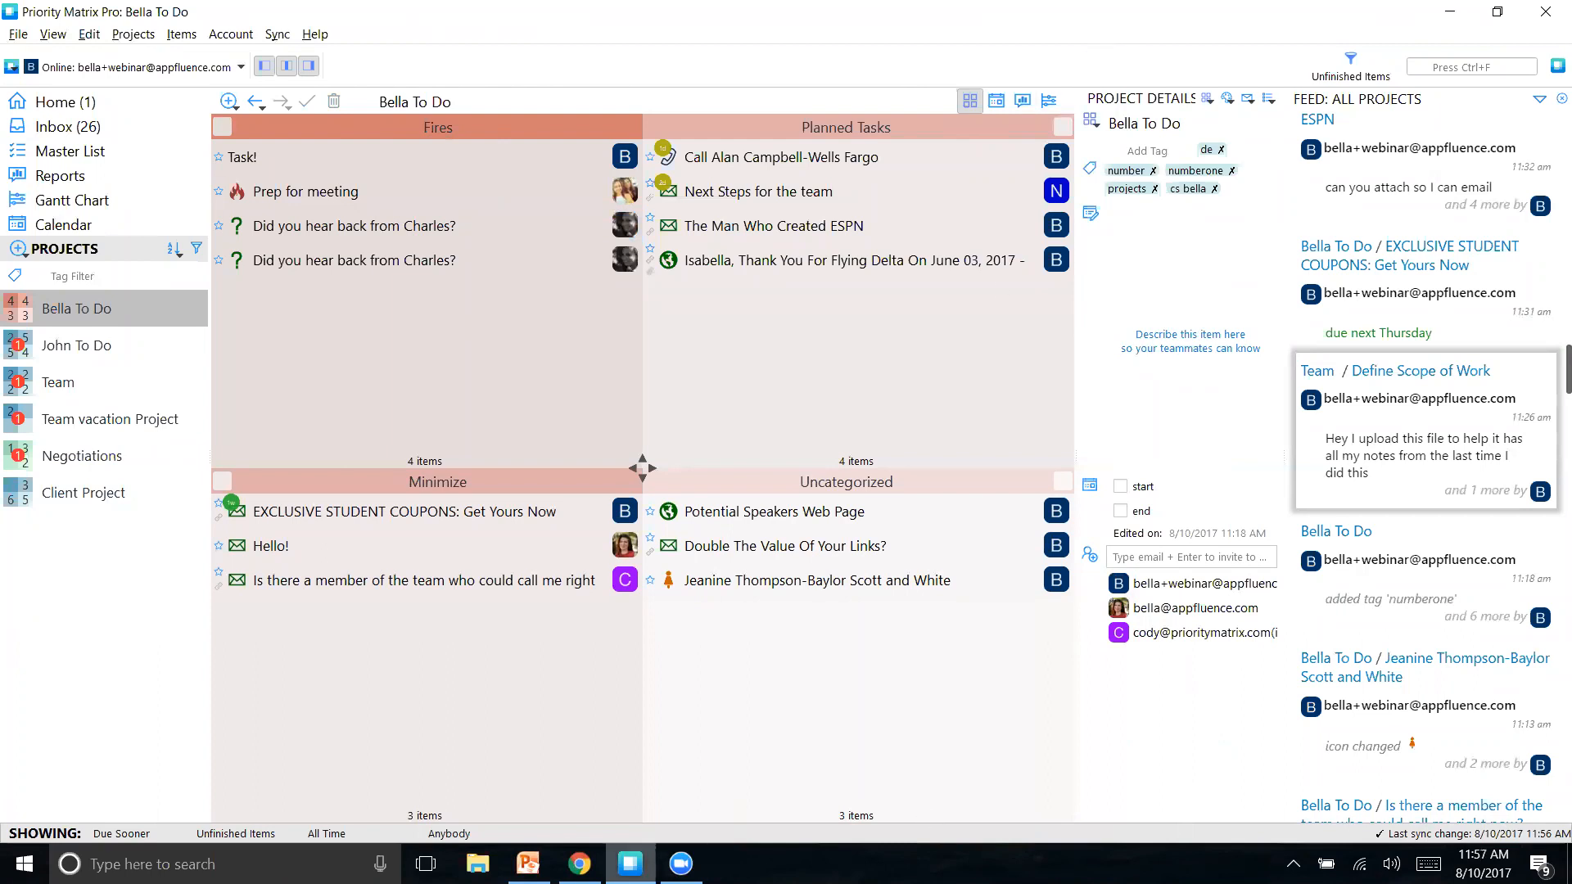
Step: Switch to PowerPoint and show slide 2 with the presenter's contact details as a full-screen slide show
{"action": "left_click", "coordinate": [528, 864]}
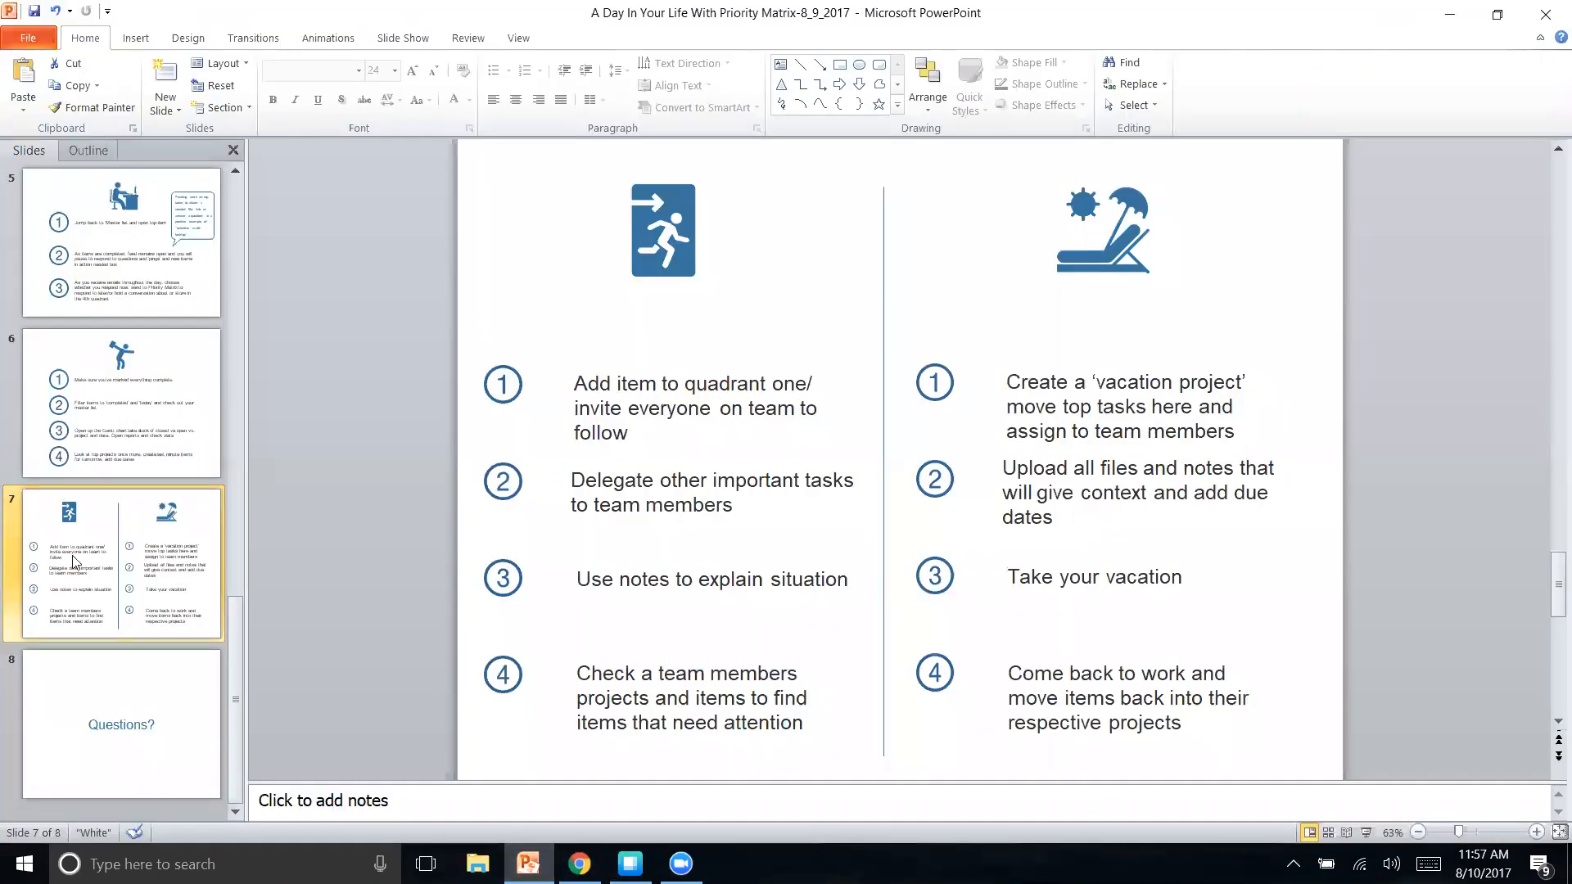
{"action": "scroll", "coordinate": [77, 561], "scroll_direction": "up", "scroll_amount": 5}
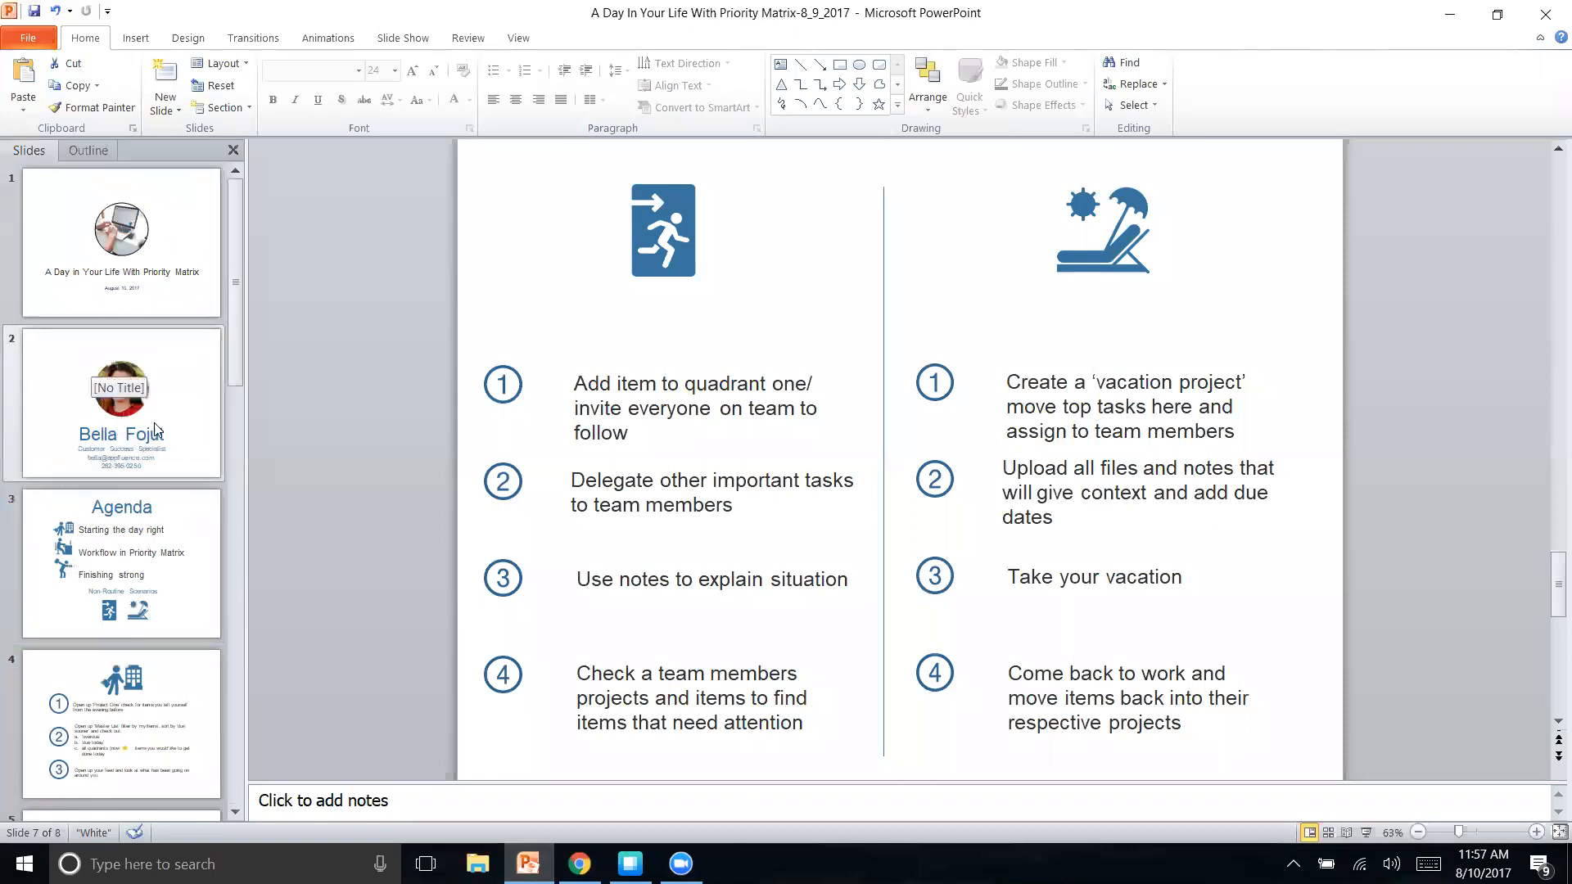
{"action": "left_click", "coordinate": [173, 406]}
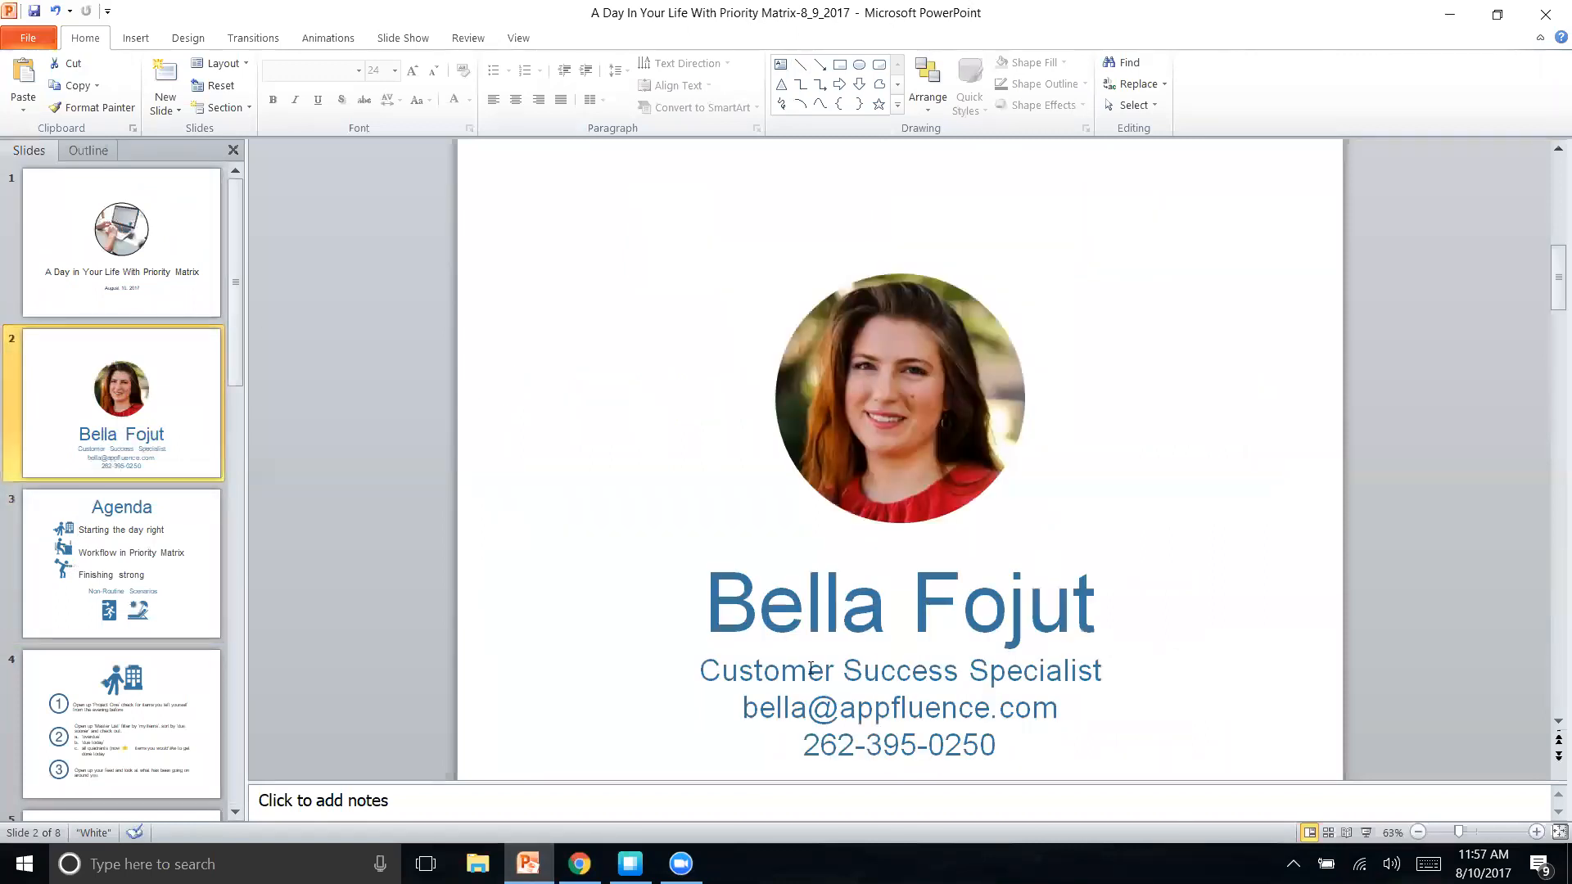
{"action": "left_click", "coordinate": [1366, 832]}
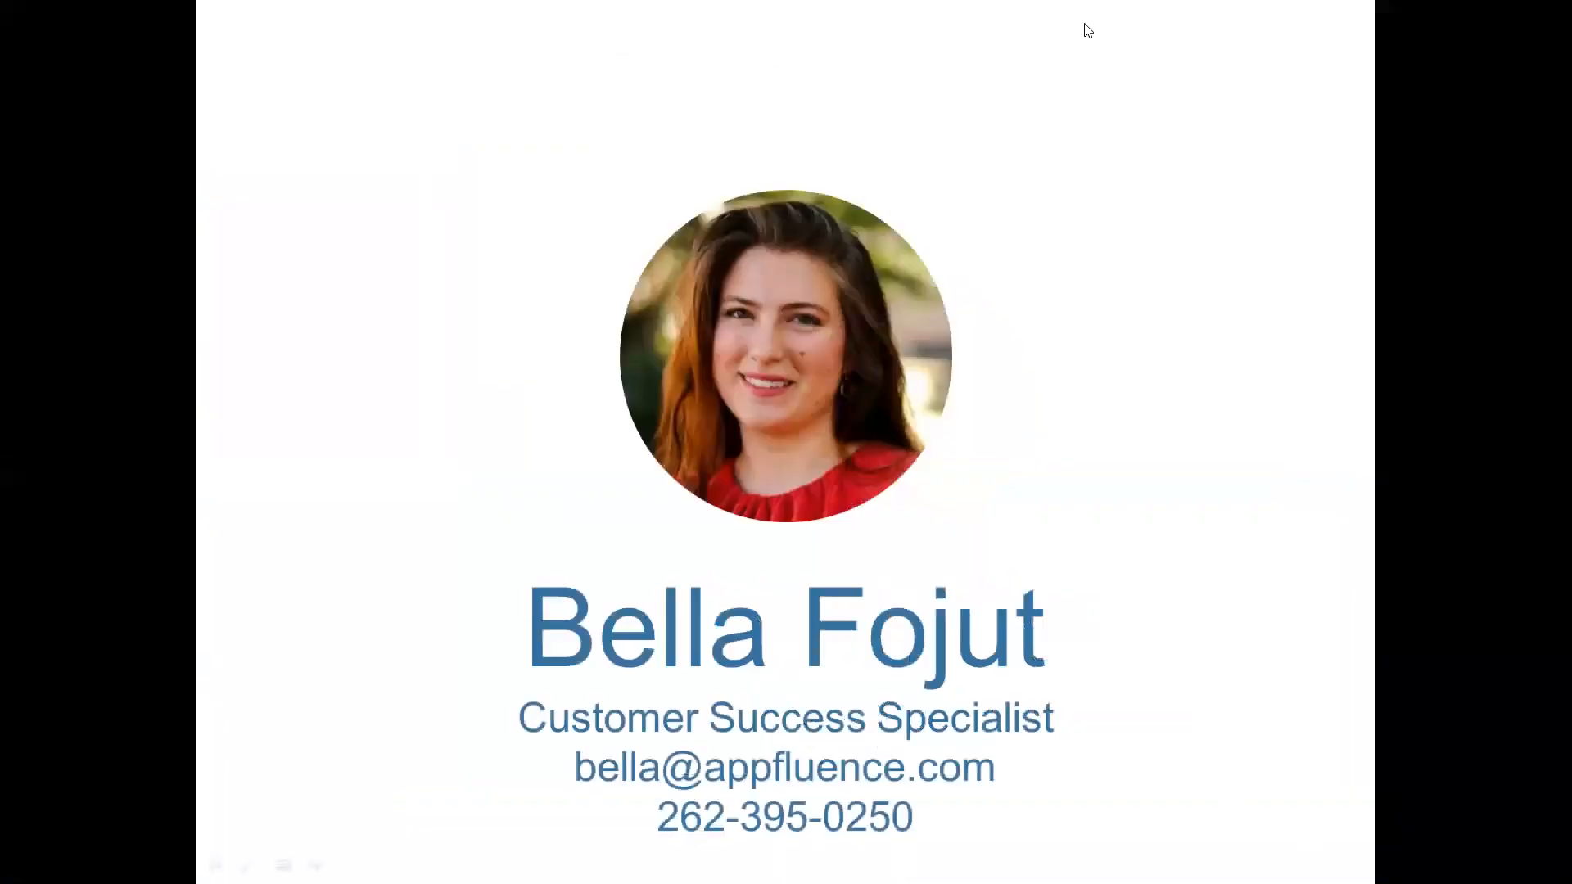
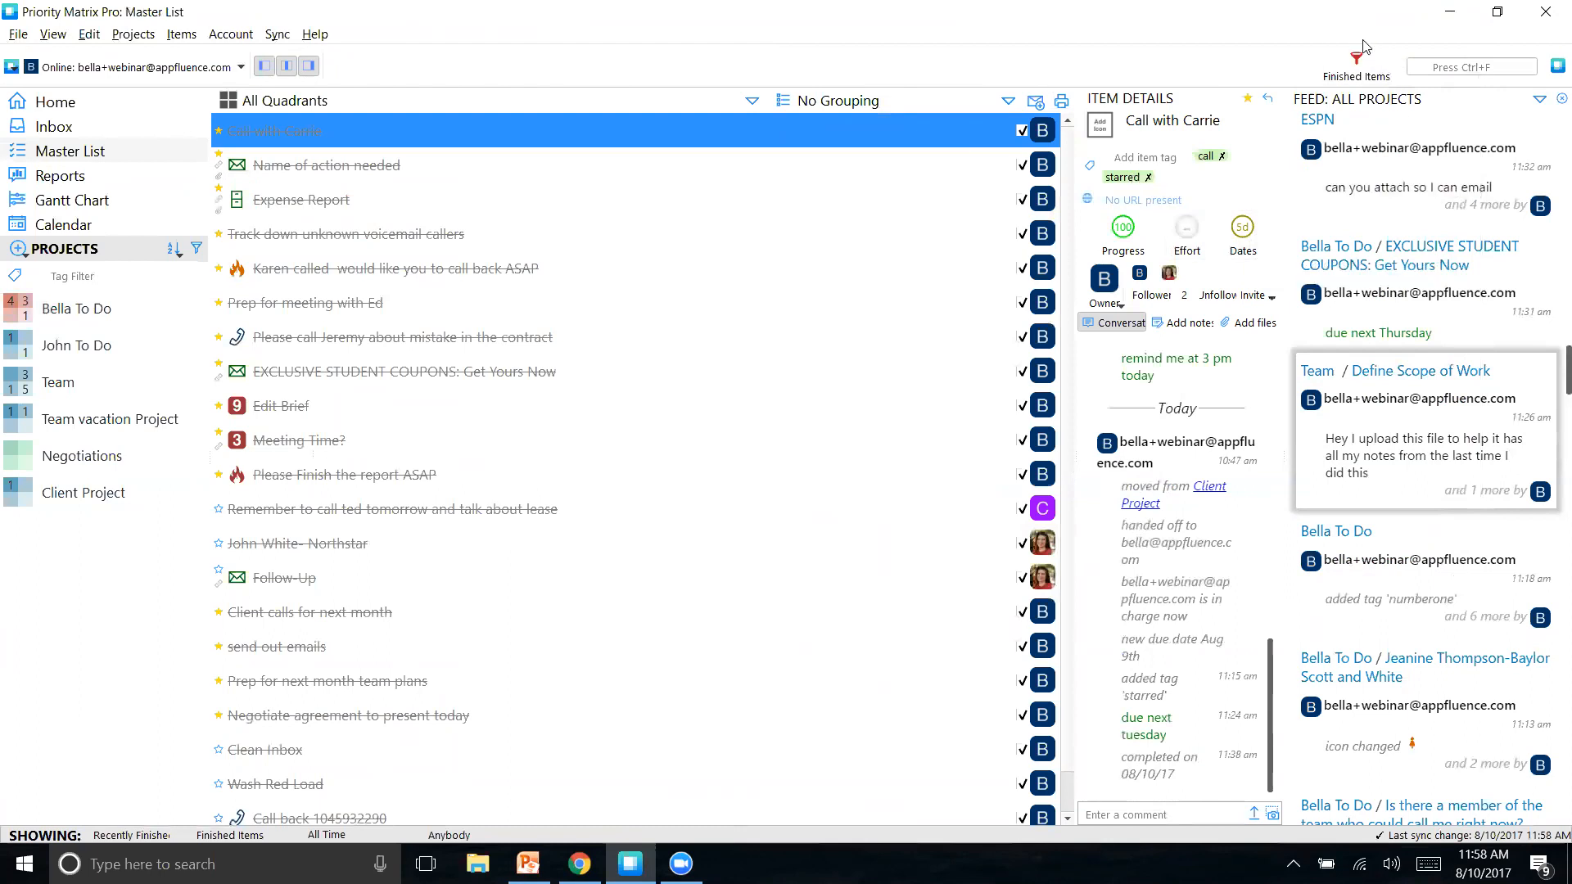
Step: Filter the finished items in the Master List to those owned by the signed-in account, and dismiss the e-mail notification
{"action": "left_click", "coordinate": [1357, 74]}
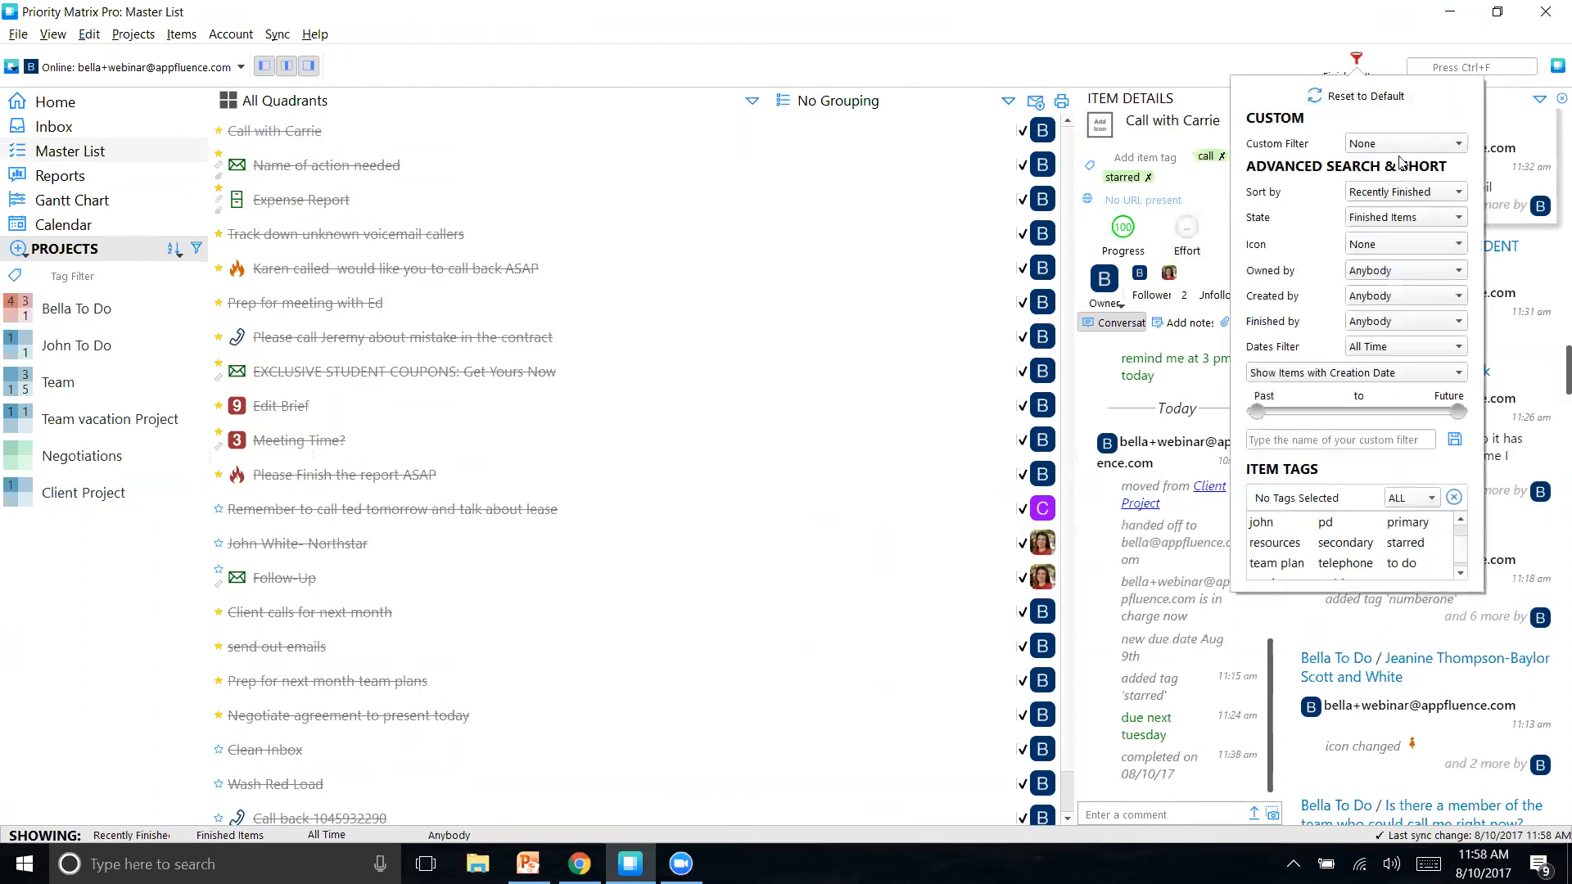
{"action": "left_click", "coordinate": [1405, 145]}
{"action": "left_click", "coordinate": [1390, 153]}
{"action": "left_click", "coordinate": [1375, 270]}
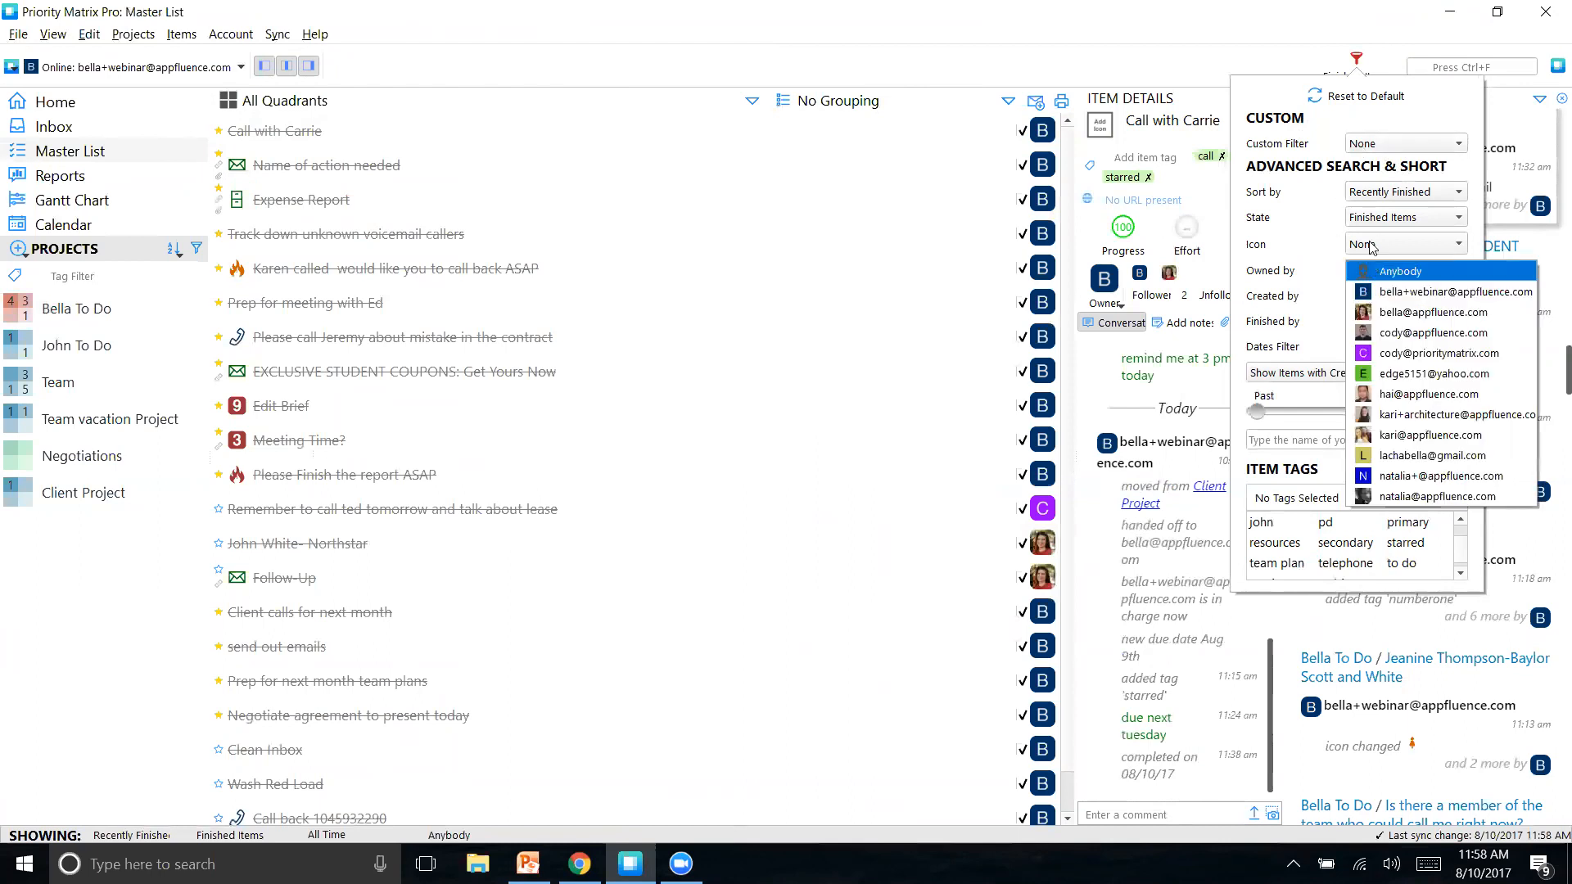
{"action": "left_click", "coordinate": [1379, 297]}
{"action": "left_click", "coordinate": [1368, 152]}
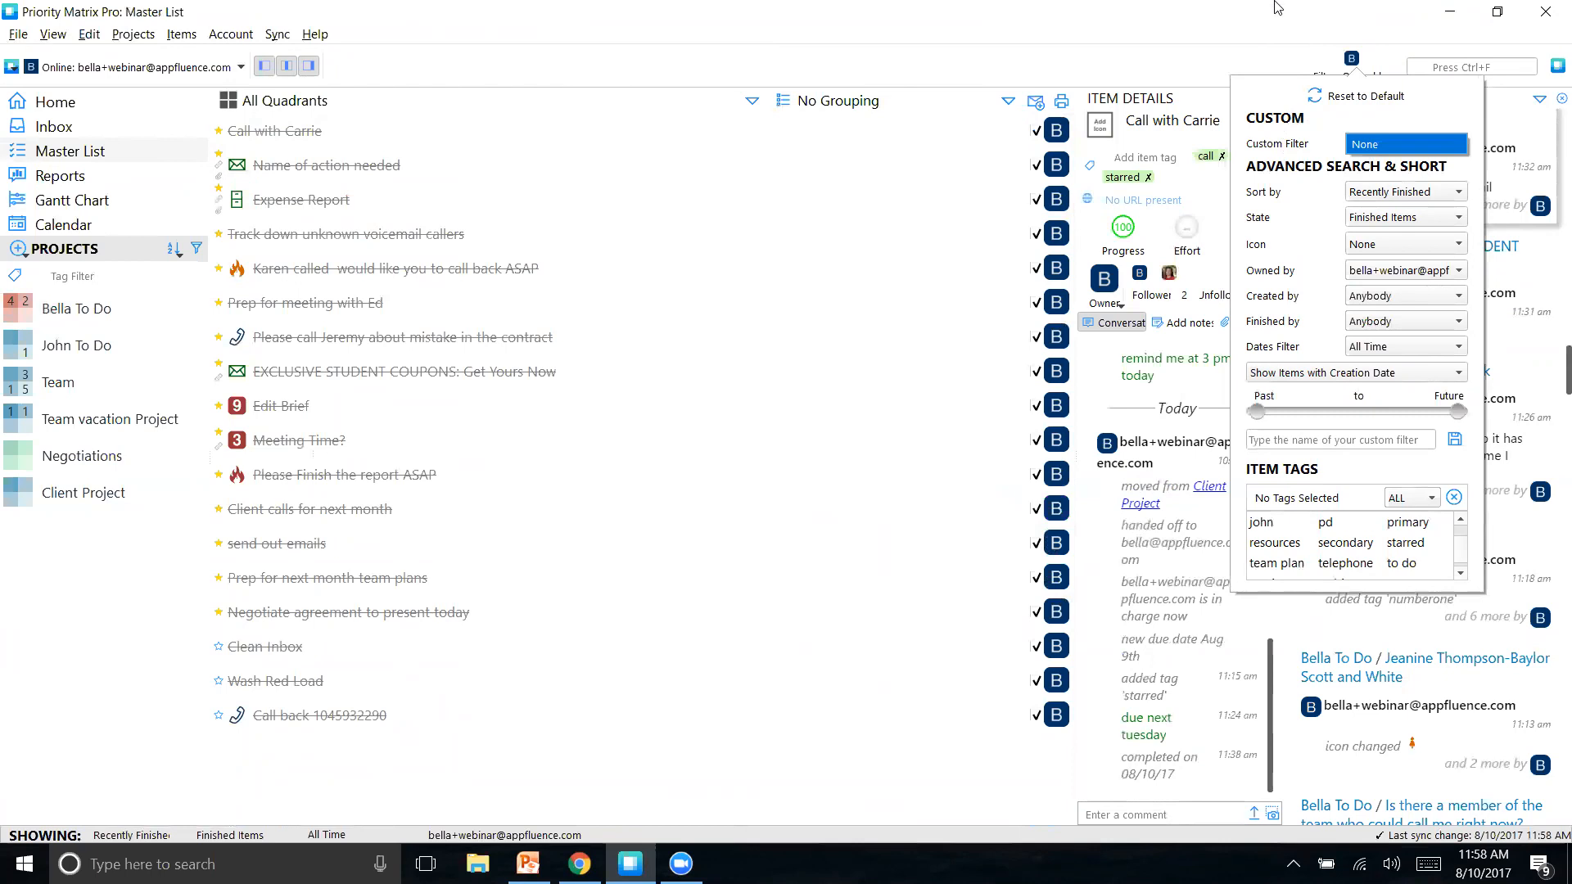
{"action": "left_click", "coordinate": [1077, 22]}
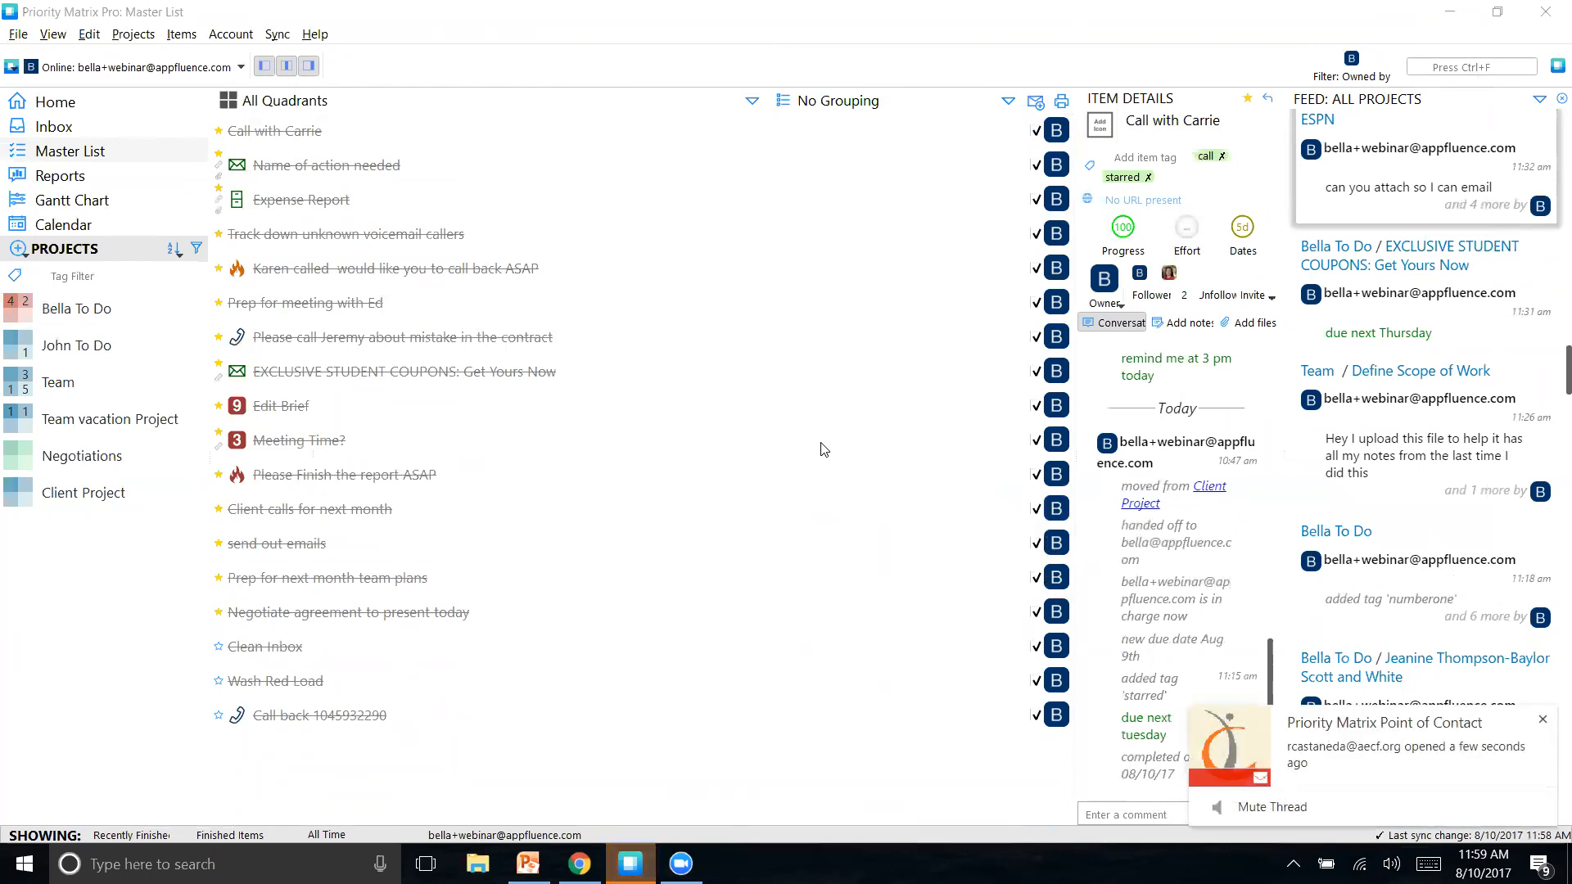
{"action": "left_click", "coordinate": [1545, 718]}
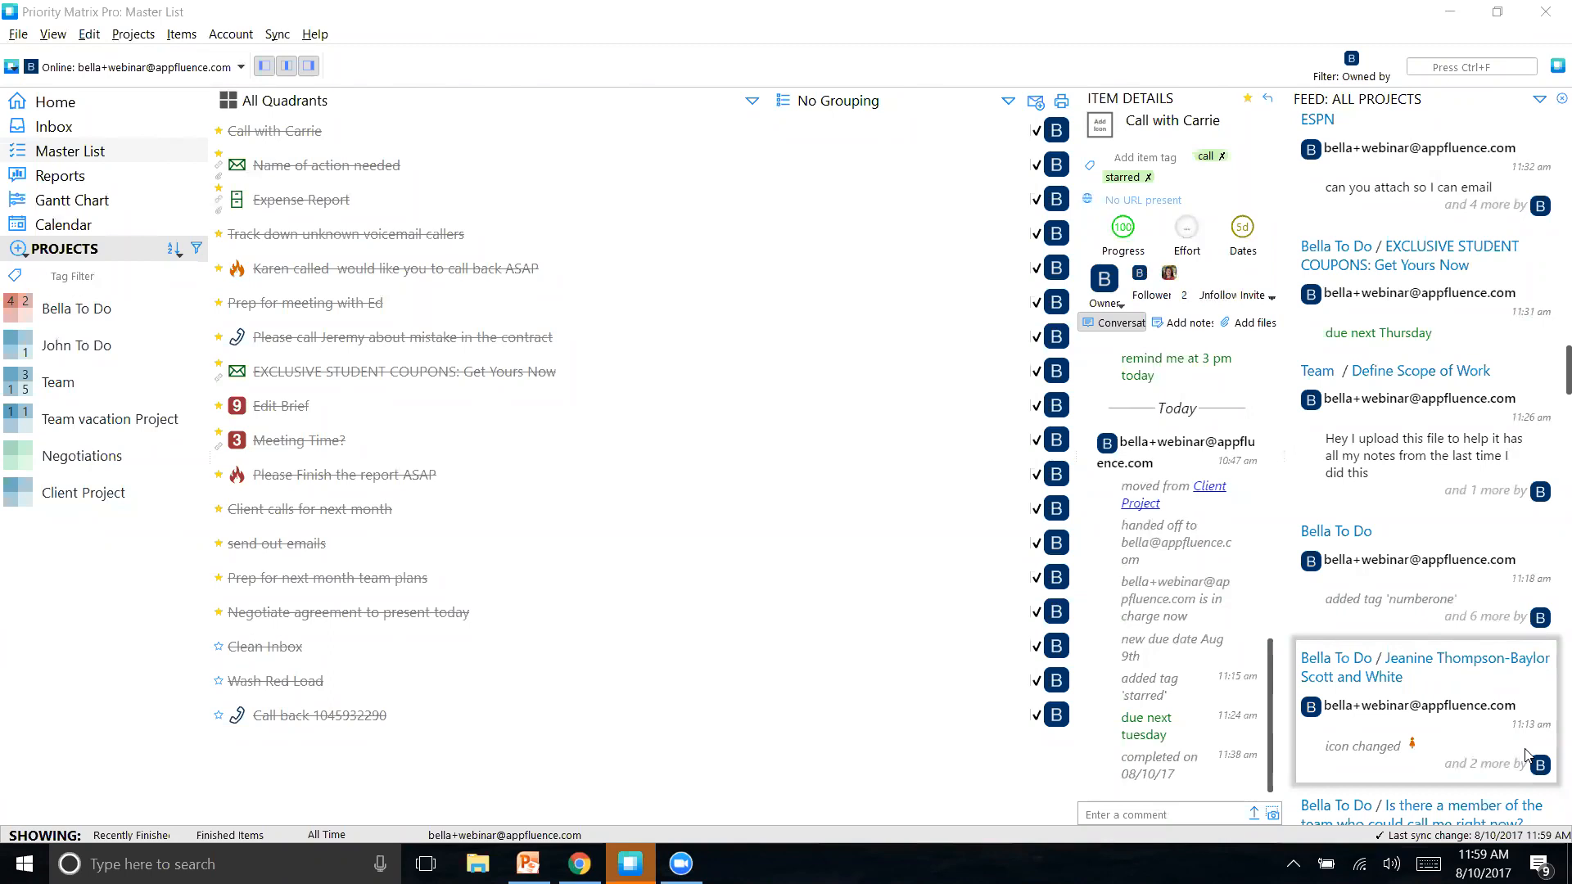
{"action": "scroll", "coordinate": [1526, 754], "scroll_direction": "down", "scroll_amount": 1}
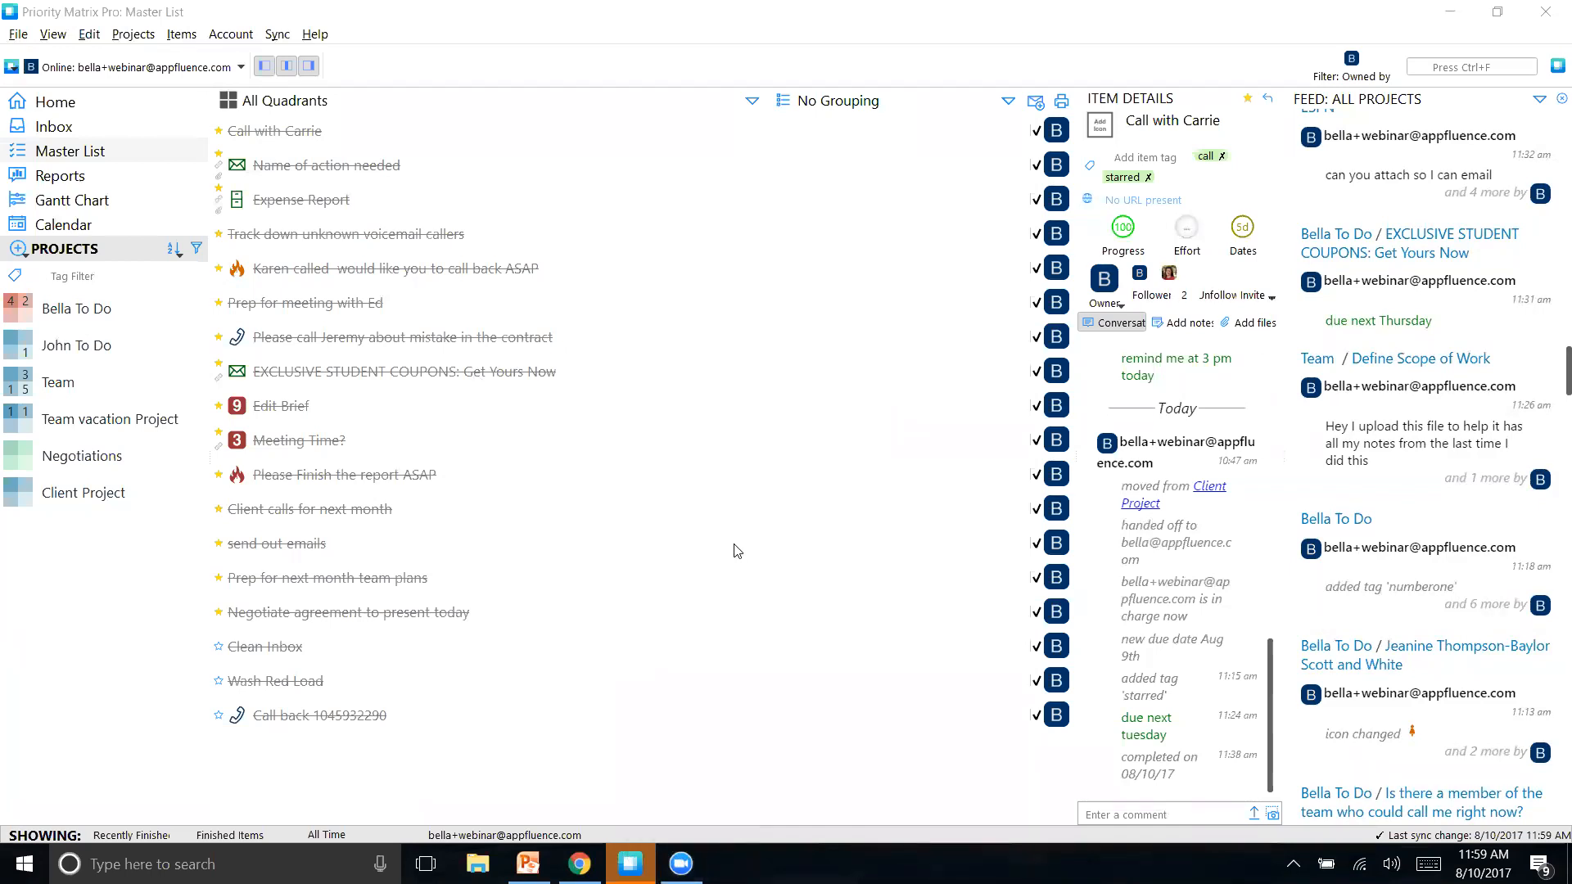
Step: View the global Gantt chart and then the Gantt chart of the account owner's To Do project
{"action": "left_click", "coordinate": [58, 208]}
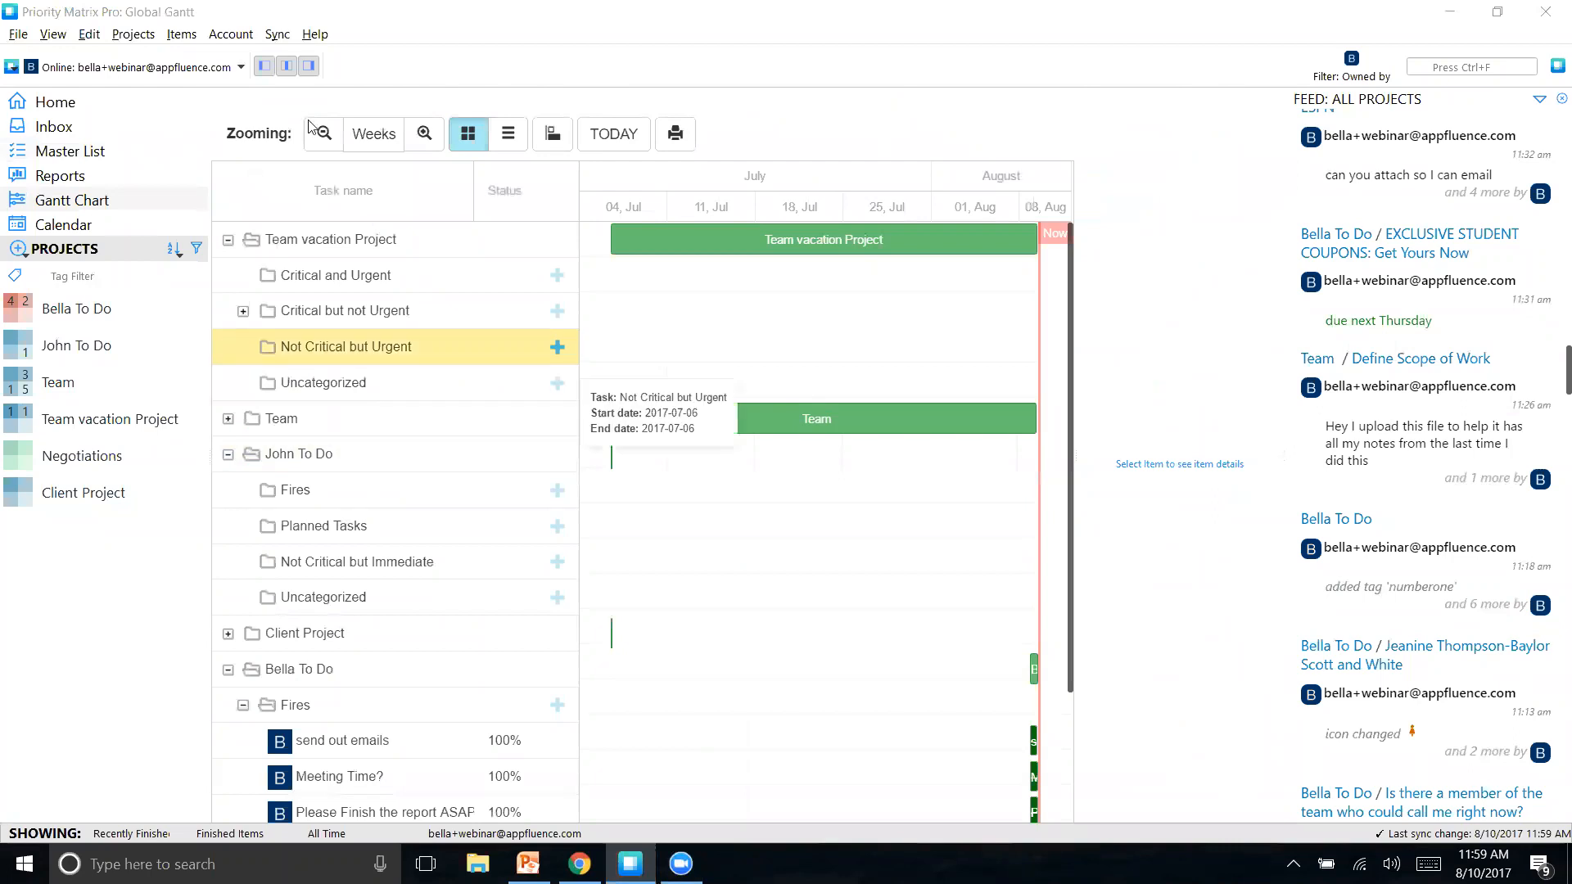
{"action": "left_click", "coordinate": [88, 308]}
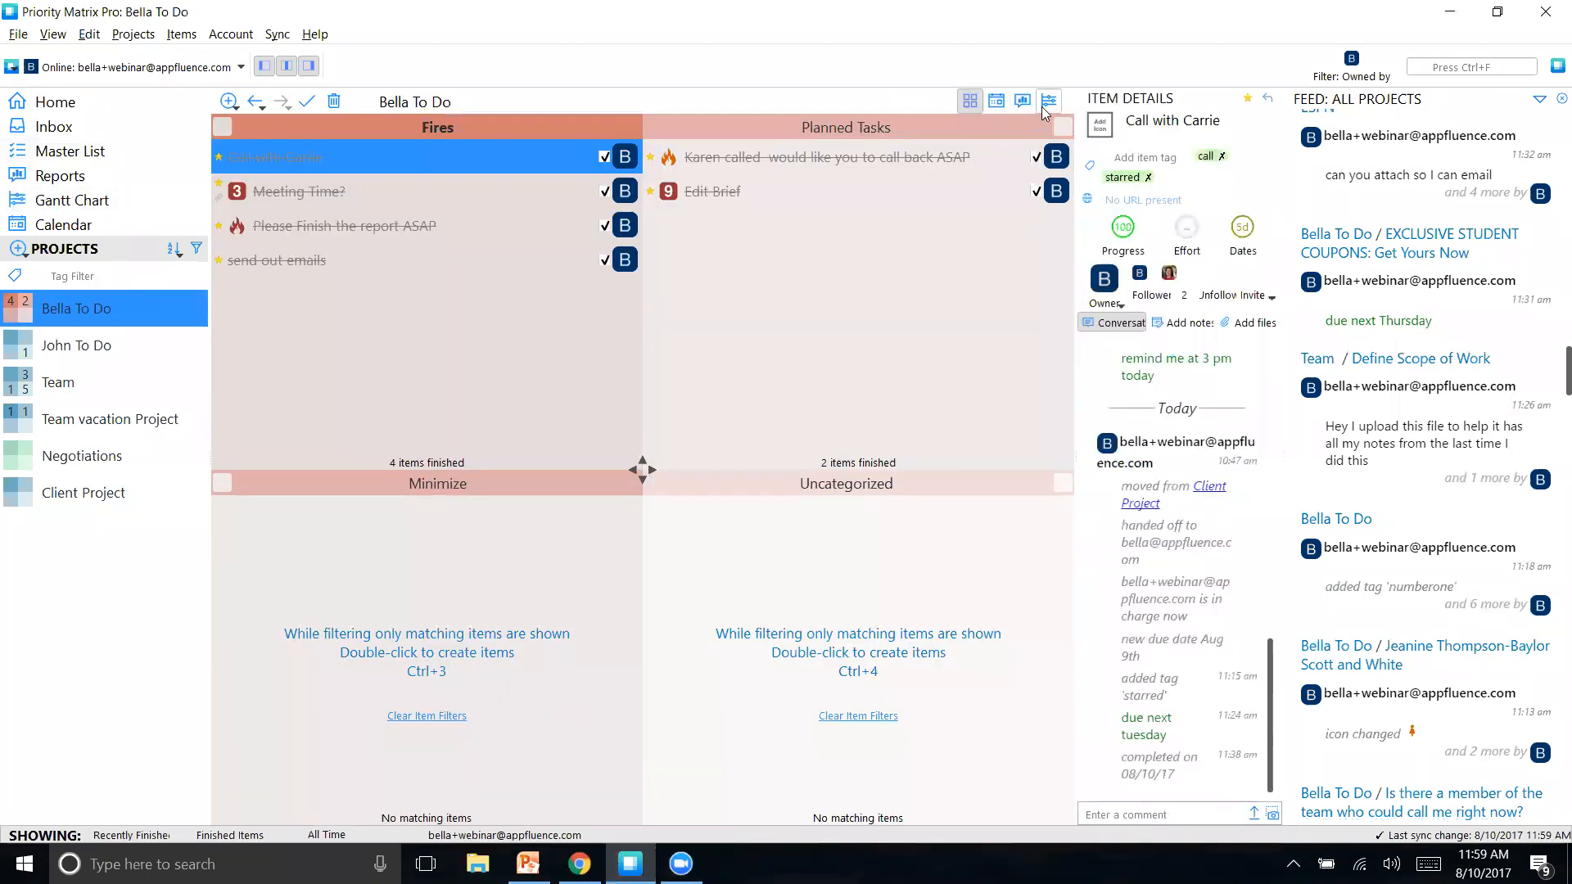
{"action": "left_click", "coordinate": [1047, 102]}
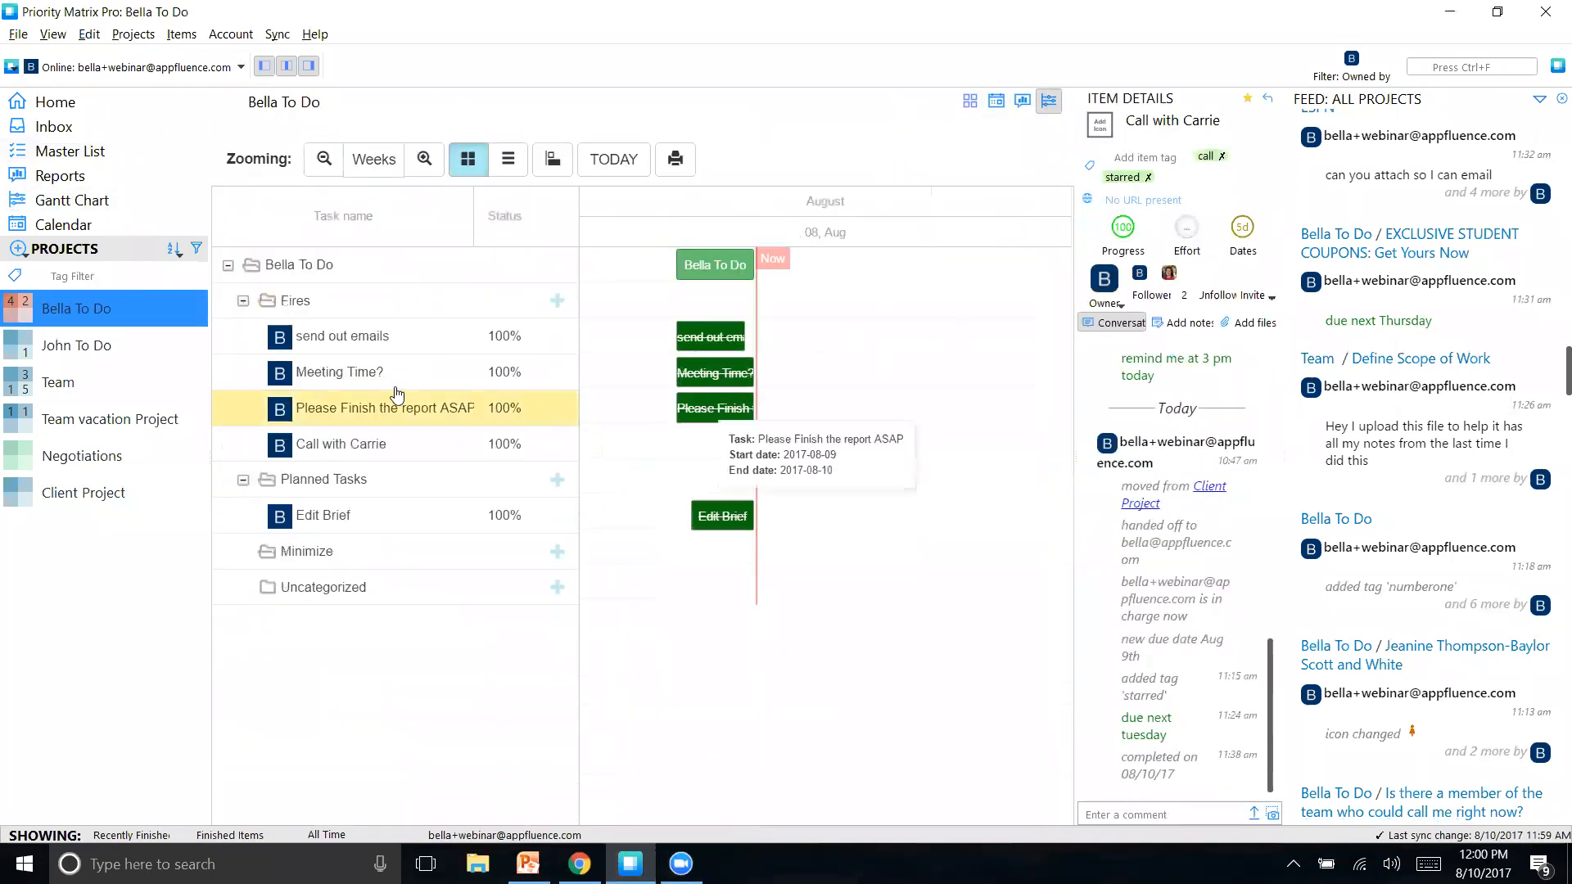
Step: Show all items instead of only finished ones in the project's Gantt chart and set its time scale to Days
{"action": "left_click", "coordinate": [266, 835]}
{"action": "left_click", "coordinate": [237, 732]}
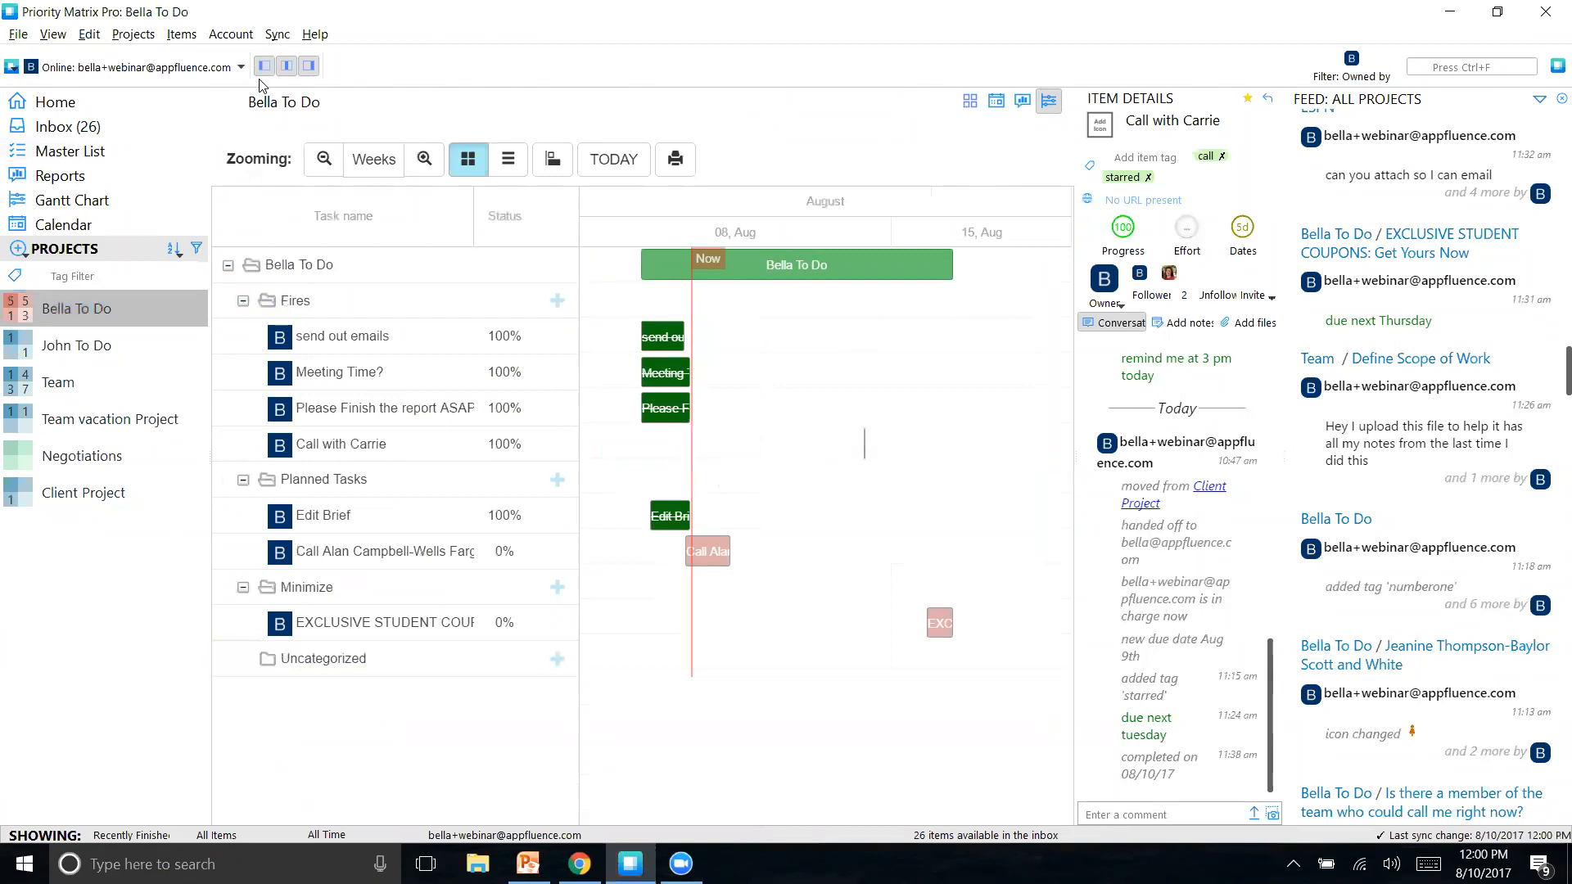
{"action": "left_click", "coordinate": [373, 159]}
{"action": "left_click", "coordinate": [379, 227]}
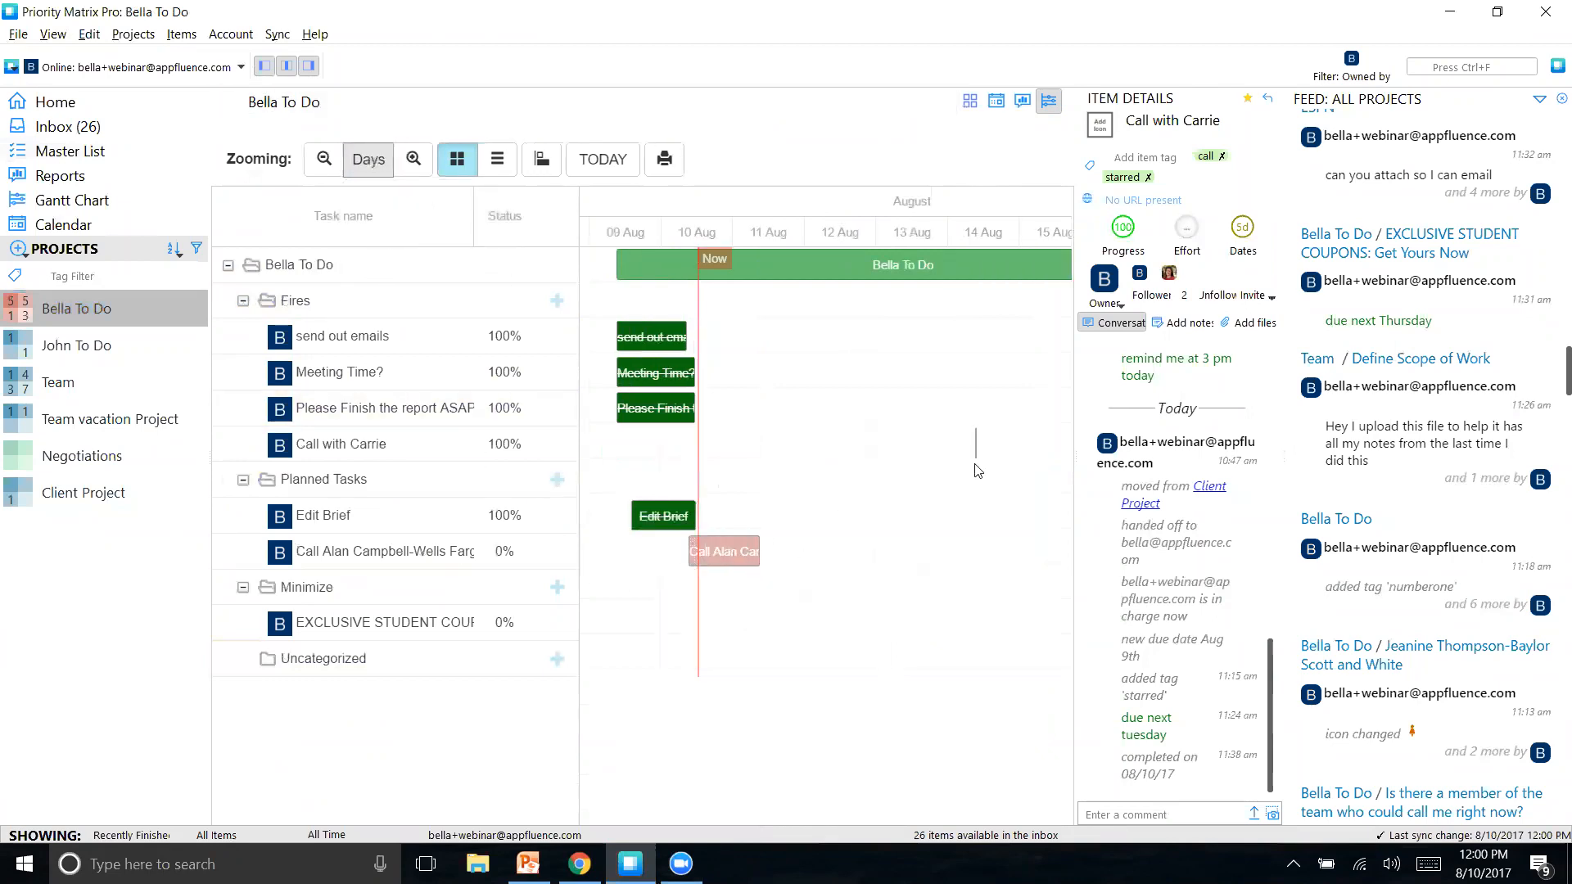
Step: Try to adjust the bar of the call item under Fires, and select the Wells Fargo call's bar under Planned Tasks
{"action": "left_click_drag", "start_coordinate": [976, 454], "coordinate": [951, 459]}
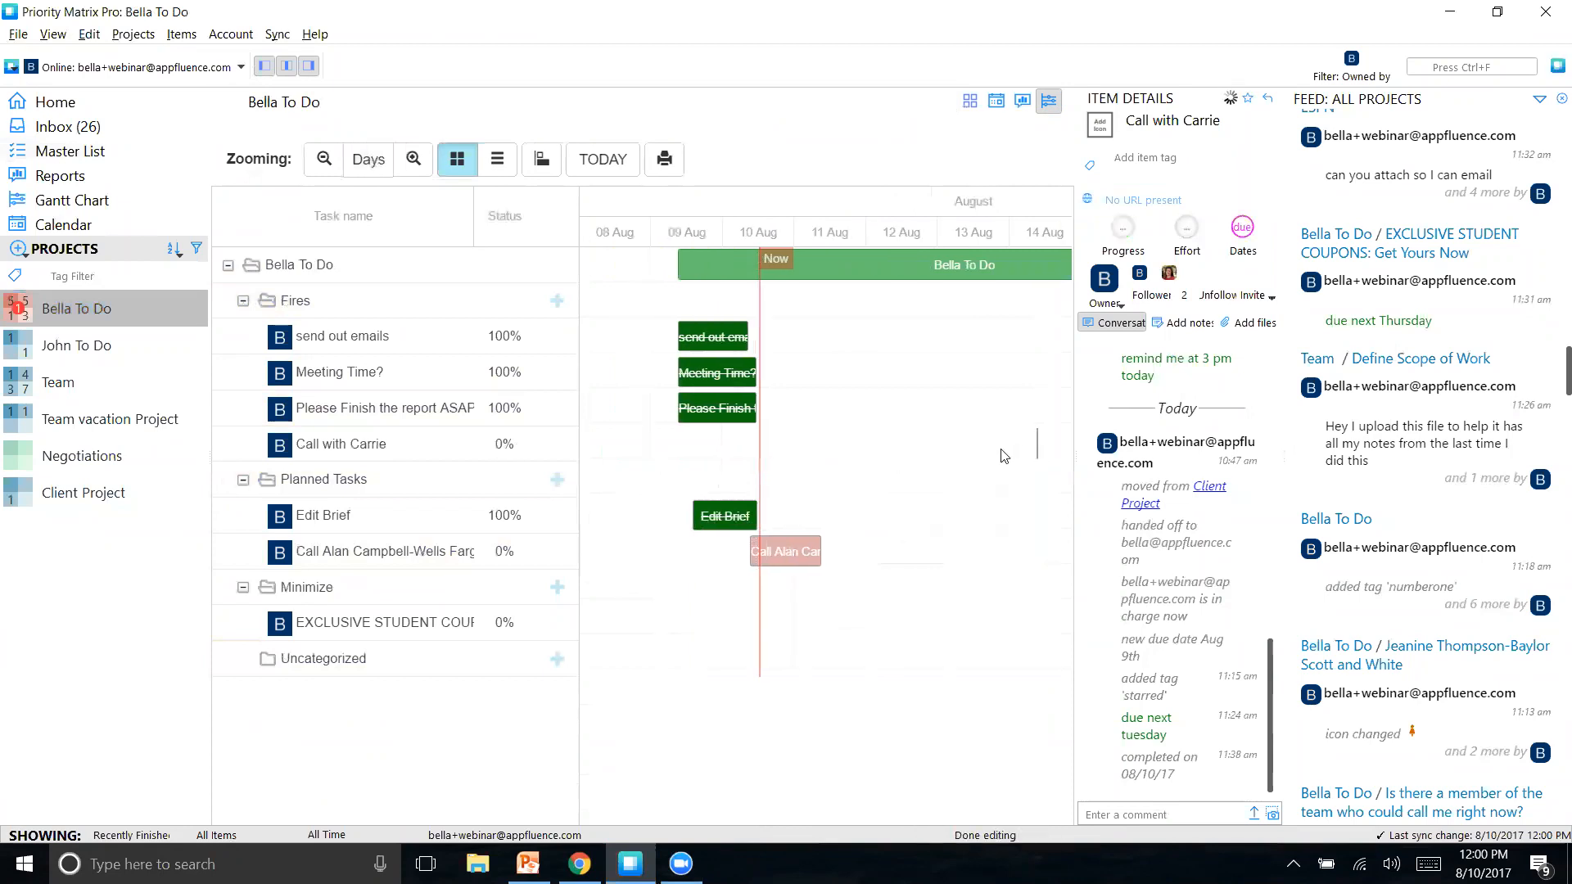
{"action": "left_click", "coordinate": [1035, 455]}
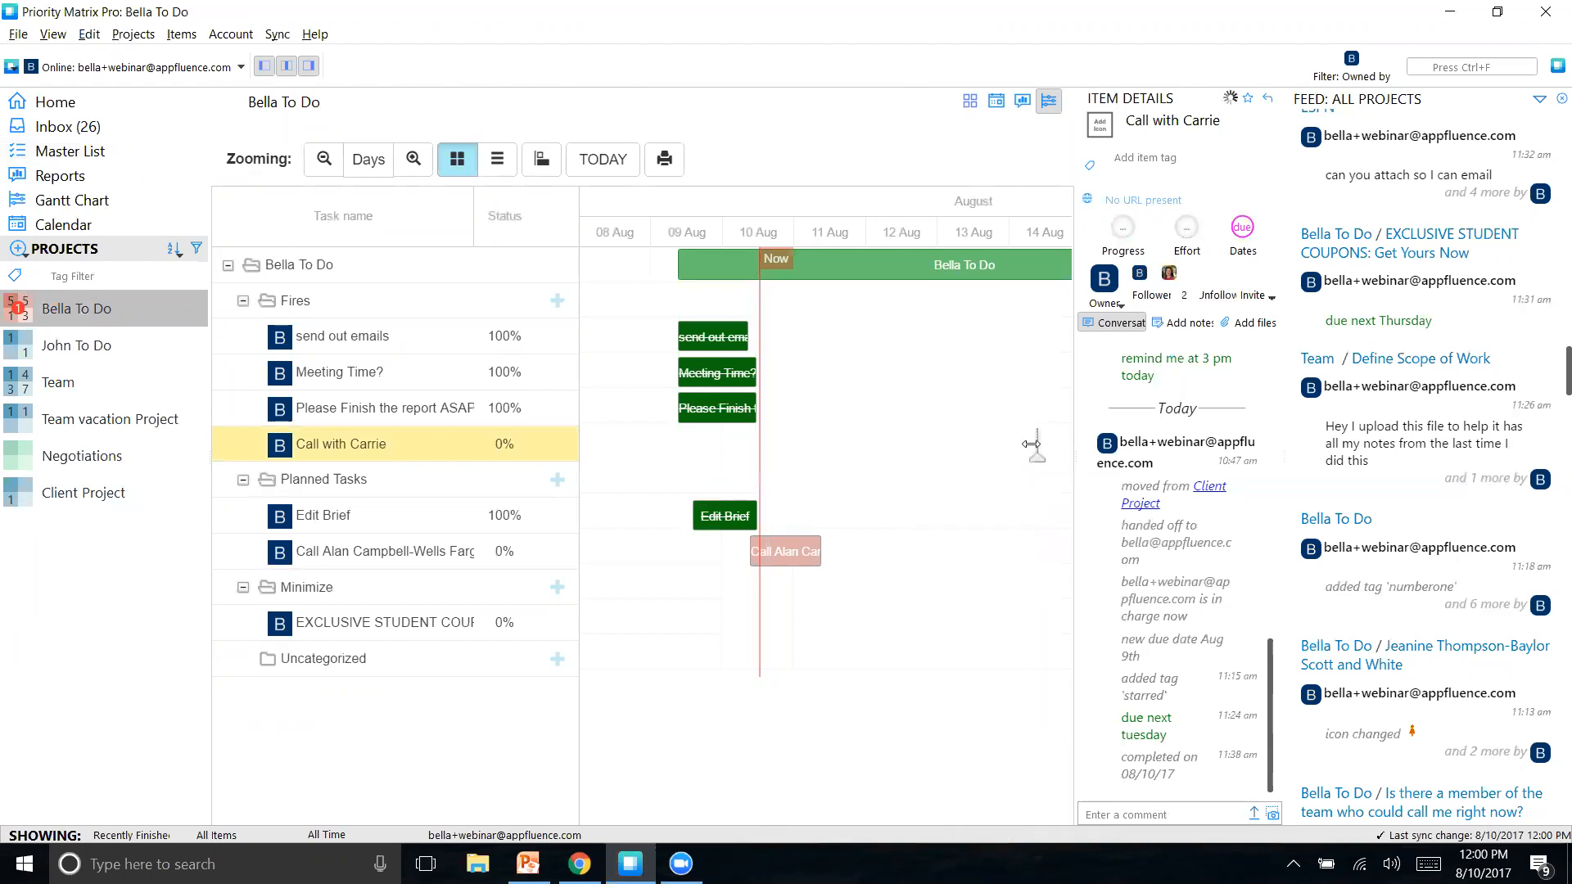
{"action": "left_click", "coordinate": [801, 550]}
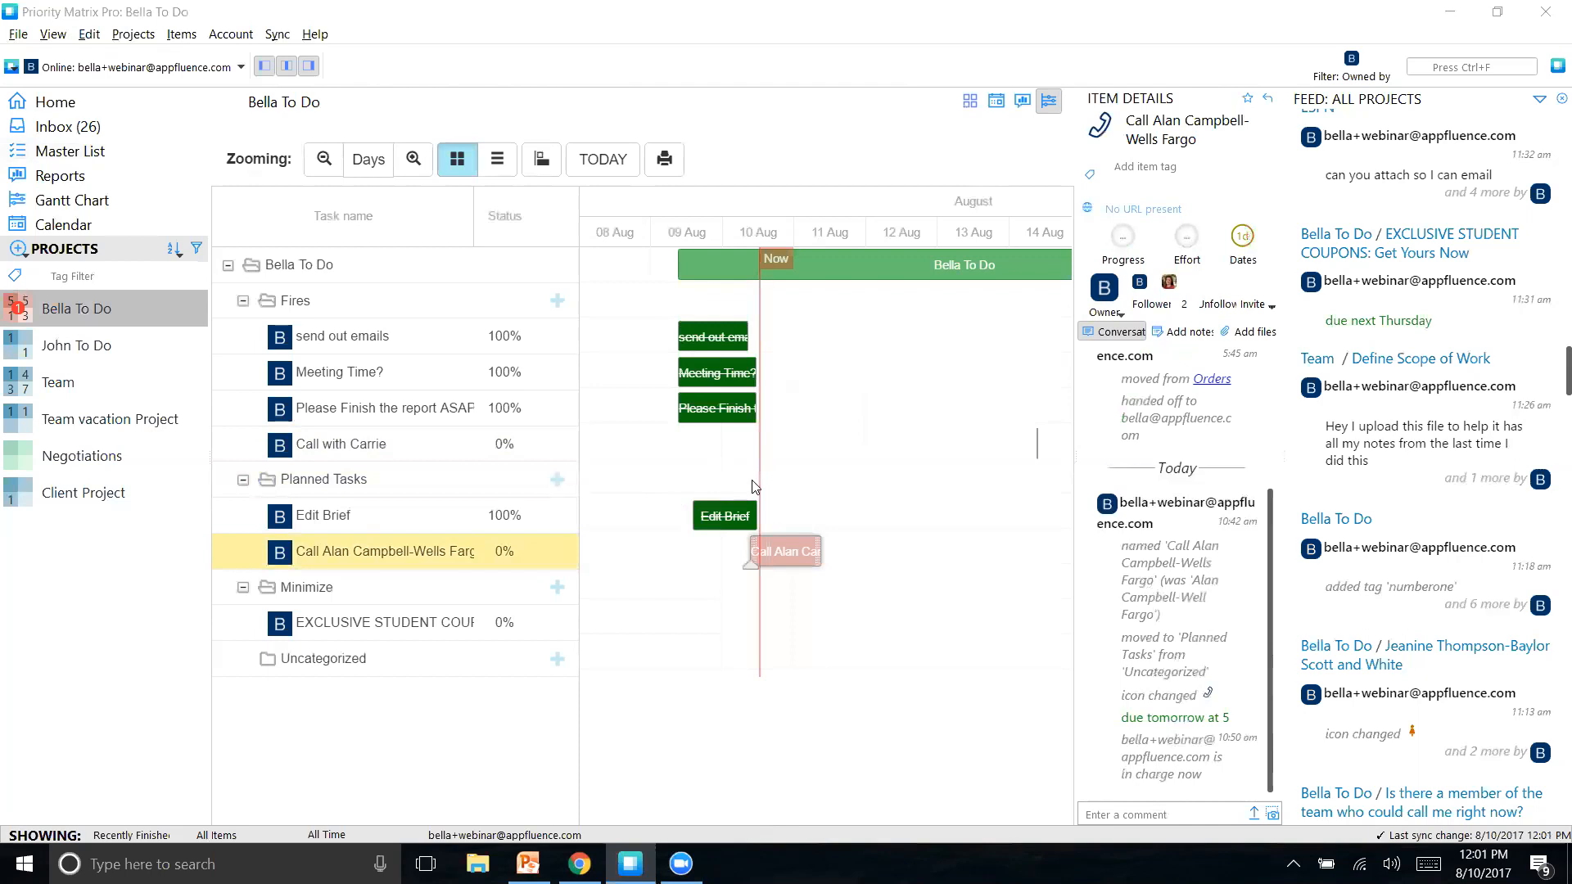
Step: Filter the project list by the tag vacation and open the Team vacation Project
{"action": "left_click", "coordinate": [114, 267]}
{"action": "left_click", "coordinate": [67, 277]}
{"action": "type", "text": "va"}
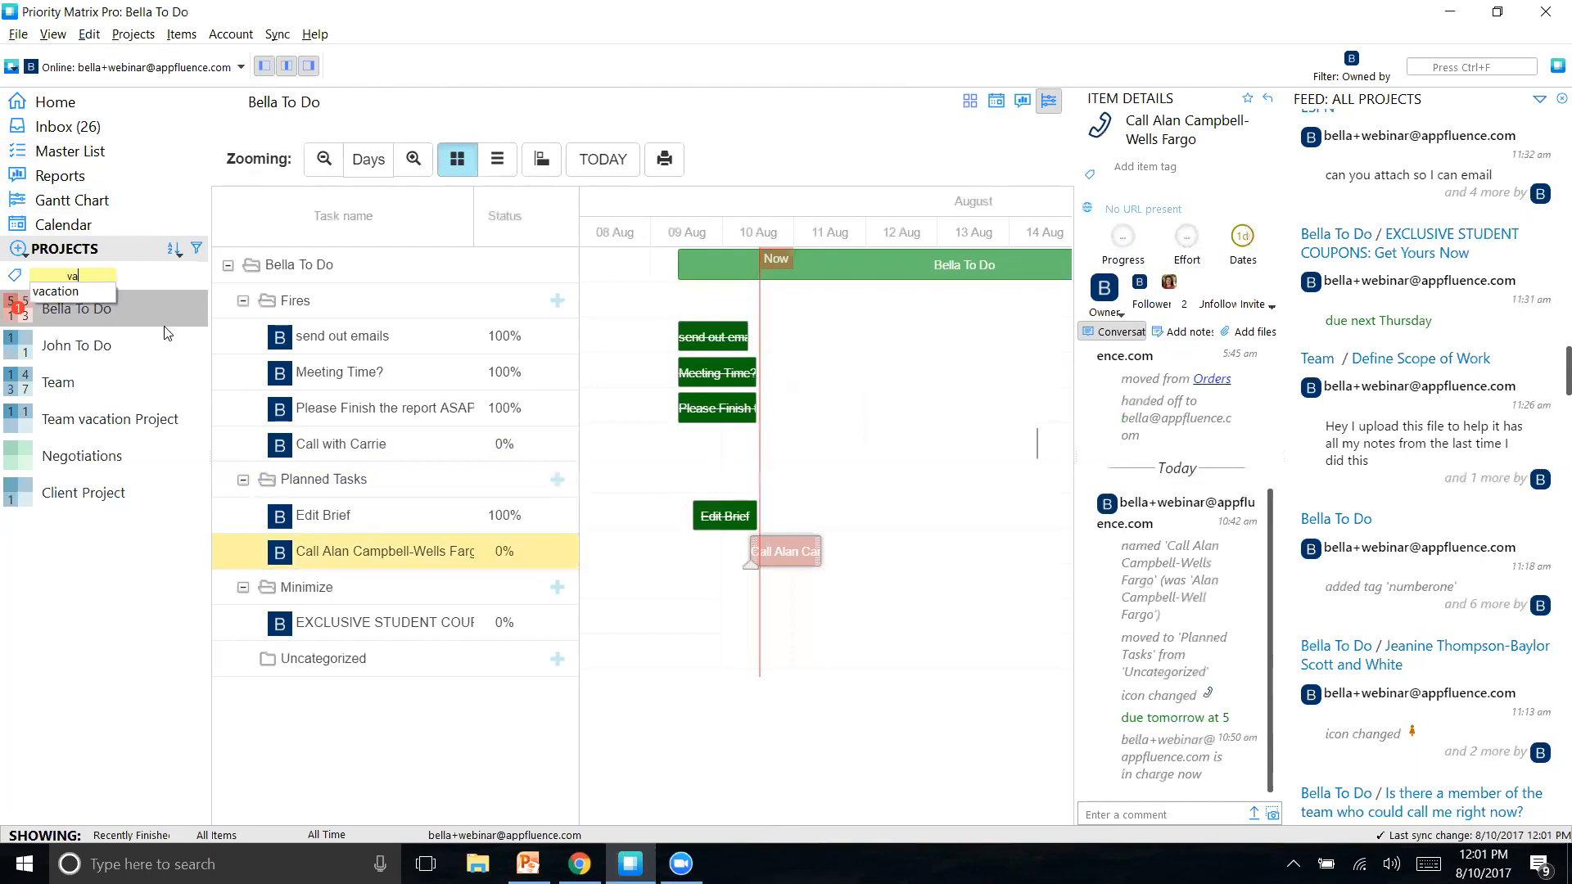
{"action": "key", "text": "Return"}
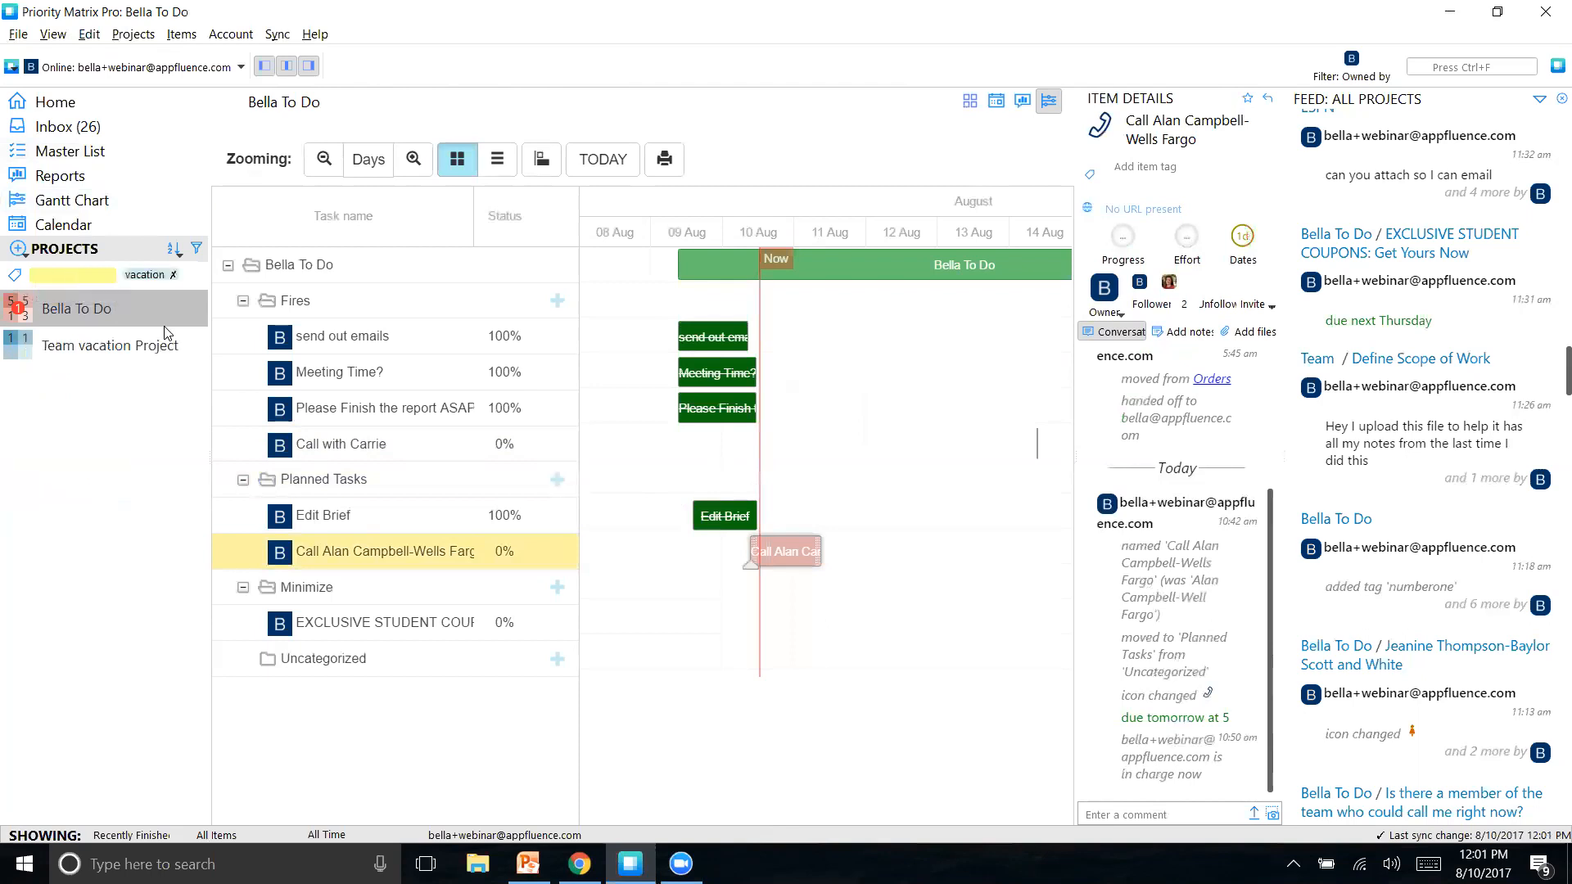
{"action": "left_click", "coordinate": [102, 347]}
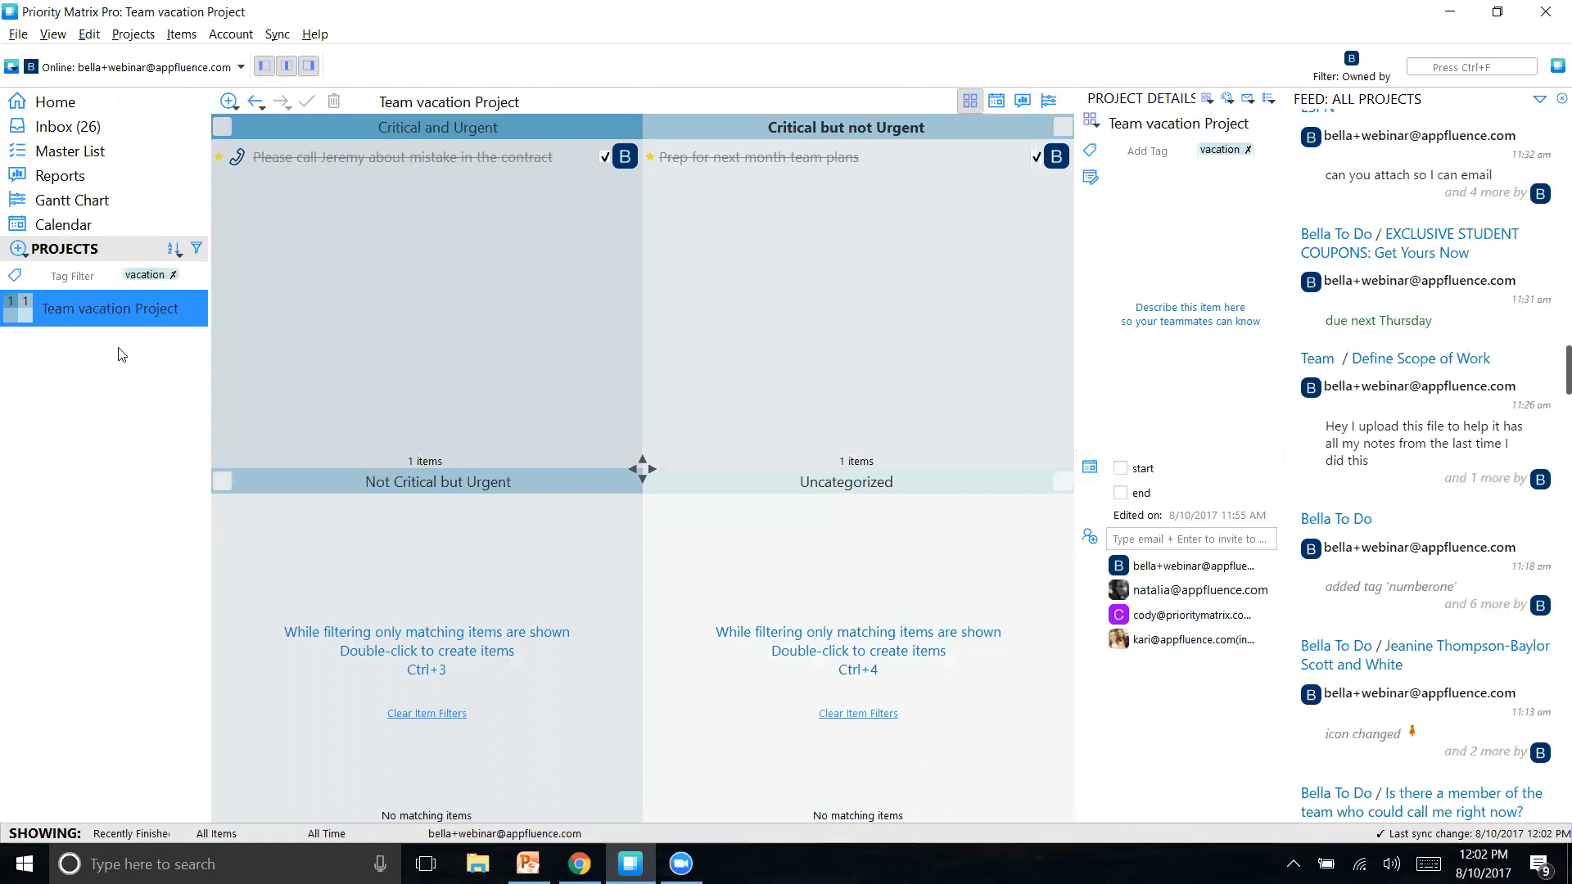
Step: Clear the vacation tag filter from the project list and apply it again
{"action": "left_click", "coordinate": [173, 275]}
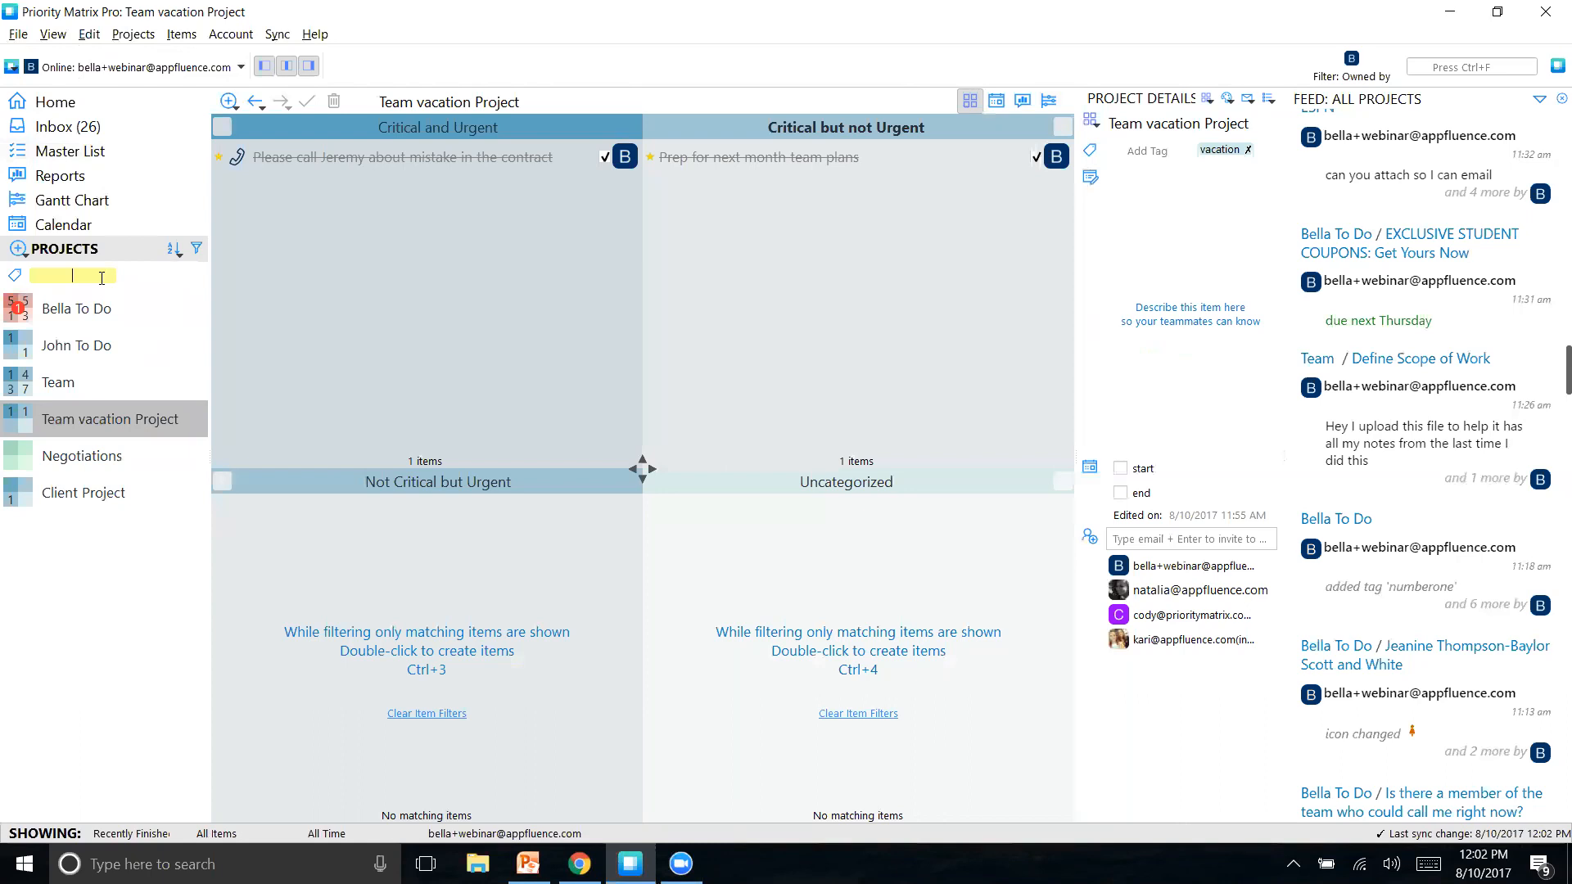
{"action": "type", "text": "vacation"}
{"action": "key", "text": "Return"}
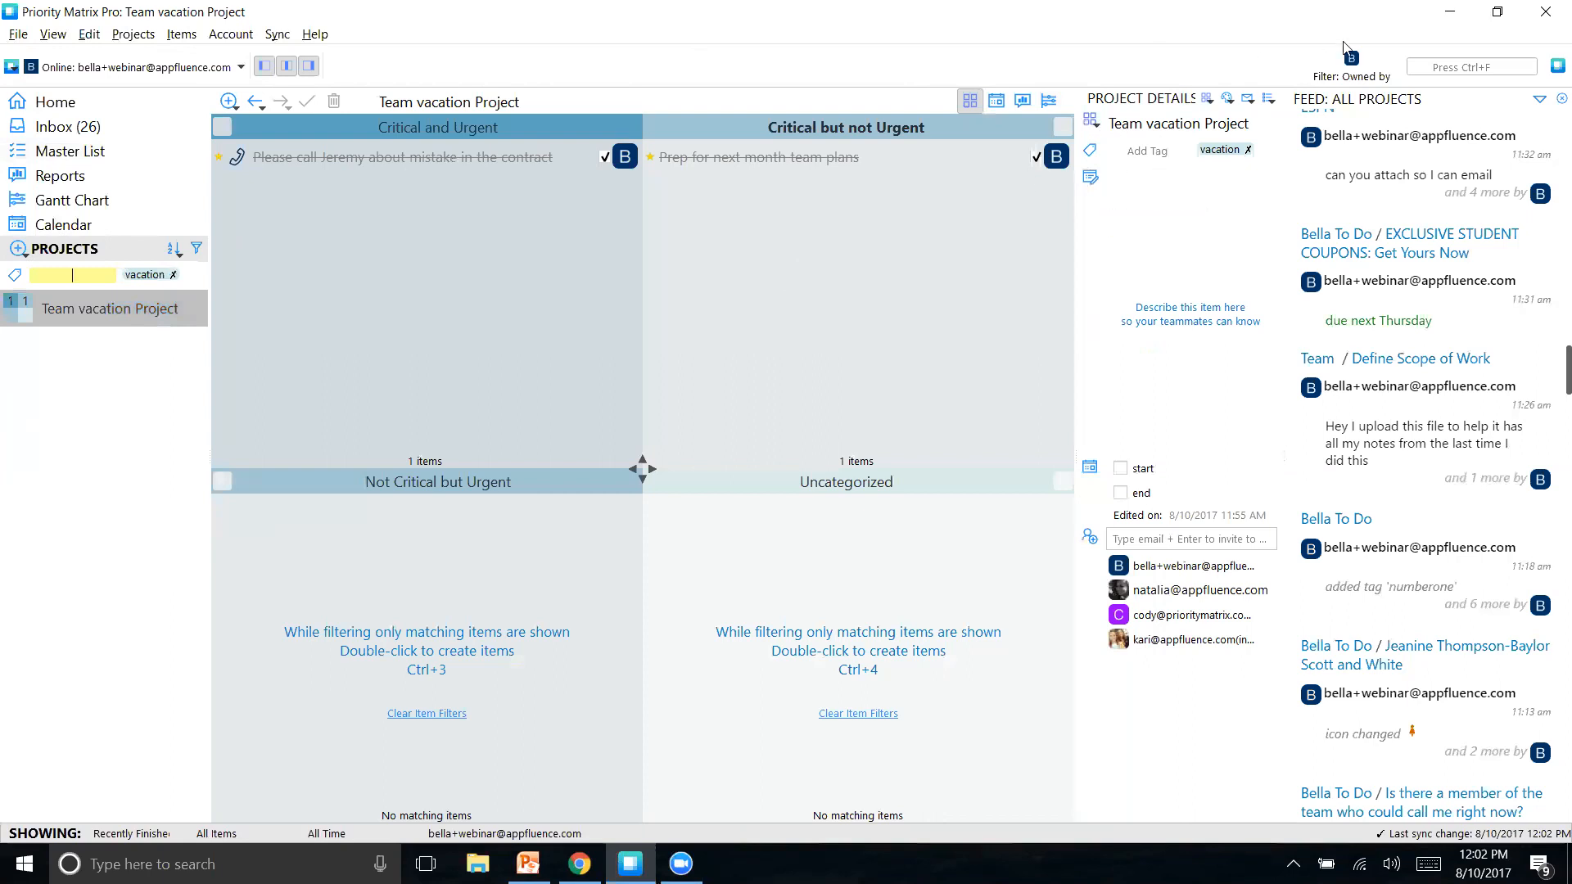
Step: Open the Master List with the vacation tag filter active and reset the item filters to default
{"action": "left_click", "coordinate": [85, 148]}
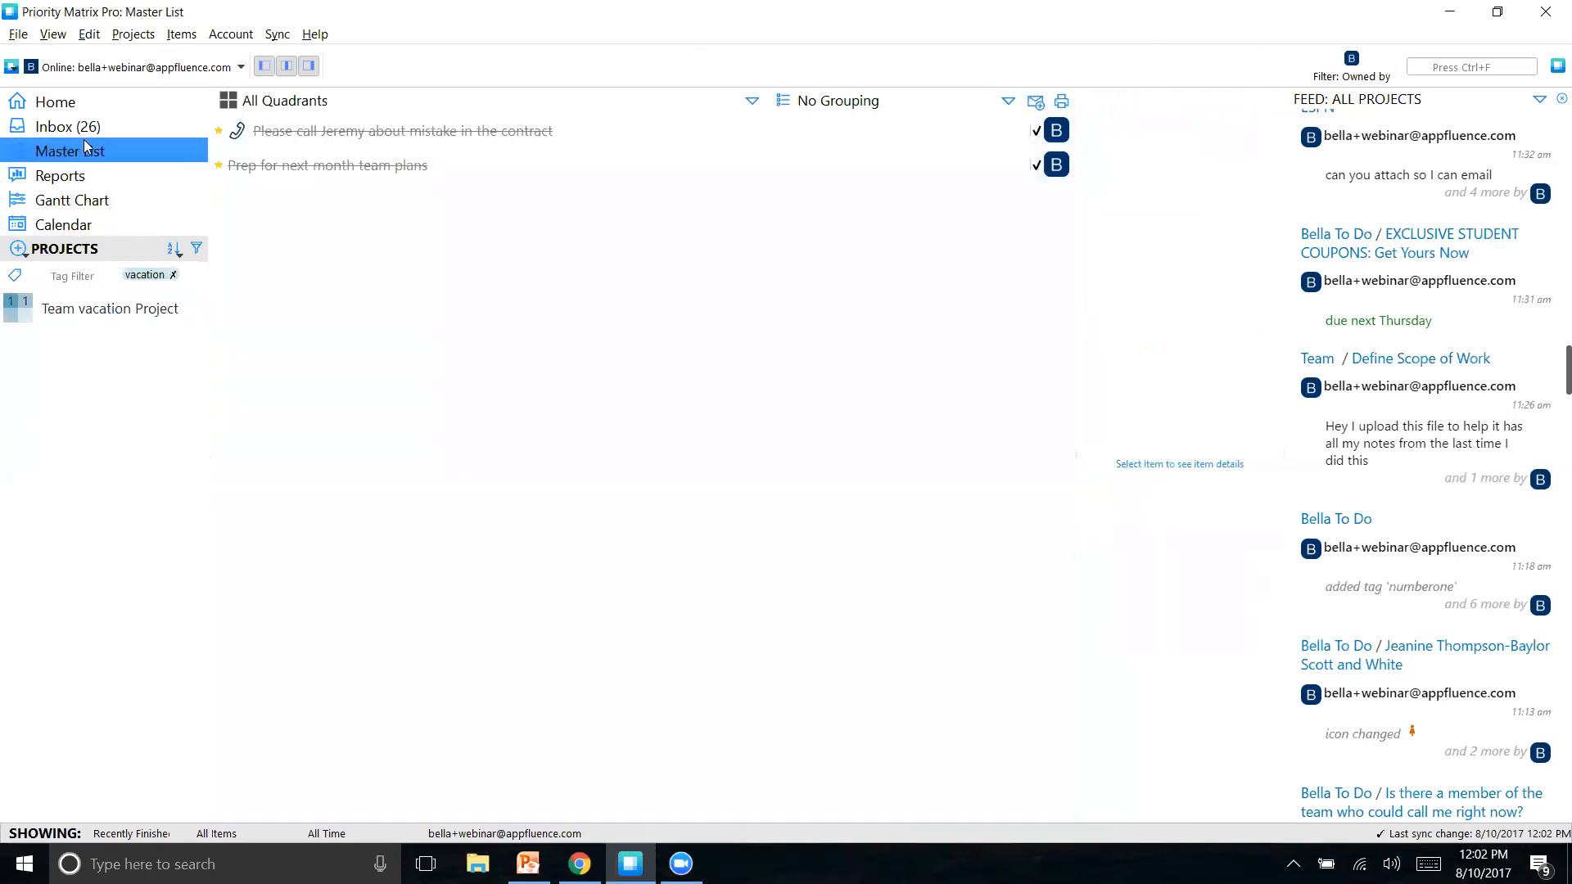
{"action": "left_click", "coordinate": [1351, 69]}
{"action": "left_click", "coordinate": [1346, 101]}
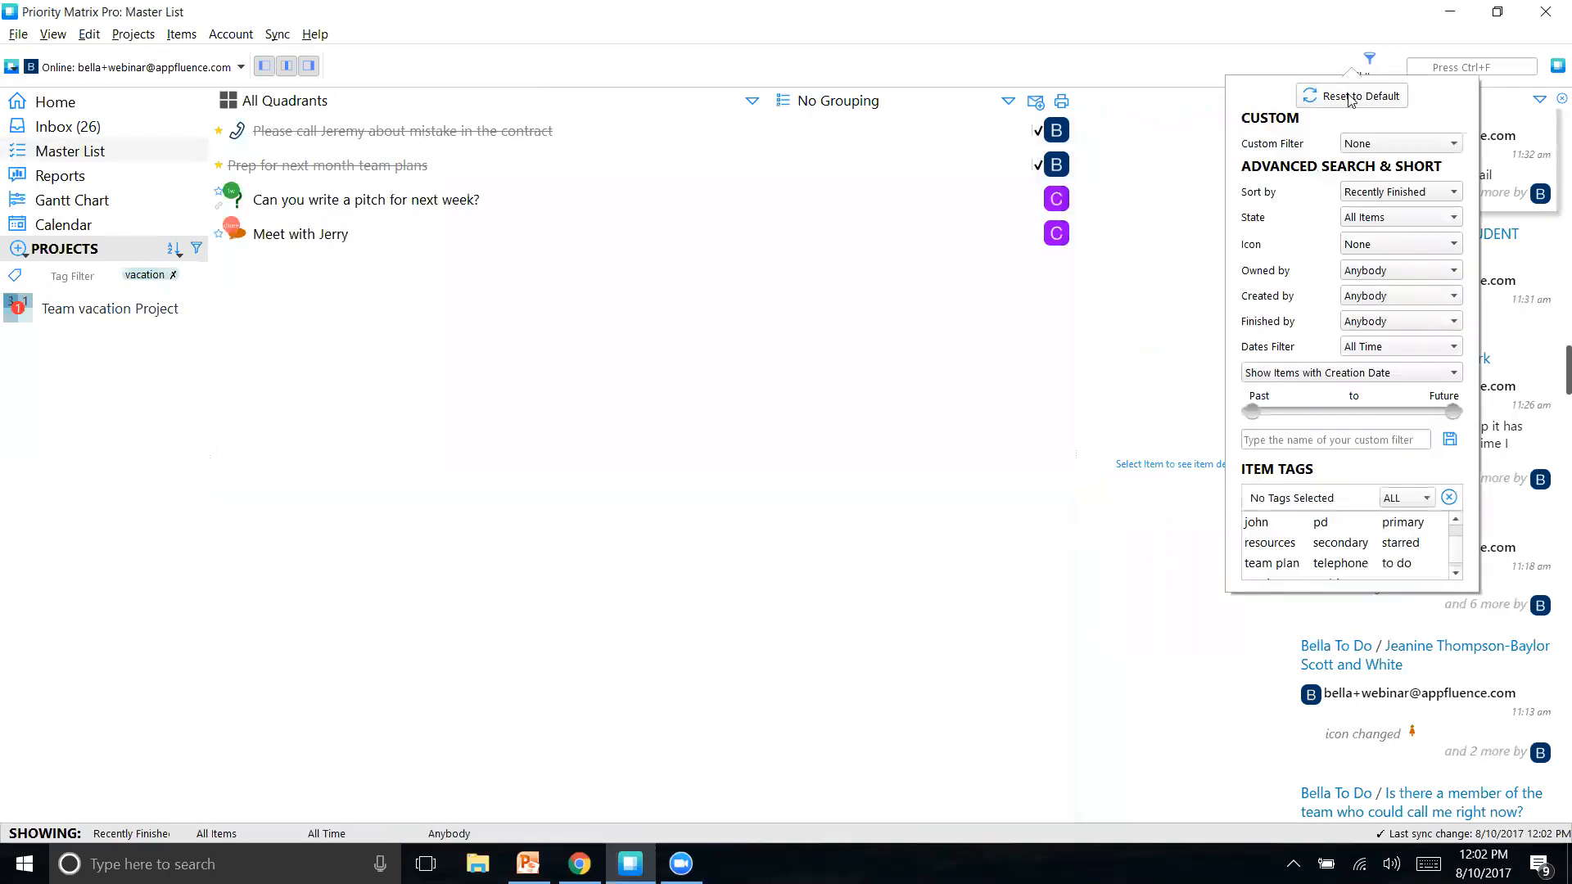
{"action": "left_click", "coordinate": [620, 468]}
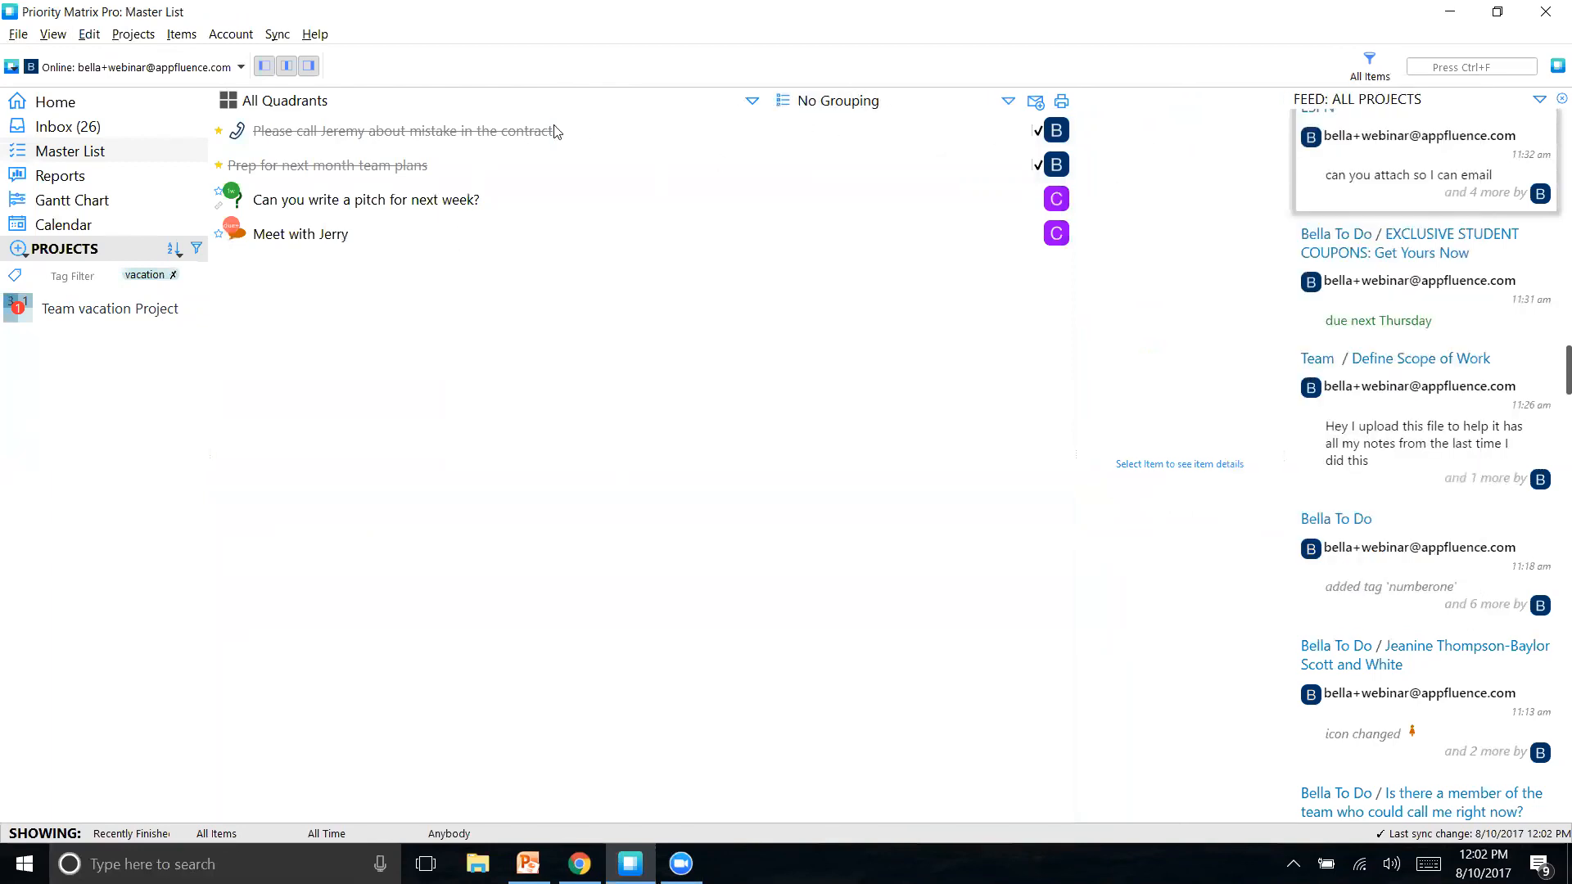
Step: View the tags of the finished call item about the contract mistake, and sort the Master List by Due Sooner
{"action": "left_click", "coordinate": [389, 135]}
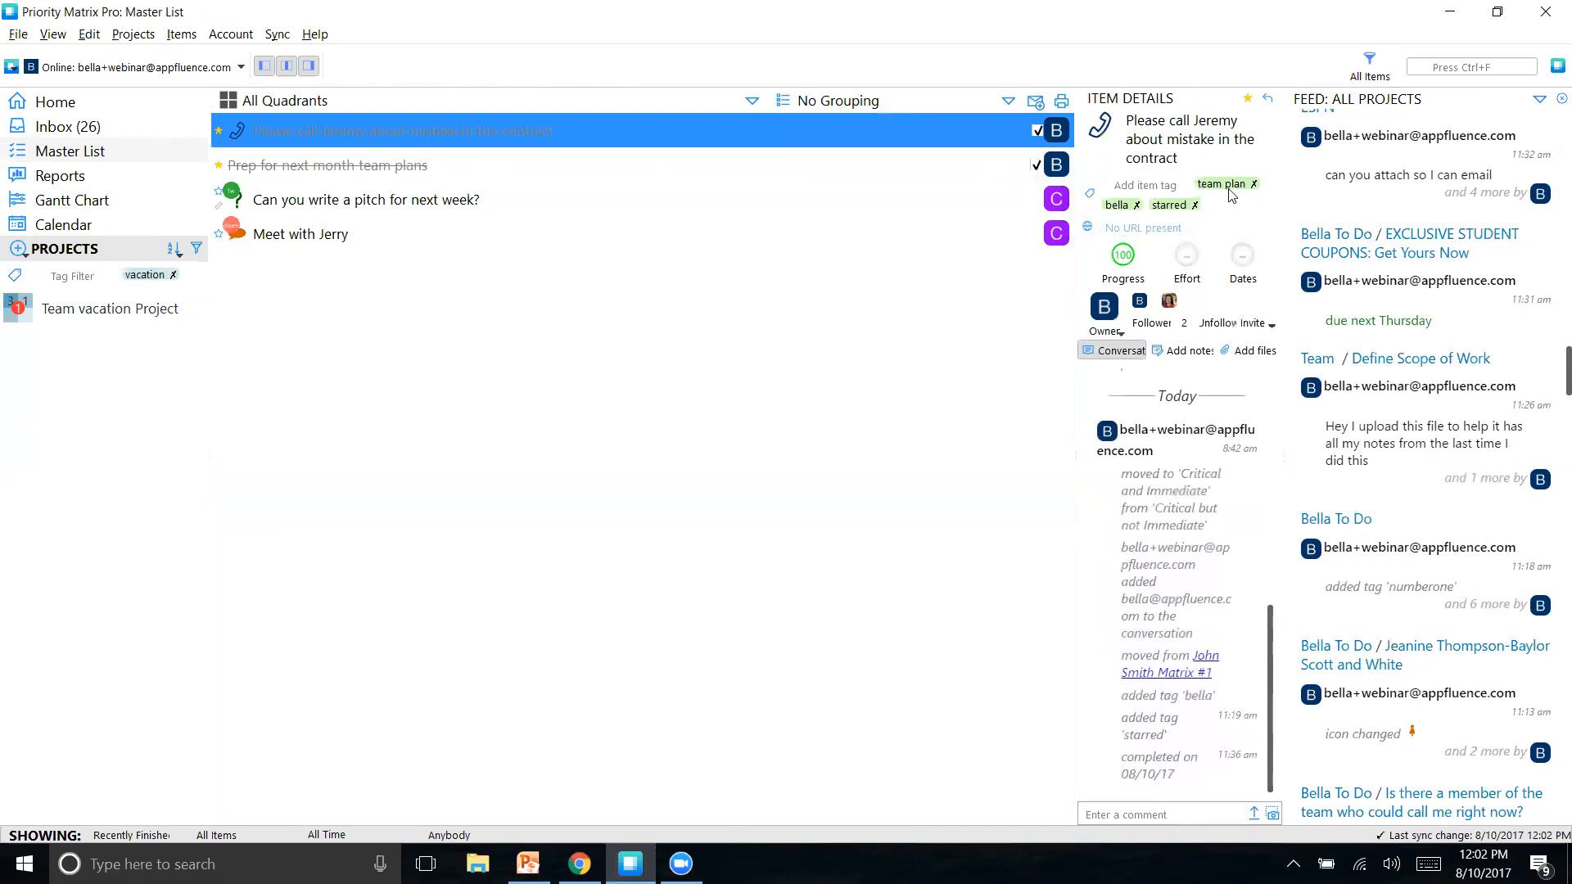
{"action": "left_click", "coordinate": [1362, 71]}
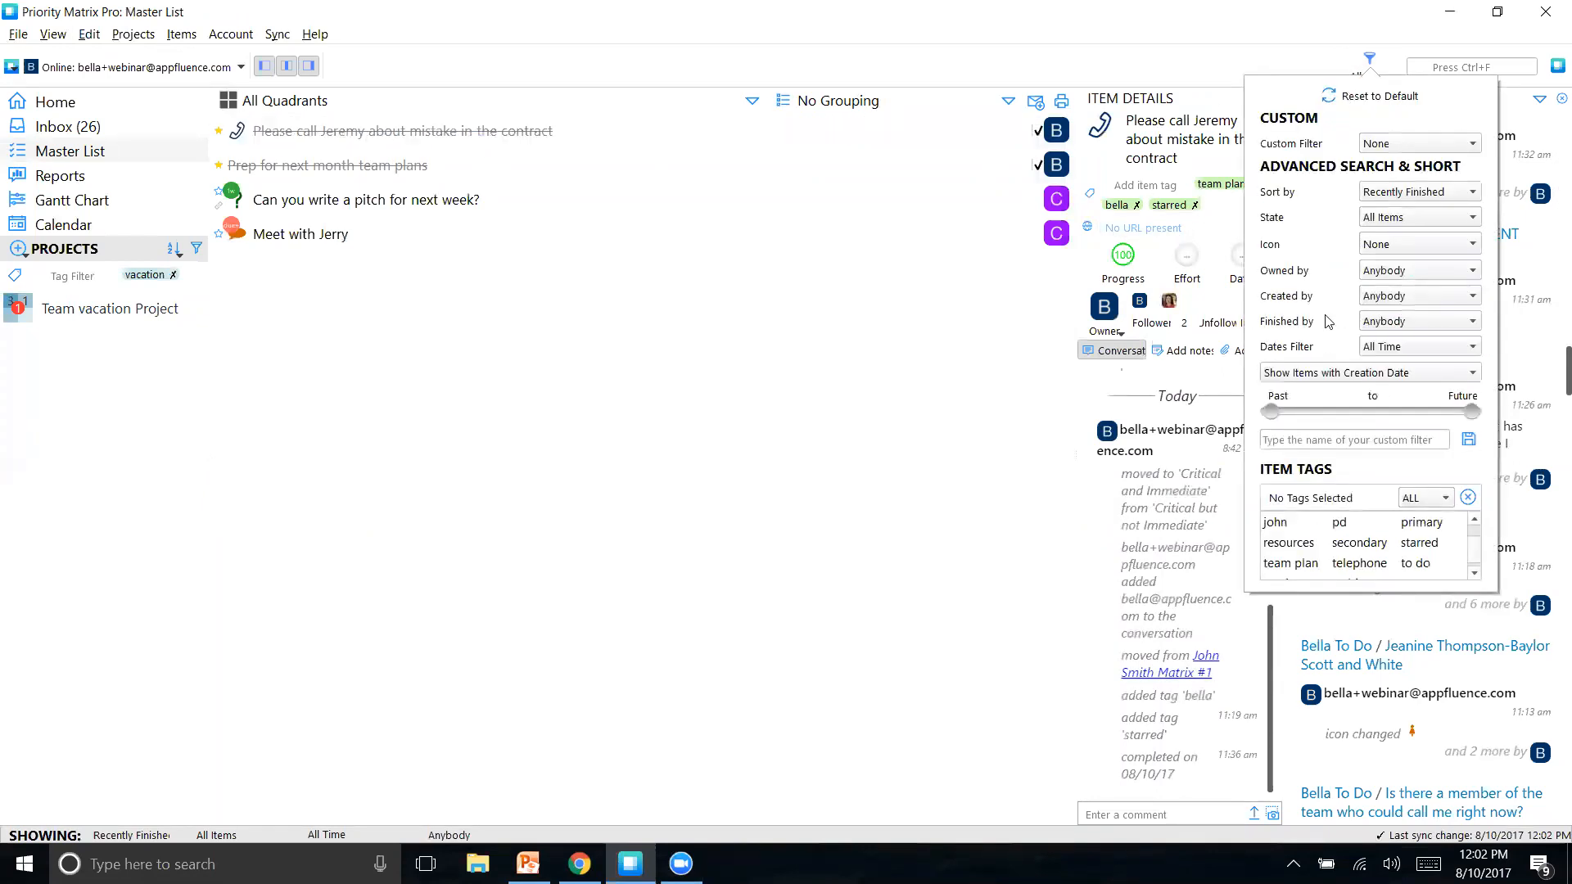
{"action": "left_click", "coordinate": [1462, 190]}
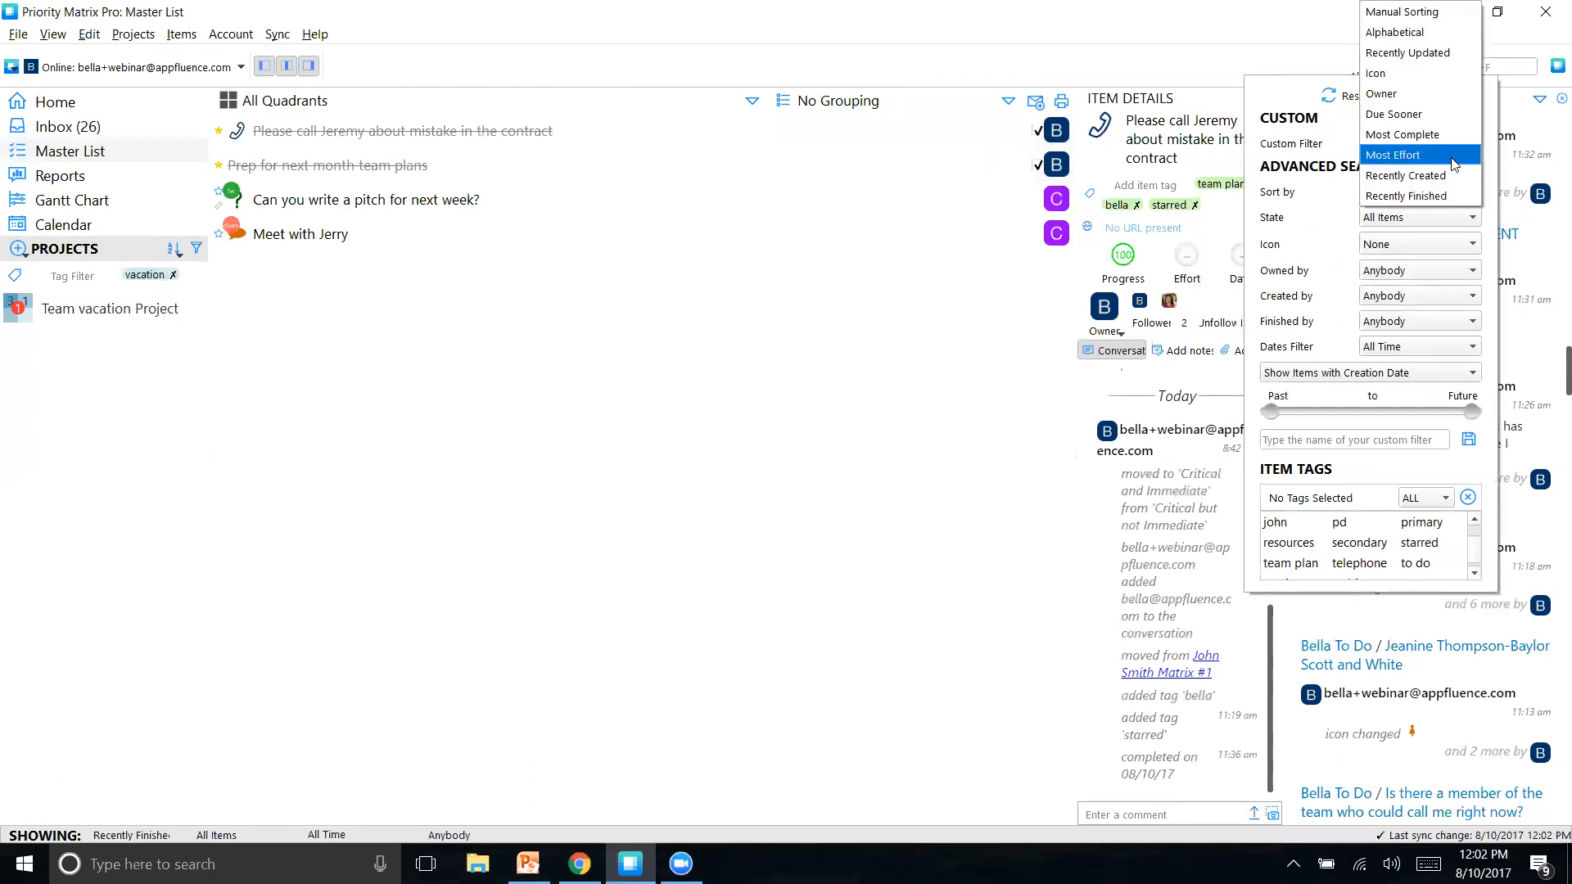
{"action": "left_click", "coordinate": [1422, 117]}
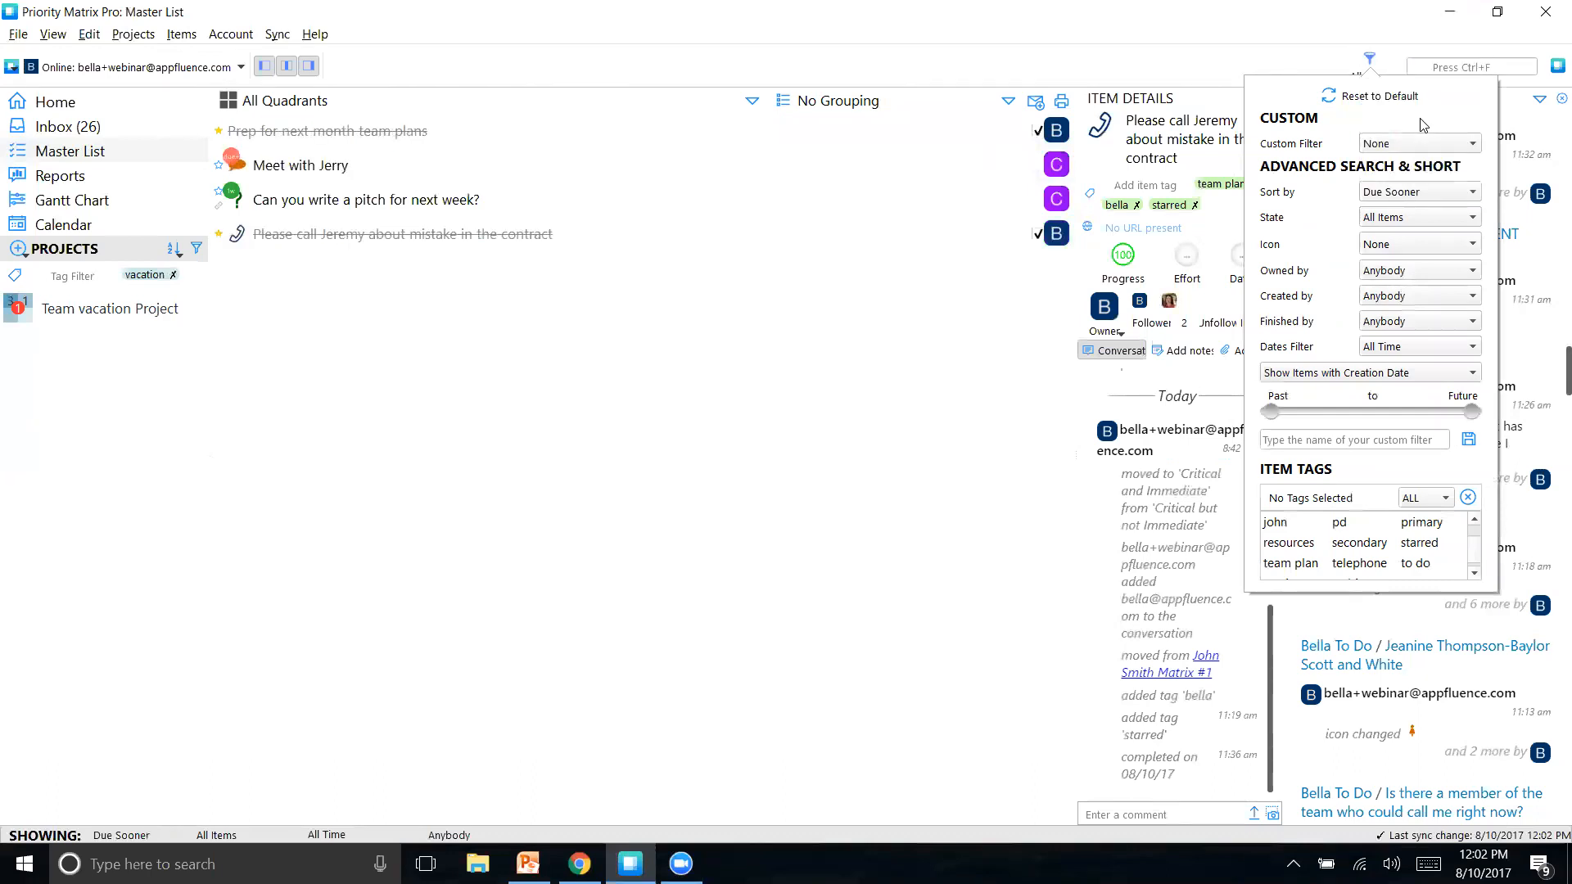
Step: Remove the vacation tag filter from the projects and view the details of the ZenPayroll item in the Master List
{"action": "left_click", "coordinate": [173, 274]}
{"action": "scroll", "coordinate": [427, 407], "scroll_direction": "down", "scroll_amount": 10}
{"action": "scroll", "coordinate": [427, 407], "scroll_direction": "up", "scroll_amount": 15}
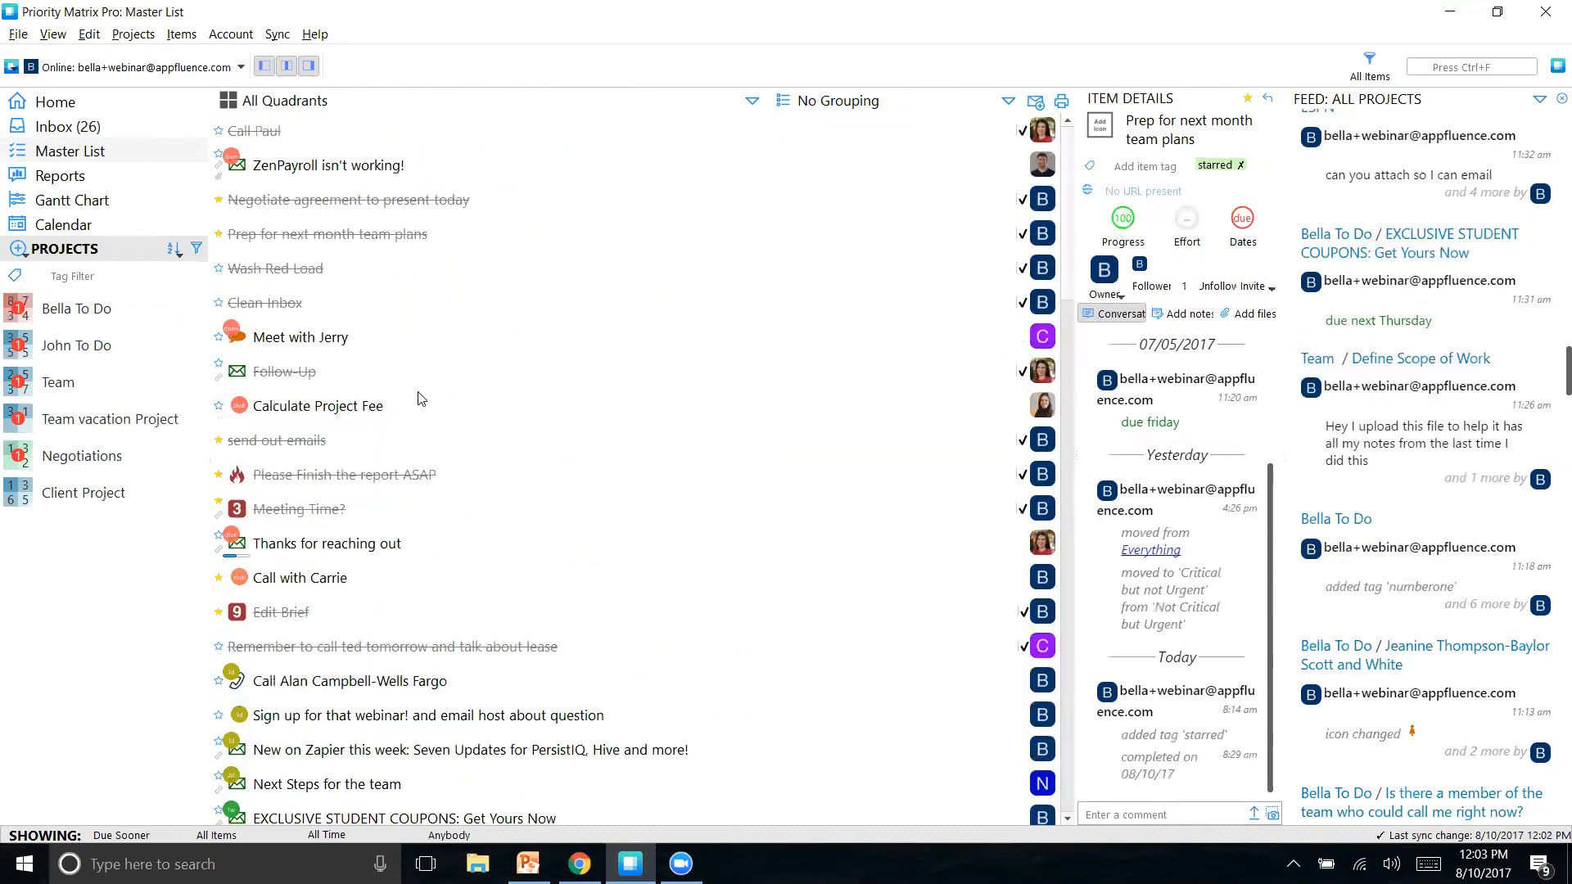
{"action": "left_click", "coordinate": [309, 168]}
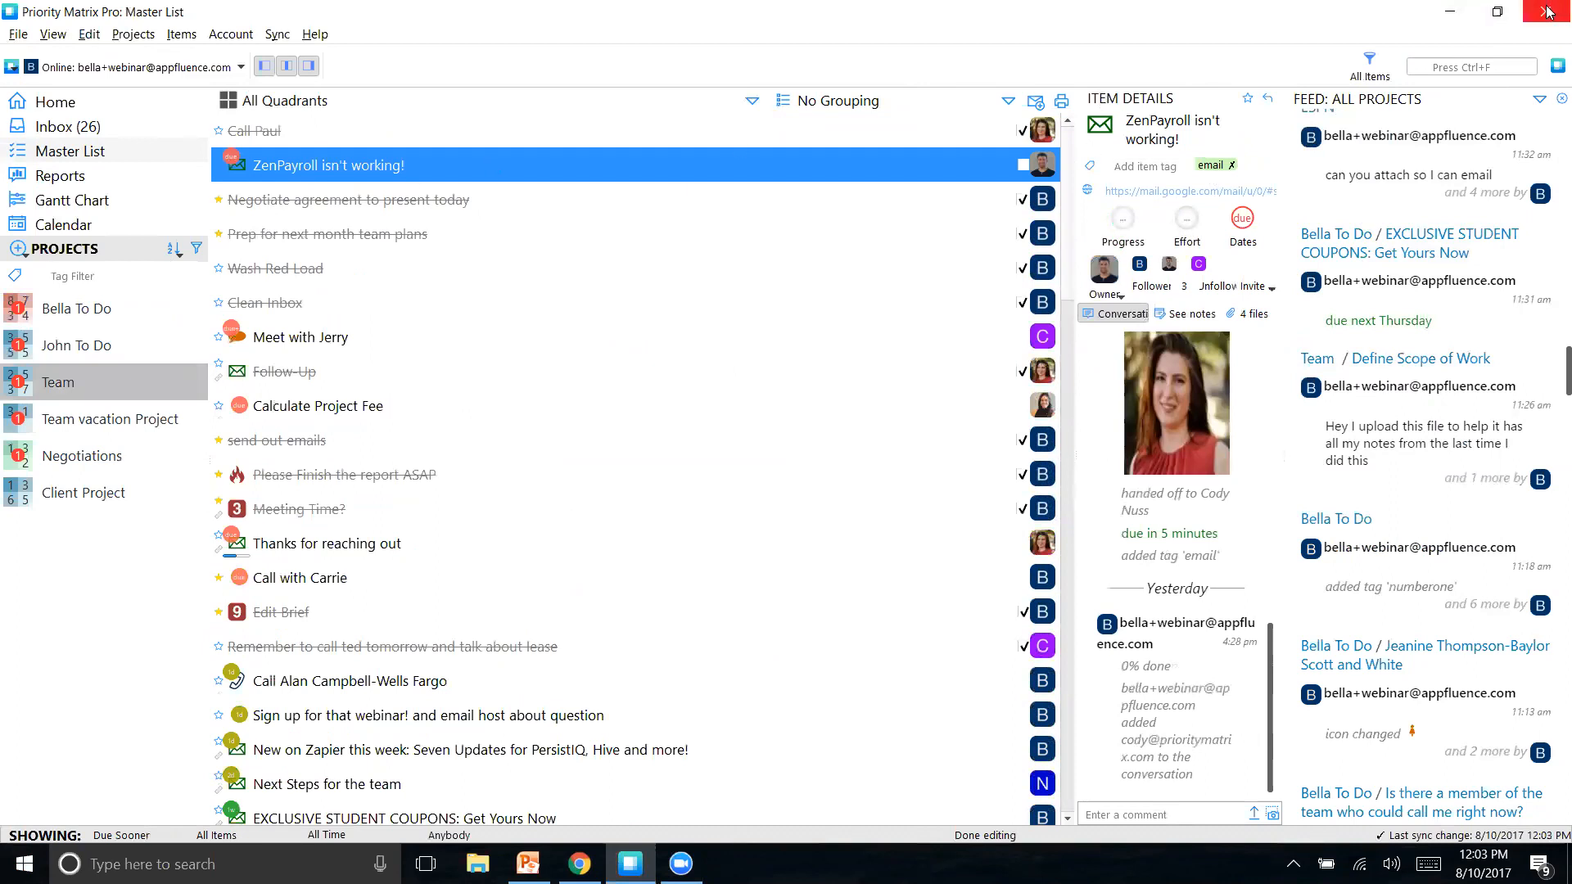
Step: Browse the item tags in the filter options, and search for tag:email to open the ZenPayroll item's details
{"action": "left_click", "coordinate": [1369, 65]}
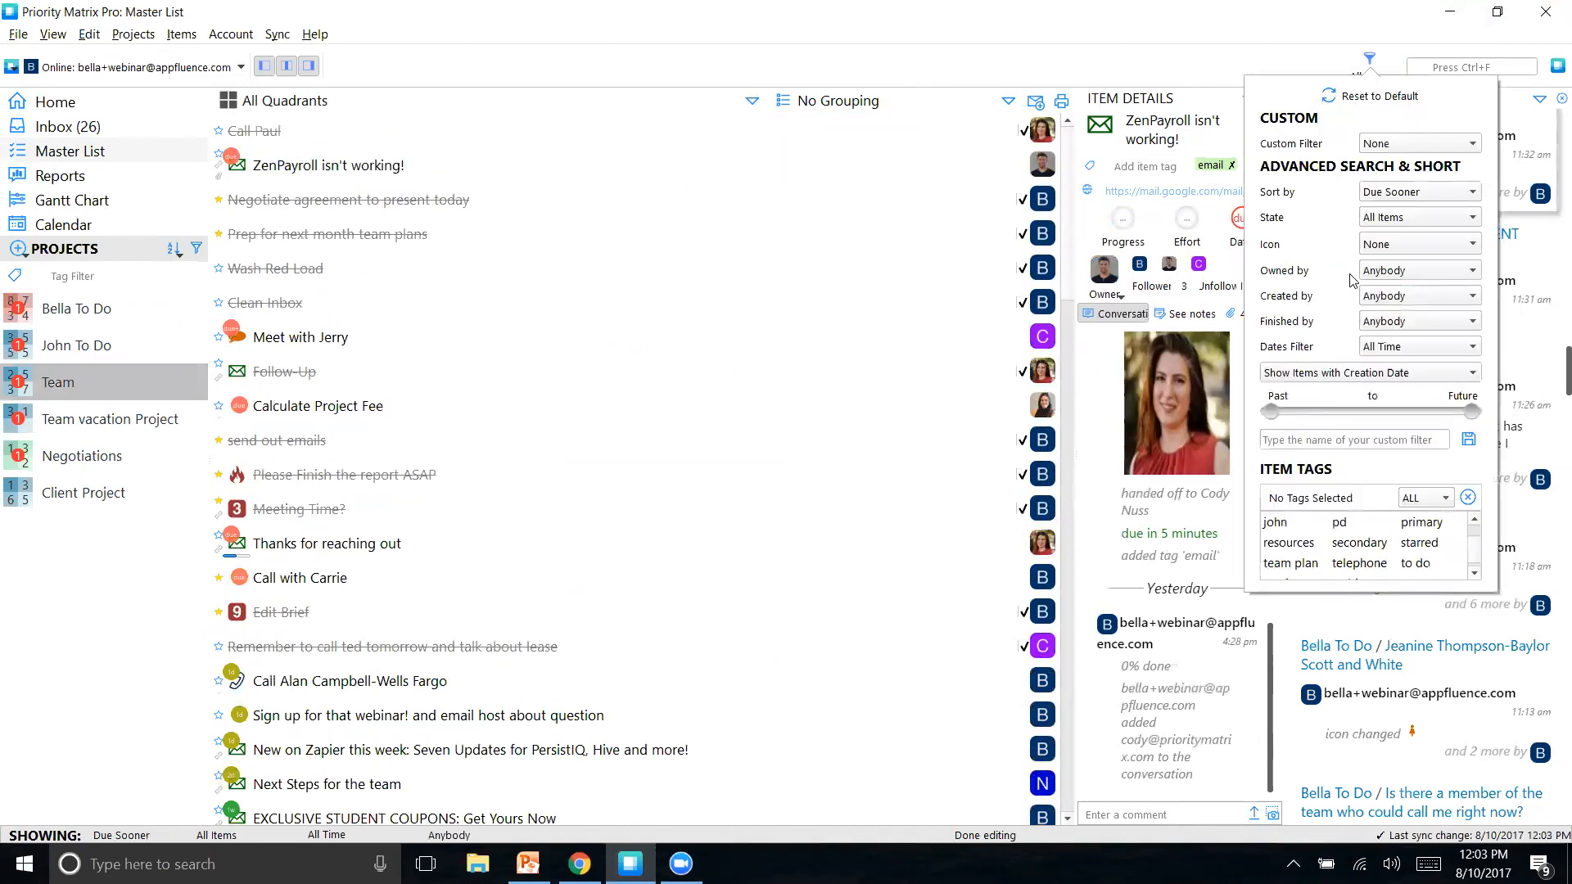
{"action": "scroll", "coordinate": [1339, 569], "scroll_direction": "down", "scroll_amount": 1}
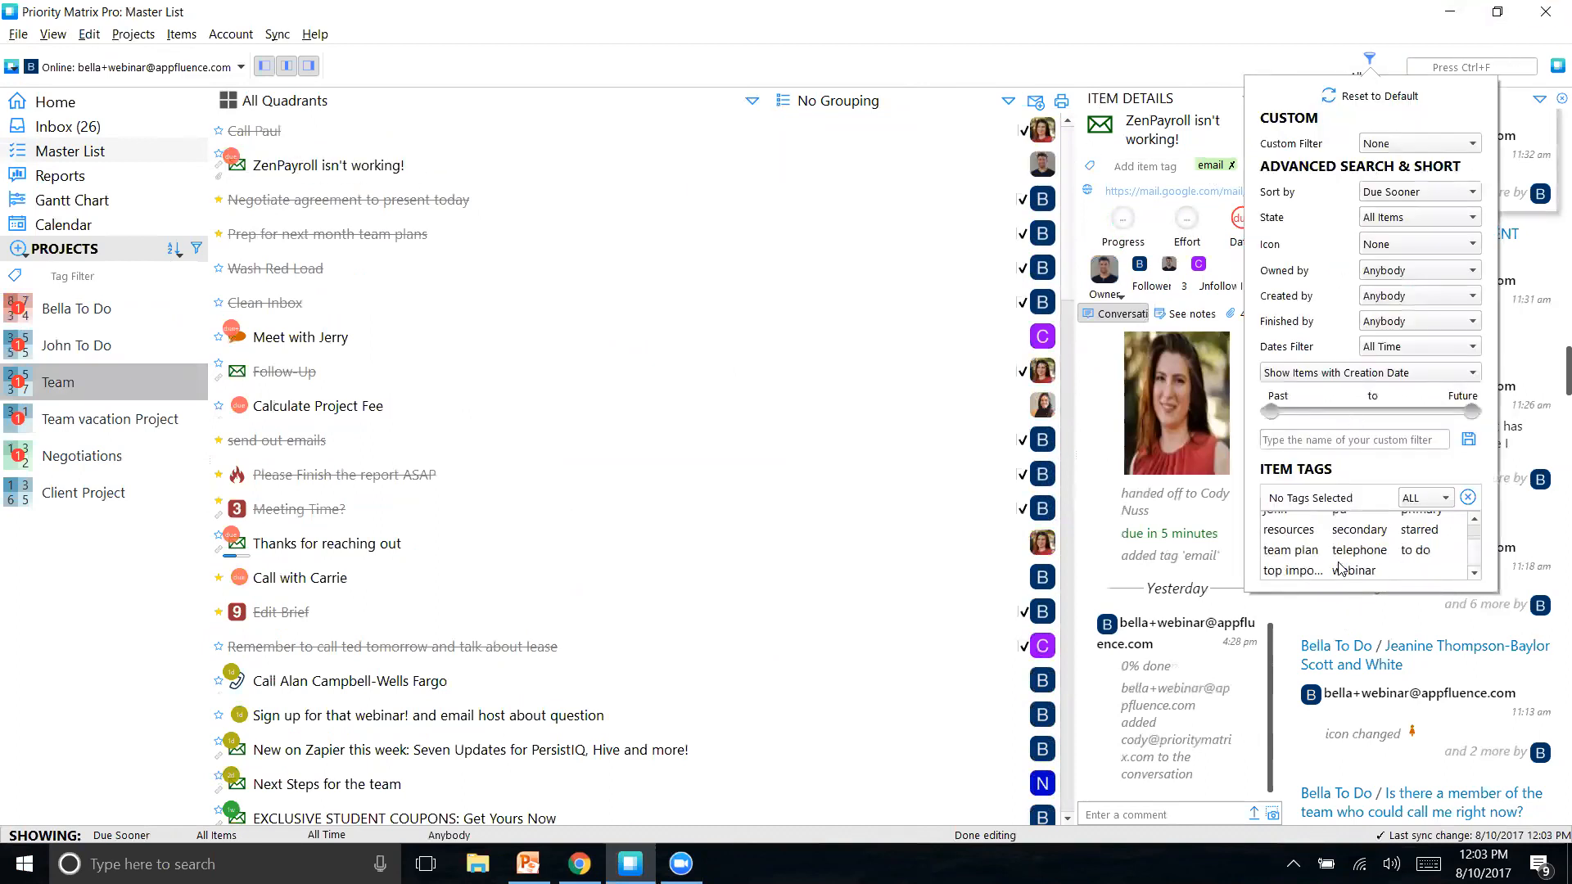
{"action": "left_click", "coordinate": [1502, 66]}
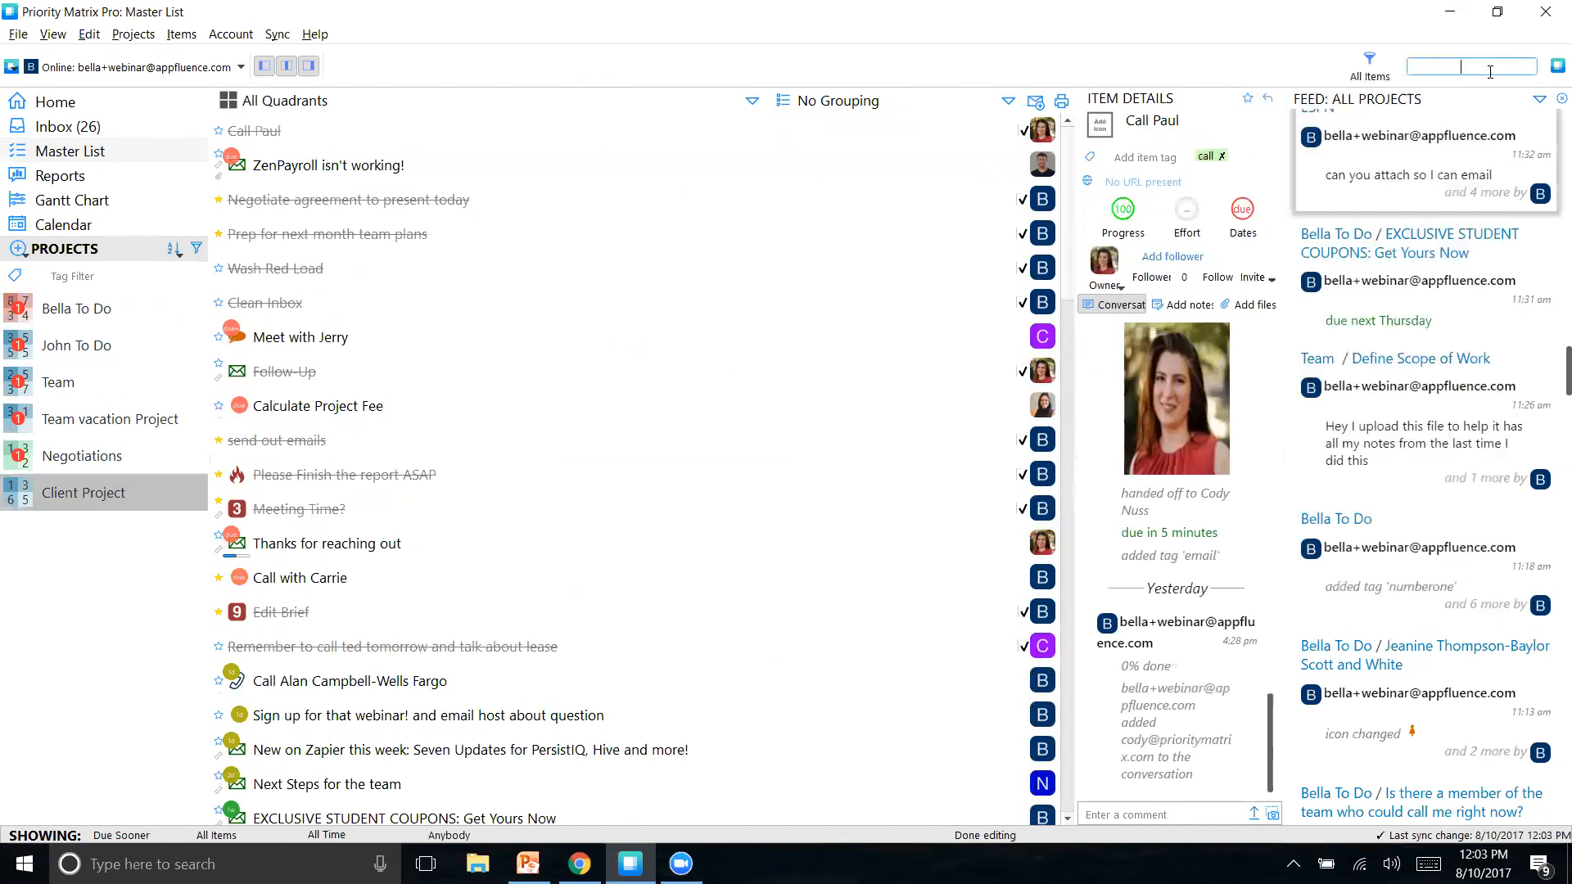
{"action": "type", "text": "tag:email"}
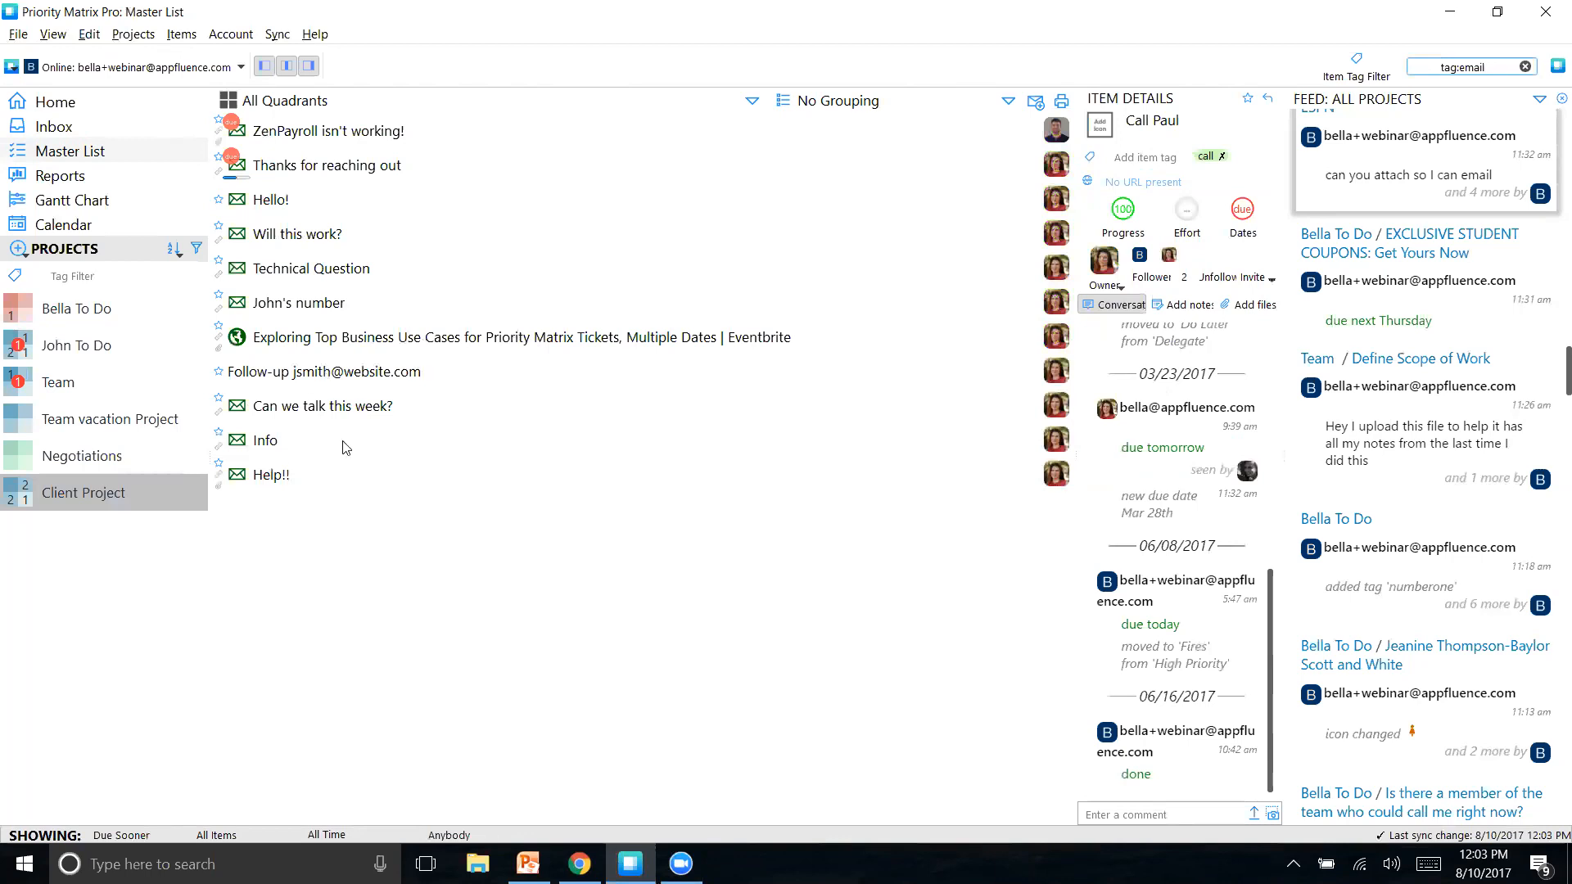
{"action": "left_click", "coordinate": [375, 129]}
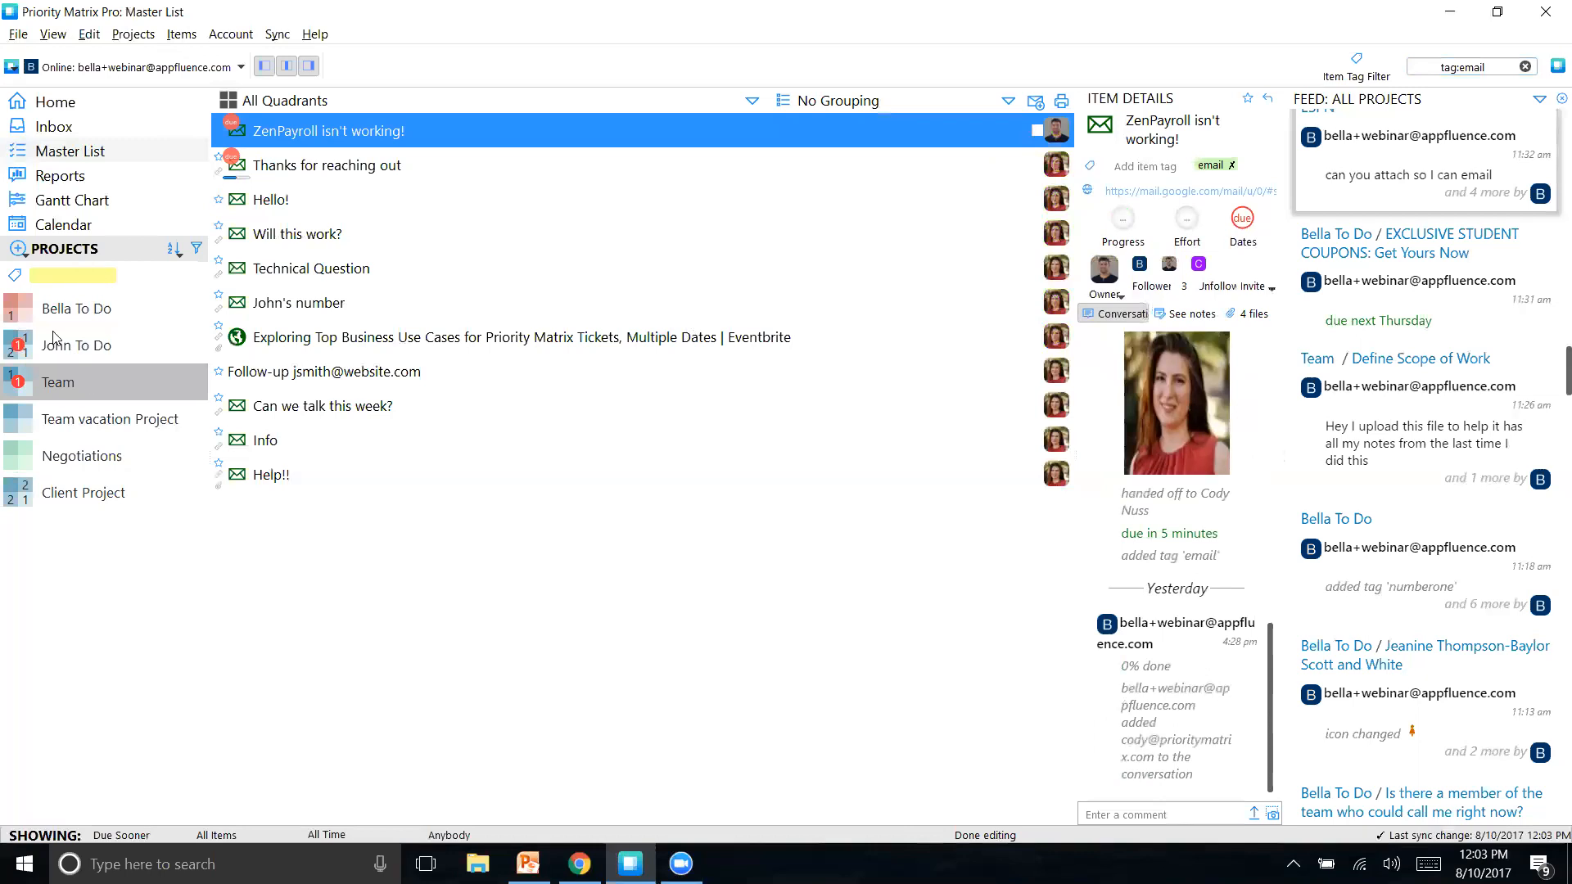
Step: Clear the tag:email search and review the item filter options once more
{"action": "left_click", "coordinate": [1492, 63]}
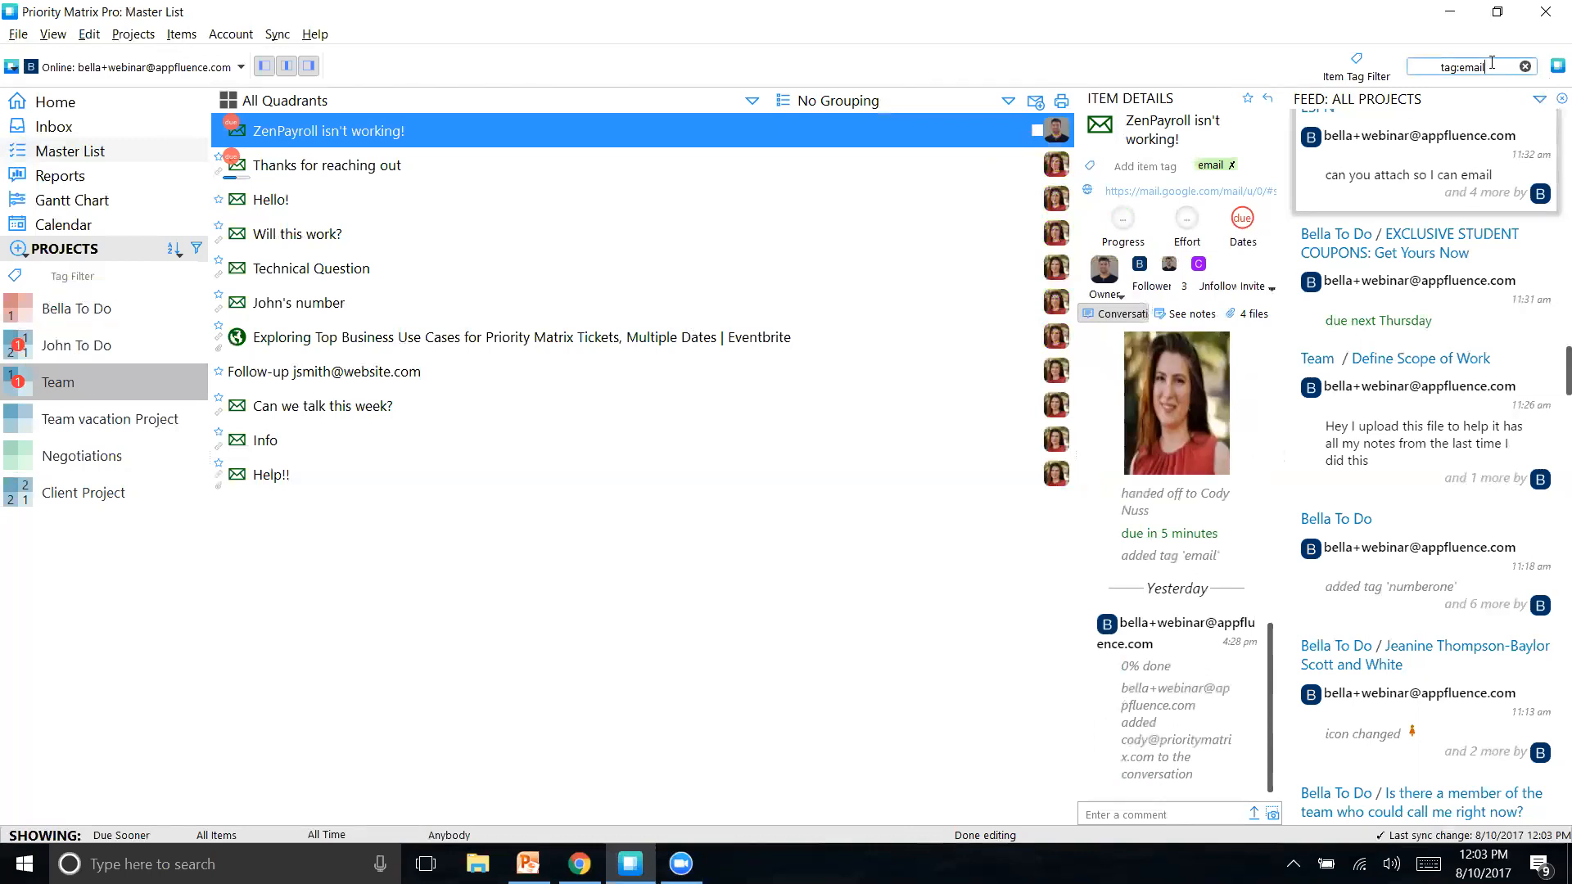
{"action": "left_click", "coordinate": [1526, 66]}
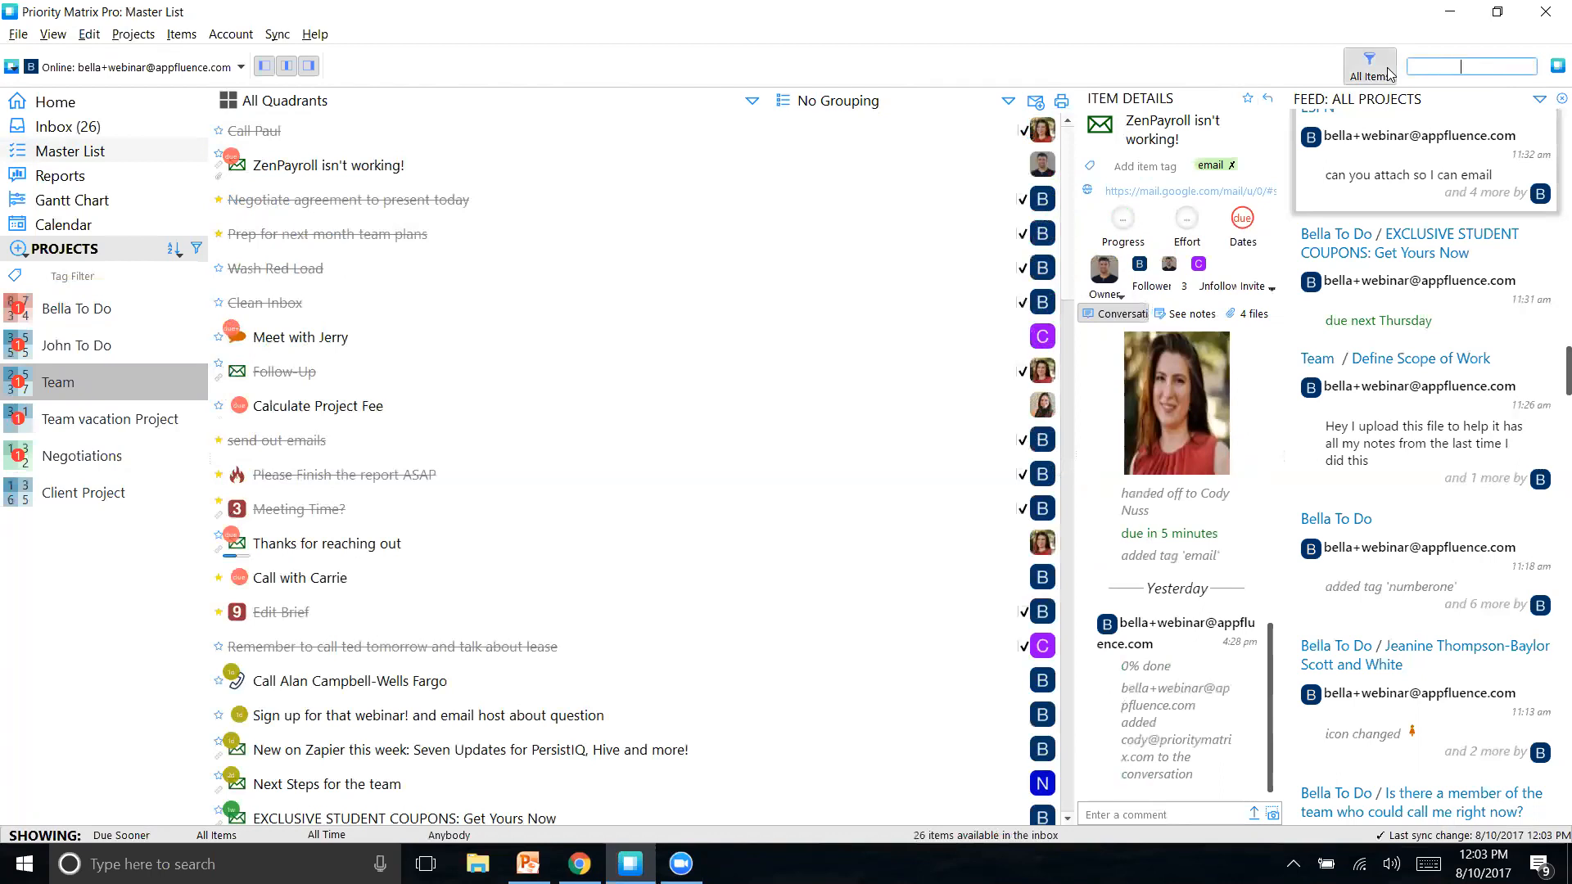
{"action": "left_click", "coordinate": [1389, 75]}
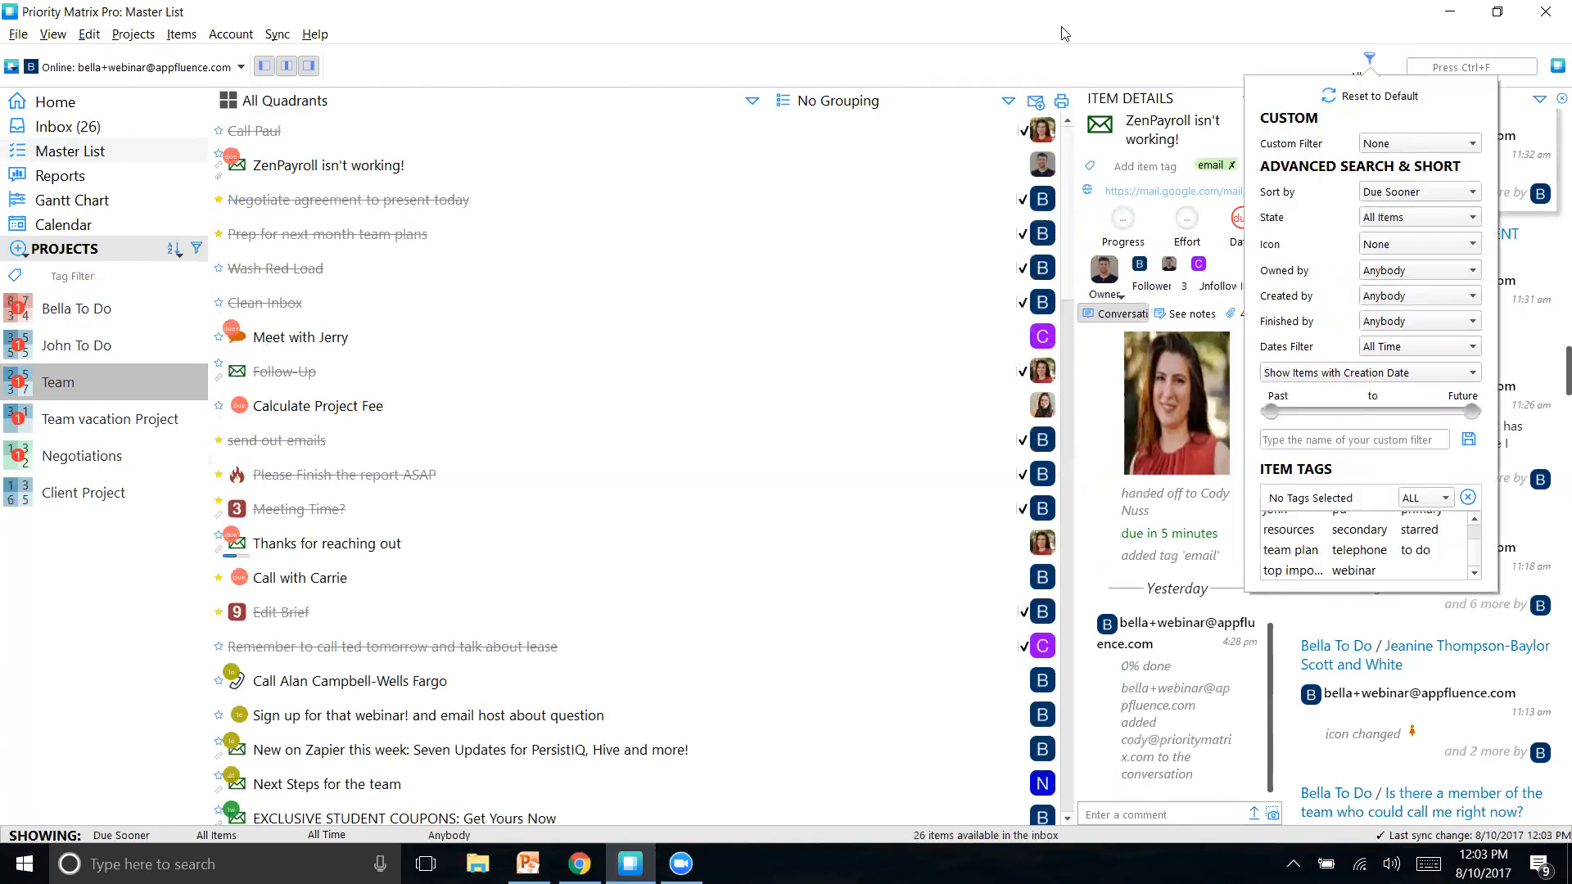
{"action": "left_click", "coordinate": [1102, 42]}
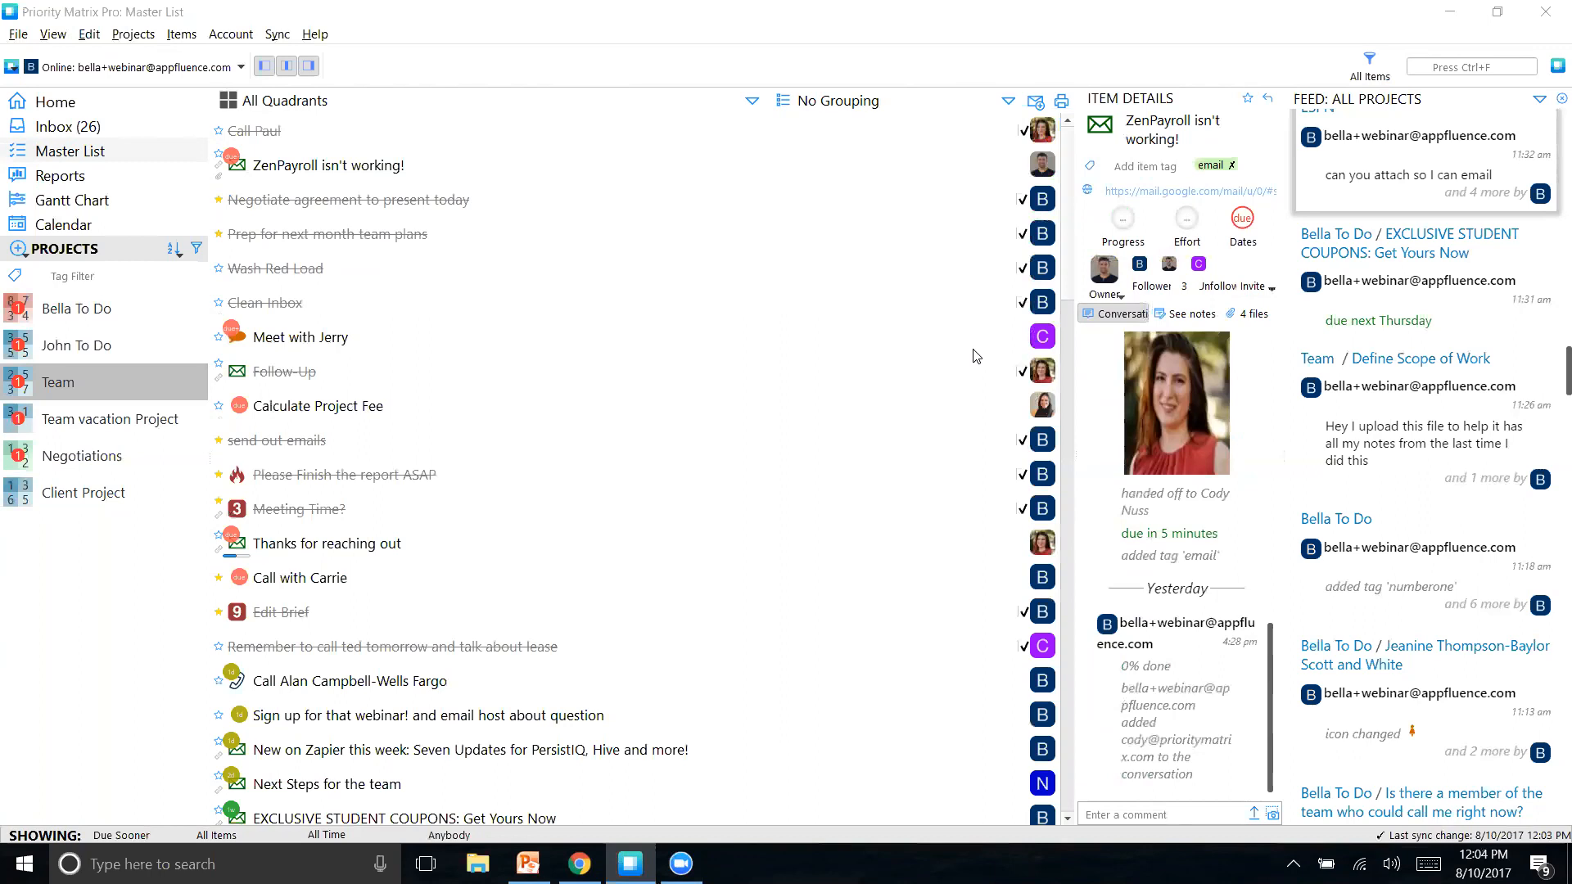
Step: Switch to the A Day In Your Life With Priority Matrix presentation in PowerPoint
{"action": "left_click", "coordinate": [528, 863]}
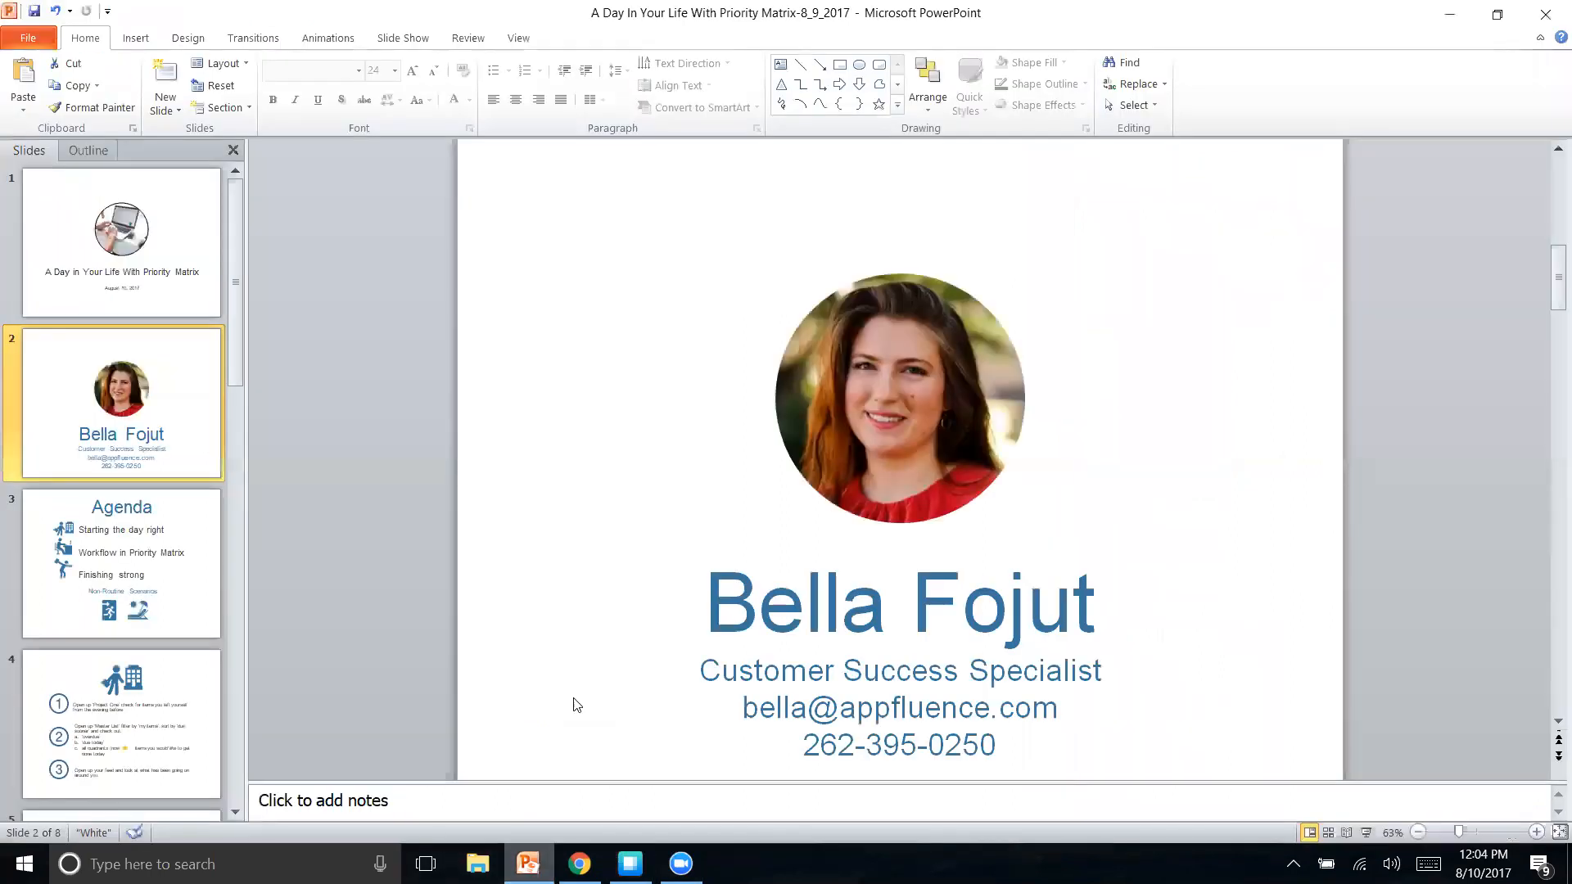